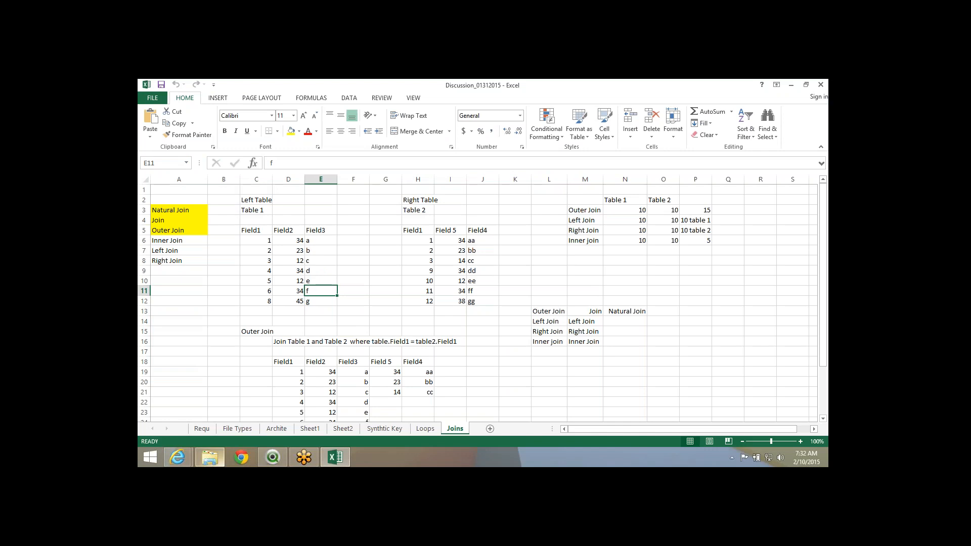
Launch a new QlikView 11 window and open the Join_KEep document from the Session01312015 folder in it.
{"action": "left_click", "coordinate": [273, 458]}
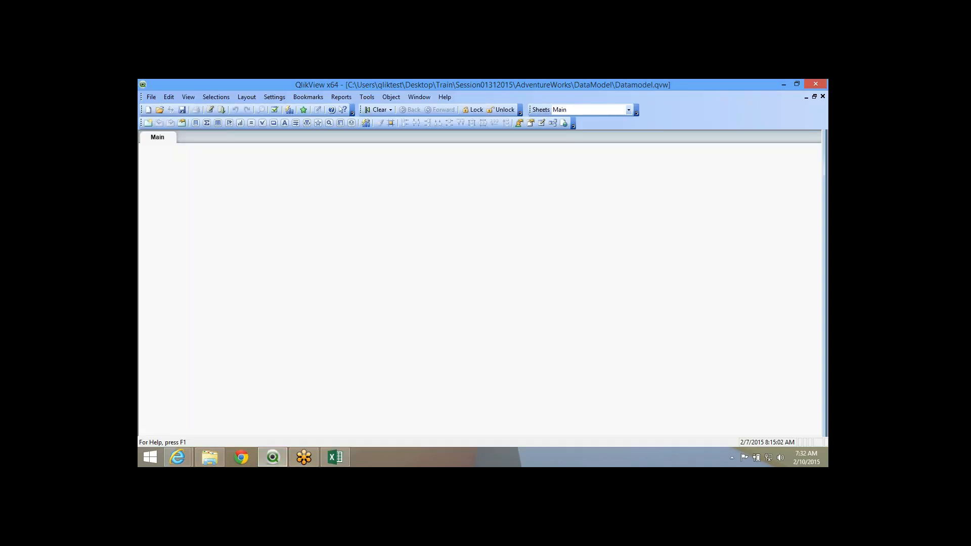
{"action": "right_click", "coordinate": [273, 458]}
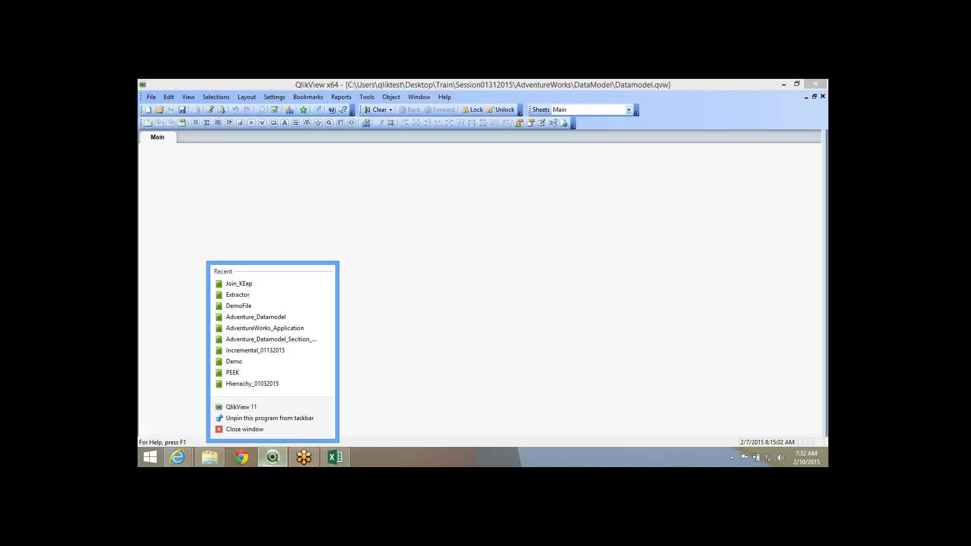
{"action": "left_click", "coordinate": [241, 407]}
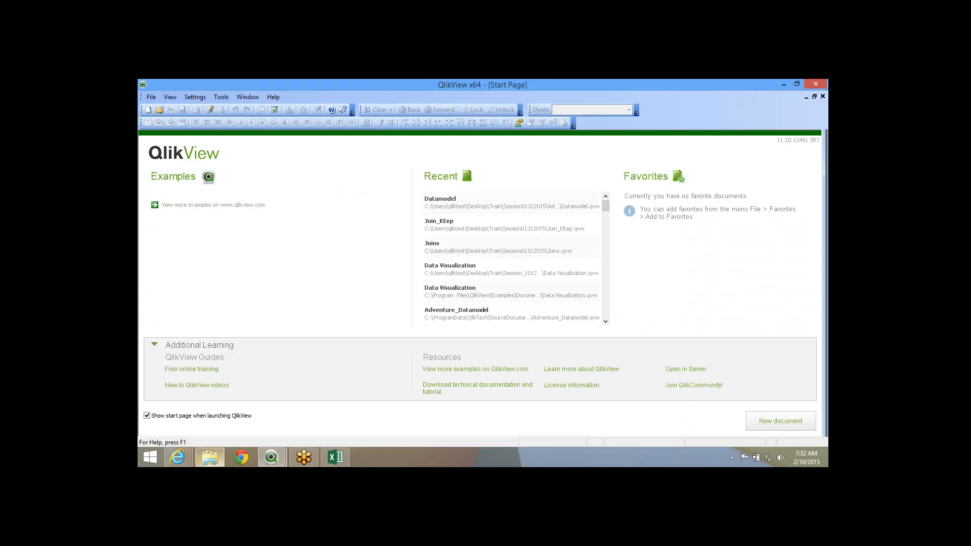
{"action": "left_click", "coordinate": [210, 458]}
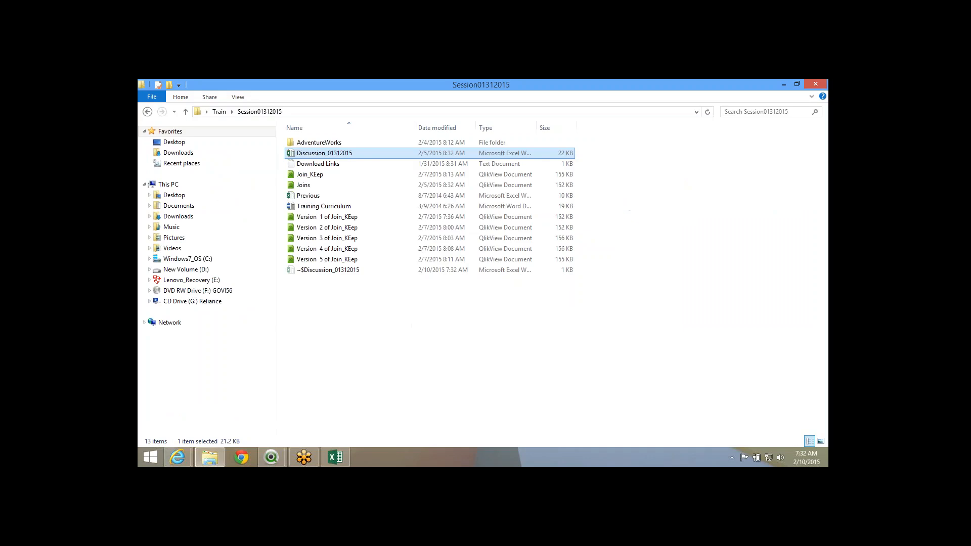
{"action": "left_click_drag", "start_coordinate": [314, 174], "coordinate": [328, 405]}
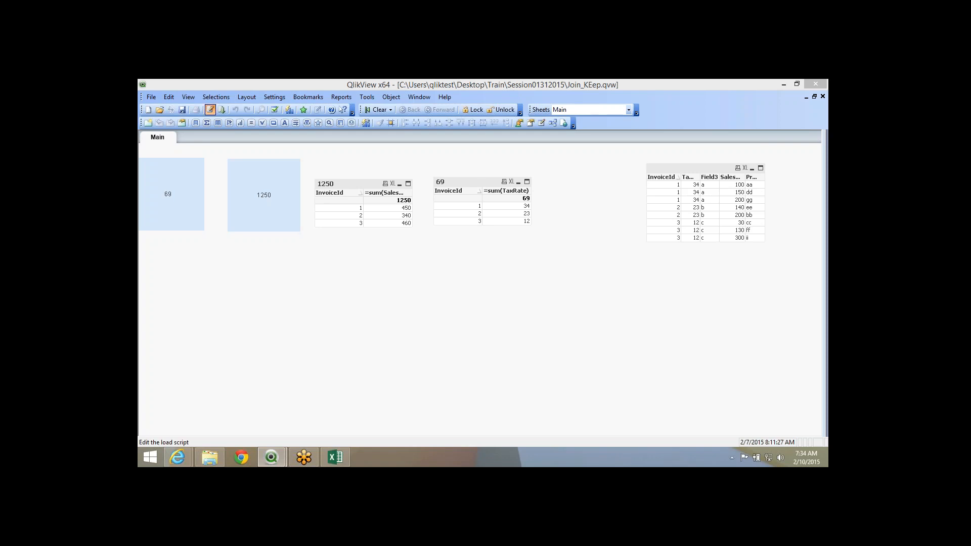
Open the document's load script and examine the Table1 and Table2 inline loads and the Right Keep statement on Main 2.
{"action": "left_click", "coordinate": [210, 109]}
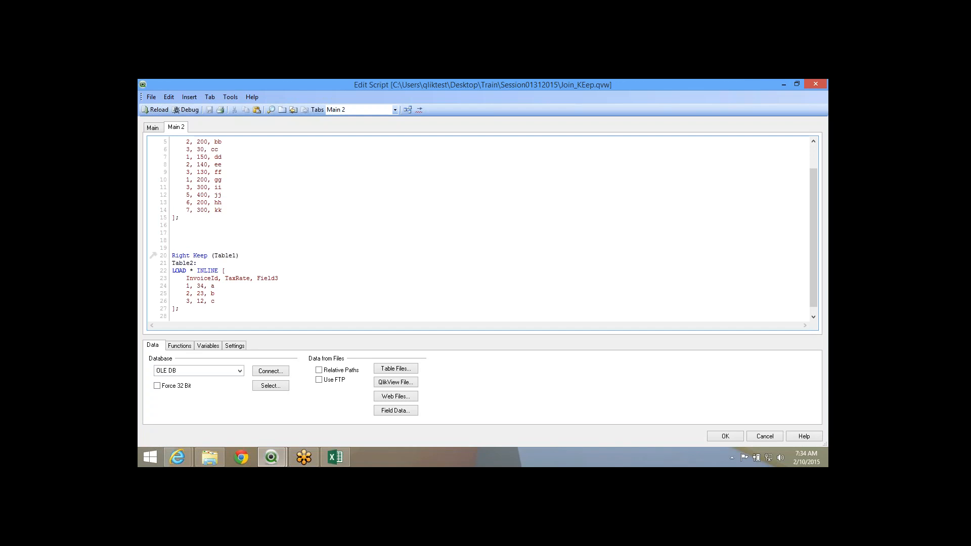
{"action": "scroll", "coordinate": [481, 228], "scroll_direction": "up", "scroll_amount": 2}
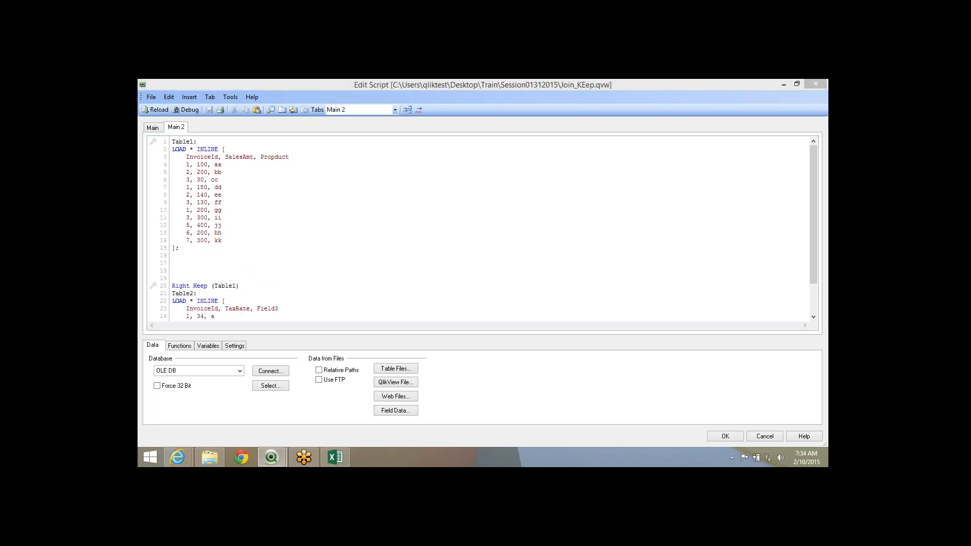
{"action": "left_click", "coordinate": [153, 128]}
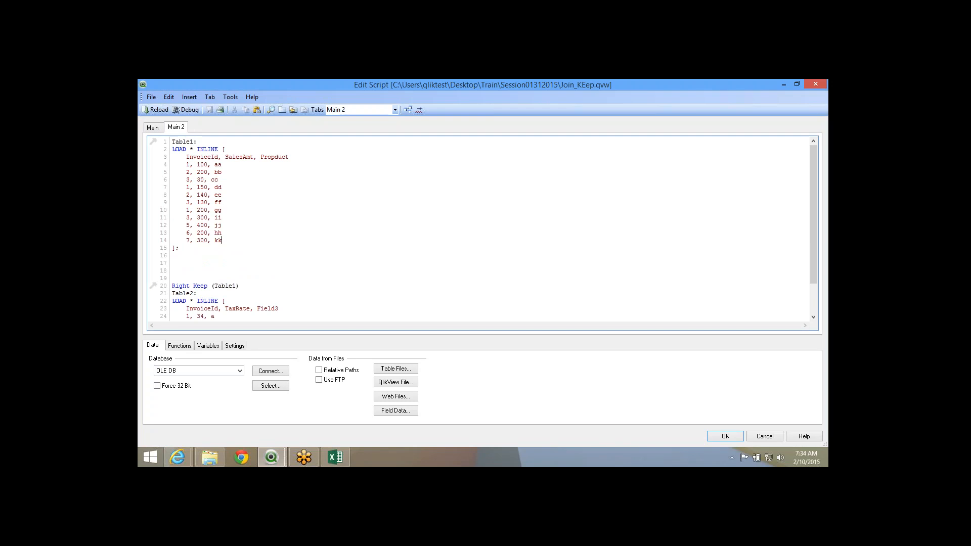
{"action": "scroll", "coordinate": [244, 307], "scroll_direction": "down", "scroll_amount": 2}
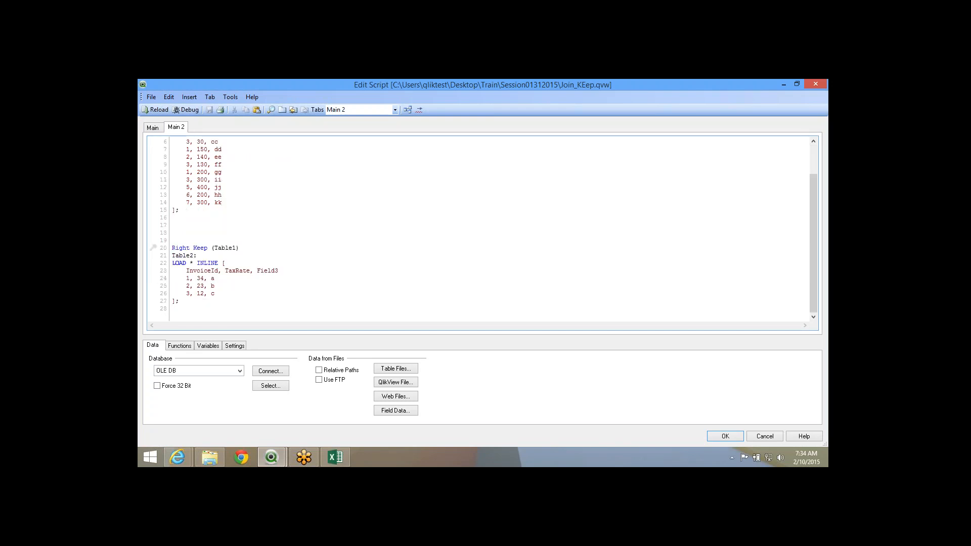
{"action": "scroll", "coordinate": [485, 228], "scroll_direction": "up", "scroll_amount": 2}
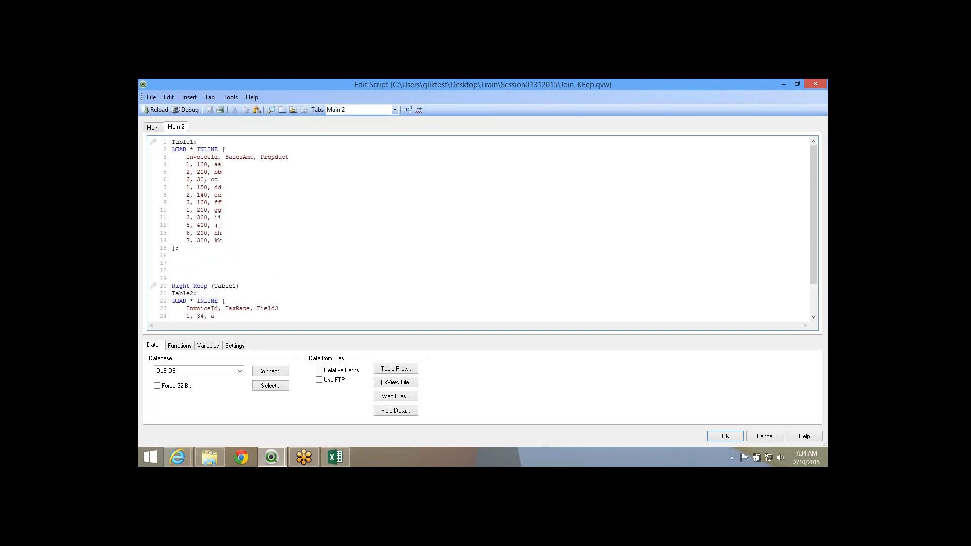
Switch to the Discussion_01312015 workbook in Excel and add a new blank worksheet after the Joins sheet.
{"action": "left_click", "coordinate": [336, 457]}
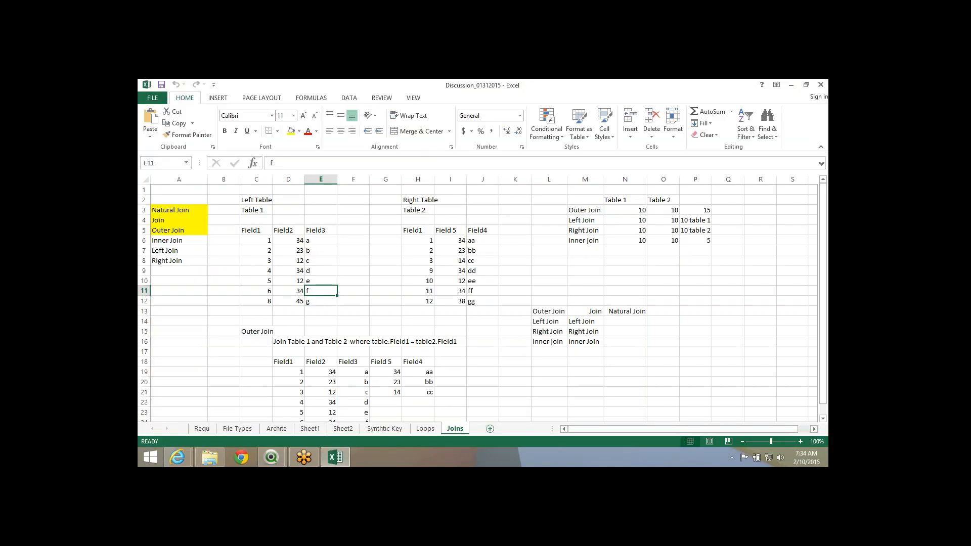
{"action": "left_click", "coordinate": [490, 429]}
{"action": "left_click", "coordinate": [263, 260]}
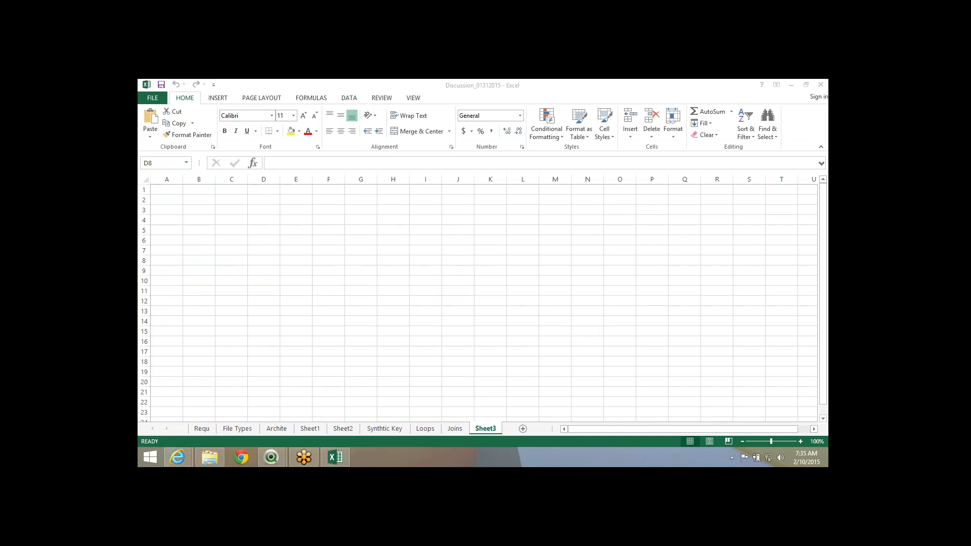
{"action": "left_click", "coordinate": [296, 241]}
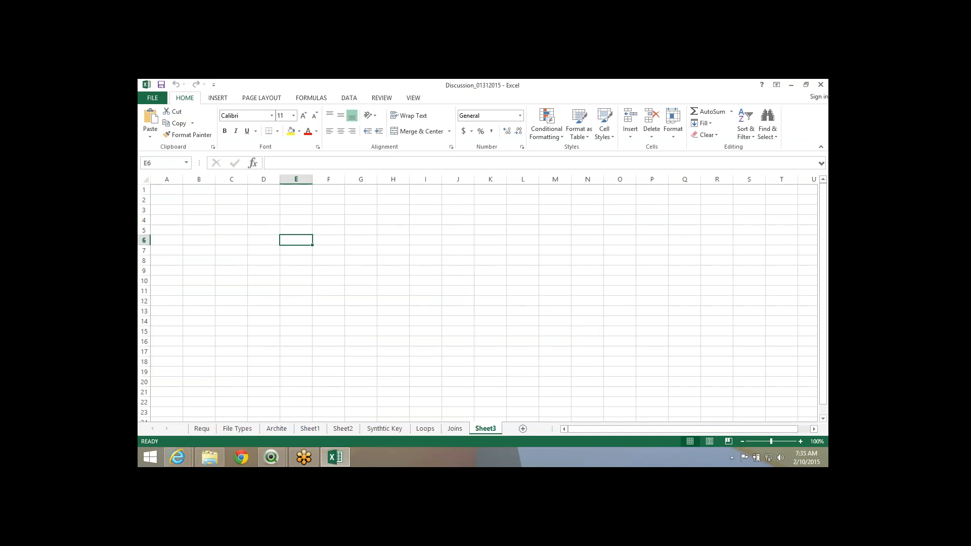
Enter the heading "Transactional Data" in cell D22 of the new sheet.
{"action": "scroll", "coordinate": [484, 301], "scroll_direction": "down", "scroll_amount": 6}
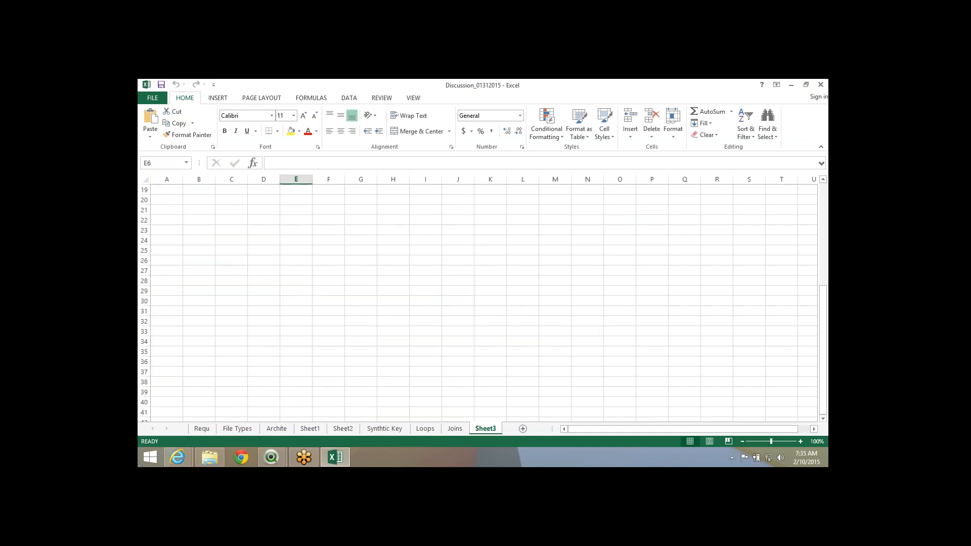
{"action": "left_click", "coordinate": [296, 240]}
{"action": "left_click", "coordinate": [263, 220]}
{"action": "type", "text": "Tra"}
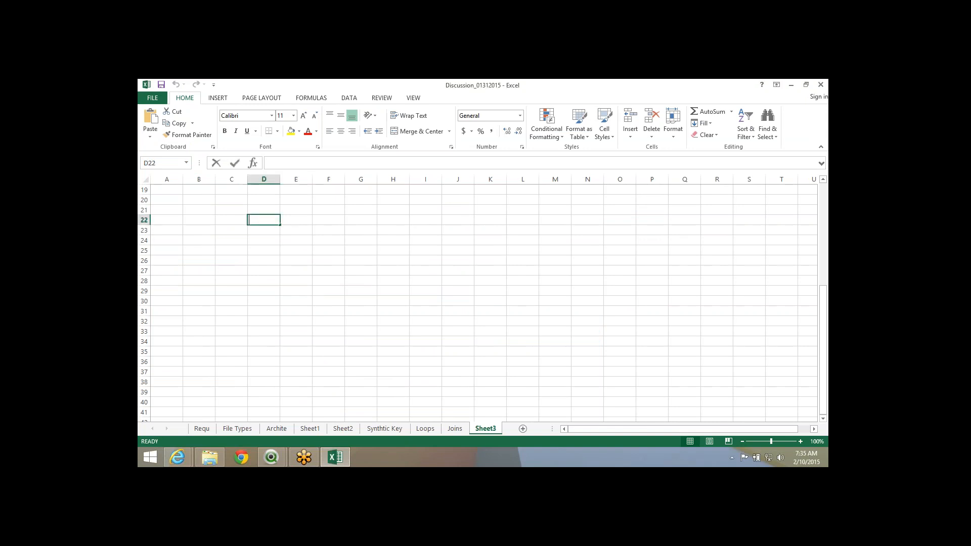
{"action": "type", "text": "nsaction"}
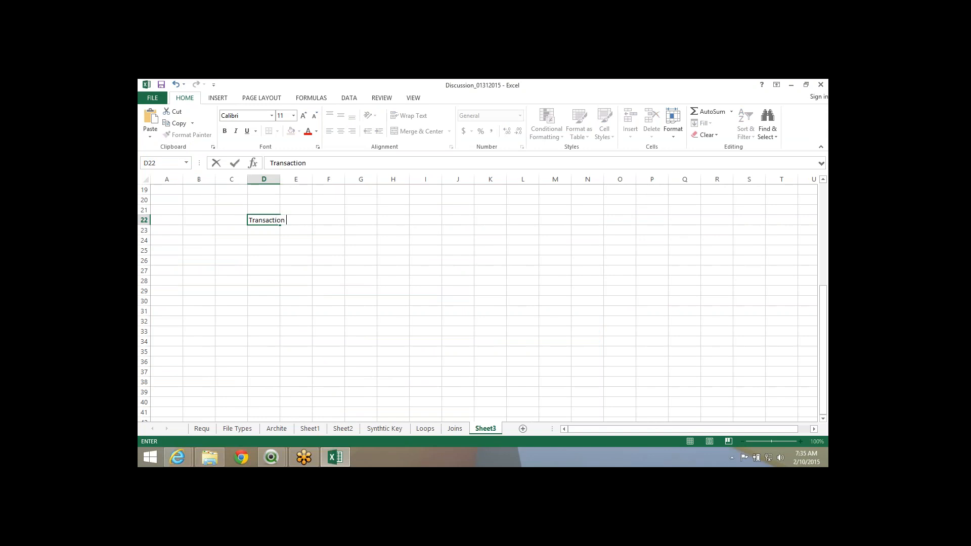
{"action": "key", "text": "BackSpace"}
{"action": "type", "text": "al Data"}
{"action": "key", "text": "Return"}
{"action": "key", "text": "Return"}
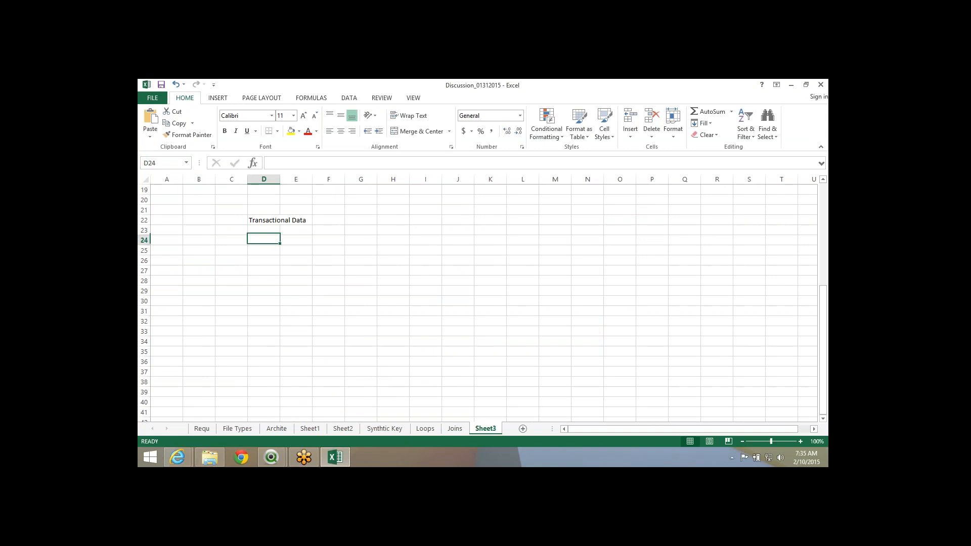
Enter the column headers Invoice Id, Date, Mon and Year in cells D25 to G25.
{"action": "key", "text": "Return"}
{"action": "type", "text": "Invoic"}
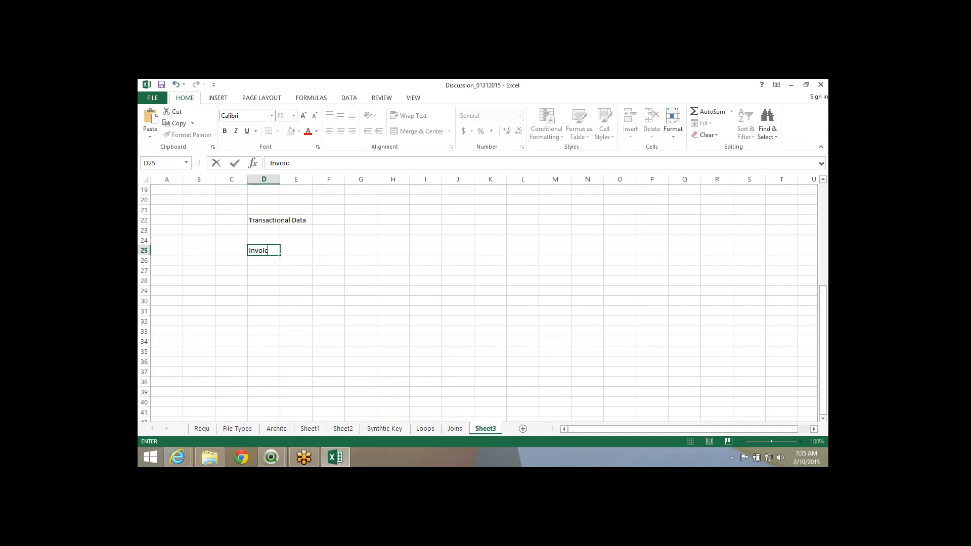
{"action": "type", "text": "e Id"}
{"action": "key", "text": "Return"}
{"action": "key", "text": "Right"}
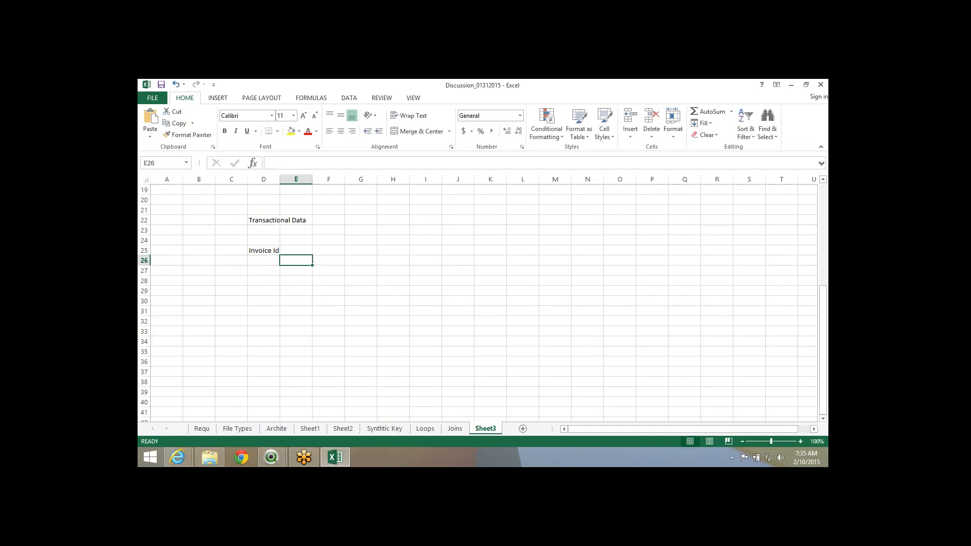
{"action": "key", "text": "Up"}
{"action": "type", "text": "Date"}
{"action": "key", "text": "Right"}
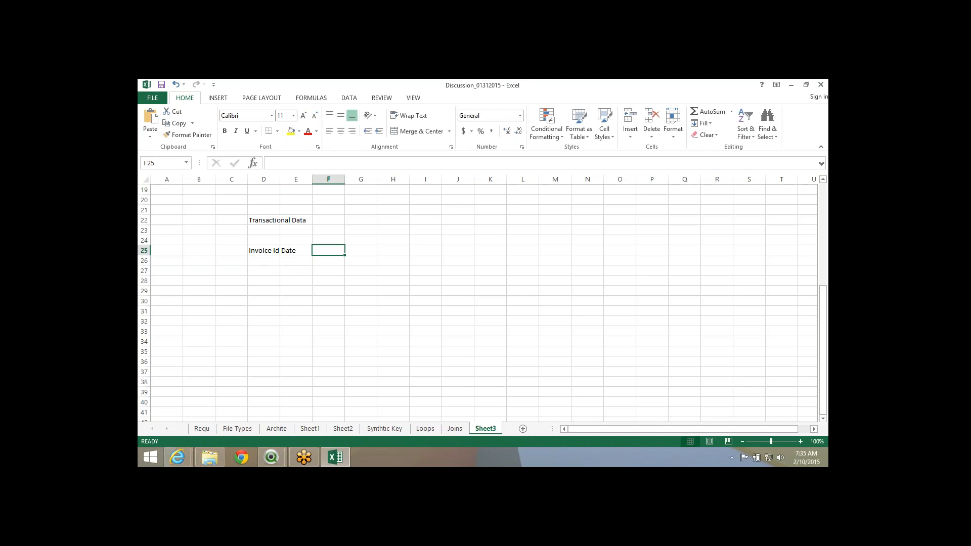
{"action": "type", "text": "Mon"}
{"action": "key", "text": "Tab"}
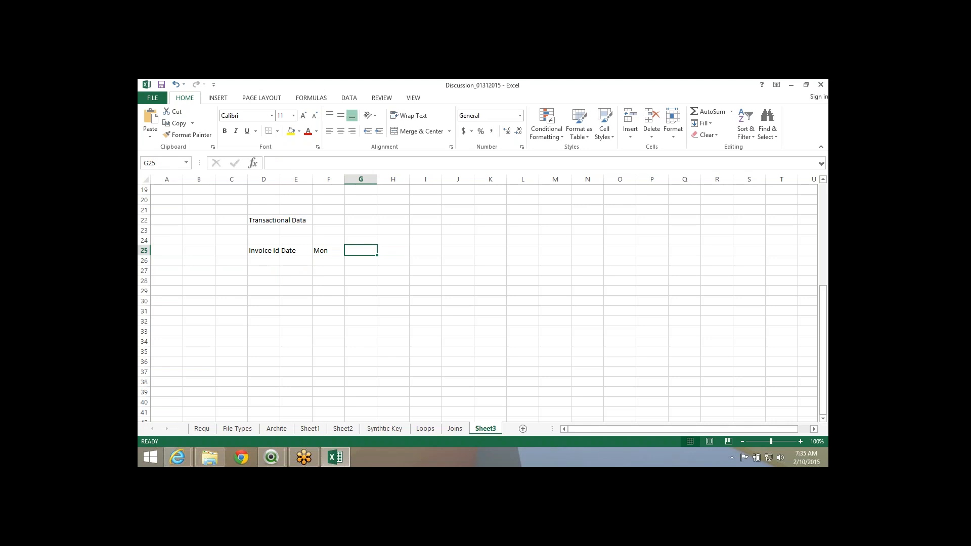
{"action": "type", "text": "Year"}
{"action": "key", "text": "Tab"}
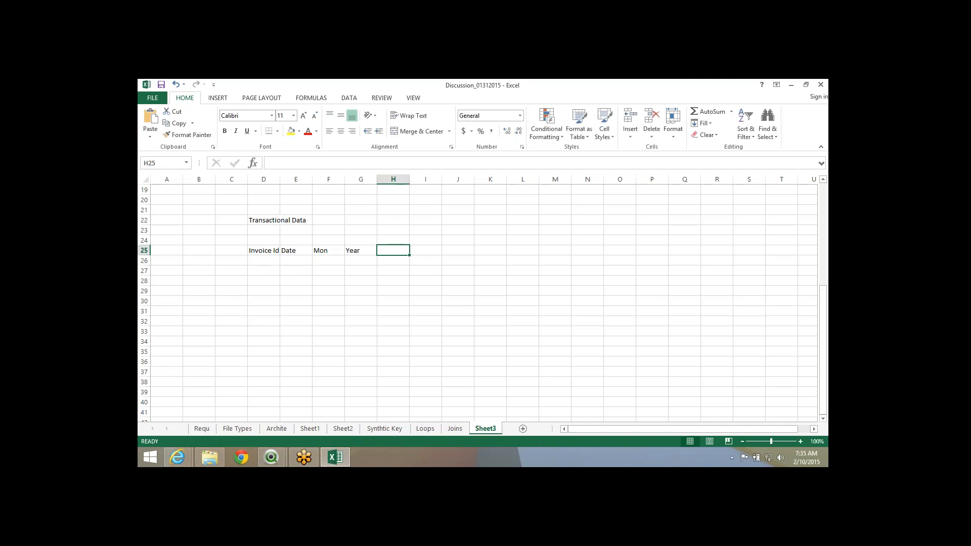
{"action": "type", "text": "Locatio"}
{"action": "key", "text": "BackSpace"}
{"action": "key", "text": "BackSpace"}
{"action": "key", "text": "BackSpace"}
{"action": "key", "text": "BackSpace"}
{"action": "key", "text": "BackSpace"}
{"action": "key", "text": "BackSpace"}
{"action": "key", "text": "BackSpace"}
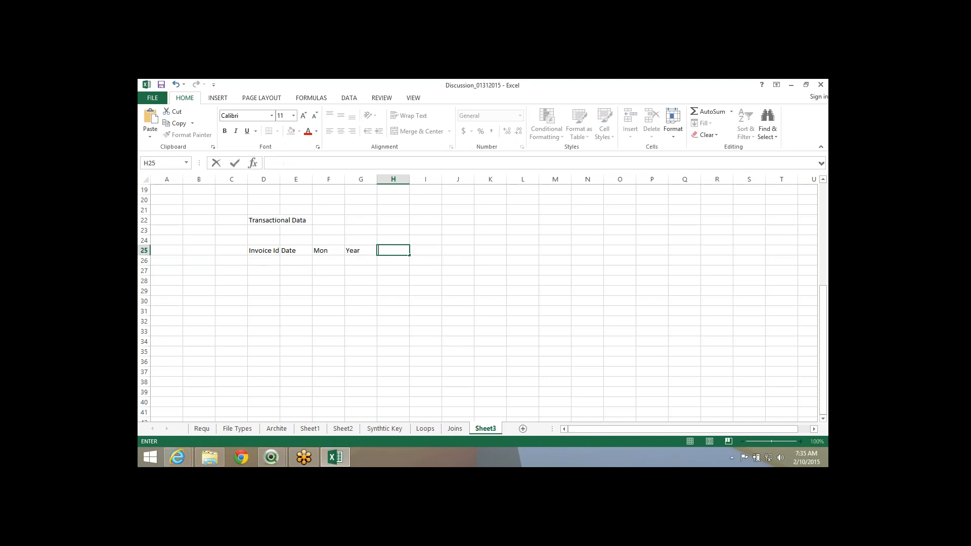
Complete the header row with Team in H25 and Amount in I25.
{"action": "type", "text": "Team"}
{"action": "key", "text": "Tab"}
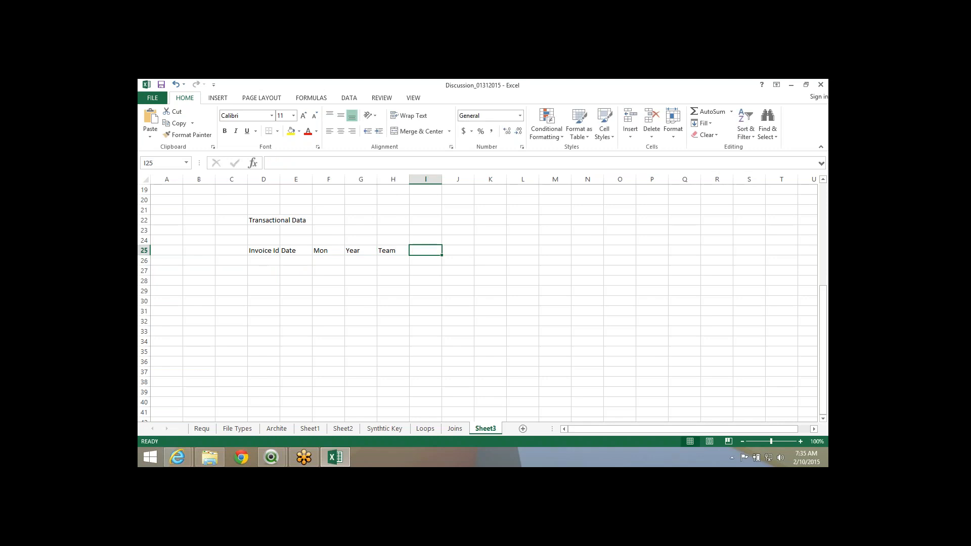
{"action": "type", "text": "Amount"}
{"action": "key", "text": "Return"}
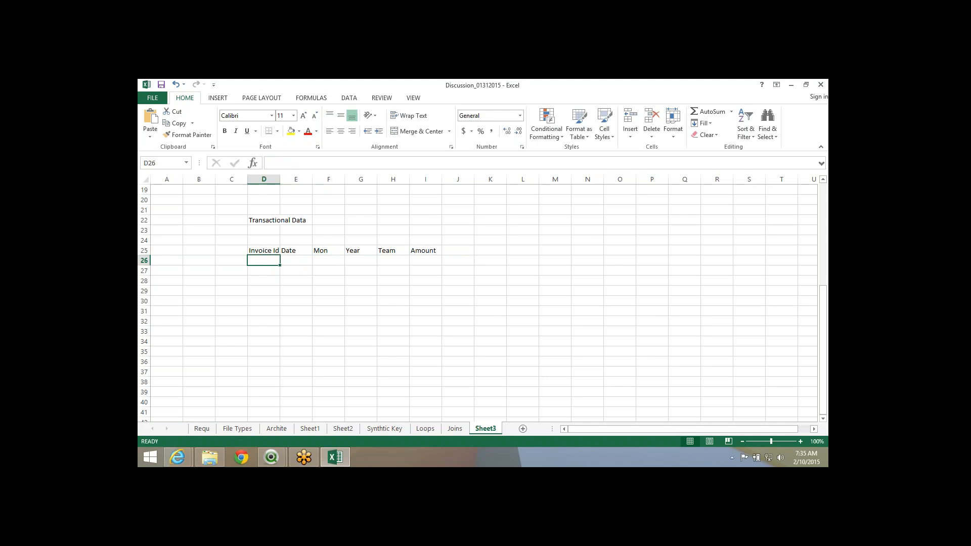
Fill the Invoice Id column with 1 through 9 in D26 to D34 and 0 in D35.
{"action": "type", "text": "1 2 3 4 5 6 7"}
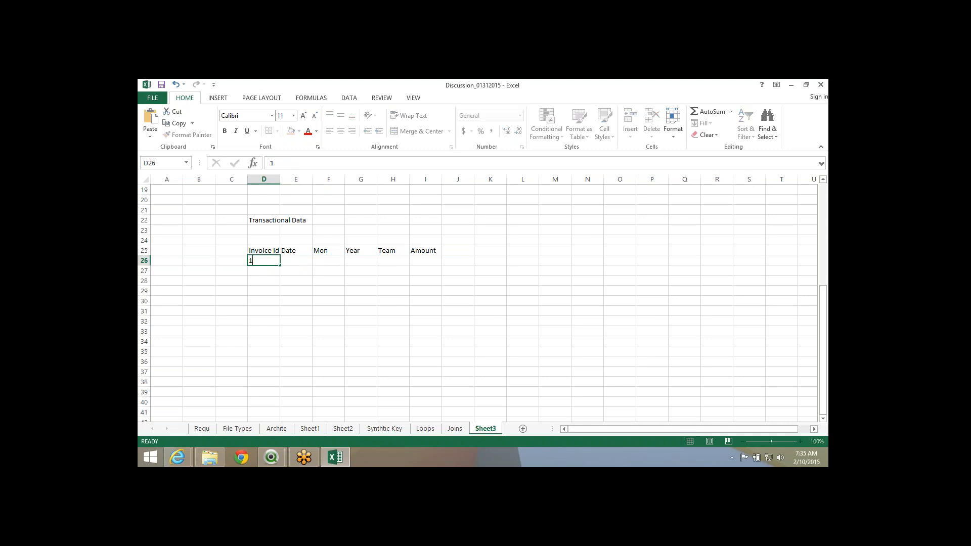
{"action": "key", "text": "Return"}
{"action": "type", "text": "8"}
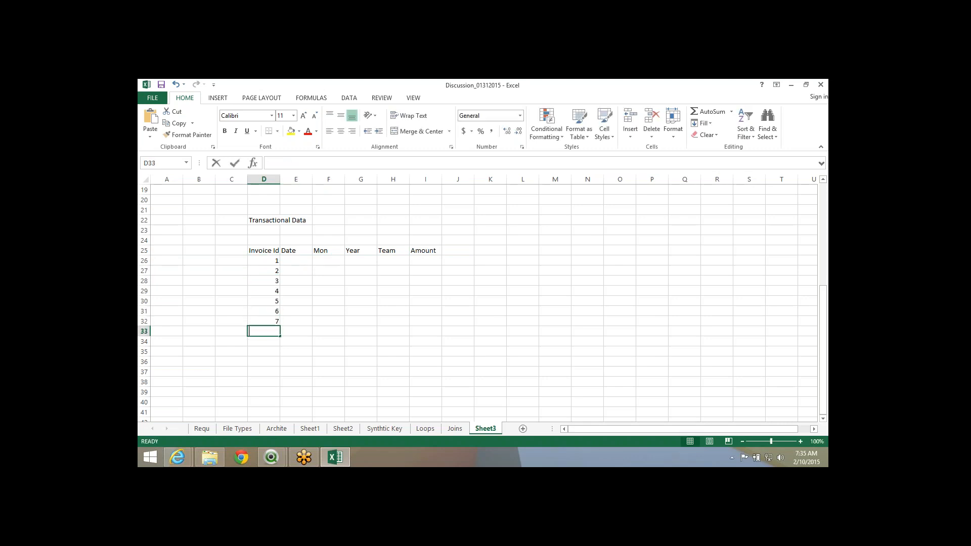
{"action": "key", "text": "Return"}
{"action": "type", "text": "9"}
{"action": "key", "text": "Return"}
{"action": "type", "text": "0"}
{"action": "key", "text": "Return"}
Change the last invoice id, in cell D35, to 10.
{"action": "key", "text": "Right"}
{"action": "key", "text": "ctrl+Up"}
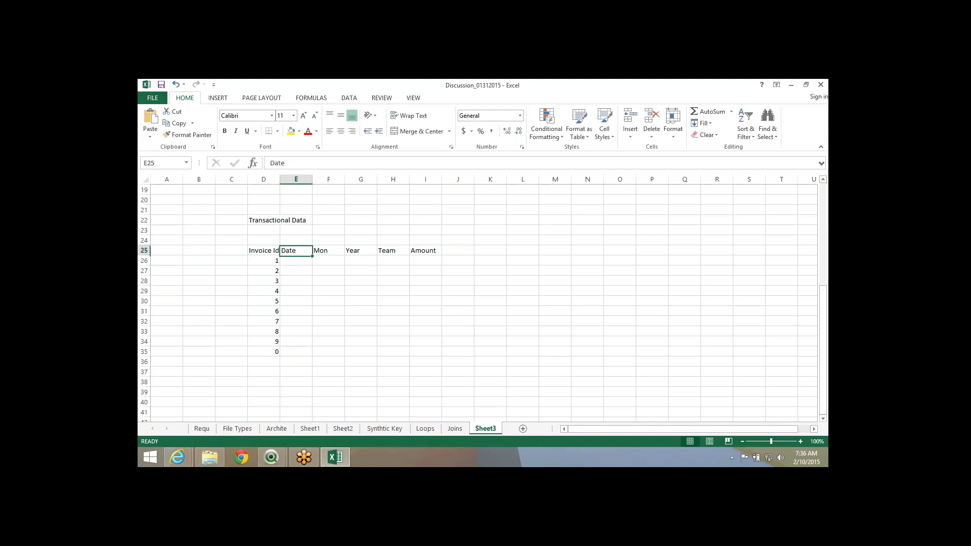
{"action": "key", "text": "Down"}
{"action": "key", "text": "Left"}
{"action": "key", "text": "ctrl+Down"}
{"action": "type", "text": "10"}
{"action": "key", "text": "Return"}
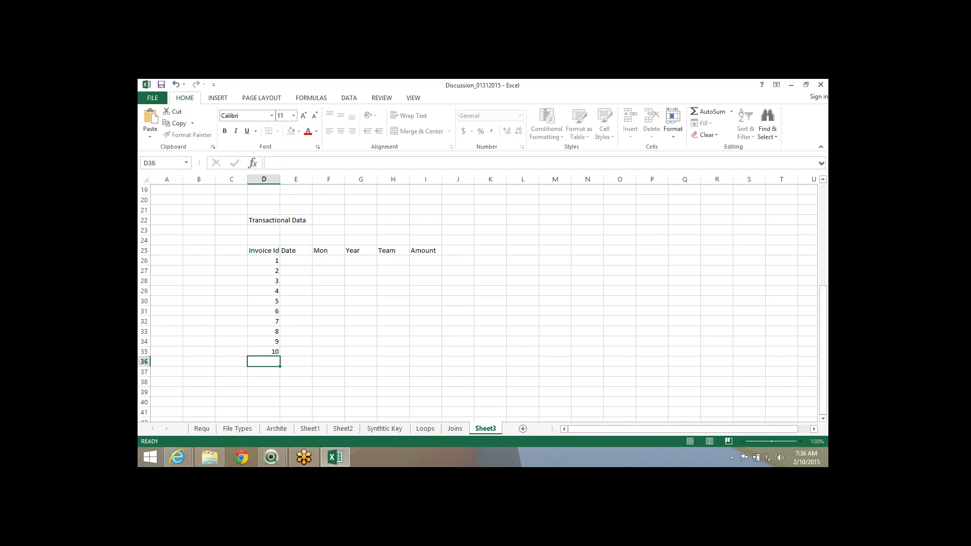
Enter the date 01/01/2014 for invoice 1 in cell E26.
{"action": "key", "text": "Up"}
{"action": "key", "text": "ctrl+Up"}
{"action": "key", "text": "Right"}
{"action": "key", "text": "Down"}
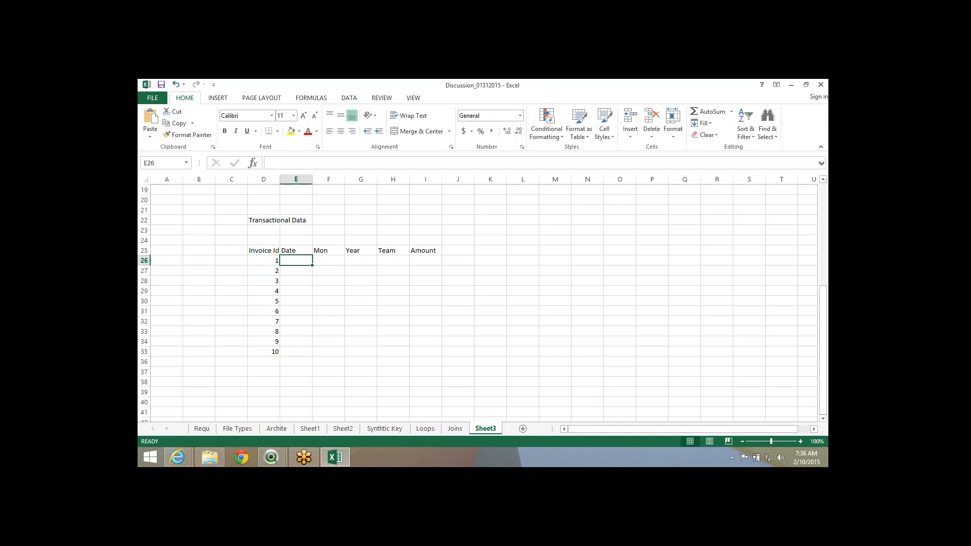
{"action": "type", "text": "01"}
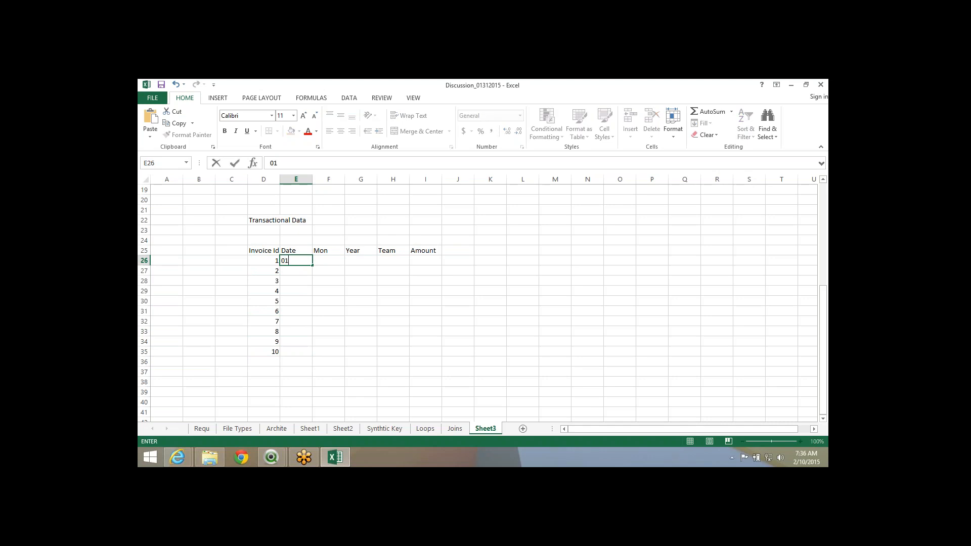
{"action": "type", "text": "/02/"}
{"action": "key", "text": "BackSpace"}
{"action": "key", "text": "BackSpace"}
{"action": "key", "text": "BackSpace"}
{"action": "type", "text": "01/2014"}
{"action": "key", "text": "Return"}
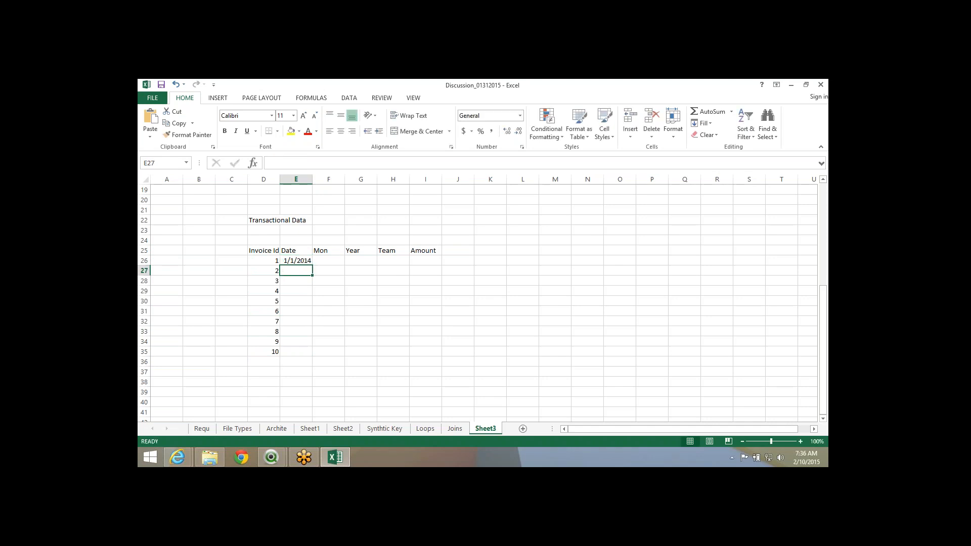
Enter 02/01/2014 in E27 and extend the monthly date series from the first two dates down to E35.
{"action": "type", "text": "02/01/201"}
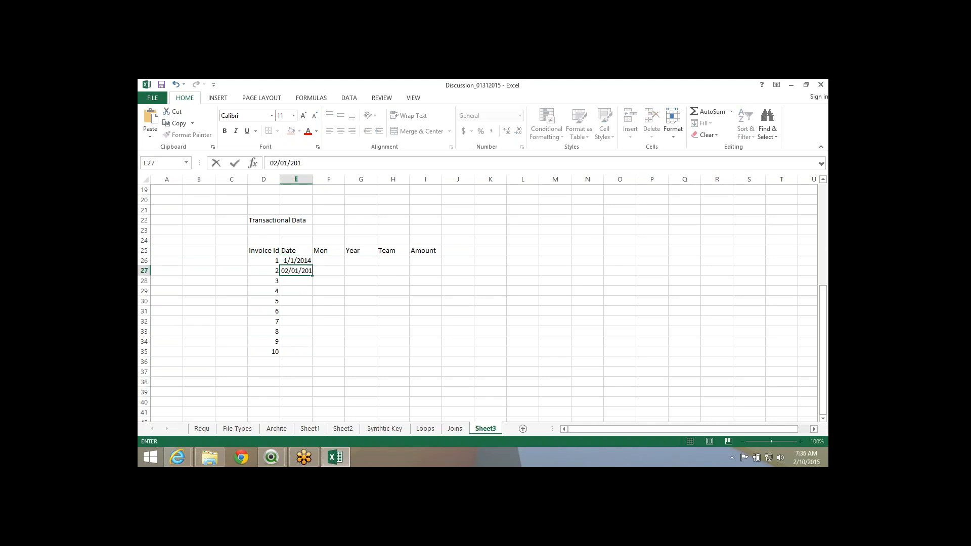
{"action": "type", "text": "4"}
{"action": "key", "text": "Return"}
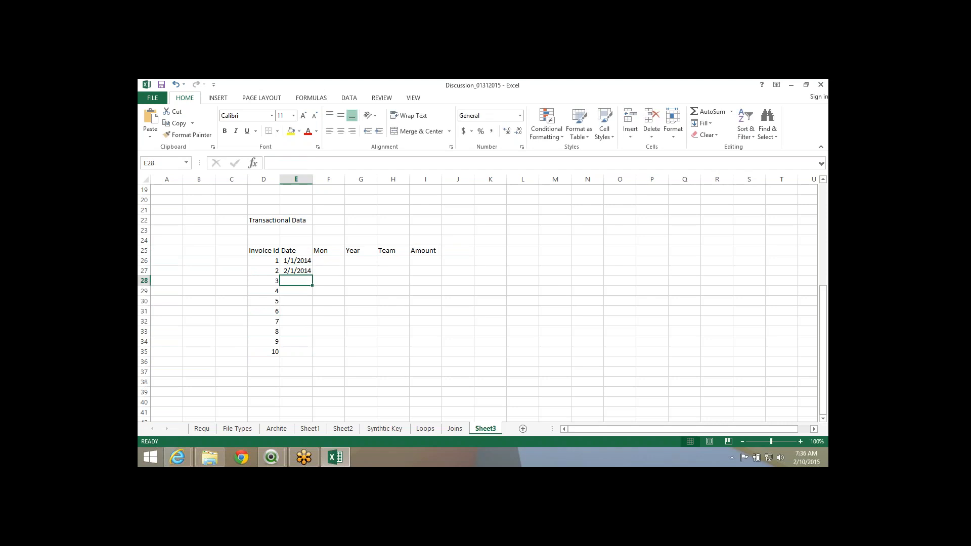
{"action": "left_click_drag", "start_coordinate": [296, 261], "coordinate": [313, 357]}
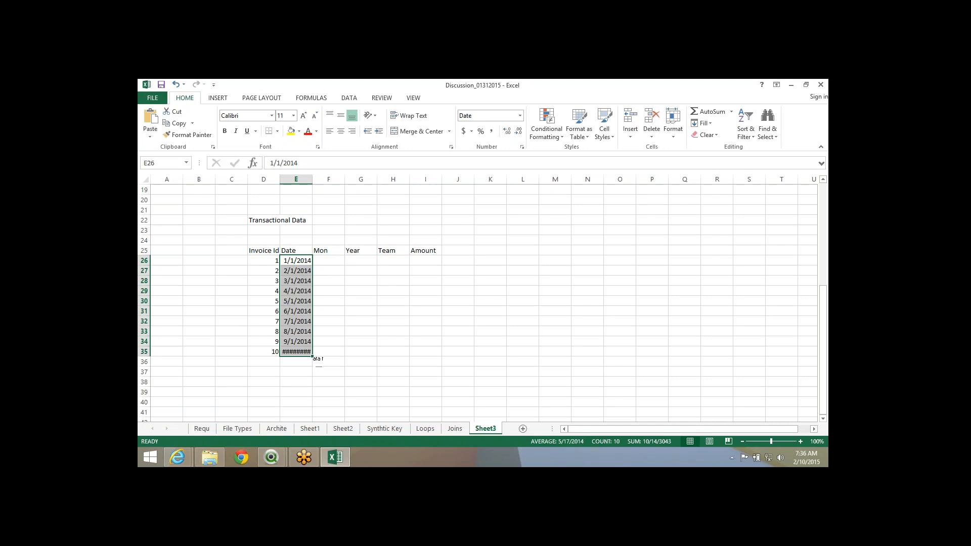
Fit the Date column's width to its contents and extend the invoice ids and monthly dates through row 37.
{"action": "double_click", "coordinate": [312, 179]}
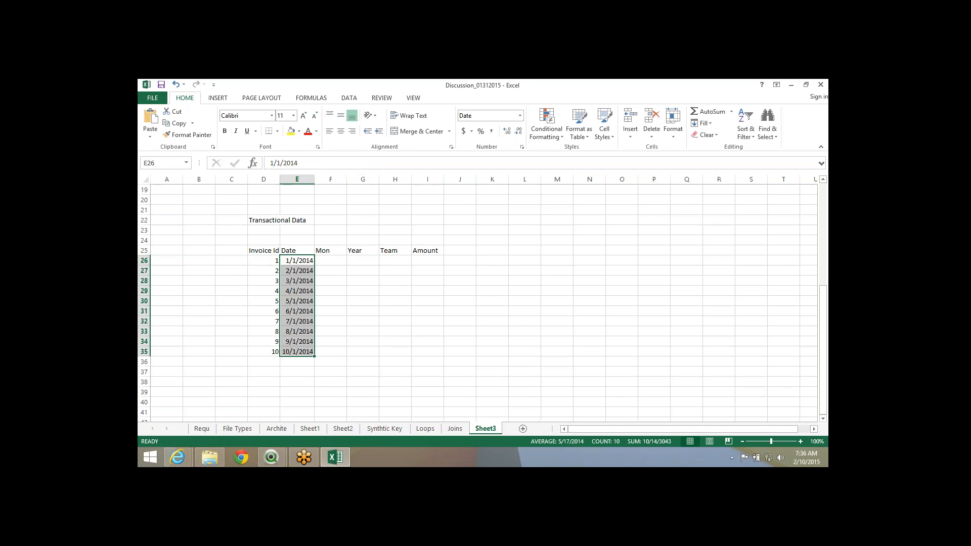
{"action": "left_click", "coordinate": [298, 351]}
{"action": "left_click_drag", "start_coordinate": [265, 342], "coordinate": [320, 379]}
{"action": "left_click", "coordinate": [298, 372]}
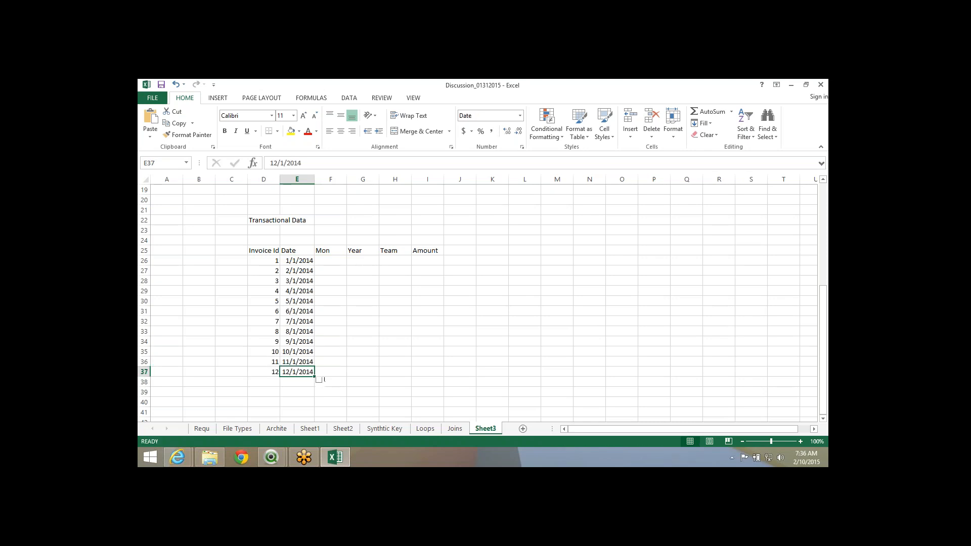
Enter a MONTH formula in F26 that takes the month from the date in E26.
{"action": "left_click", "coordinate": [299, 262]}
{"action": "left_click", "coordinate": [331, 271]}
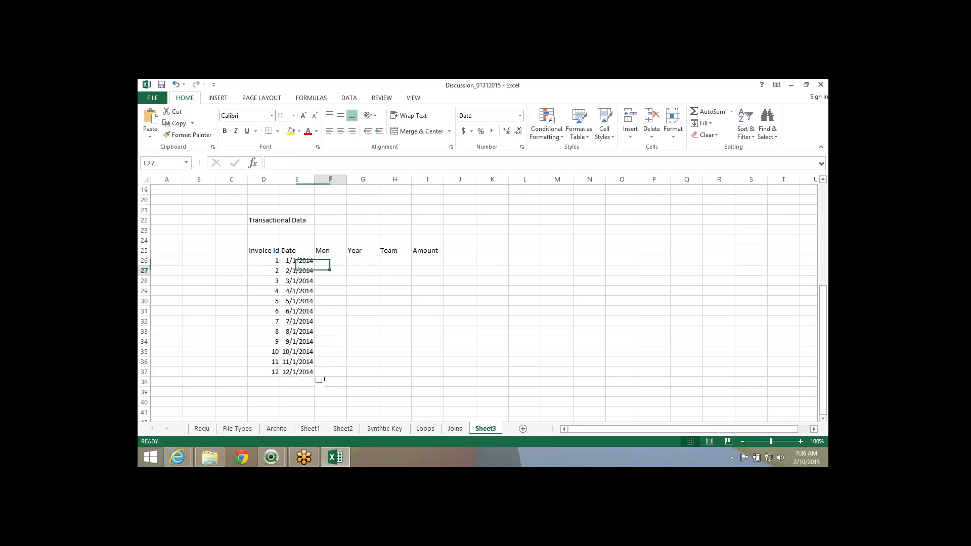
{"action": "key", "text": "Up"}
{"action": "type", "text": "=MONTH("}
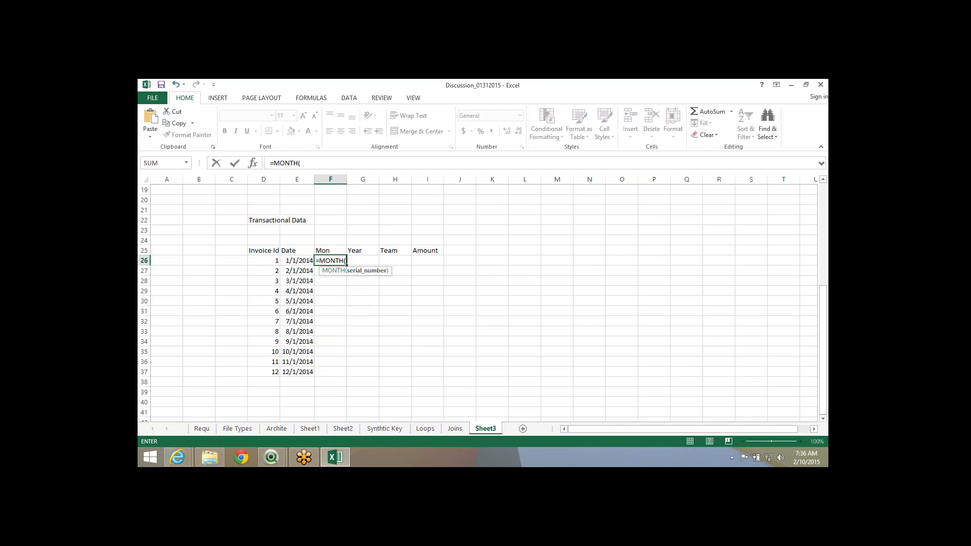
{"action": "key", "text": "Left"}
{"action": "key", "text": "Return"}
Copy the month formula from F26 down the Mon column to F37.
{"action": "key", "text": "Up"}
{"action": "key", "text": "ctrl+c"}
{"action": "key", "text": "Left"}
{"action": "key", "text": "ctrl+Down"}
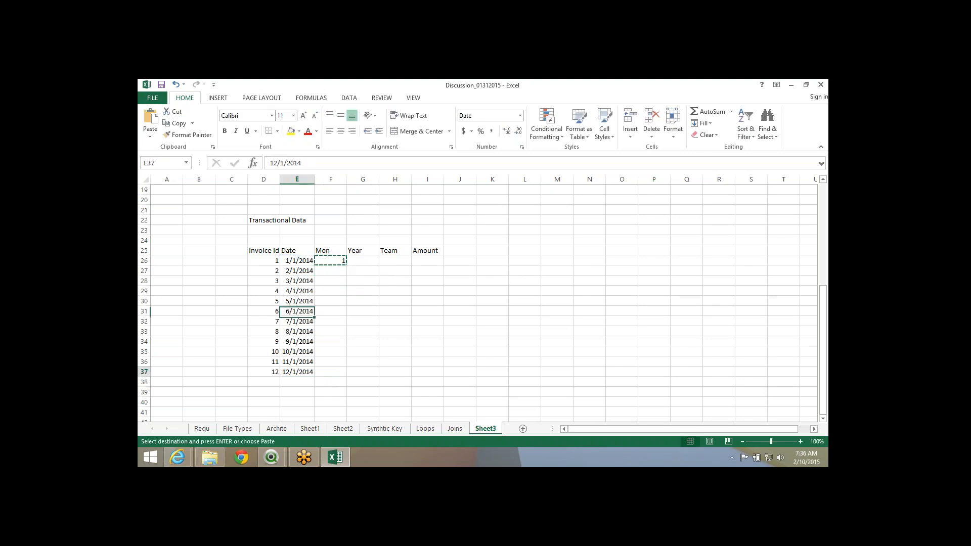
{"action": "key", "text": "Right"}
{"action": "key", "text": "ctrl+shift+Up"}
{"action": "key", "text": "ctrl+v"}
Enter a YEAR formula in G26 that takes the year from the date in E26.
{"action": "key", "text": "Right"}
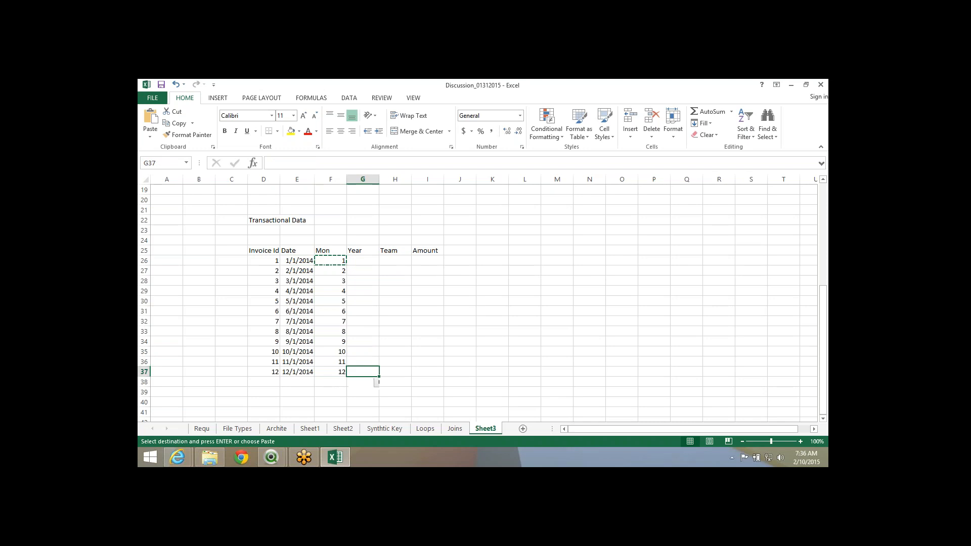
{"action": "key", "text": "ctrl+Up"}
{"action": "key", "text": "Down"}
{"action": "type", "text": "=year"}
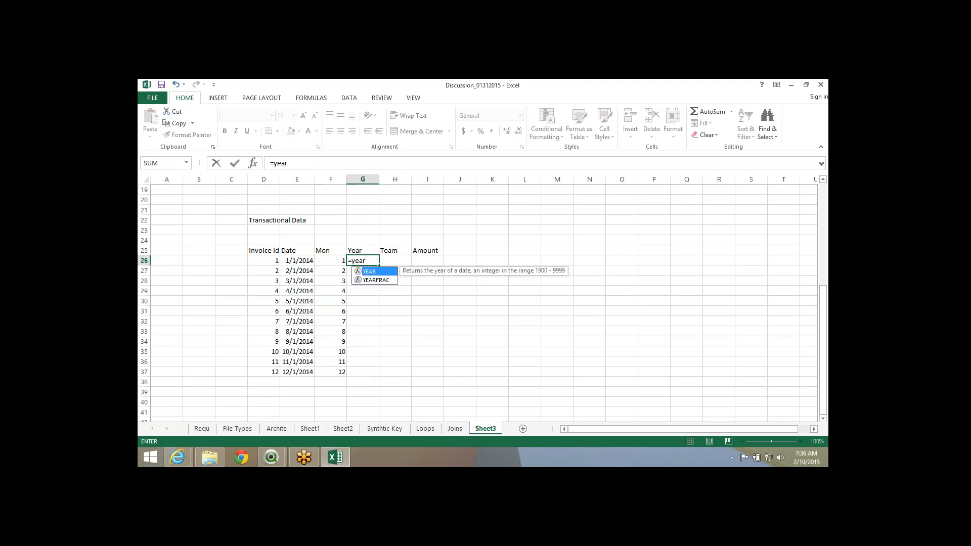
{"action": "key", "text": "Left"}
{"action": "key", "text": "Right"}
{"action": "type", "text": "=y"}
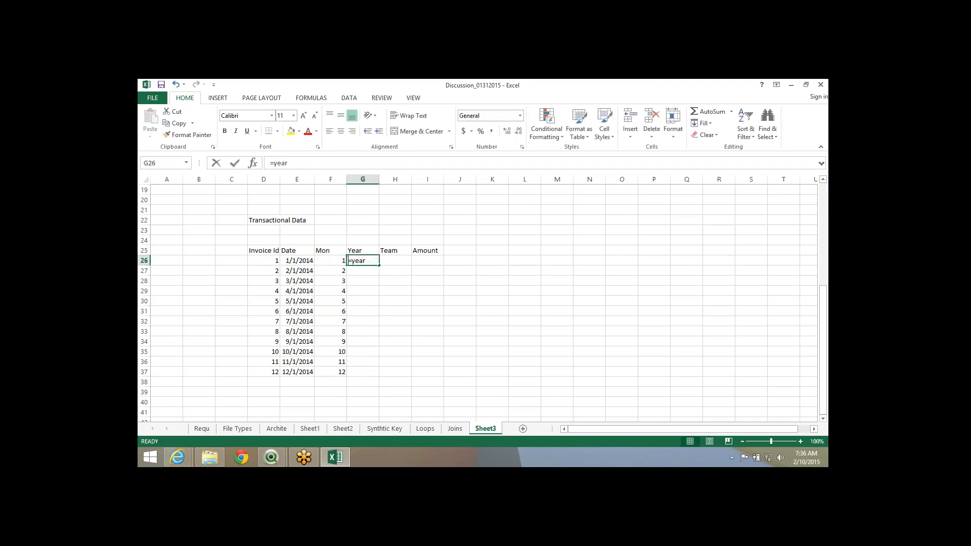
{"action": "key", "text": "Tab"}
{"action": "key", "text": "Left"}
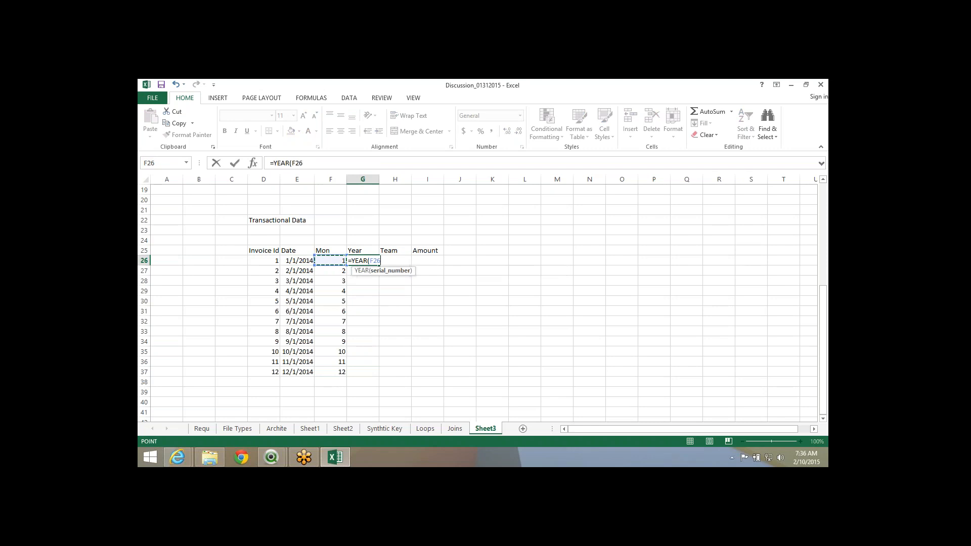
{"action": "key", "text": "Left"}
{"action": "key", "text": "Return"}
Copy the year formula from G26 down the Year column to G37.
{"action": "key", "text": "Up"}
{"action": "key", "text": "ctrl+c"}
{"action": "key", "text": "Left"}
{"action": "key", "text": "ctrl+Down"}
{"action": "key", "text": "Right"}
{"action": "key", "text": "ctrl+shift+Up"}
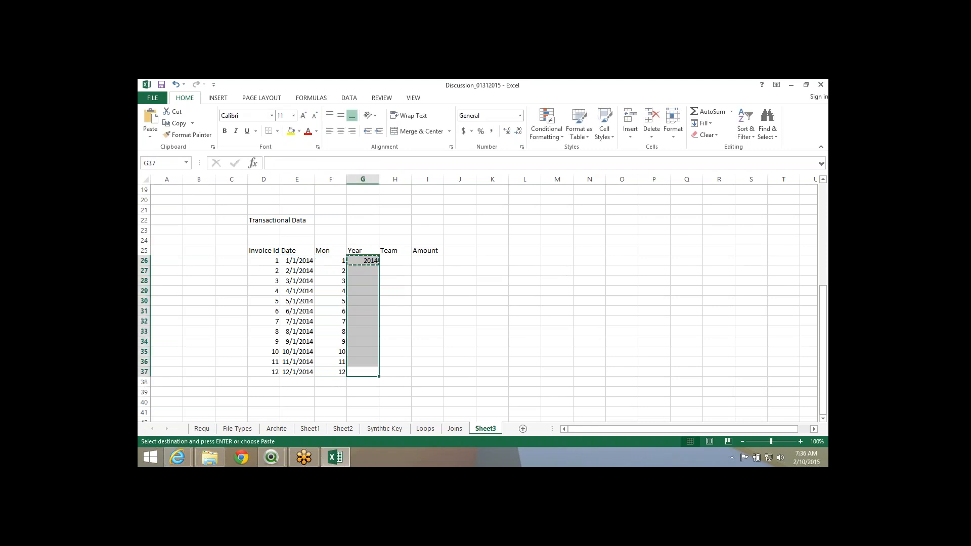
{"action": "key", "text": "ctrl+v"}
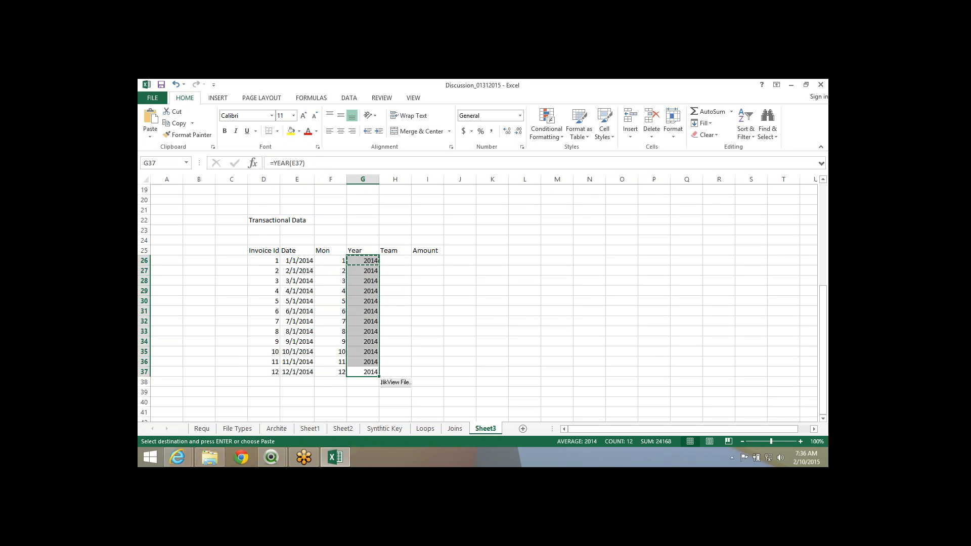
Fill the Team column with Team1 in H26 and H27 and Team2 in H28 and H29.
{"action": "key", "text": "Right"}
{"action": "key", "text": "ctrl+Up"}
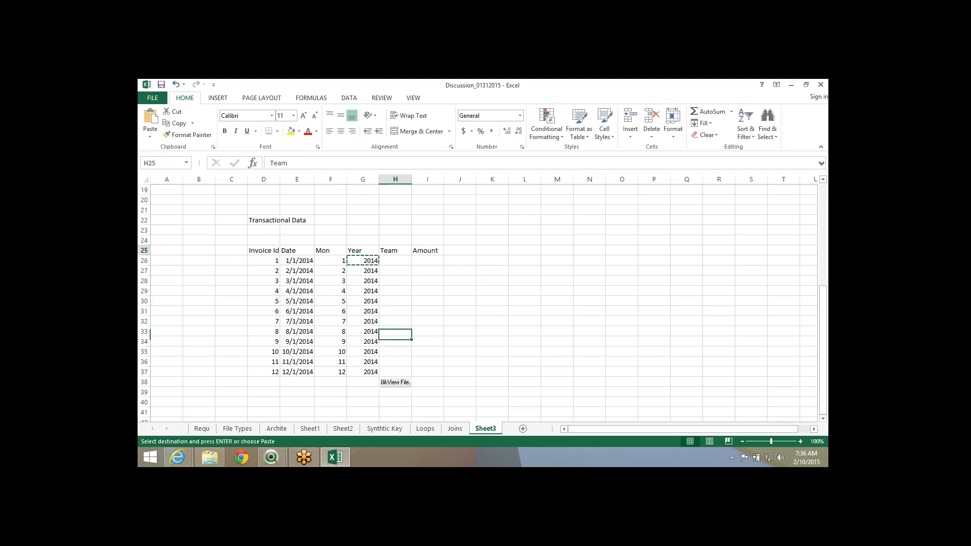
{"action": "key", "text": "Down"}
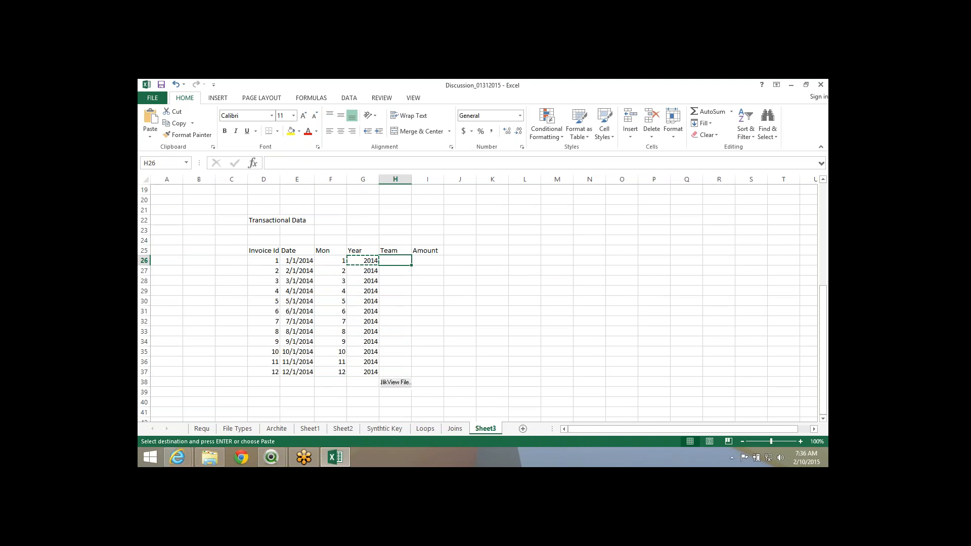
{"action": "type", "text": "Team1"}
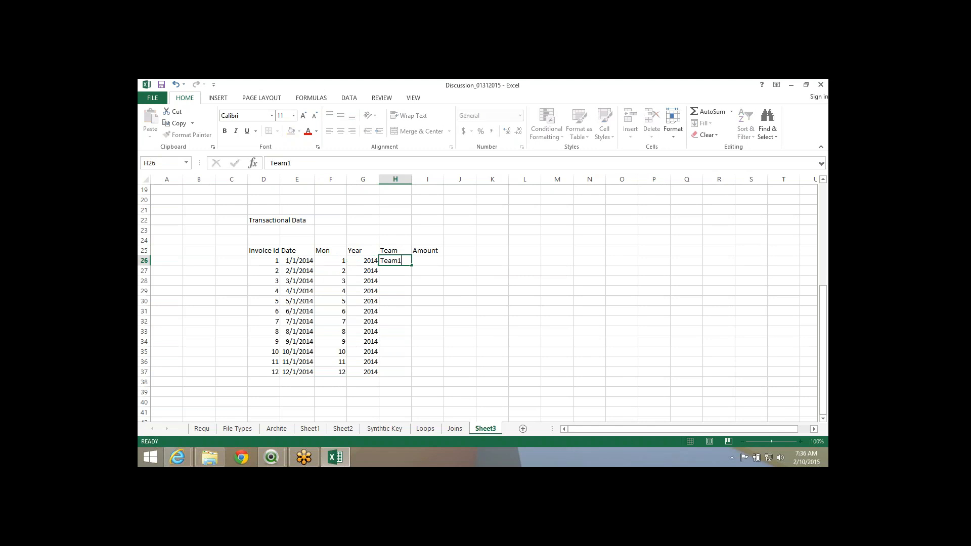
{"action": "key", "text": "Return"}
{"action": "type", "text": "Team1"}
{"action": "key", "text": "Return"}
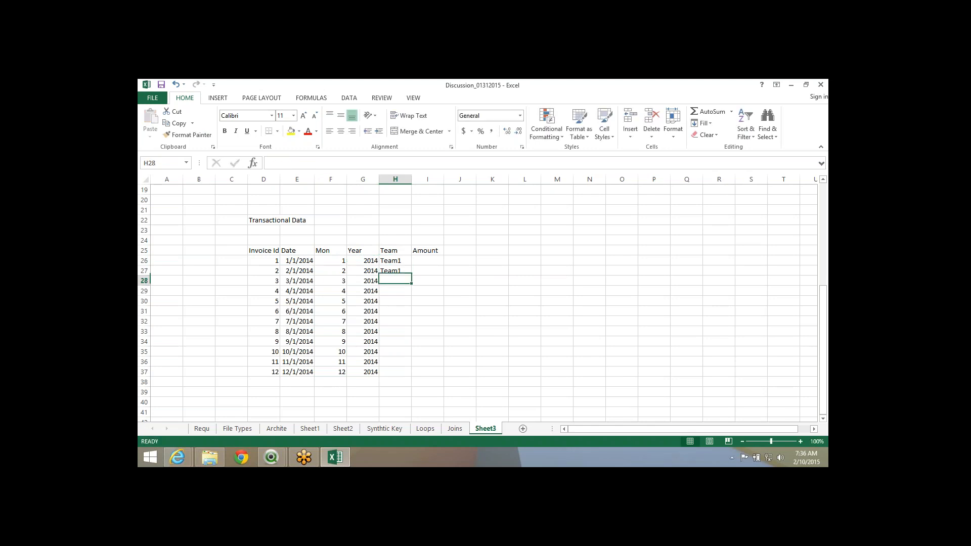
{"action": "type", "text": "Team2"}
{"action": "key", "text": "Return"}
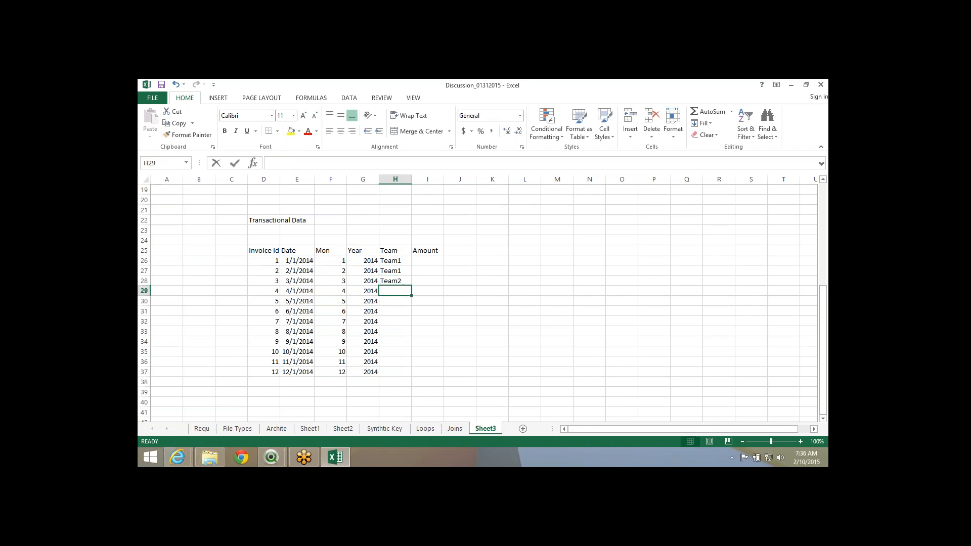
{"action": "type", "text": "Team2"}
{"action": "key", "text": "Return"}
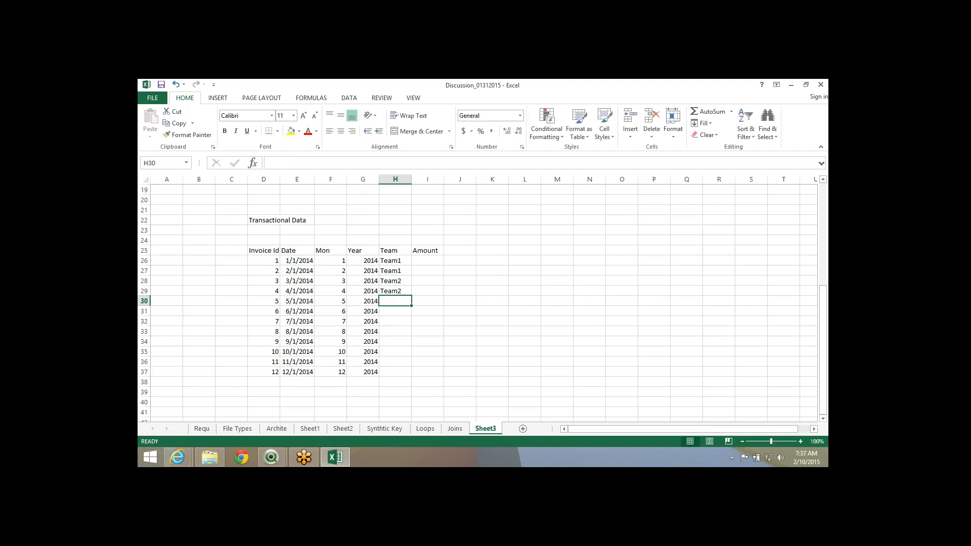
Enter Team3, Team4, Team5 and Team6 for invoices 5 to 8 in H30 to H33.
{"action": "type", "text": "Team3"}
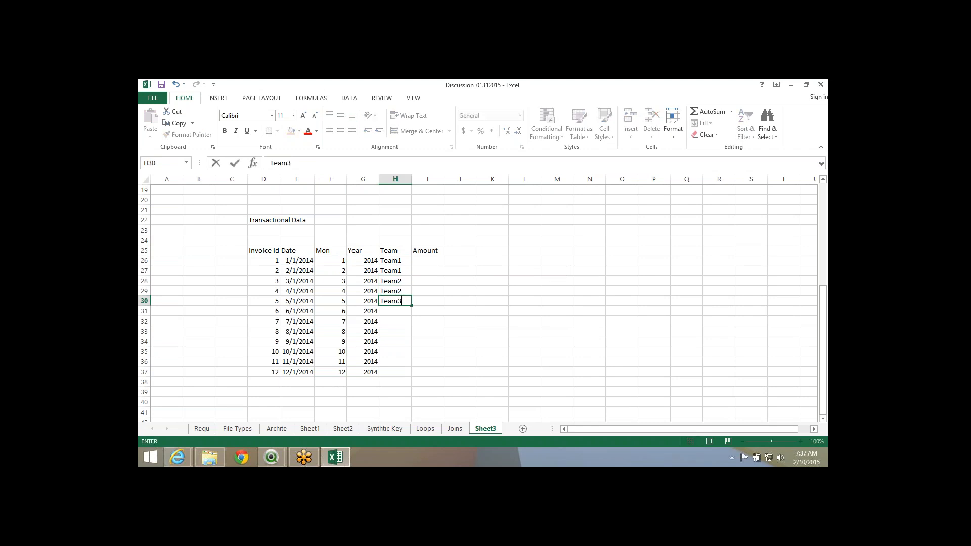
{"action": "key", "text": "Return"}
{"action": "type", "text": "Team4"}
{"action": "key", "text": "ctrl+Return"}
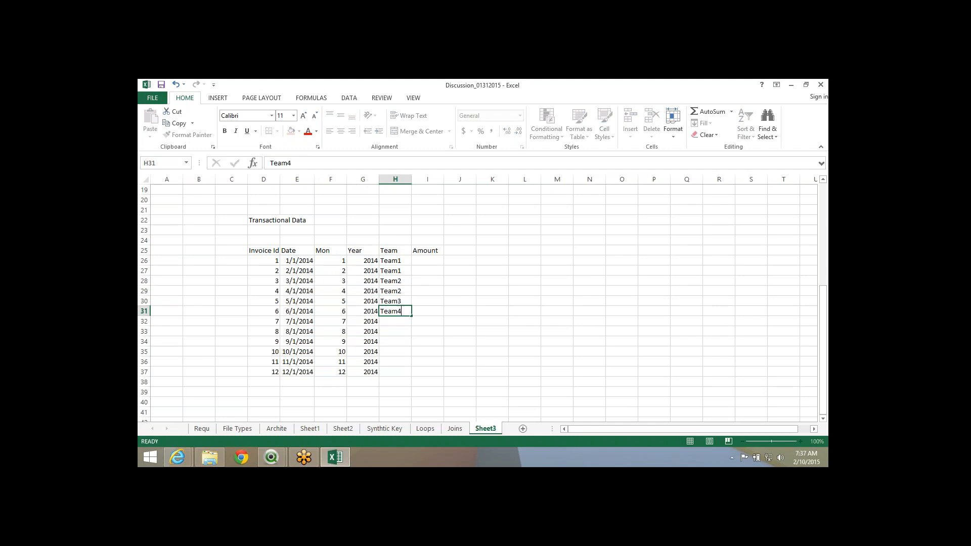
{"action": "key", "text": "Return"}
{"action": "type", "text": "Team5"}
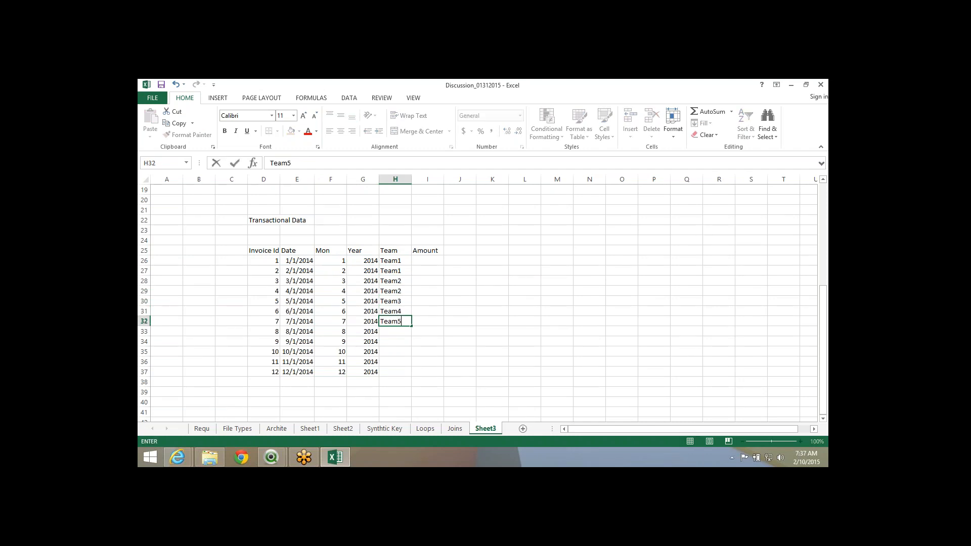
{"action": "key", "text": "Return"}
{"action": "type", "text": "Team6"}
{"action": "key", "text": "Return"}
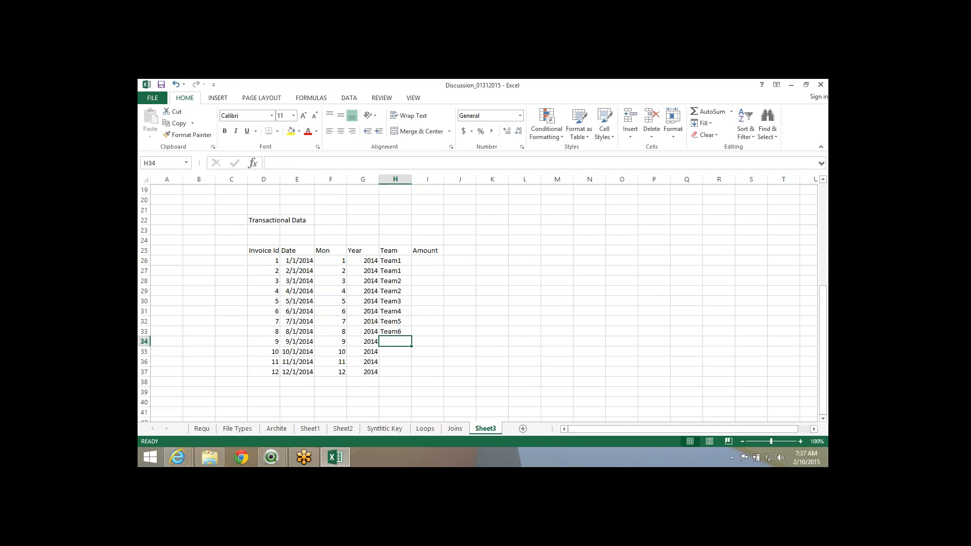
Enter Team6, Team6, Team5 and Team7 for invoices 9 to 12 in H34 to H37.
{"action": "type", "text": "Tear"}
{"action": "type", "text": "6"}
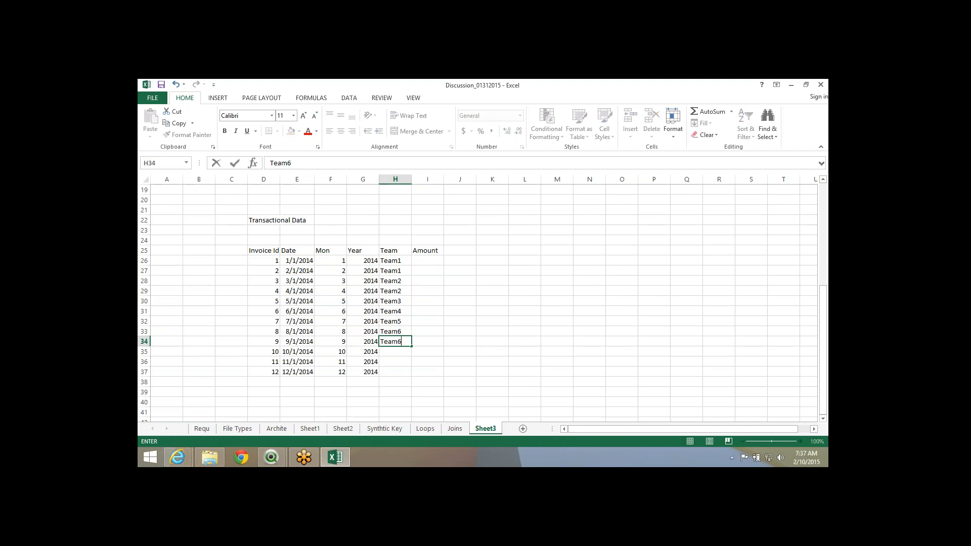
{"action": "key", "text": "Return"}
{"action": "type", "text": "Team6"}
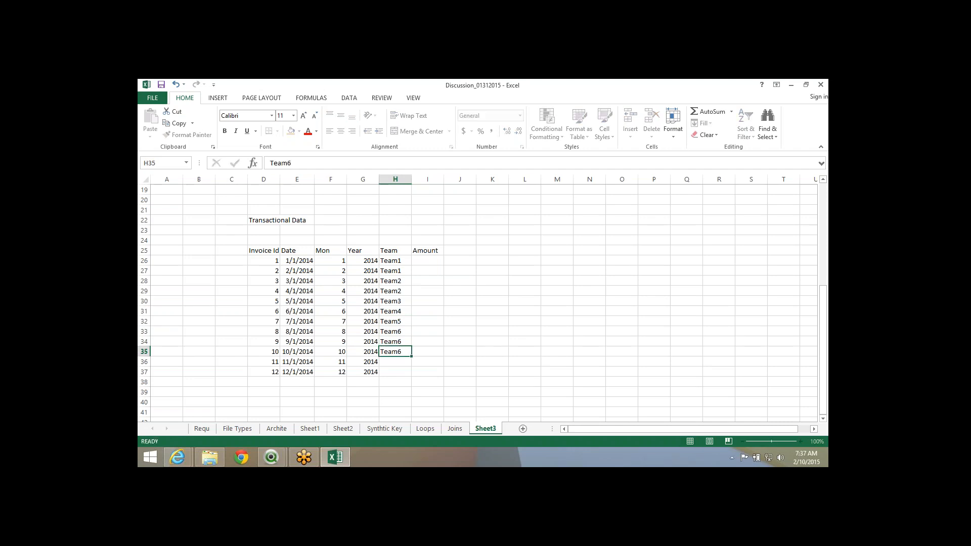
{"action": "key", "text": "Return"}
{"action": "type", "text": "Team5"}
{"action": "key", "text": "Return"}
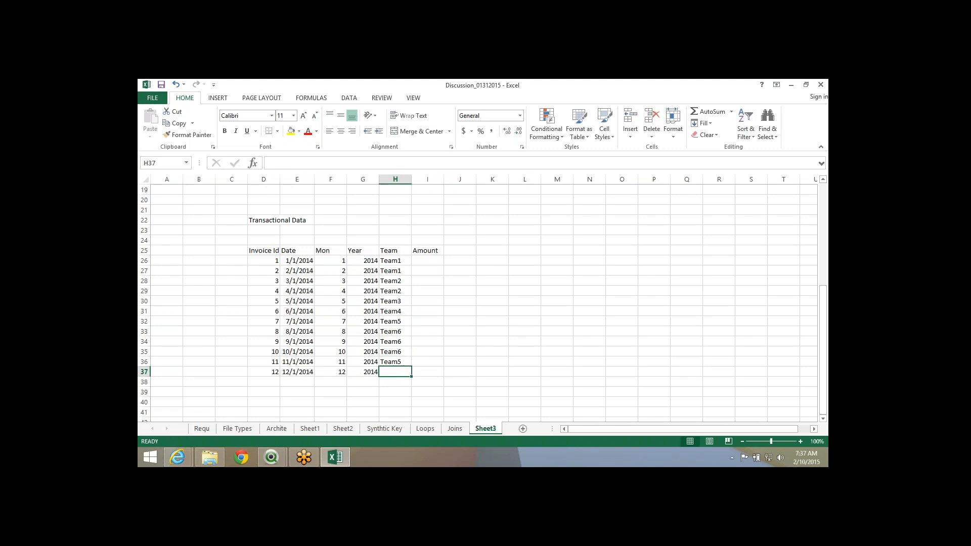
{"action": "type", "text": "Team7"}
{"action": "key", "text": "Return"}
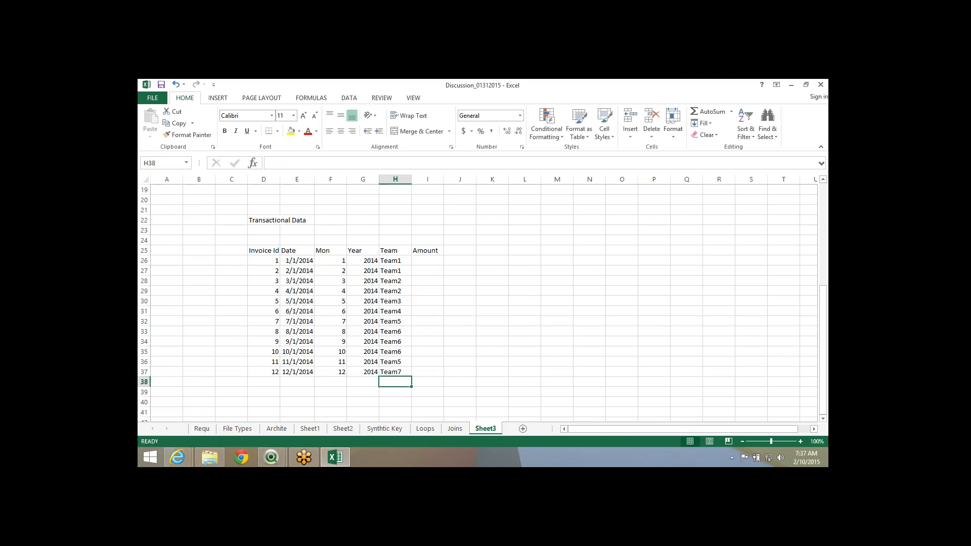
Enter the amounts 10, 20, 30 and 50 for invoices 1 to 4 in I26 to I29.
{"action": "left_click", "coordinate": [427, 260]}
{"action": "type", "text": "10"}
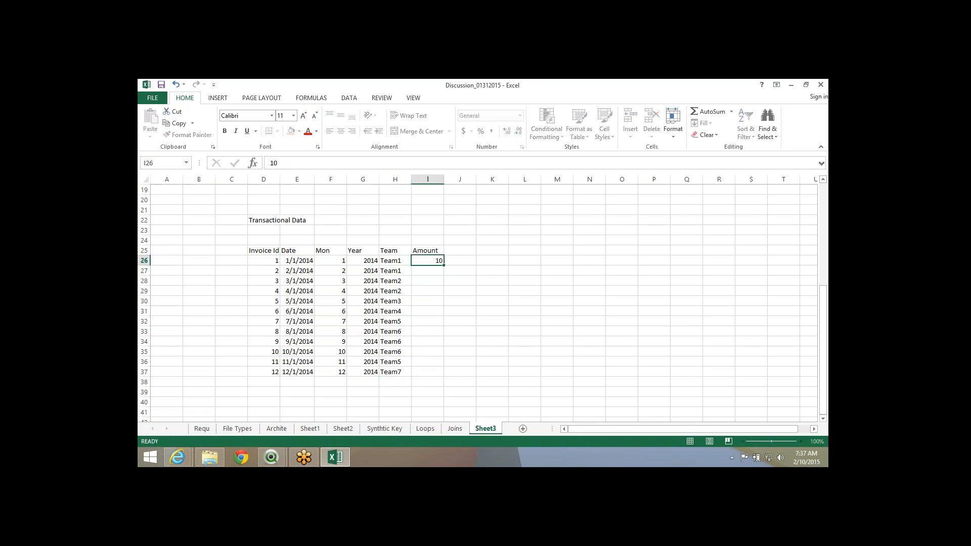
{"action": "key", "text": "Return"}
{"action": "type", "text": "20"}
{"action": "key", "text": "Return"}
{"action": "type", "text": "30"}
{"action": "key", "text": "Return"}
{"action": "type", "text": "50"}
{"action": "key", "text": "Return"}
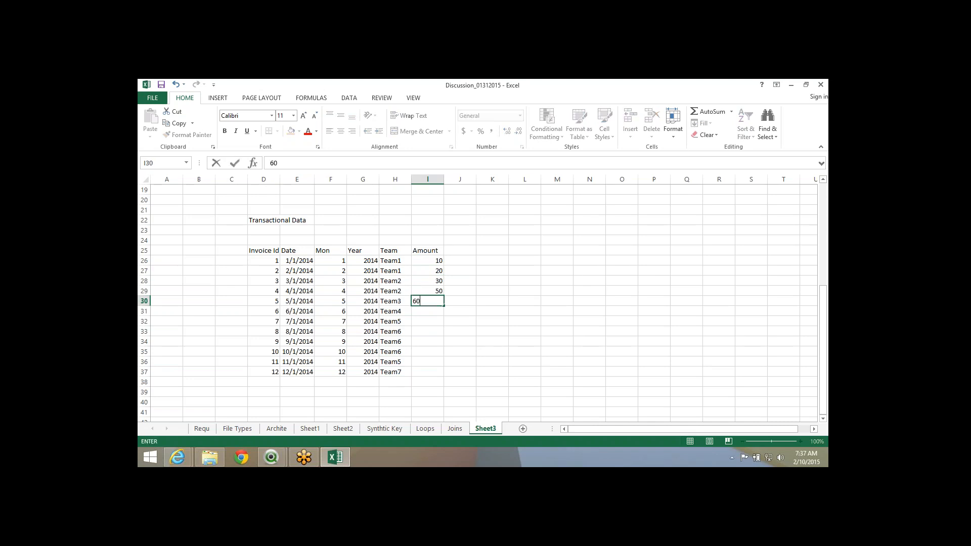
Enter the amounts 60, 40, 30 and 20 for invoices 5 to 8 in I30 to I33.
{"action": "type", "text": "60"}
{"action": "key", "text": "Return"}
{"action": "type", "text": "40"}
{"action": "key", "text": "ctrl+Return"}
{"action": "key", "text": "Return"}
{"action": "type", "text": "30"}
{"action": "key", "text": "Return"}
{"action": "type", "text": "20"}
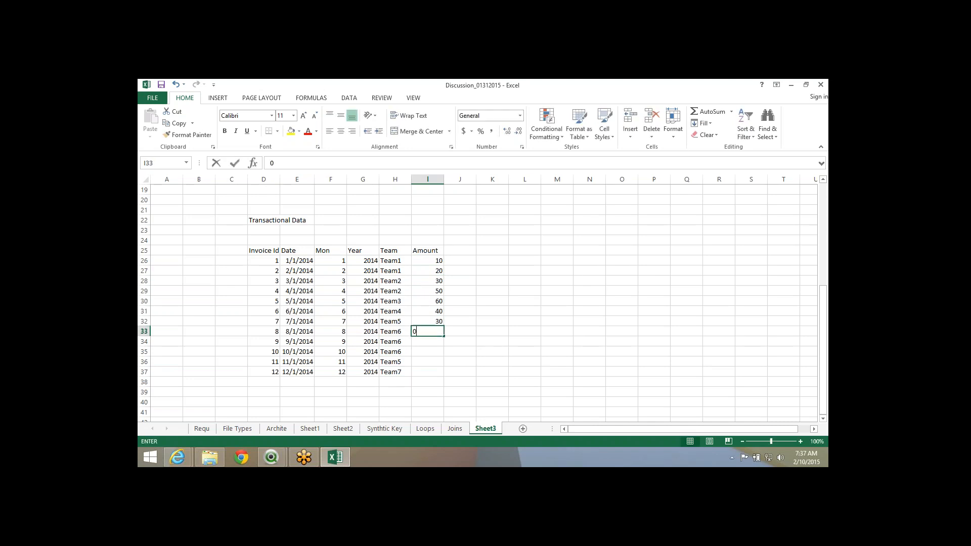
{"action": "key", "text": "ctrl+Return"}
{"action": "key", "text": "Return"}
Enter the amounts 30, 40, 20 and 40 for invoices 9 to 12 in I34 to I37.
{"action": "type", "text": "30"}
{"action": "key", "text": "Return"}
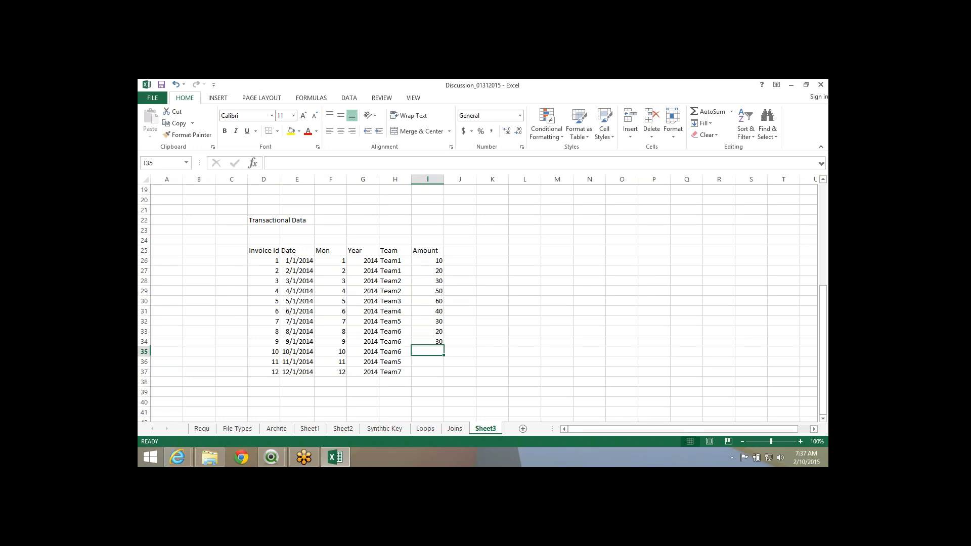
{"action": "type", "text": "40"}
{"action": "key", "text": "Return"}
{"action": "type", "text": "20"}
{"action": "key", "text": "ctrl+Return"}
{"action": "key", "text": "Return"}
{"action": "type", "text": "40"}
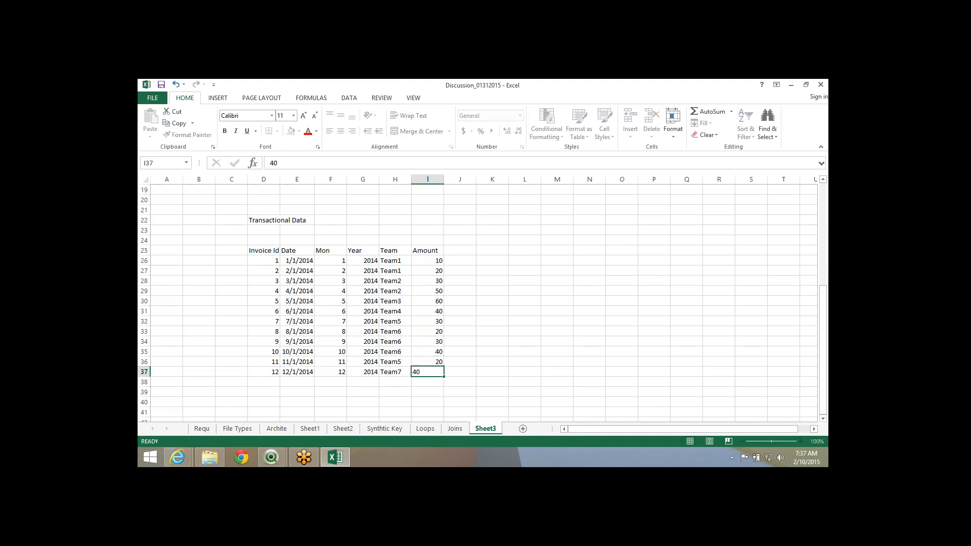
{"action": "key", "text": "Return"}
Review the finished transactional table, its Amount column and the two Team5 amounts by selecting each in turn.
{"action": "left_click_drag", "start_coordinate": [264, 251], "coordinate": [428, 372]}
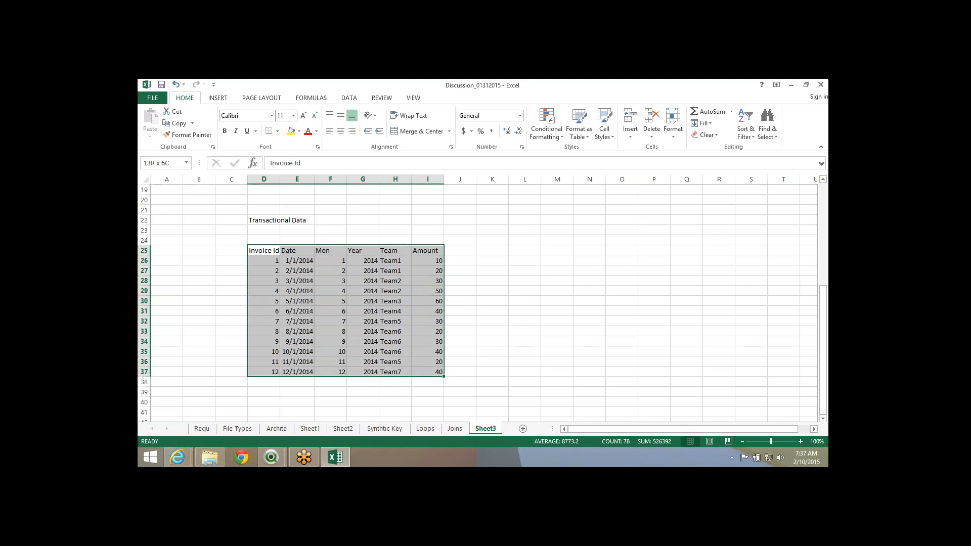
{"action": "mouse_move", "coordinate": [427, 372]}
{"action": "left_mouse_down"}
{"action": "mouse_move", "coordinate": [363, 372]}
{"action": "mouse_move", "coordinate": [362, 361]}
{"action": "mouse_move", "coordinate": [427, 372]}
{"action": "left_mouse_up"}
{"action": "left_click_drag", "start_coordinate": [428, 260], "coordinate": [428, 372]}
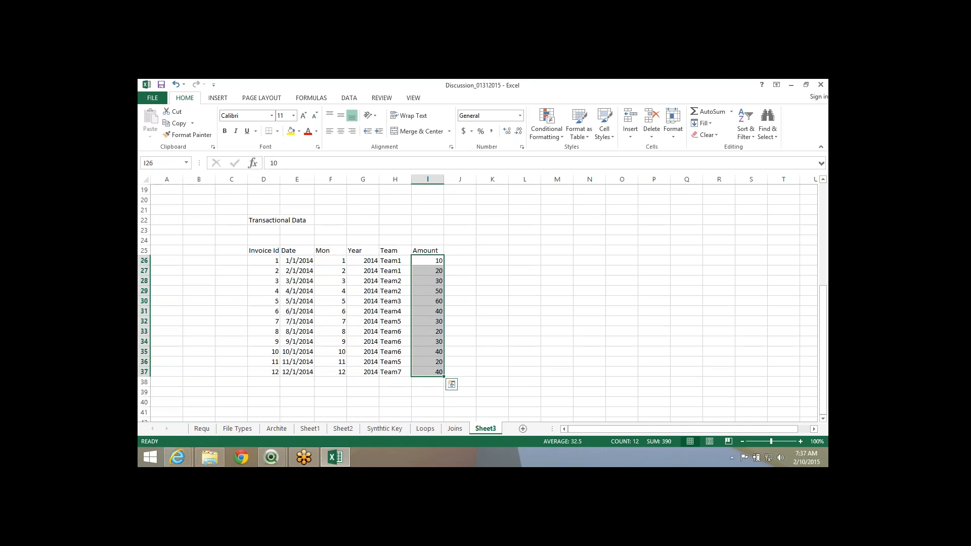
{"action": "left_click", "coordinate": [395, 362]}
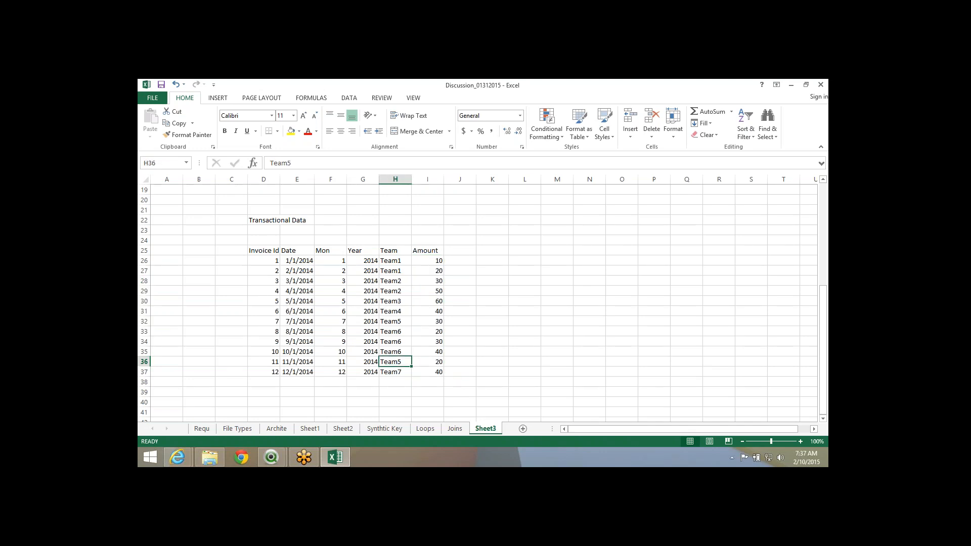
{"action": "left_click", "coordinate": [428, 362]}
{"action": "left_click", "coordinate": [428, 321], "text": "ctrl"}
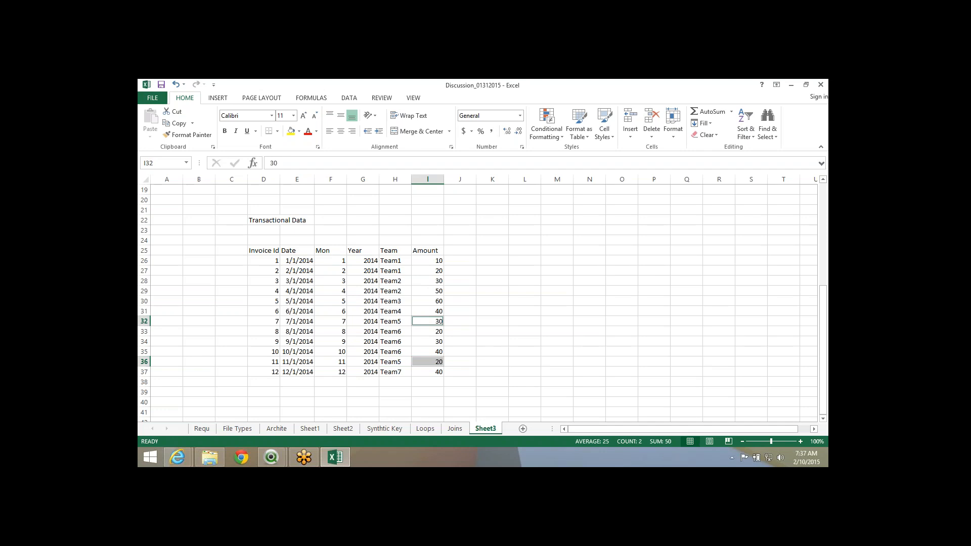
{"action": "left_click", "coordinate": [331, 291]}
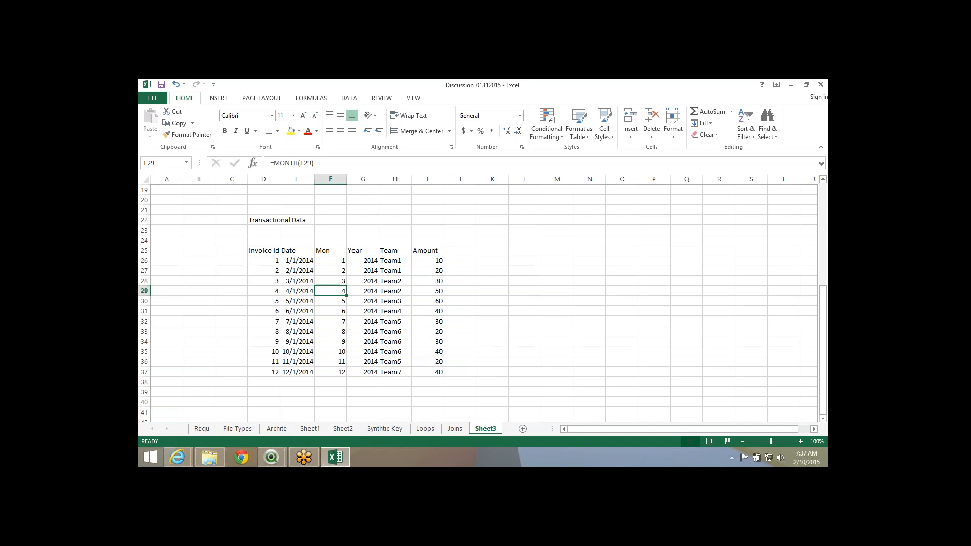
{"action": "left_click_drag", "start_coordinate": [331, 262], "coordinate": [430, 261]}
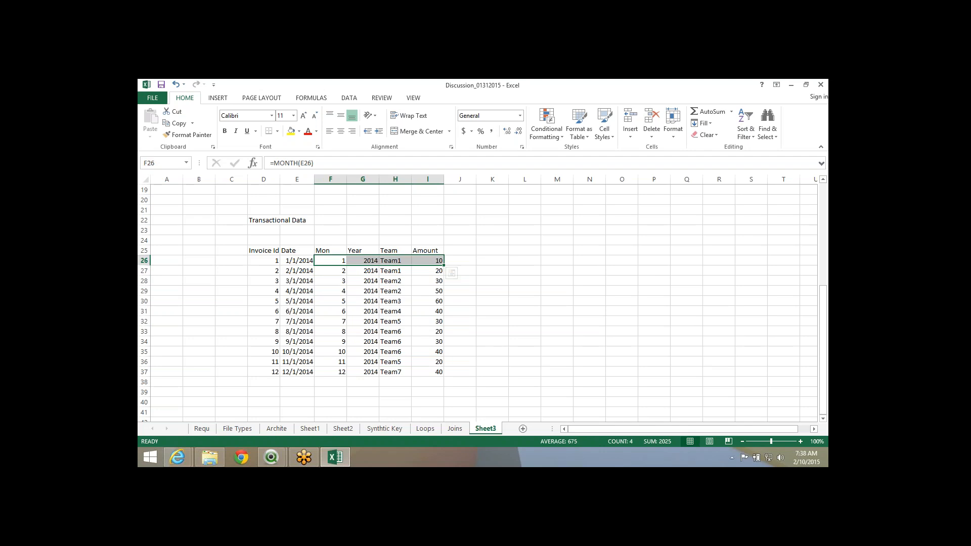
{"action": "left_click", "coordinate": [296, 260]}
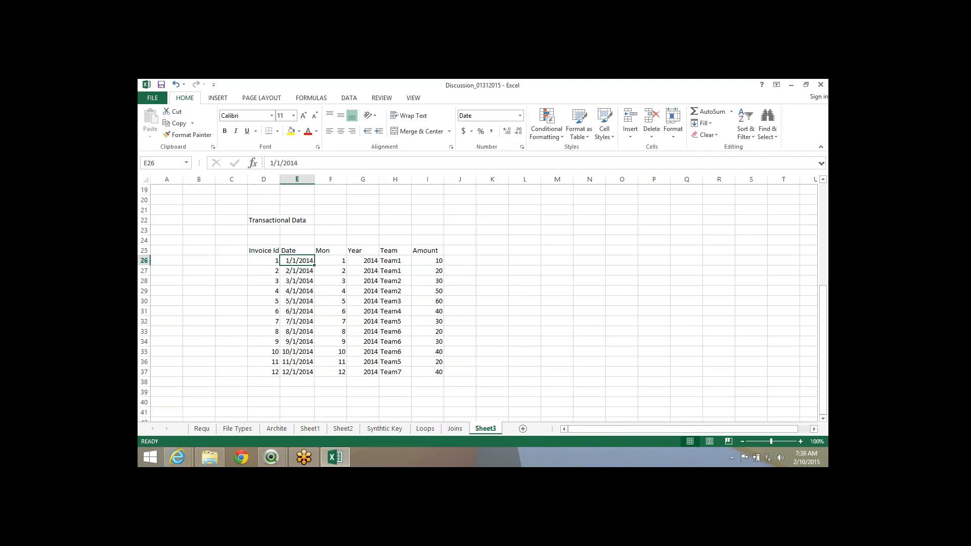
{"action": "key", "text": "ctrl+d"}
{"action": "key", "text": "ctrl+z"}
Copy the date 2/1/2014 from E27 to invoices 4 to 6 in E29 to E31.
{"action": "key", "text": "Down"}
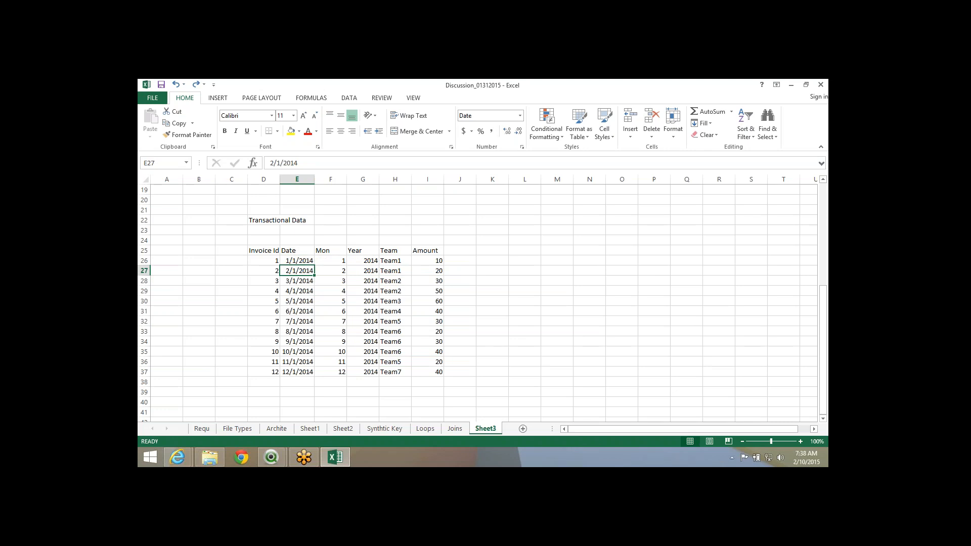
{"action": "key", "text": "ctrl+c"}
{"action": "key", "text": "Down"}
{"action": "key", "text": "Down"}
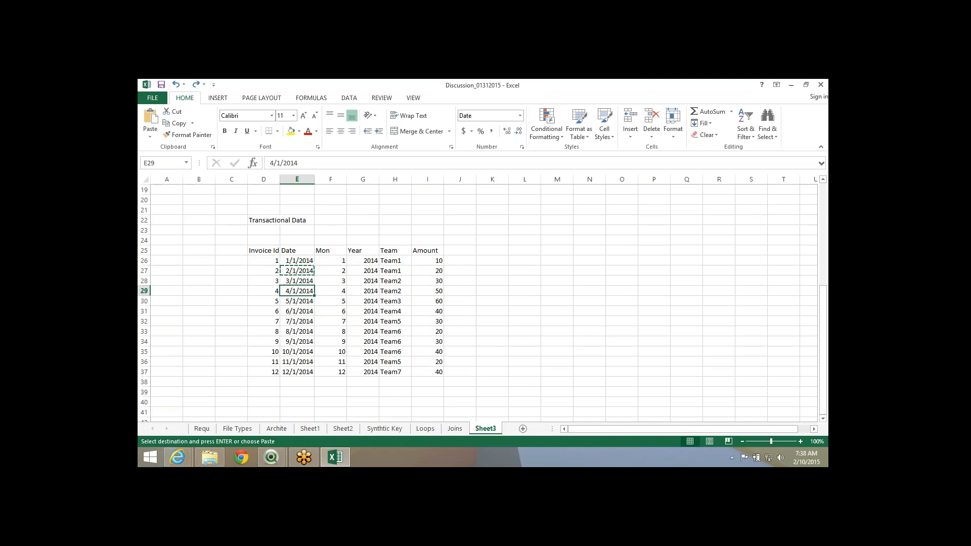
{"action": "key", "text": "ctrl+v"}
{"action": "key", "text": "Down"}
{"action": "key", "text": "ctrl+v"}
{"action": "key", "text": "Down"}
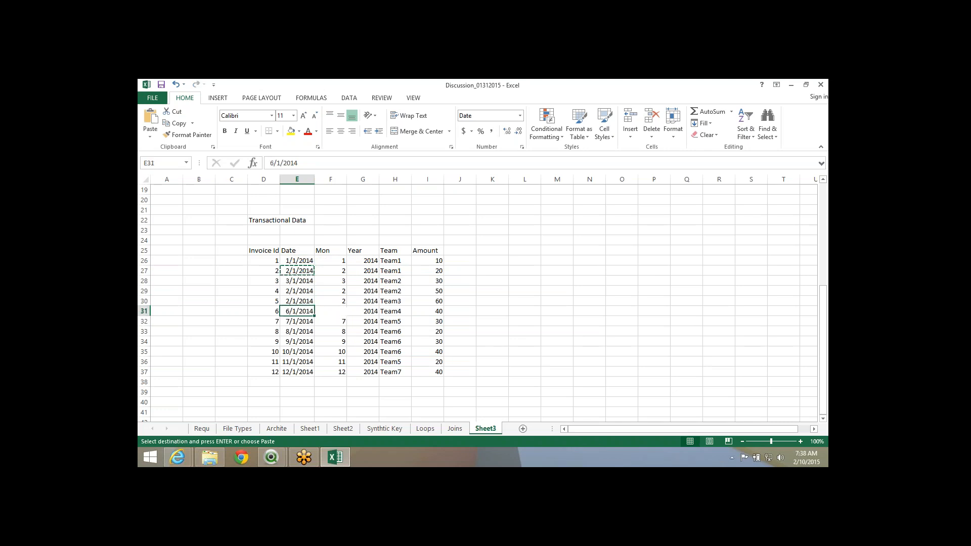
{"action": "key", "text": "ctrl+v"}
Fill the date 1/1/2014 down from E26 to invoices 2 and 3 in E27 and E28.
{"action": "key", "text": "Up"}
{"action": "key", "text": "Up"}
{"action": "key", "text": "Up"}
{"action": "key", "text": "Up"}
{"action": "key", "text": "ctrl+d"}
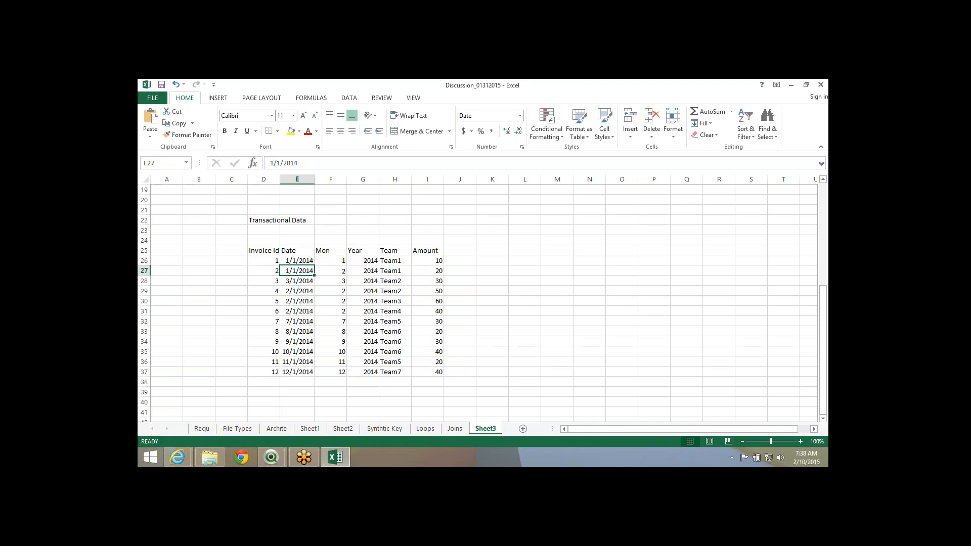
{"action": "key", "text": "Down"}
{"action": "key", "text": "ctrl+d"}
Set the date of invoice 7 in E32 to 3/1/2014.
{"action": "key", "text": "Down"}
{"action": "key", "text": "Down"}
{"action": "key", "text": "Down"}
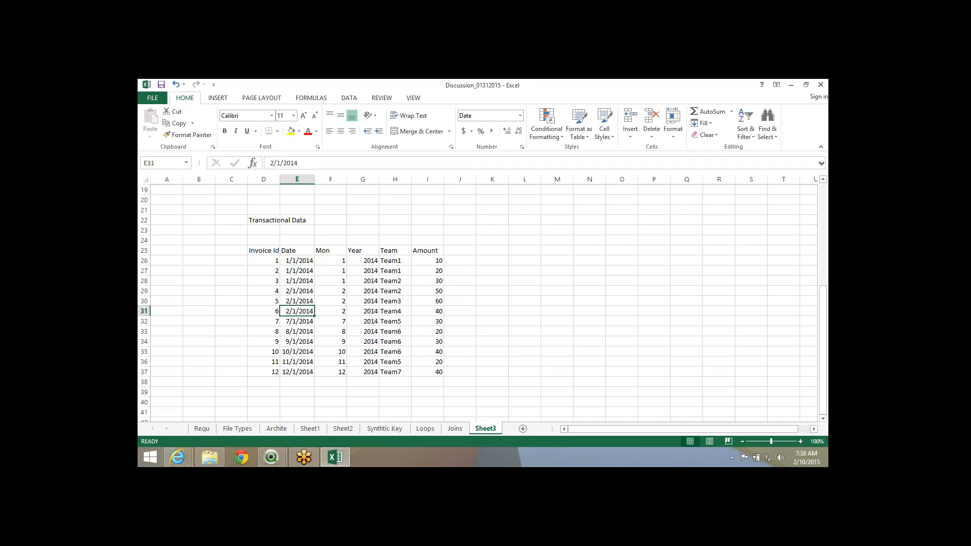
{"action": "left_click_drag", "start_coordinate": [314, 317], "coordinate": [314, 324]}
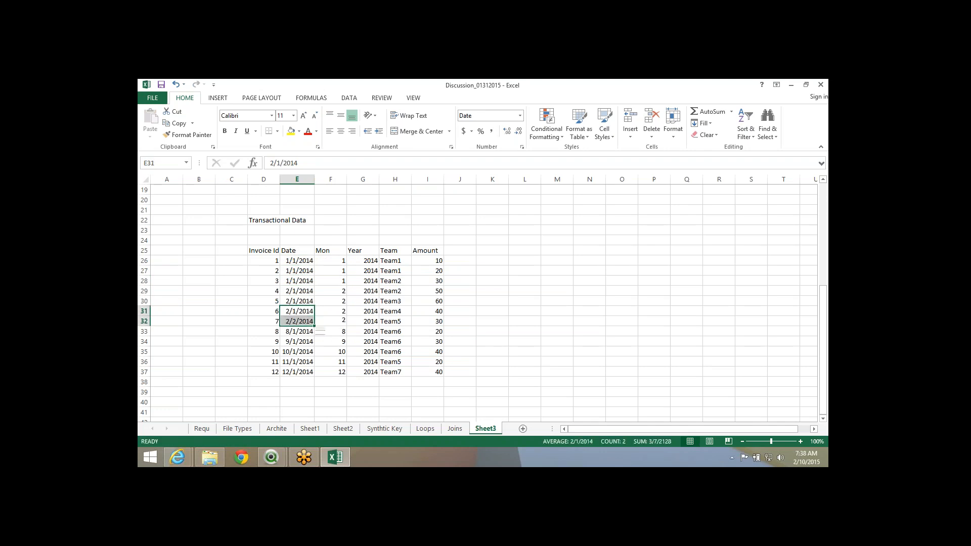
{"action": "key", "text": "Down"}
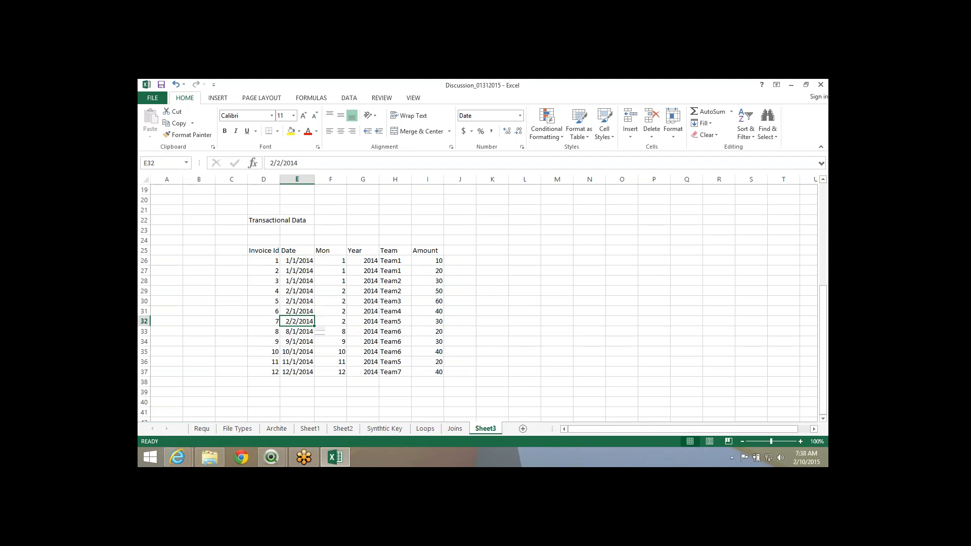
{"action": "key", "text": "F2"}
{"action": "key", "text": "Home"}
{"action": "key", "text": "Delete"}
{"action": "type", "text": "3"}
{"action": "key", "text": "Right"}
{"action": "key", "text": "Delete"}
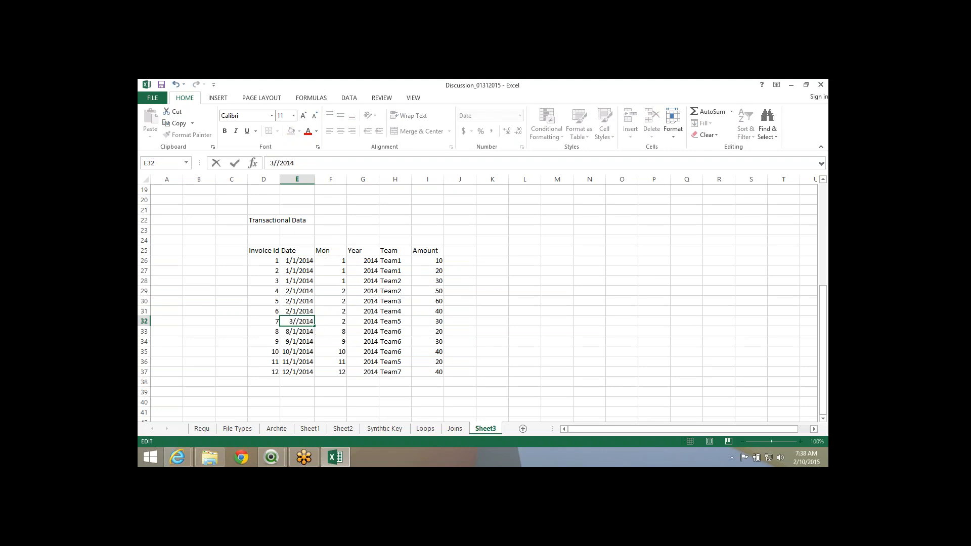
{"action": "type", "text": "1"}
{"action": "key", "text": "Return"}
Fill the date 3/1/2014 down from E32 to invoices 8 to 10 in E33 to E35.
{"action": "key", "text": "ctrl+d"}
{"action": "key", "text": "Down"}
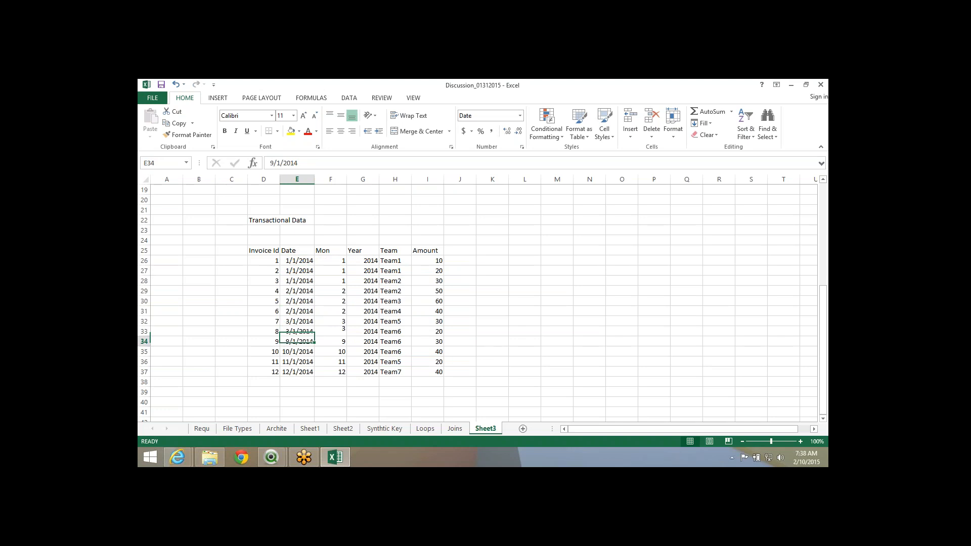
{"action": "key", "text": "ctrl+d"}
{"action": "key", "text": "Down"}
{"action": "key", "text": "ctrl+d"}
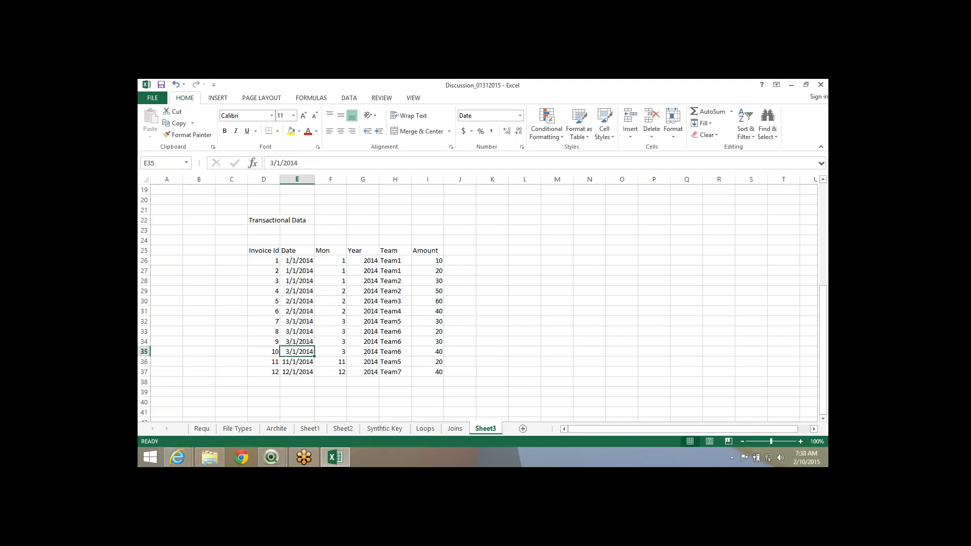
Change the date of invoice 10 in E35 to 4/1/2014 and copy it to invoices 11 and 12.
{"action": "key", "text": "F2"}
{"action": "key", "text": "Delete"}
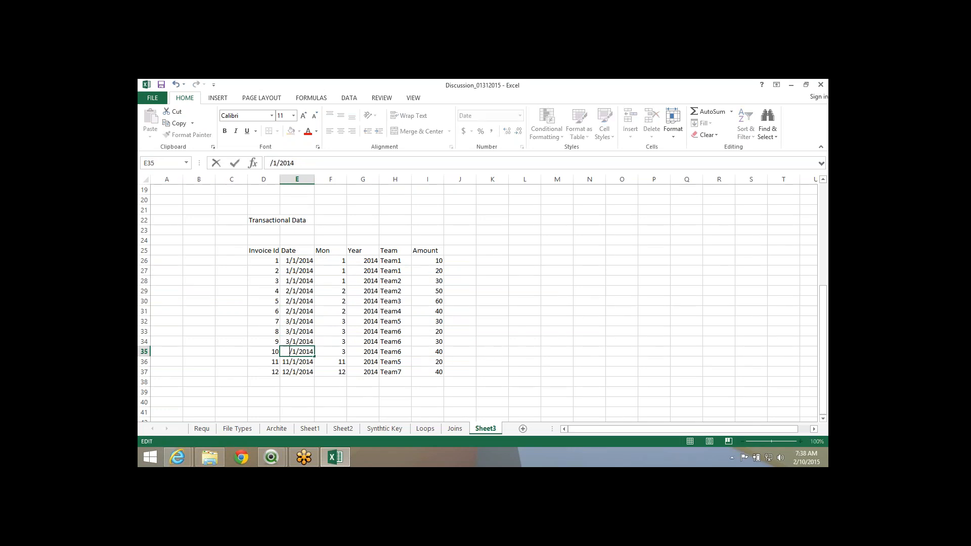
{"action": "type", "text": "4"}
{"action": "key", "text": "Return"}
{"action": "key", "text": "Up"}
{"action": "key", "text": "ctrl+c"}
{"action": "key", "text": "Down"}
{"action": "key", "text": "ctrl+v"}
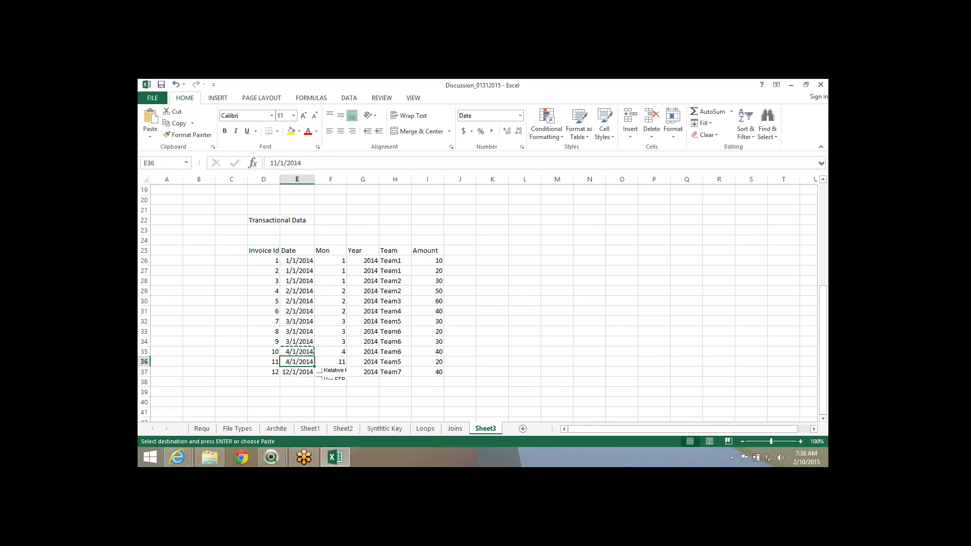
{"action": "key", "text": "Down"}
{"action": "key", "text": "Return"}
Examine the month, year, team and amount of the January rows, and the Mon cells of the February rows.
{"action": "key", "text": "Right"}
{"action": "key", "text": "ctrl+Up"}
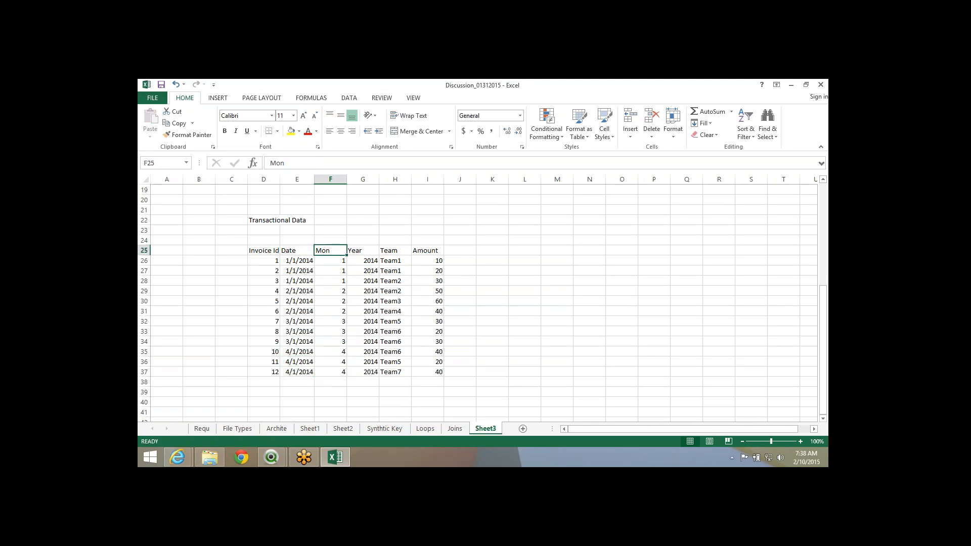
{"action": "key", "text": "Down"}
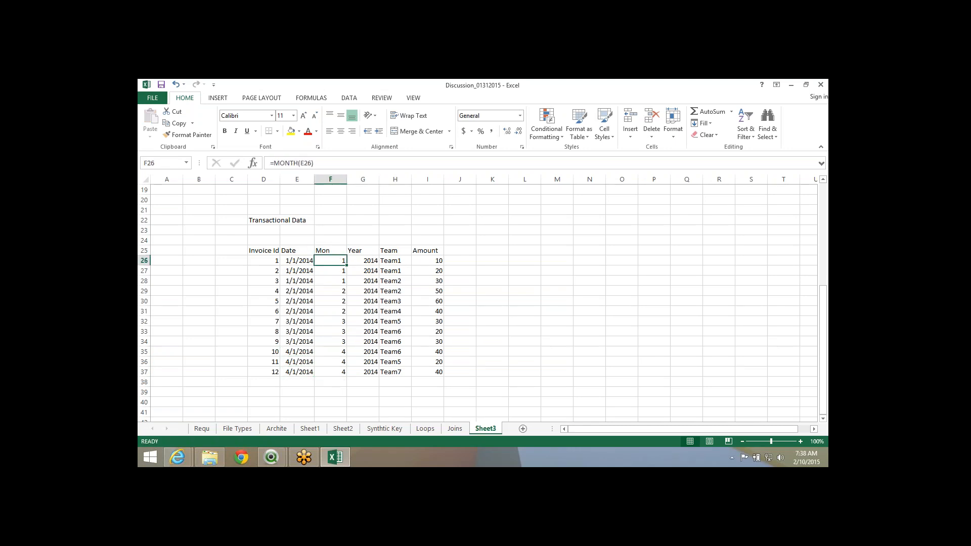
{"action": "key", "text": "shift+Down"}
{"action": "key", "text": "shift+Down"}
{"action": "key", "text": "shift+Right"}
{"action": "key", "text": "shift+Right"}
{"action": "key", "text": "shift+Right"}
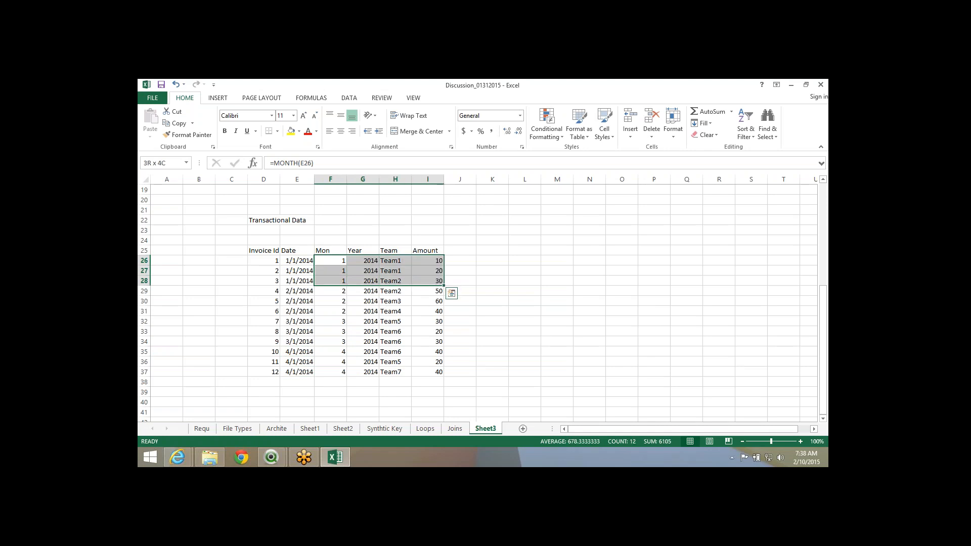
{"action": "key", "text": "Down"}
{"action": "key", "text": "Down"}
{"action": "key", "text": "Down"}
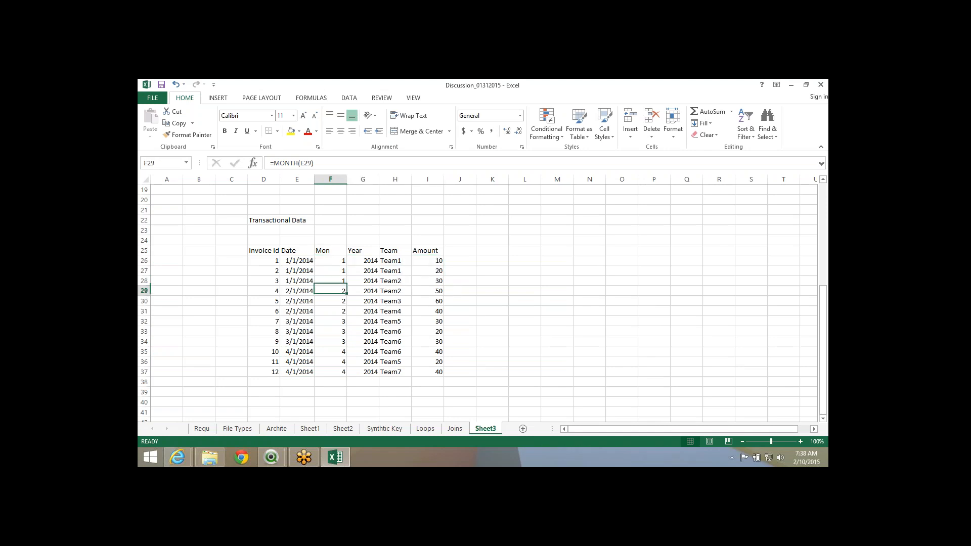
{"action": "key", "text": "shift+Down"}
{"action": "key", "text": "shift+Down"}
{"action": "key", "text": "shift+Down"}
{"action": "key", "text": "Up"}
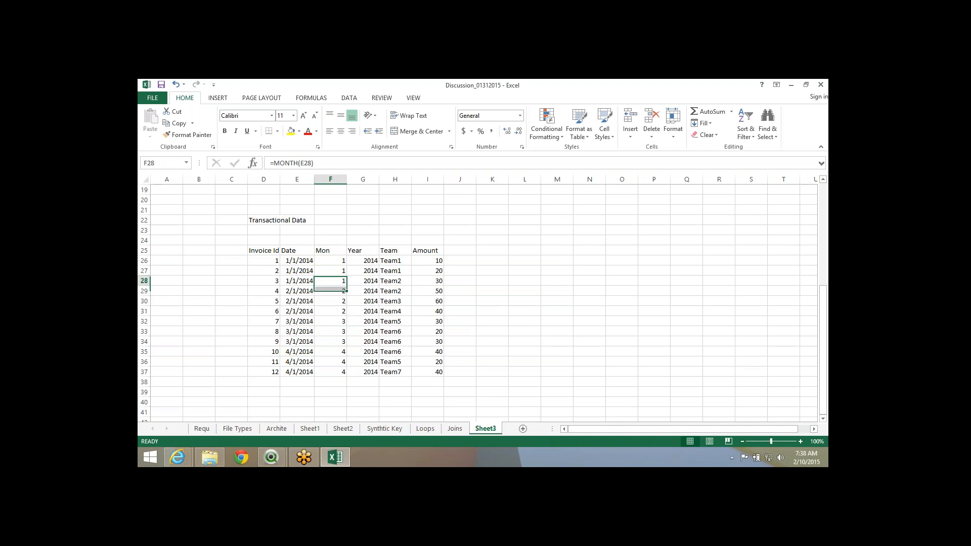
{"action": "key", "text": "Down"}
{"action": "key", "text": "Down"}
Enter the title Budget in M22 for a second table beside the transactional data.
{"action": "key", "text": "Right"}
{"action": "key", "text": "Right"}
{"action": "key", "text": "Right"}
{"action": "key", "text": "Right"}
{"action": "key", "text": "Right"}
{"action": "key", "text": "Right"}
{"action": "key", "text": "Right"}
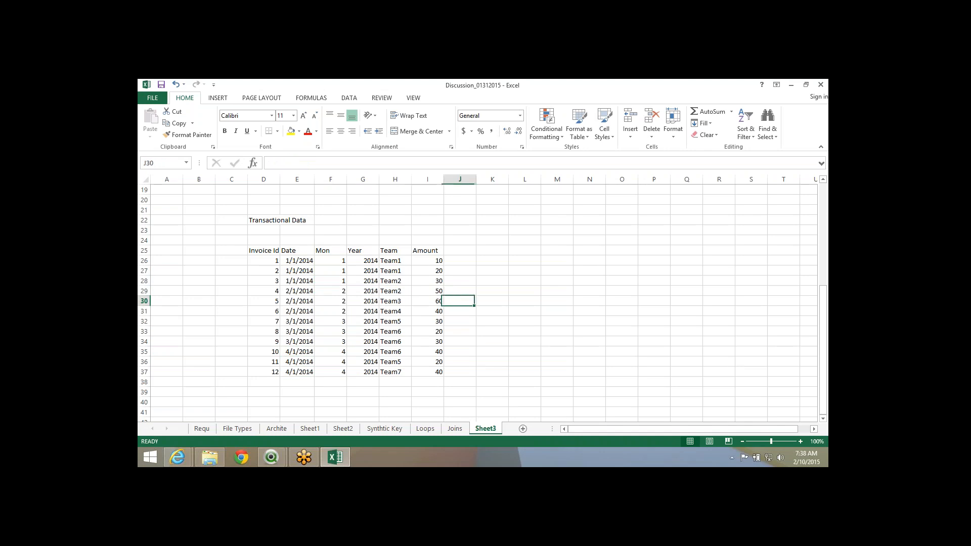
{"action": "key", "text": "Up"}
{"action": "key", "text": "Up"}
{"action": "key", "text": "Up"}
{"action": "key", "text": "Up"}
{"action": "key", "text": "Up"}
{"action": "key", "text": "Up"}
{"action": "key", "text": "Up"}
{"action": "key", "text": "Up"}
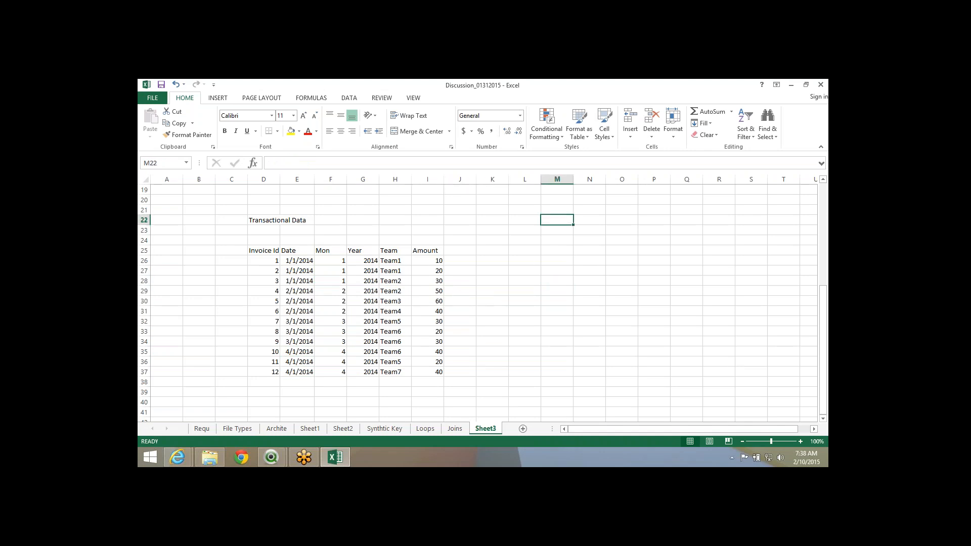
{"action": "type", "text": "Budget"}
{"action": "key", "text": "Return"}
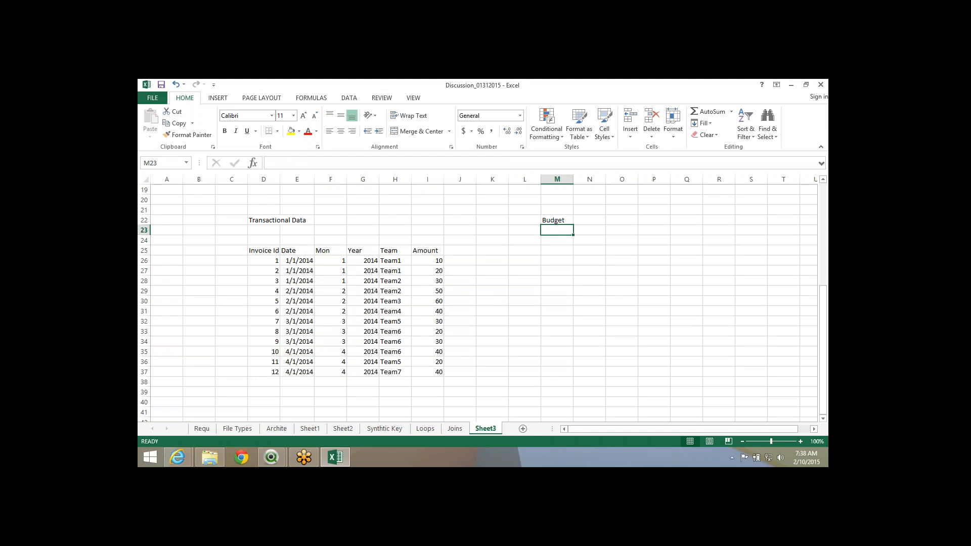
Enter the budget headers Team, Mon, Year and Budg Amt in M25 to P25, and Team1 in M26.
{"action": "key", "text": "Down"}
{"action": "key", "text": "Down"}
{"action": "key", "text": "Down"}
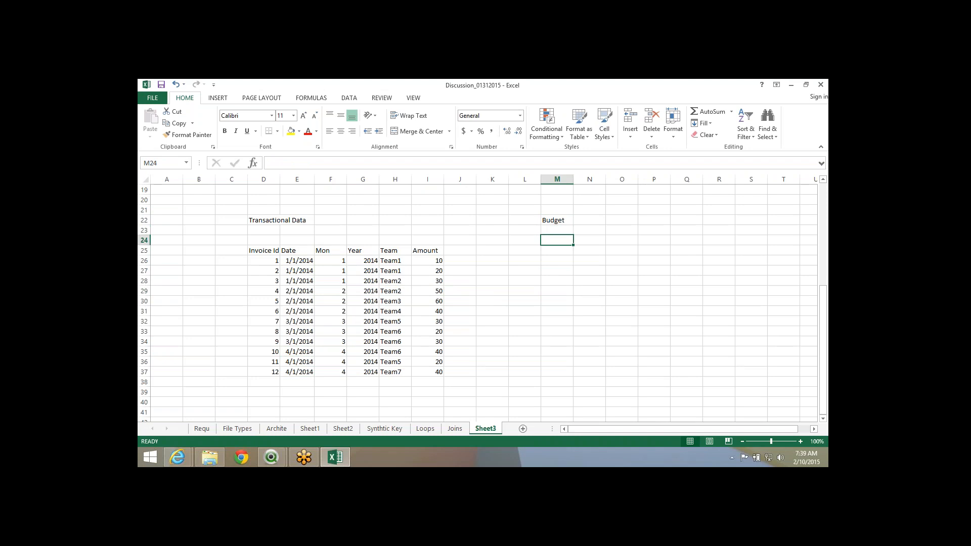
{"action": "key", "text": "Up"}
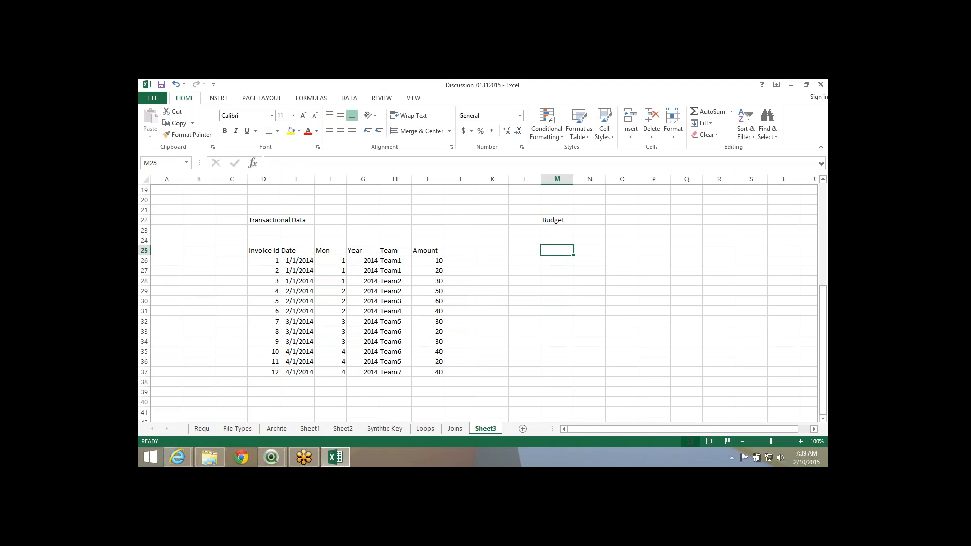
{"action": "type", "text": "Team"}
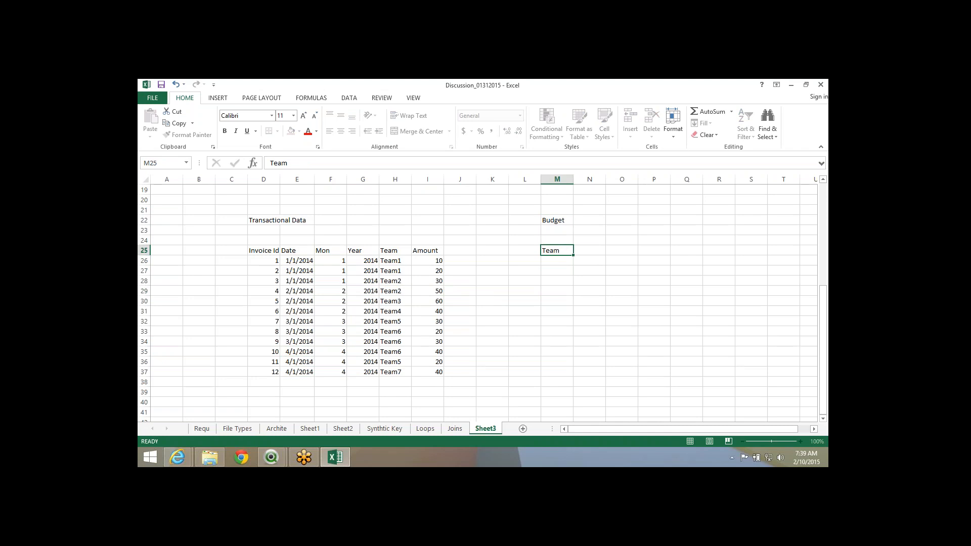
{"action": "key", "text": "Tab"}
{"action": "type", "text": "Mon"}
{"action": "key", "text": "Tab"}
{"action": "type", "text": "Y"}
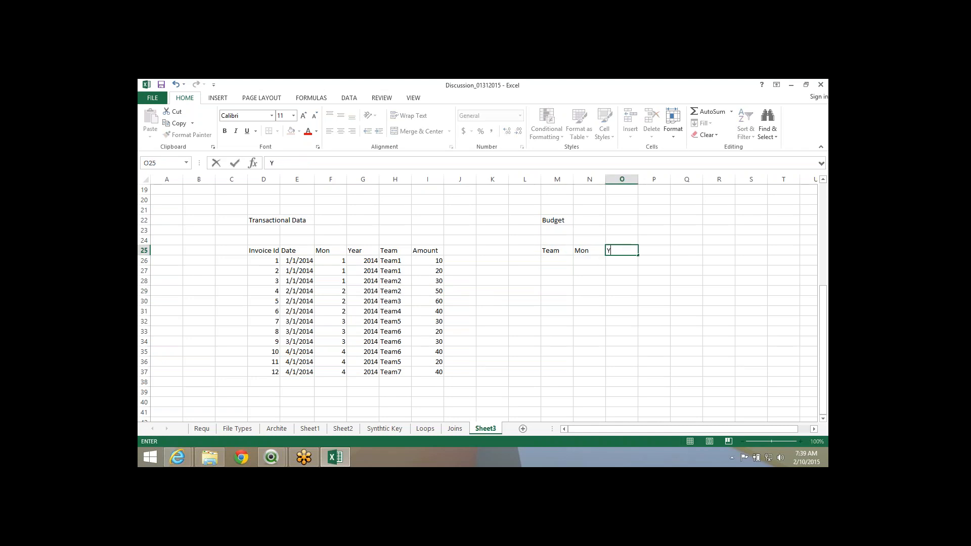
{"action": "type", "text": "ear"}
{"action": "key", "text": "Tab"}
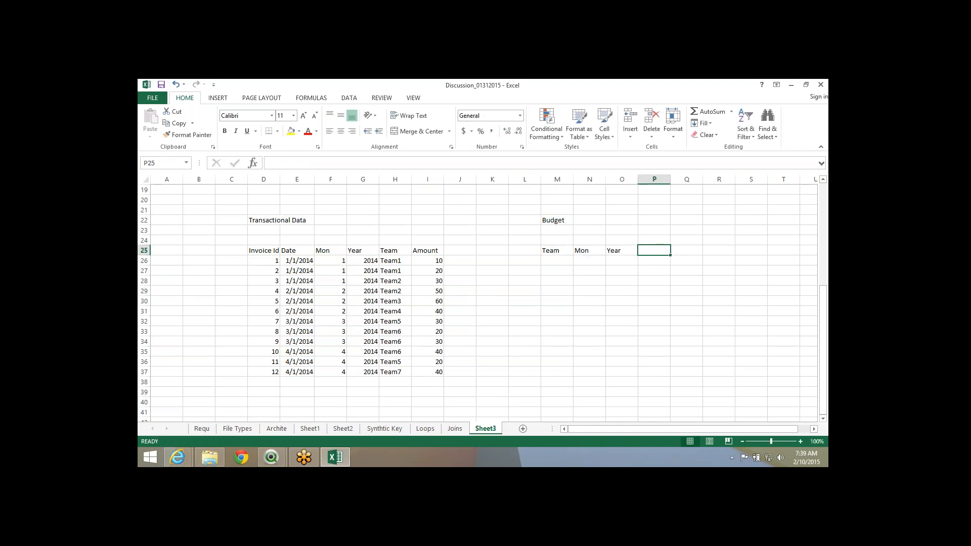
{"action": "type", "text": "Budg"}
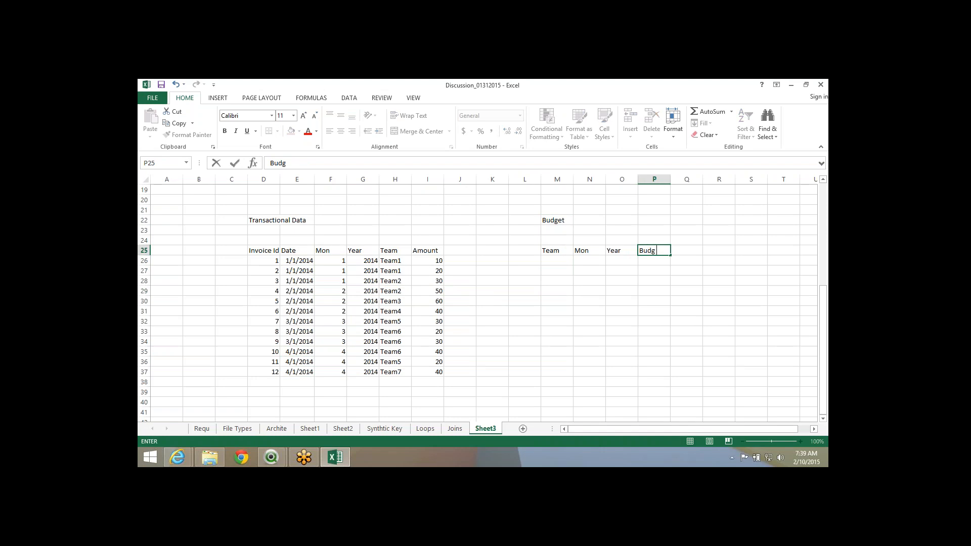
{"action": "type", "text": " Amt"}
{"action": "key", "text": "Return"}
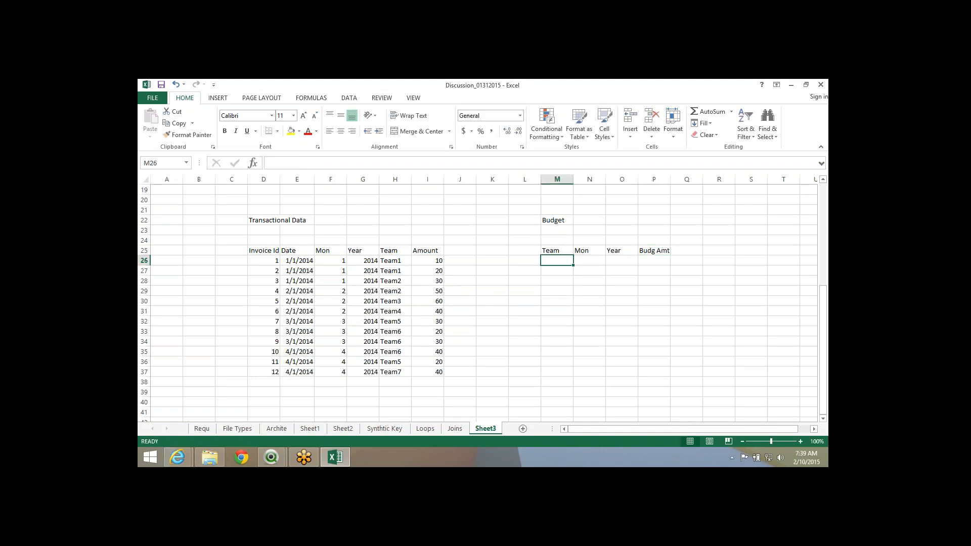
{"action": "type", "text": "Team1"}
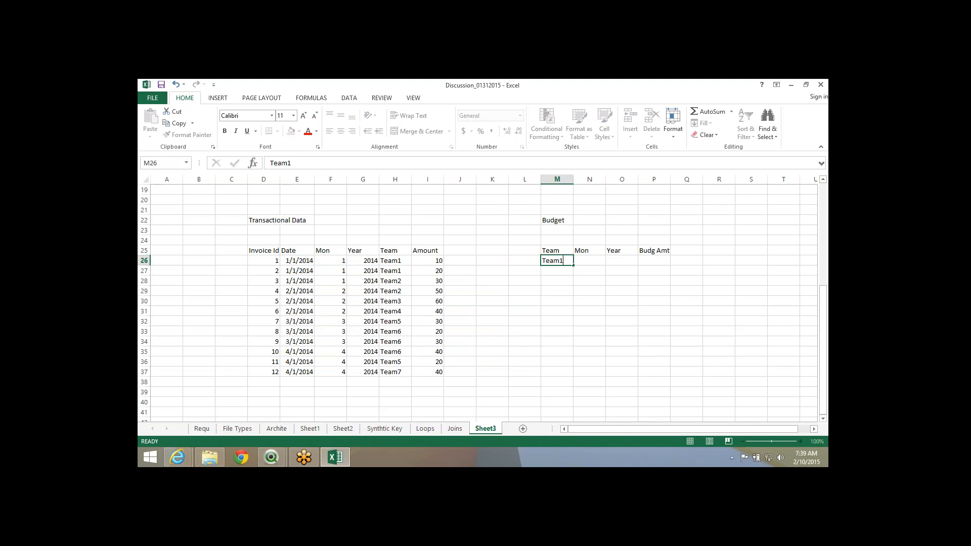
{"action": "key", "text": "Return"}
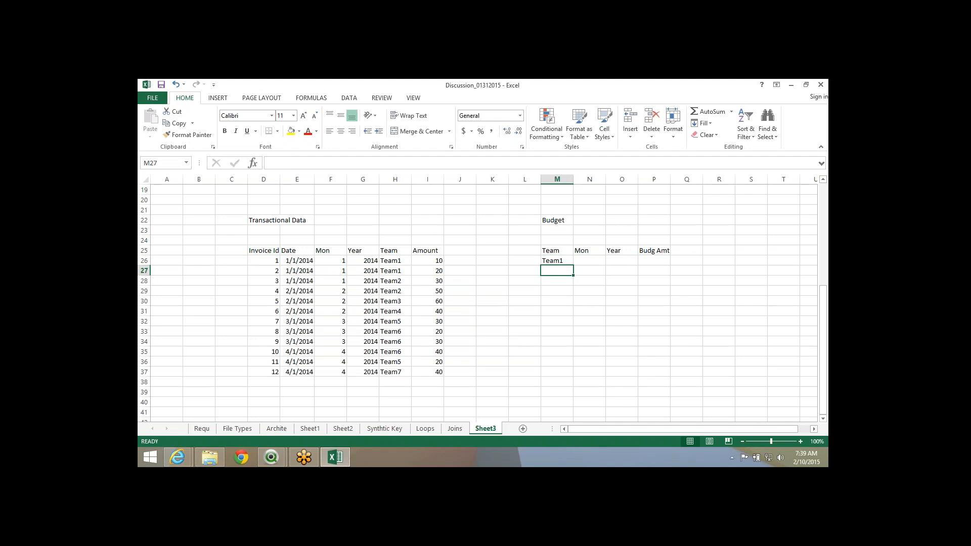
Copy Team2 from H28 to invoice 2's team cell H27 in the transactional table.
{"action": "left_click", "coordinate": [395, 261]}
{"action": "key", "text": "Down"}
{"action": "key", "text": "Down"}
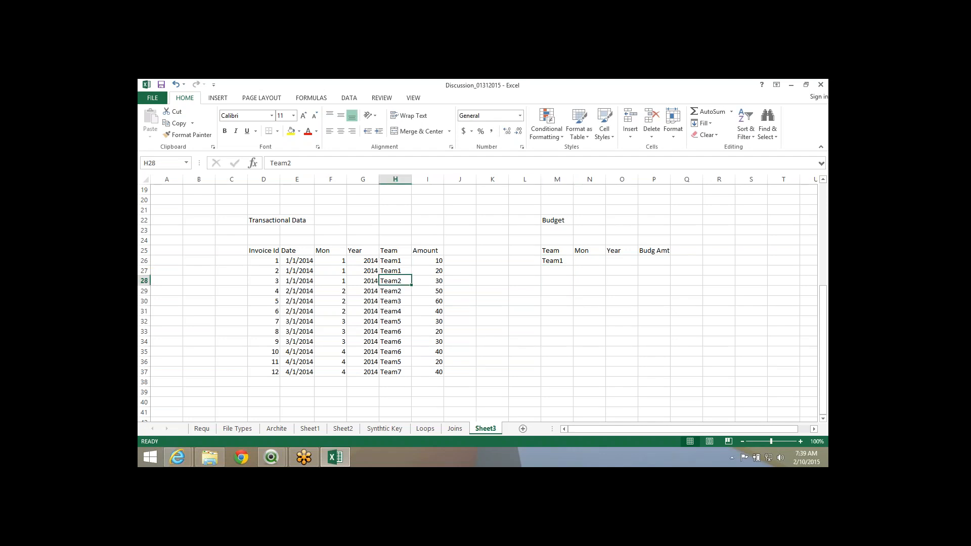
{"action": "key", "text": "ctrl+c"}
{"action": "key", "text": "Up"}
{"action": "key", "text": "ctrl+v"}
Copy Team3 from H30 to invoice 4's team cell H29 in the transactional table.
{"action": "key", "text": "Down"}
{"action": "key", "text": "Down"}
{"action": "key", "text": "Down"}
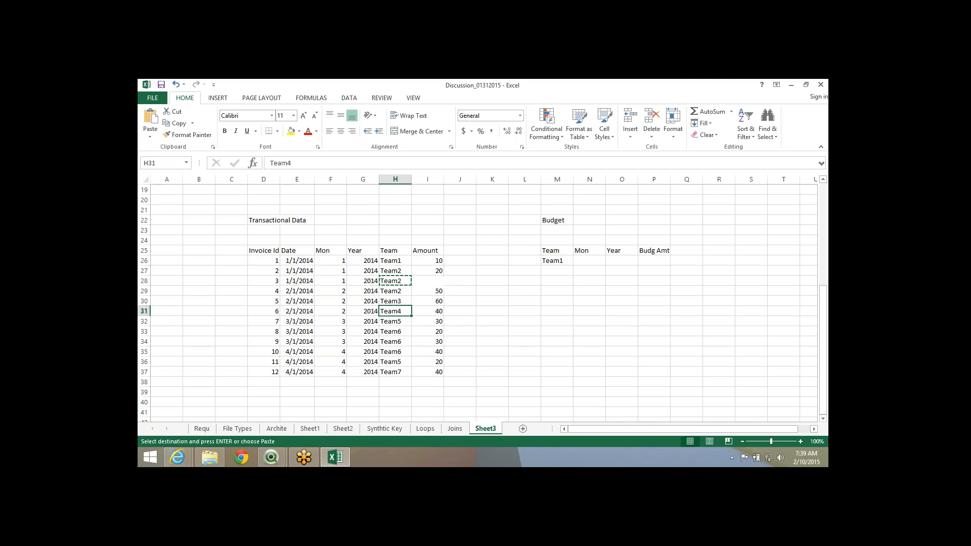
{"action": "key", "text": "ctrl+c"}
{"action": "key", "text": "Up"}
{"action": "key", "text": "ctrl+v"}
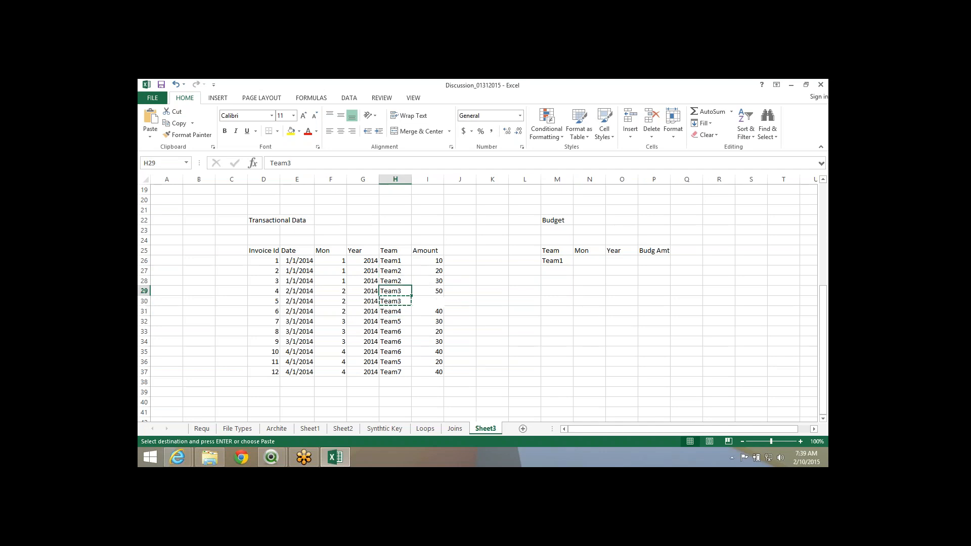
{"action": "key", "text": "shift+Up"}
{"action": "key", "text": "shift+Up"}
{"action": "key", "text": "shift+Up"}
{"action": "key", "text": "Up"}
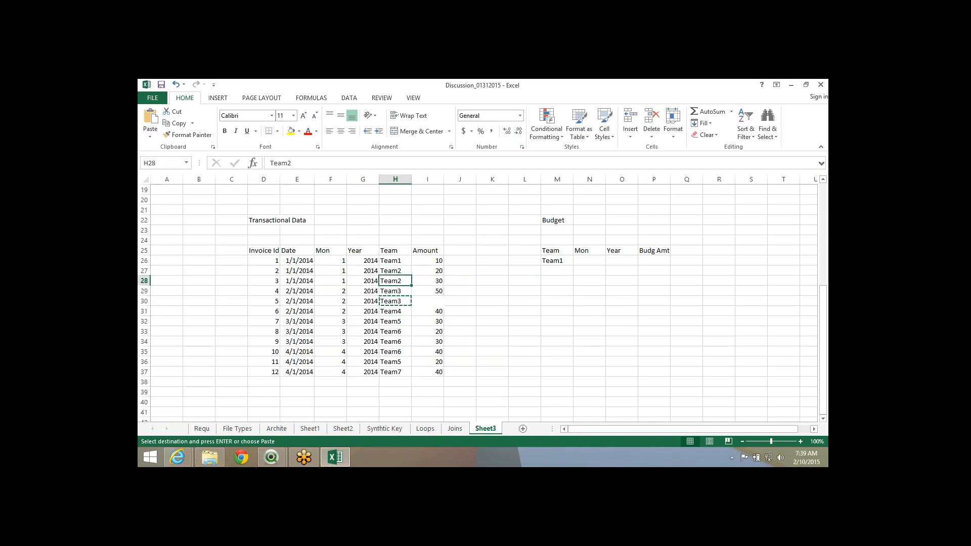
Copy Team3 from H29 to invoice 3's team cell H28 in the transactional table.
{"action": "key", "text": "Down"}
{"action": "key", "text": "ctrl+c"}
{"action": "key", "text": "Up"}
{"action": "key", "text": "ctrl+v"}
Copy the Team1 to Team3 block in H26:H28 over the remaining transactional team cells H29:H37.
{"action": "key", "text": "shift+Up"}
{"action": "key", "text": "shift+Up"}
{"action": "key", "text": "ctrl+c"}
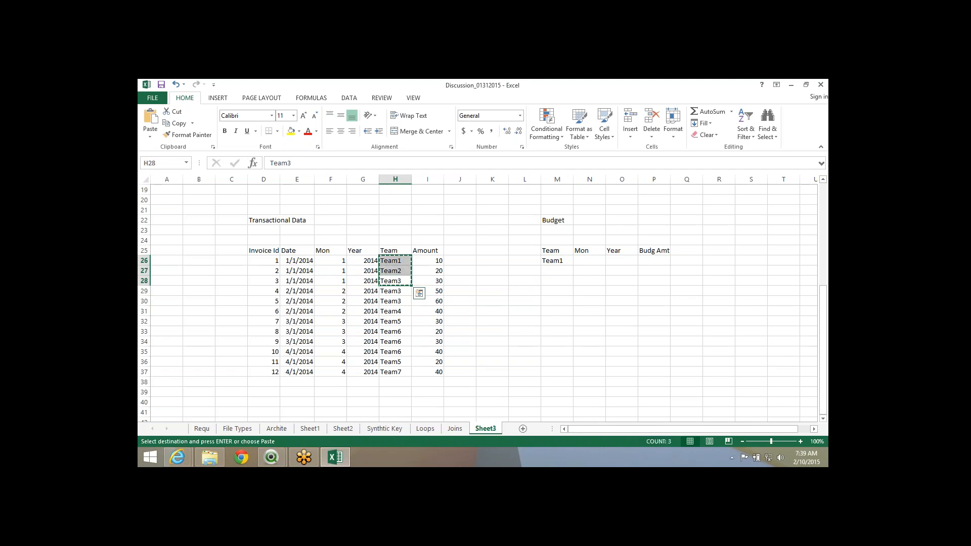
{"action": "key", "text": "Down"}
{"action": "key", "text": "ctrl+v"}
{"action": "key", "text": "Down"}
{"action": "key", "text": "Down"}
{"action": "key", "text": "Down"}
{"action": "key", "text": "ctrl+v"}
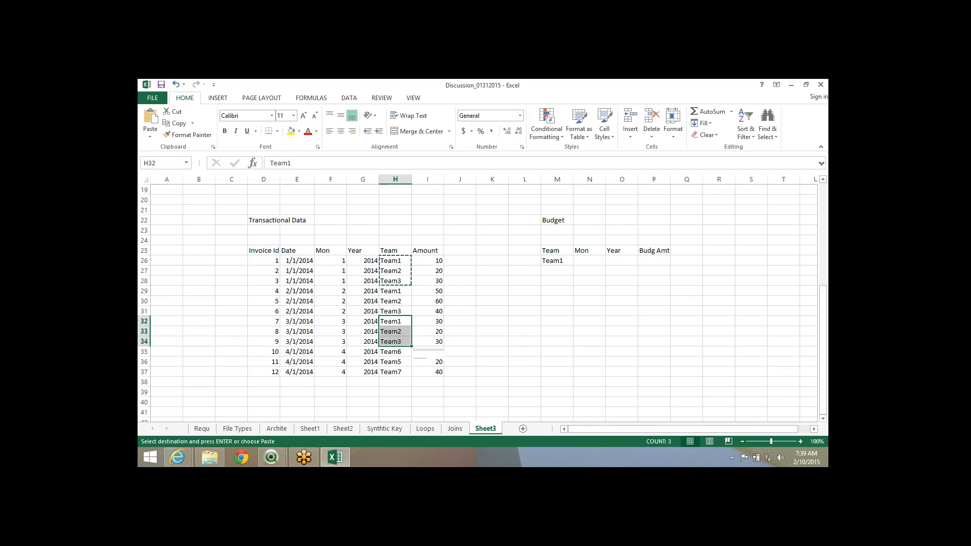
{"action": "key", "text": "Down"}
{"action": "key", "text": "Down"}
{"action": "key", "text": "Down"}
{"action": "key", "text": "ctrl+v"}
Enter Team2 in M27 and Team3 in M28 of the budget table.
{"action": "key", "text": "Right"}
{"action": "key", "text": "Right"}
{"action": "key", "text": "Right"}
{"action": "key", "text": "Right"}
{"action": "key", "text": "Right"}
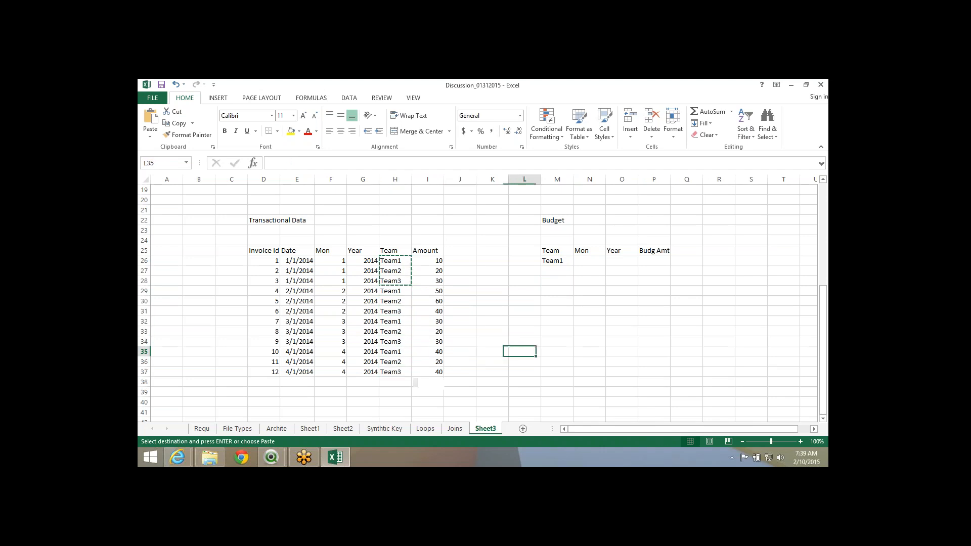
{"action": "key", "text": "ctrl+Up"}
{"action": "key", "text": "Down"}
{"action": "type", "text": "Team2"}
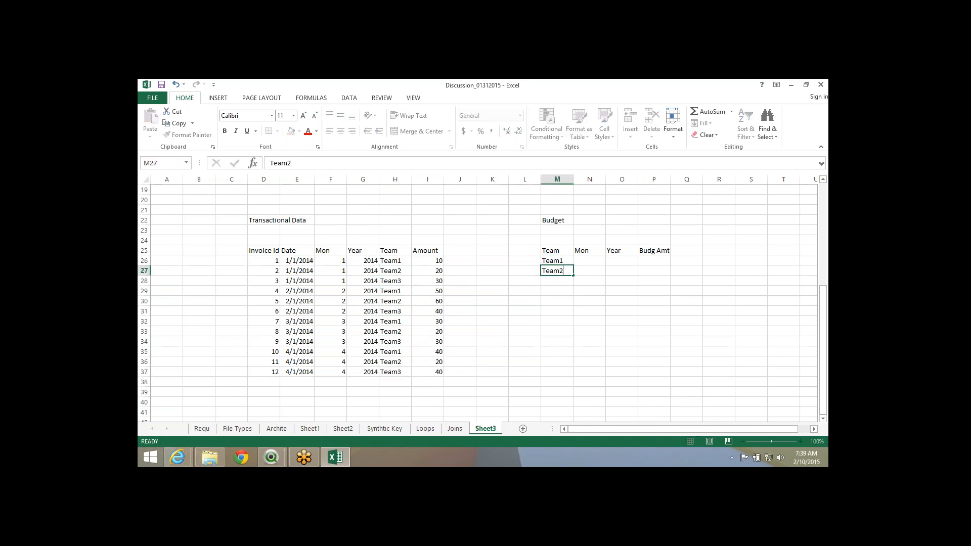
{"action": "key", "text": "Return"}
{"action": "type", "text": "Team3"}
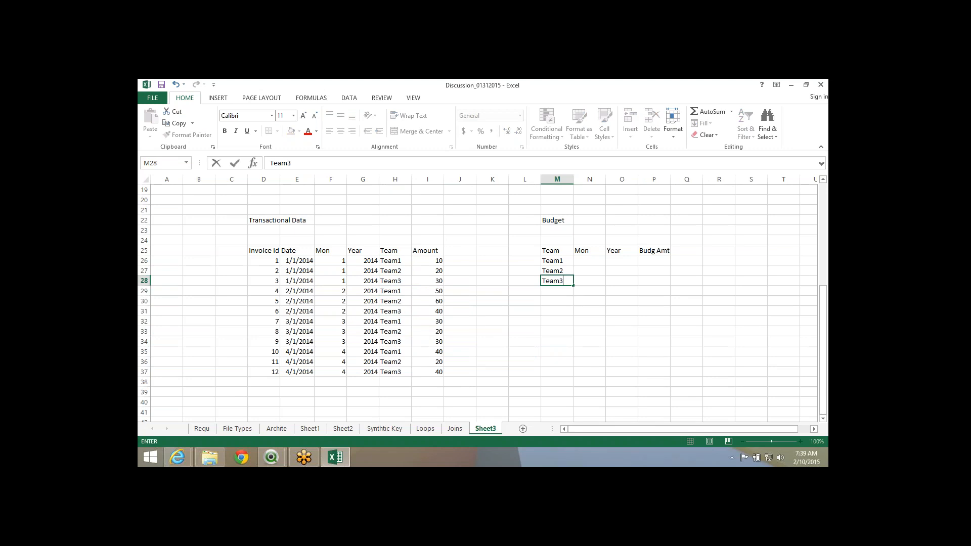
{"action": "key", "text": "Return"}
Enter month 1 for the three budget teams in N26:N28.
{"action": "left_click", "coordinate": [589, 261]}
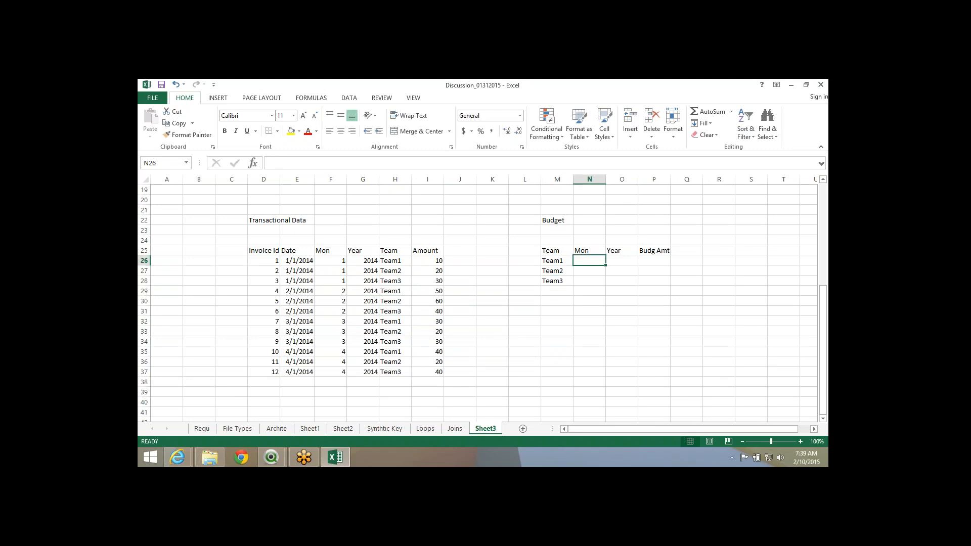
{"action": "type", "text": "1"}
{"action": "key", "text": "Return"}
{"action": "type", "text": "1"}
{"action": "key", "text": "Return"}
{"action": "type", "text": "1"}
{"action": "key", "text": "Return"}
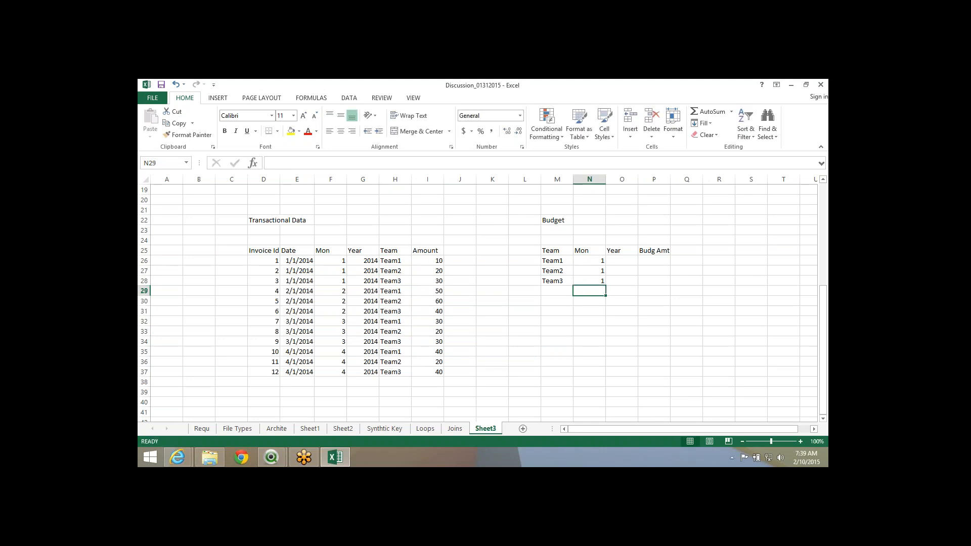
Copy the budget team names M26:M28 into M29:M31 and M32:M34.
{"action": "left_click_drag", "start_coordinate": [556, 260], "coordinate": [556, 281]}
{"action": "key", "text": "ctrl+c"}
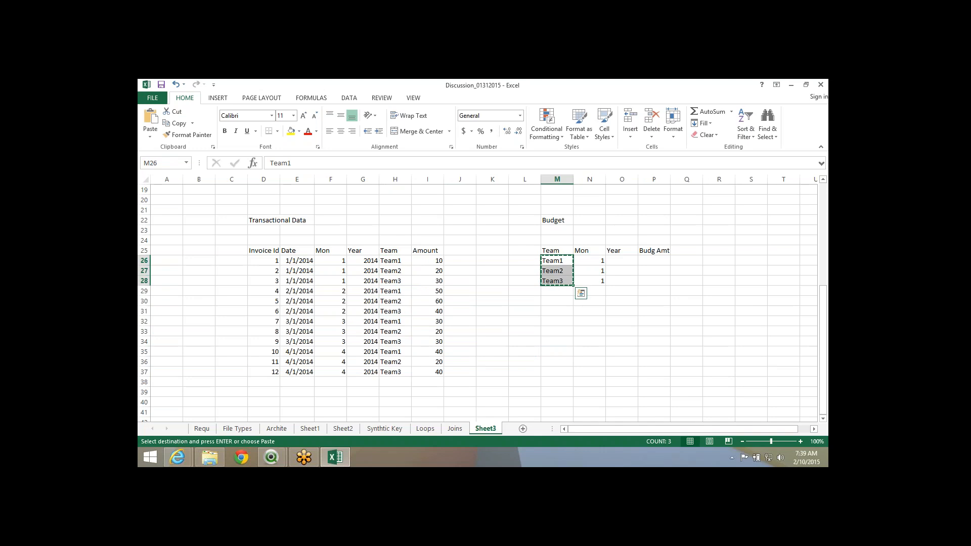
{"action": "left_click", "coordinate": [557, 301]}
{"action": "left_click", "coordinate": [557, 291]}
{"action": "key", "text": "ctrl+v"}
{"action": "left_click", "coordinate": [557, 321]}
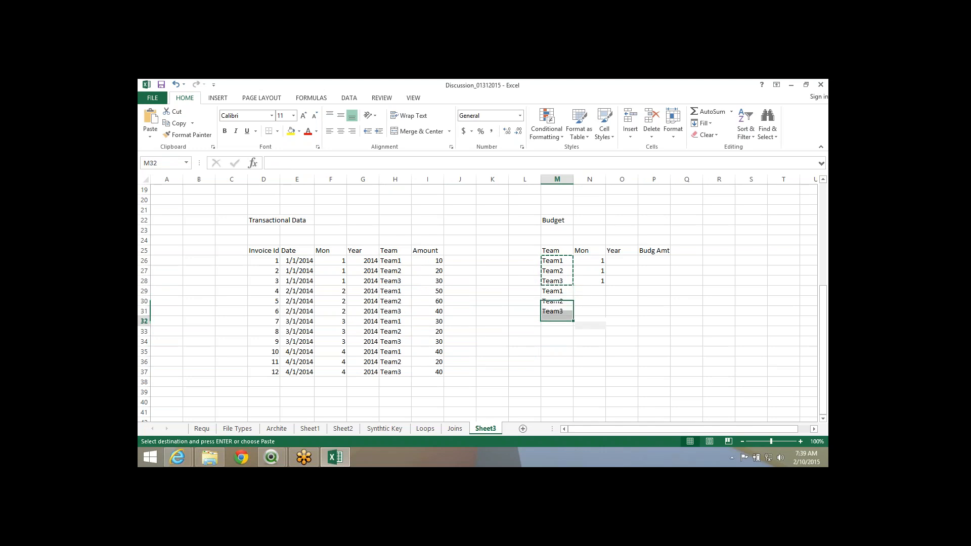
{"action": "key", "text": "ctrl+v"}
{"action": "key", "text": "Escape"}
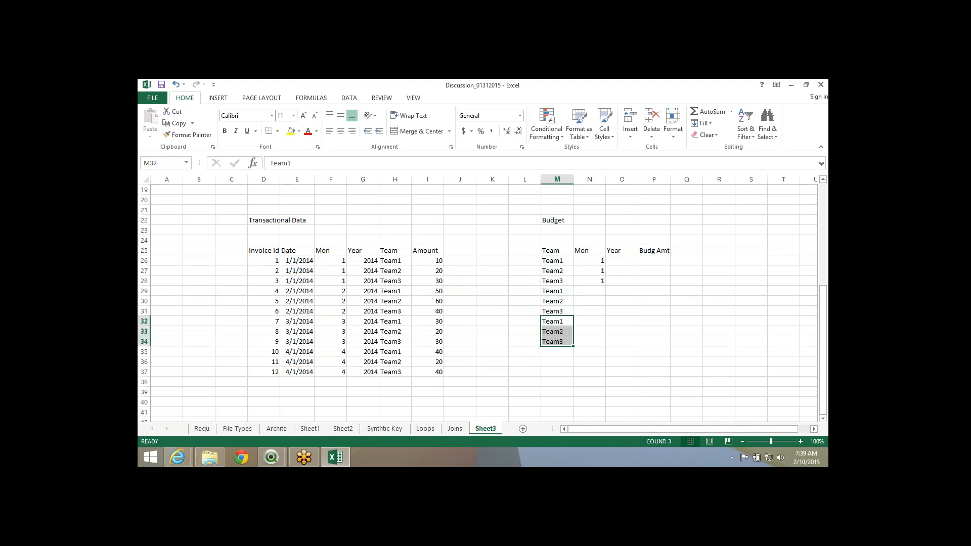
Fill month 2 for the second block of budget teams in N29:N31.
{"action": "key", "text": "Right"}
{"action": "key", "text": "Up"}
{"action": "key", "text": "Up"}
{"action": "key", "text": "Up"}
{"action": "type", "text": "2"}
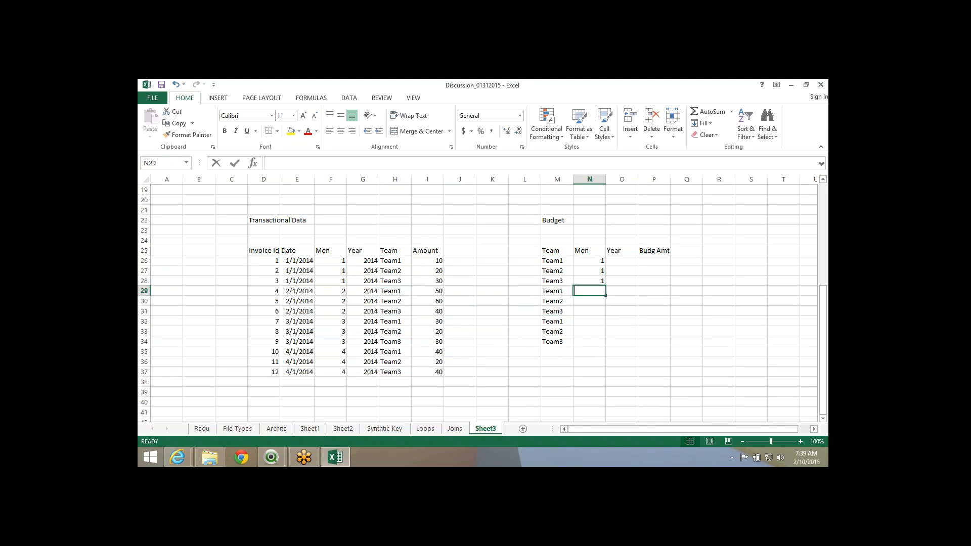
{"action": "key", "text": "Return"}
{"action": "key", "text": "Up"}
{"action": "key", "text": "shift+Down"}
{"action": "key", "text": "shift+Down"}
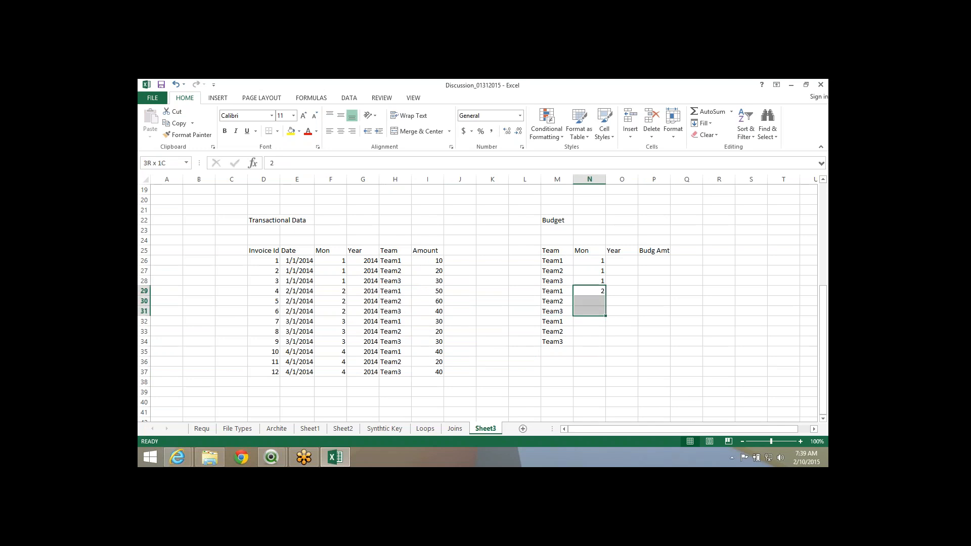
{"action": "type", "text": "d"}
{"action": "key", "text": "BackSpace"}
{"action": "type", "text": "2"}
{"action": "key", "text": "ctrl+Return"}
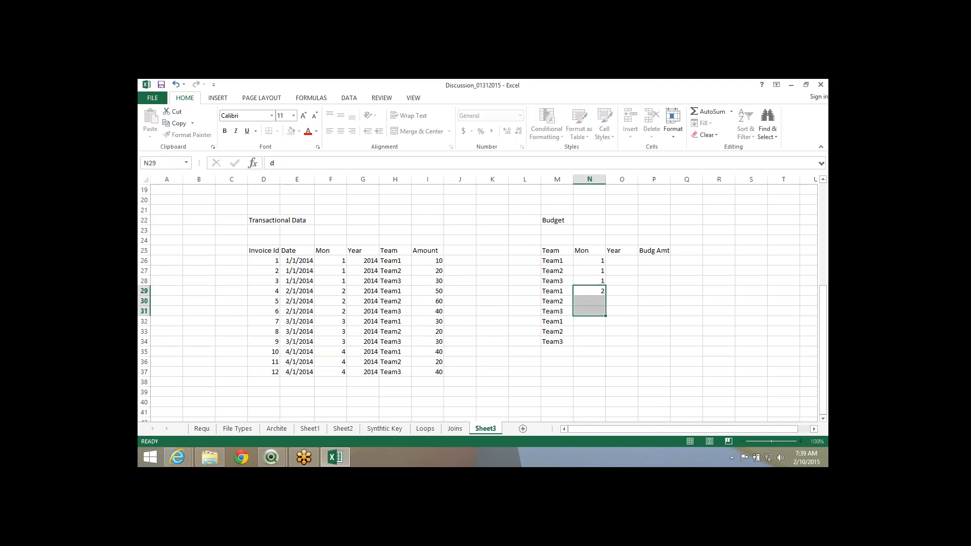
Enter month 3 in N32 and fill it down to N34 for the third block of budget teams.
{"action": "key", "text": "Down"}
{"action": "key", "text": "Down"}
{"action": "key", "text": "Down"}
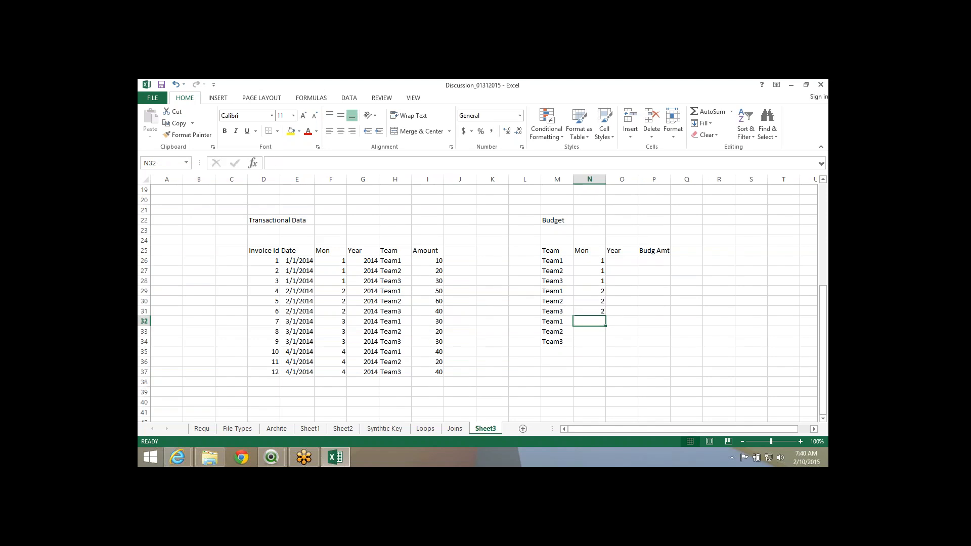
{"action": "type", "text": "3"}
{"action": "key", "text": "Return"}
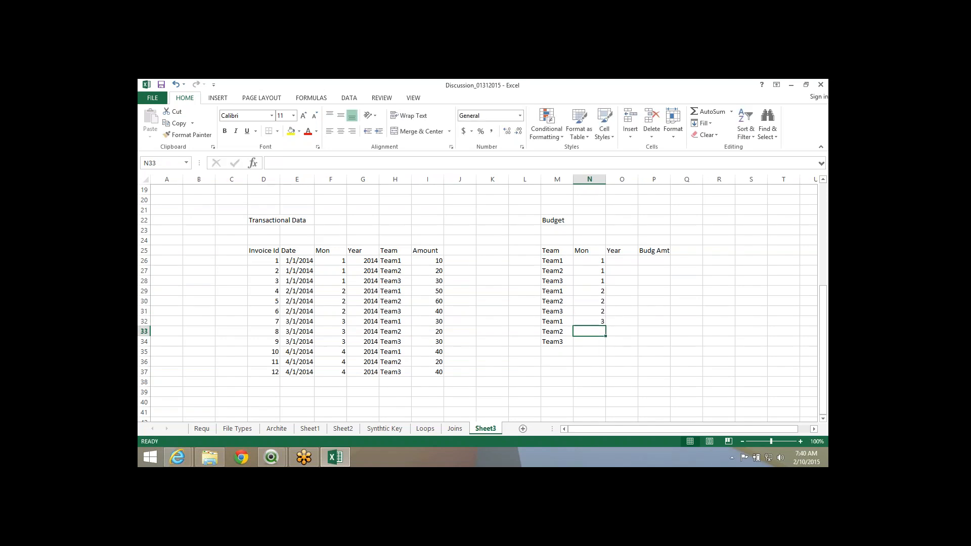
{"action": "key", "text": "Up"}
{"action": "key", "text": "shift+Down"}
{"action": "key", "text": "shift+Down"}
{"action": "key", "text": "shift+Down"}
{"action": "key", "text": "shift+Up"}
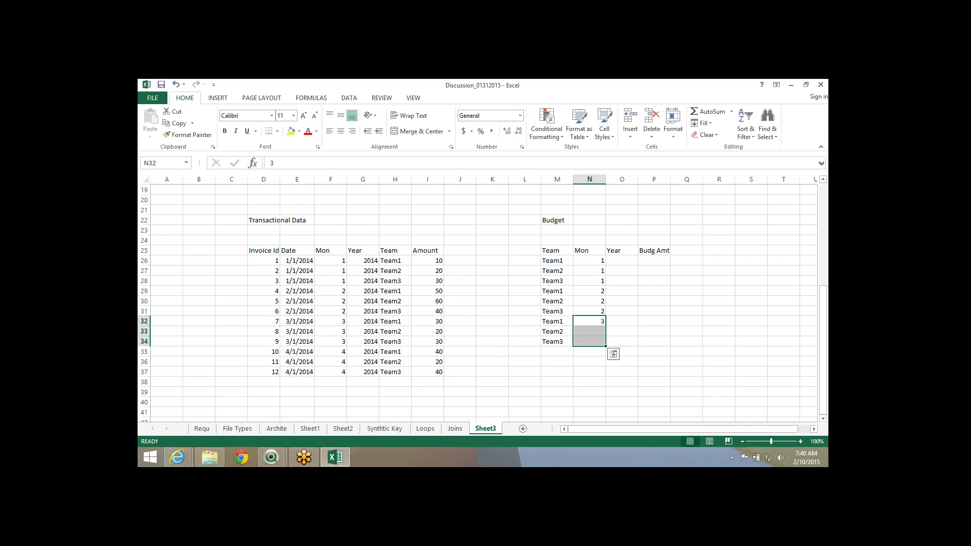
{"action": "key", "text": "ctrl+d"}
Enter year 2014 in O26 and fill it down through O34 in the budget table.
{"action": "key", "text": "Right"}
{"action": "key", "text": "Up"}
{"action": "key", "text": "Up"}
{"action": "key", "text": "Up"}
{"action": "key", "text": "Up"}
{"action": "key", "text": "Up"}
{"action": "key", "text": "Up"}
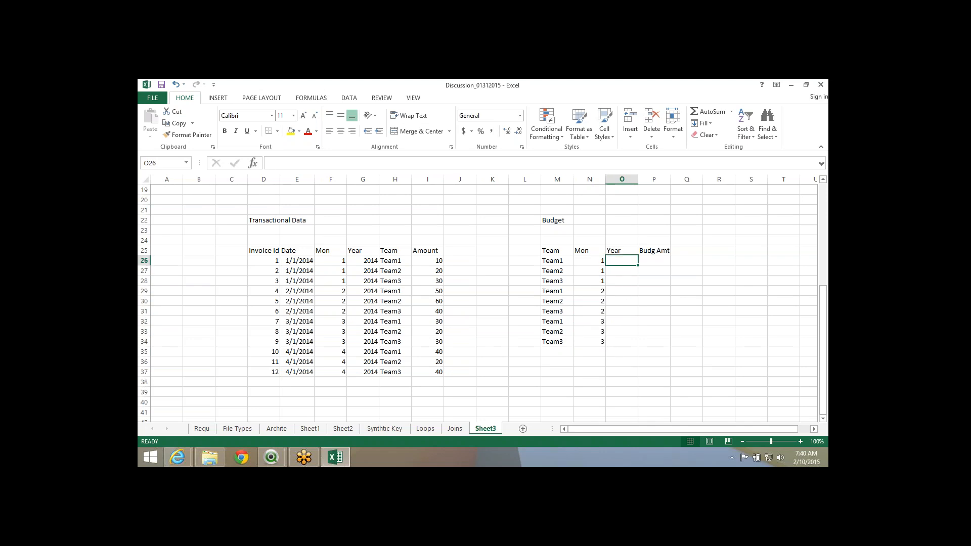
{"action": "type", "text": "2014"}
{"action": "key", "text": "Return"}
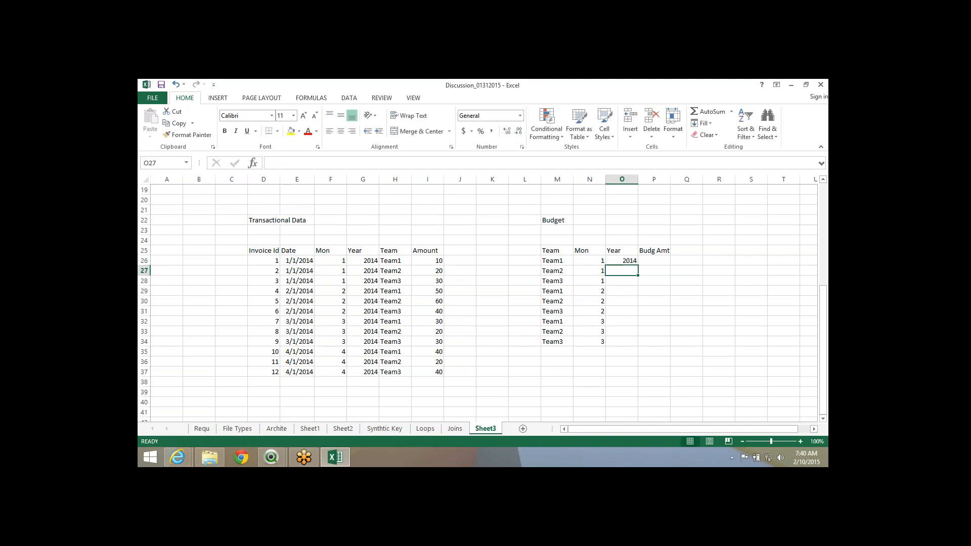
{"action": "key", "text": "Up"}
{"action": "key", "text": "shift+Down"}
{"action": "key", "text": "shift+Down"}
{"action": "key", "text": "shift+Down"}
{"action": "key", "text": "shift+Down"}
{"action": "key", "text": "shift+Down"}
{"action": "key", "text": "shift+Down"}
{"action": "key", "text": "shift+Down"}
{"action": "key", "text": "shift+Down"}
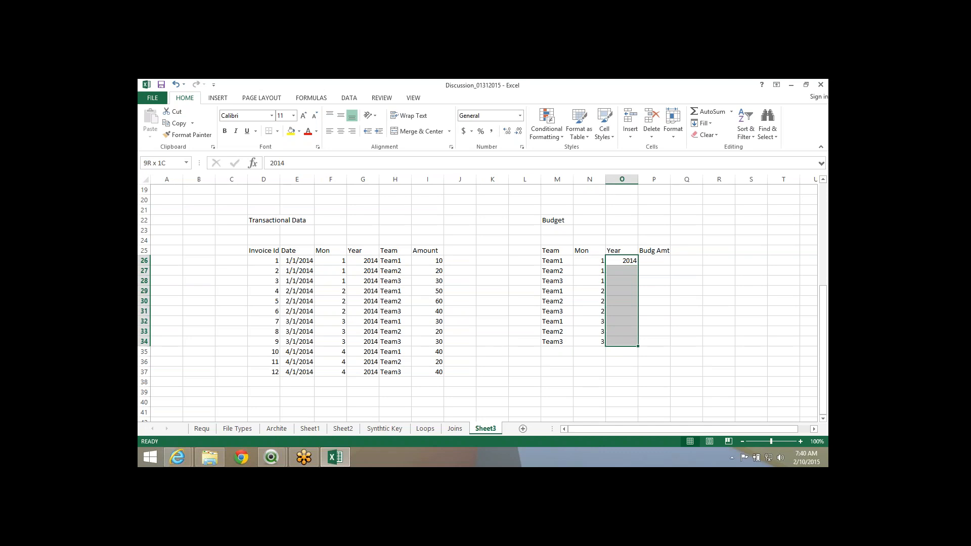
{"action": "key", "text": "ctrl+d"}
Enter the month 1 budget amounts 70, 80 and 90 in P26:P28.
{"action": "key", "text": "Right"}
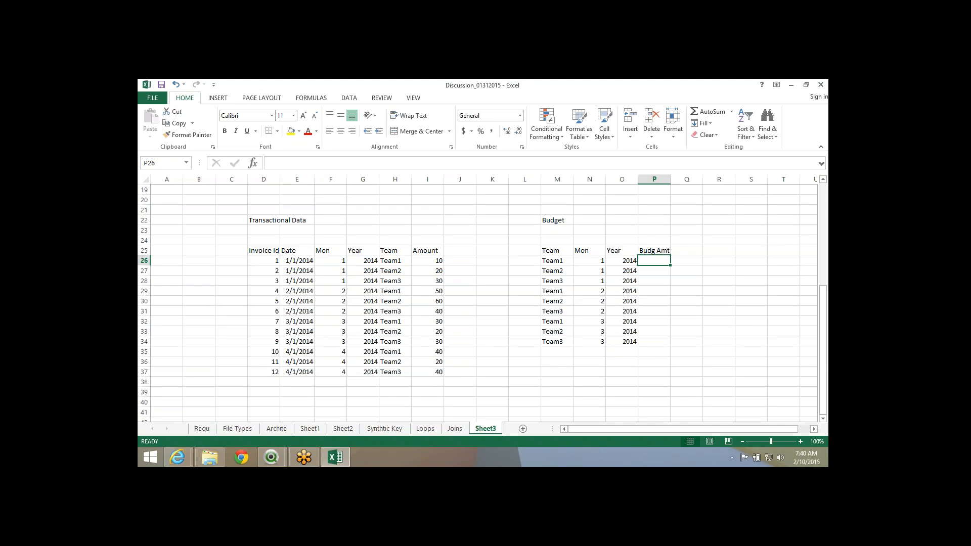
{"action": "type", "text": "70"}
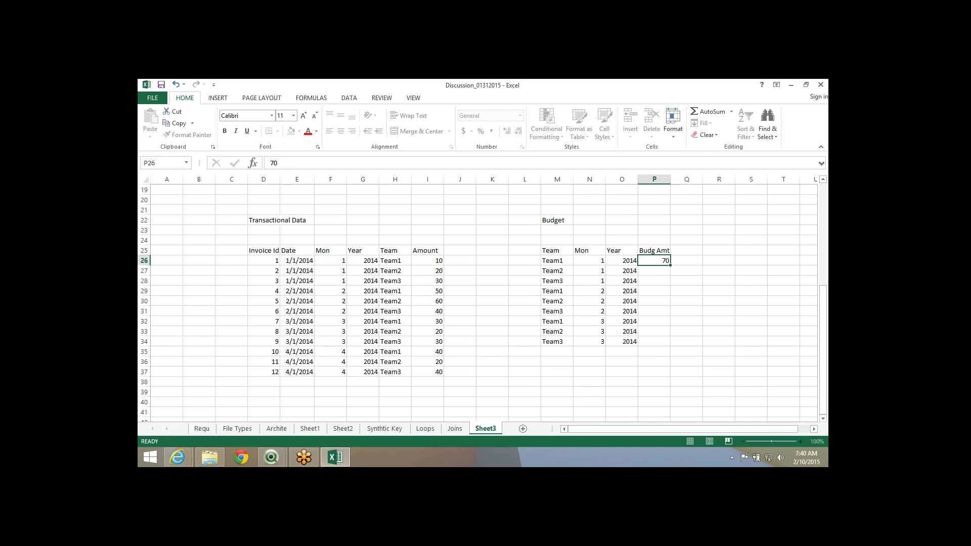
{"action": "key", "text": "Return"}
{"action": "type", "text": "80"}
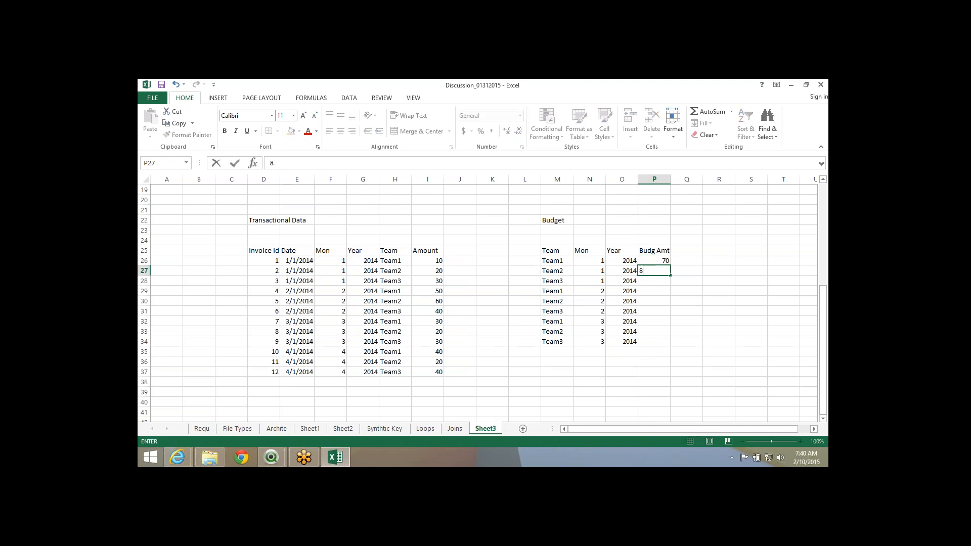
{"action": "key", "text": "Return"}
{"action": "type", "text": "90"}
{"action": "key", "text": "Return"}
Enter the month 2 budget amounts 100, 60 and 70 in P29:P31.
{"action": "type", "text": "100"}
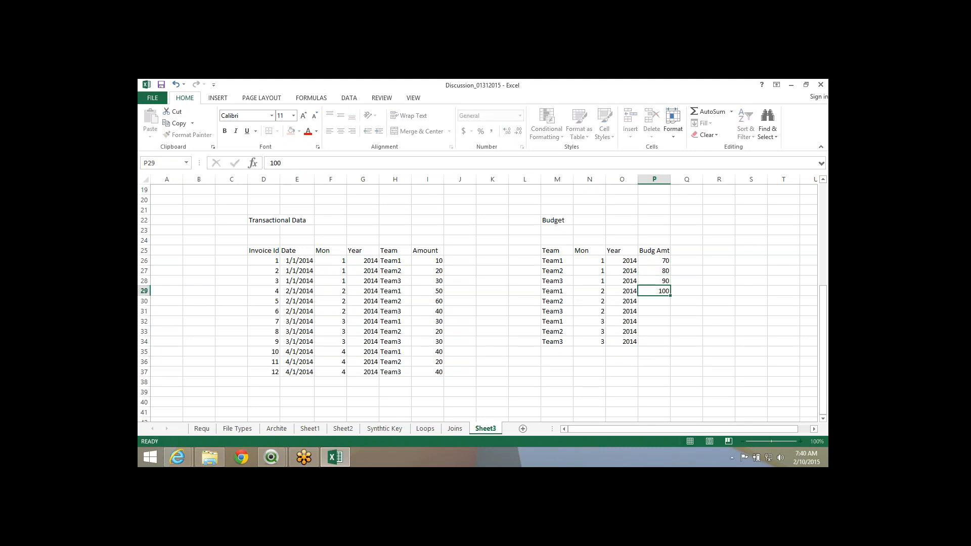
{"action": "key", "text": "Return"}
{"action": "type", "text": "60"}
{"action": "key", "text": "Return"}
{"action": "type", "text": "70"}
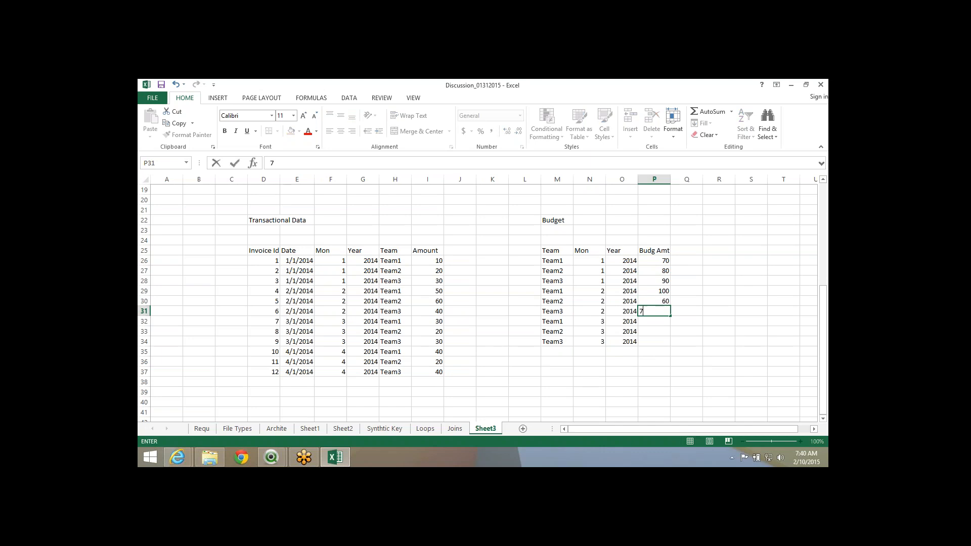
{"action": "key", "text": "Return"}
Enter the month 3 budget amounts 80, 90 and 40 in P32:P34.
{"action": "type", "text": "80"}
{"action": "key", "text": "Return"}
{"action": "type", "text": "90"}
{"action": "key", "text": "Return"}
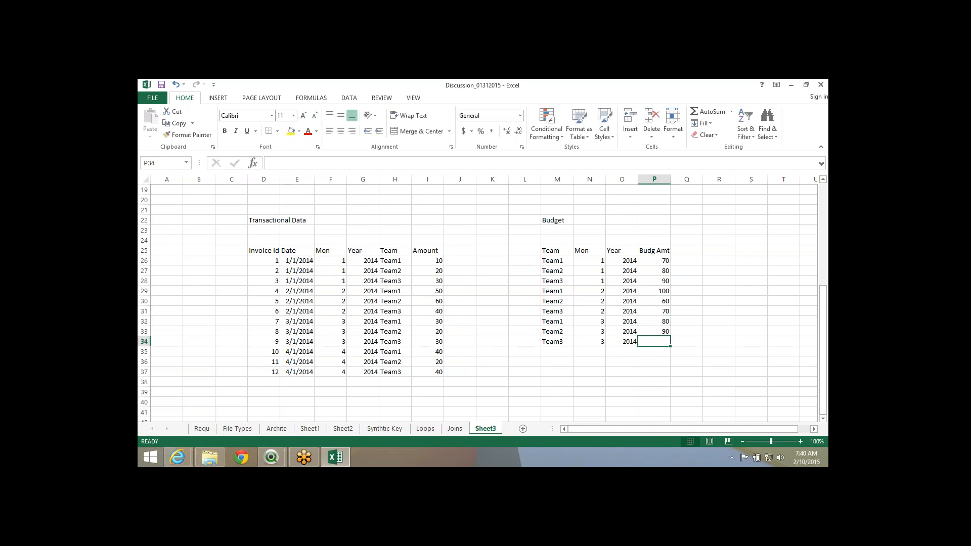
{"action": "type", "text": "40"}
{"action": "key", "text": "Return"}
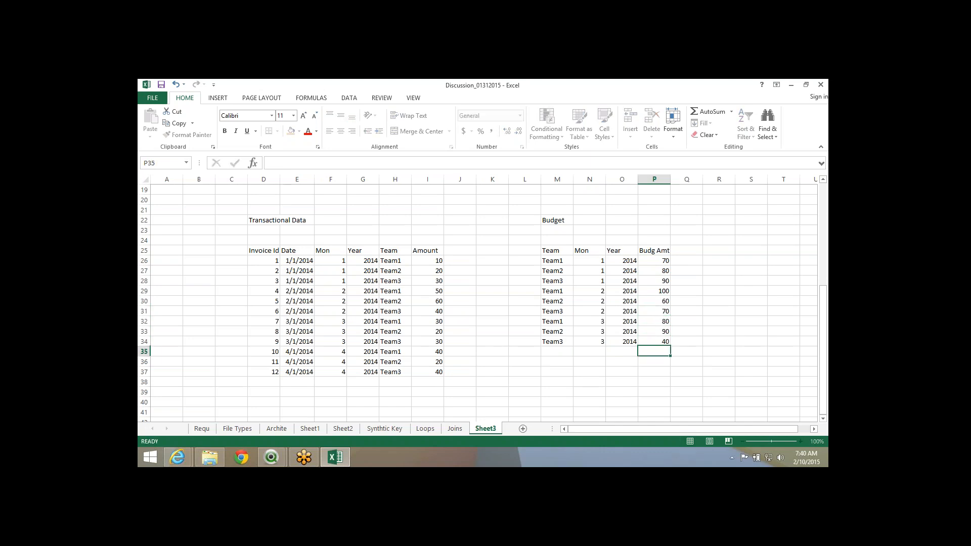
Select Team1's budget amounts in P26, P29 and P32 together to check their total.
{"action": "left_click", "coordinate": [554, 272]}
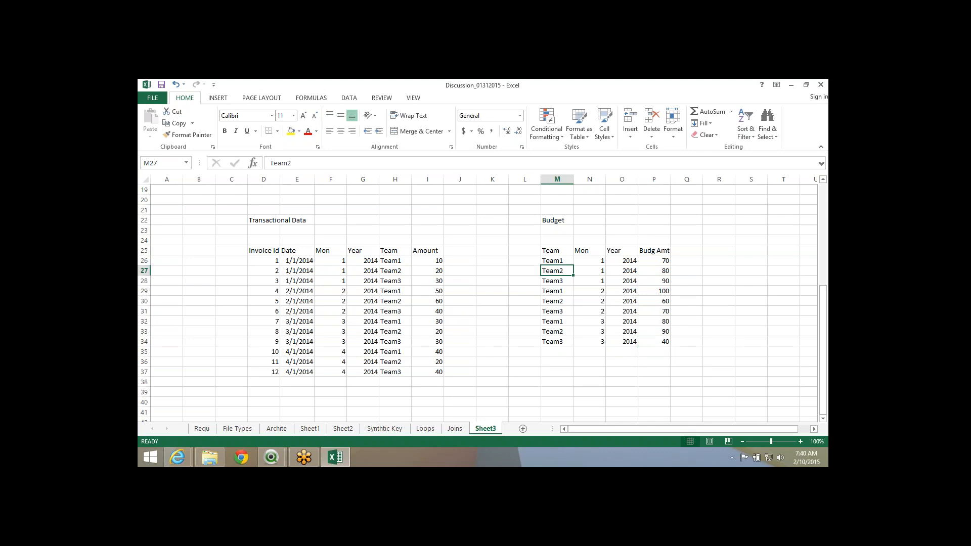
{"action": "left_click", "coordinate": [395, 261]}
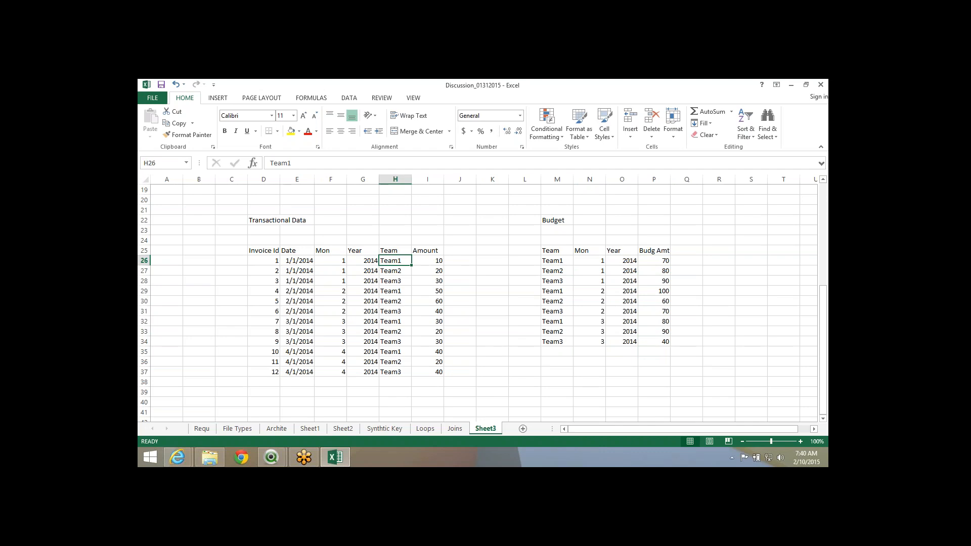
{"action": "left_click", "coordinate": [655, 261]}
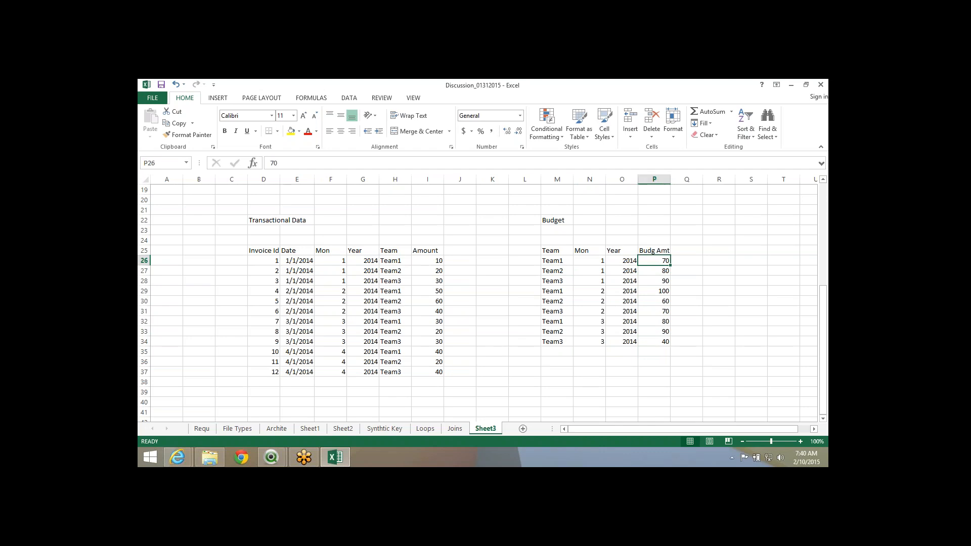
{"action": "left_click", "coordinate": [654, 291], "text": "ctrl"}
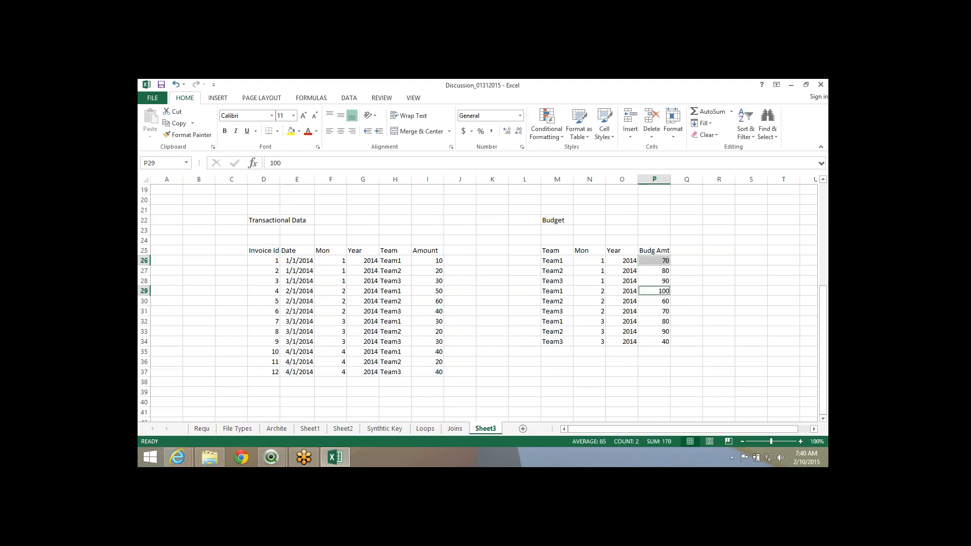
{"action": "left_click", "coordinate": [654, 322], "text": "ctrl"}
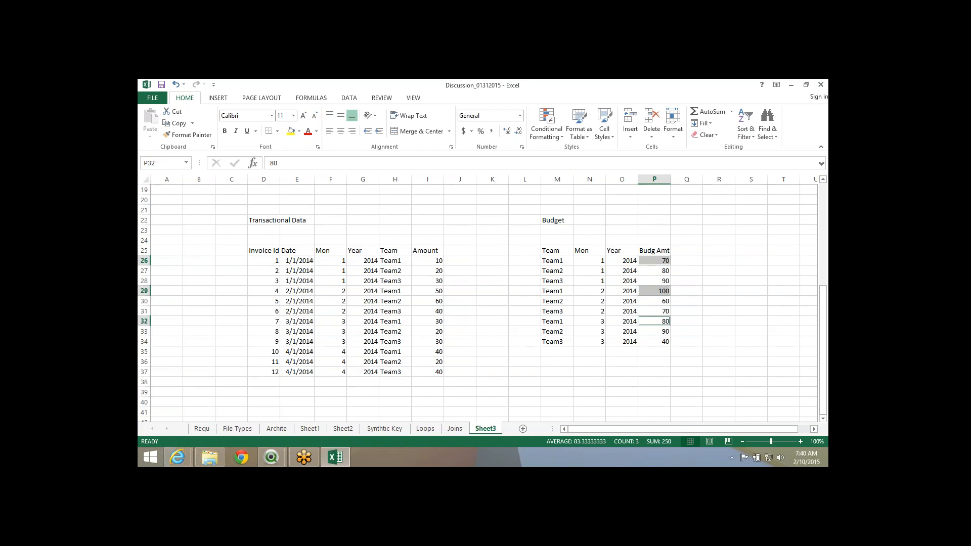
Select Team1's transaction amounts in I26, I29, I32 and I35 together to compare their total with the budget.
{"action": "left_click", "coordinate": [428, 261]}
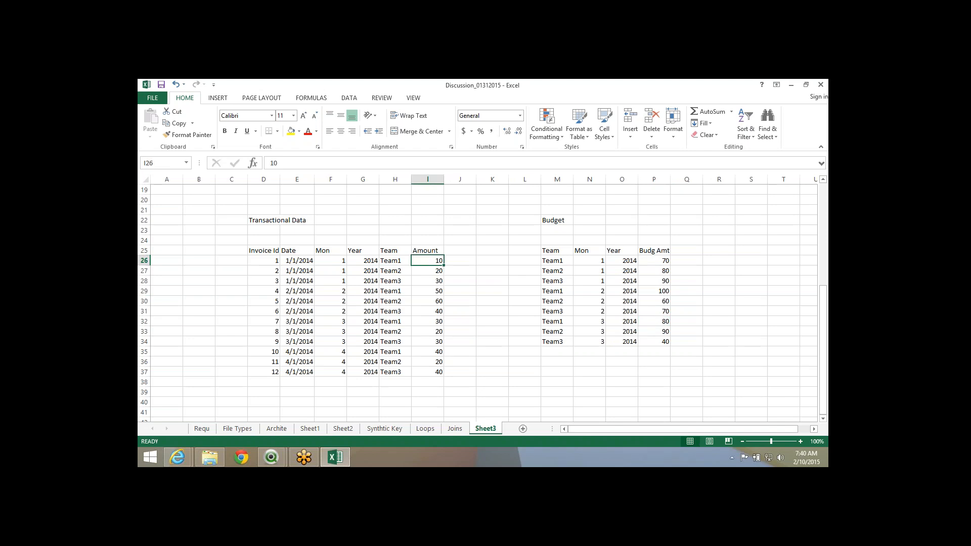
{"action": "left_click", "coordinate": [427, 291], "text": "ctrl"}
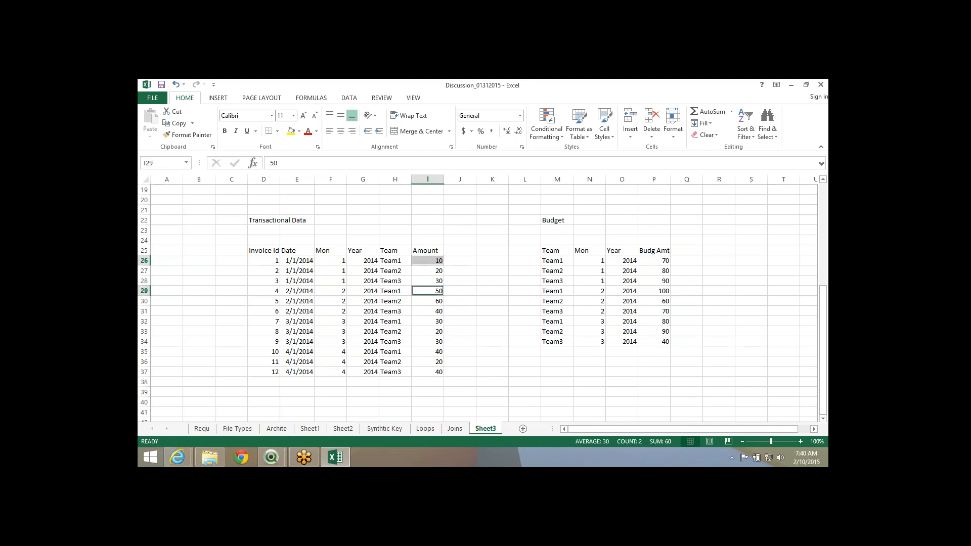
{"action": "left_click", "coordinate": [427, 322], "text": "ctrl"}
{"action": "left_click", "coordinate": [427, 353], "text": "ctrl"}
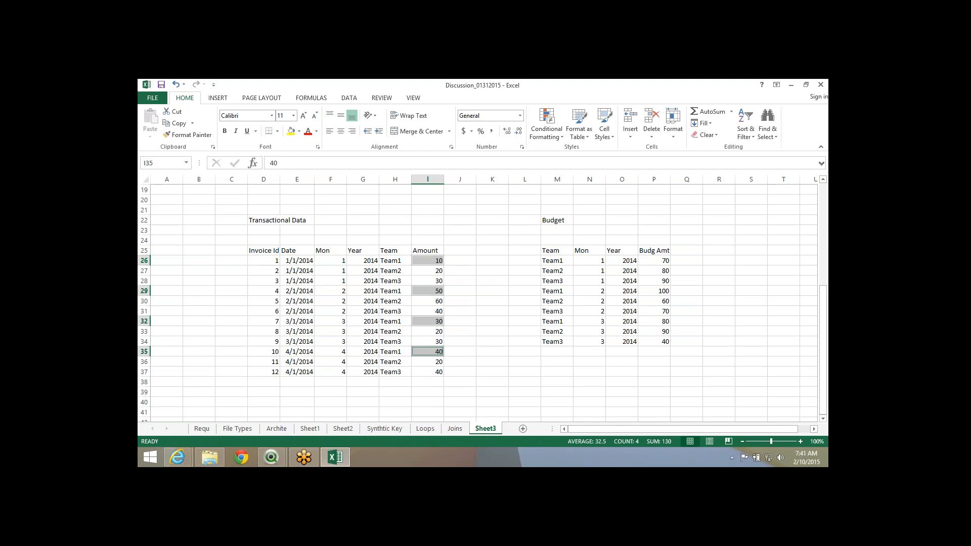
{"action": "left_click", "coordinate": [557, 321]}
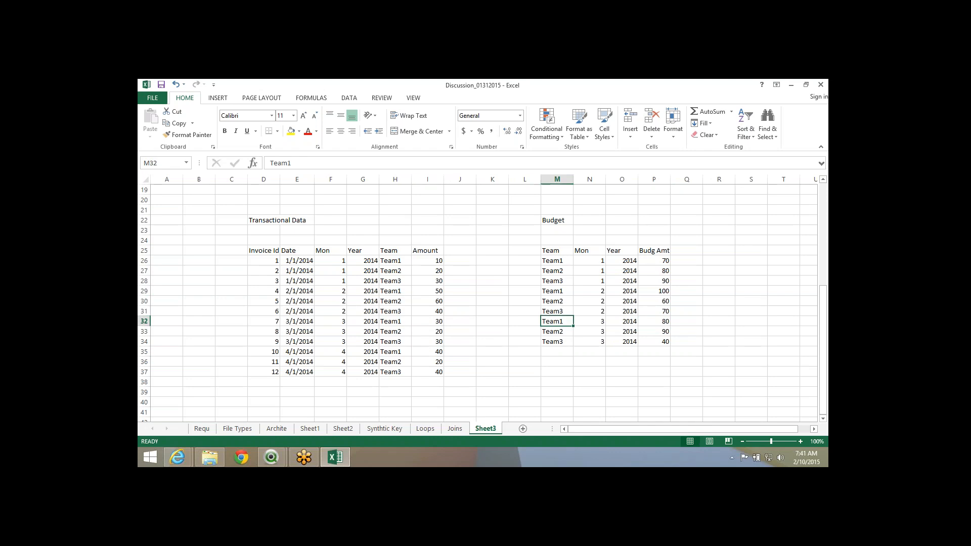
Copy the month 3 budget rows M32:P34 into the three rows starting at M35.
{"action": "left_click_drag", "start_coordinate": [557, 322], "coordinate": [654, 342]}
{"action": "key", "text": "ctrl+c"}
{"action": "left_click", "coordinate": [557, 352]}
{"action": "key", "text": "ctrl+v"}
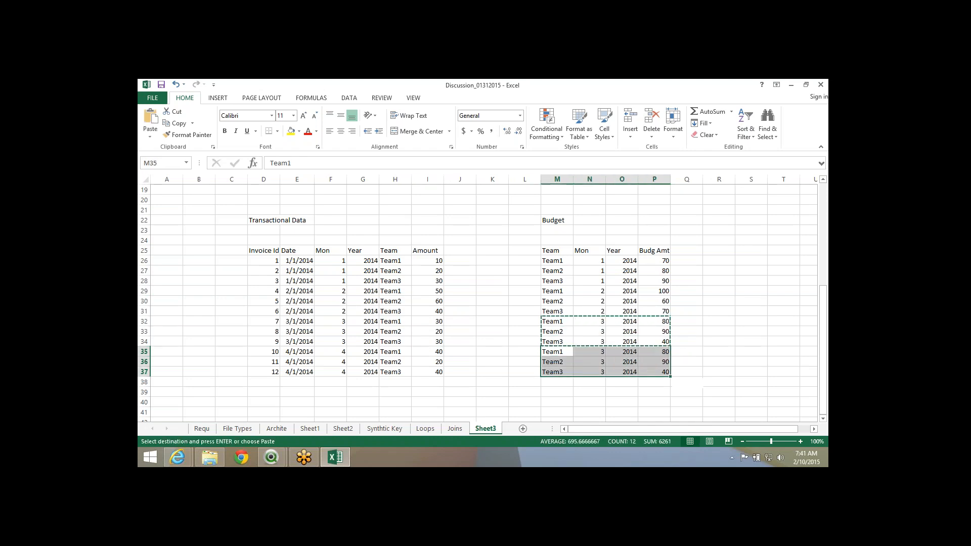
Set the month to 4 for the three copied budget rows in N35:N37.
{"action": "left_click", "coordinate": [589, 352]}
{"action": "type", "text": "4"}
{"action": "key", "text": "Down"}
{"action": "type", "text": "4"}
{"action": "key", "text": "Down"}
{"action": "type", "text": "4"}
{"action": "key", "text": "Down"}
{"action": "key", "text": "Right"}
{"action": "key", "text": "Up"}
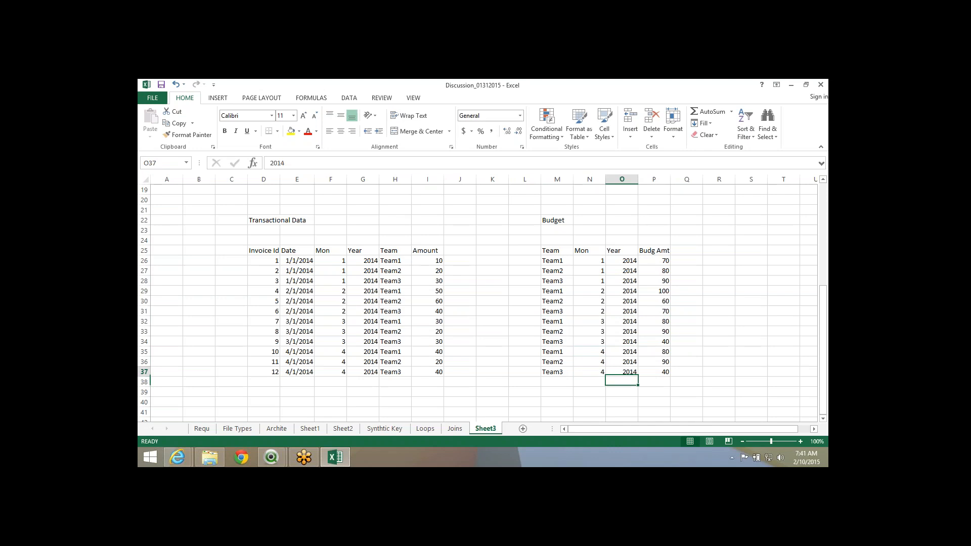
{"action": "key", "text": "Right"}
{"action": "key", "text": "Right"}
{"action": "key", "text": "Left"}
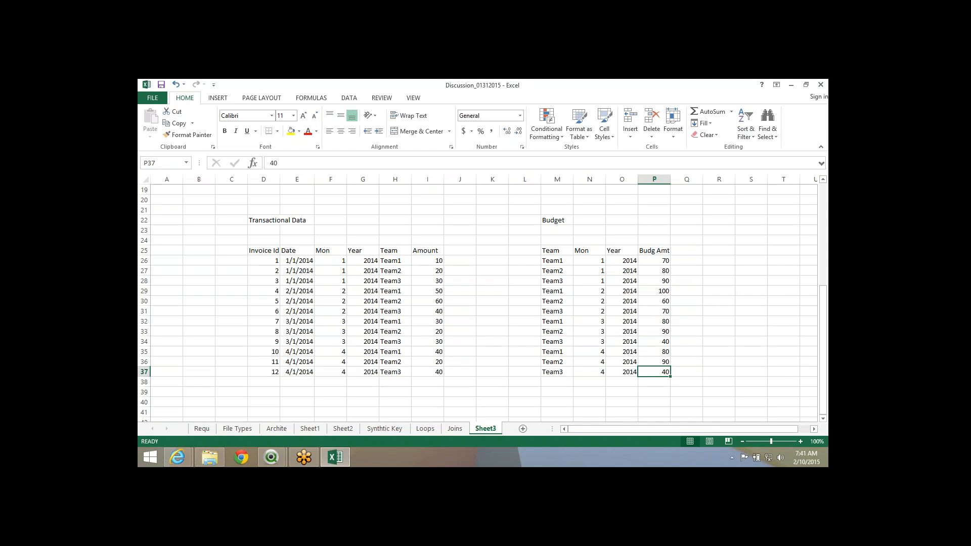
Highlight the Mon, Year and Team headers in the transactional table and the matching headers in the budget table to compare the shared fields.
{"action": "left_click", "coordinate": [297, 251]}
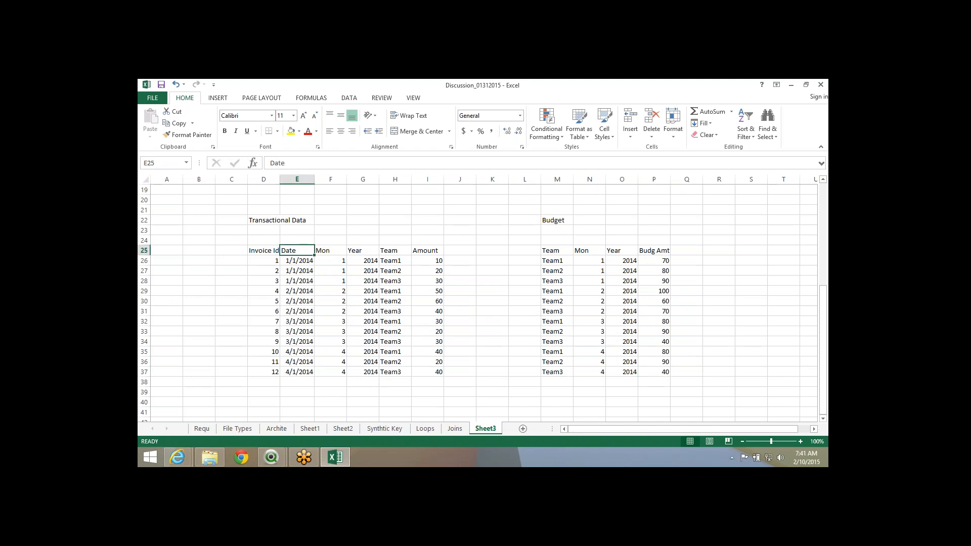
{"action": "left_click", "coordinate": [330, 251]}
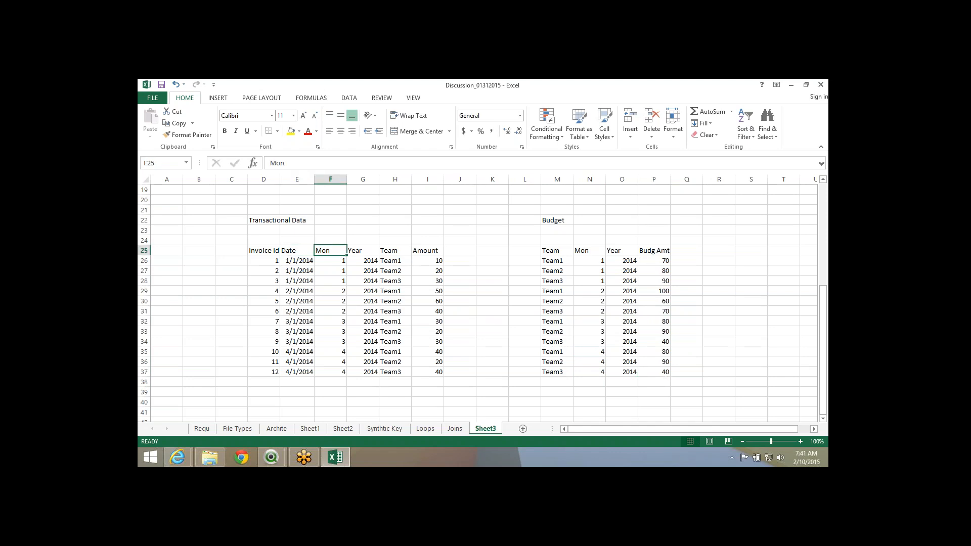
{"action": "key", "text": "shift+Right"}
{"action": "key", "text": "shift+Right"}
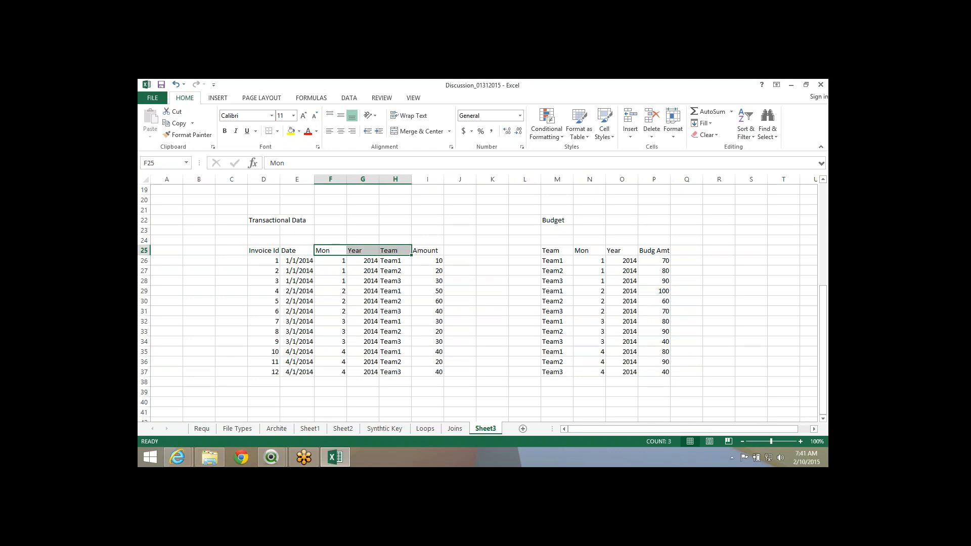
{"action": "left_click_drag", "start_coordinate": [557, 251], "coordinate": [622, 251]}
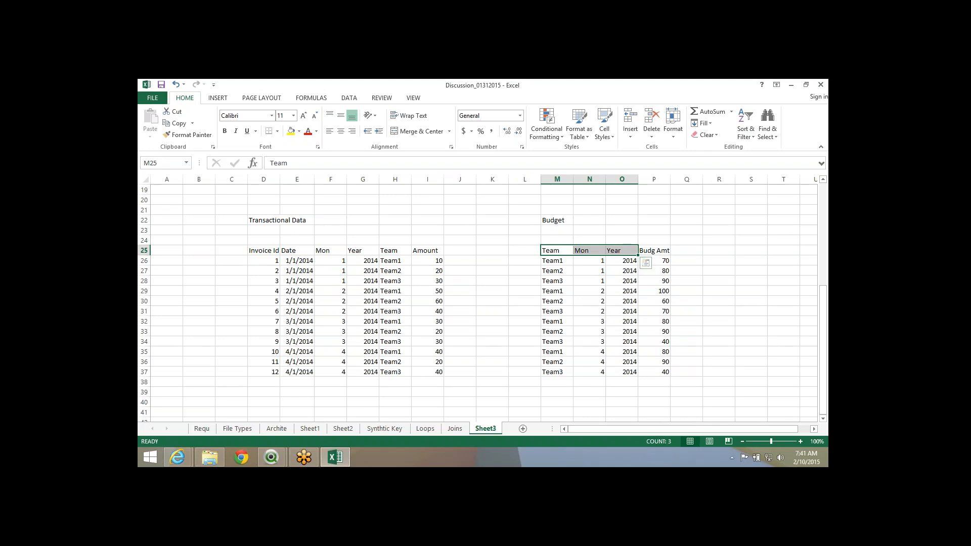
{"action": "left_click_drag", "start_coordinate": [557, 251], "coordinate": [622, 249]}
{"action": "left_click_drag", "start_coordinate": [536, 250], "coordinate": [535, 372]}
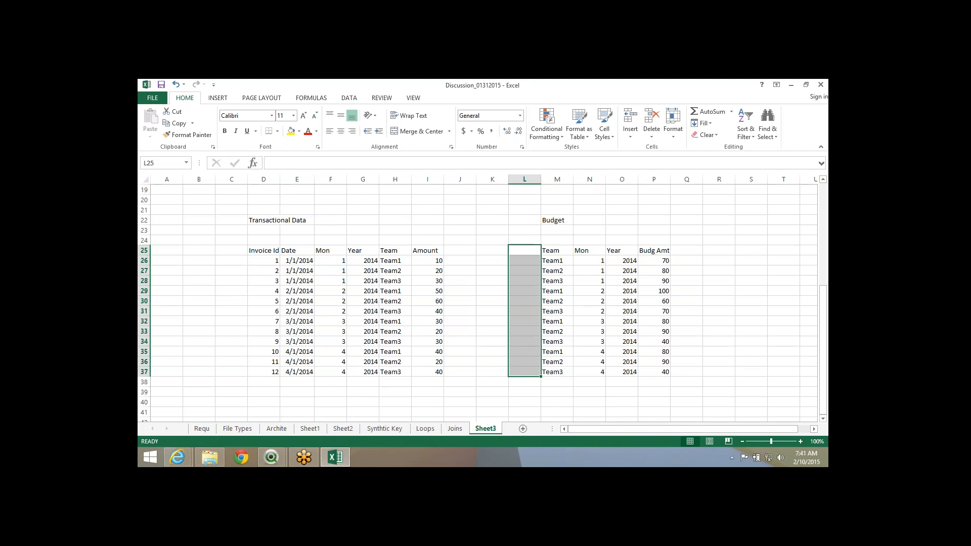
{"action": "left_click_drag", "start_coordinate": [492, 250], "coordinate": [524, 372]}
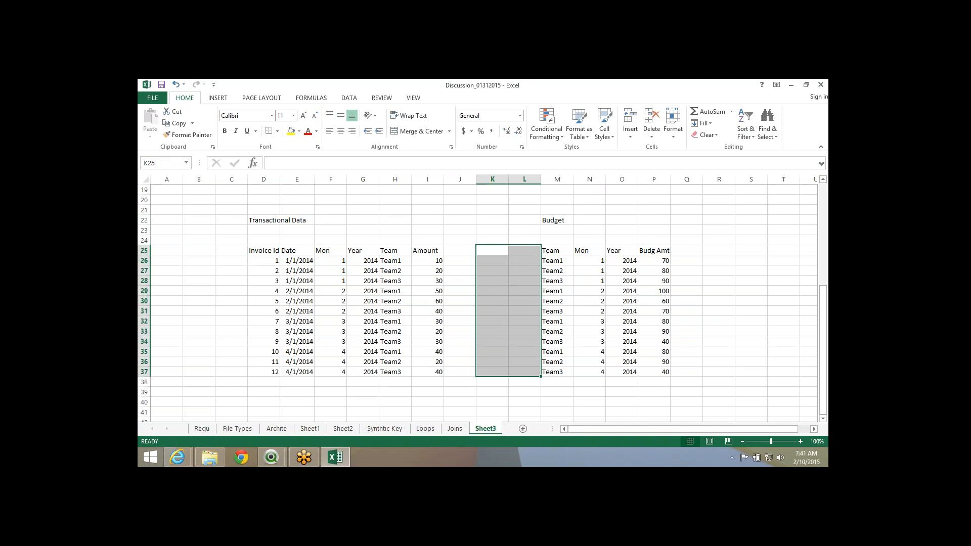
{"action": "left_click_drag", "start_coordinate": [263, 251], "coordinate": [363, 352]}
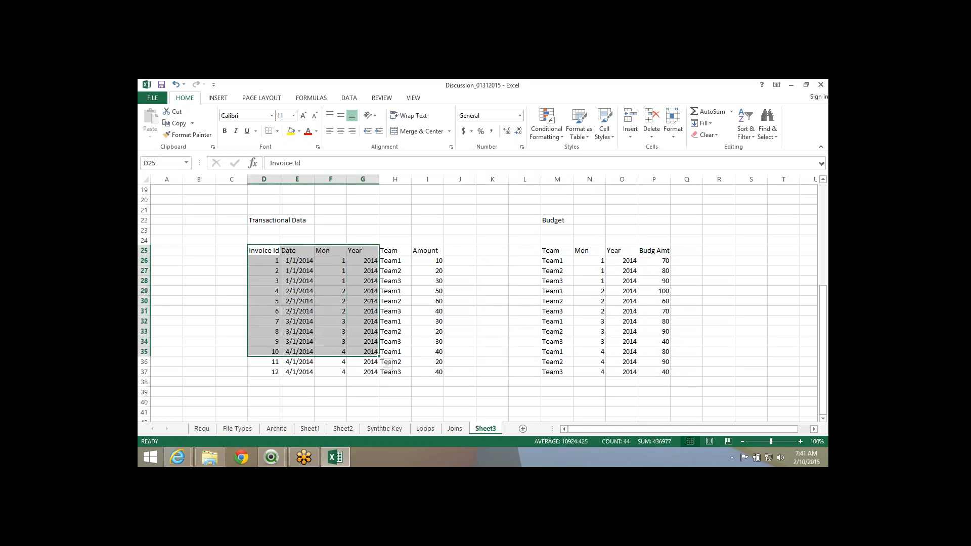
{"action": "left_click", "coordinate": [363, 251]}
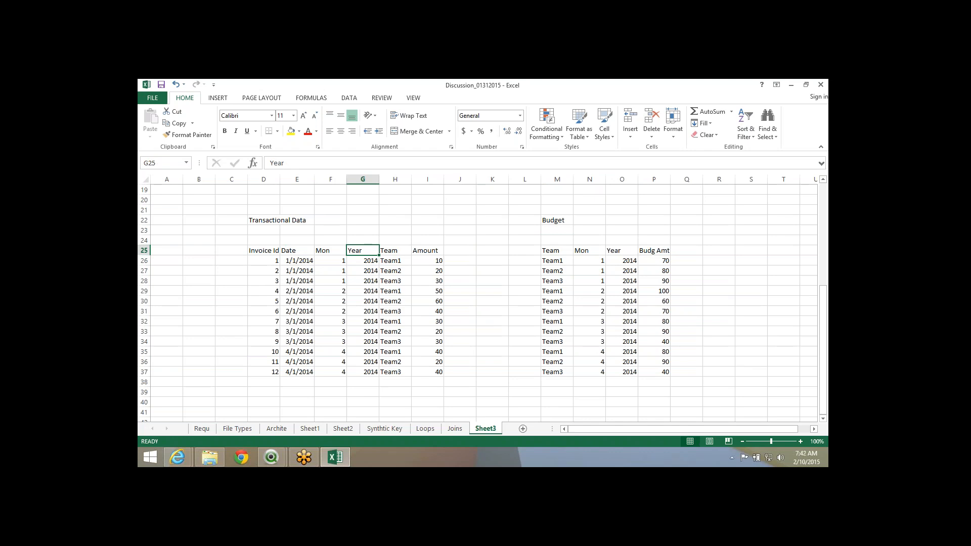
Copy the transactional table D25:I37 with its headers and switch to the QlikView script editor.
{"action": "left_click_drag", "start_coordinate": [264, 251], "coordinate": [433, 373]}
{"action": "key", "text": "ctrl+c"}
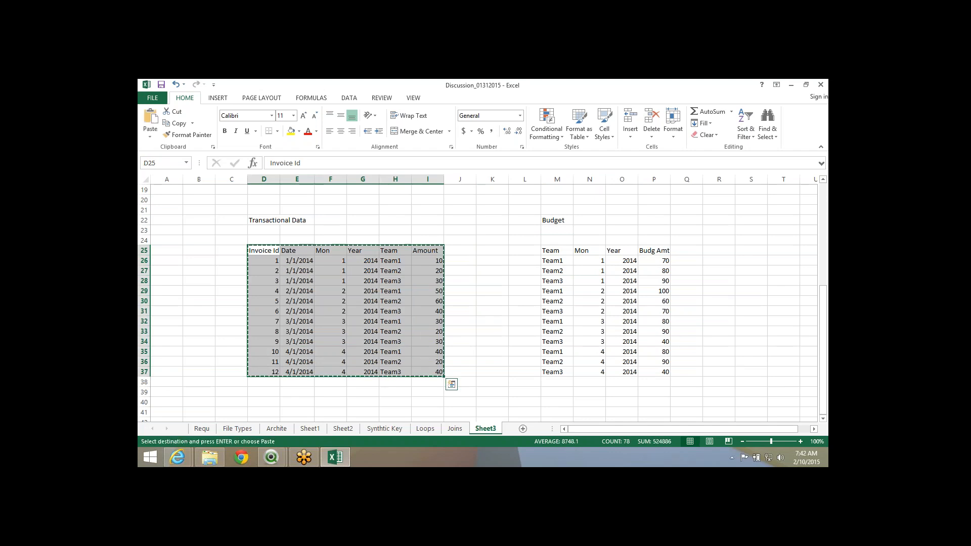
{"action": "key", "text": "alt+Tab"}
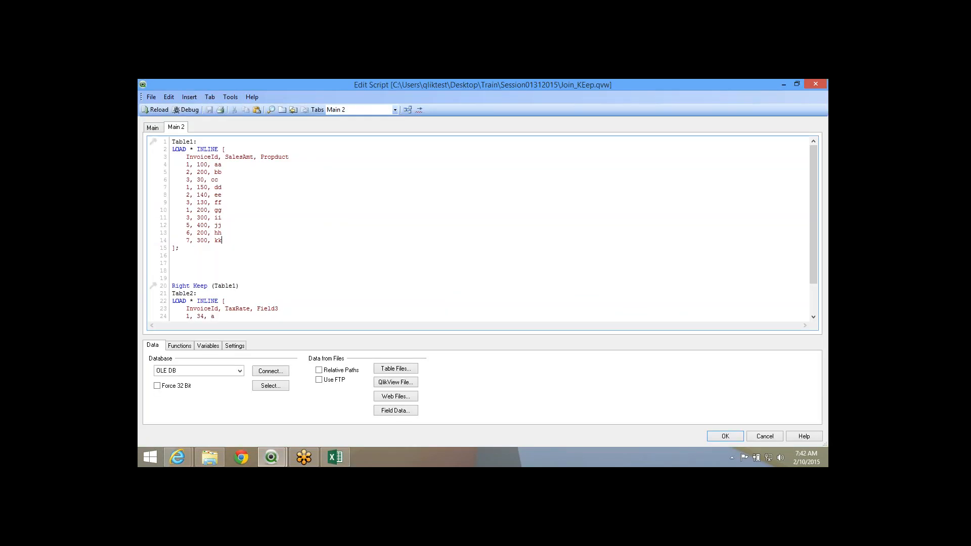
Delete Table1's existing inline load statement from the script, keeping the Table1 label.
{"action": "left_click_drag", "start_coordinate": [180, 248], "coordinate": [183, 157]}
{"action": "key", "text": "Delete"}
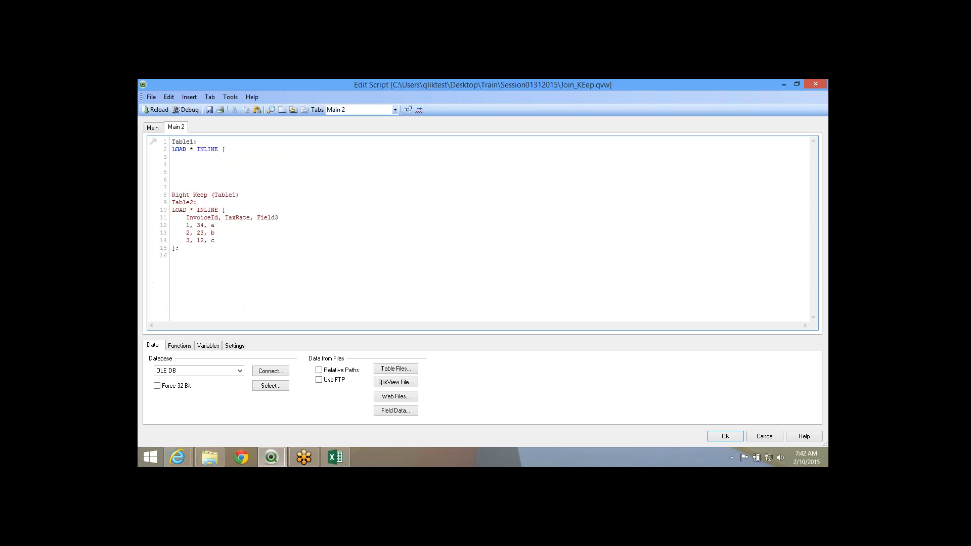
{"action": "left_click_drag", "start_coordinate": [180, 172], "coordinate": [173, 149]}
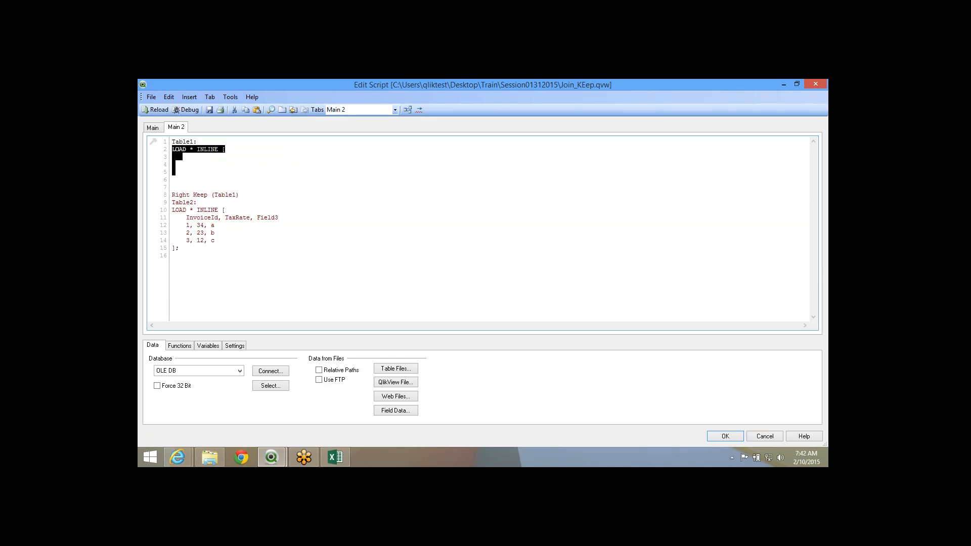
{"action": "key", "text": "Delete"}
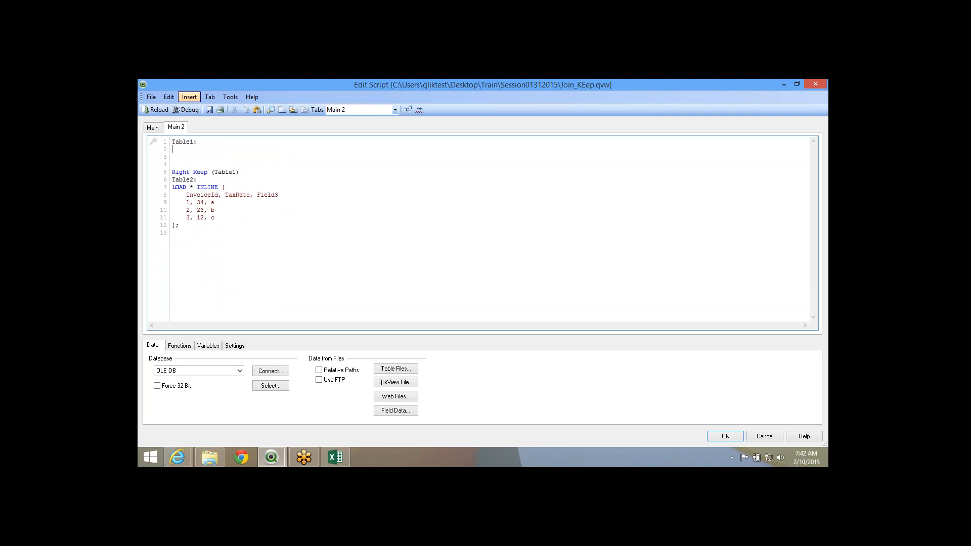
Insert an inline load under the Table1 label containing the copied transactional data.
{"action": "left_click", "coordinate": [189, 97]}
{"action": "mouse_move", "coordinate": [218, 176]}
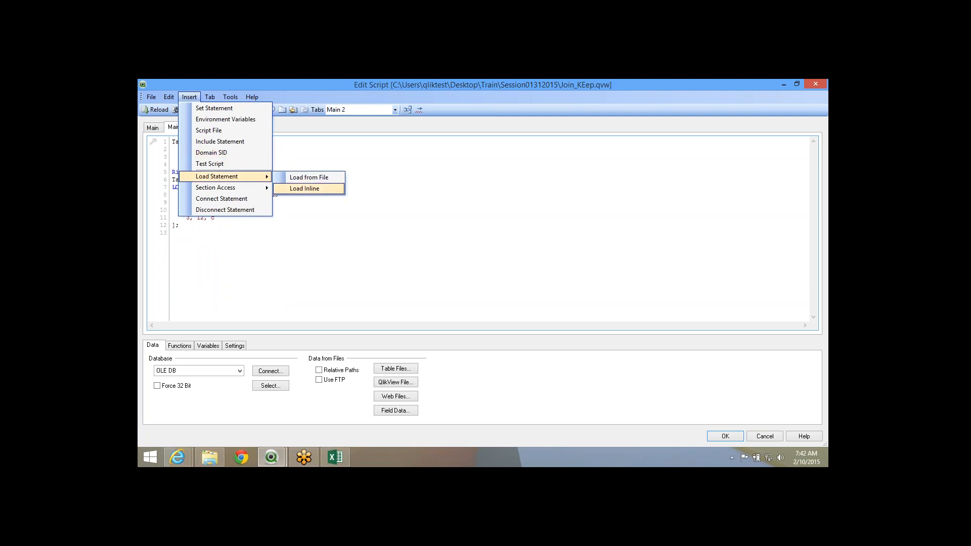
{"action": "left_click", "coordinate": [305, 189]}
{"action": "key", "text": "ctrl+v"}
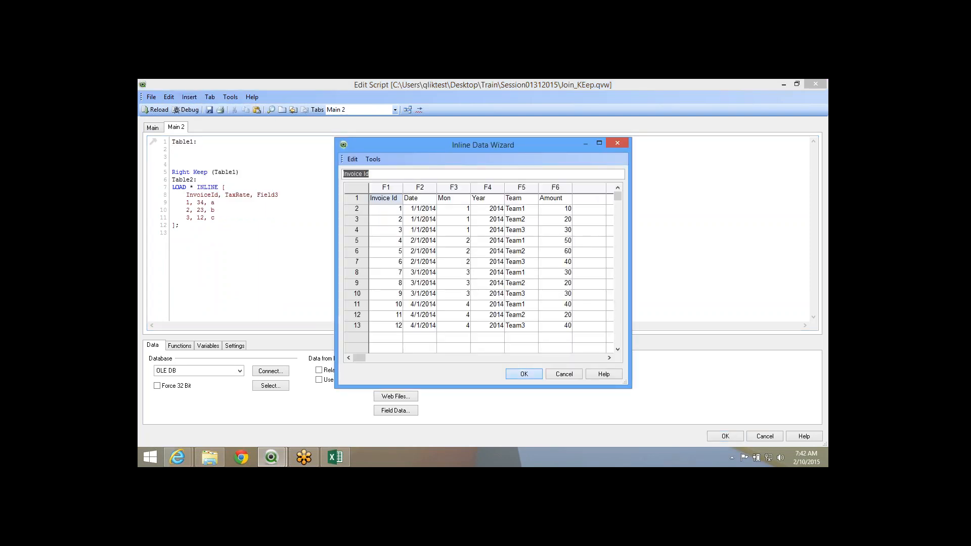
{"action": "left_click", "coordinate": [525, 375]}
Remove the generic F1 to F6 field name line from Table1's inline load.
{"action": "left_click_drag", "start_coordinate": [264, 157], "coordinate": [180, 156]}
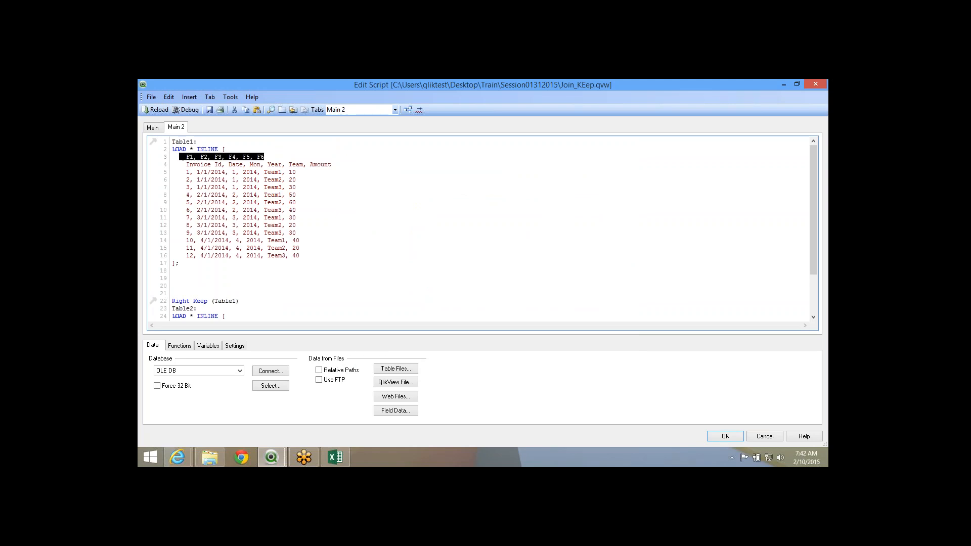
{"action": "key", "text": "Delete"}
{"action": "key", "text": "Delete"}
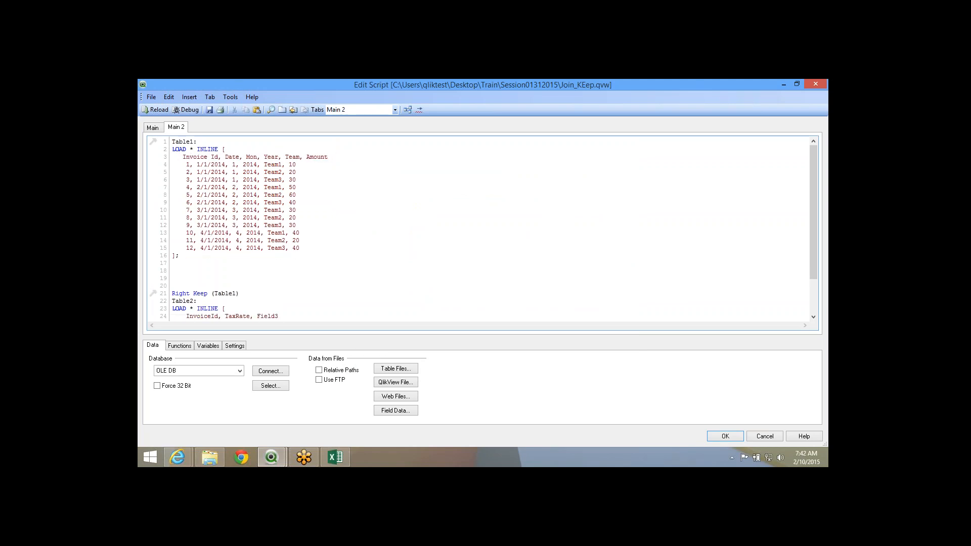
Delete the Right Keep (Table1) prefix above Table2 in the script.
{"action": "scroll", "coordinate": [480, 228], "scroll_direction": "down", "scroll_amount": 2}
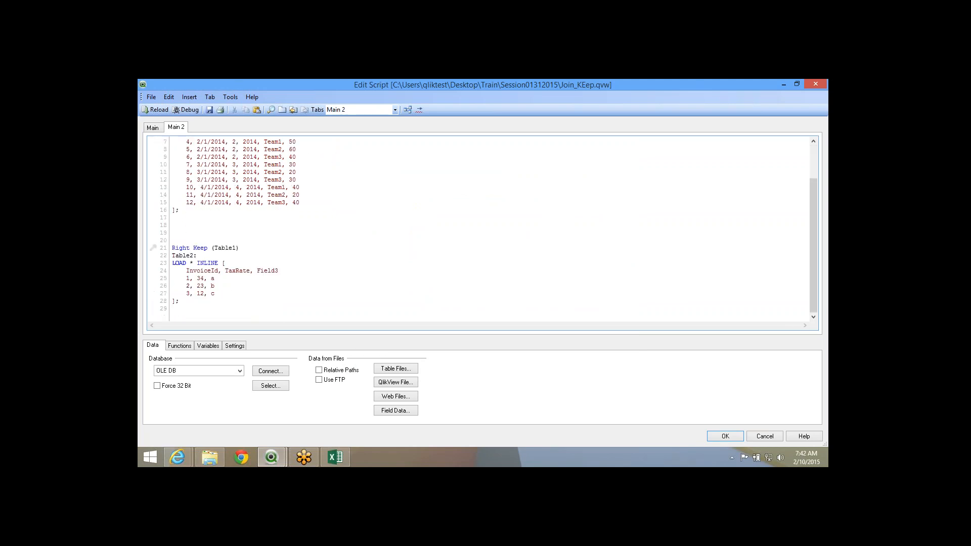
{"action": "left_click_drag", "start_coordinate": [172, 248], "coordinate": [239, 247]}
{"action": "key", "text": "Delete"}
Replace Table2's inline load with the budget table M25:P37 copied from Excel, removing the generic F1 to F4 line.
{"action": "left_click_drag", "start_coordinate": [180, 301], "coordinate": [173, 263]}
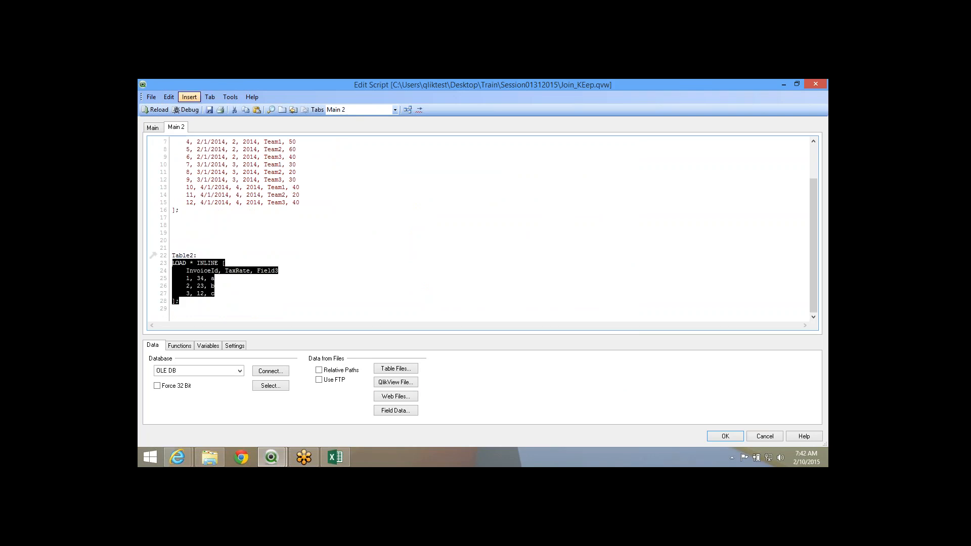
{"action": "left_click", "coordinate": [189, 97]}
{"action": "mouse_move", "coordinate": [207, 176]}
{"action": "left_click", "coordinate": [301, 186]}
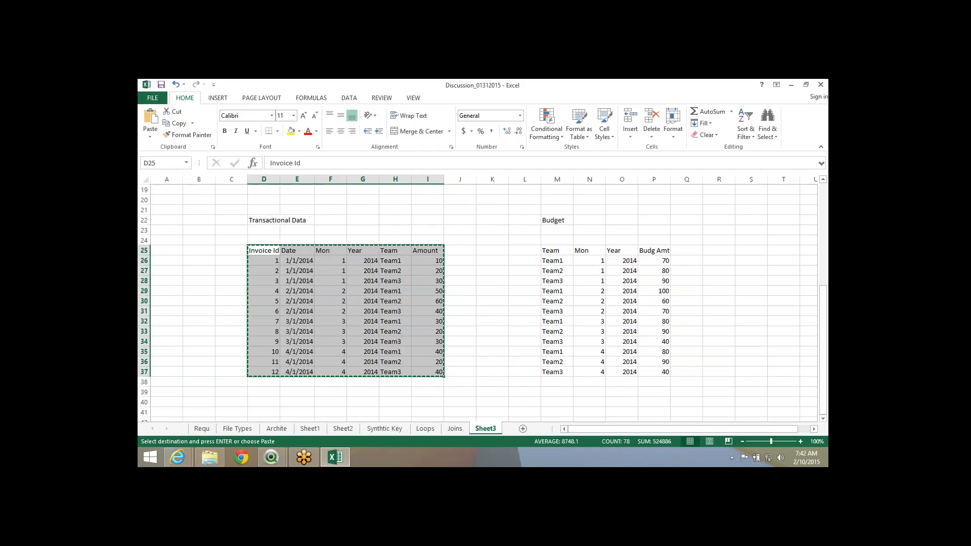
{"action": "left_click_drag", "start_coordinate": [555, 251], "coordinate": [657, 373]}
{"action": "key", "text": "ctrl+c"}
{"action": "key", "text": "alt+Tab"}
{"action": "key", "text": "ctrl+v"}
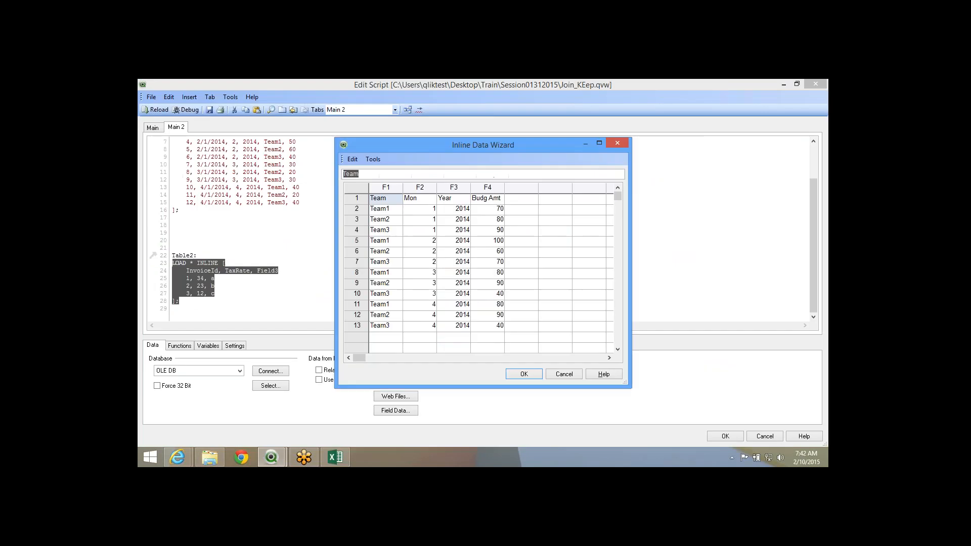
{"action": "left_click", "coordinate": [524, 375]}
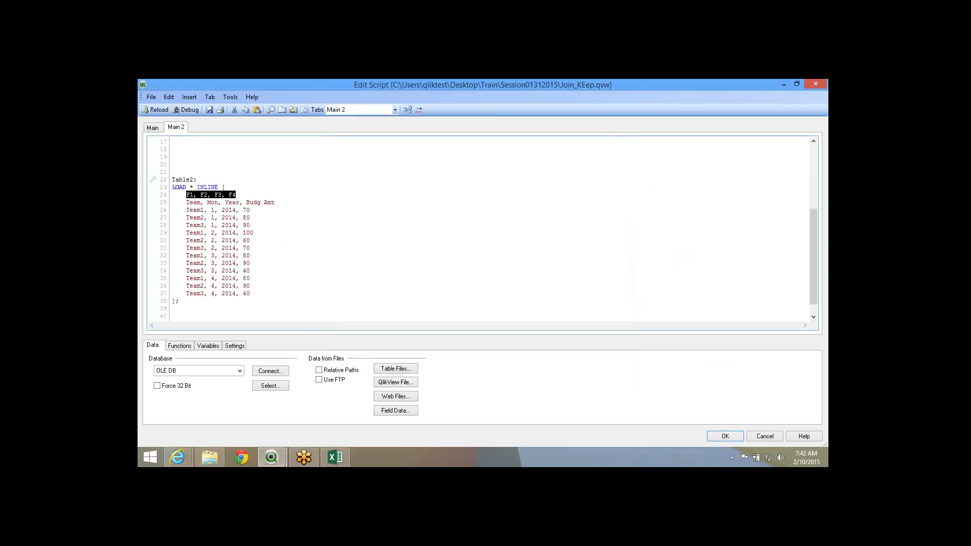
{"action": "key", "text": "Delete"}
{"action": "key", "text": "Delete"}
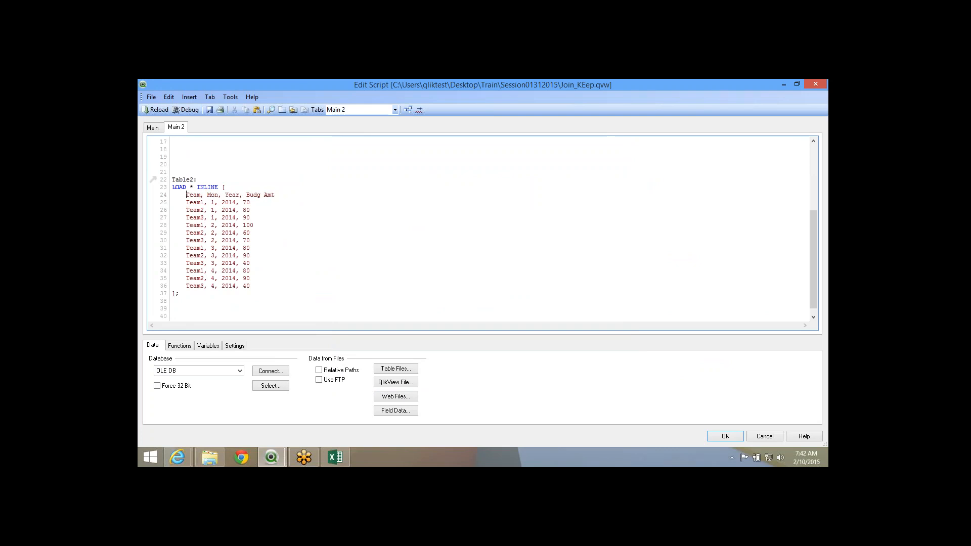
Reload the script with the new Table1 and Table2 data and dismiss the execution progress.
{"action": "scroll", "coordinate": [480, 228], "scroll_direction": "up", "scroll_amount": 5}
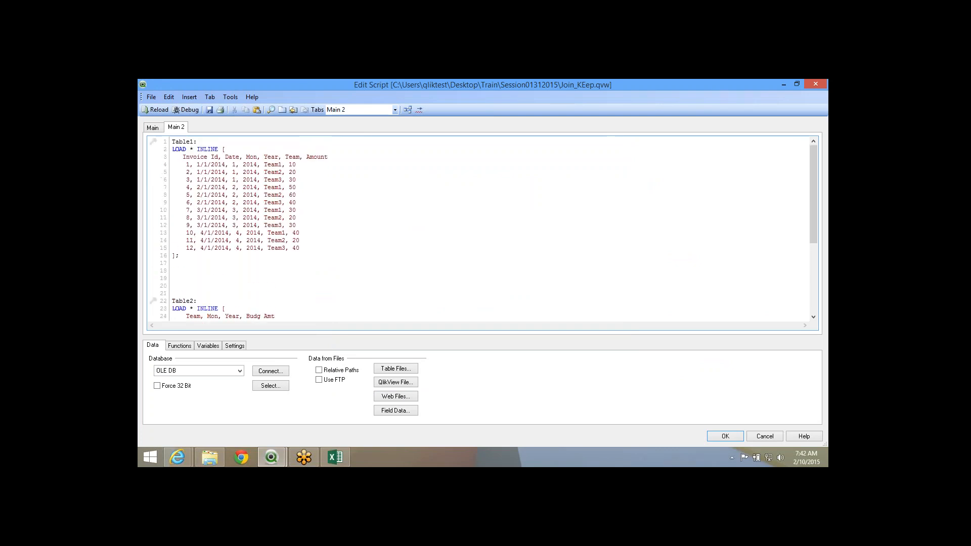
{"action": "left_click", "coordinate": [157, 110]}
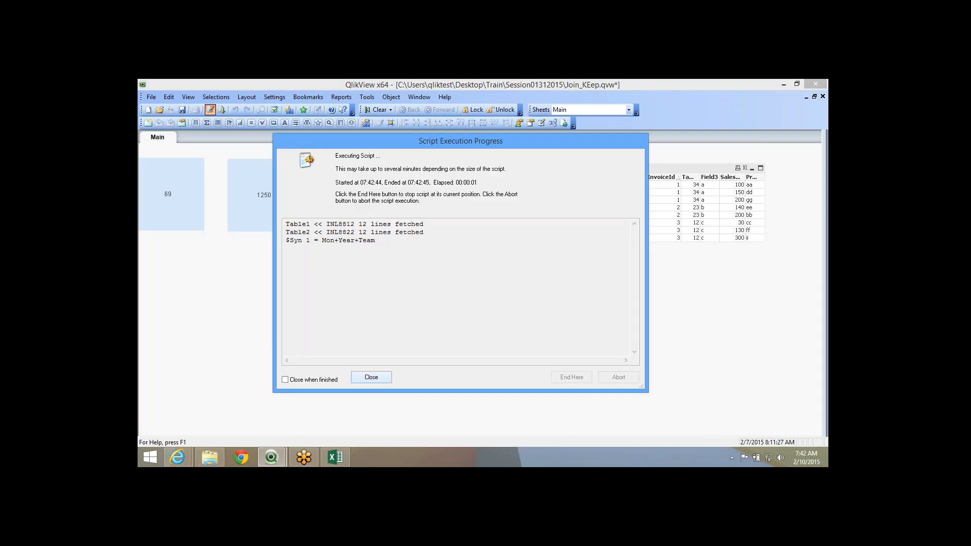
{"action": "left_click", "coordinate": [371, 377]}
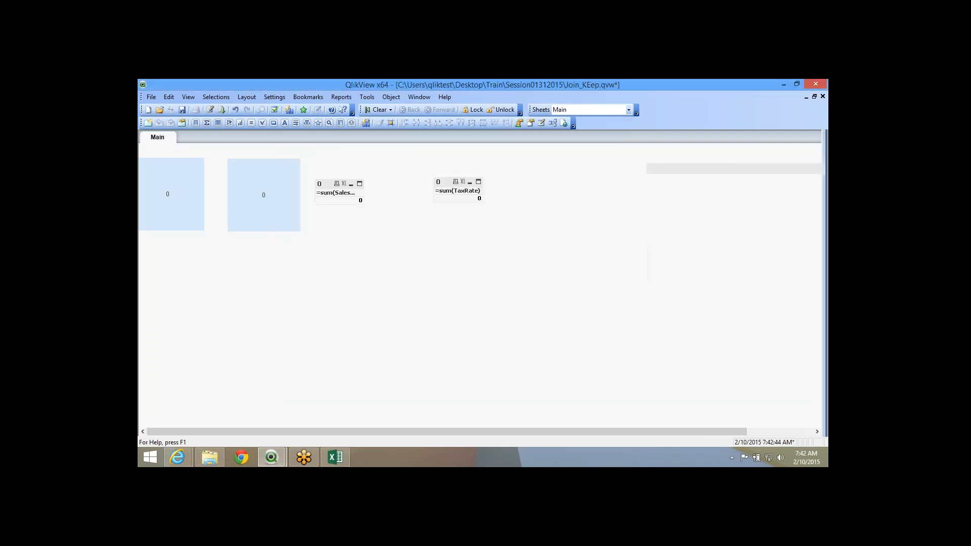
Examine the data model in the table viewer, enlarging Table1 and Table2 to show all their fields.
{"action": "key", "text": "ctrl+t"}
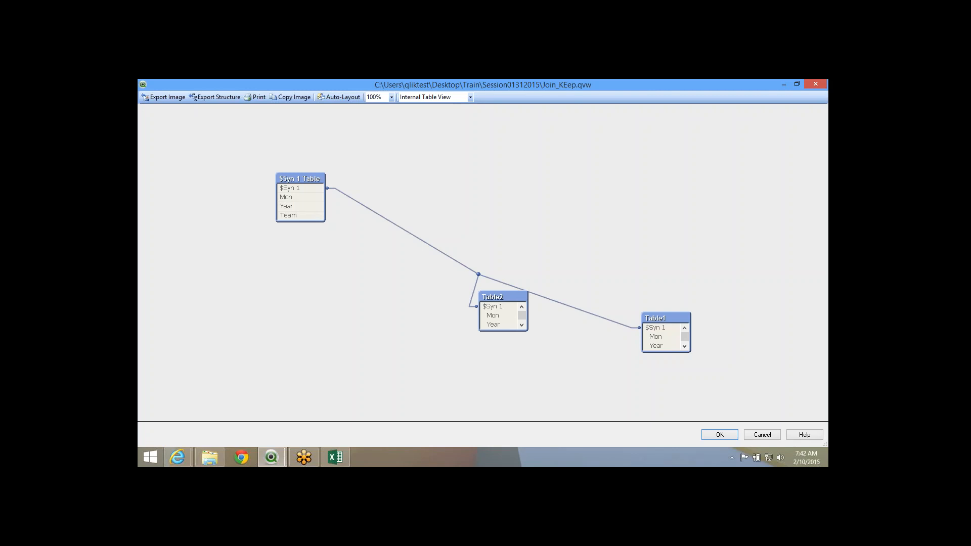
{"action": "left_click_drag", "start_coordinate": [666, 313], "coordinate": [666, 277]}
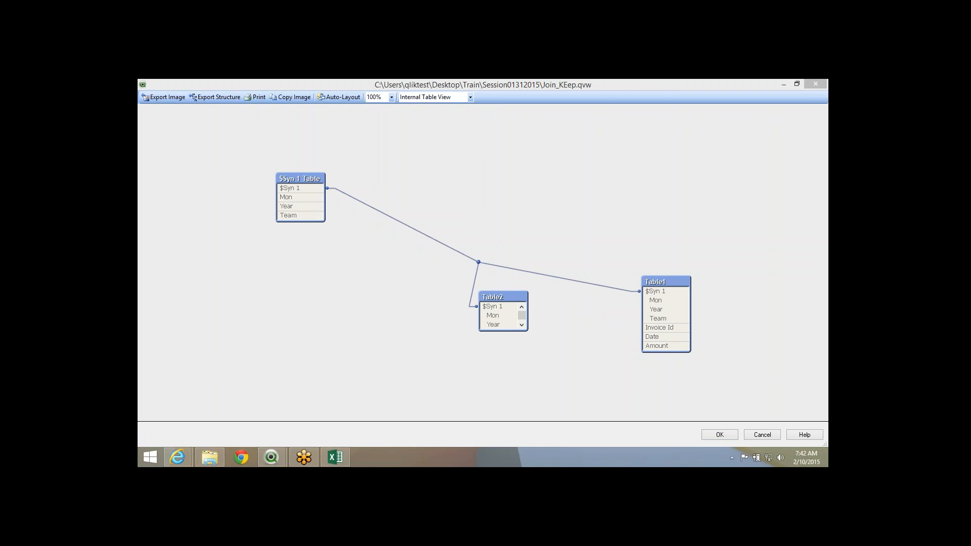
{"action": "left_click_drag", "start_coordinate": [503, 331], "coordinate": [504, 349]}
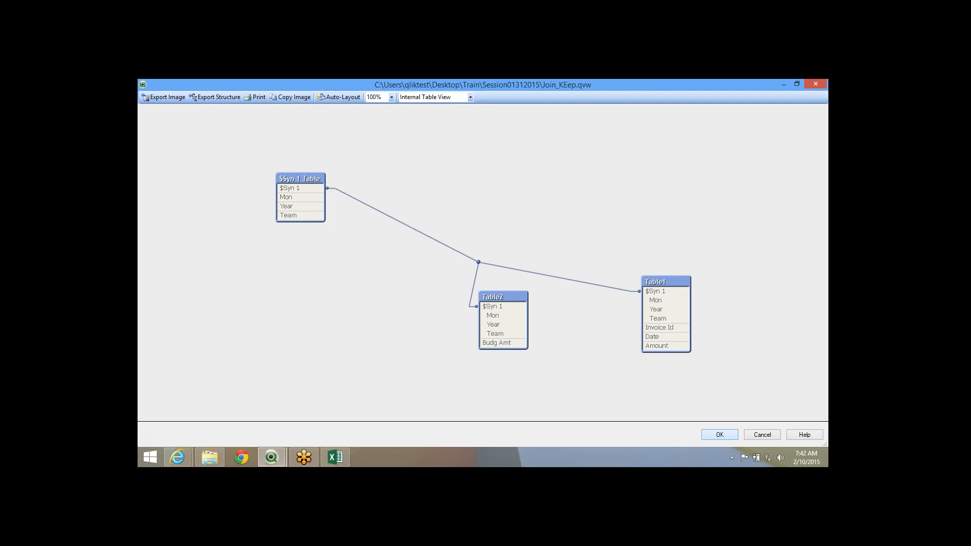
{"action": "left_click", "coordinate": [720, 435]}
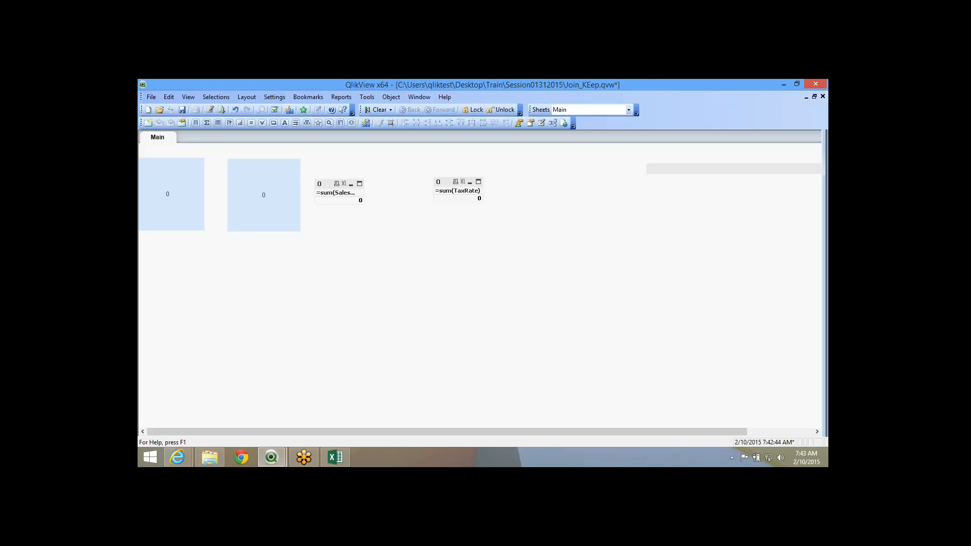
Create a new straight table chart on the Main sheet with Team, Year and Mon as its dimensions.
{"action": "right_click", "coordinate": [268, 279]}
{"action": "mouse_move", "coordinate": [320, 309]}
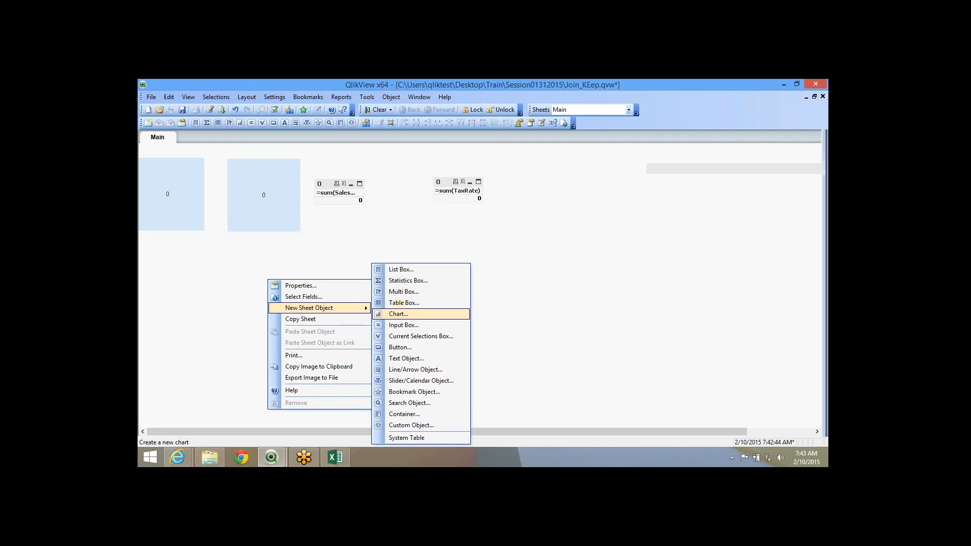
{"action": "key", "text": "Return"}
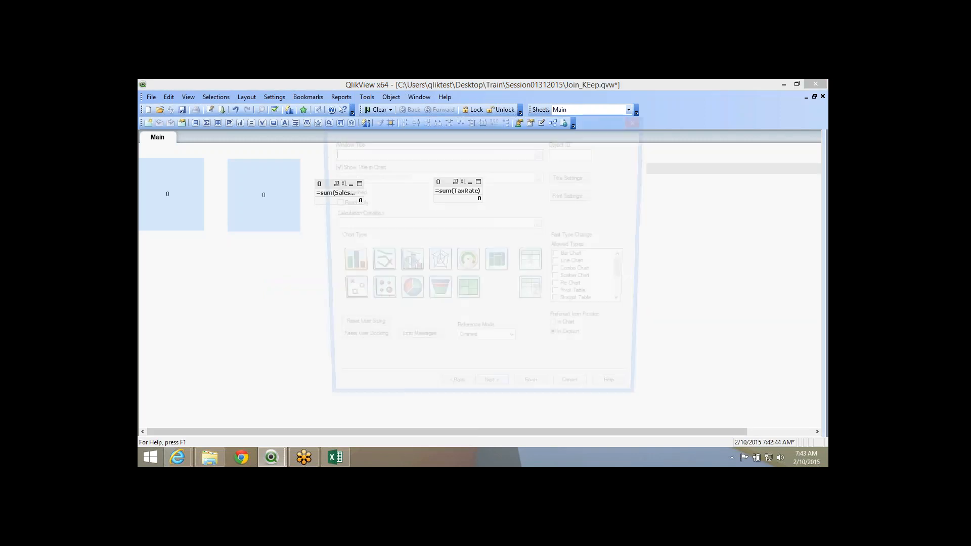
{"action": "left_click", "coordinate": [534, 293]}
{"action": "left_click", "coordinate": [493, 397]}
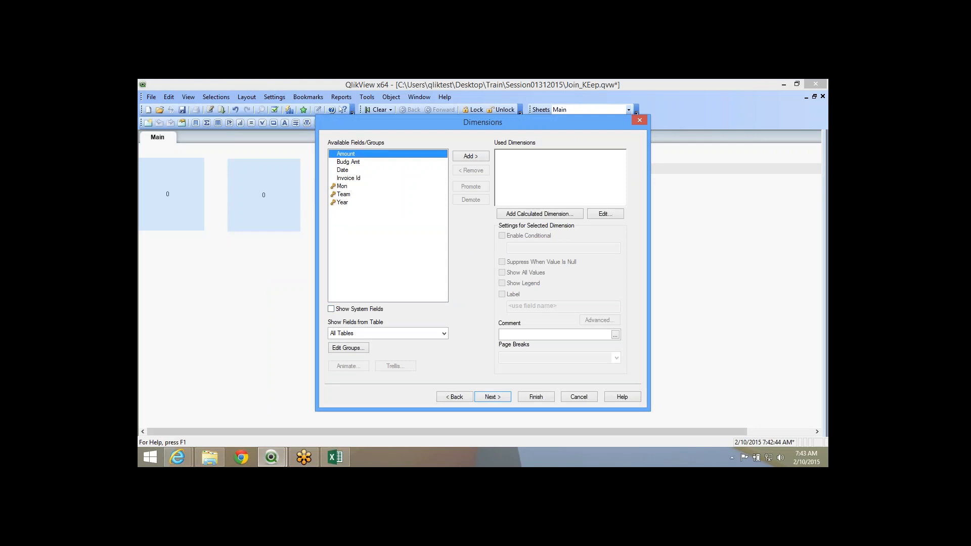
{"action": "left_click", "coordinate": [342, 202]}
{"action": "left_click", "coordinate": [344, 194]}
{"action": "left_click", "coordinate": [471, 156]}
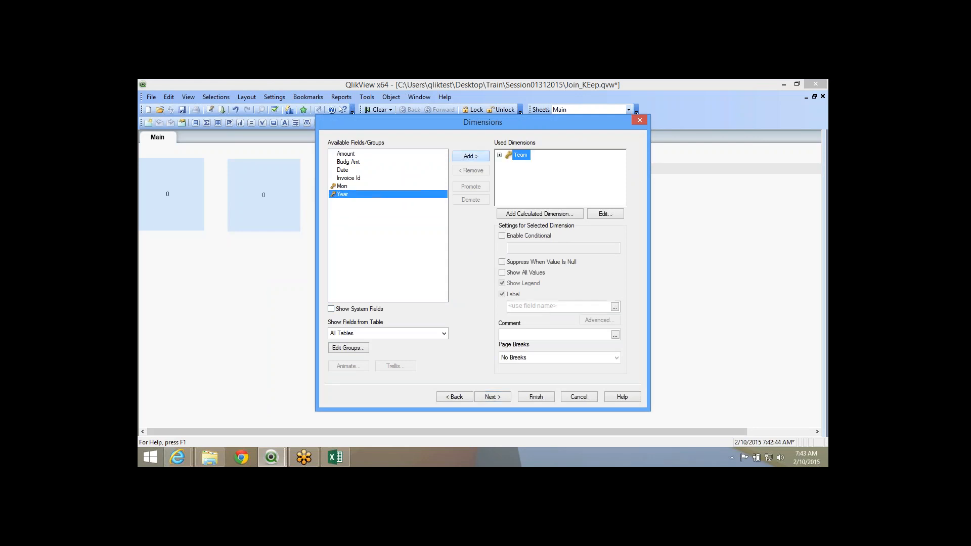
{"action": "left_click", "coordinate": [471, 156]}
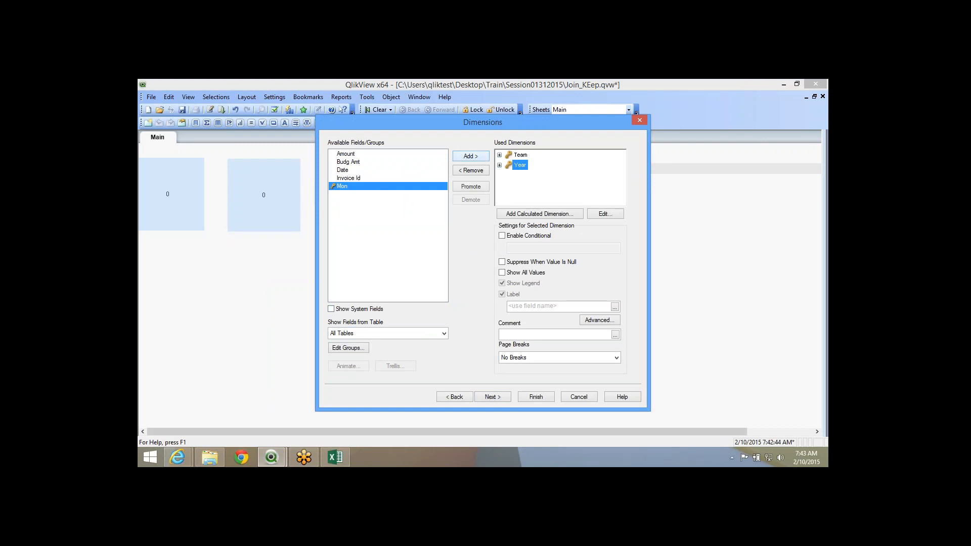
{"action": "left_click", "coordinate": [471, 156]}
{"action": "left_click", "coordinate": [492, 397]}
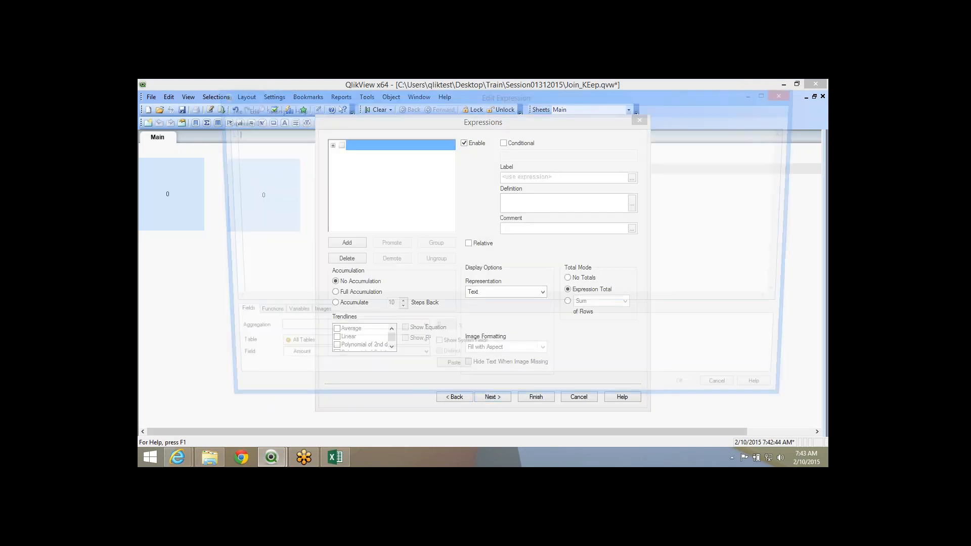
Define the chart's expression as =sum(Amount) and finish the chart.
{"action": "type", "text": "=sum(Amount)"}
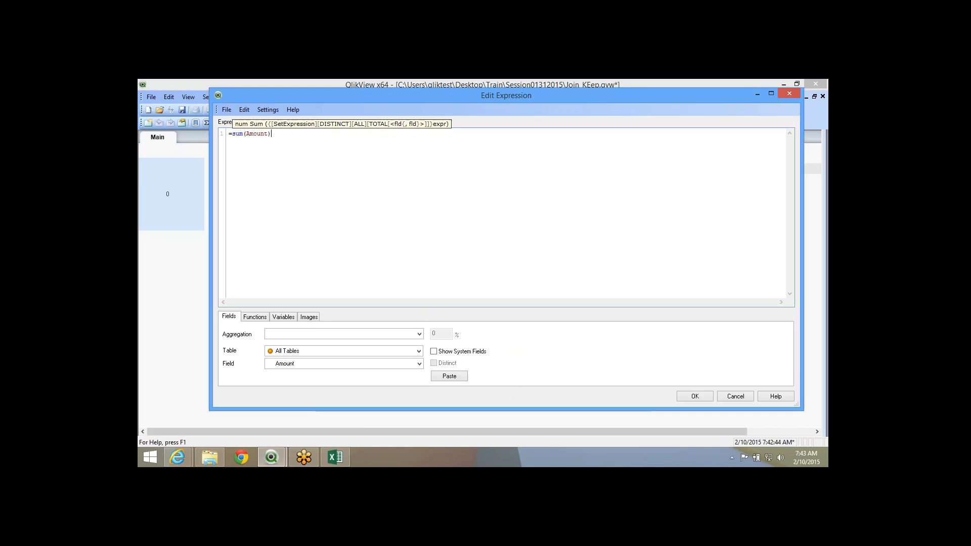
{"action": "left_click", "coordinate": [695, 396]}
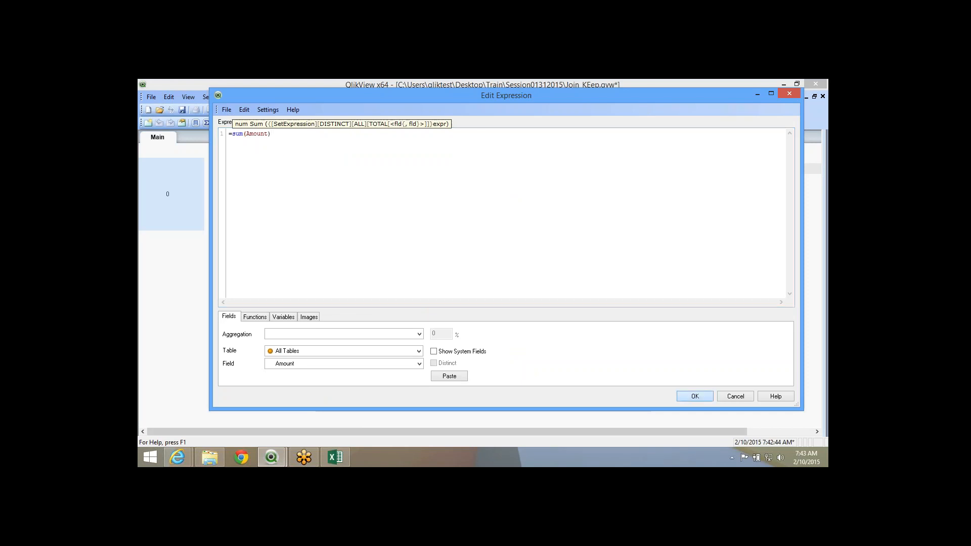
{"action": "left_click", "coordinate": [537, 397]}
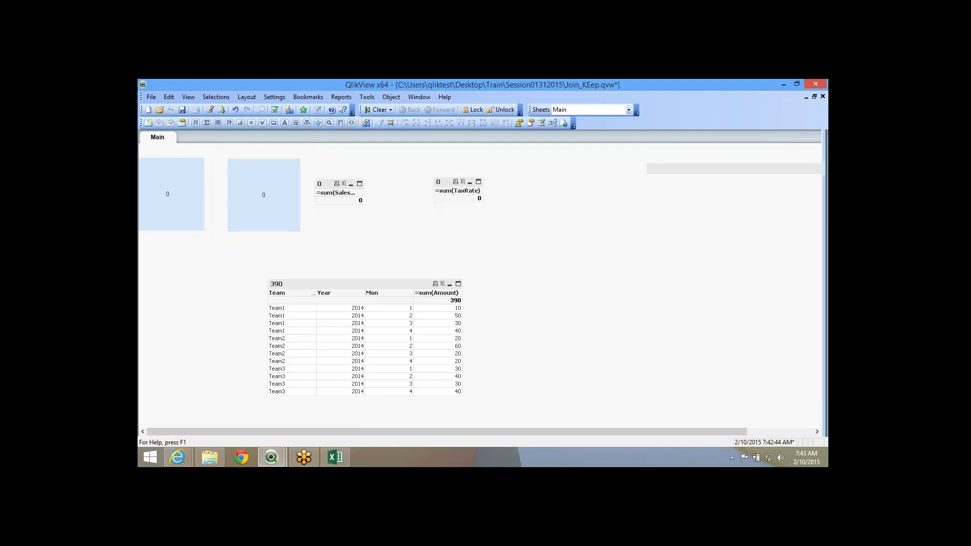
Remove the Mon dimension from the new straight table, keeping Team and Year.
{"action": "left_click", "coordinate": [354, 285]}
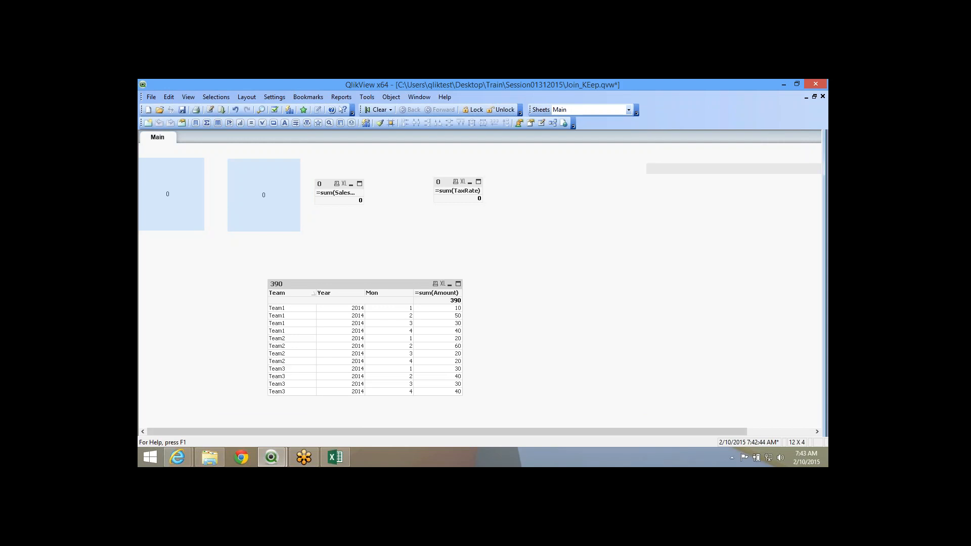
{"action": "right_click", "coordinate": [360, 286]}
{"action": "left_click", "coordinate": [392, 127]}
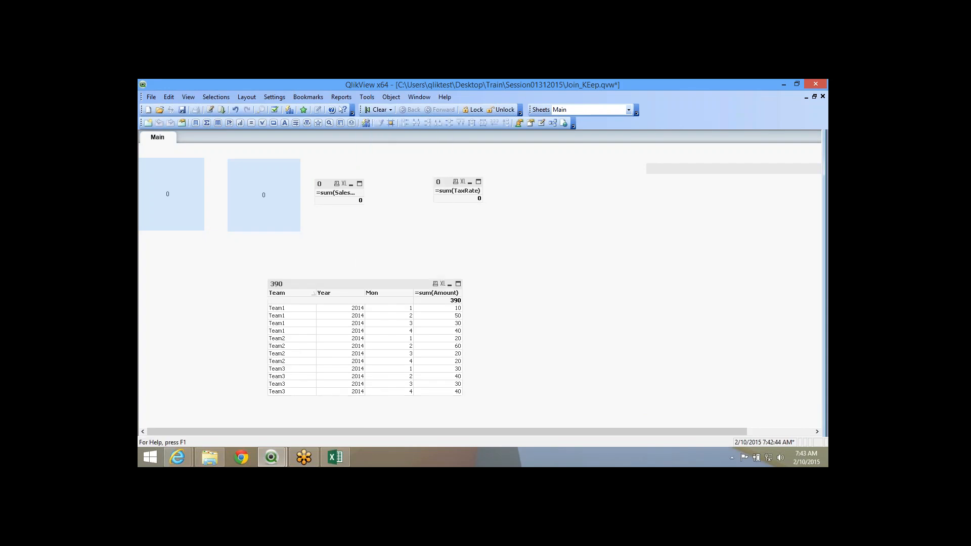
{"action": "right_click", "coordinate": [400, 309]}
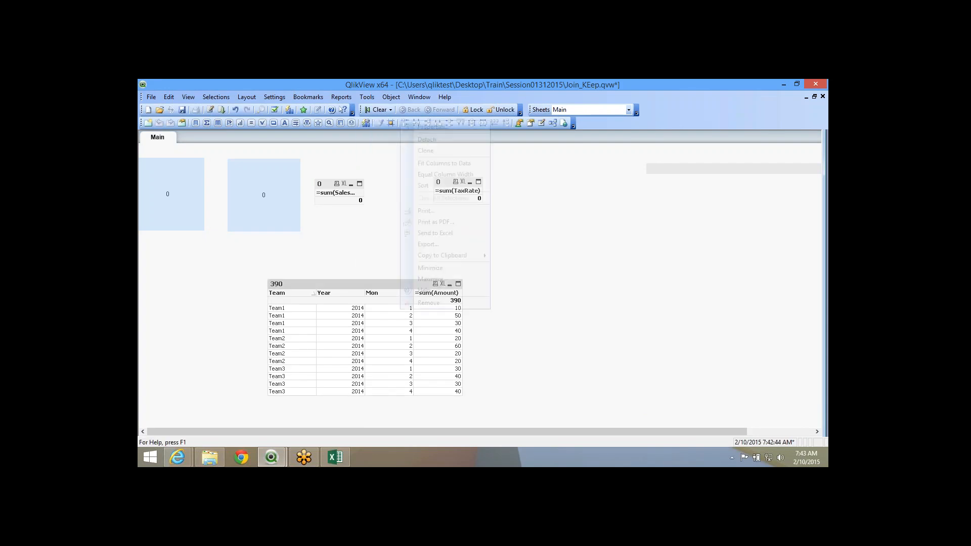
{"action": "left_click", "coordinate": [432, 127]}
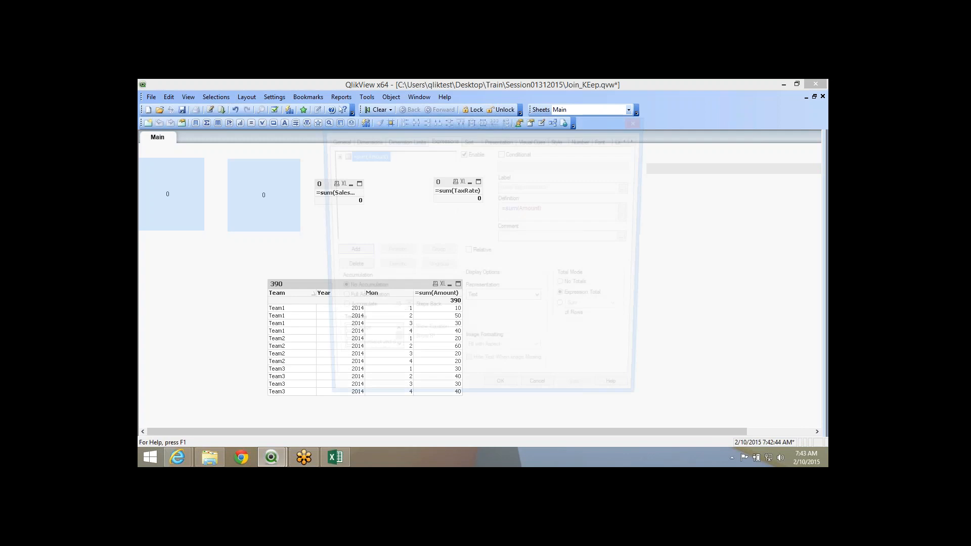
{"action": "left_click", "coordinate": [365, 140]}
{"action": "left_click", "coordinate": [518, 184]}
{"action": "left_click", "coordinate": [470, 180]}
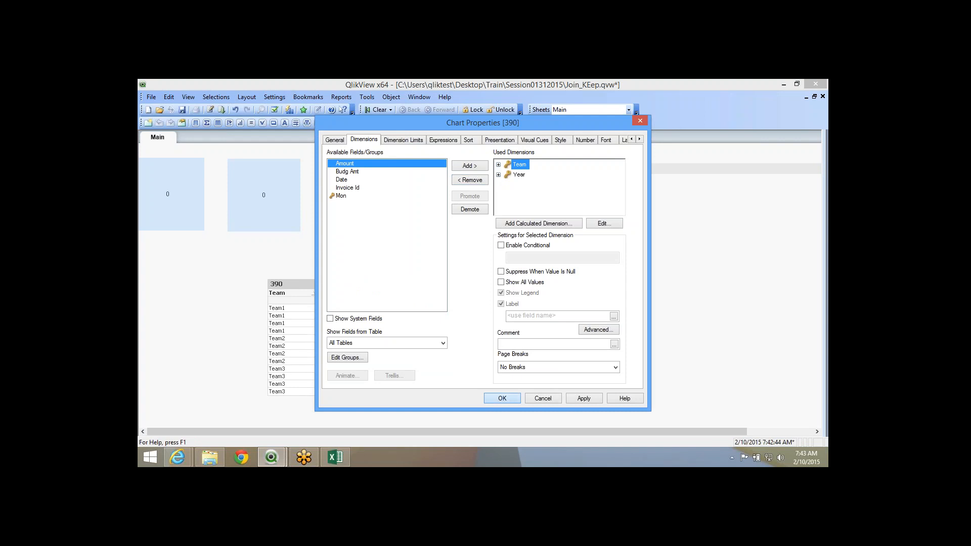
{"action": "left_click", "coordinate": [503, 398]}
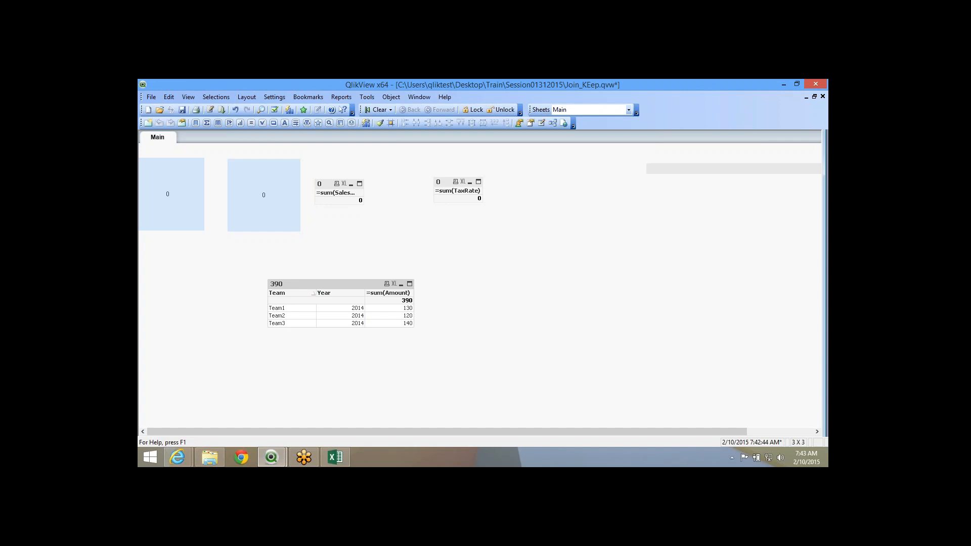
Add a second expression, sum([Budg Amt]), to the team and year straight table.
{"action": "right_click", "coordinate": [363, 290]}
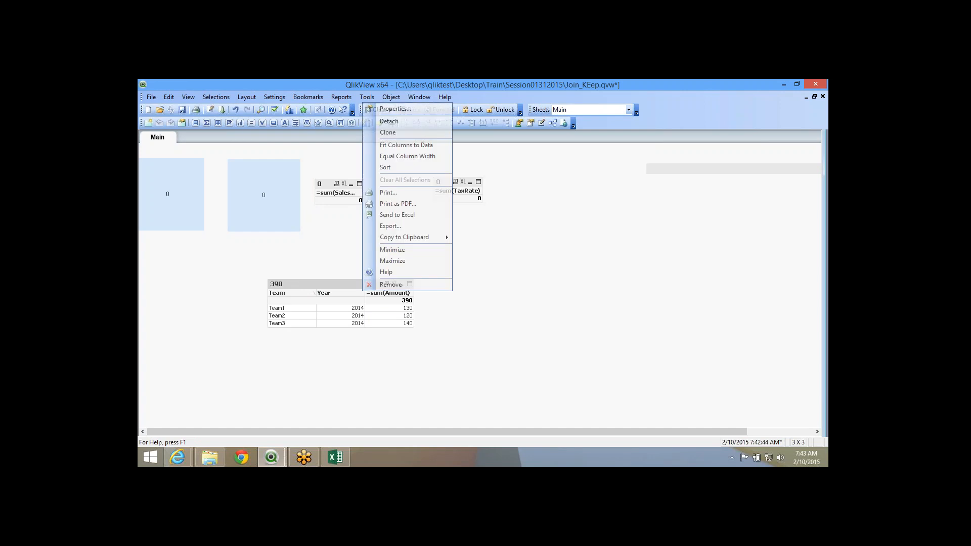
{"action": "left_click", "coordinate": [392, 107]}
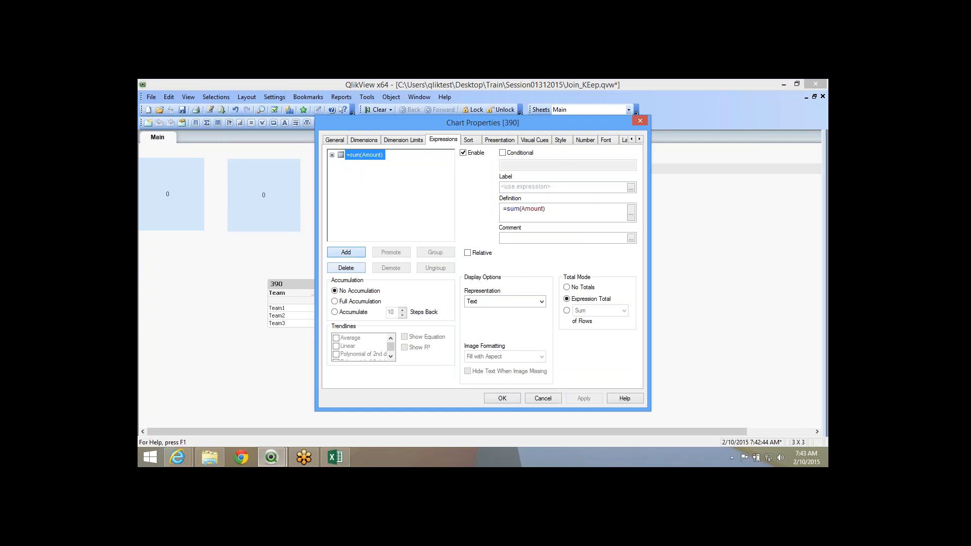
{"action": "left_click", "coordinate": [346, 252]}
{"action": "type", "text": "sum("}
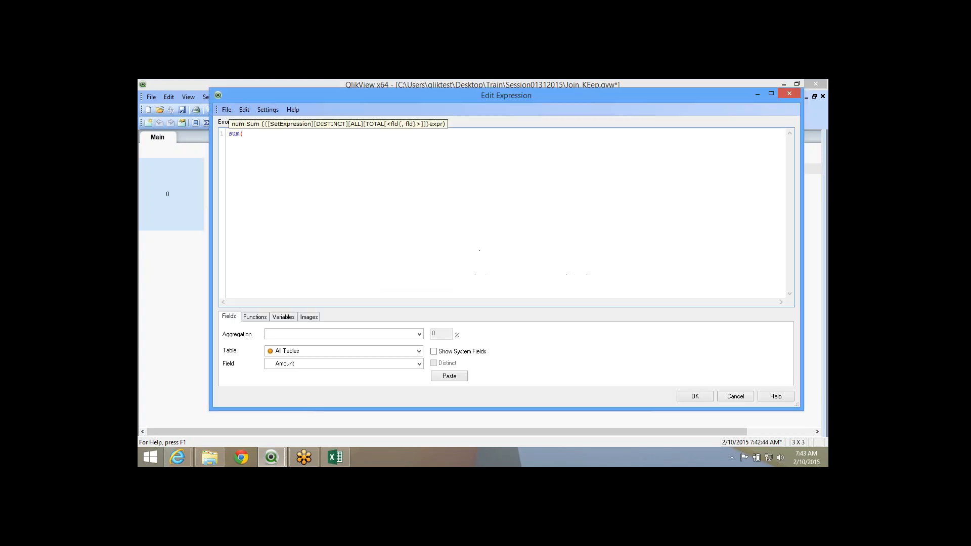
{"action": "type", "text": "Budg"}
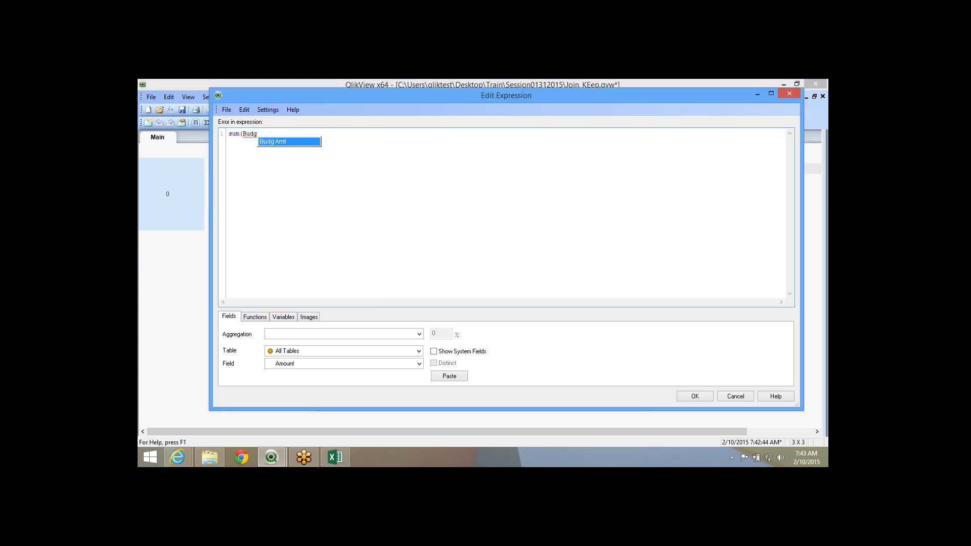
{"action": "key", "text": "Return"}
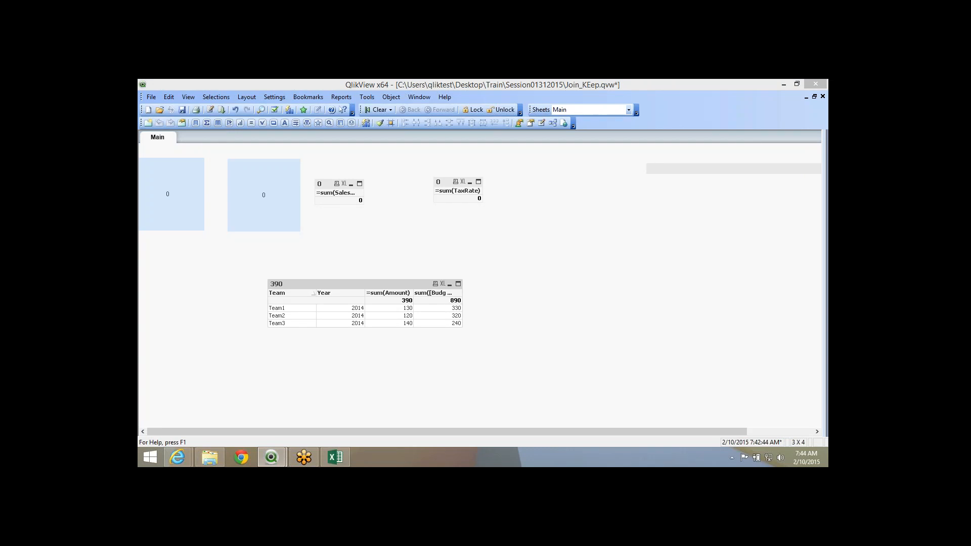
Open the load script and delete two blank lines above the Table2 label.
{"action": "left_click", "coordinate": [210, 109]}
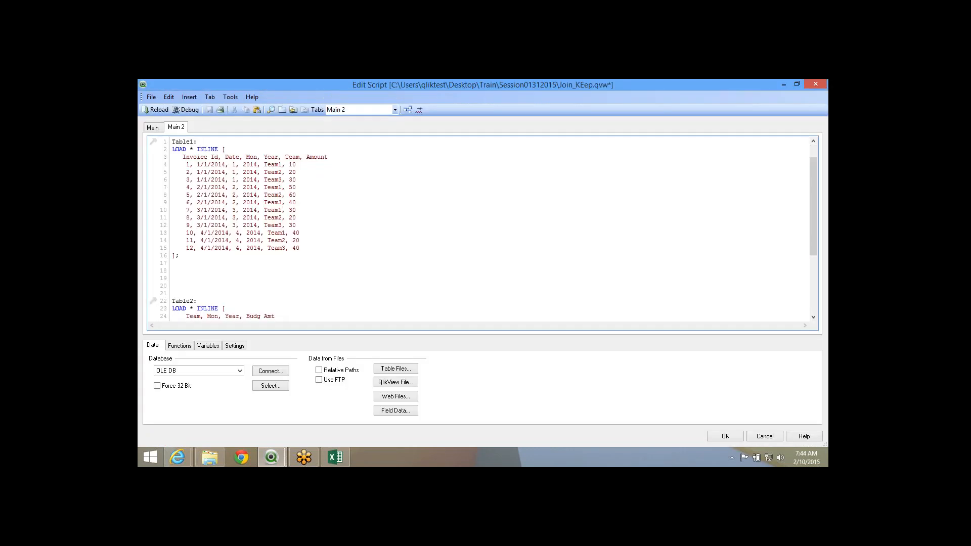
{"action": "scroll", "coordinate": [481, 228], "scroll_direction": "down", "scroll_amount": 3}
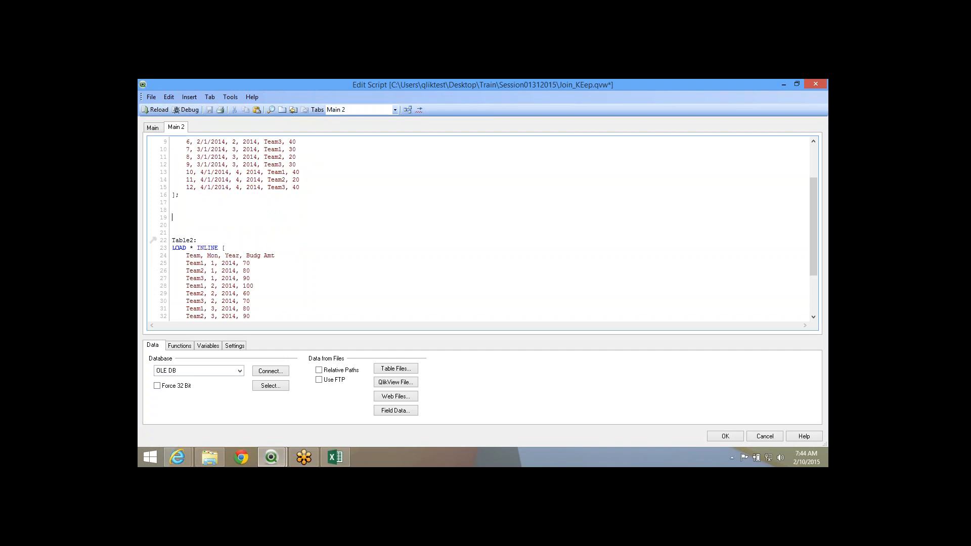
{"action": "key", "text": "Delete"}
{"action": "key", "text": "Delete"}
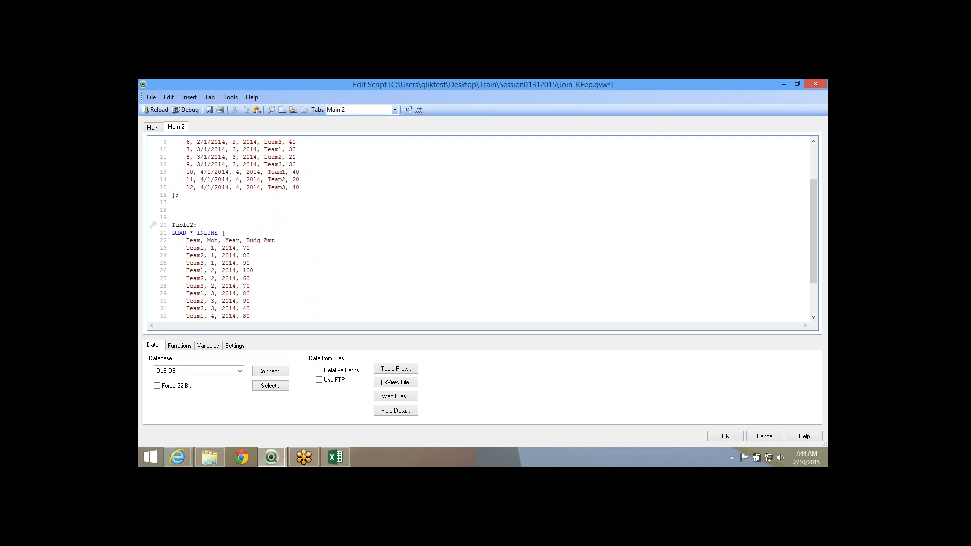
Examine the Team, Mon and Year fields in Table1's header line of the script.
{"action": "scroll", "coordinate": [481, 228], "scroll_direction": "up", "scroll_amount": 3}
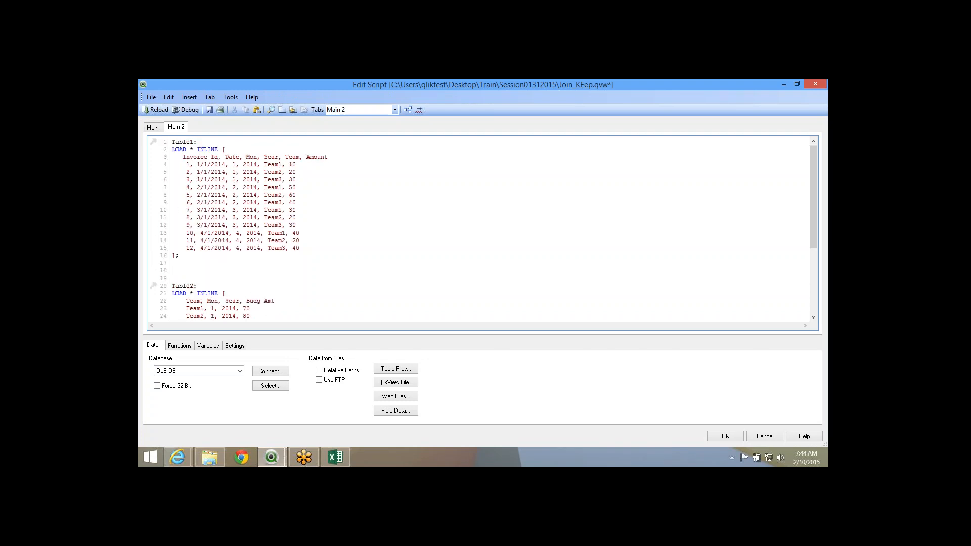
{"action": "double_click", "coordinate": [293, 157]}
{"action": "double_click", "coordinate": [251, 157]}
{"action": "left_click", "coordinate": [257, 156]}
{"action": "double_click", "coordinate": [280, 157]}
Replace the Table2 label in the script with the prefix Concatenate (Table1).
{"action": "left_click_drag", "start_coordinate": [197, 286], "coordinate": [173, 278]}
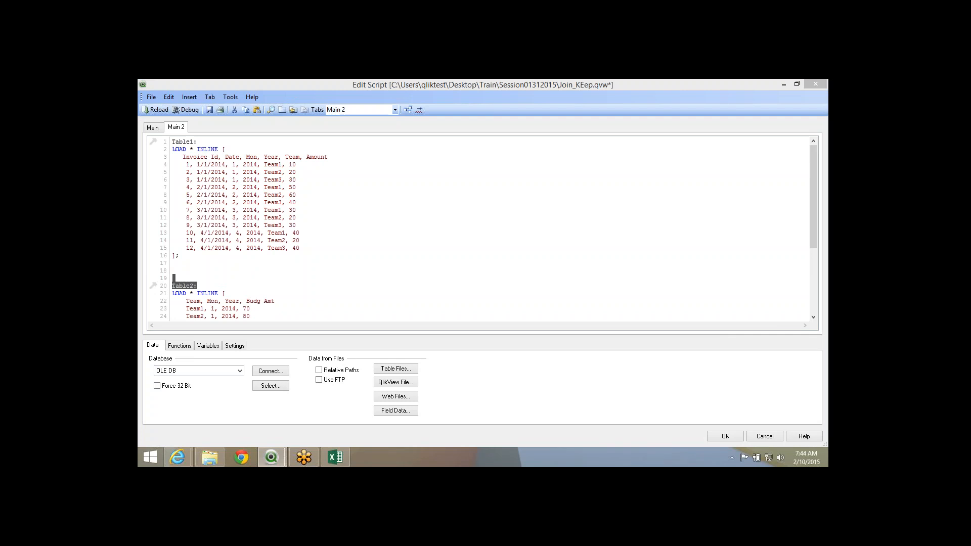
{"action": "left_click", "coordinate": [202, 278]}
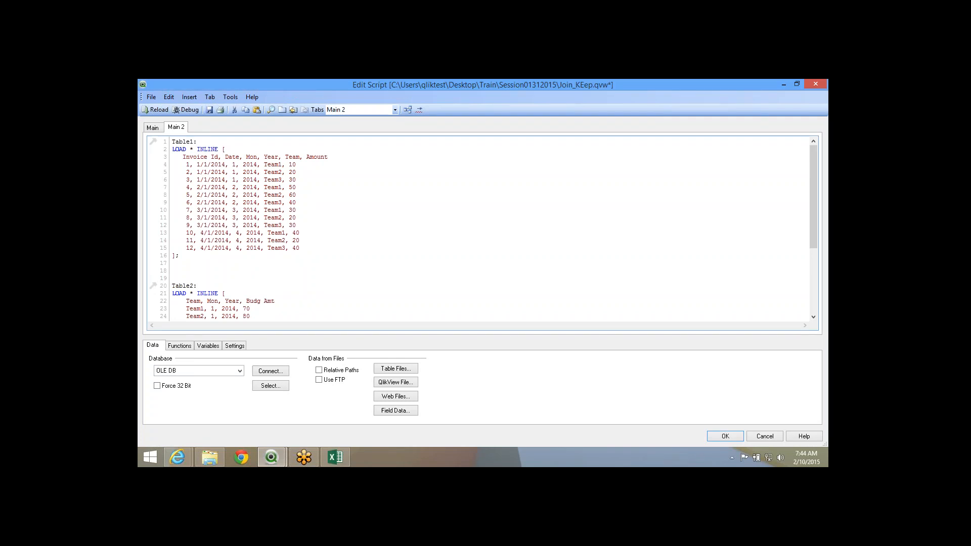
{"action": "left_click_drag", "start_coordinate": [172, 286], "coordinate": [198, 286]}
{"action": "type", "text": "Concatenate ("}
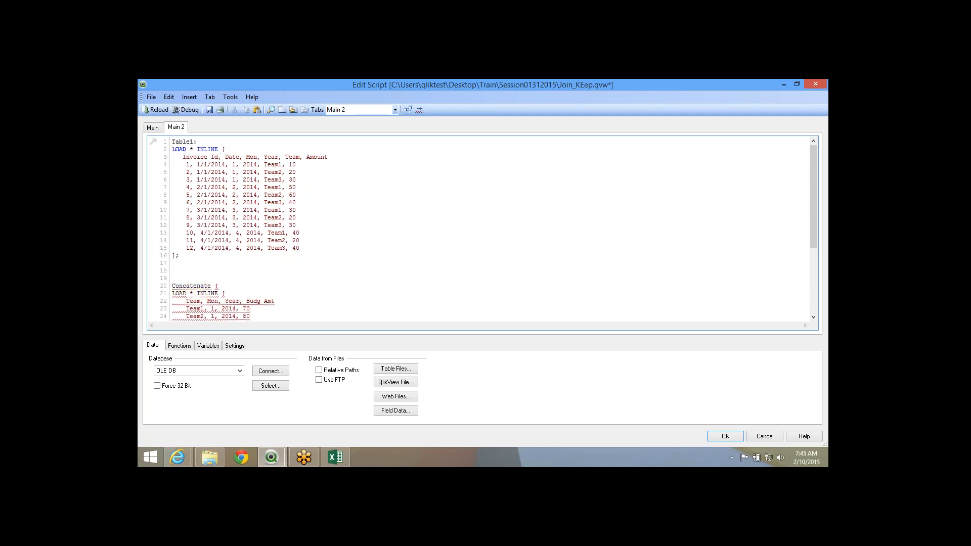
{"action": "double_click", "coordinate": [179, 142]}
{"action": "key", "text": "ctrl+c"}
{"action": "left_click", "coordinate": [219, 286]}
{"action": "key", "text": "ctrl+v"}
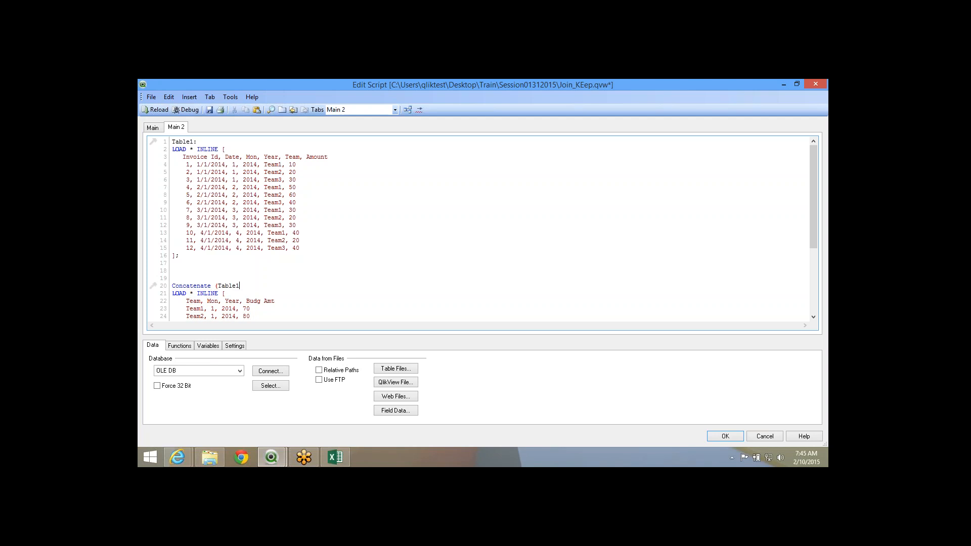
Save and reload the concatenated script, dismissing the execution progress and the sheet properties.
{"action": "left_click", "coordinate": [209, 109]}
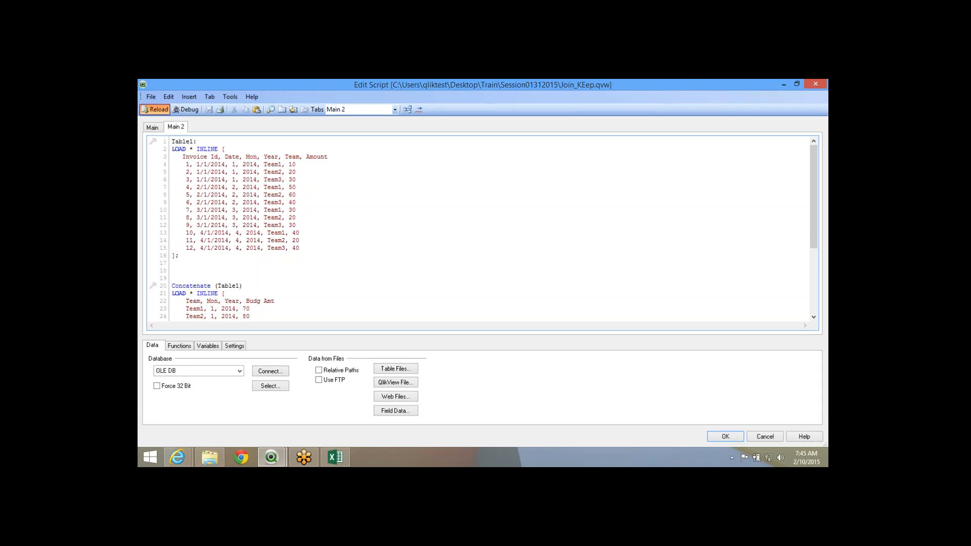
{"action": "left_click", "coordinate": [155, 110]}
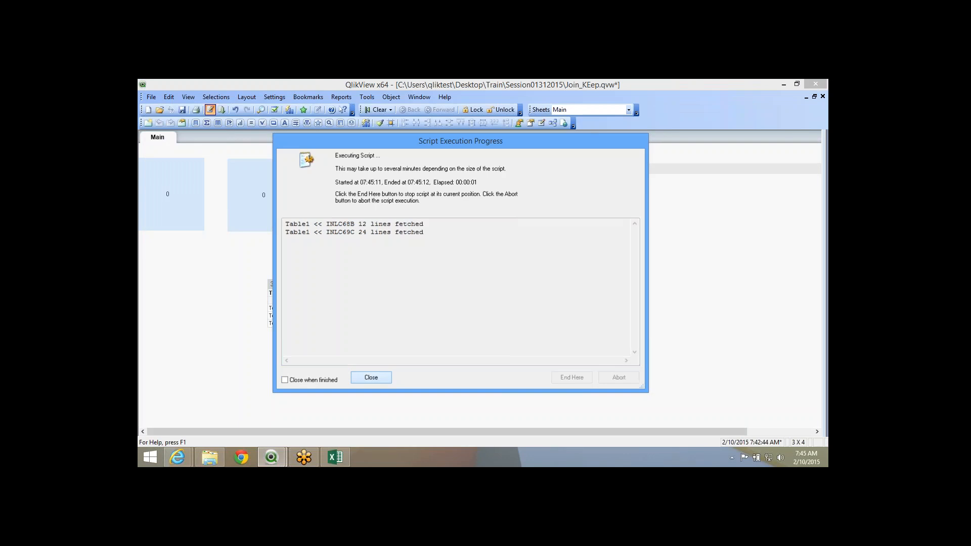
{"action": "key", "text": "Return"}
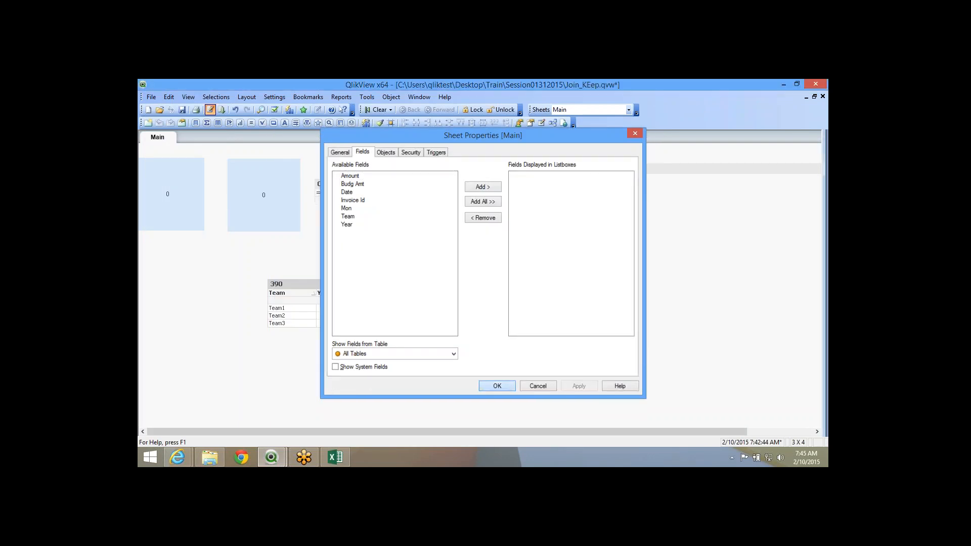
{"action": "key", "text": "Return"}
Open the table viewer and preview Table1's records to examine how the transaction and budget rows were combined.
{"action": "left_click", "coordinate": [553, 123]}
{"action": "left_click", "coordinate": [483, 232]}
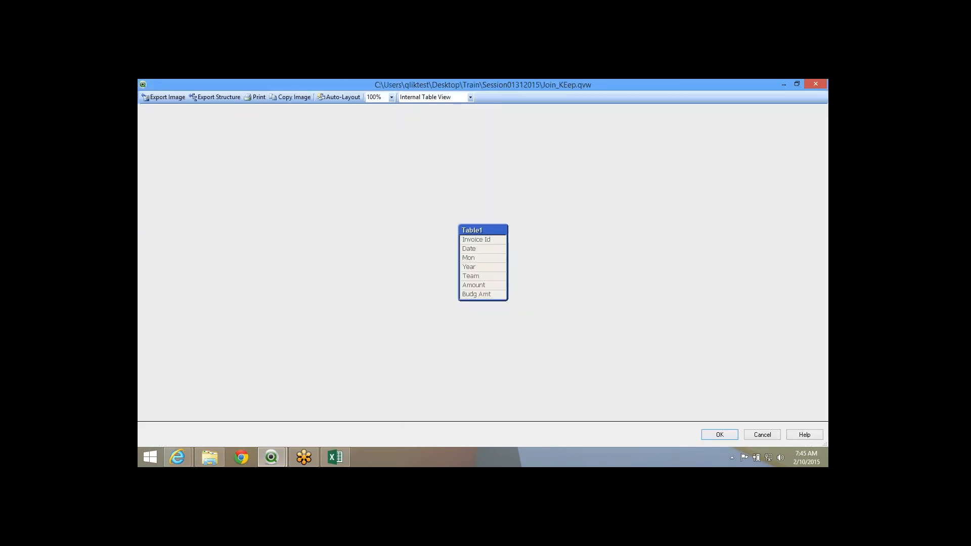
{"action": "right_click", "coordinate": [482, 231]}
{"action": "left_click", "coordinate": [510, 238]}
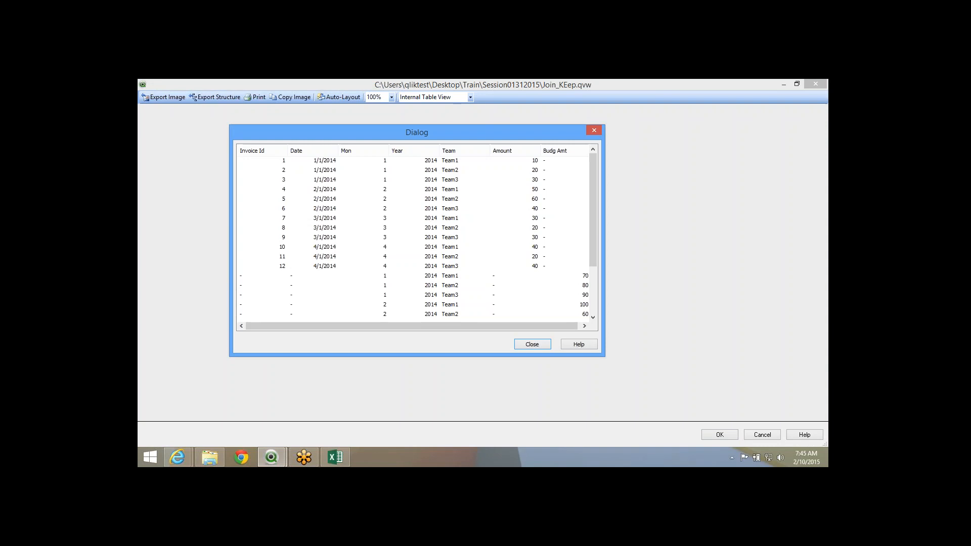
{"action": "left_click_drag", "start_coordinate": [412, 326], "coordinate": [414, 327]}
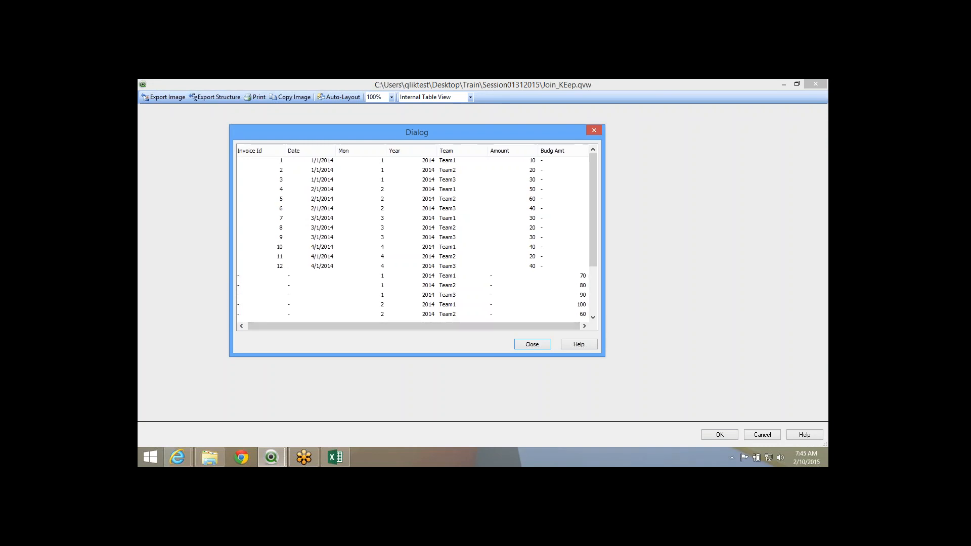
{"action": "left_click", "coordinate": [413, 161]}
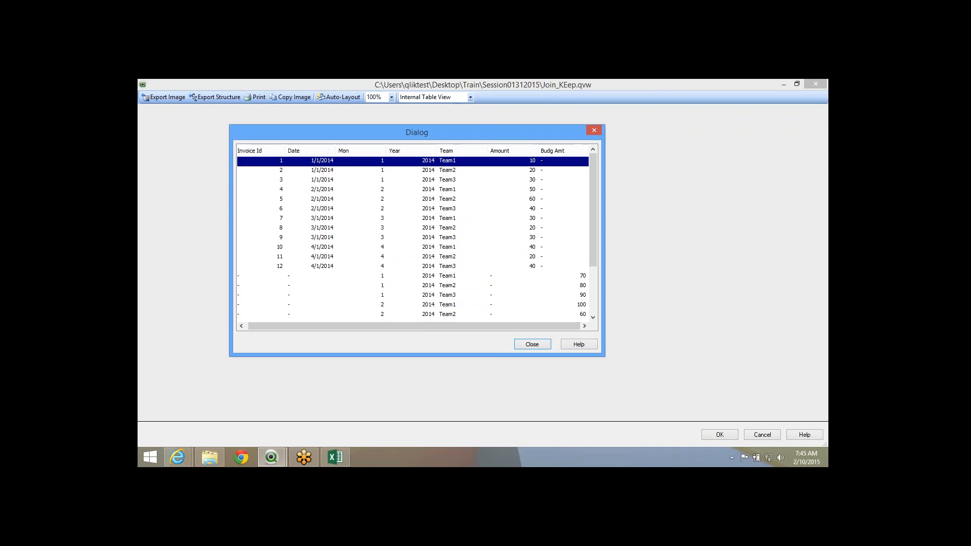
Examine the transaction rows and the appended budget rows in the Table1 preview, and close the preview and table viewer.
{"action": "left_click", "coordinate": [413, 266], "text": "shift"}
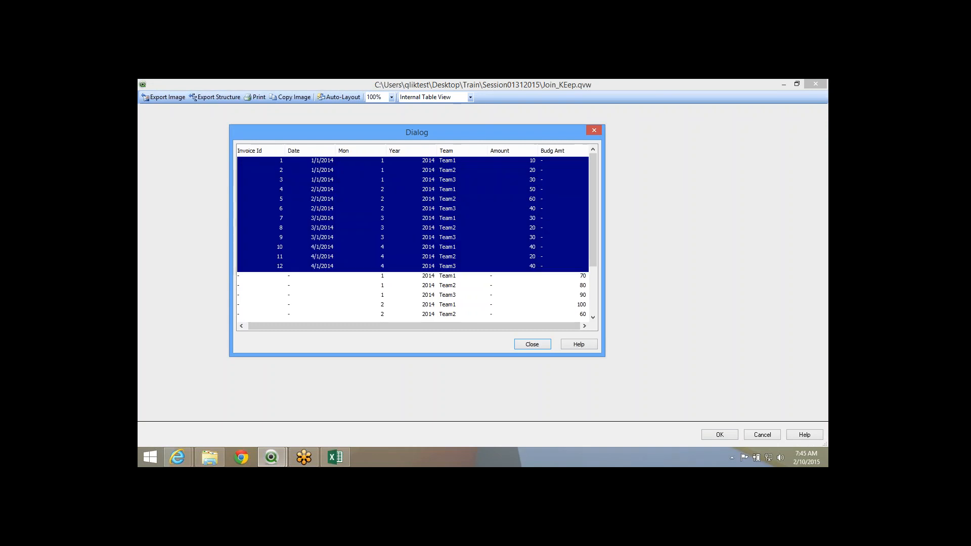
{"action": "left_click", "coordinate": [413, 276]}
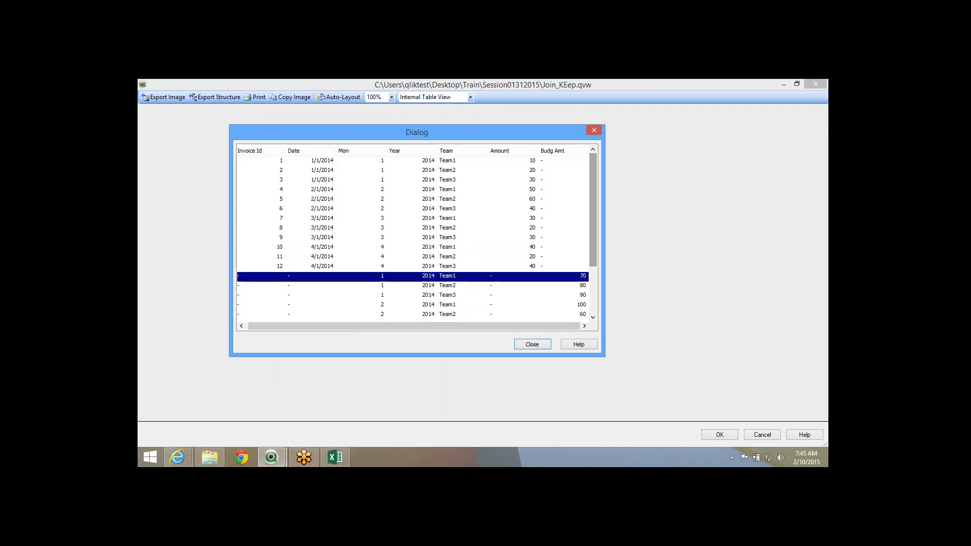
{"action": "left_click_drag", "start_coordinate": [593, 210], "coordinate": [593, 256]}
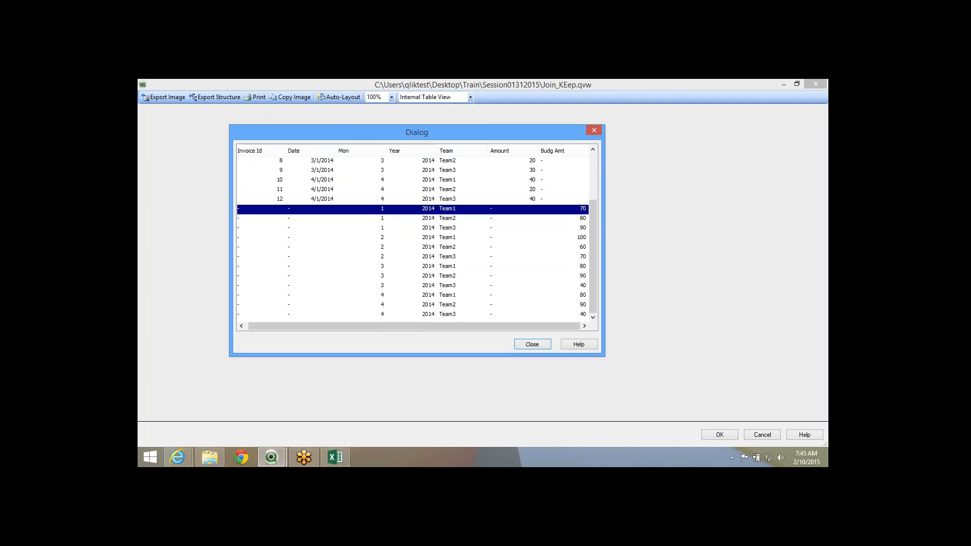
{"action": "left_click", "coordinate": [533, 345]}
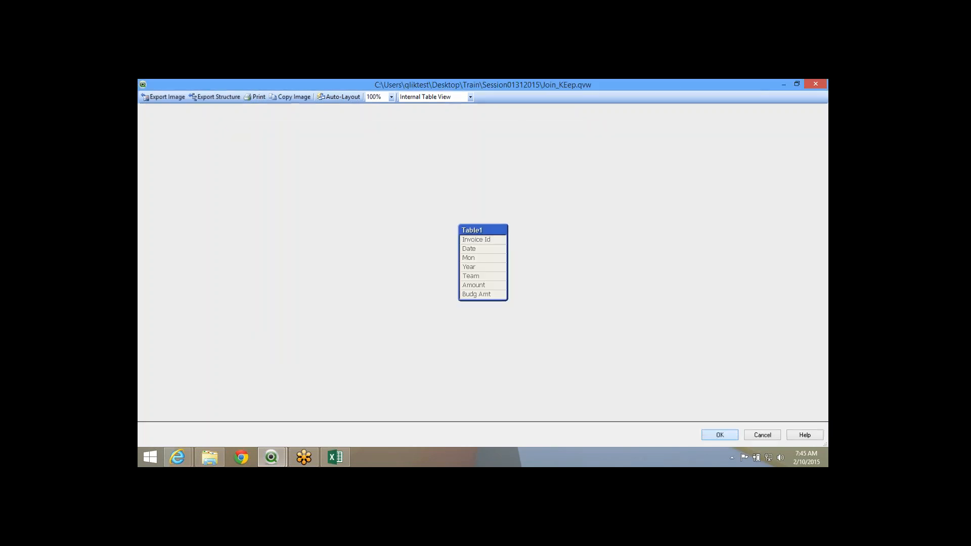
{"action": "left_click", "coordinate": [720, 435]}
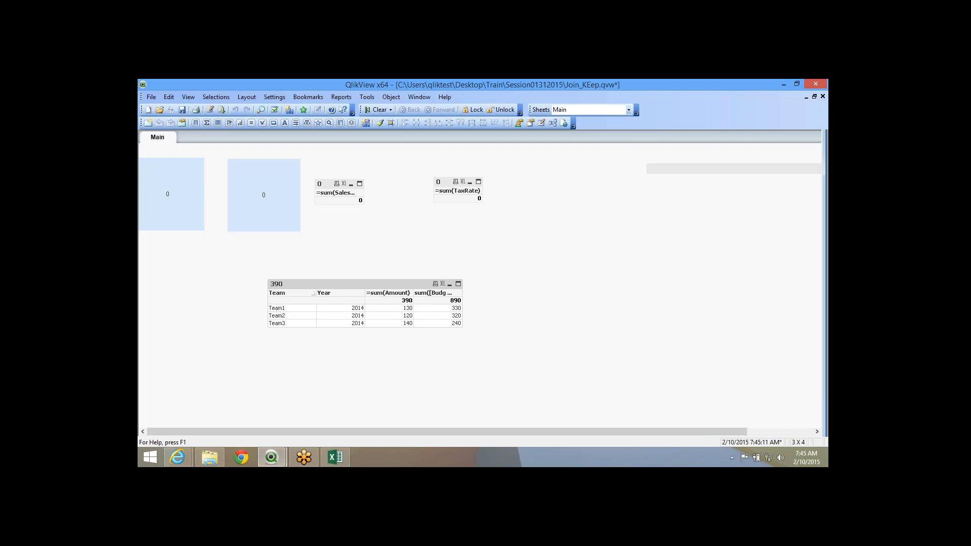
Open the load script and its table structure, preview Table1's records from the first row, and return to the script.
{"action": "left_click", "coordinate": [552, 123]}
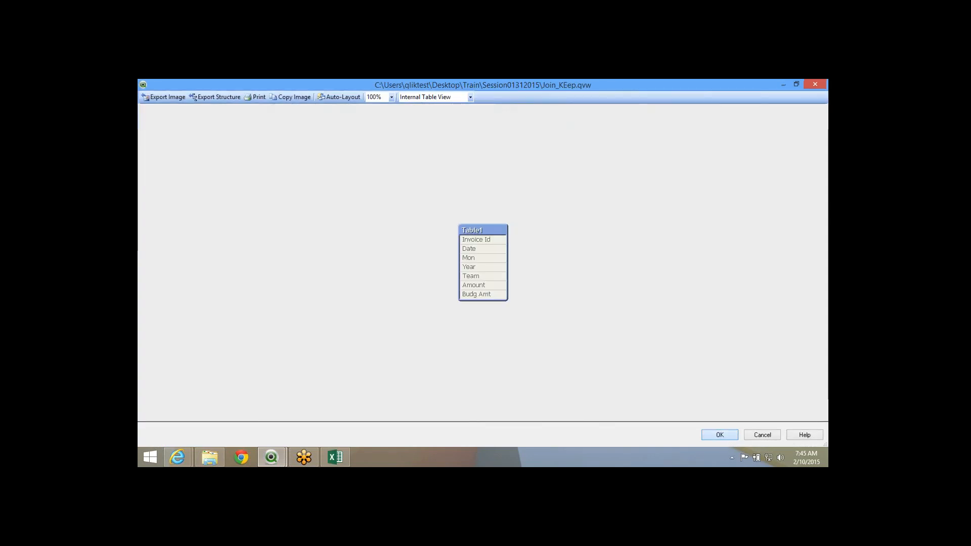
{"action": "key", "text": "Escape"}
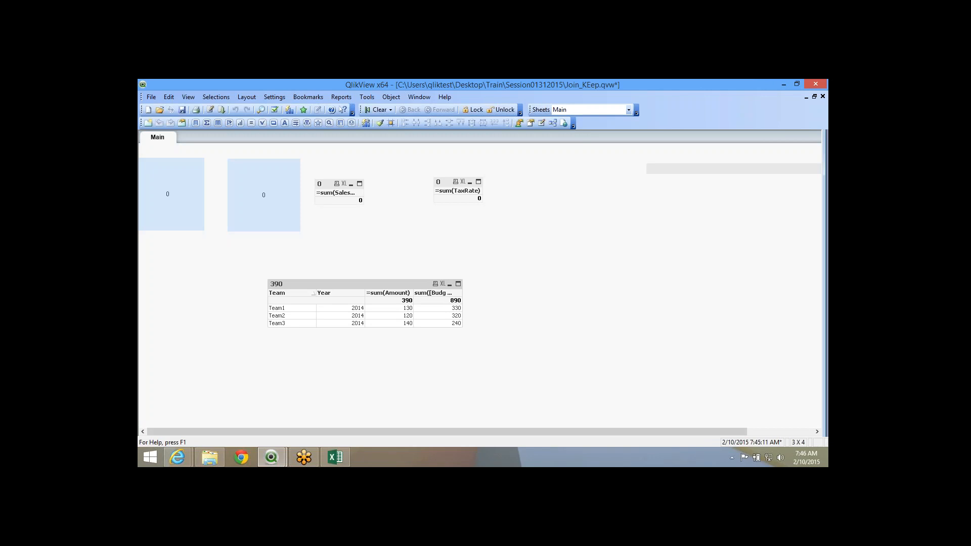
{"action": "left_click", "coordinate": [210, 110]}
{"action": "key", "text": "ctrl+t"}
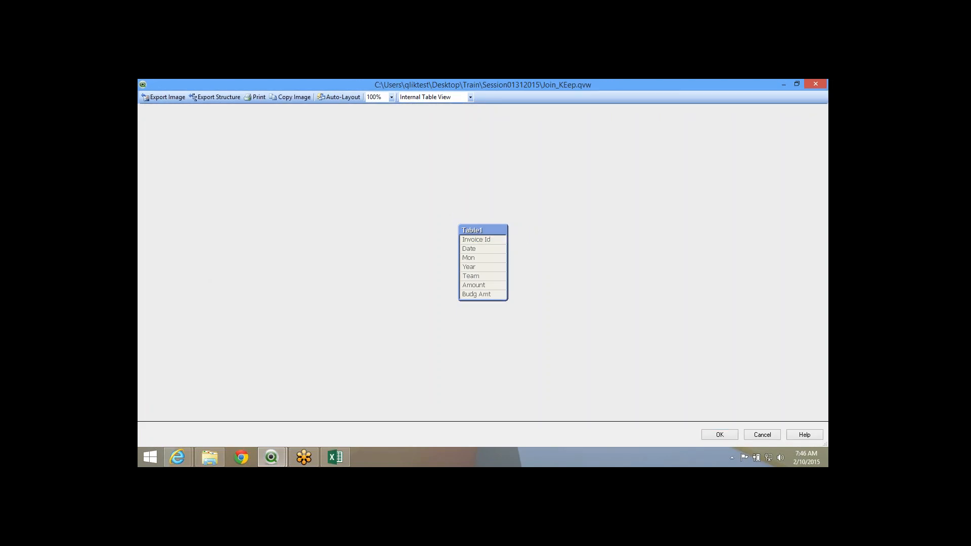
{"action": "left_click", "coordinate": [464, 257]}
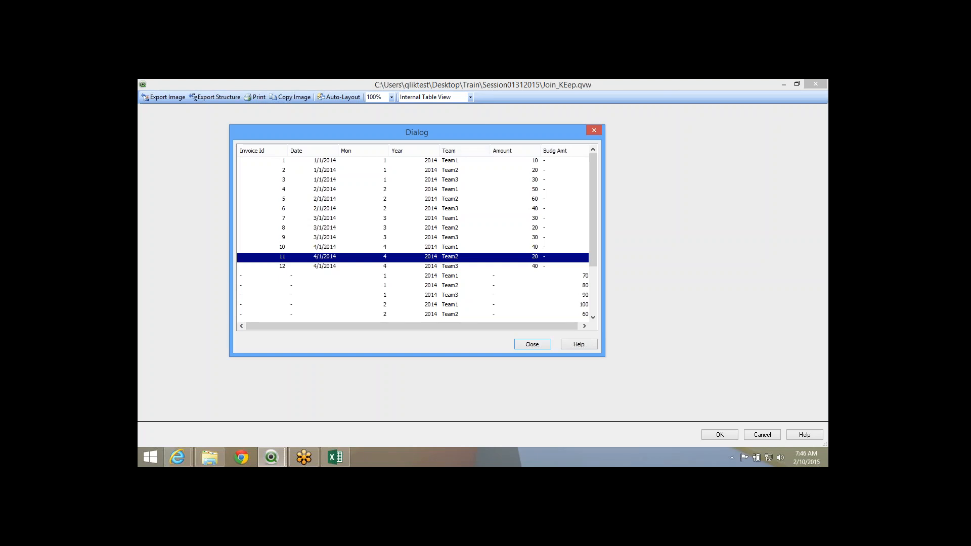
{"action": "left_click", "coordinate": [413, 160]}
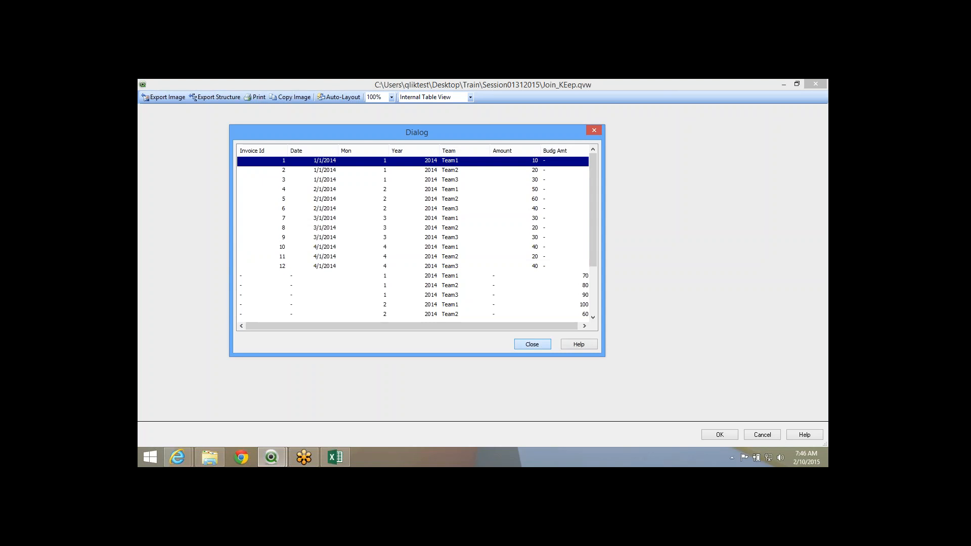
{"action": "left_click", "coordinate": [533, 344]}
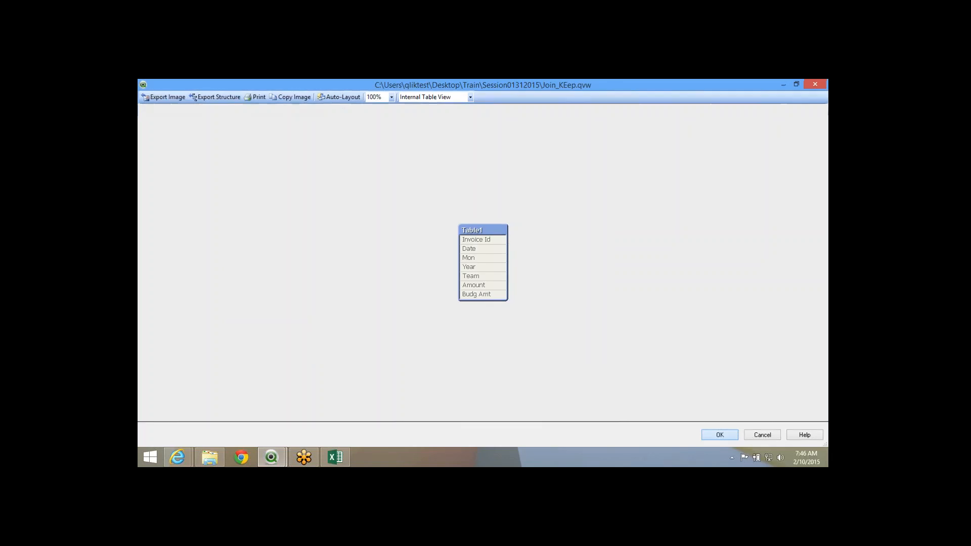
{"action": "left_click", "coordinate": [720, 435]}
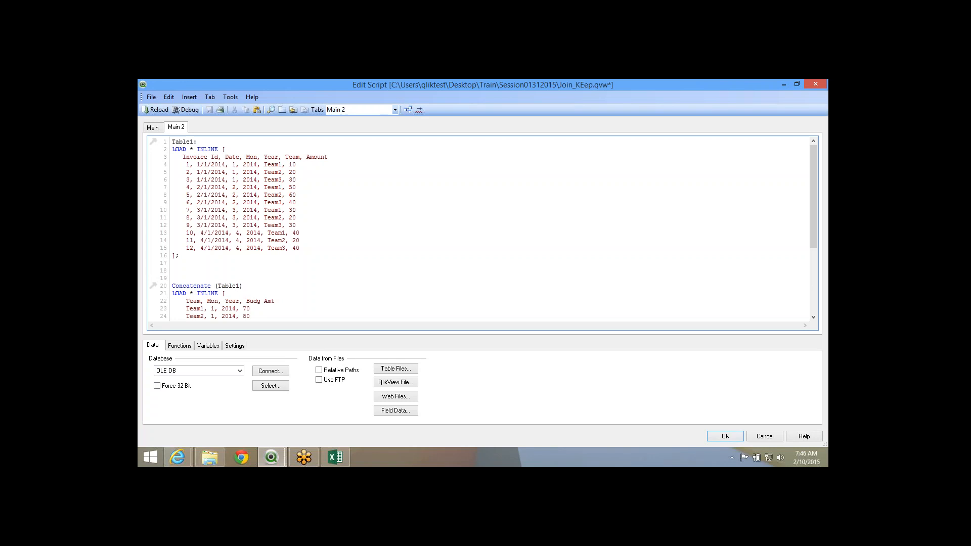
Preview Table1 from the script editor to examine the budget rows below the transactions, and return to the sheet.
{"action": "left_click", "coordinate": [408, 109]}
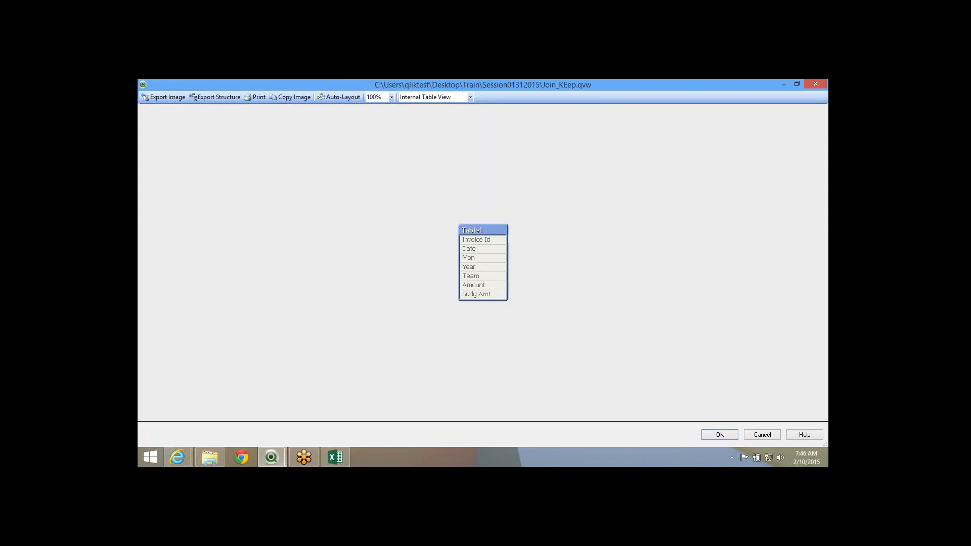
{"action": "right_click", "coordinate": [489, 231]}
{"action": "left_click", "coordinate": [510, 238]}
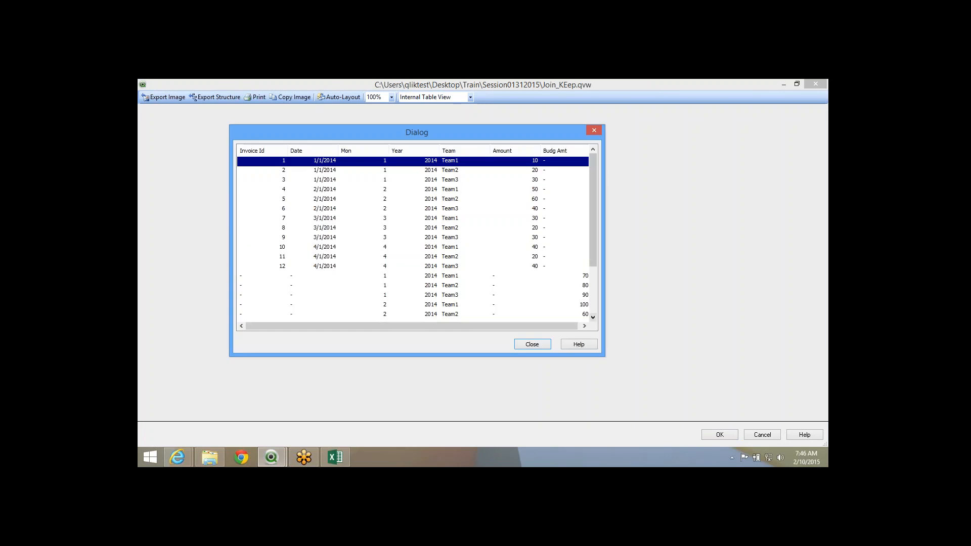
{"action": "scroll", "coordinate": [593, 227], "scroll_direction": "down", "scroll_amount": 3}
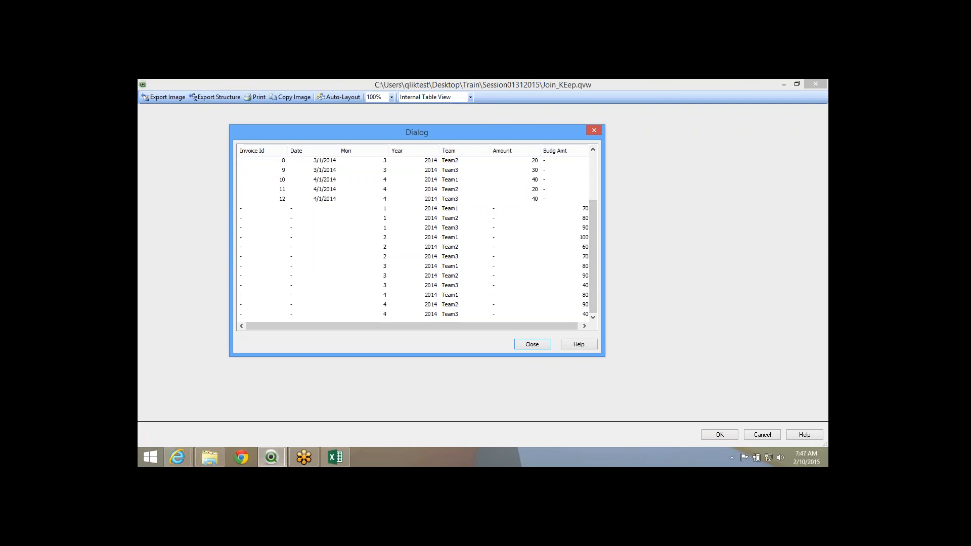
{"action": "scroll", "coordinate": [593, 228], "scroll_direction": "up", "scroll_amount": 1}
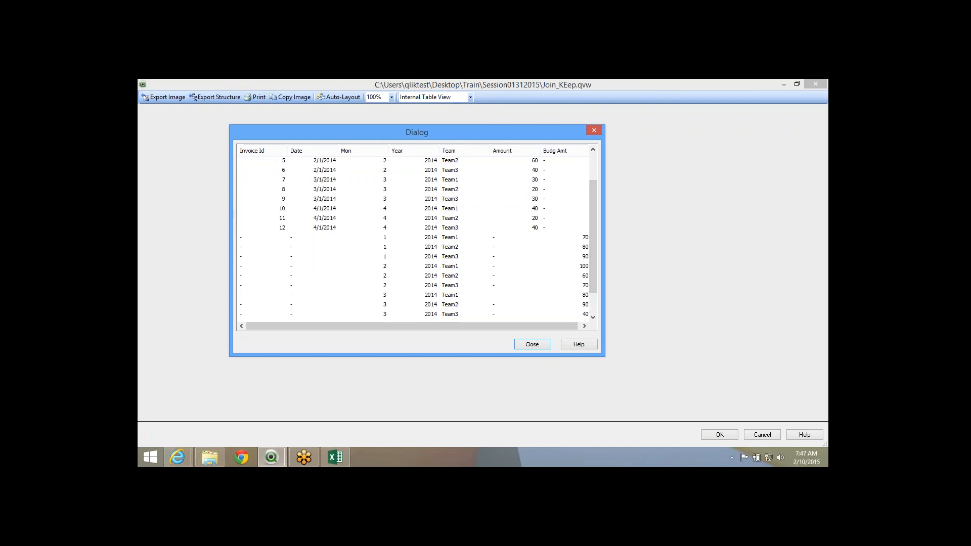
{"action": "left_click", "coordinate": [532, 344]}
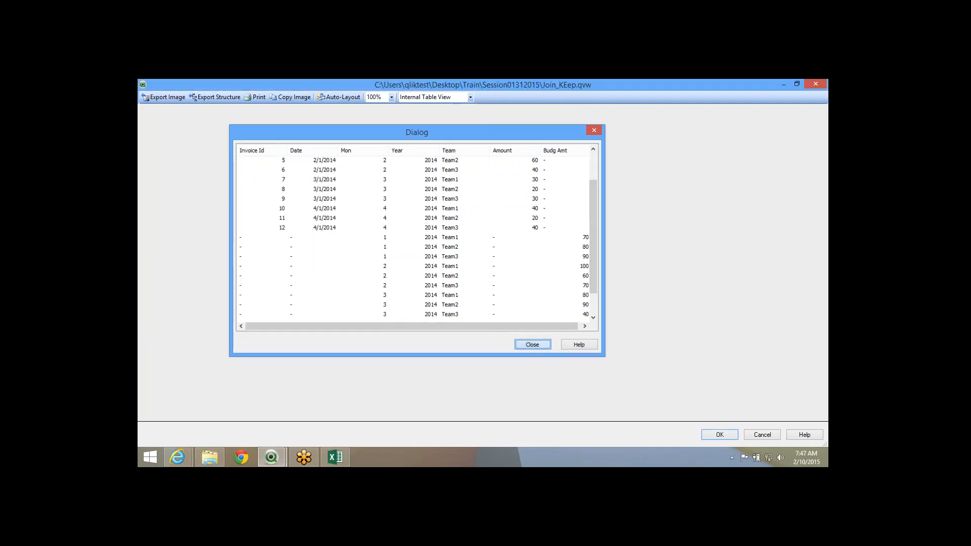
{"action": "key", "text": "Escape"}
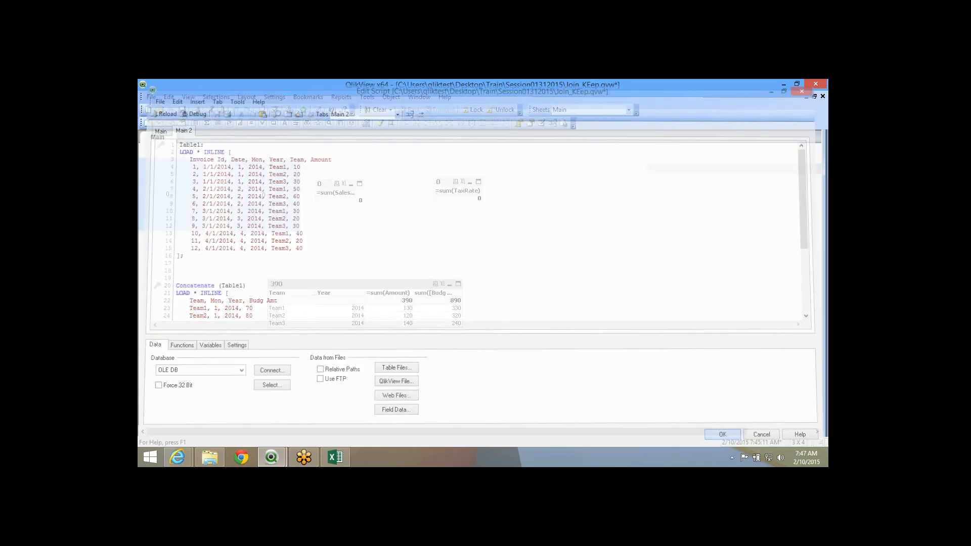
Add a Team list box to the Main sheet and test it by selecting and clearing Team1.
{"action": "right_click", "coordinate": [623, 225]}
{"action": "left_click", "coordinate": [651, 245]}
{"action": "left_click", "coordinate": [348, 217]}
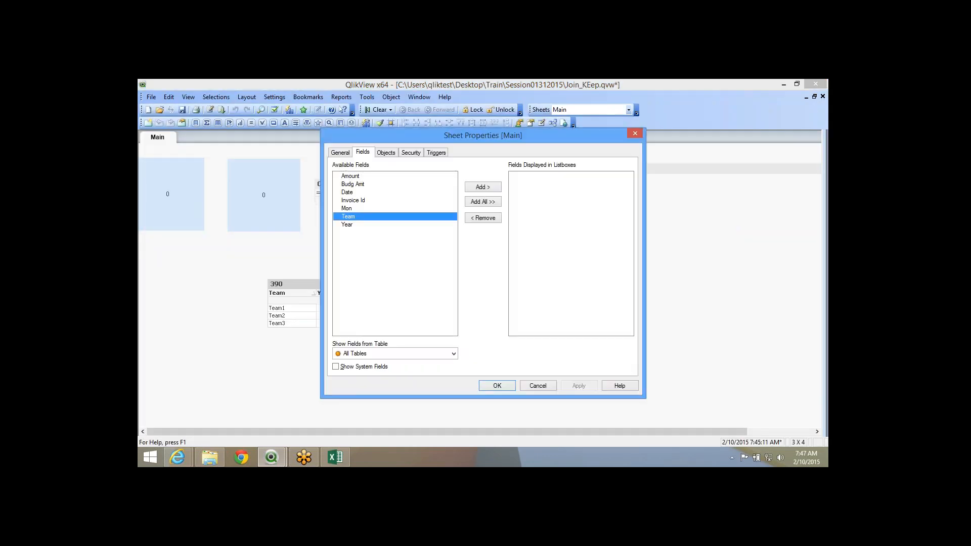
{"action": "left_click", "coordinate": [483, 187]}
{"action": "left_click", "coordinate": [579, 387]}
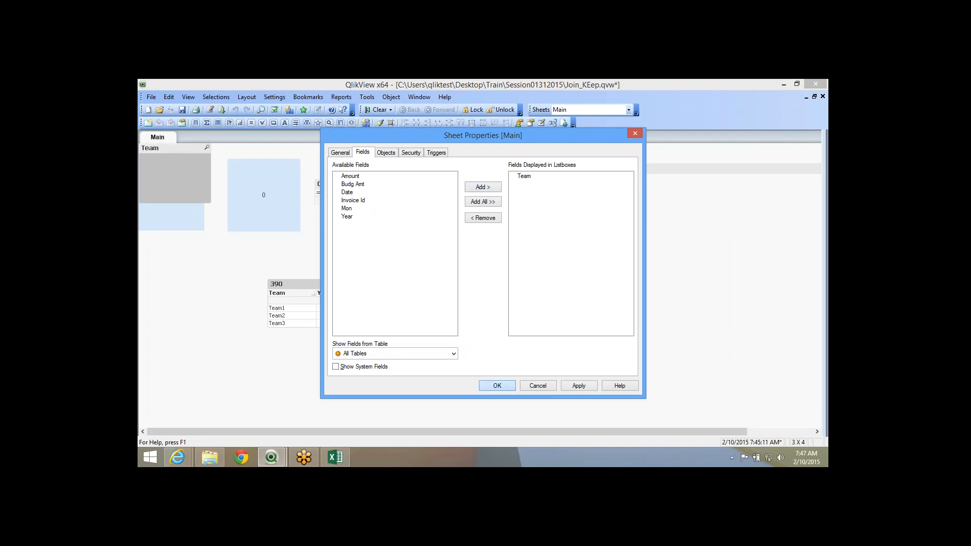
{"action": "left_click", "coordinate": [498, 386]}
{"action": "left_click", "coordinate": [148, 158]}
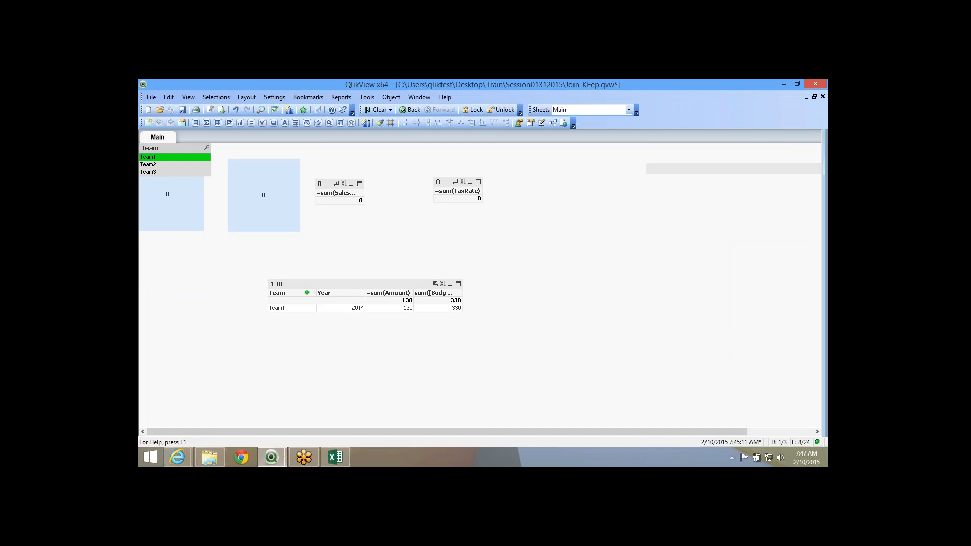
{"action": "left_click", "coordinate": [149, 158]}
Preview Table1 in the table viewer to examine its 12 invoice rows, and close the viewer.
{"action": "left_click", "coordinate": [553, 123]}
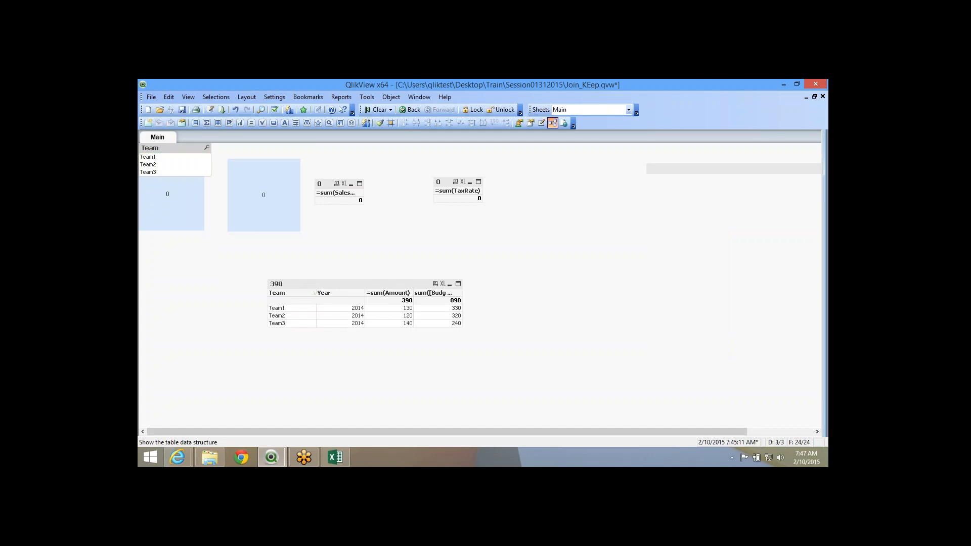
{"action": "right_click", "coordinate": [484, 234]}
{"action": "left_click", "coordinate": [512, 241]}
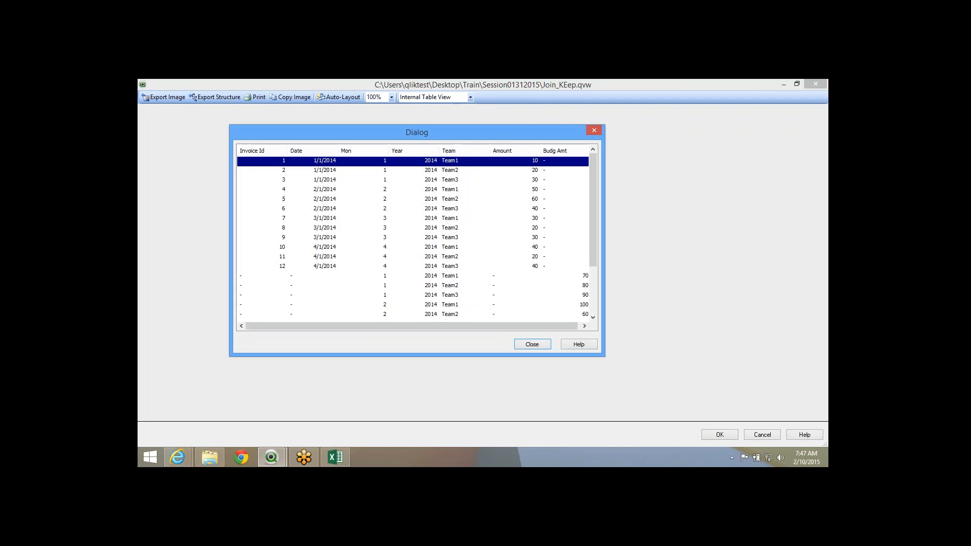
{"action": "left_click_drag", "start_coordinate": [413, 161], "coordinate": [413, 267]}
{"action": "left_click", "coordinate": [413, 161]}
{"action": "left_click", "coordinate": [532, 344]}
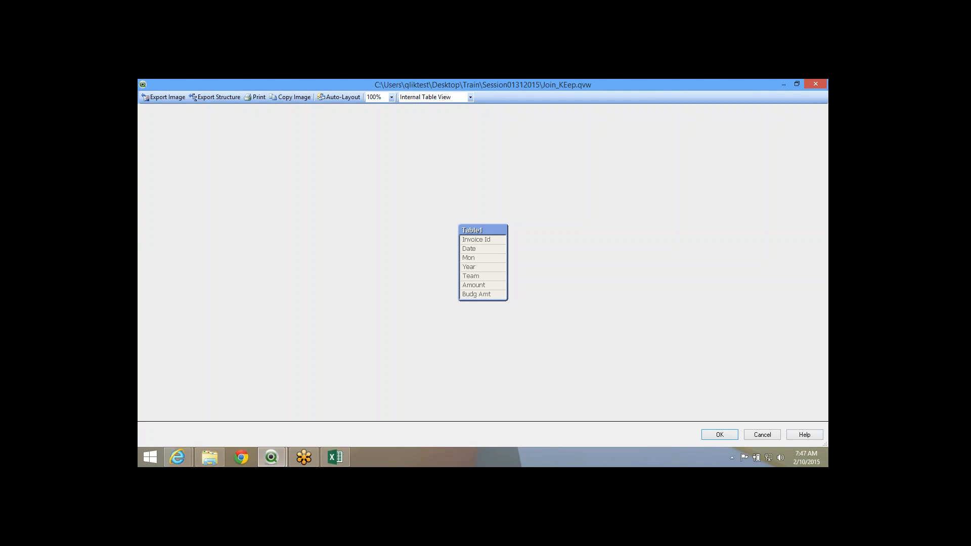
{"action": "key", "text": "alt+Tab"}
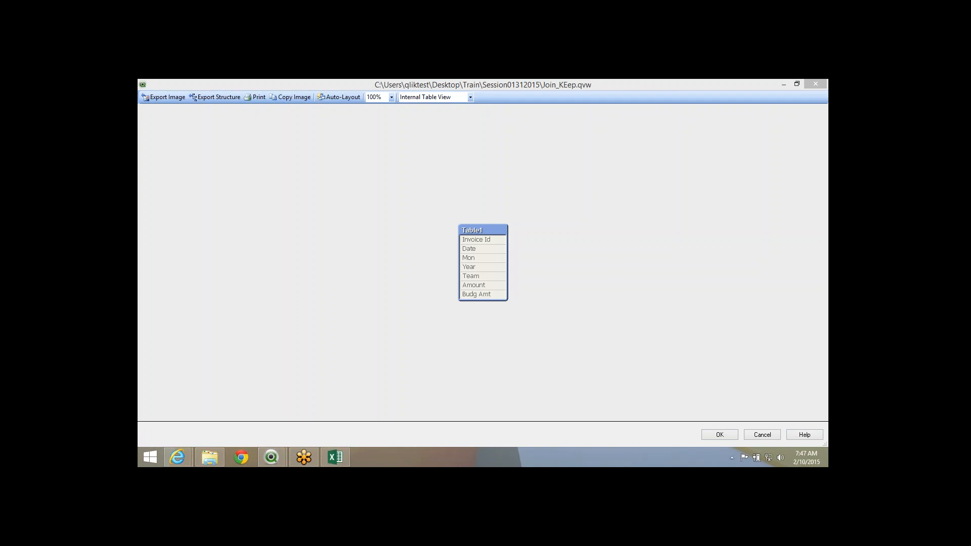
{"action": "key", "text": "alt+Tab"}
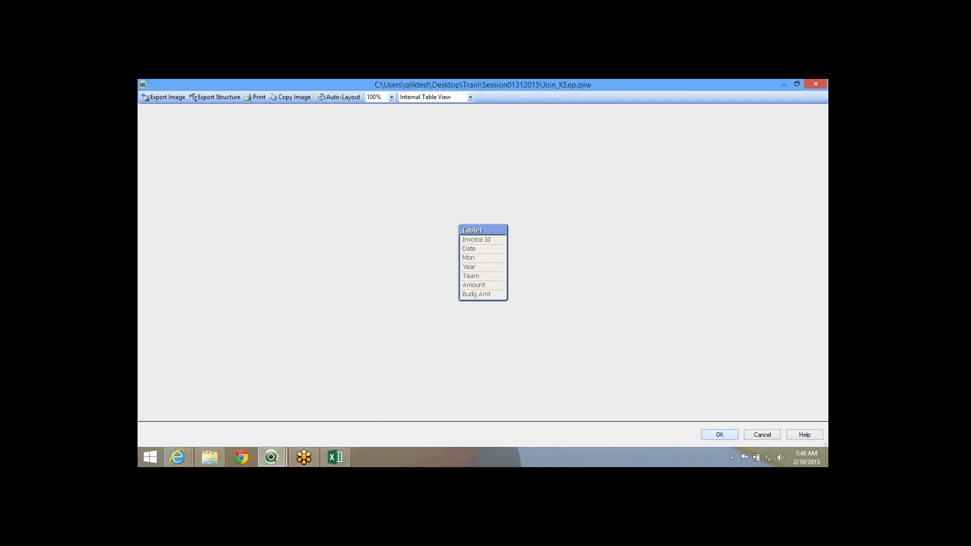
{"action": "key", "text": "Escape"}
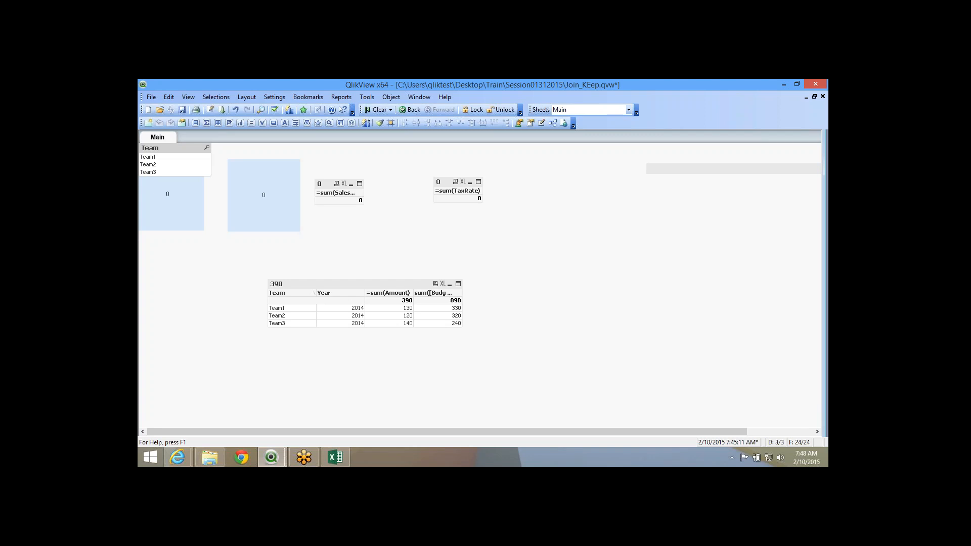
Reopen the Table1 preview to examine the Amount and Budg Amt columns across the concatenated rows, and return to the sheet.
{"action": "left_click", "coordinate": [354, 243]}
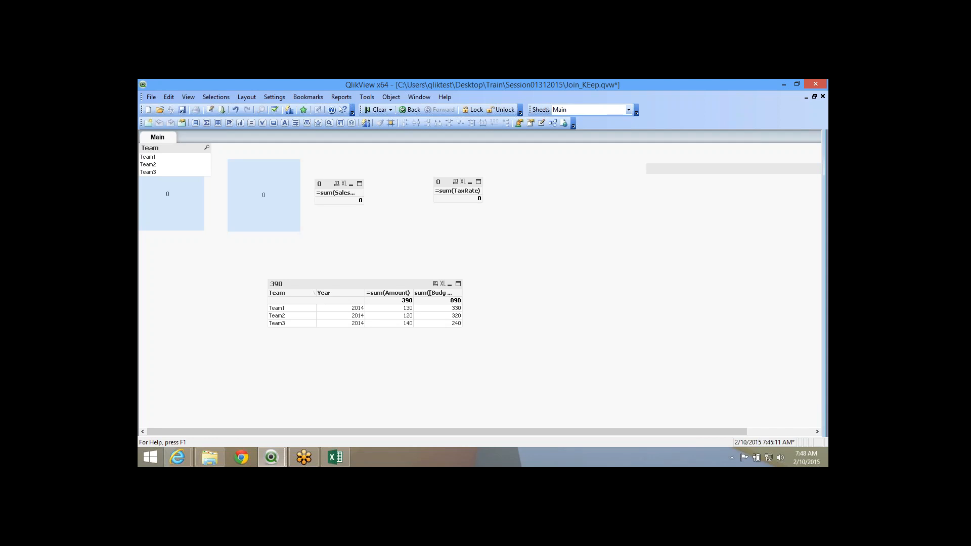
{"action": "left_click", "coordinate": [553, 122]}
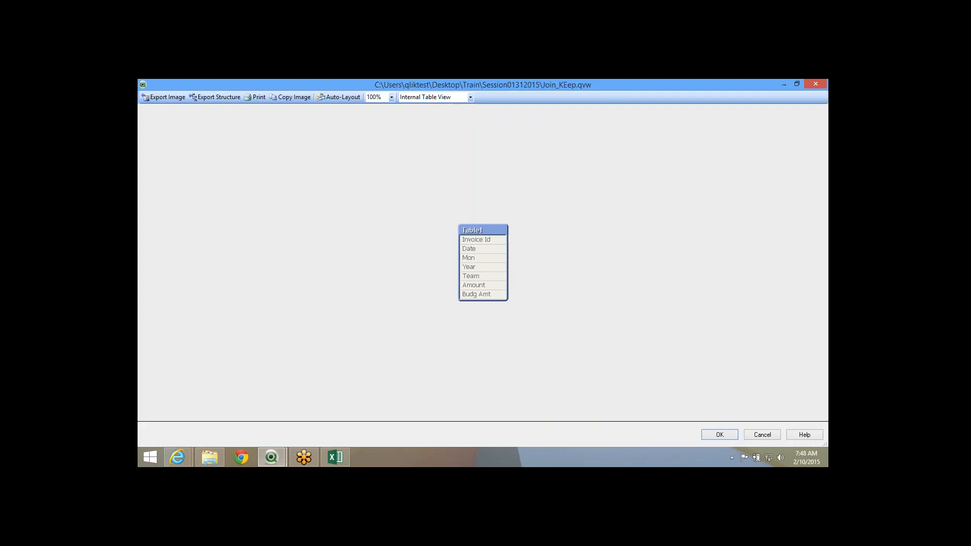
{"action": "right_click", "coordinate": [477, 253]}
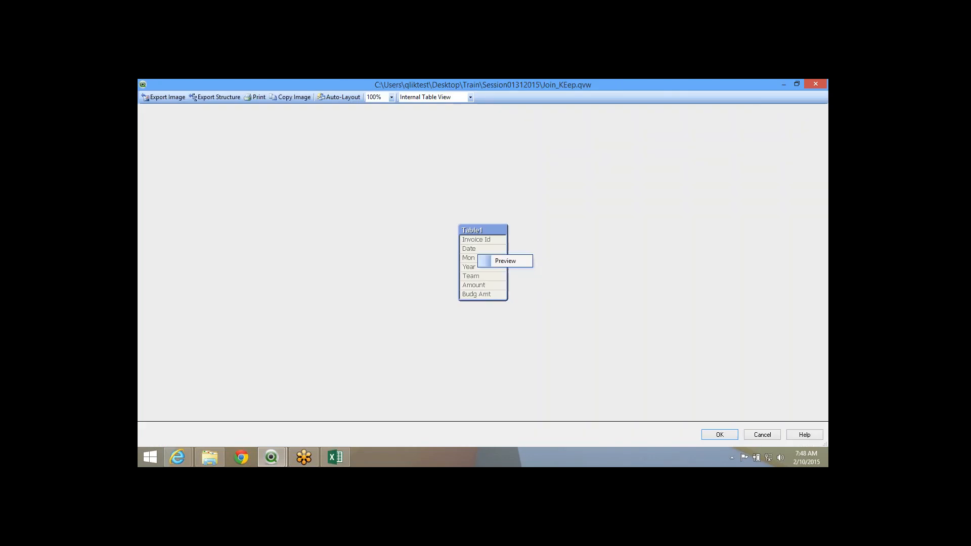
{"action": "left_click", "coordinate": [504, 261]}
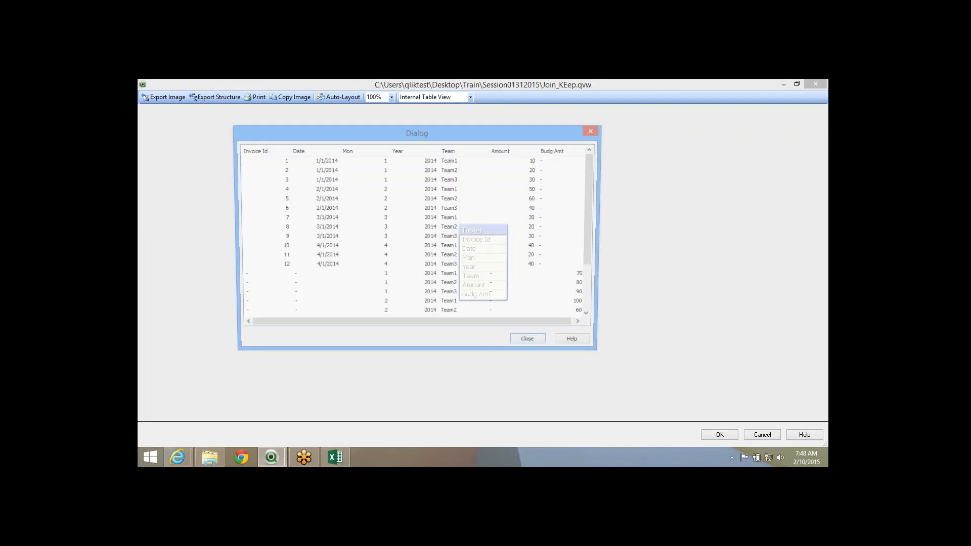
{"action": "left_click", "coordinate": [365, 161]}
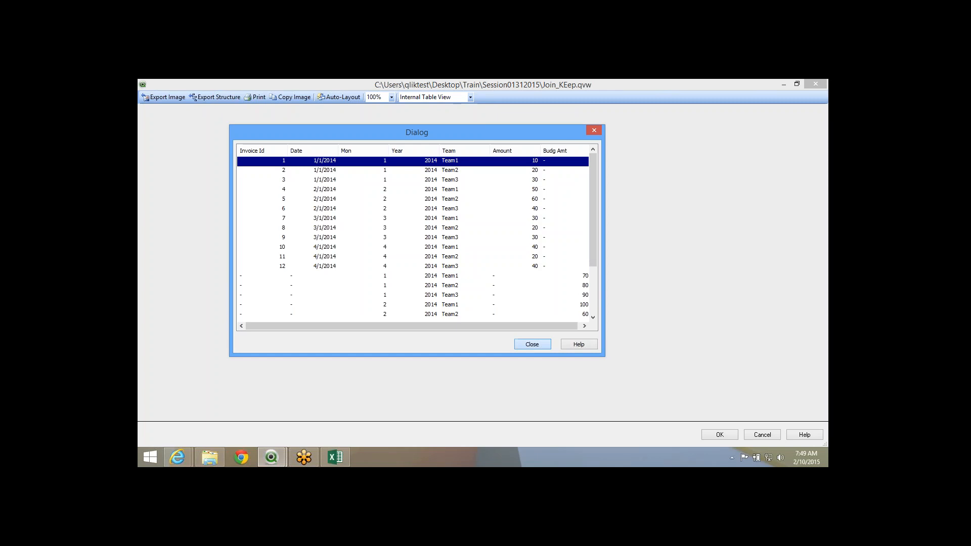
{"action": "key", "text": "Escape"}
{"action": "key", "text": "Escape"}
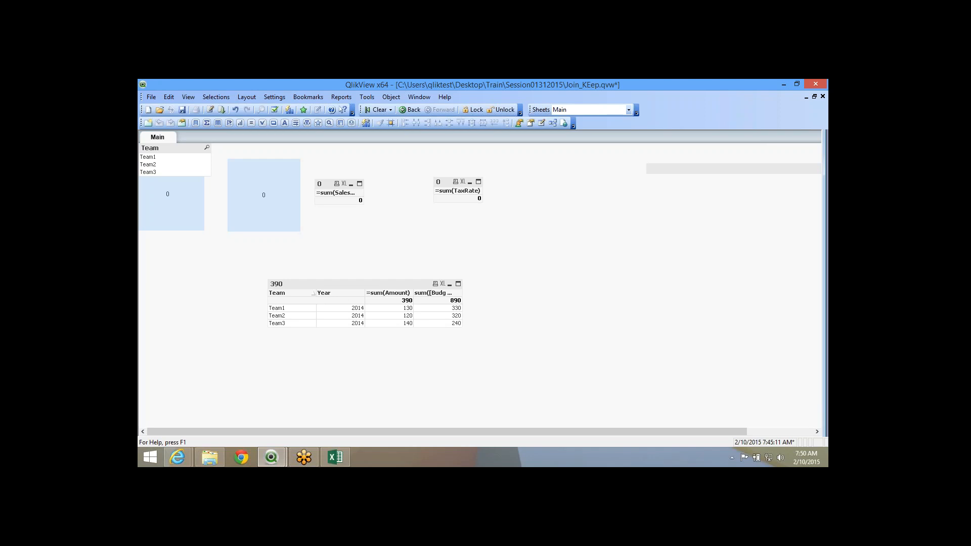
Rename the Concatenate load's Team, Mon and Year fields in the script to Team1, Mon2 and Year3.
{"action": "left_click", "coordinate": [210, 110]}
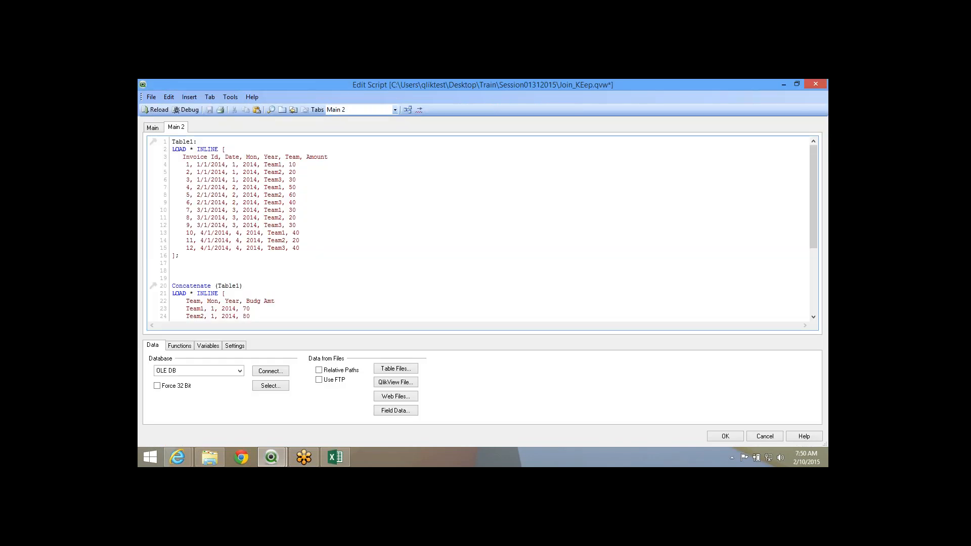
{"action": "type", "text": "1"}
{"action": "left_click", "coordinate": [222, 301]}
{"action": "type", "text": "2"}
{"action": "type", "text": "3"}
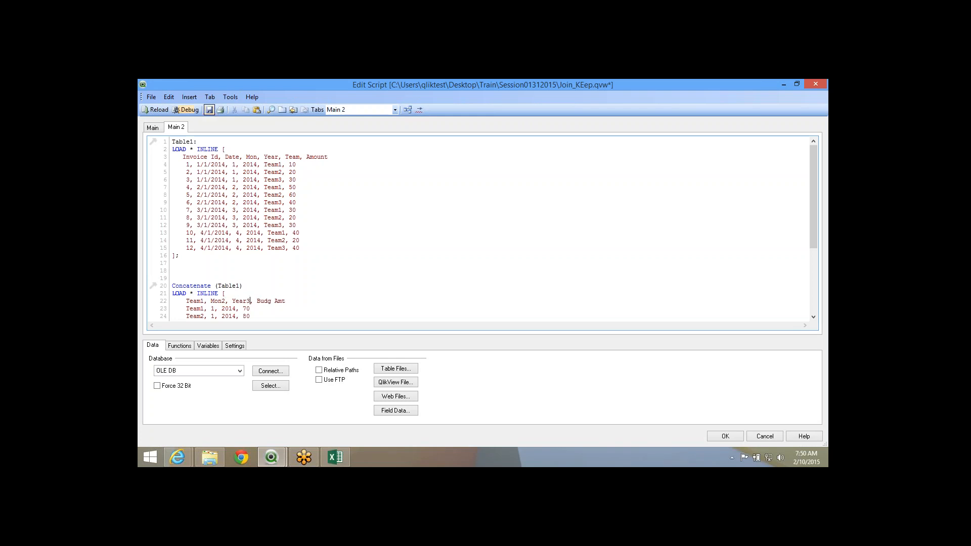
Save the edited script, reload the data with the renamed fields, and accept the Main sheet's properties unchanged.
{"action": "key", "text": "ctrl+s"}
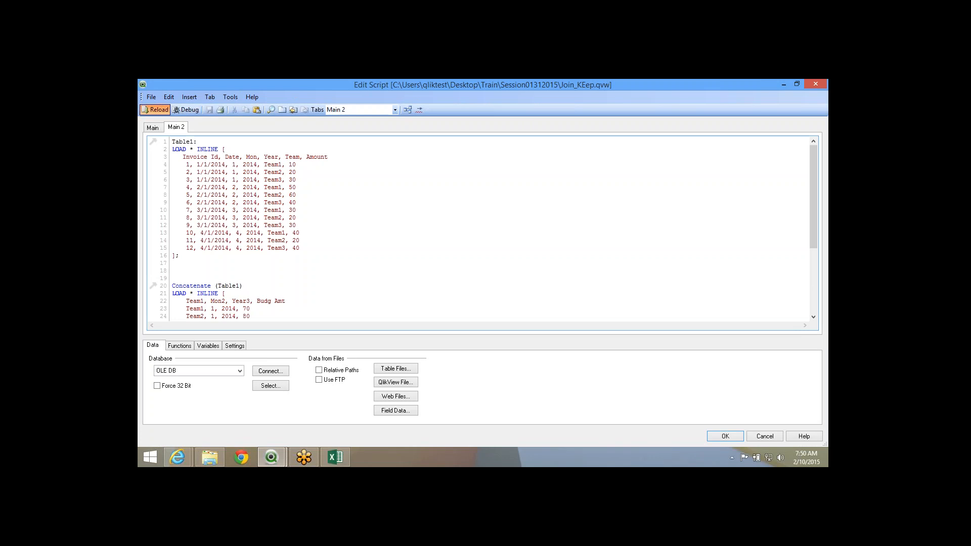
{"action": "key", "text": "ctrl+r"}
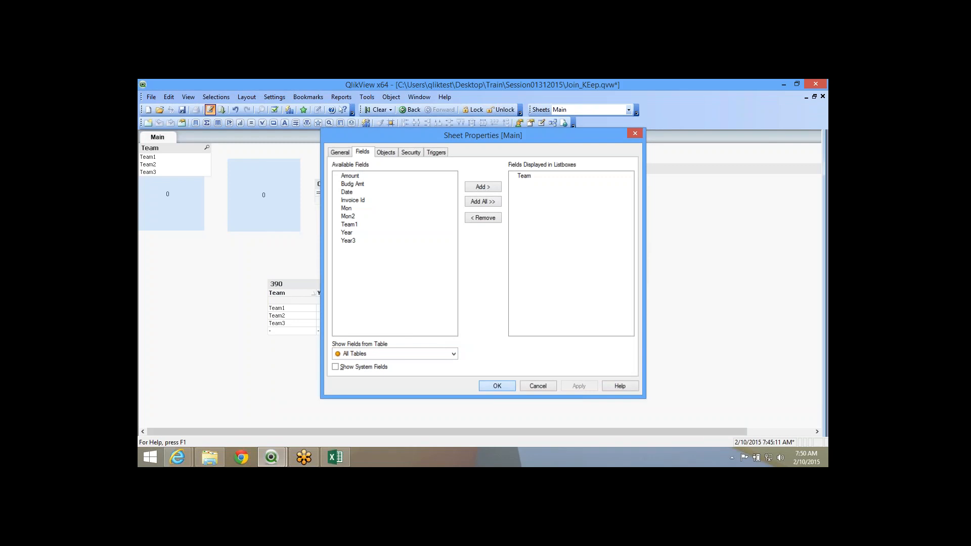
{"action": "key", "text": "Return"}
Preview Table1 in the table viewer to examine the Team1, Mon2, Year3 and Budg Amt columns across the concatenated rows.
{"action": "key", "text": "ctrl+t"}
{"action": "right_click", "coordinate": [474, 234]}
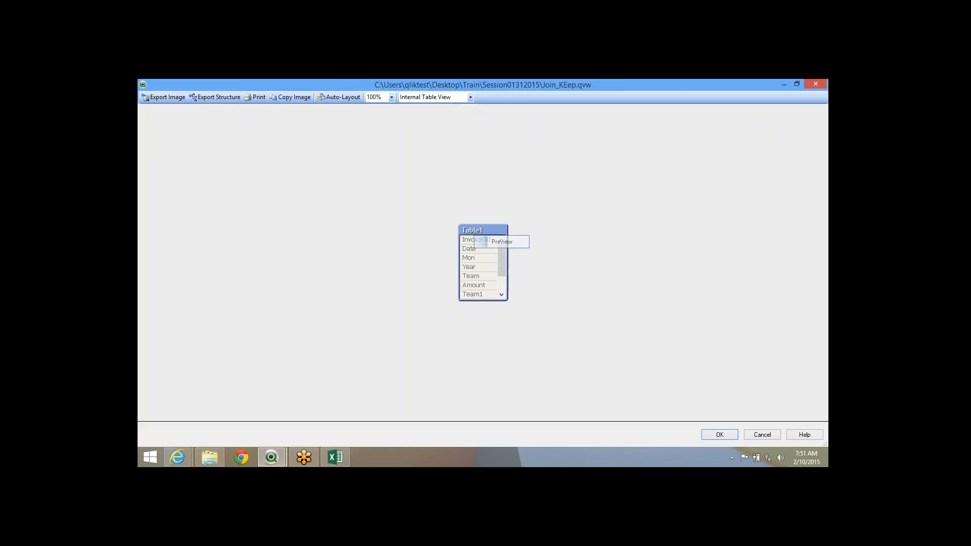
{"action": "left_click", "coordinate": [493, 242]}
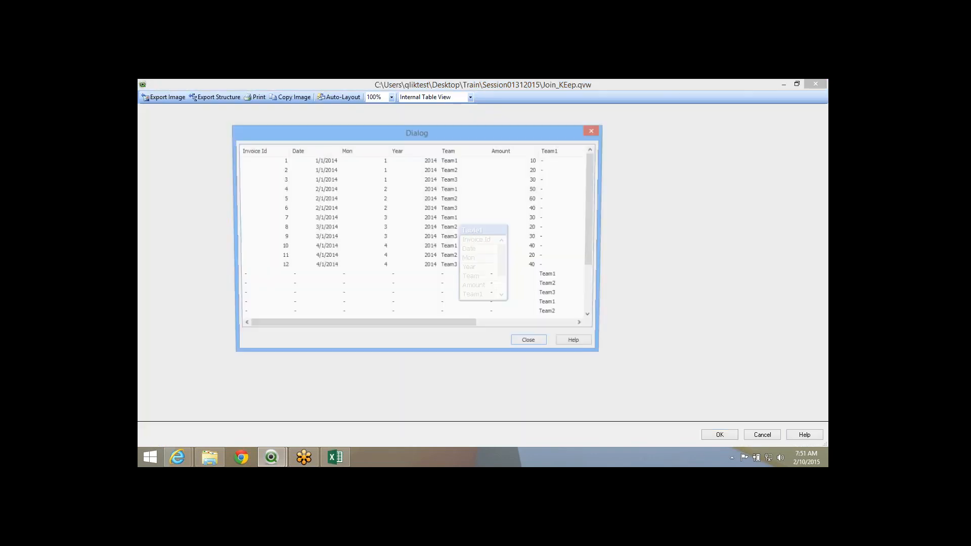
{"action": "mouse_move", "coordinate": [593, 212]}
{"action": "left_mouse_down"}
{"action": "mouse_move", "coordinate": [593, 261]}
{"action": "mouse_move", "coordinate": [593, 213]}
{"action": "left_mouse_up"}
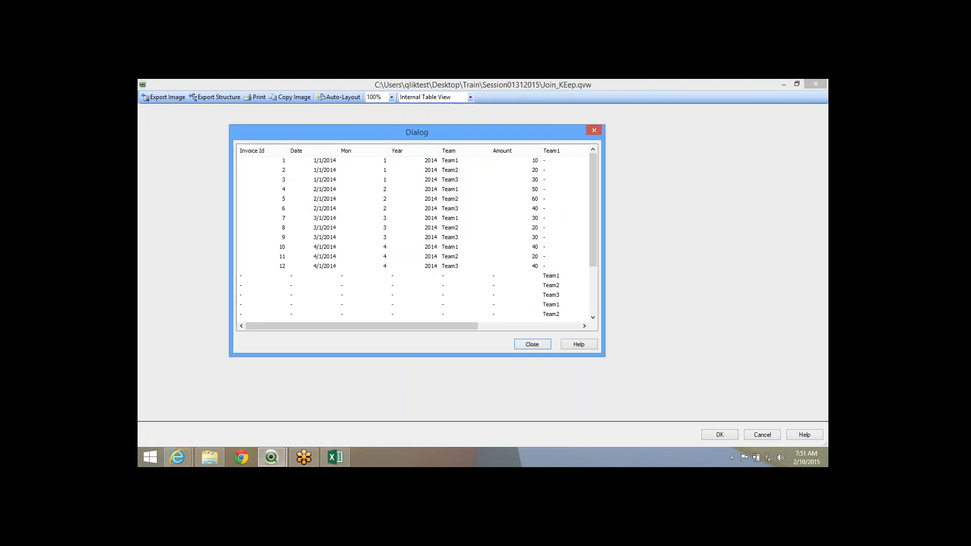
{"action": "left_click_drag", "start_coordinate": [430, 326], "coordinate": [533, 326]}
{"action": "left_click_drag", "start_coordinate": [593, 233], "coordinate": [593, 279]}
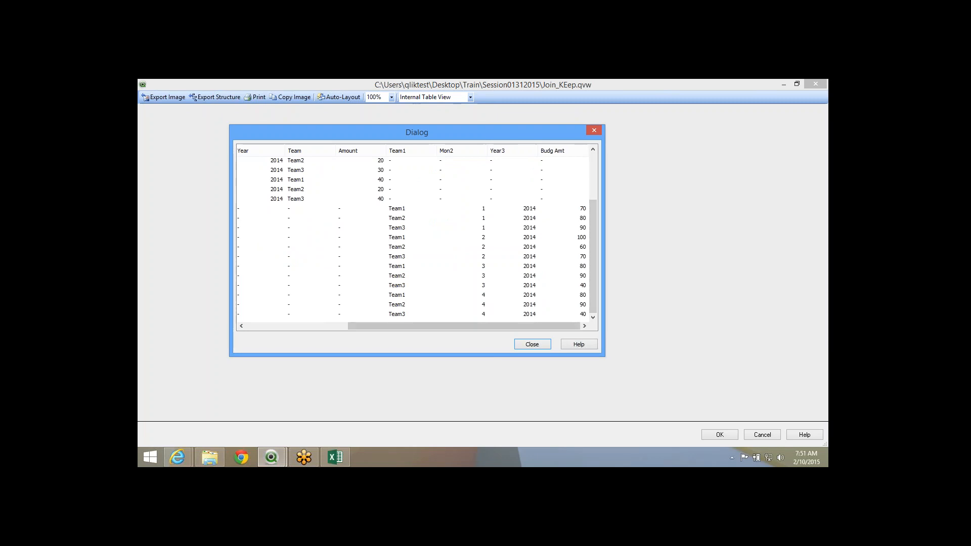
{"action": "left_click", "coordinate": [532, 344]}
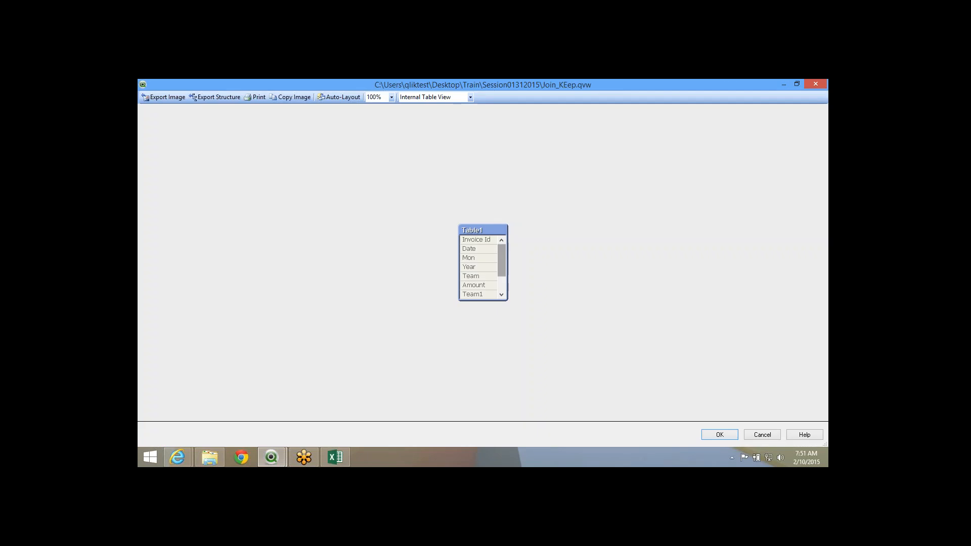
Add a text object with the expression =count(Team1) to the empty area of the Main sheet, and check its expression.
{"action": "scroll", "coordinate": [478, 267], "scroll_direction": "down", "scroll_amount": 1}
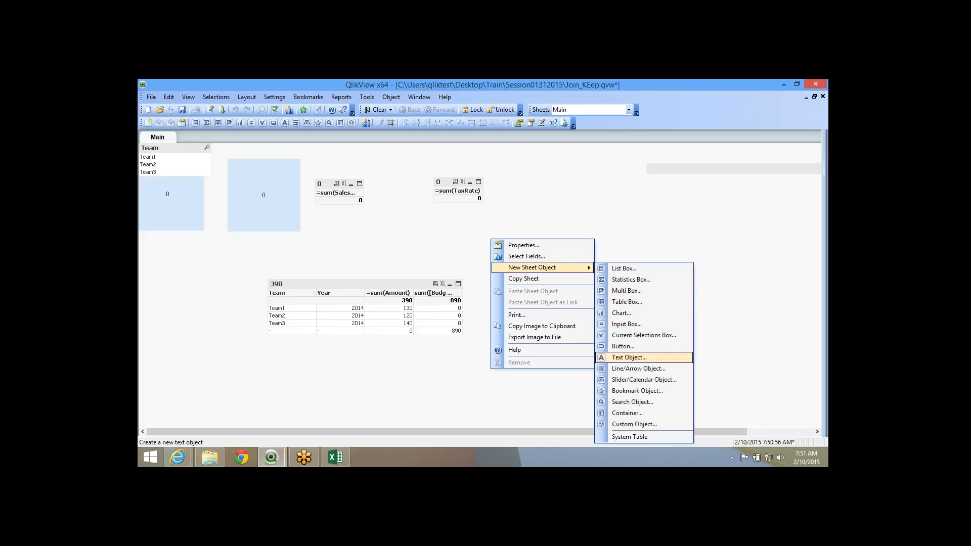
{"action": "left_click", "coordinate": [629, 358]}
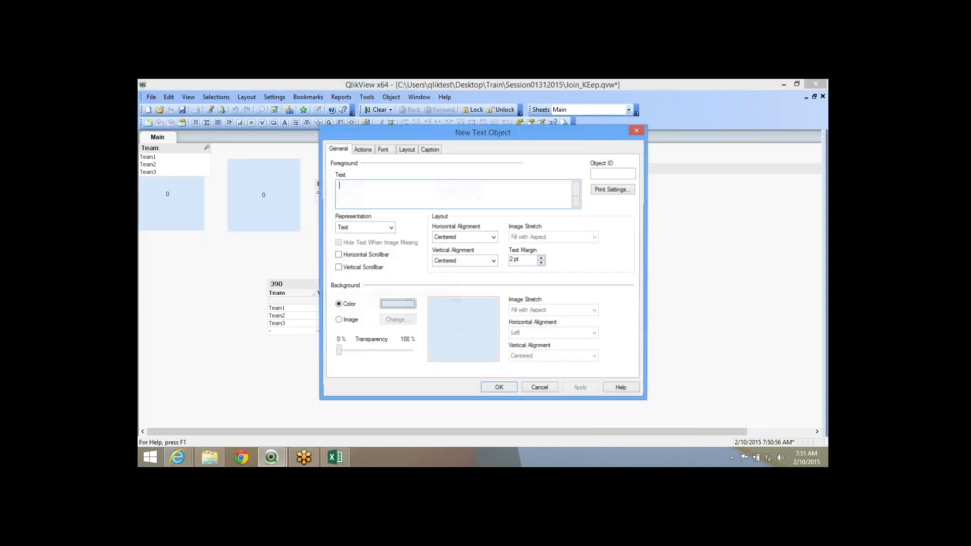
{"action": "type", "text": "=count("}
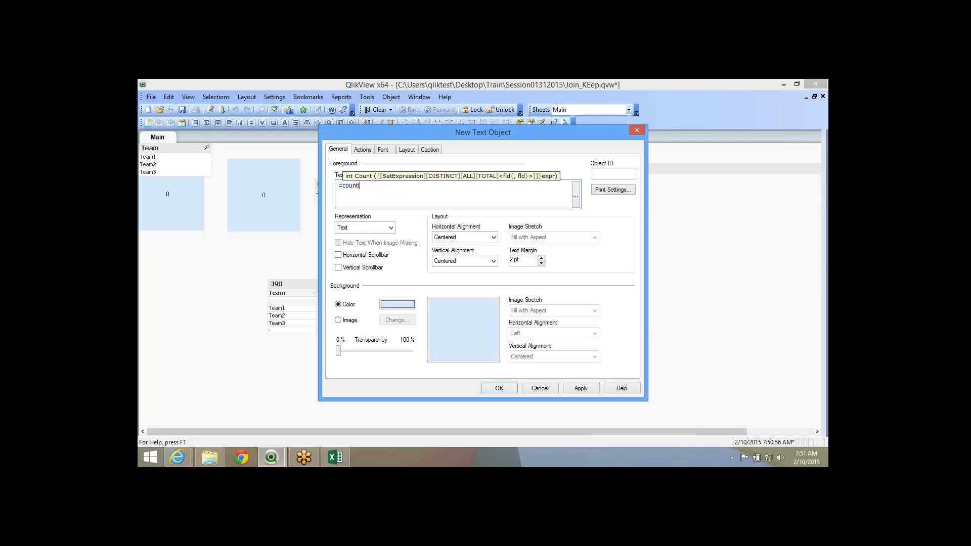
{"action": "type", "text": "Team1"}
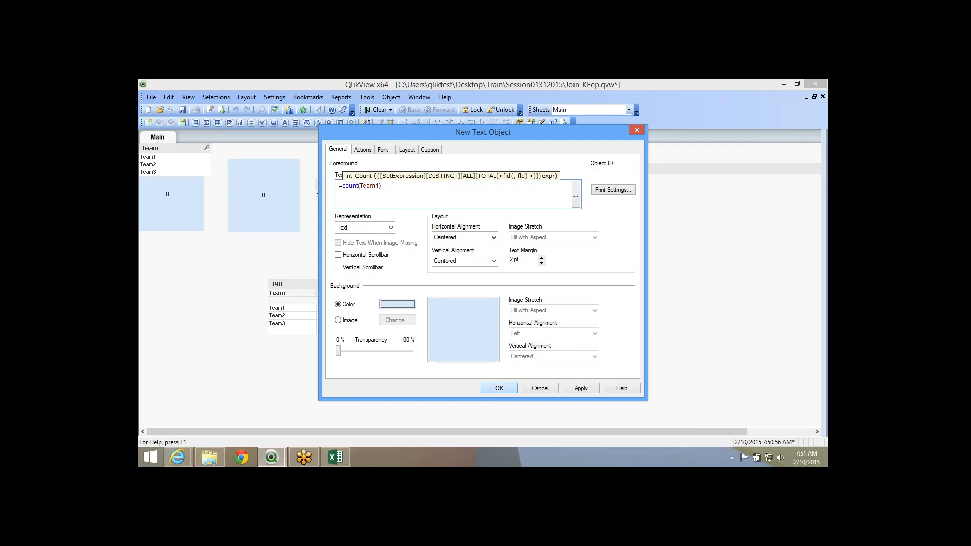
{"action": "key", "text": "Return"}
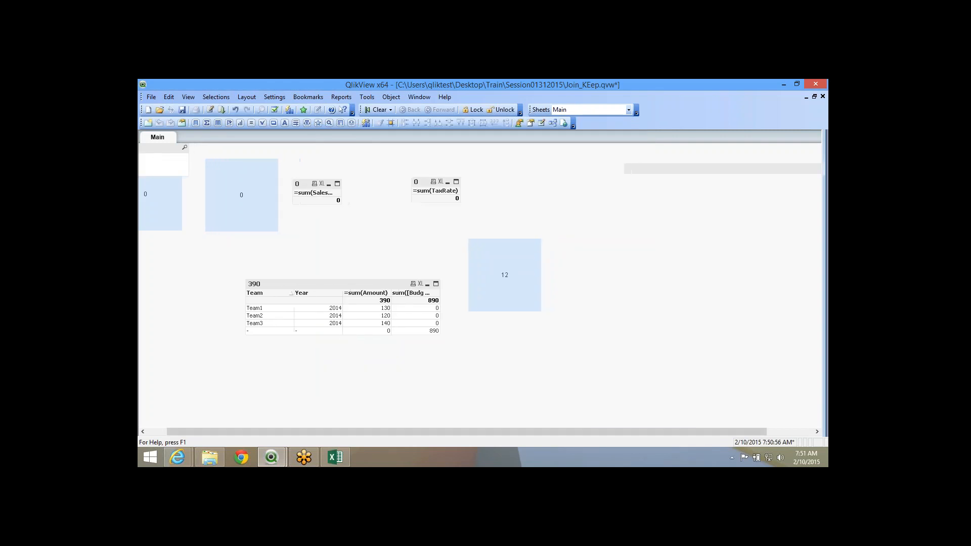
{"action": "left_click_drag", "start_coordinate": [506, 432], "coordinate": [486, 432]}
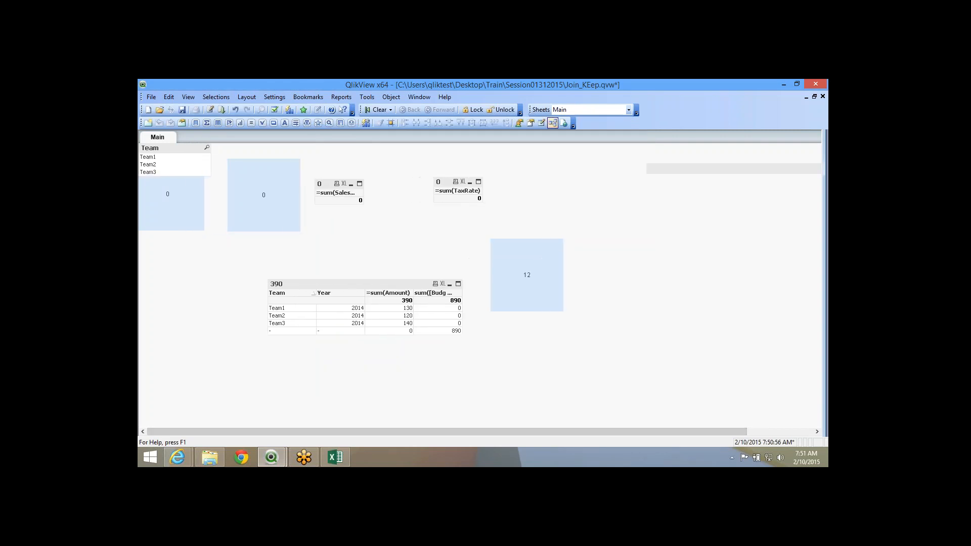
{"action": "right_click", "coordinate": [511, 268]}
{"action": "left_click", "coordinate": [540, 274]}
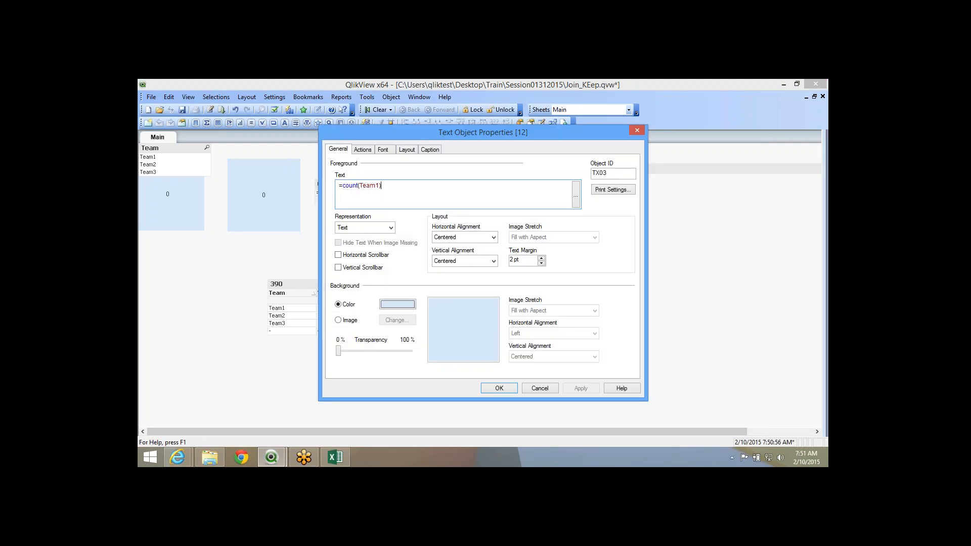
{"action": "left_click", "coordinate": [499, 388]}
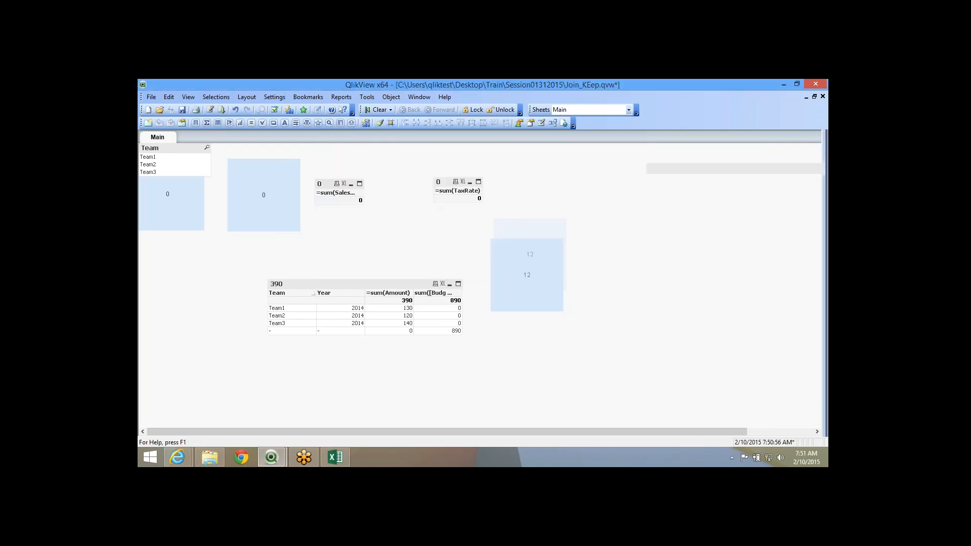
Duplicate the =count(Team1) text object beside the original and set the copy's expression to =sum([Budg Amt]).
{"action": "key", "text": "ctrl+v"}
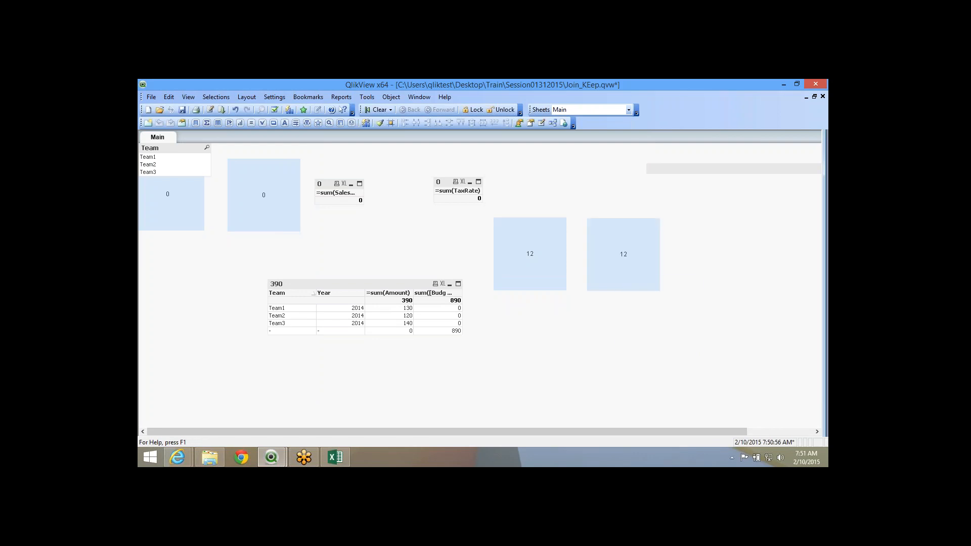
{"action": "right_click", "coordinate": [617, 277]}
{"action": "left_click", "coordinate": [643, 282]}
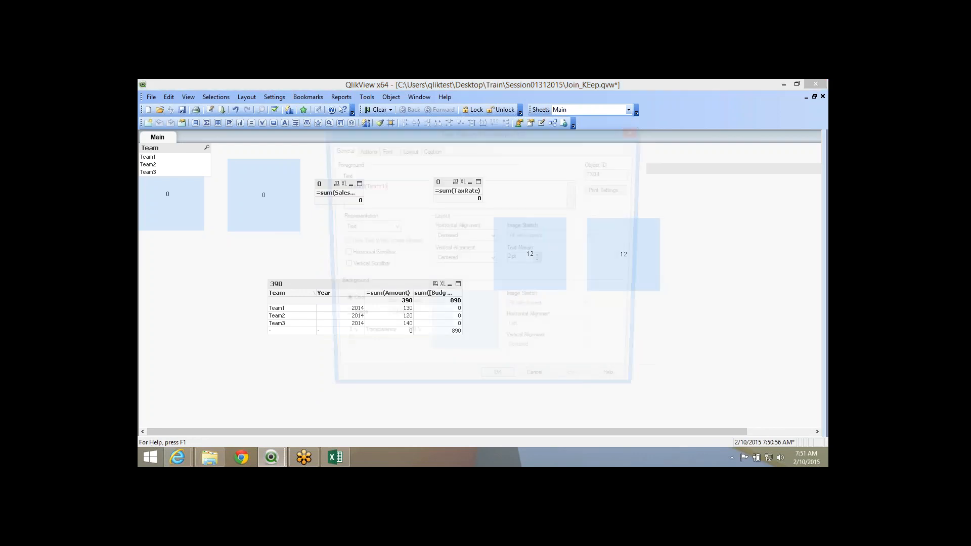
{"action": "left_click_drag", "start_coordinate": [383, 185], "coordinate": [344, 186]}
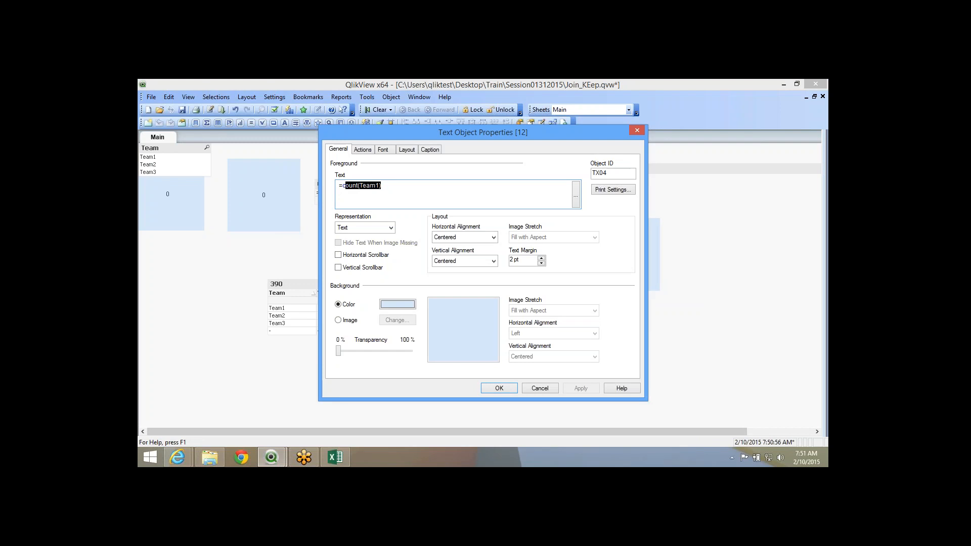
{"action": "type", "text": "sum(Bu"}
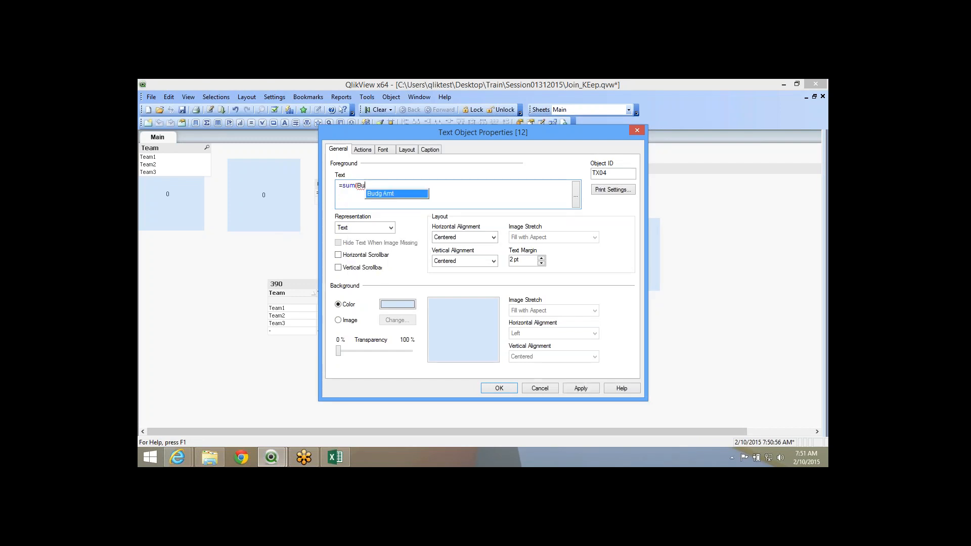
{"action": "key", "text": "Return"}
{"action": "type", "text": ")"}
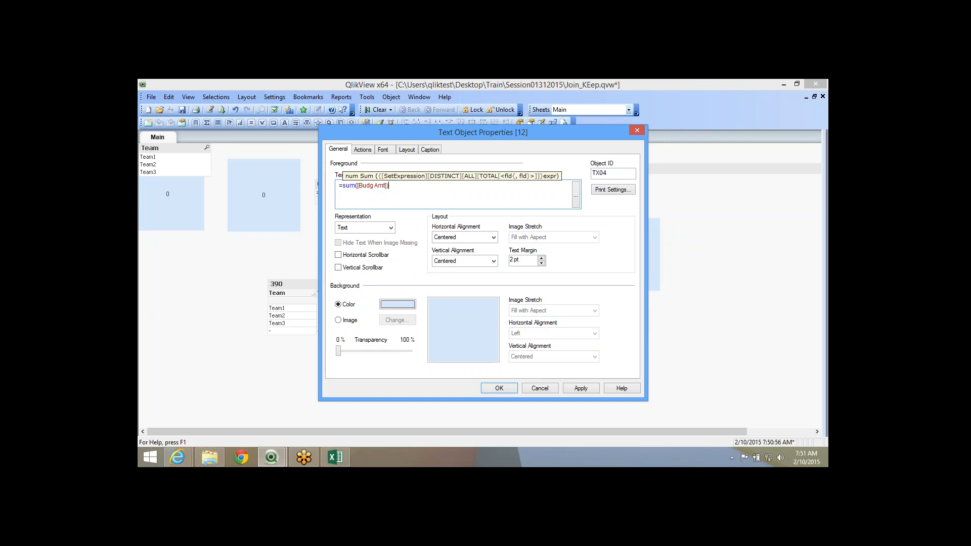
{"action": "left_click", "coordinate": [499, 388]}
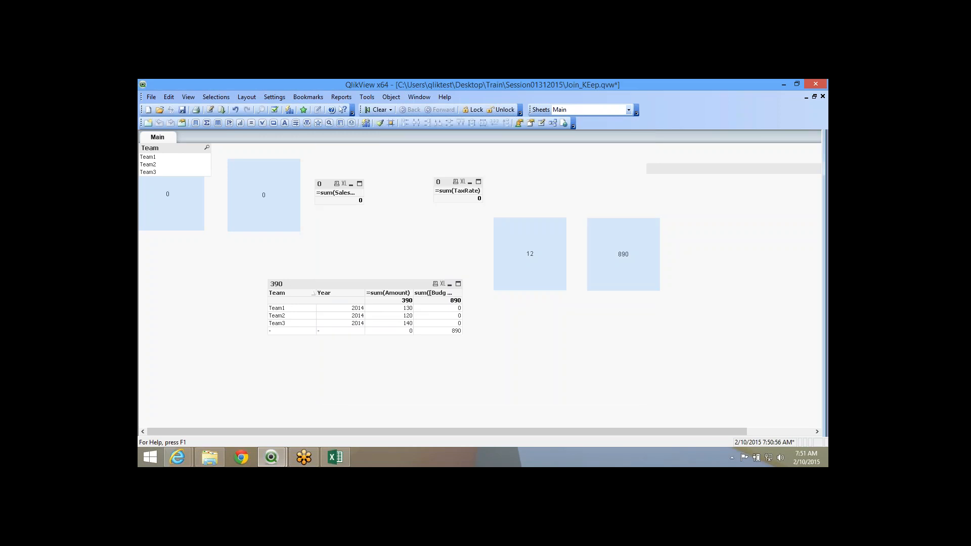
Preview Table1 again to compare the Team and Amount columns with the Team1 and Budg Amt columns, and return to the sheet.
{"action": "left_click", "coordinate": [553, 122]}
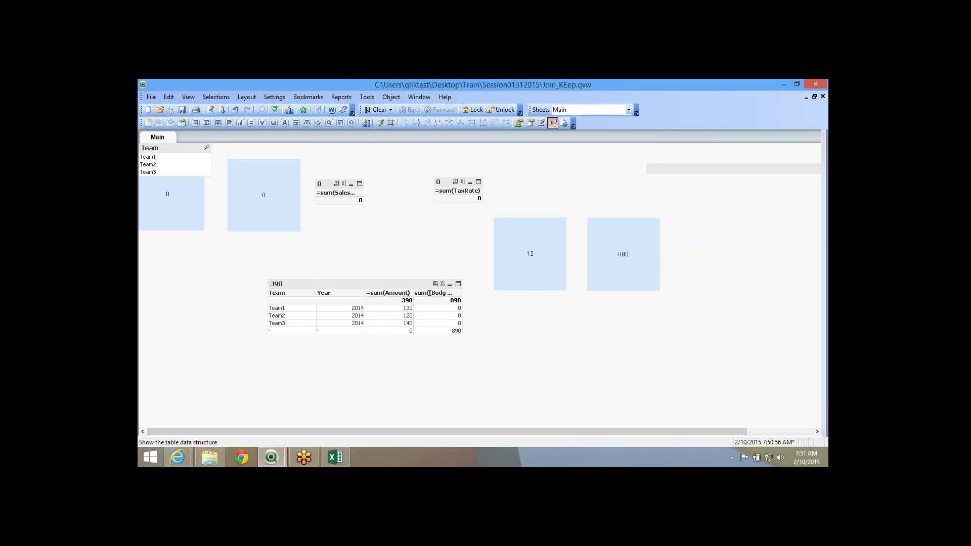
{"action": "right_click", "coordinate": [475, 276]}
{"action": "left_click", "coordinate": [500, 282]}
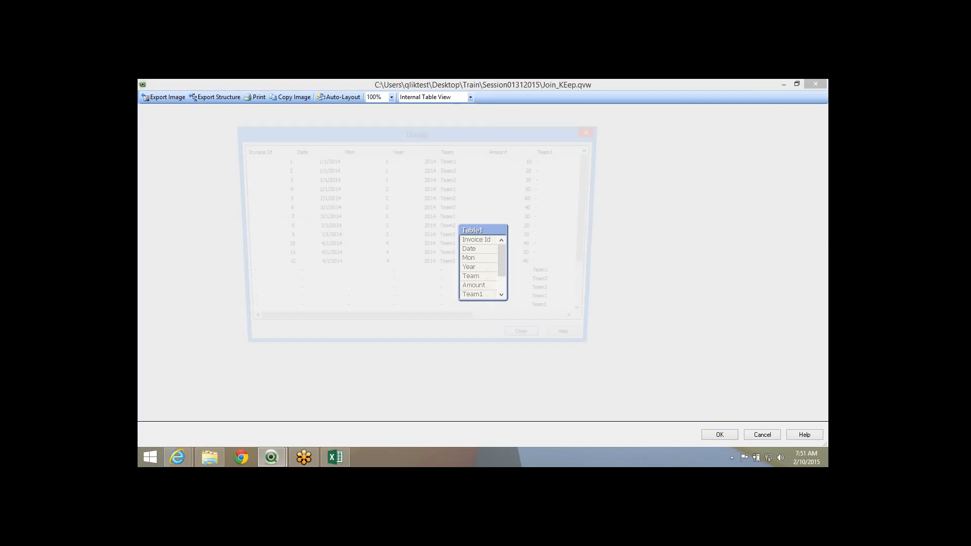
{"action": "left_click_drag", "start_coordinate": [415, 326], "coordinate": [517, 326]}
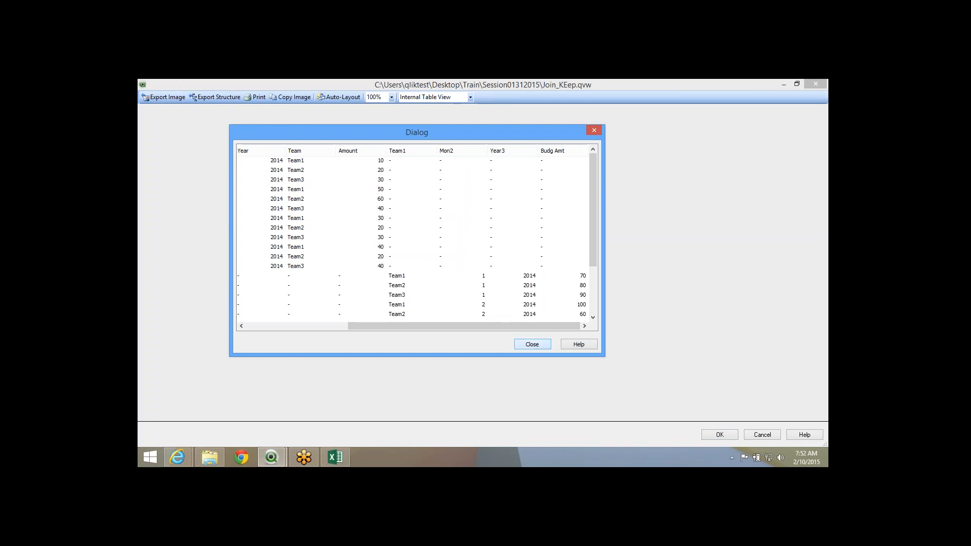
{"action": "left_click", "coordinate": [532, 344]}
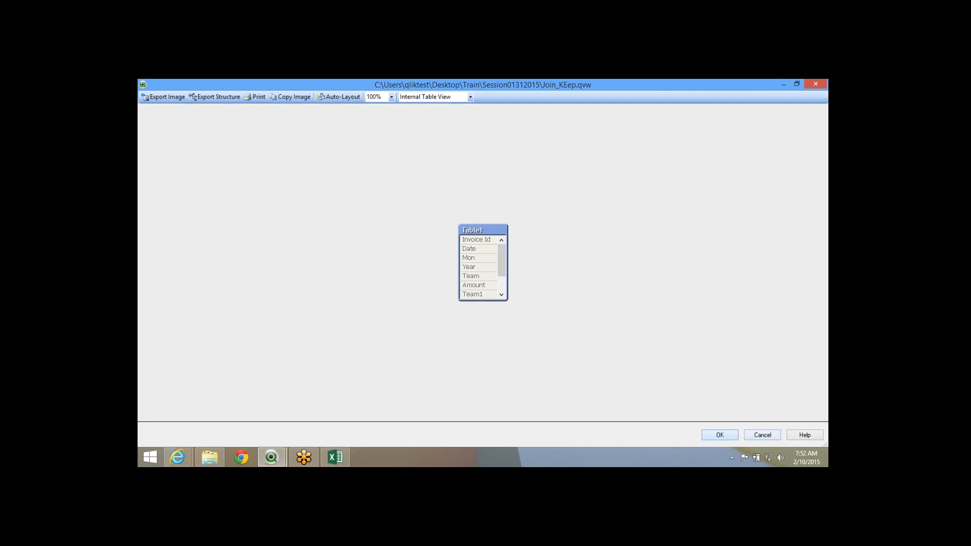
{"action": "left_click", "coordinate": [763, 435]}
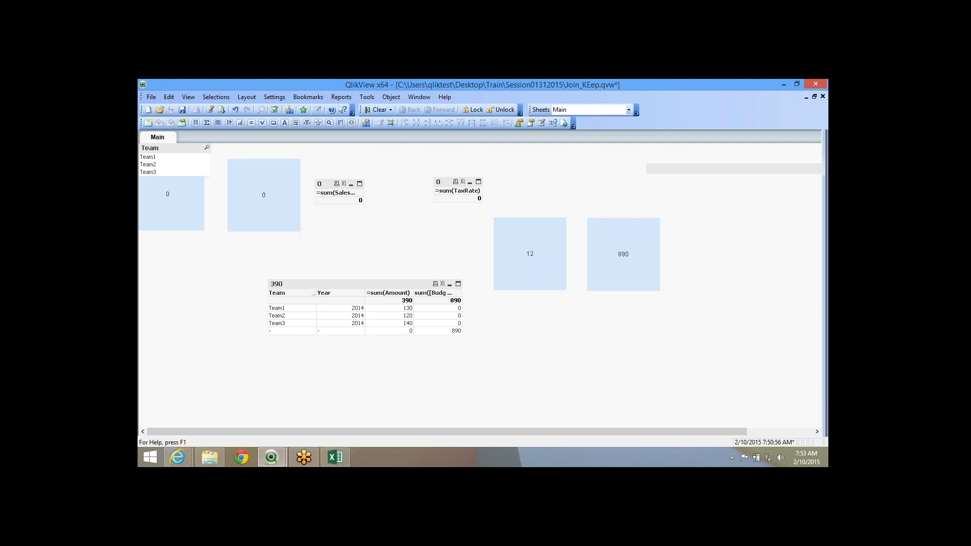
Open the load script and compare the field names of the Table1 load with those of the Concatenate load.
{"action": "left_click", "coordinate": [210, 110]}
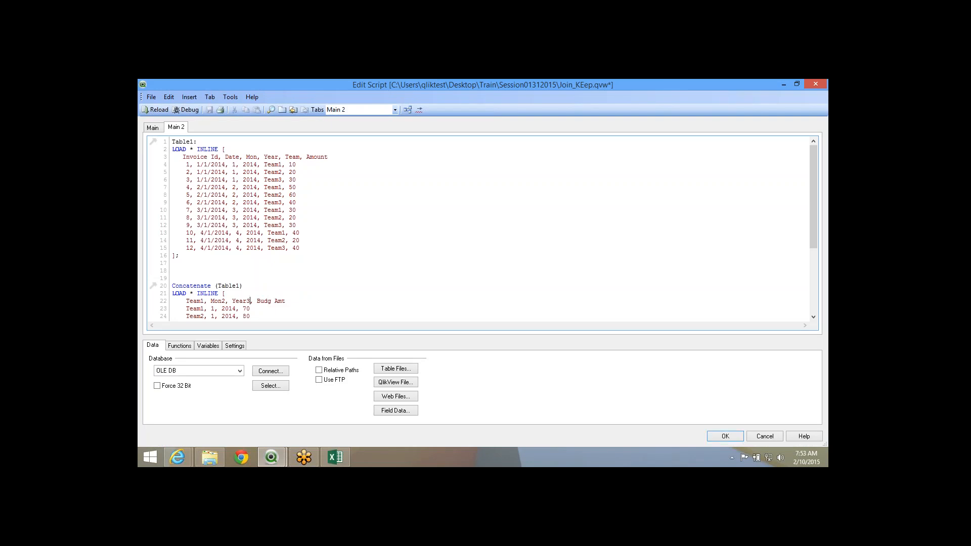
{"action": "scroll", "coordinate": [480, 228], "scroll_direction": "down", "scroll_amount": 2}
{"action": "scroll", "coordinate": [481, 227], "scroll_direction": "up", "scroll_amount": 3}
{"action": "scroll", "coordinate": [480, 228], "scroll_direction": "down", "scroll_amount": 5}
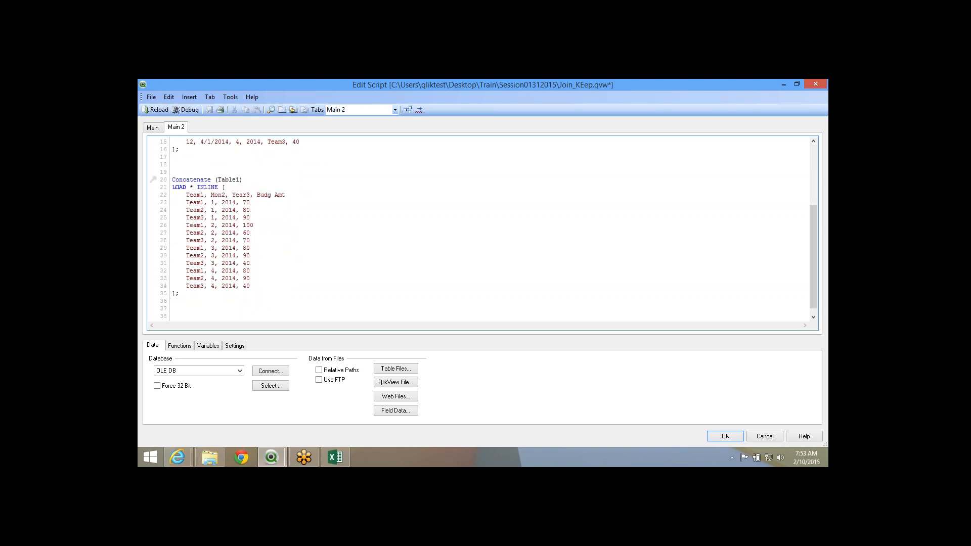
{"action": "scroll", "coordinate": [481, 228], "scroll_direction": "up", "scroll_amount": 2}
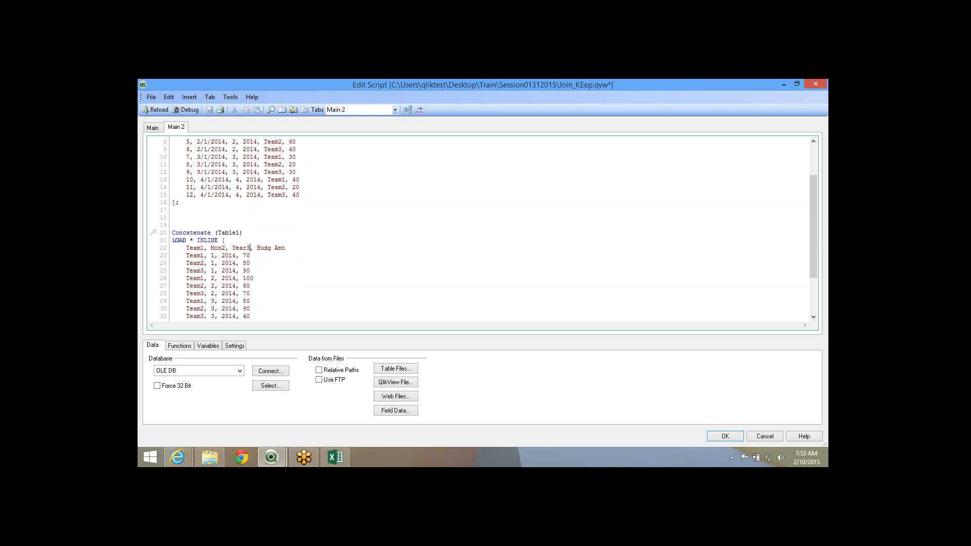
{"action": "scroll", "coordinate": [481, 227], "scroll_direction": "down", "scroll_amount": 4}
{"action": "scroll", "coordinate": [481, 228], "scroll_direction": "up", "scroll_amount": 6}
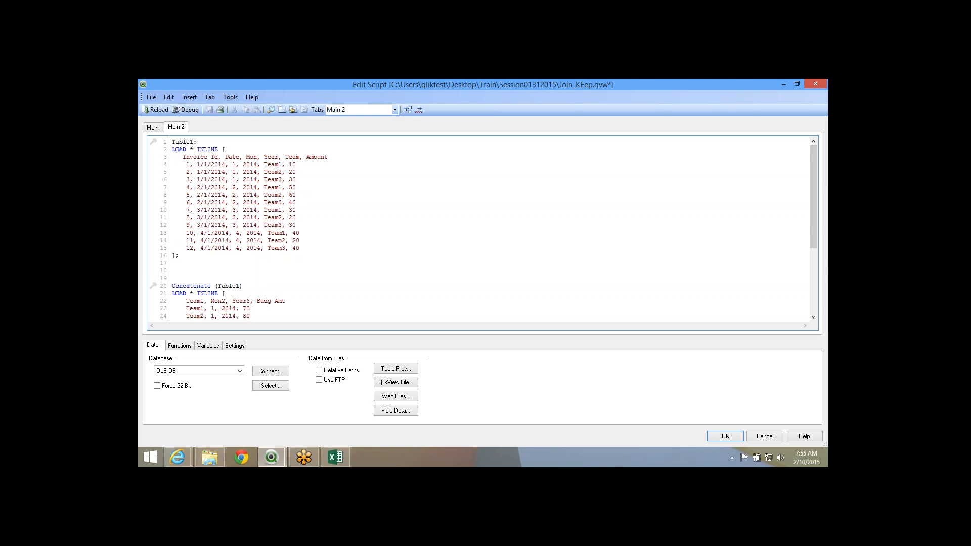
Preview Table1 from the script editor to examine how the differently named fields fill the concatenated rows, and return to the script.
{"action": "left_click", "coordinate": [407, 109]}
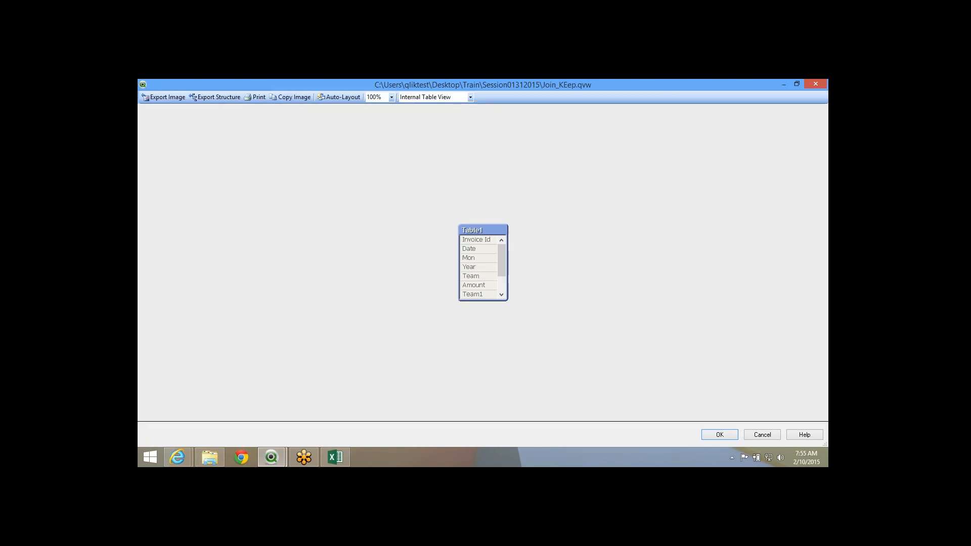
{"action": "right_click", "coordinate": [478, 263]}
{"action": "left_click", "coordinate": [506, 270]}
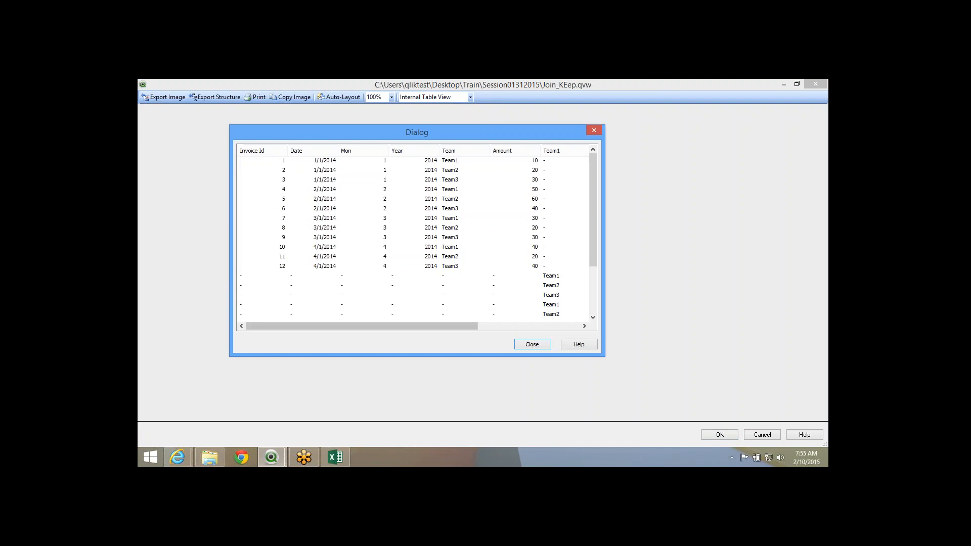
{"action": "left_click_drag", "start_coordinate": [363, 327], "coordinate": [465, 326]}
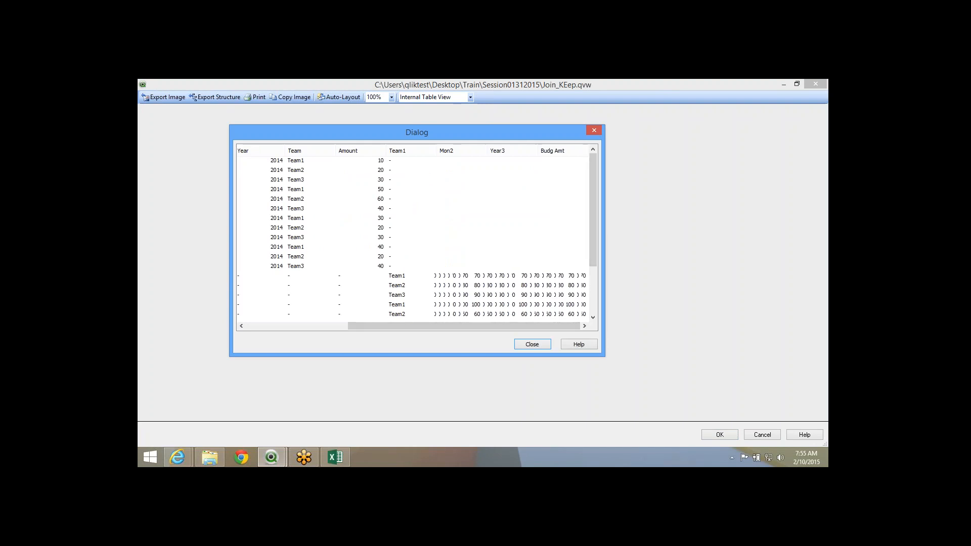
{"action": "left_click_drag", "start_coordinate": [593, 209], "coordinate": [593, 257]}
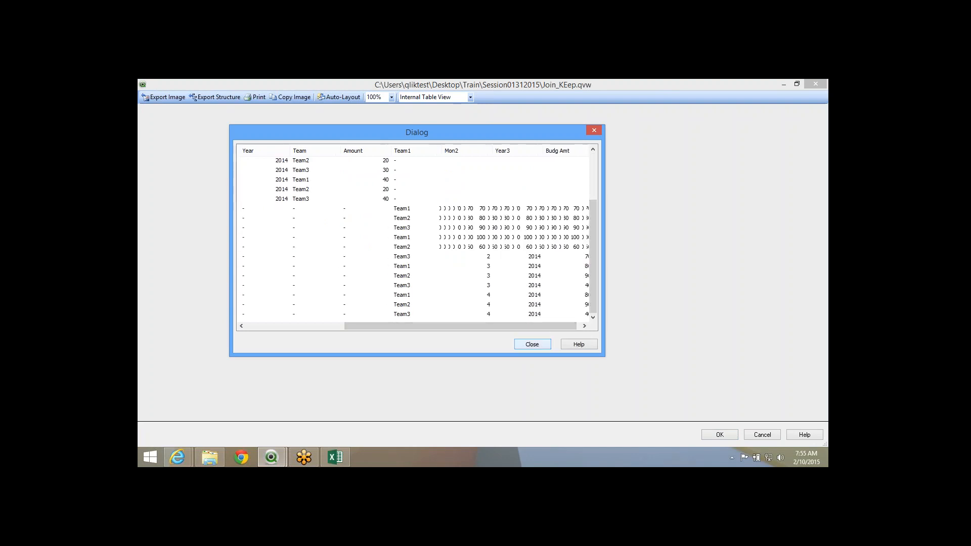
{"action": "key", "text": "Escape"}
{"action": "key", "text": "Escape"}
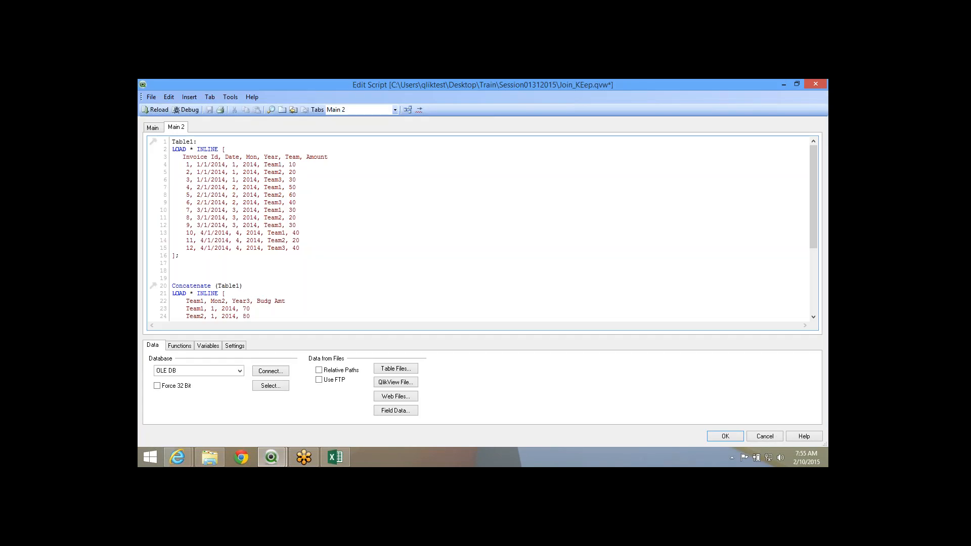
{"action": "double_click", "coordinate": [192, 287]}
{"action": "left_click", "coordinate": [192, 287]}
{"action": "scroll", "coordinate": [481, 231], "scroll_direction": "down", "scroll_amount": 3}
{"action": "scroll", "coordinate": [480, 230], "scroll_direction": "up", "scroll_amount": 3}
Switch to the Discussion_01312015 workbook in Excel and enter Concatenate in cell D12 of the Synthtic Key sheet.
{"action": "left_click", "coordinate": [335, 457]}
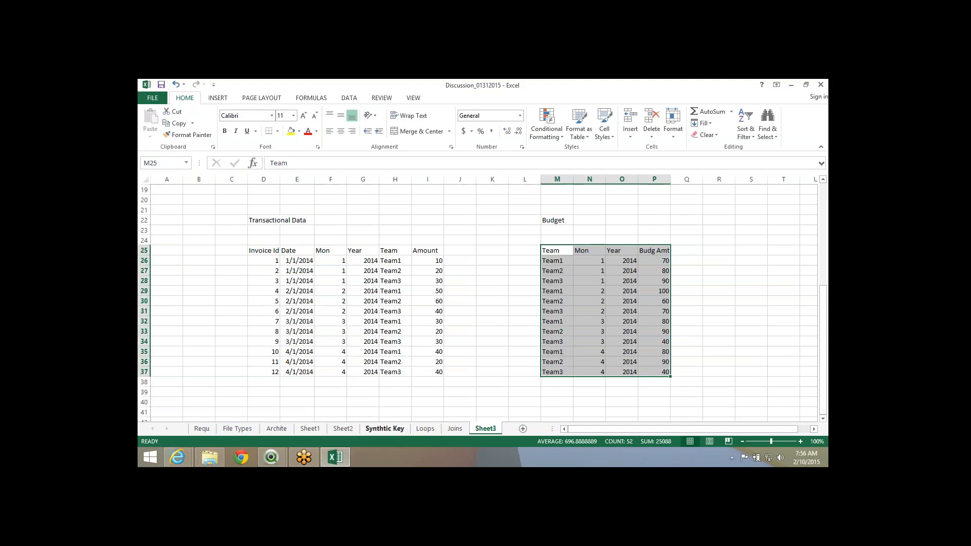
{"action": "left_click", "coordinate": [385, 429]}
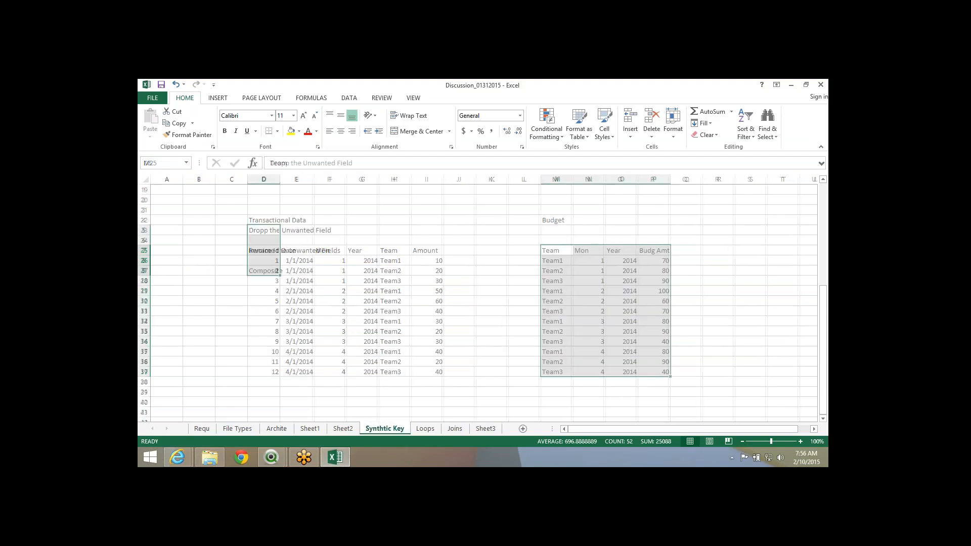
{"action": "left_click", "coordinate": [264, 291]}
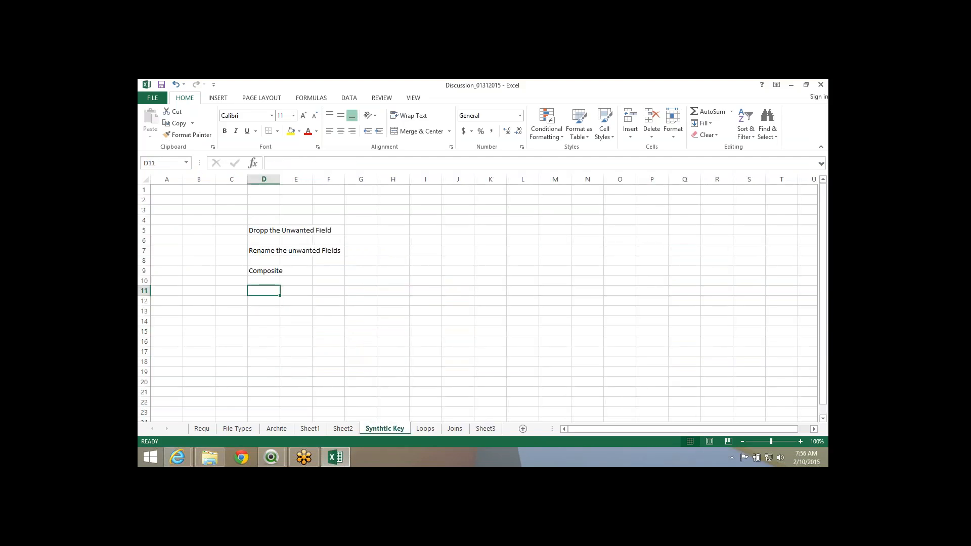
{"action": "double_click", "coordinate": [264, 301]}
{"action": "type", "text": "Conca"}
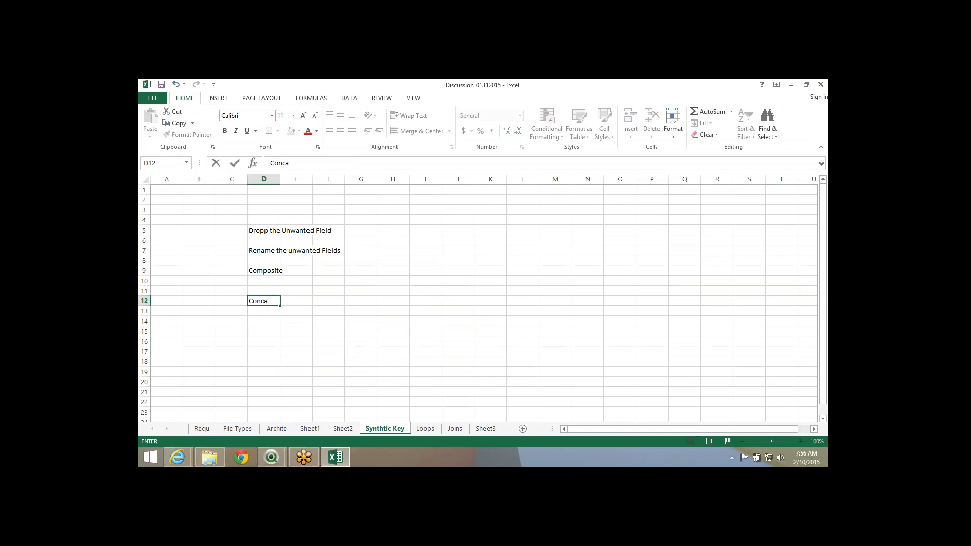
{"action": "type", "text": "tenate"}
{"action": "key", "text": "Return"}
Enter Join in cell D11, directly above the Concatenate entry.
{"action": "key", "text": "Up"}
{"action": "key", "text": "Up"}
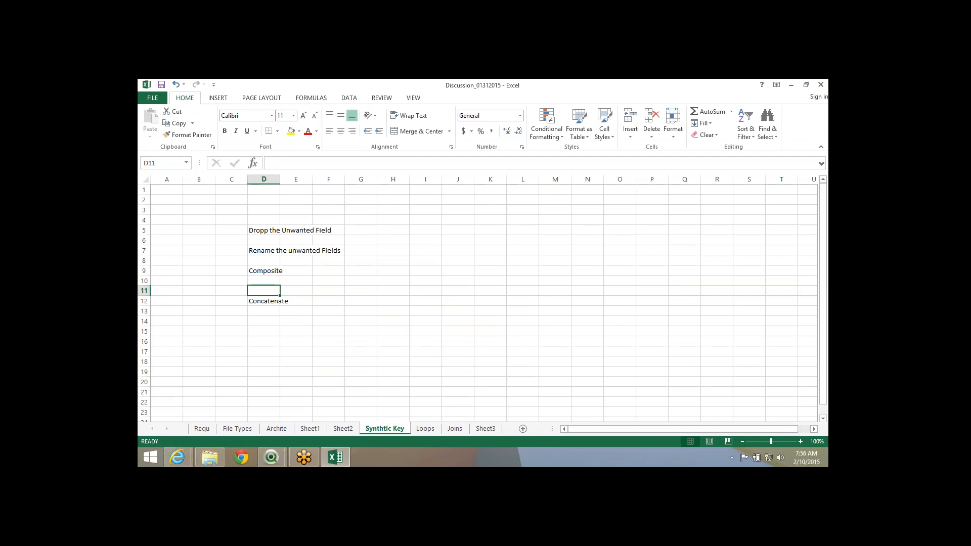
{"action": "type", "text": "Join"}
{"action": "key", "text": "Return"}
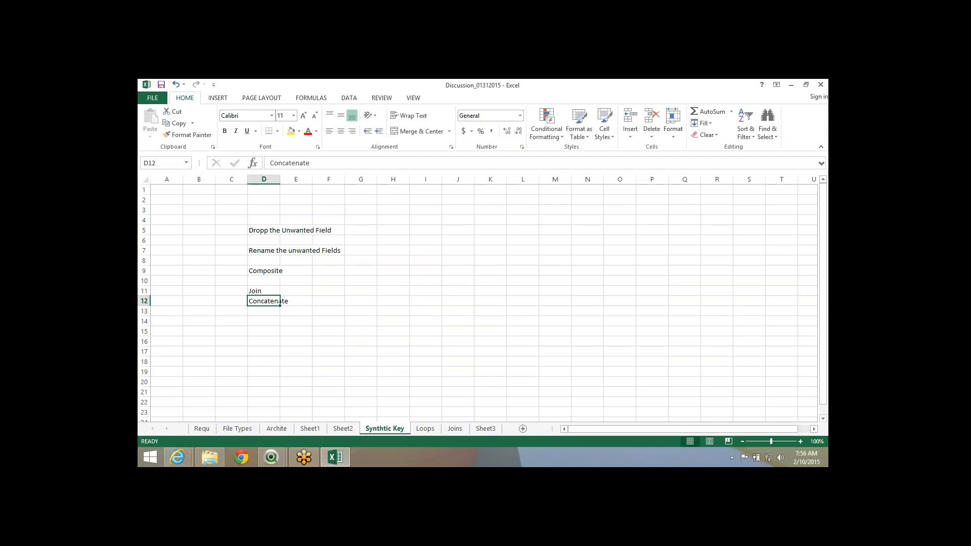
{"action": "key", "text": "Up"}
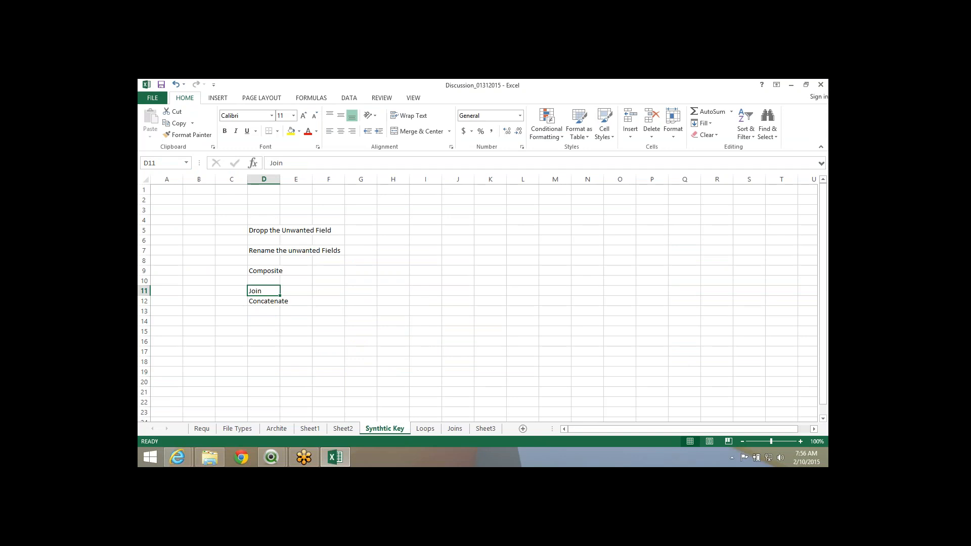
{"action": "key", "text": "alt+Tab"}
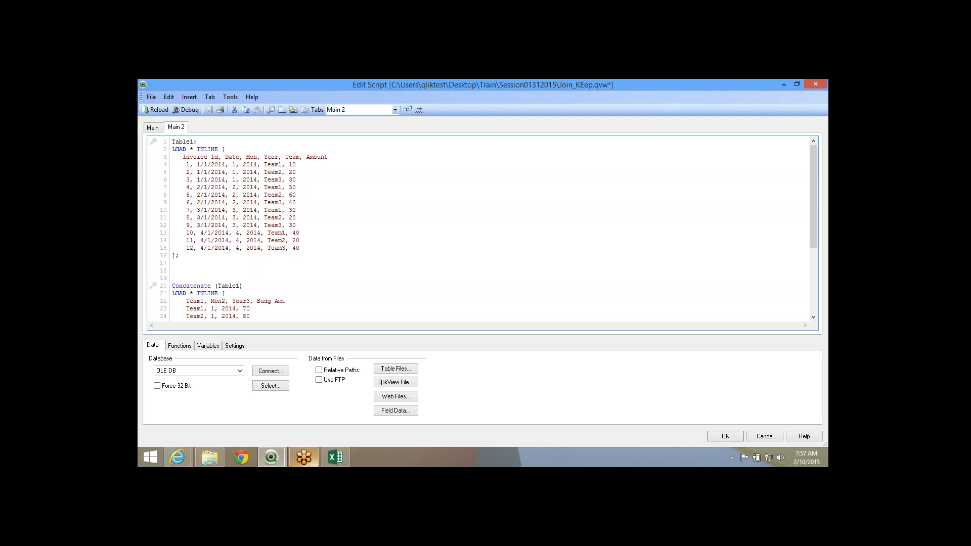
{"action": "mouse_move", "coordinate": [335, 458]}
{"action": "mouse_move", "coordinate": [272, 458]}
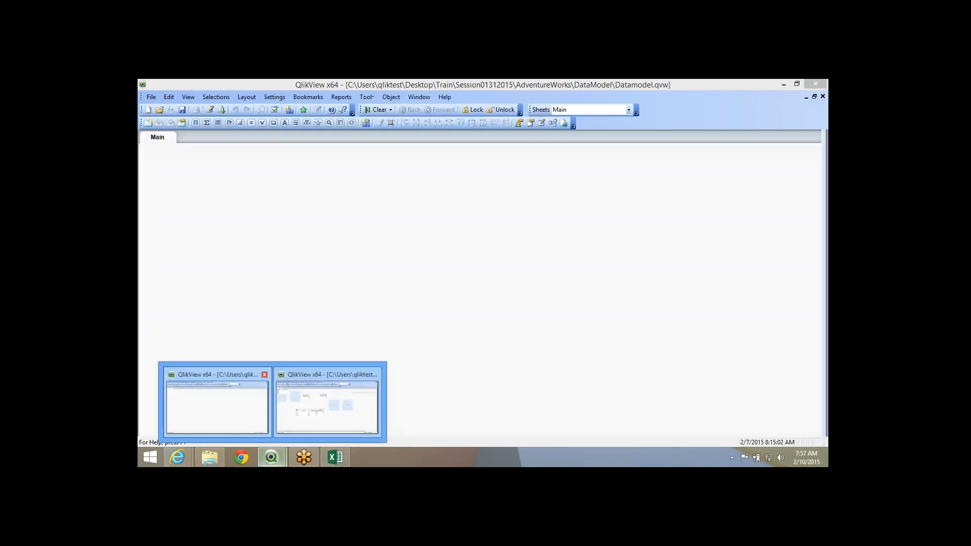
{"action": "left_click", "coordinate": [335, 458]}
{"action": "key", "text": "Down"}
{"action": "key", "text": "Down"}
{"action": "key", "text": "Down"}
{"action": "key", "text": "Down"}
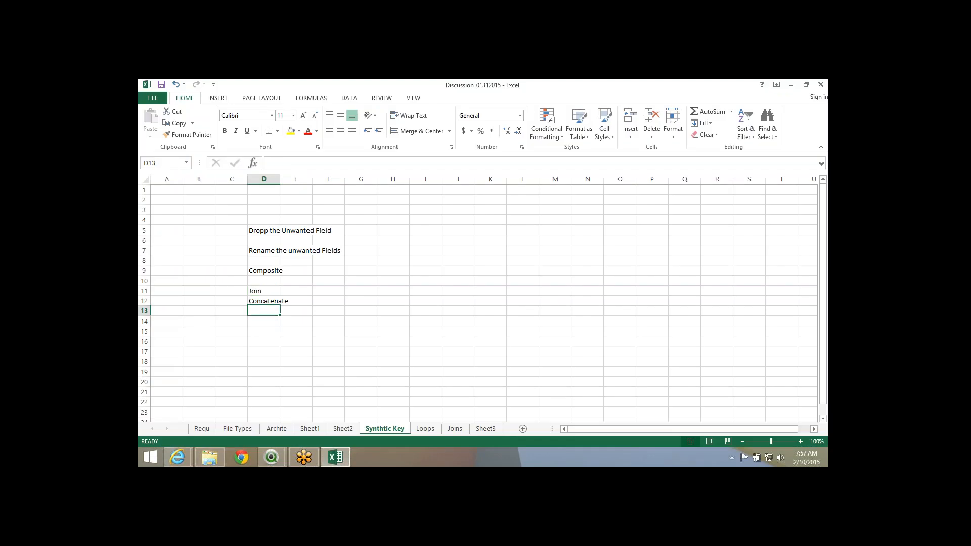
{"action": "key", "text": "Up"}
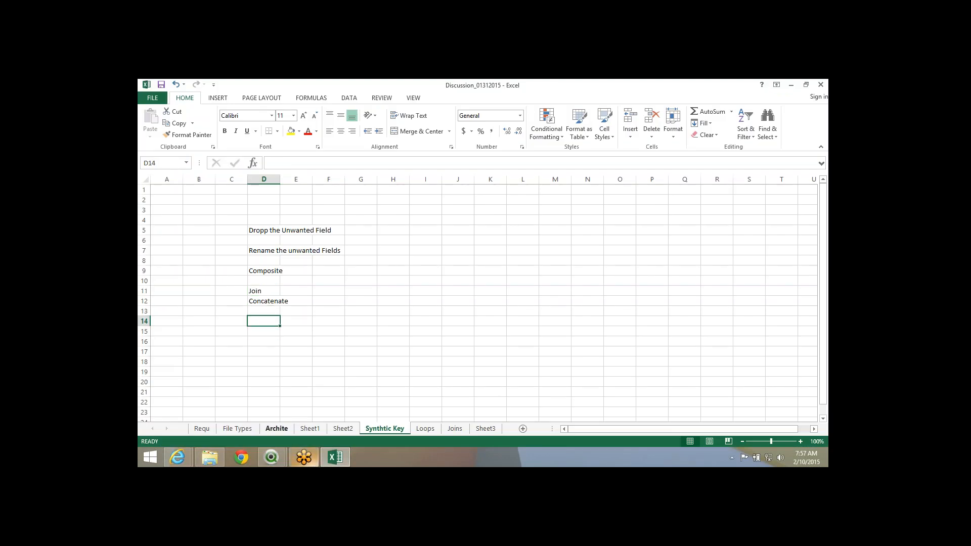
Switch back to QlikView and bring up the Join_KEep.qvw load script.
{"action": "mouse_move", "coordinate": [272, 458]}
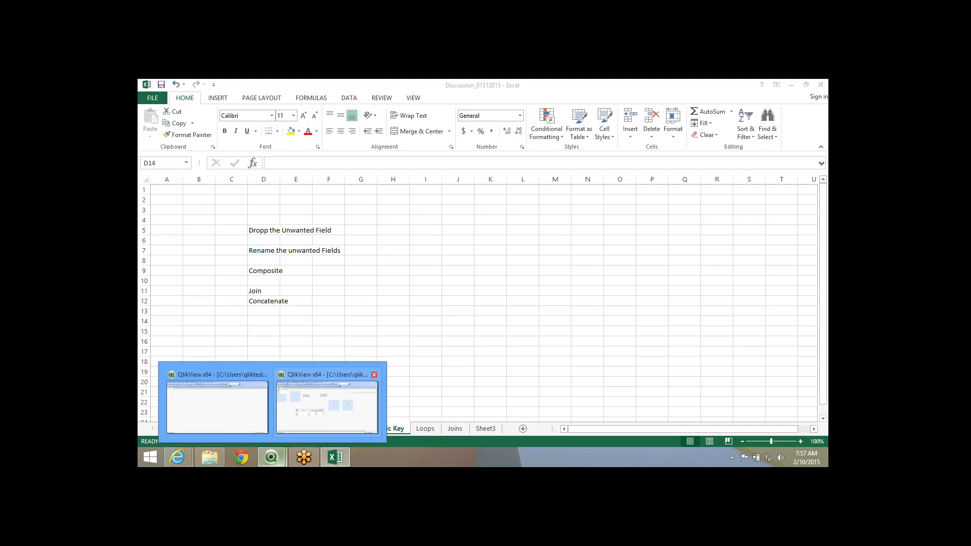
{"action": "left_click", "coordinate": [329, 402]}
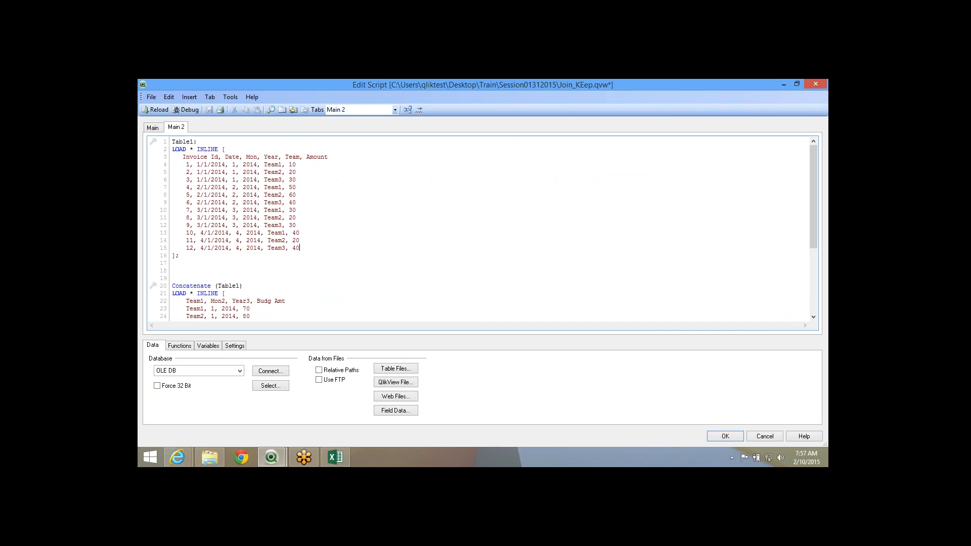
{"action": "key", "text": "alt+Tab"}
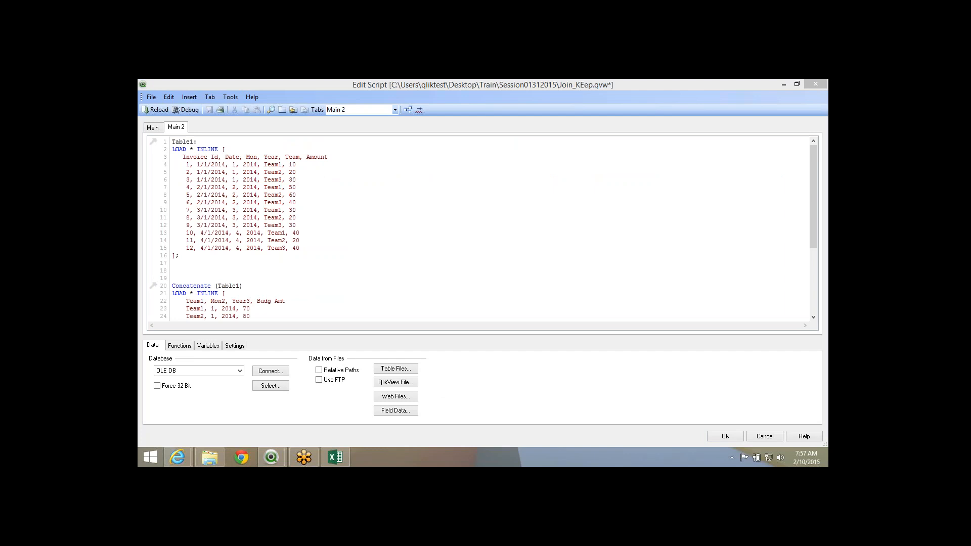
{"action": "key", "text": "alt+Tab"}
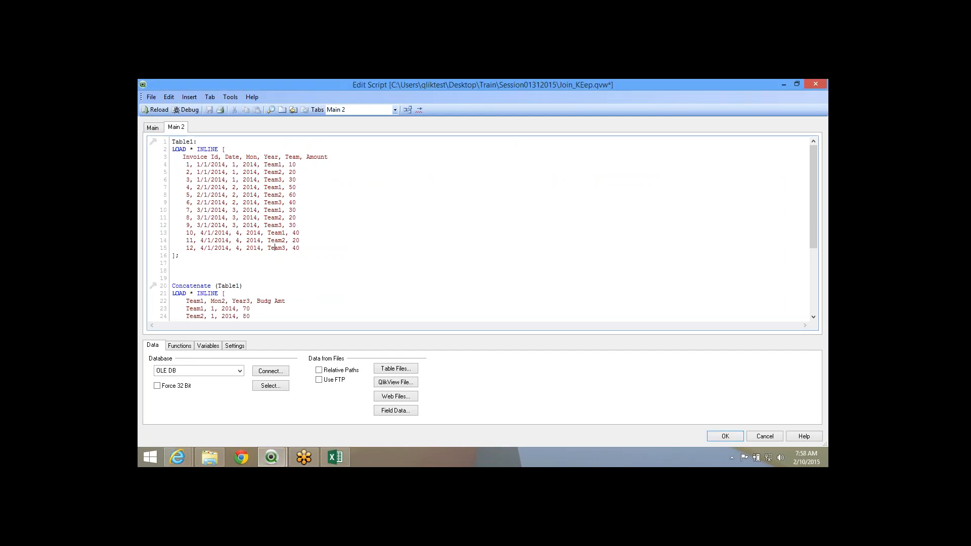
{"action": "scroll", "coordinate": [480, 228], "scroll_direction": "down", "scroll_amount": 5}
{"action": "scroll", "coordinate": [481, 227], "scroll_direction": "up", "scroll_amount": 5}
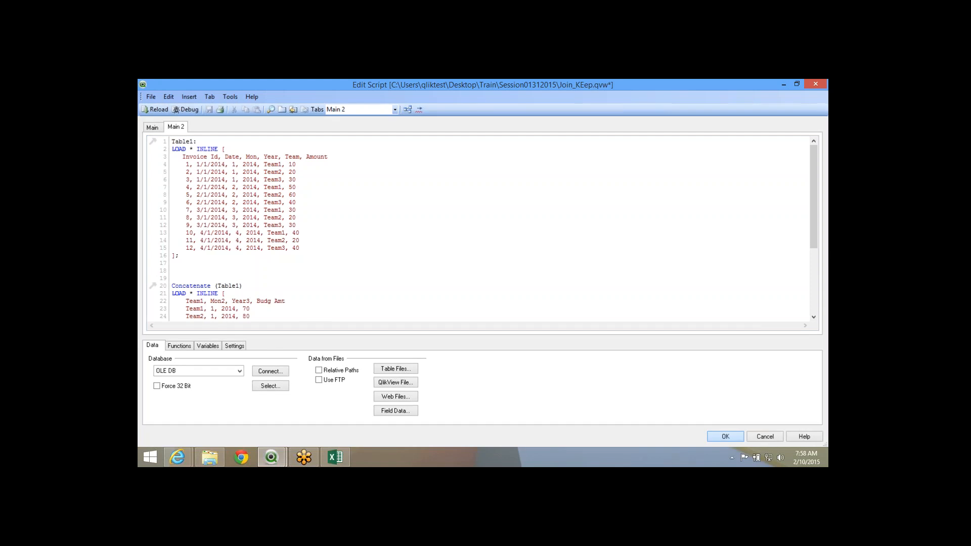
Close the Join_KEep.qvw script and open the Sales section of the Datamodel.qvw load script.
{"action": "key", "text": "Return"}
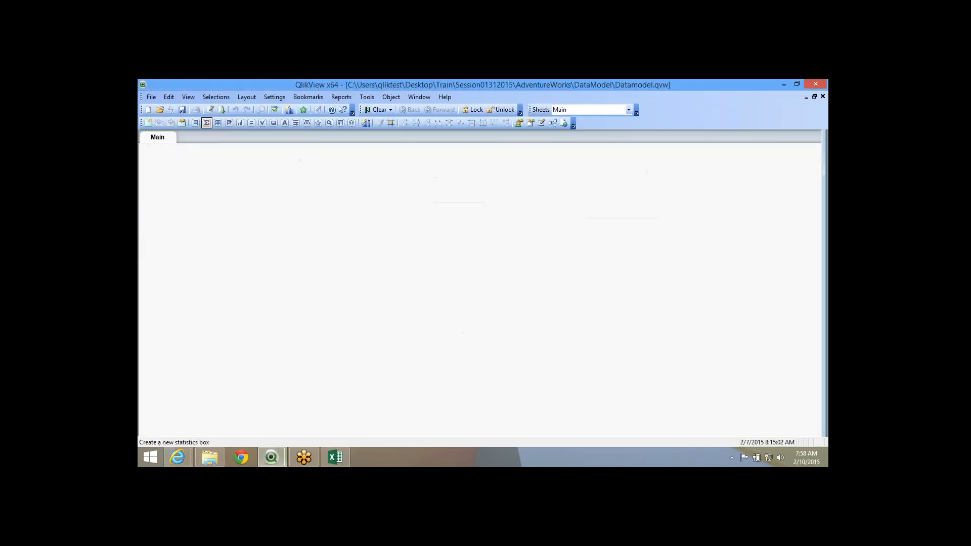
{"action": "left_click", "coordinate": [210, 110]}
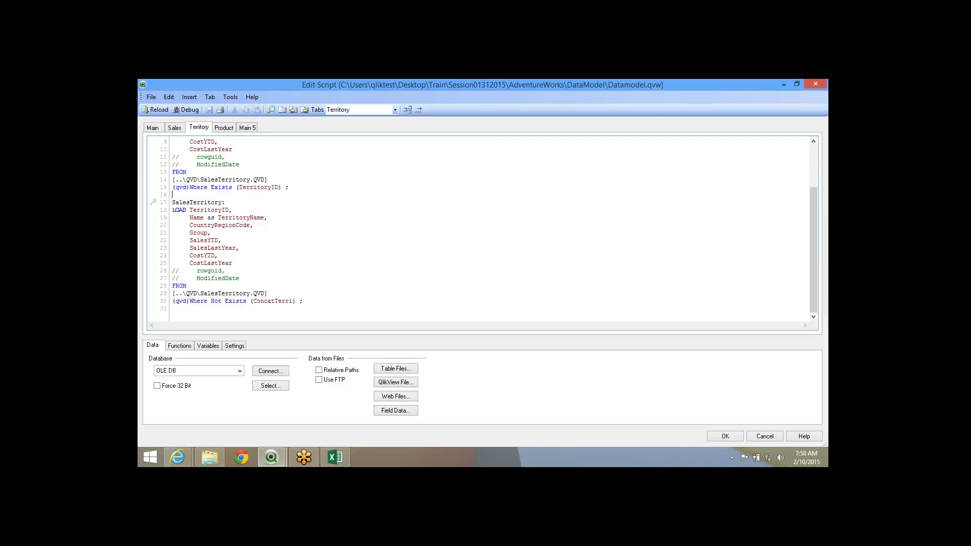
{"action": "scroll", "coordinate": [479, 228], "scroll_direction": "up", "scroll_amount": 3}
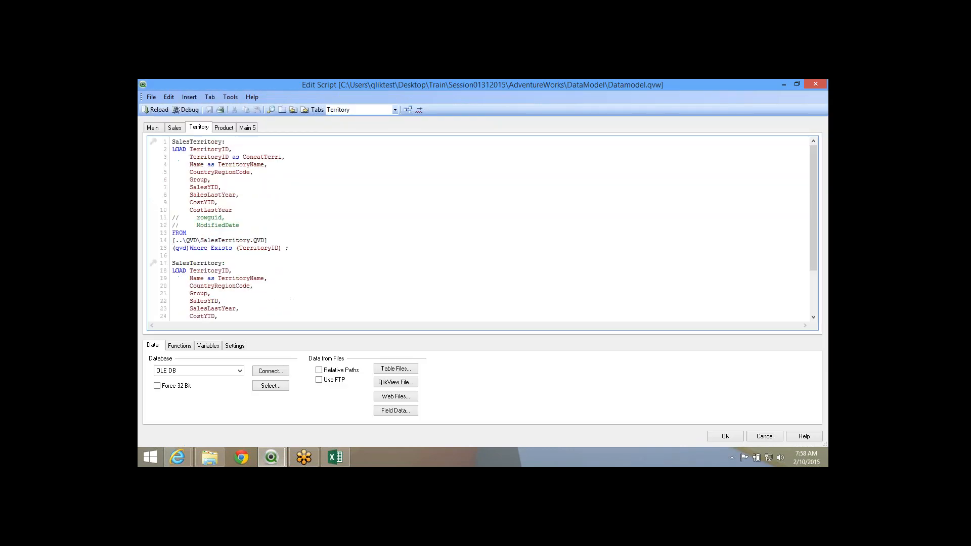
{"action": "key", "text": "super+c"}
{"action": "left_click", "coordinate": [175, 128]}
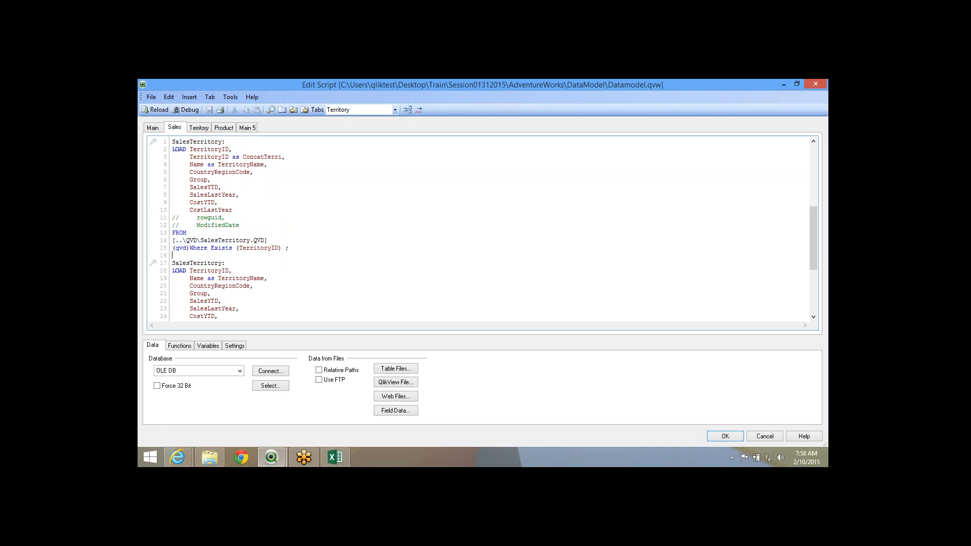
Examine the Left Join (SalesOrderHeader) load block through to the end of the Sales script.
{"action": "scroll", "coordinate": [478, 229], "scroll_direction": "down", "scroll_amount": 1}
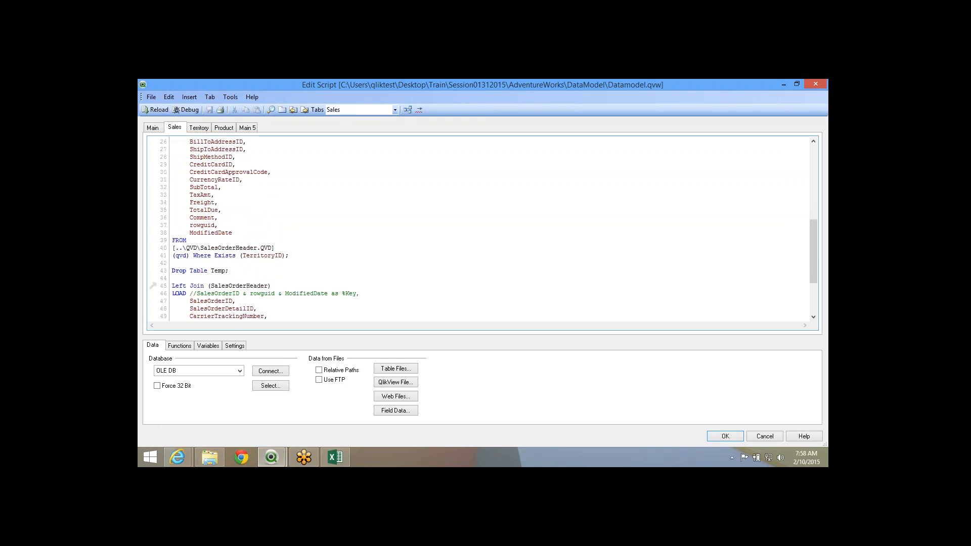
{"action": "scroll", "coordinate": [478, 229], "scroll_direction": "down", "scroll_amount": 4}
{"action": "scroll", "coordinate": [479, 229], "scroll_direction": "up", "scroll_amount": 3}
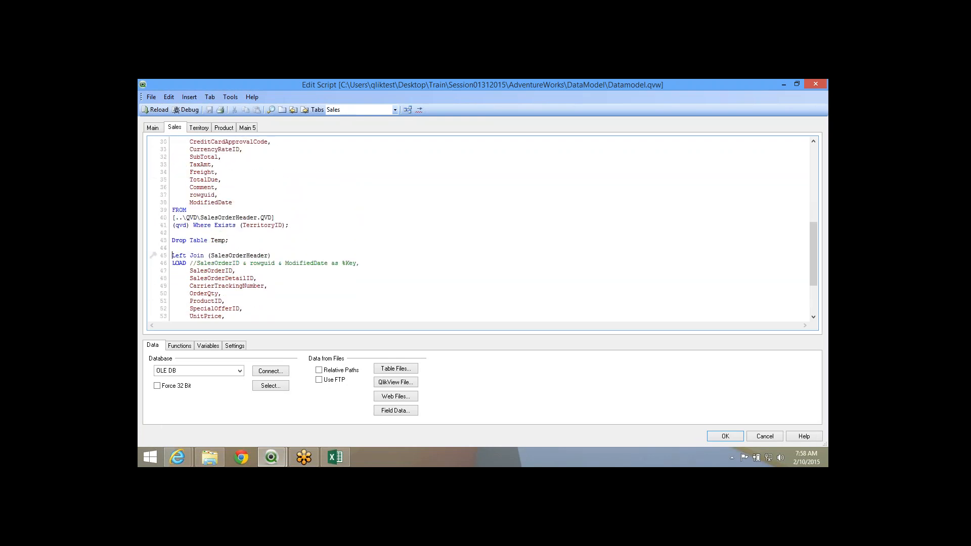
{"action": "left_click_drag", "start_coordinate": [172, 255], "coordinate": [271, 256]}
{"action": "scroll", "coordinate": [479, 228], "scroll_direction": "up", "scroll_amount": 3}
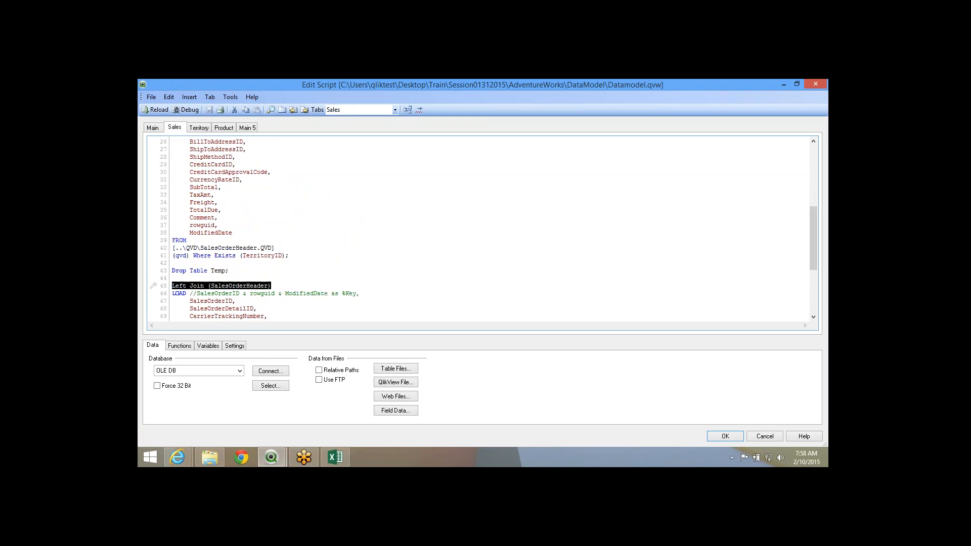
{"action": "scroll", "coordinate": [478, 229], "scroll_direction": "down", "scroll_amount": 5}
{"action": "scroll", "coordinate": [479, 229], "scroll_direction": "down", "scroll_amount": 1}
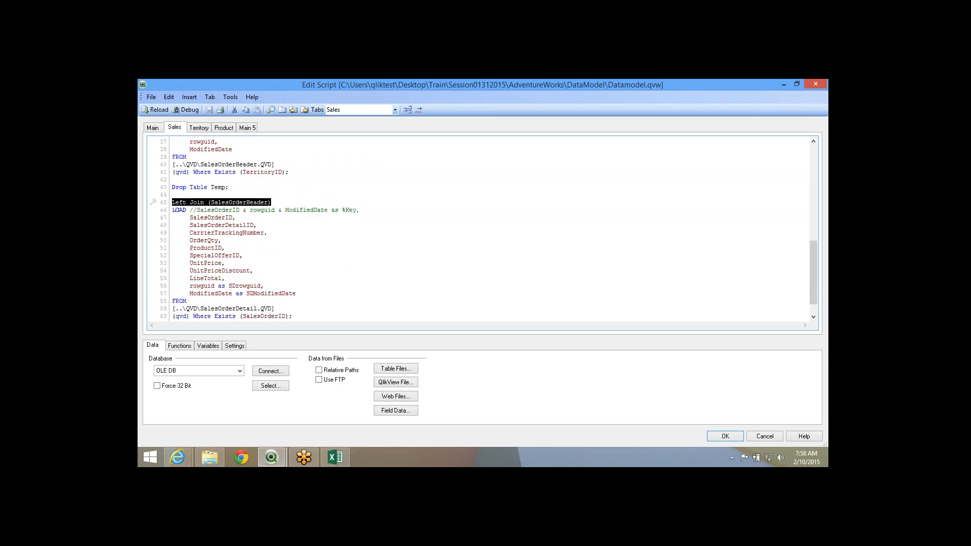
{"action": "scroll", "coordinate": [479, 229], "scroll_direction": "down", "scroll_amount": 1}
{"action": "left_click", "coordinate": [173, 308]}
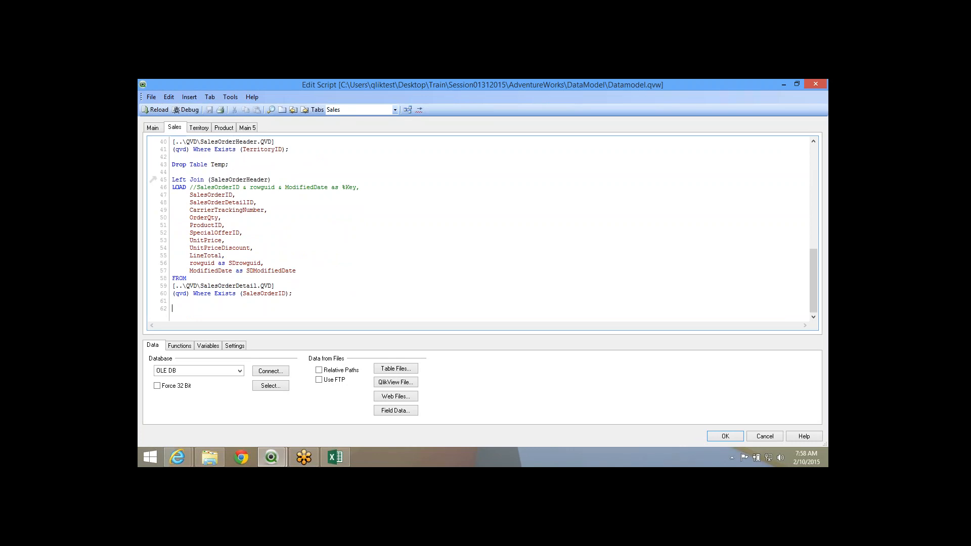
Compare the SalesOrderHeader table label with the Left Join target and its SalesOrderDetail.QVD source.
{"action": "scroll", "coordinate": [479, 228], "scroll_direction": "up", "scroll_amount": 8}
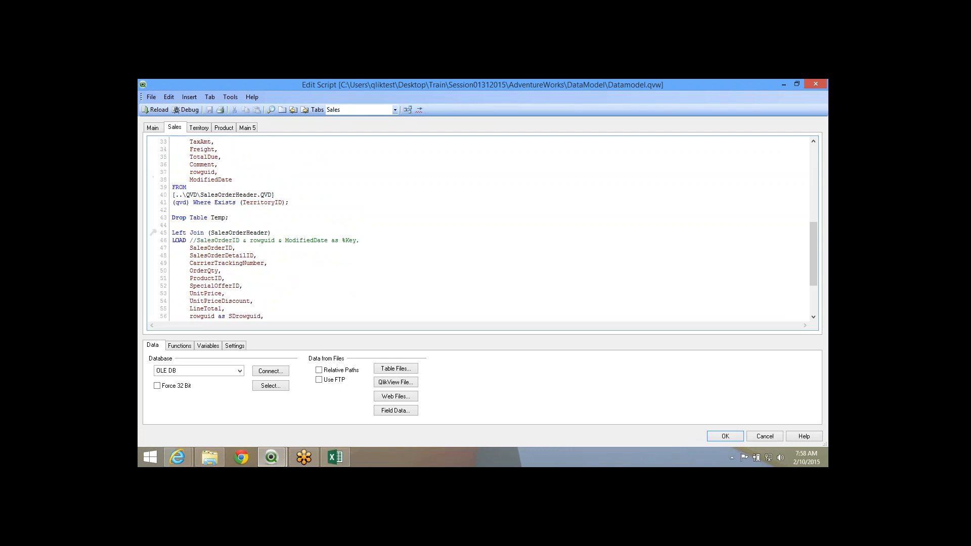
{"action": "scroll", "coordinate": [479, 229], "scroll_direction": "up", "scroll_amount": 4}
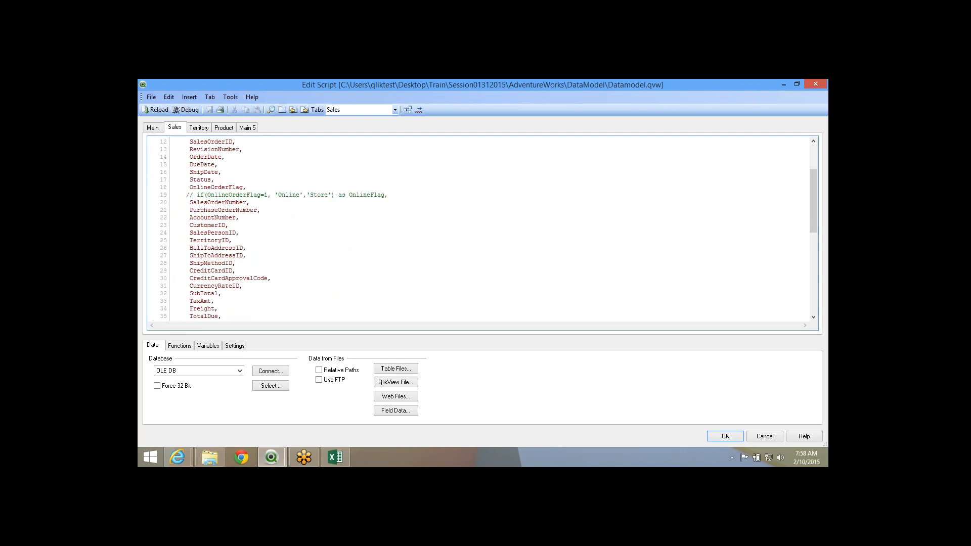
{"action": "double_click", "coordinate": [179, 181]}
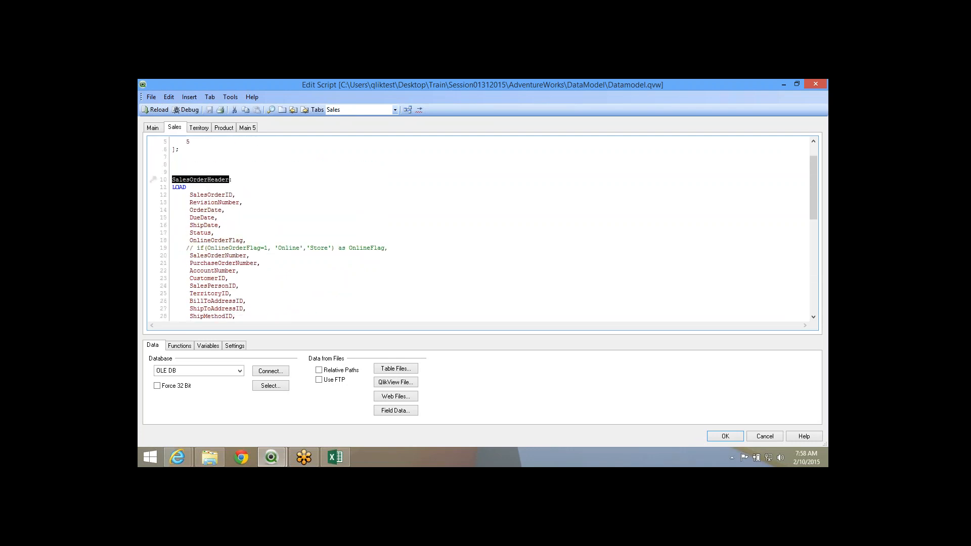
{"action": "scroll", "coordinate": [478, 229], "scroll_direction": "down", "scroll_amount": 12}
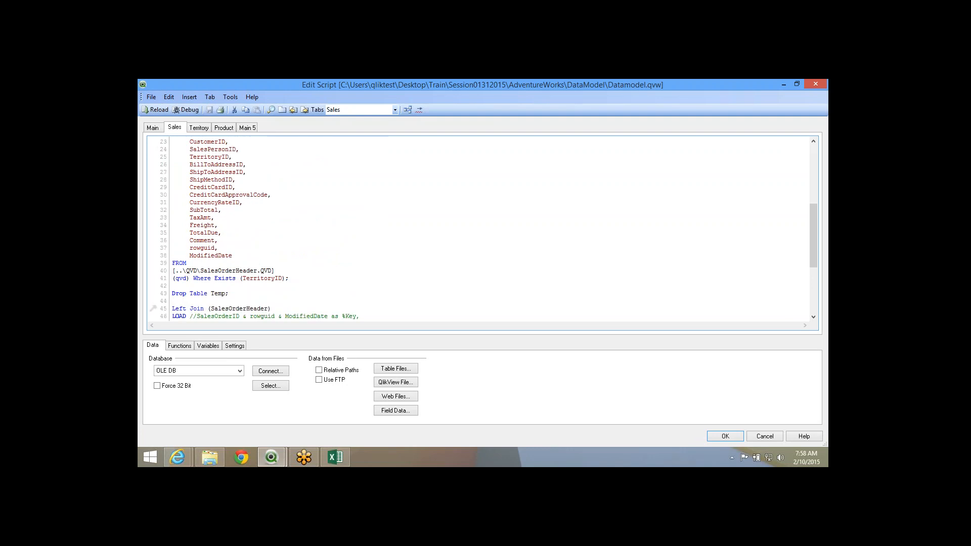
{"action": "double_click", "coordinate": [239, 181]}
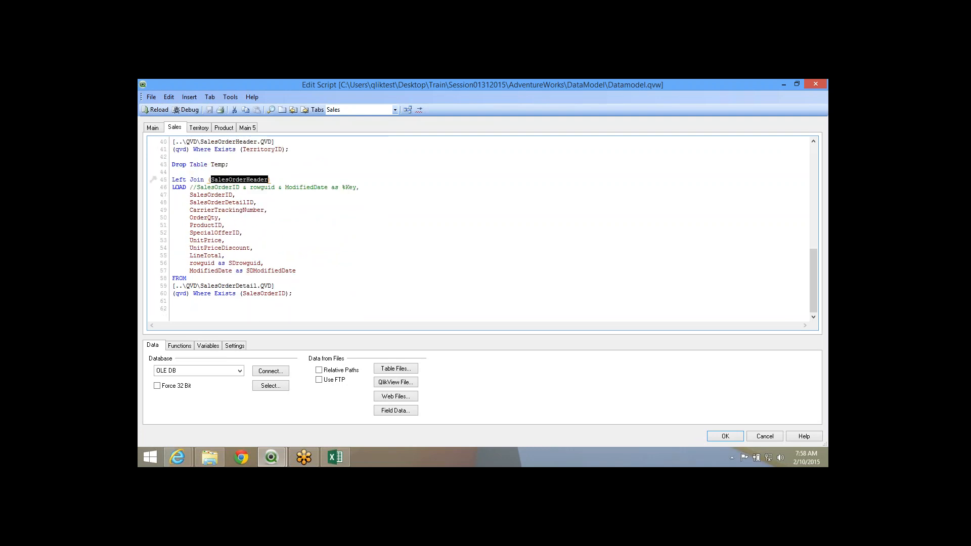
{"action": "double_click", "coordinate": [229, 287]}
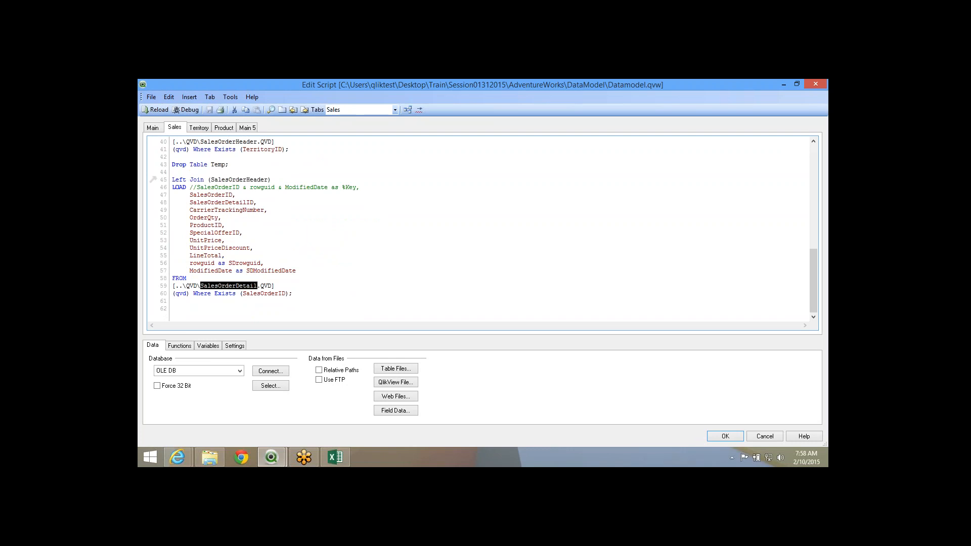
{"action": "left_click_drag", "start_coordinate": [172, 180], "coordinate": [293, 294]}
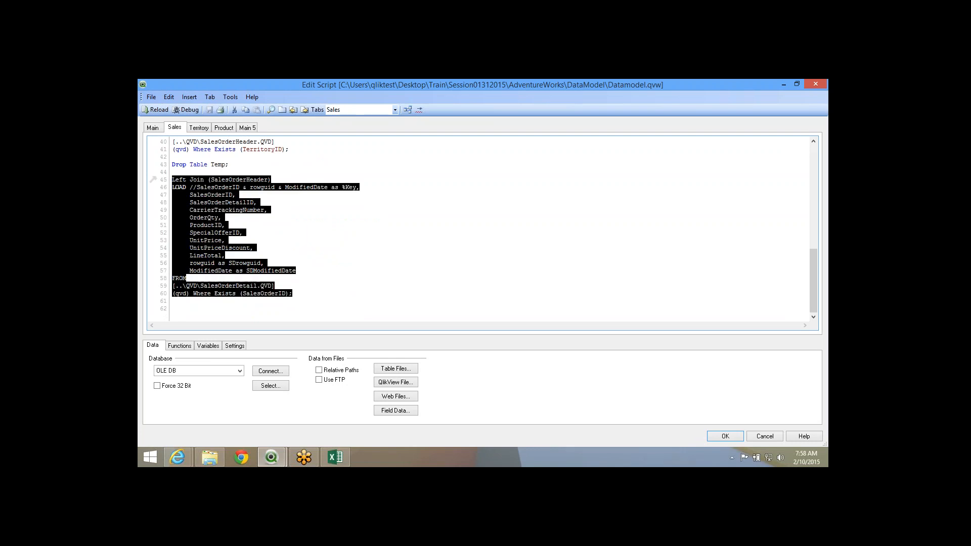
Inspect the joined fields of the SalesOrderHeader table in the table viewer, and return to the script.
{"action": "left_click", "coordinate": [408, 110]}
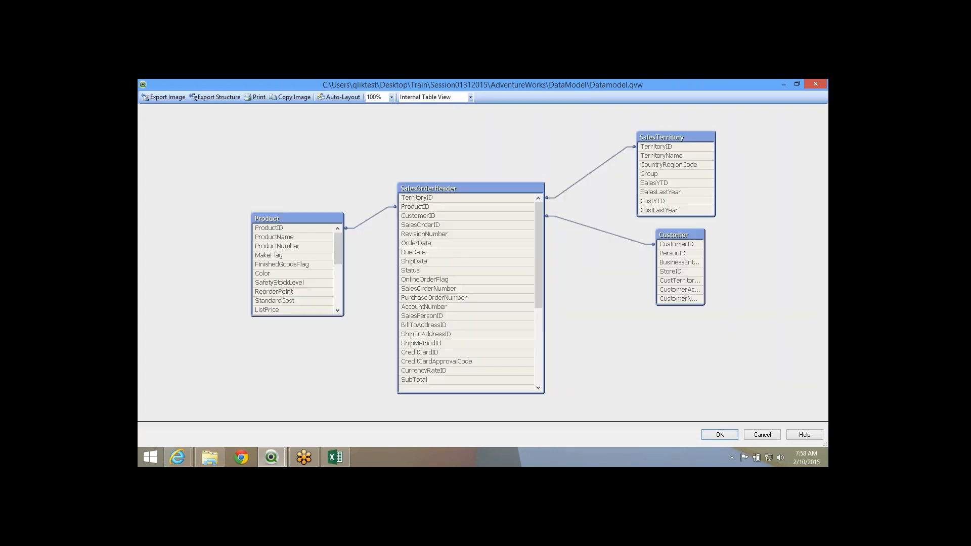
{"action": "left_click_drag", "start_coordinate": [538, 246], "coordinate": [538, 322]}
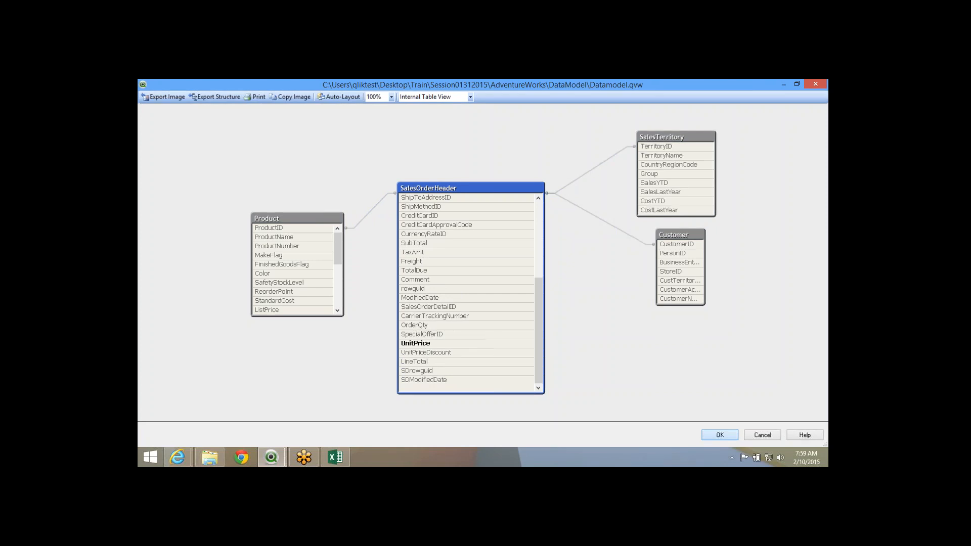
{"action": "key", "text": "Return"}
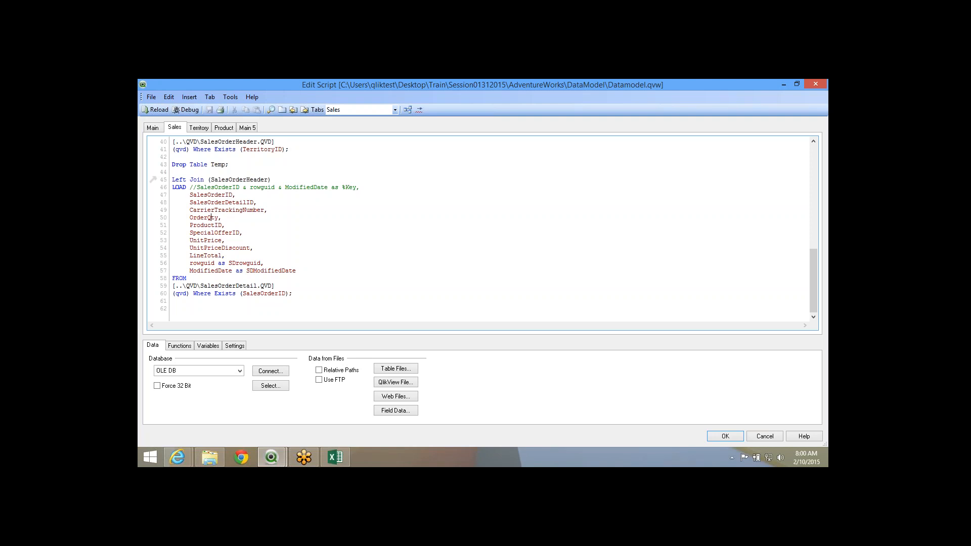
Highlight the complete Left Join load of SalesOrderDetail to review its fields.
{"action": "key", "text": "shift+Up"}
{"action": "key", "text": "shift+Up"}
{"action": "key", "text": "shift+Up"}
{"action": "key", "text": "shift+Up"}
{"action": "key", "text": "shift+Up"}
{"action": "key", "text": "shift+Up"}
{"action": "key", "text": "shift+Up"}
{"action": "key", "text": "shift+Up"}
{"action": "key", "text": "shift+Up"}
{"action": "key", "text": "shift+Up"}
{"action": "key", "text": "shift+Up"}
{"action": "key", "text": "shift+Up"}
{"action": "key", "text": "shift+Up"}
{"action": "key", "text": "shift+Up"}
{"action": "key", "text": "shift+Up"}
{"action": "key", "text": "shift+Up"}
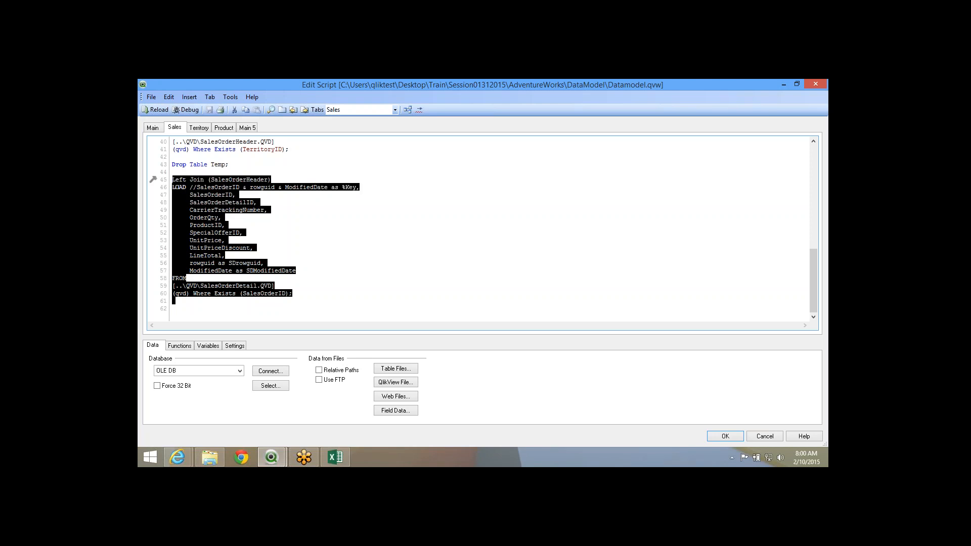
{"action": "left_click", "coordinate": [177, 187]}
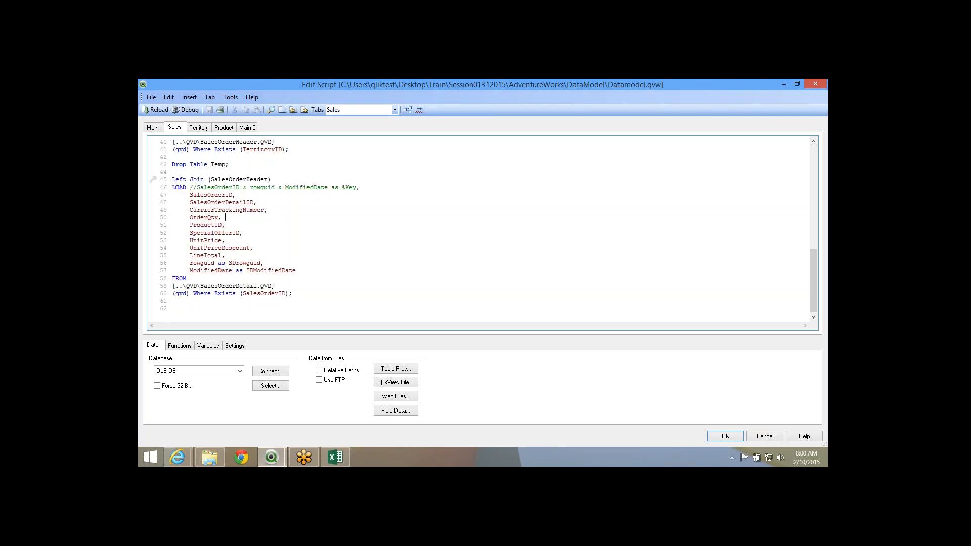
Trace the SalesOrderHeader label to the Left Join block and examine its OrderQty and UnitPrice fields.
{"action": "scroll", "coordinate": [481, 227], "scroll_direction": "up", "scroll_amount": 13}
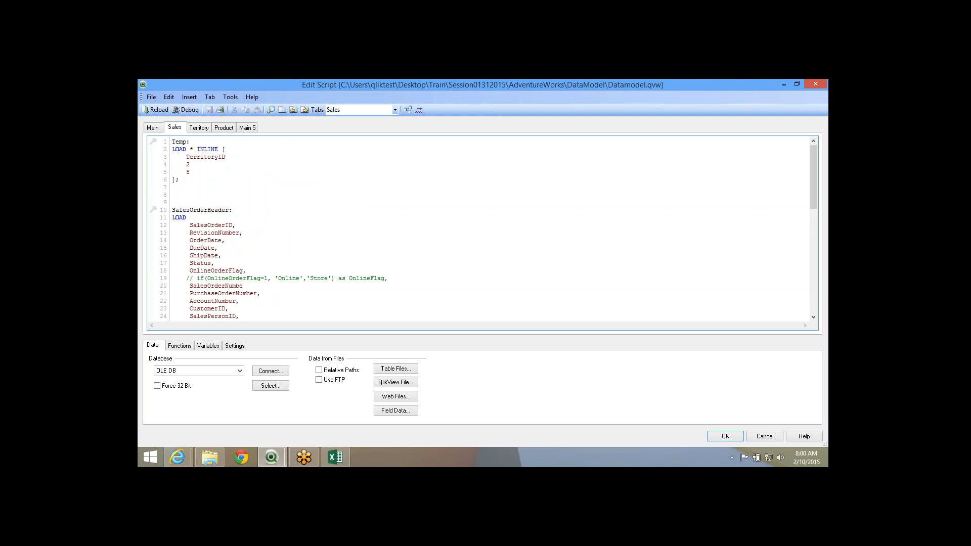
{"action": "key", "text": "shift+Up"}
{"action": "double_click", "coordinate": [201, 210]}
{"action": "scroll", "coordinate": [481, 228], "scroll_direction": "down", "scroll_amount": 13}
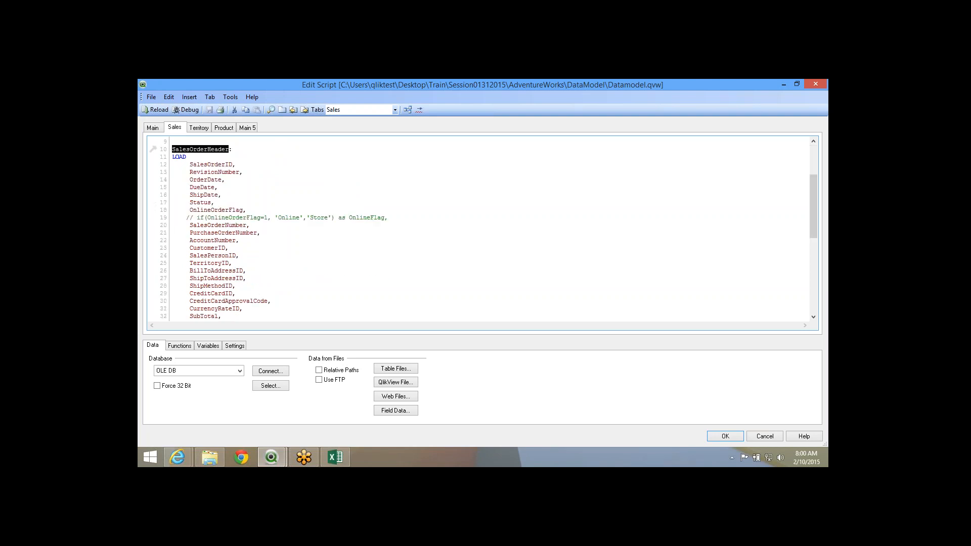
{"action": "left_click_drag", "start_coordinate": [187, 303], "coordinate": [191, 211]}
{"action": "left_click", "coordinate": [202, 218]}
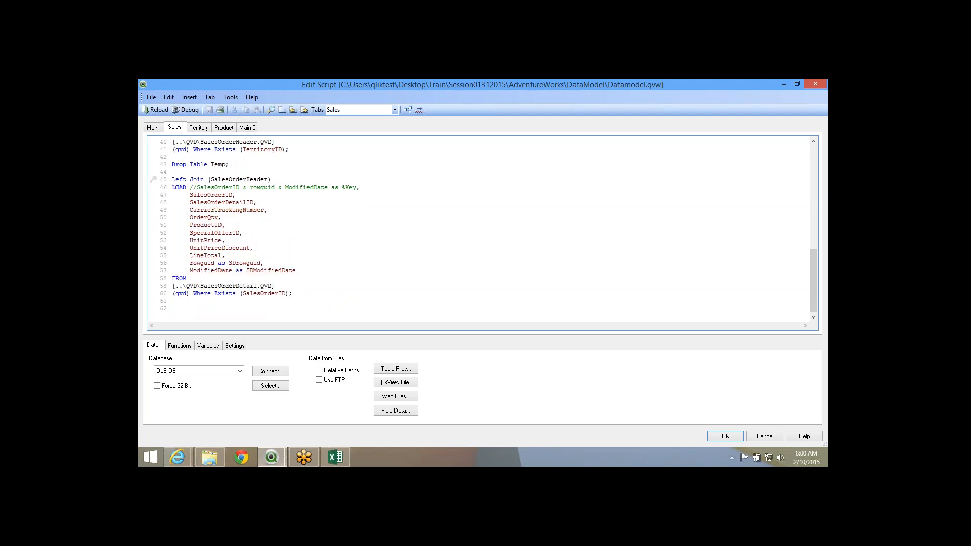
{"action": "left_click_drag", "start_coordinate": [186, 301], "coordinate": [275, 286]}
{"action": "left_click", "coordinate": [243, 228]}
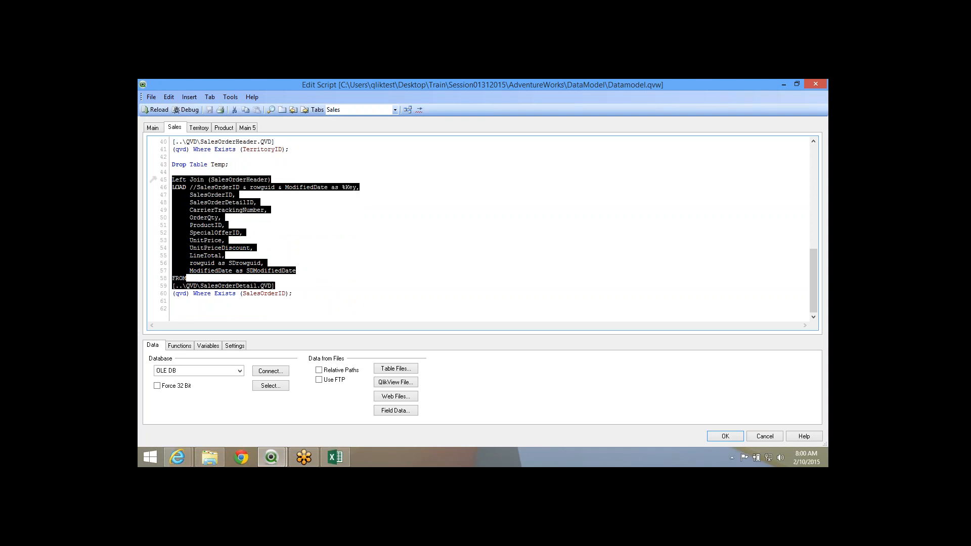
{"action": "left_click", "coordinate": [177, 187]}
{"action": "double_click", "coordinate": [204, 217]}
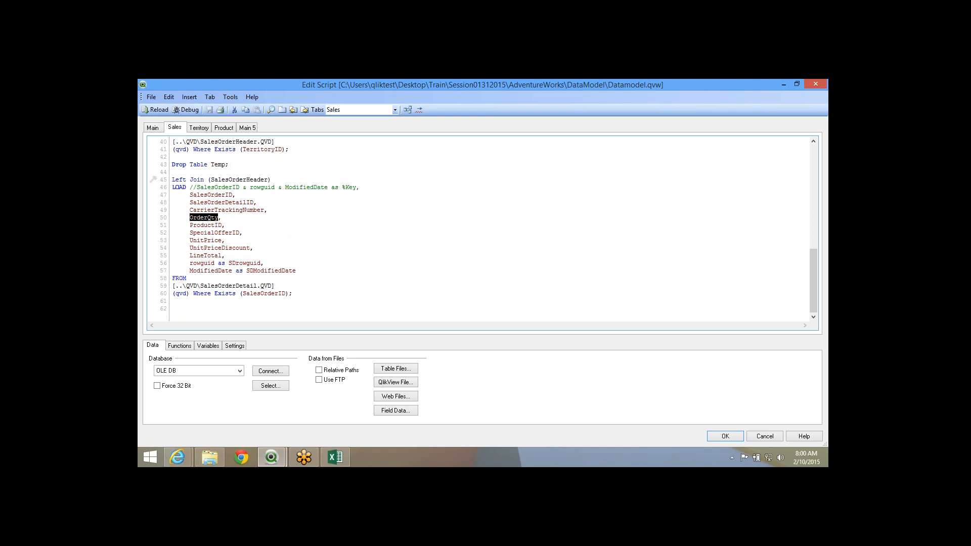
{"action": "double_click", "coordinate": [206, 241]}
Add two blank lines at the end of the Sales script, below the Left Join load.
{"action": "left_click", "coordinate": [257, 248]}
{"action": "key", "text": "Return"}
{"action": "key", "text": "Return"}
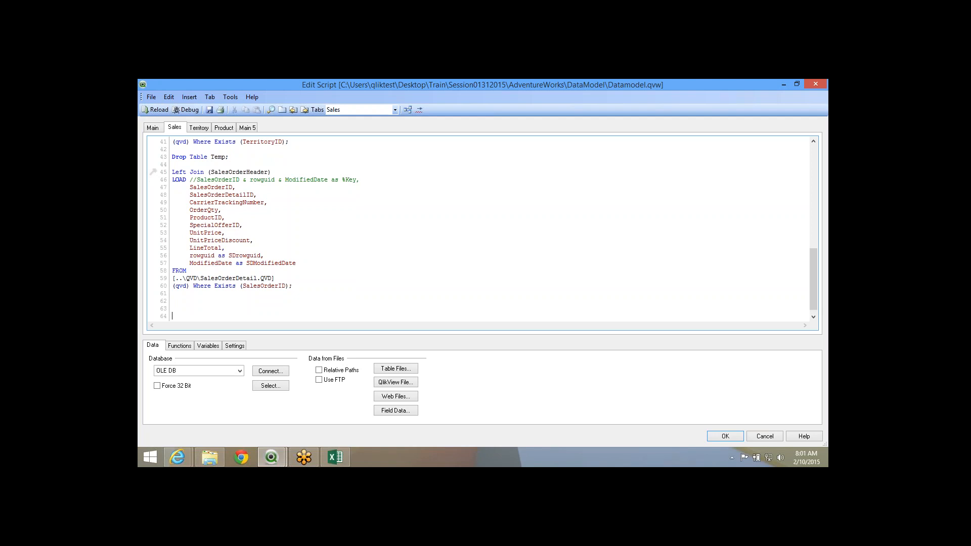
Rename the SalesOrderHeader table label above its LOAD statement to SalesOrderHeader_TEMP.
{"action": "scroll", "coordinate": [480, 228], "scroll_direction": "up", "scroll_amount": 13}
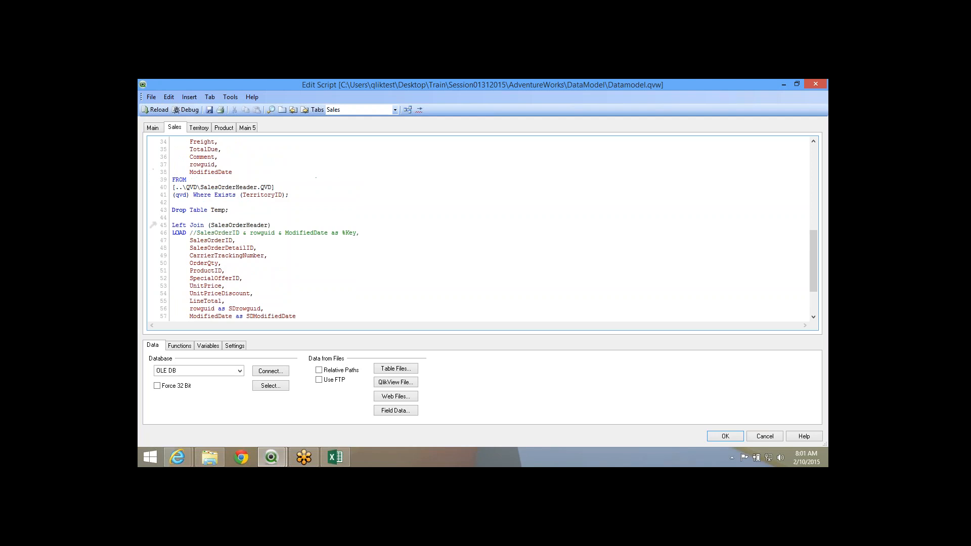
{"action": "double_click", "coordinate": [201, 195]}
{"action": "key", "text": "Right"}
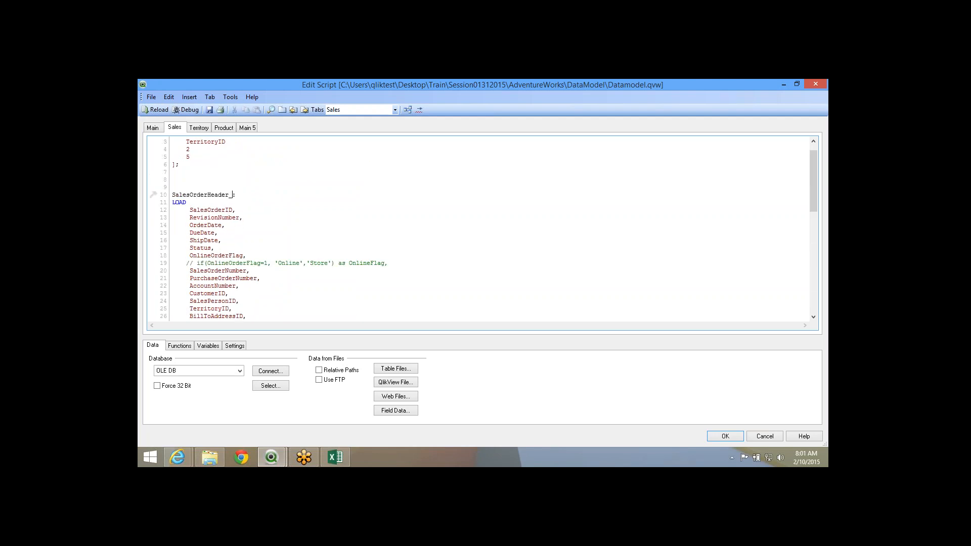
{"action": "type", "text": "TEMP"}
Copy the SalesOrderHeader_TEMP label and use it to replace the table name in the Left Join statement.
{"action": "key", "text": "ctrl+shift+Left"}
{"action": "key", "text": "ctrl+c"}
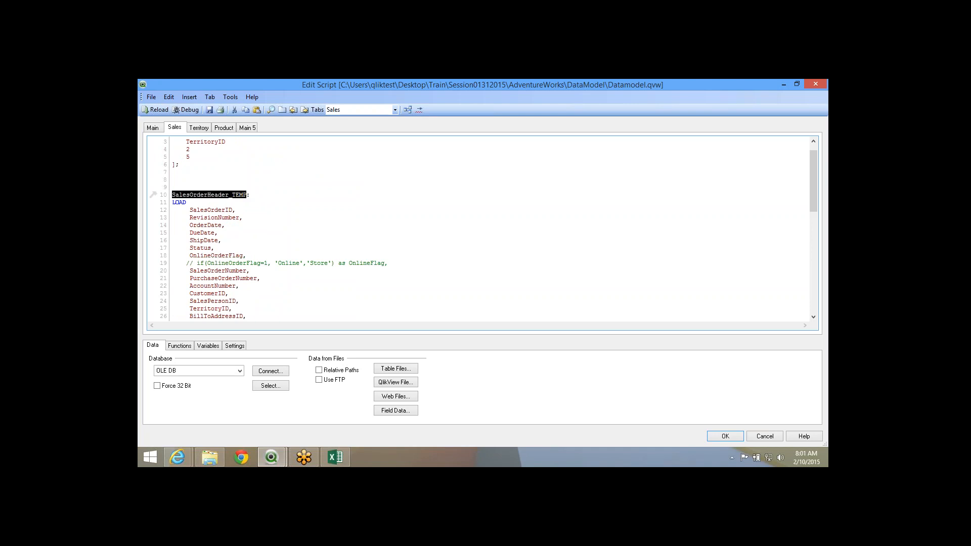
{"action": "scroll", "coordinate": [279, 230], "scroll_direction": "down", "scroll_amount": 12}
{"action": "double_click", "coordinate": [239, 195]}
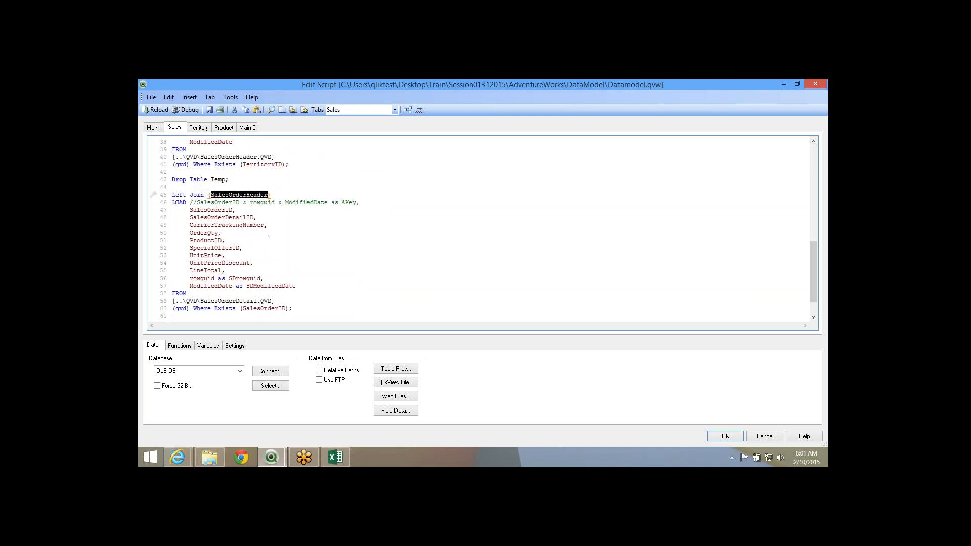
{"action": "key", "text": "ctrl+v"}
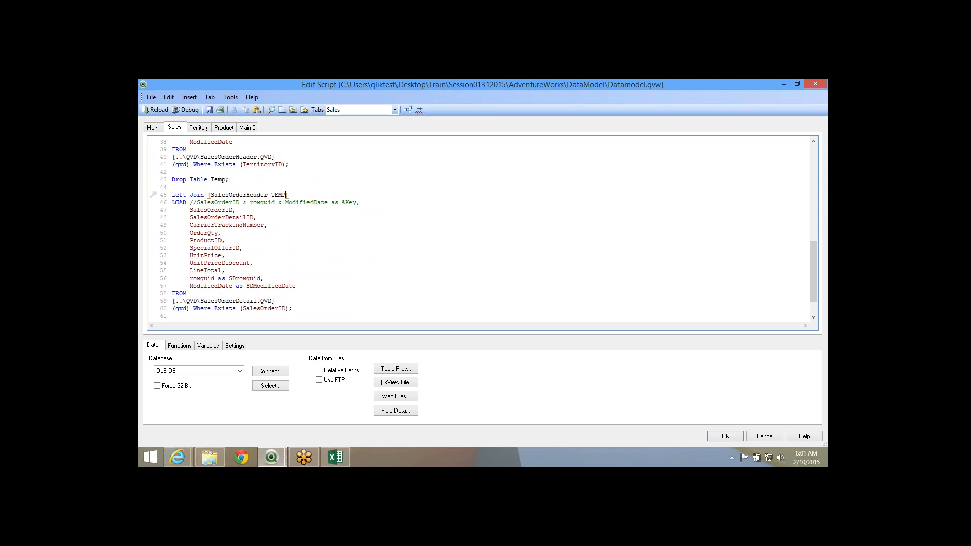
Start a new load labelled SalesOrderHeader: at the end of the Sales script, with Load and * on separate lines.
{"action": "scroll", "coordinate": [480, 228], "scroll_direction": "down", "scroll_amount": 2}
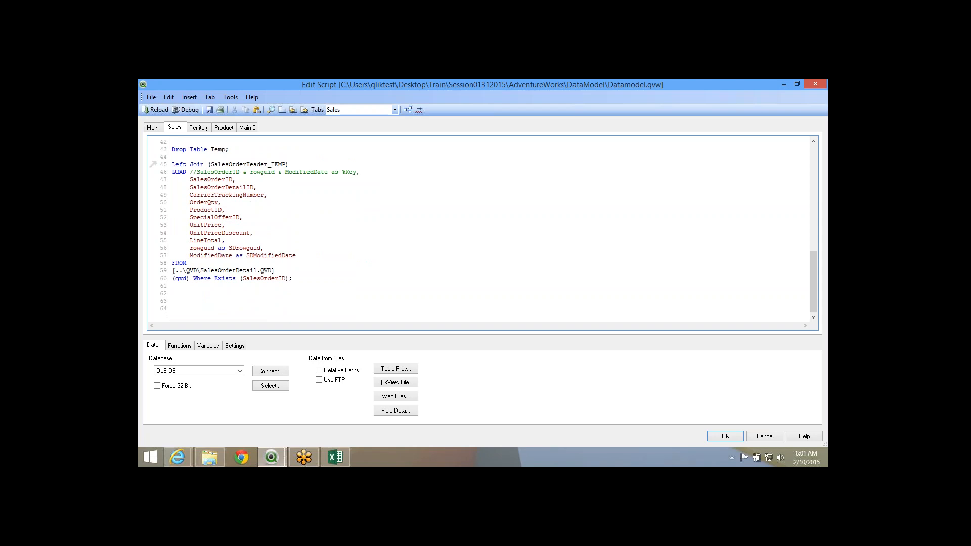
{"action": "key", "text": "ctrl+v"}
{"action": "key", "text": "BackSpace"}
{"action": "key", "text": "BackSpace"}
{"action": "key", "text": "BackSpace"}
{"action": "key", "text": "BackSpace"}
{"action": "type", "text": ":"}
{"action": "key", "text": "Return"}
{"action": "type", "text": "Load"}
{"action": "key", "text": "Return"}
{"action": "type", "text": "*"}
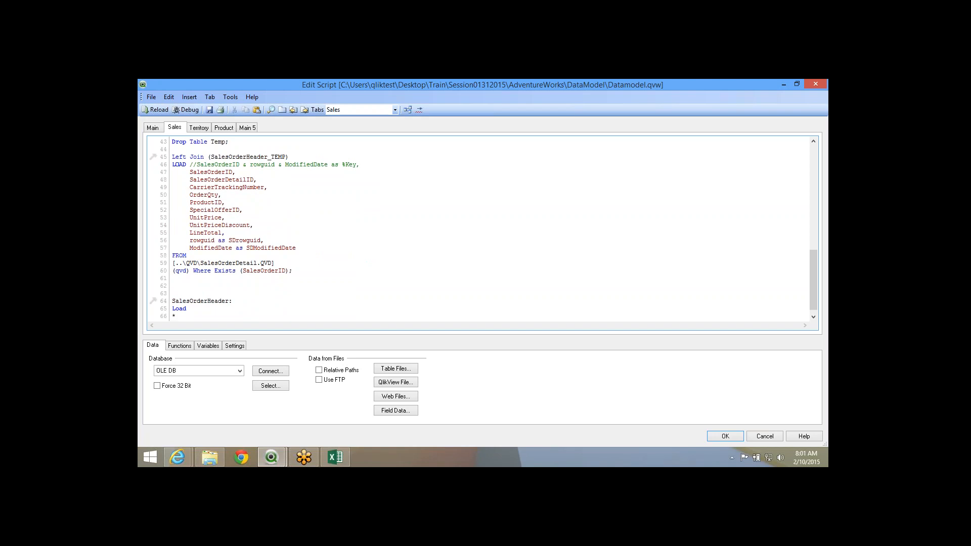
{"action": "key", "text": "Return"}
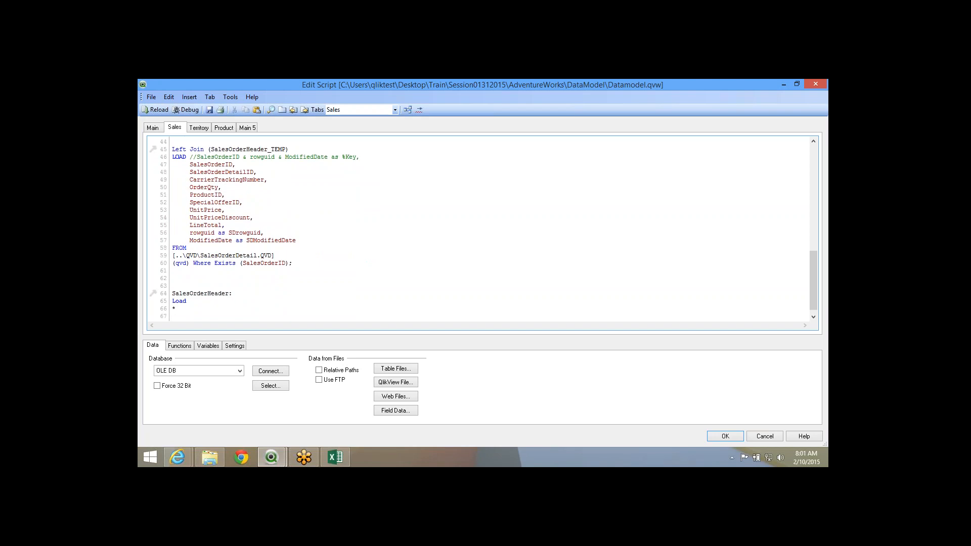
Complete the new SalesOrderHeader load with the clause Resident SalesOrderHeader_TEMP; using the table name copied from the Left Join.
{"action": "double_click", "coordinate": [248, 149]}
{"action": "key", "text": "ctrl+c"}
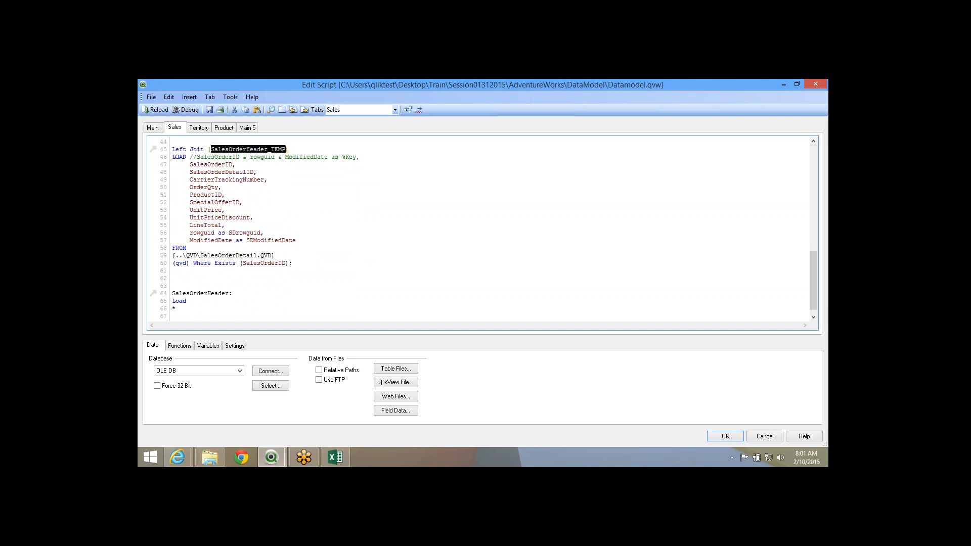
{"action": "left_click", "coordinate": [186, 317]}
{"action": "type", "text": "Resident"}
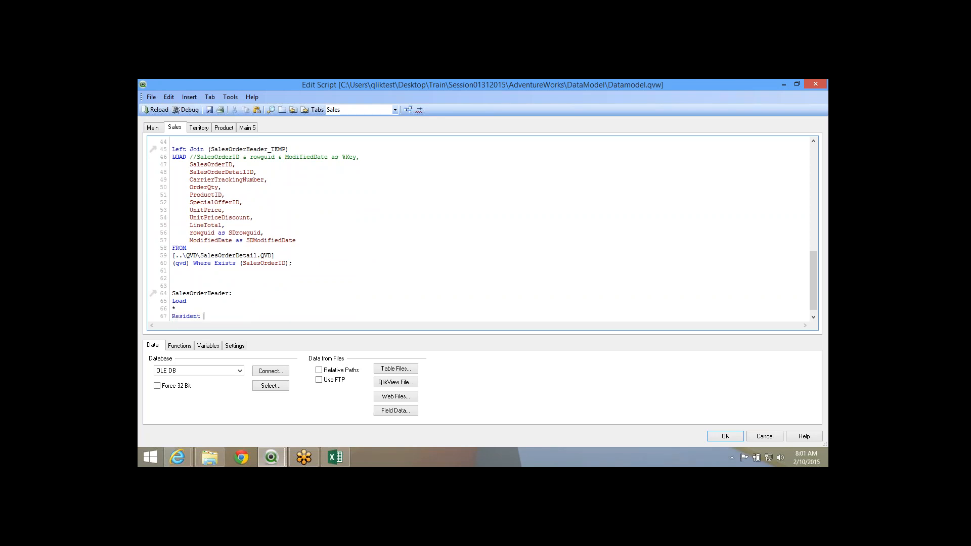
{"action": "key", "text": "ctrl+v"}
Trace SalesOrderHeader_TEMP through its label, the Left Join and the Resident clause, and examine the new SalesOrderHeader label.
{"action": "double_click", "coordinate": [241, 316]}
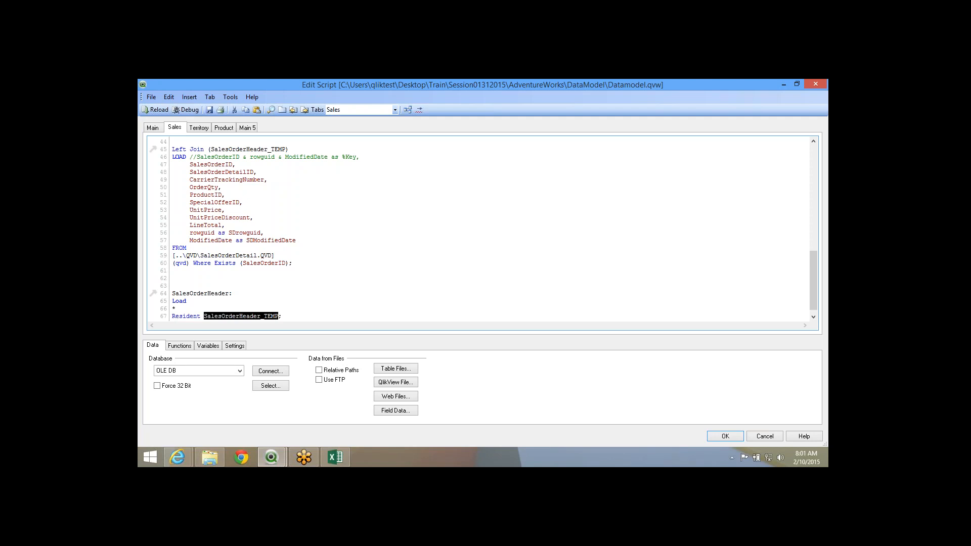
{"action": "double_click", "coordinate": [248, 150]}
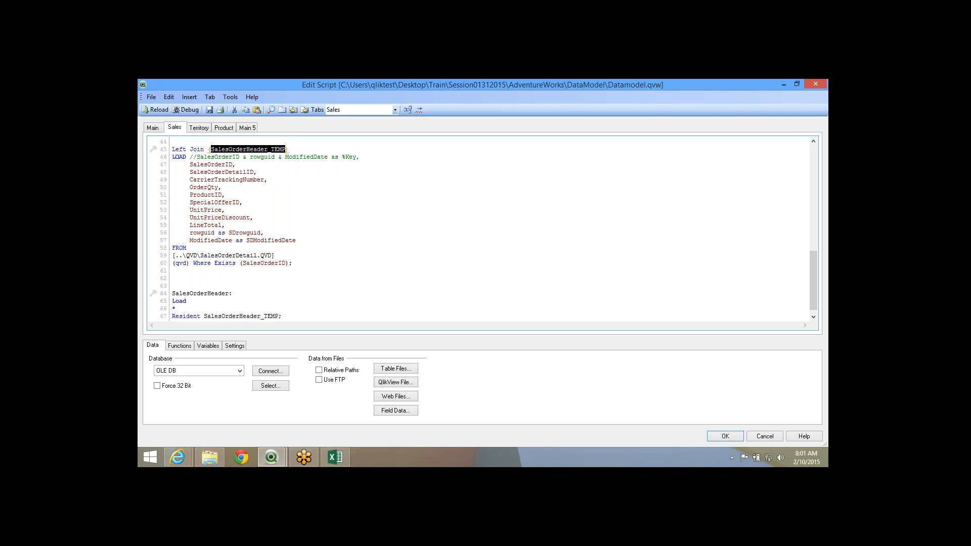
{"action": "scroll", "coordinate": [247, 150], "scroll_direction": "up", "scroll_amount": 2}
{"action": "key", "text": "ctrl+Home"}
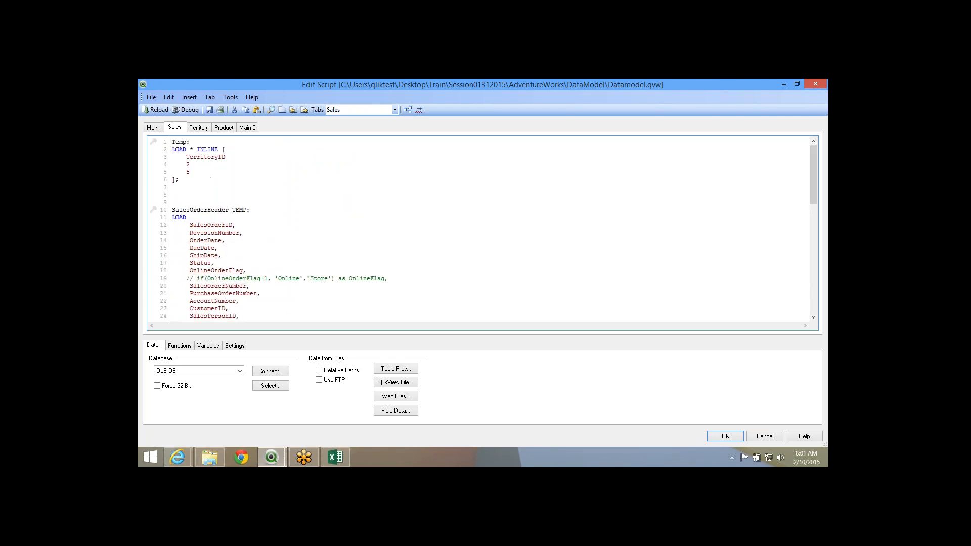
{"action": "scroll", "coordinate": [481, 228], "scroll_direction": "down", "scroll_amount": 3}
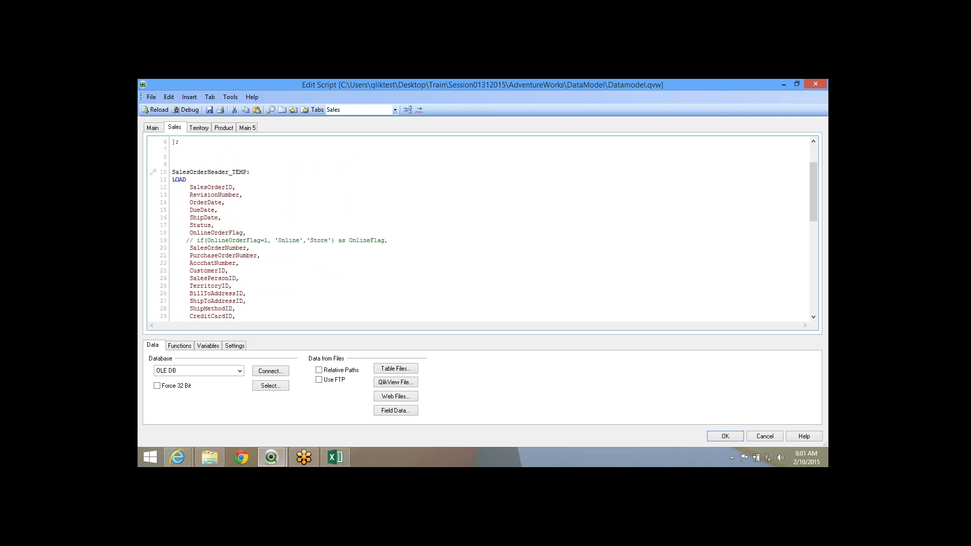
{"action": "scroll", "coordinate": [195, 263], "scroll_direction": "up", "scroll_amount": 4}
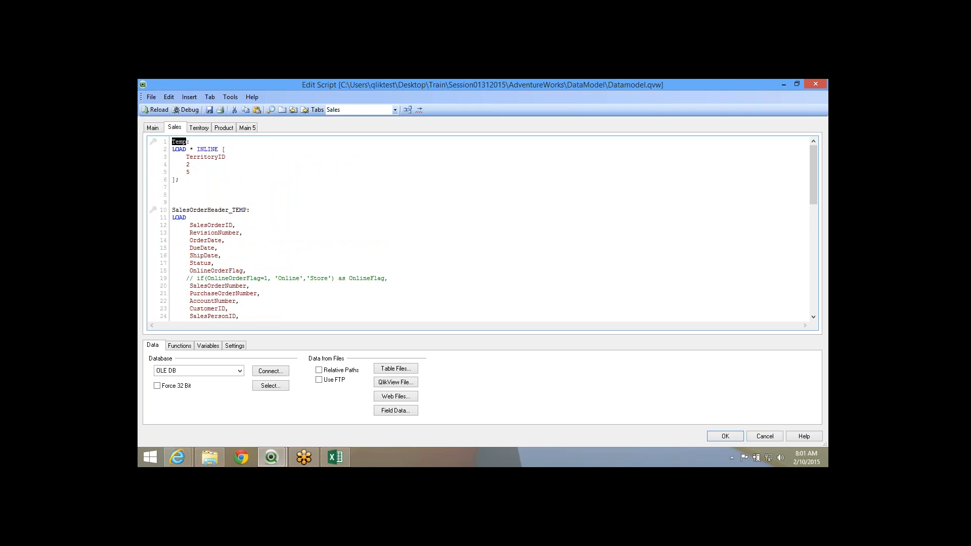
{"action": "left_click_drag", "start_coordinate": [226, 211], "coordinate": [228, 217]}
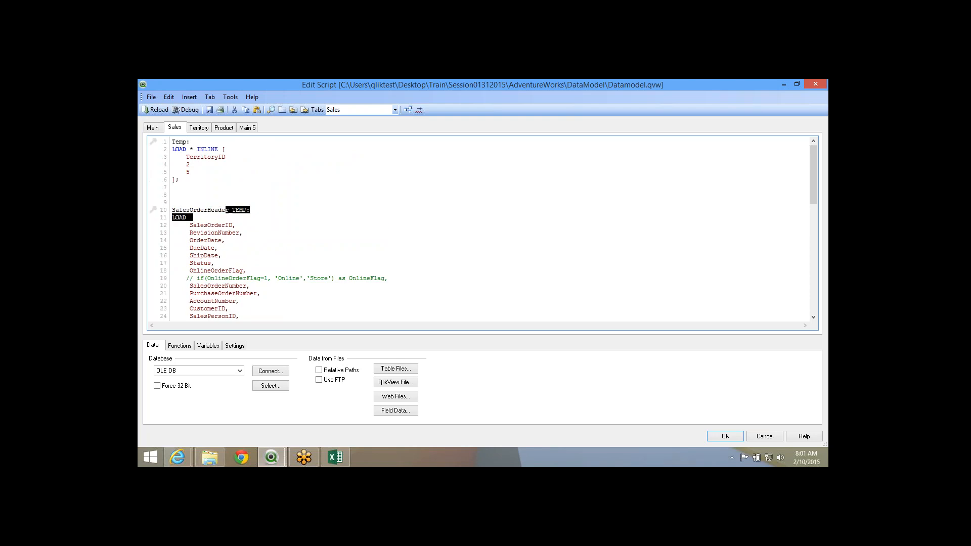
{"action": "double_click", "coordinate": [225, 210]}
{"action": "scroll", "coordinate": [226, 211], "scroll_direction": "down", "scroll_amount": 4}
{"action": "scroll", "coordinate": [480, 227], "scroll_direction": "down", "scroll_amount": 5}
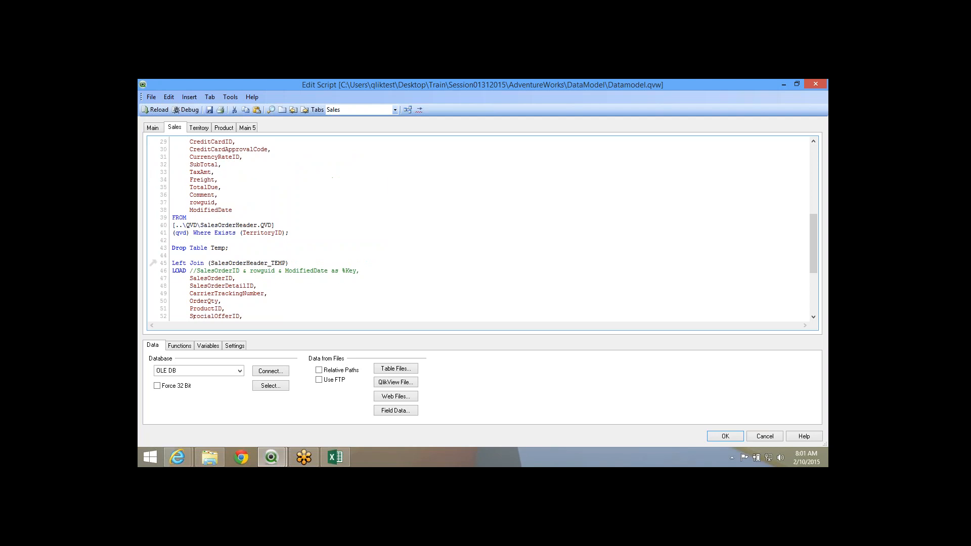
{"action": "double_click", "coordinate": [248, 263]}
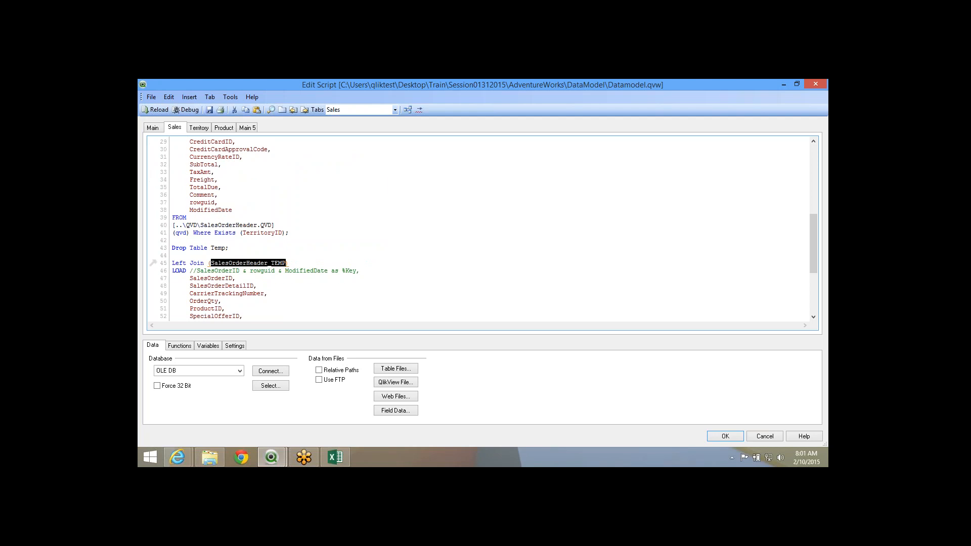
{"action": "scroll", "coordinate": [481, 227], "scroll_direction": "down", "scroll_amount": 3}
{"action": "scroll", "coordinate": [480, 228], "scroll_direction": "down", "scroll_amount": 2}
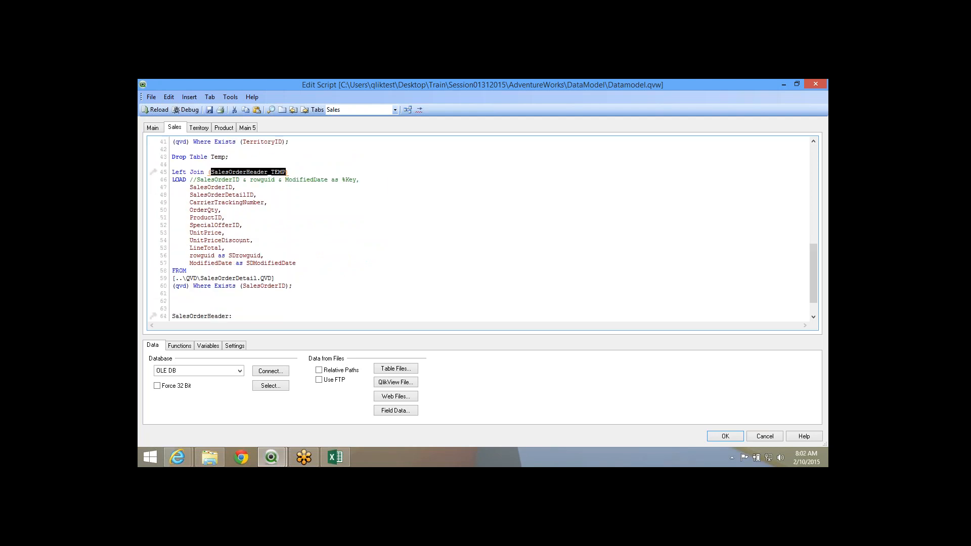
{"action": "double_click", "coordinate": [242, 316]}
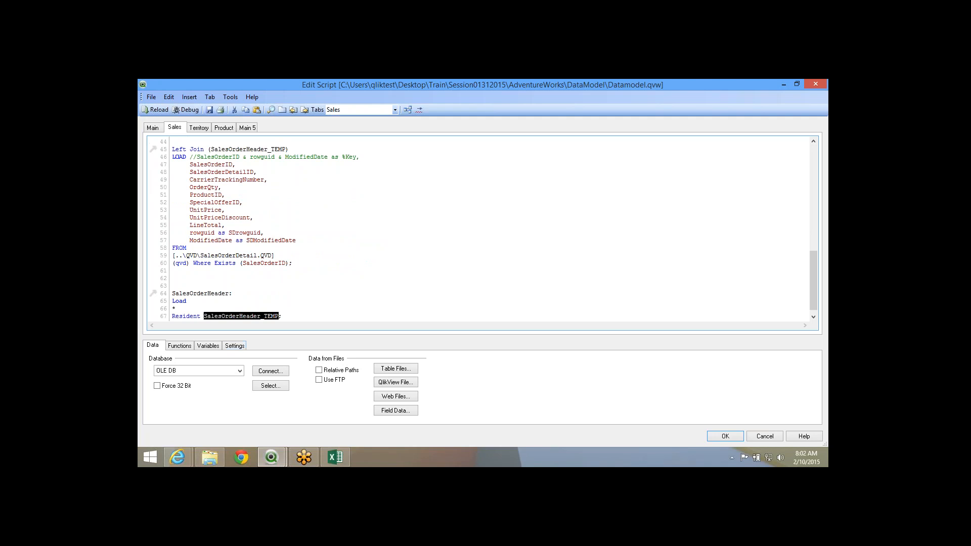
{"action": "left_click_drag", "start_coordinate": [173, 293], "coordinate": [232, 293]}
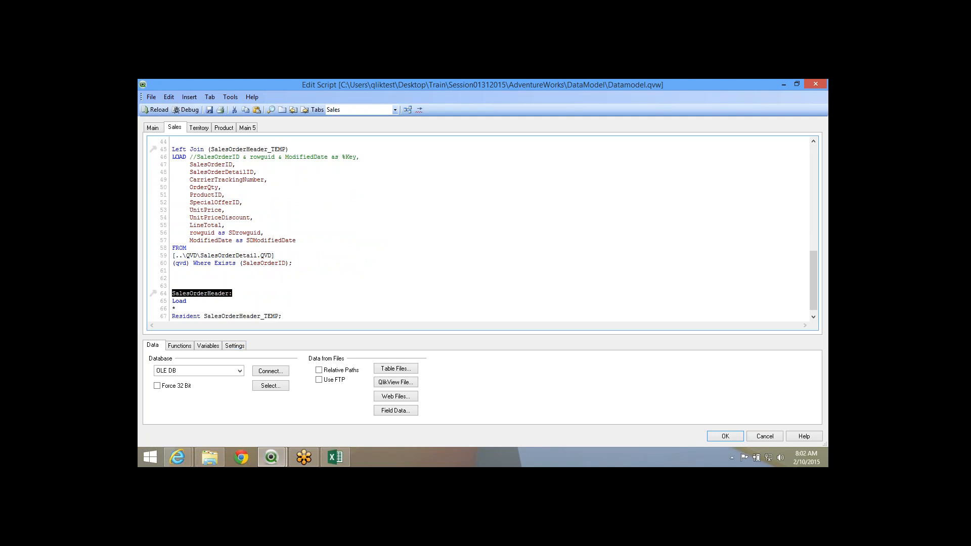
{"action": "left_click", "coordinate": [233, 293]}
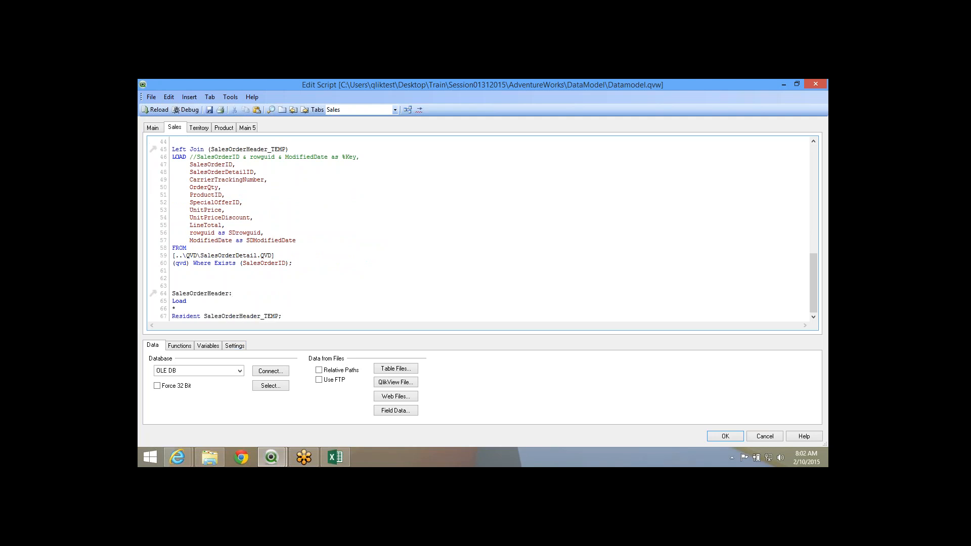
Add a comma after the asterisk in the SalesOrderHeader resident load and insert an empty line below it.
{"action": "key", "text": "Return"}
{"action": "double_click", "coordinate": [186, 309]}
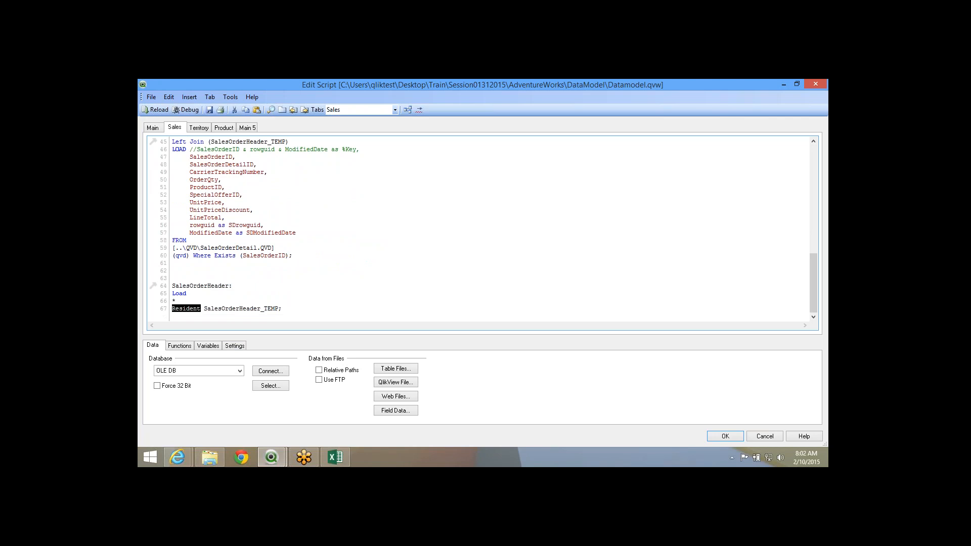
{"action": "left_click", "coordinate": [201, 309]}
{"action": "type", "text": ","}
{"action": "key", "text": "Return"}
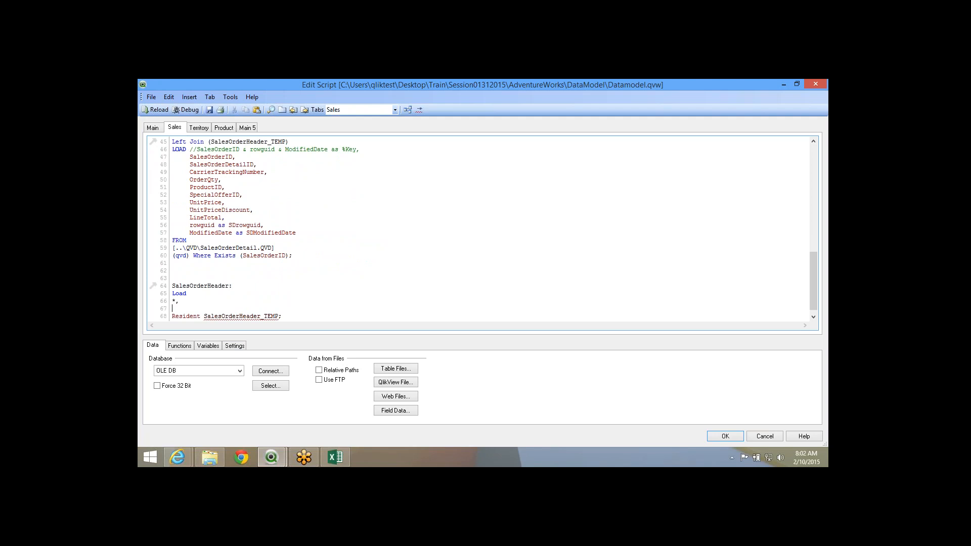
Add the calculated field OrderQty * UnitPrice as SalesAmount above the Resident clause, reusing the field names from the Left Join load.
{"action": "double_click", "coordinate": [204, 180]}
{"action": "key", "text": "ctrl+c"}
{"action": "left_click", "coordinate": [172, 308]}
{"action": "key", "text": "ctrl+v"}
{"action": "type", "text": "*"}
{"action": "double_click", "coordinate": [206, 202]}
{"action": "left_click", "coordinate": [211, 310]}
{"action": "key", "text": "ctrl+v"}
{"action": "type", "text": "="}
{"action": "key", "text": "BackSpace"}
{"action": "type", "text": "as SalesAmou"}
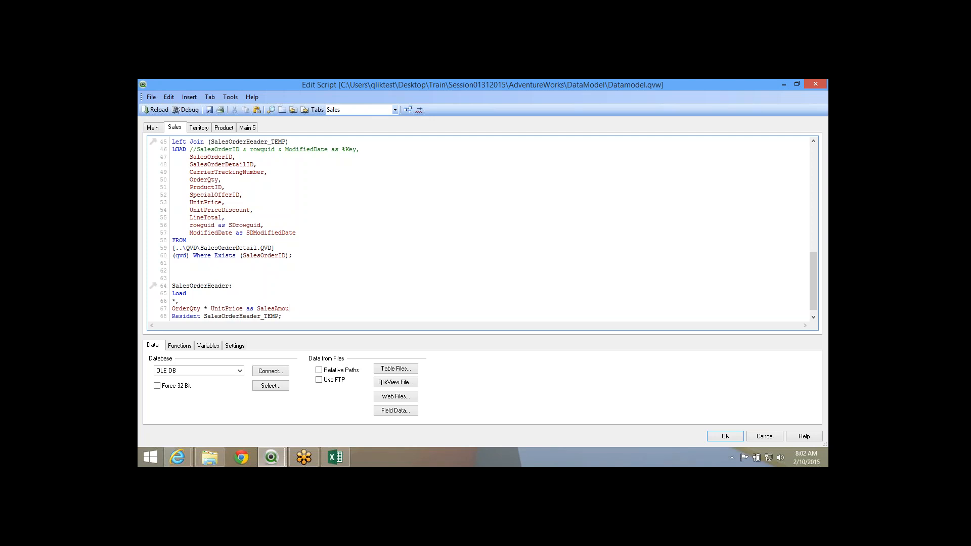
{"action": "type", "text": "nt"}
Add the statement Drop Table SalesOrderHeader_TEMP; below the resident load, leaving one blank line between them.
{"action": "key", "text": "Return"}
{"action": "key", "text": "Return"}
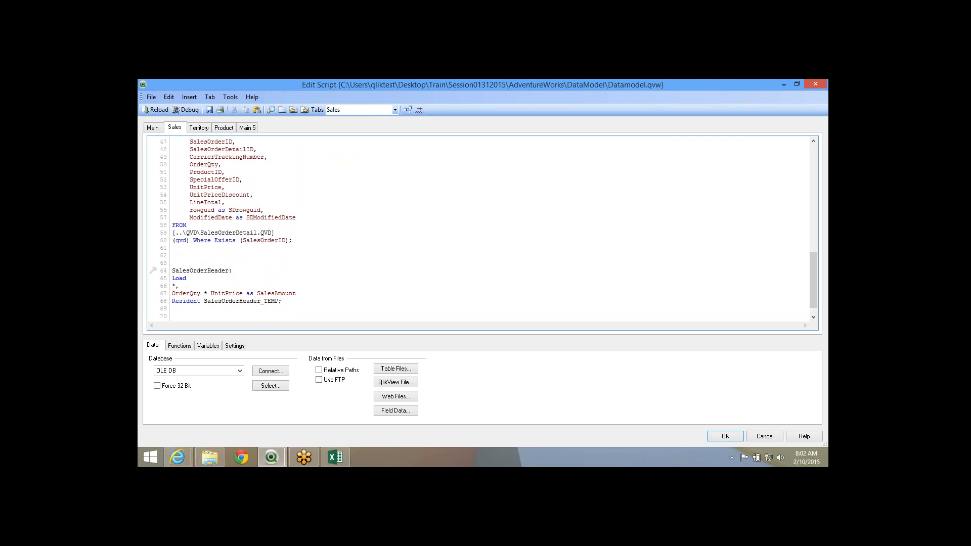
{"action": "type", "text": "Drop"}
{"action": "key", "text": "Return"}
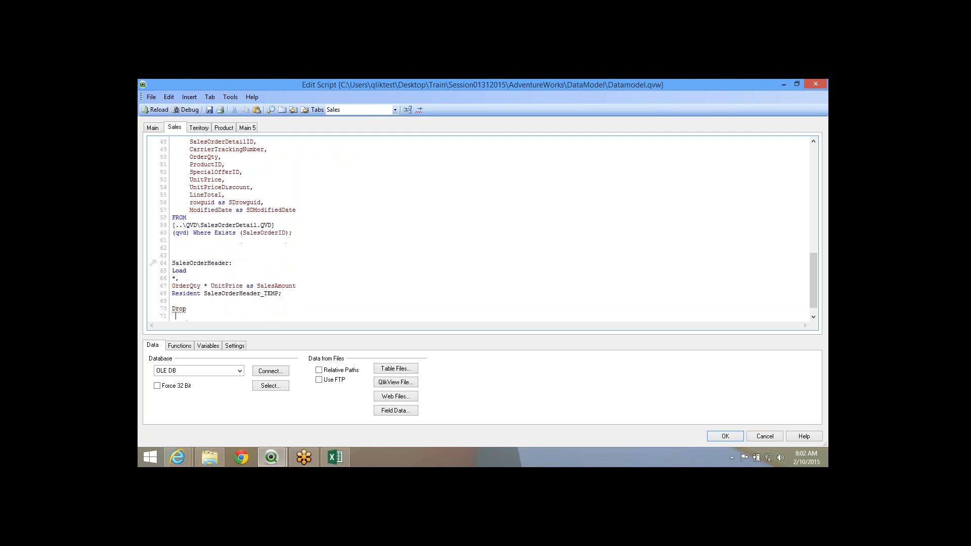
{"action": "type", "text": "Table"}
{"action": "key", "text": "Return"}
{"action": "key", "text": "ctrl+v"}
{"action": "double_click", "coordinate": [242, 293]}
{"action": "left_click", "coordinate": [243, 309]}
{"action": "double_click", "coordinate": [243, 309]}
{"action": "key", "text": "ctrl+v"}
{"action": "double_click", "coordinate": [186, 294]}
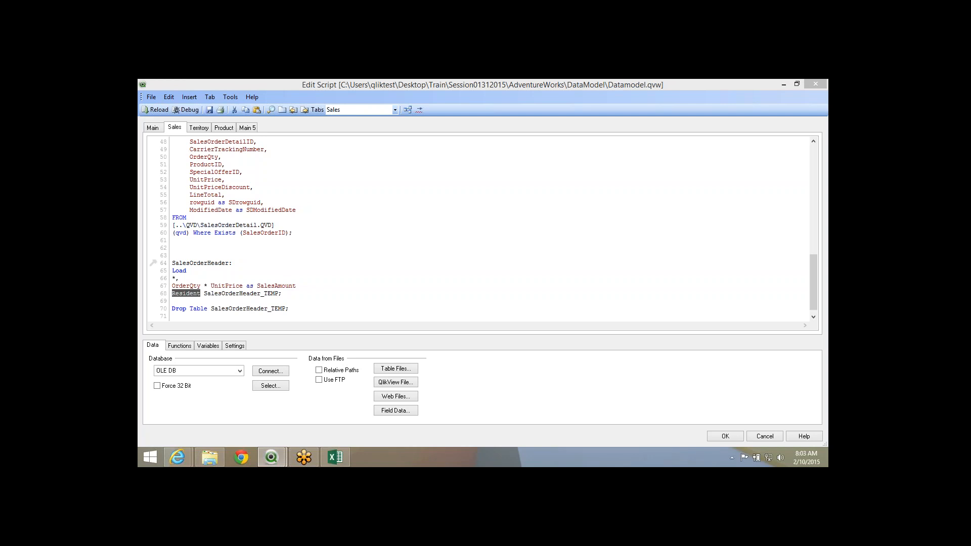
Switch to the Discussion_01312015 workbook in Excel and add a new sheet after Sheet3.
{"action": "left_click", "coordinate": [335, 457]}
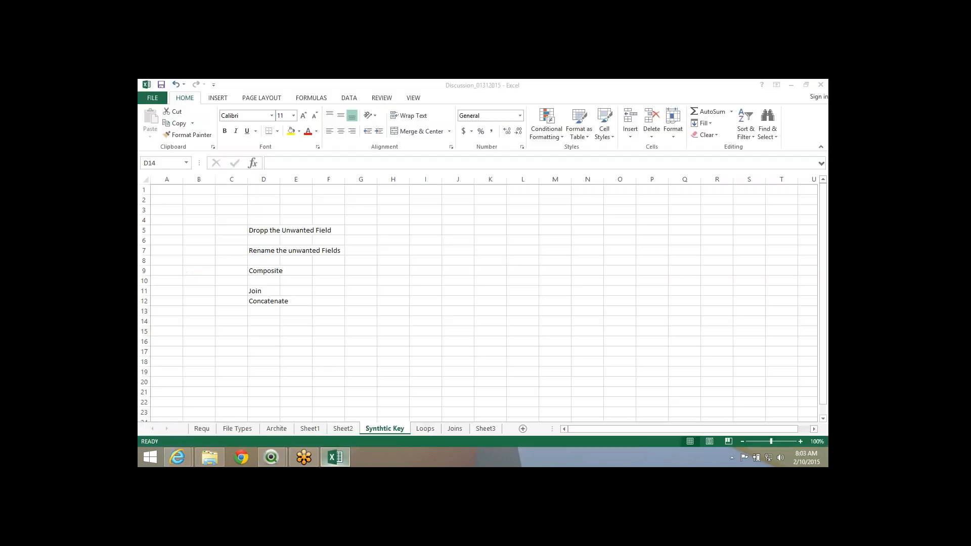
{"action": "left_click", "coordinate": [343, 429]}
{"action": "left_click", "coordinate": [310, 429]}
{"action": "left_click", "coordinate": [385, 429]}
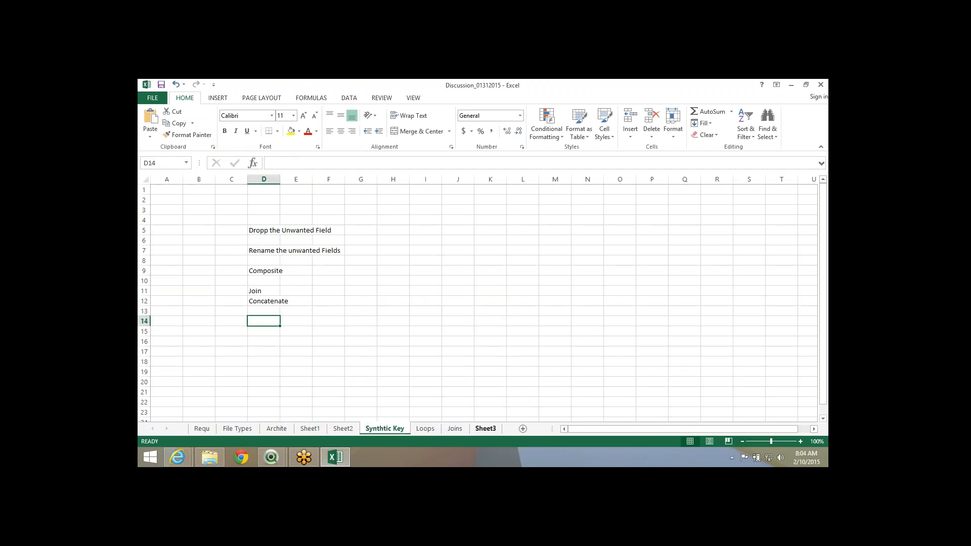
{"action": "left_click", "coordinate": [486, 429]}
{"action": "left_click", "coordinate": [523, 429]}
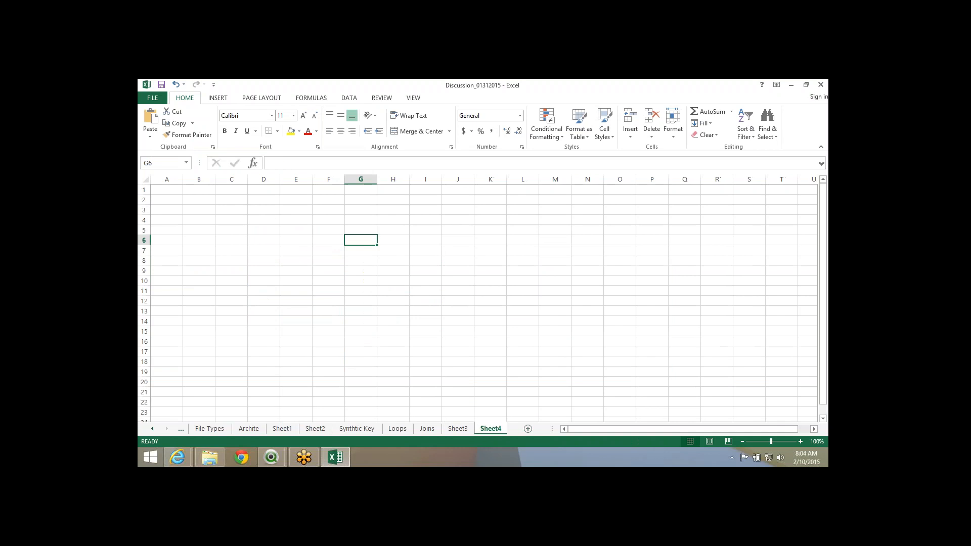
Enter SQL in cell G6, Load in G8 and Resident Load in G10 of the new sheet.
{"action": "type", "text": "SQL"}
{"action": "key", "text": "Return"}
{"action": "key", "text": "Return"}
{"action": "type", "text": "Load"}
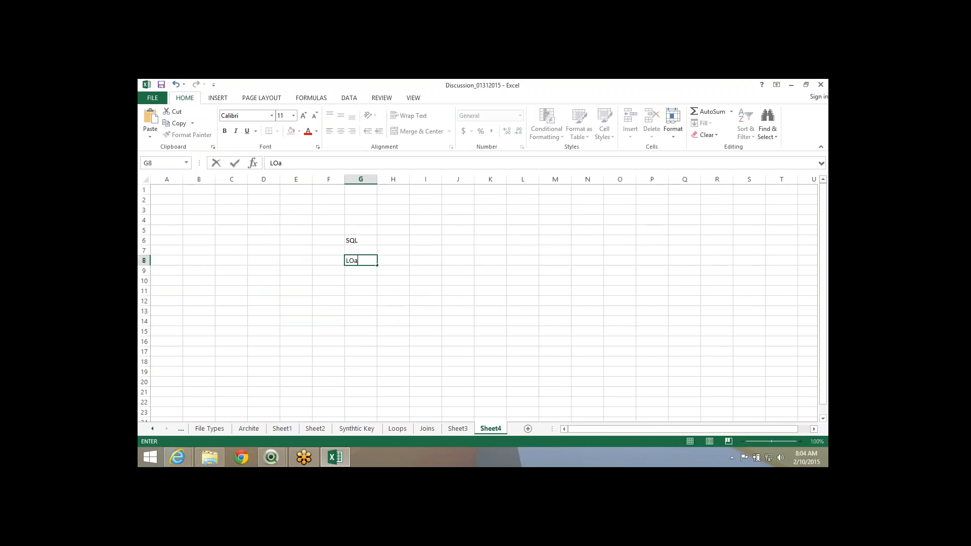
{"action": "key", "text": "Return"}
{"action": "key", "text": "Return"}
{"action": "type", "text": "Resi"}
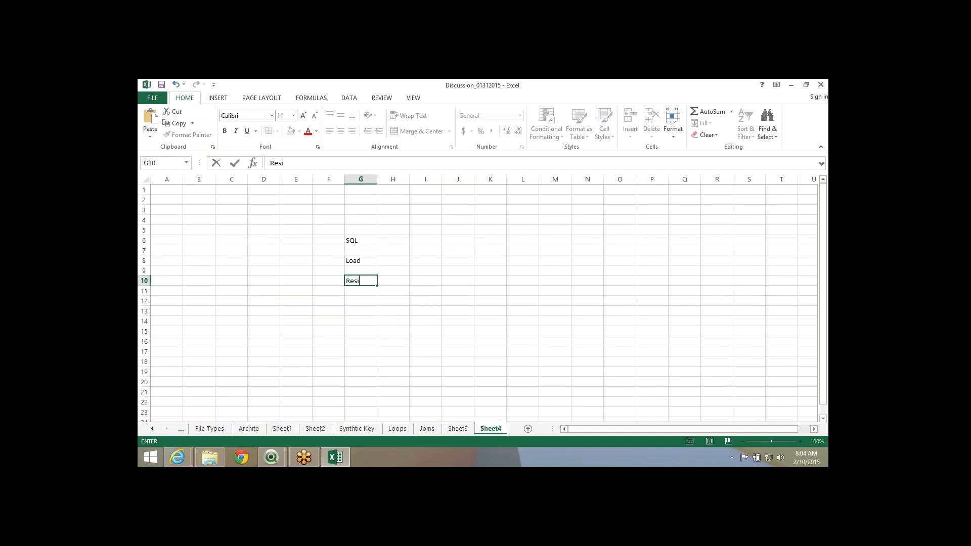
{"action": "type", "text": "dent Load"}
{"action": "key", "text": "Return"}
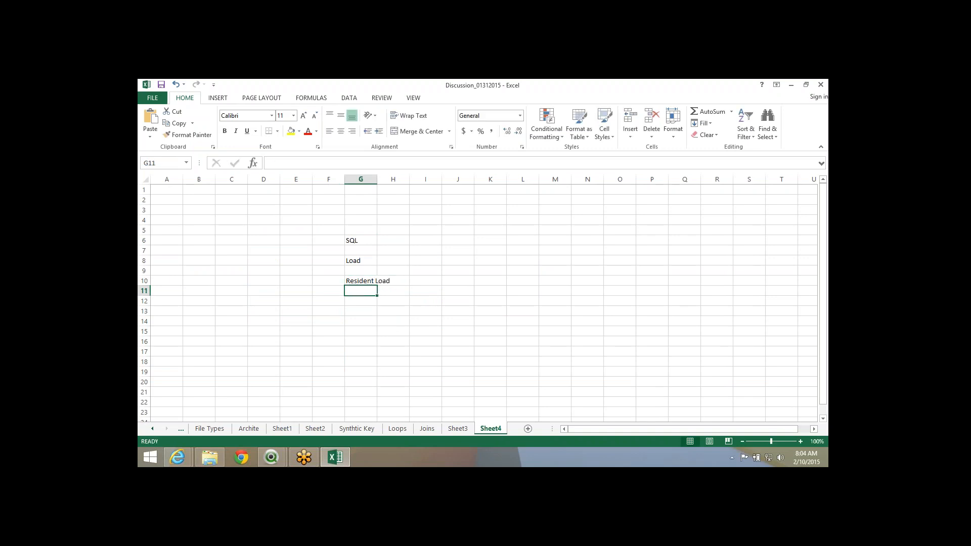
Enter Preceeding Load in cell I6, on the same row as the SQL entry.
{"action": "key", "text": "Up"}
{"action": "key", "text": "Up"}
{"action": "key", "text": "Up"}
{"action": "key", "text": "Up"}
{"action": "key", "text": "Up"}
{"action": "key", "text": "Right"}
{"action": "key", "text": "Right"}
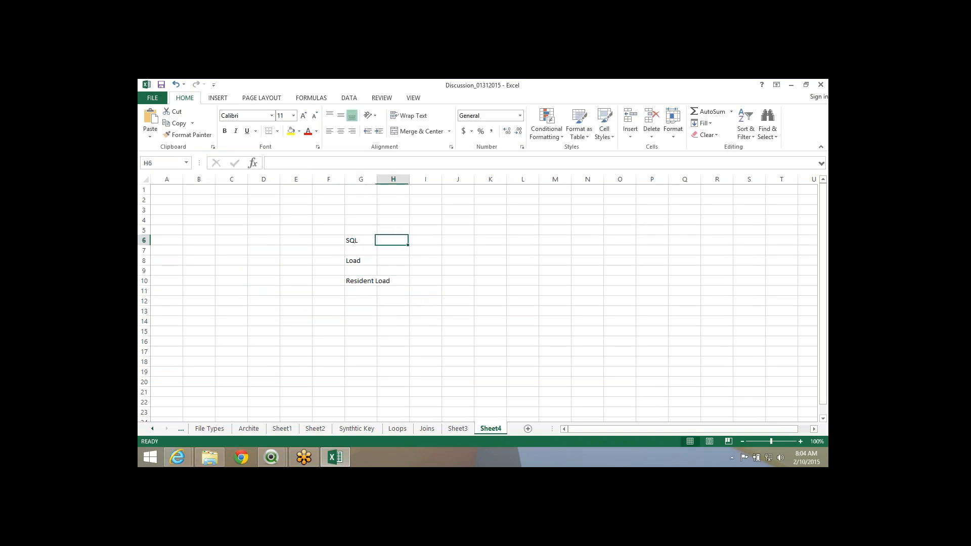
{"action": "type", "text": "Preceeding "}
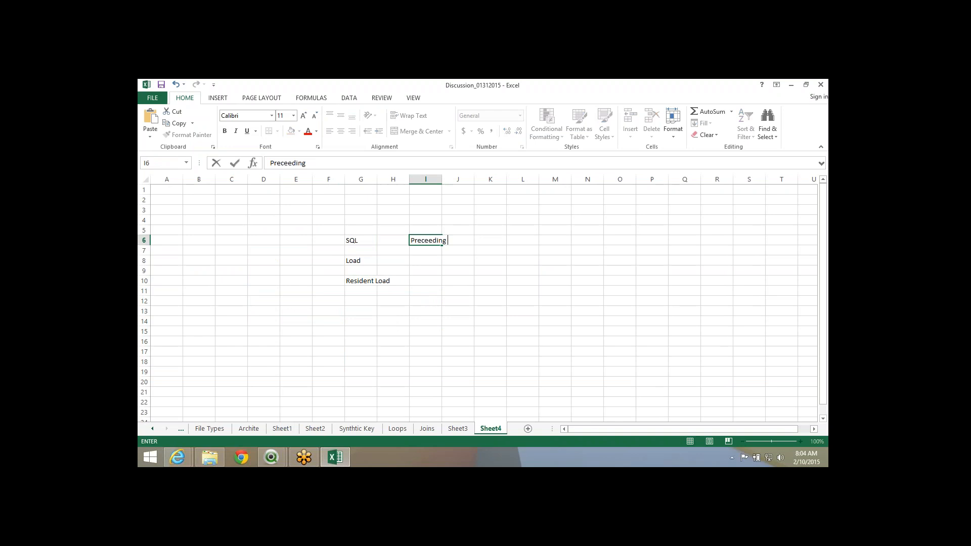
{"action": "type", "text": "Load"}
{"action": "key", "text": "Return"}
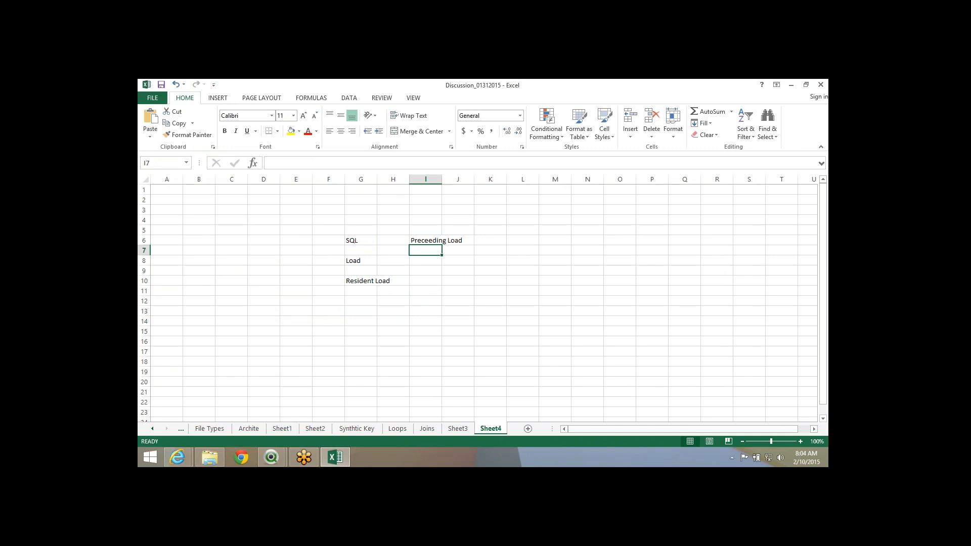
Select cell G14 below the list of load types and switch back to the QlikView script editor for Datamodel.qvw.
{"action": "key", "text": "Left"}
{"action": "key", "text": "Left"}
{"action": "key", "text": "Down"}
{"action": "key", "text": "Down"}
{"action": "key", "text": "Down"}
{"action": "key", "text": "Down"}
{"action": "key", "text": "Down"}
{"action": "key", "text": "Down"}
{"action": "key", "text": "Down"}
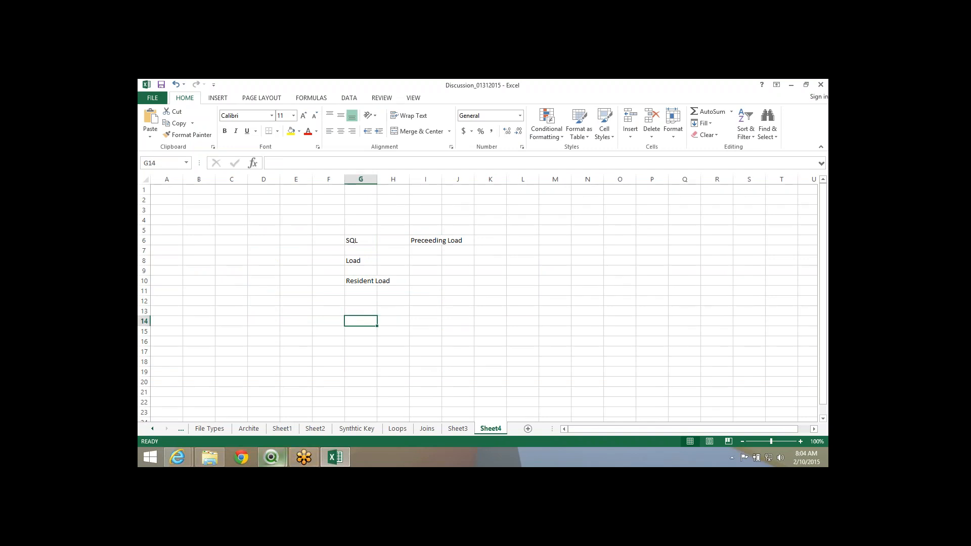
{"action": "left_click", "coordinate": [272, 457]}
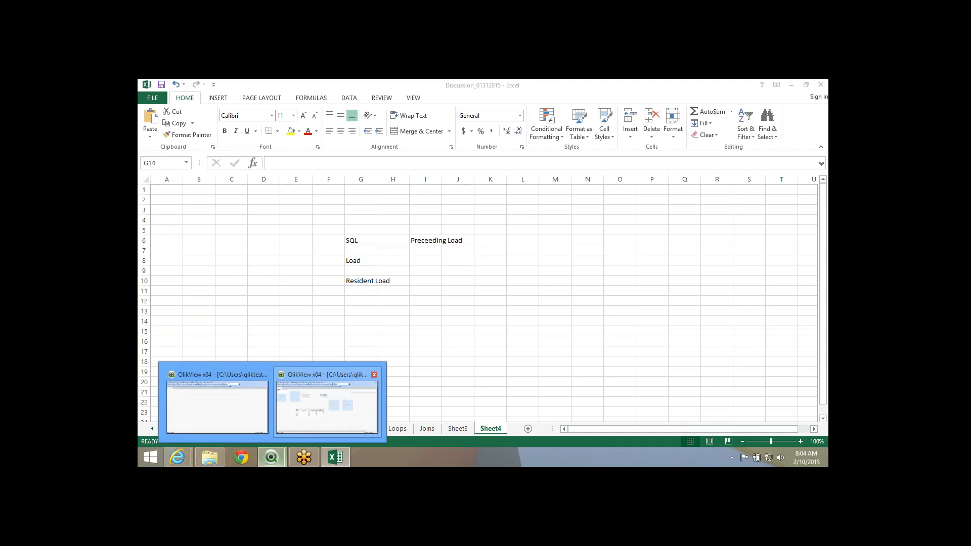
{"action": "mouse_move", "coordinate": [327, 408]}
{"action": "left_click", "coordinate": [218, 405]}
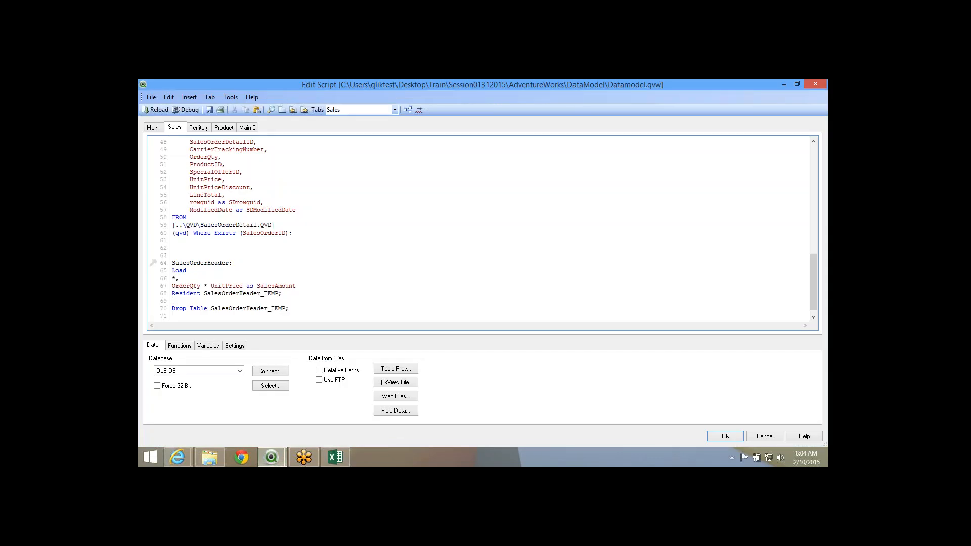
Reload the Datamodel.qvw script, continue past the script error, and close the execution progress and sheet properties.
{"action": "scroll", "coordinate": [478, 230], "scroll_direction": "down", "scroll_amount": 1}
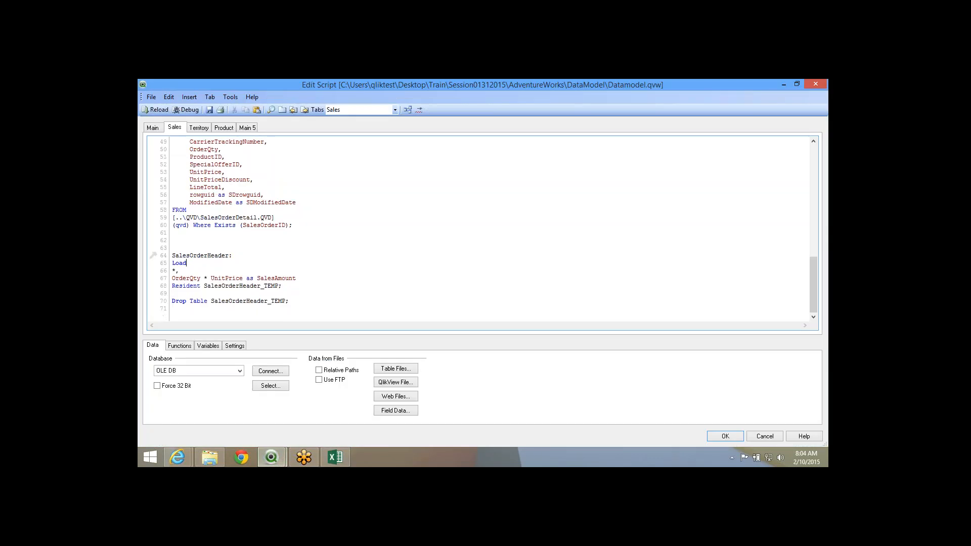
{"action": "scroll", "coordinate": [478, 231], "scroll_direction": "up", "scroll_amount": 2}
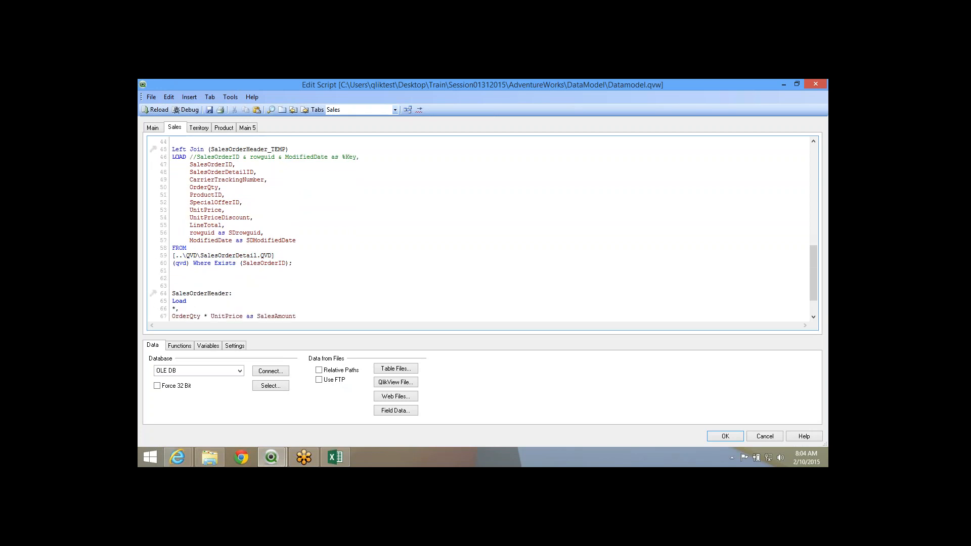
{"action": "left_click_drag", "start_coordinate": [190, 210], "coordinate": [226, 187]}
{"action": "left_click", "coordinate": [226, 187]}
{"action": "scroll", "coordinate": [478, 228], "scroll_direction": "down", "scroll_amount": 2}
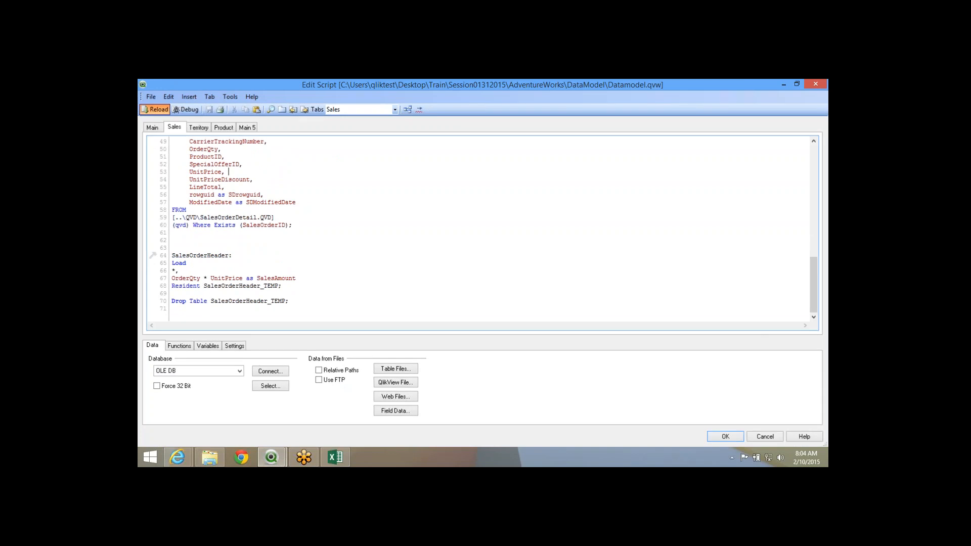
{"action": "left_click", "coordinate": [155, 110]}
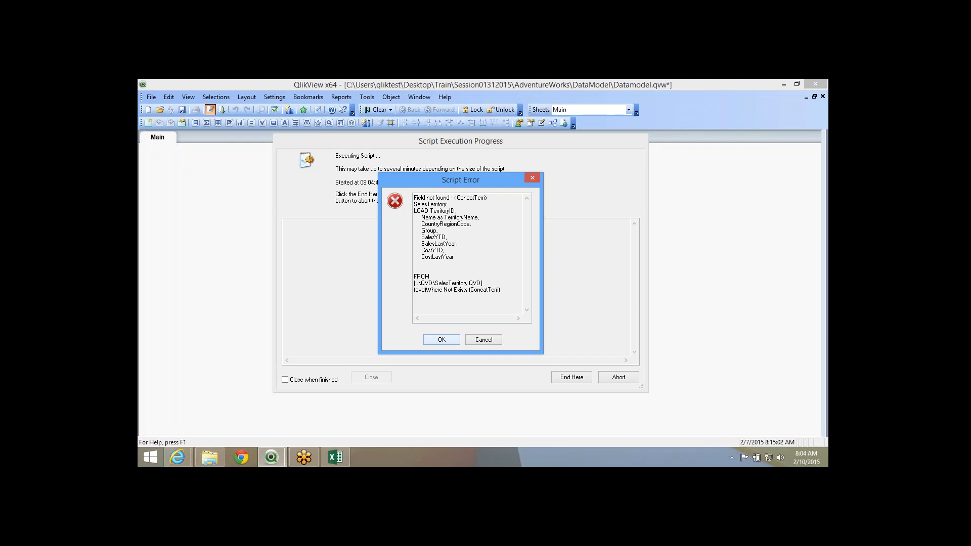
{"action": "key", "text": "Return"}
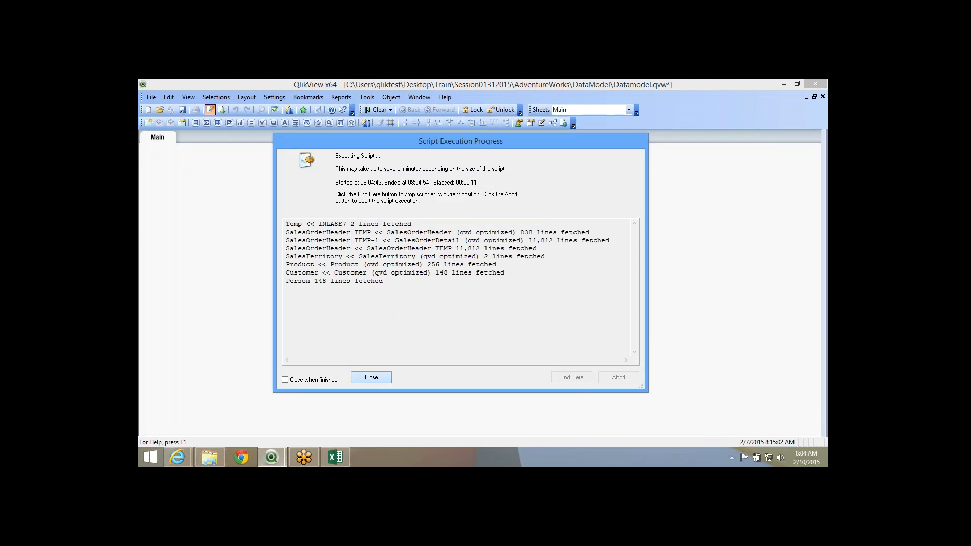
{"action": "key", "text": "Return"}
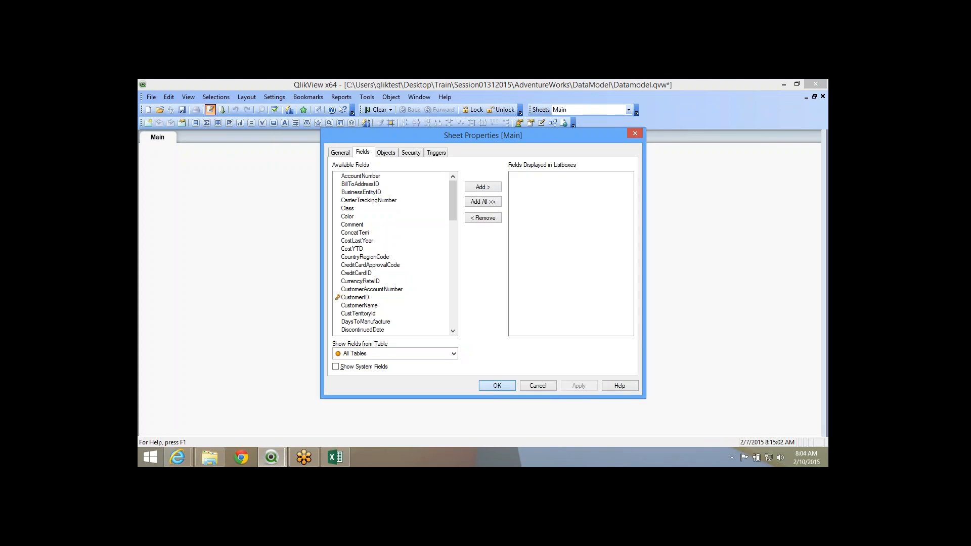
{"action": "key", "text": "Return"}
Open the table viewer and check the SalesOrderHeader table's field list for SalesAmount.
{"action": "key", "text": "ctrl+e"}
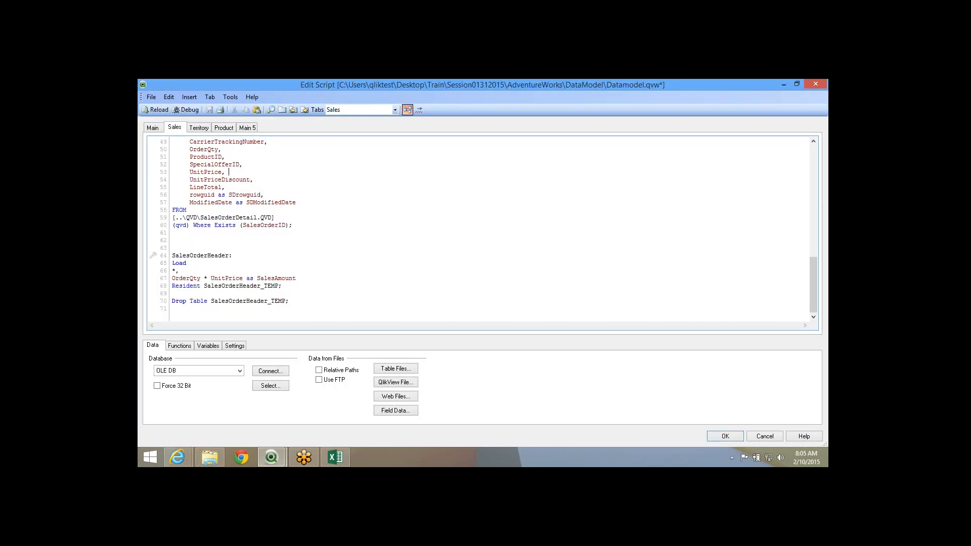
{"action": "key", "text": "ctrl+t"}
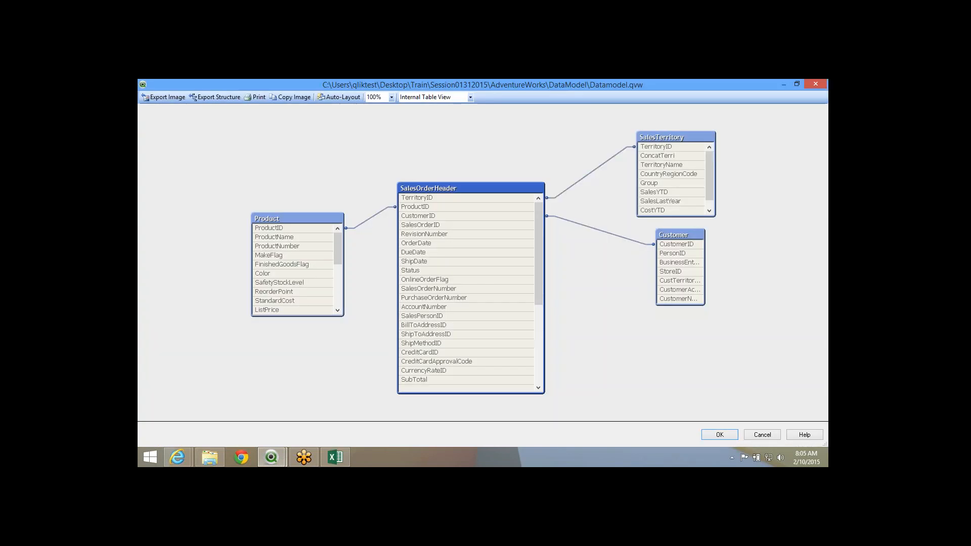
{"action": "scroll", "coordinate": [471, 288], "scroll_direction": "down", "scroll_amount": 6}
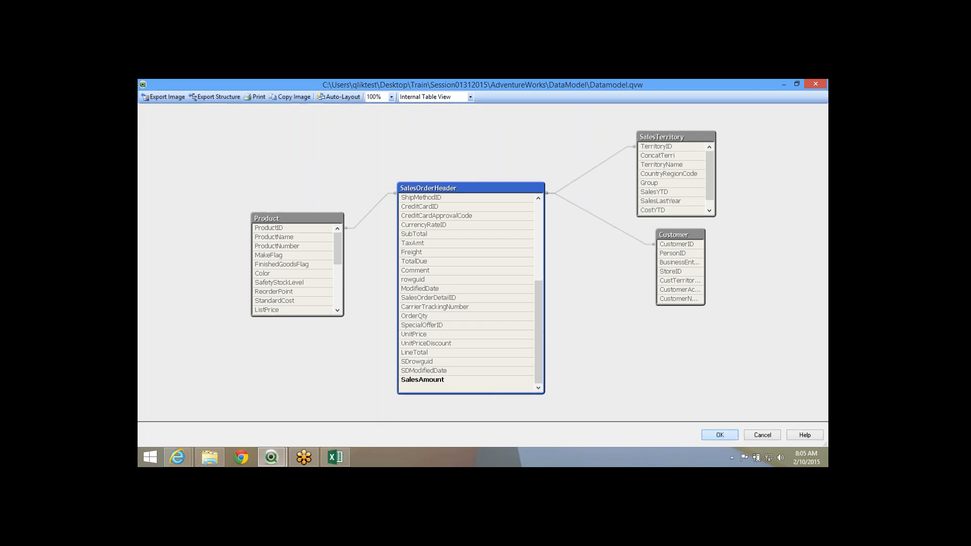
Return to the script and examine the SalesOrderHeader resident load, its SalesAmount expression, and the SalesOrderHeader_TEMP load above it.
{"action": "left_click_drag", "start_coordinate": [172, 256], "coordinate": [289, 287]}
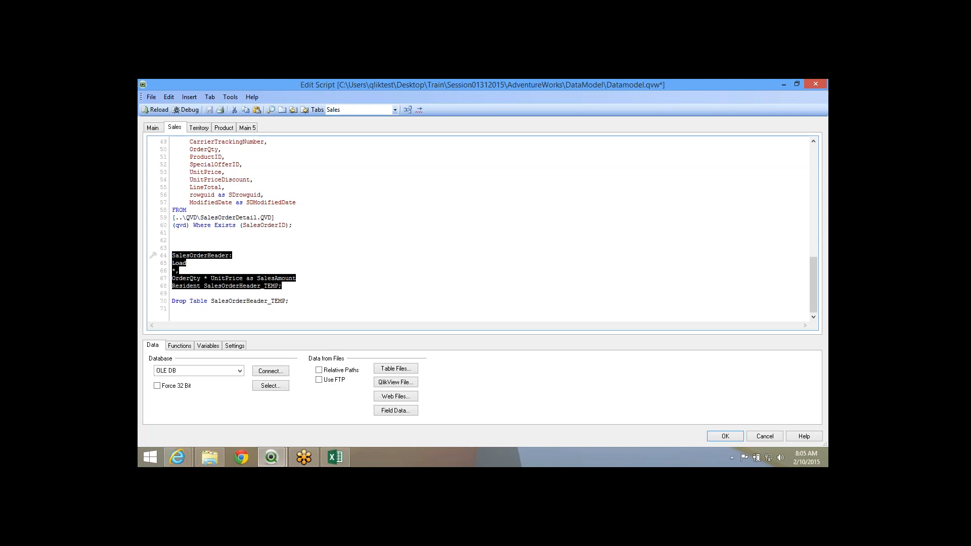
{"action": "left_click", "coordinate": [289, 287]}
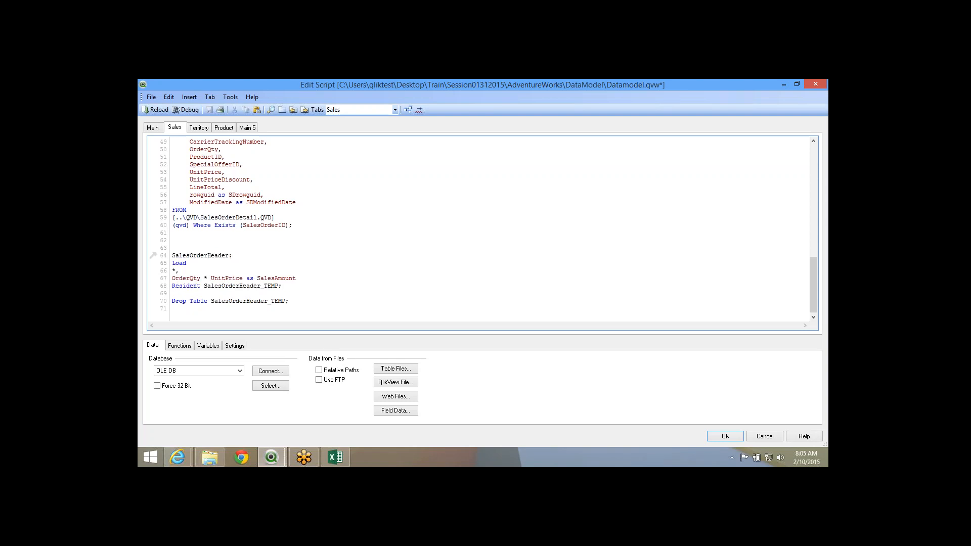
{"action": "scroll", "coordinate": [481, 228], "scroll_direction": "up", "scroll_amount": 3}
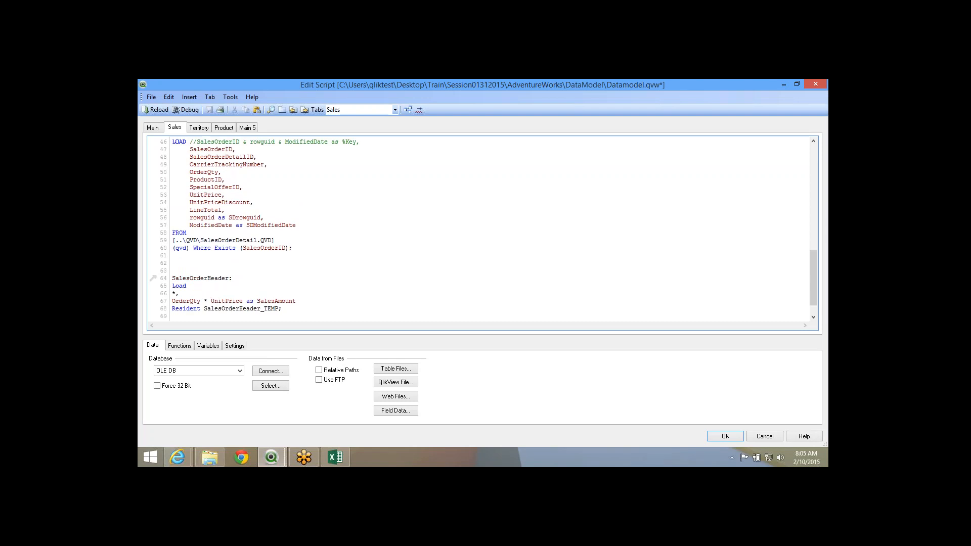
{"action": "scroll", "coordinate": [481, 228], "scroll_direction": "down", "scroll_amount": 3}
{"action": "left_click_drag", "start_coordinate": [296, 278], "coordinate": [172, 279]}
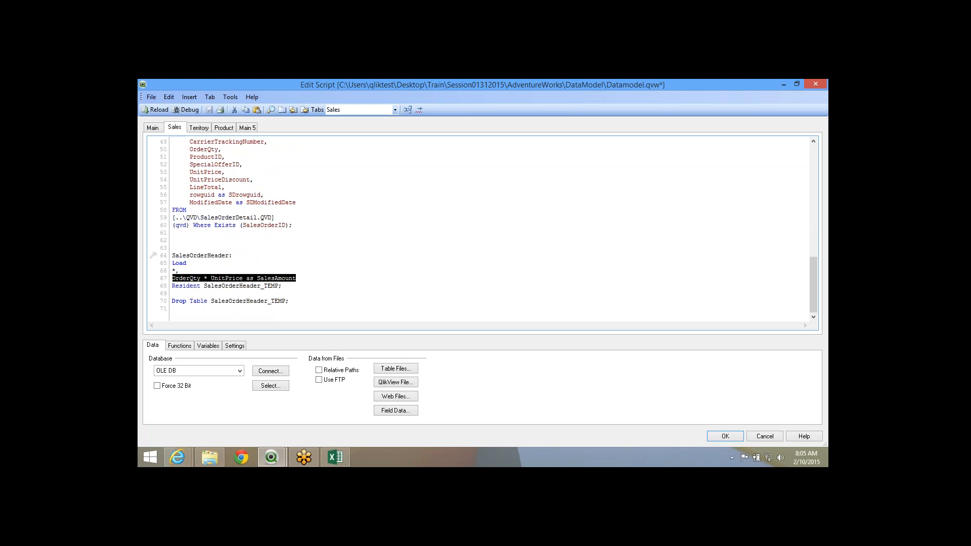
{"action": "left_click", "coordinate": [173, 278]}
{"action": "scroll", "coordinate": [221, 217], "scroll_direction": "up", "scroll_amount": 3}
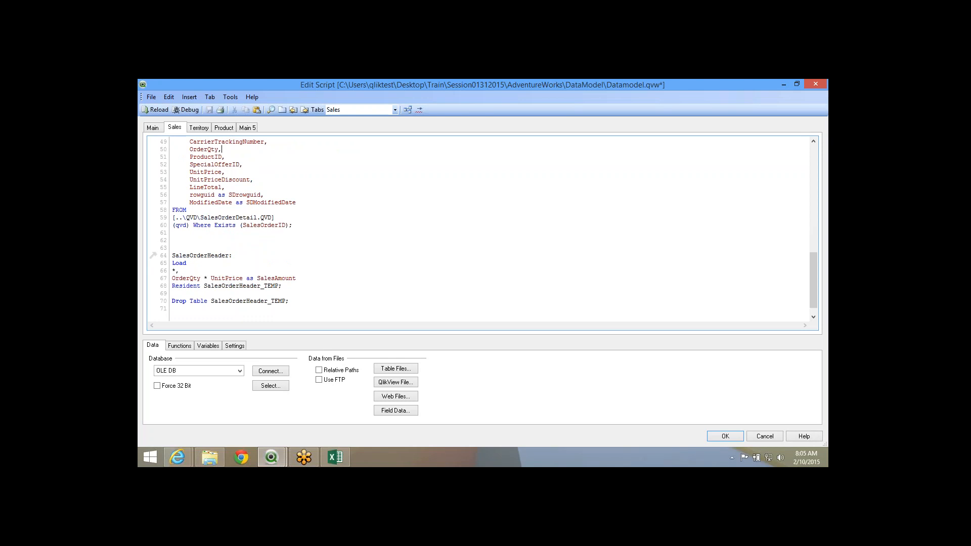
{"action": "scroll", "coordinate": [221, 218], "scroll_direction": "up", "scroll_amount": 11}
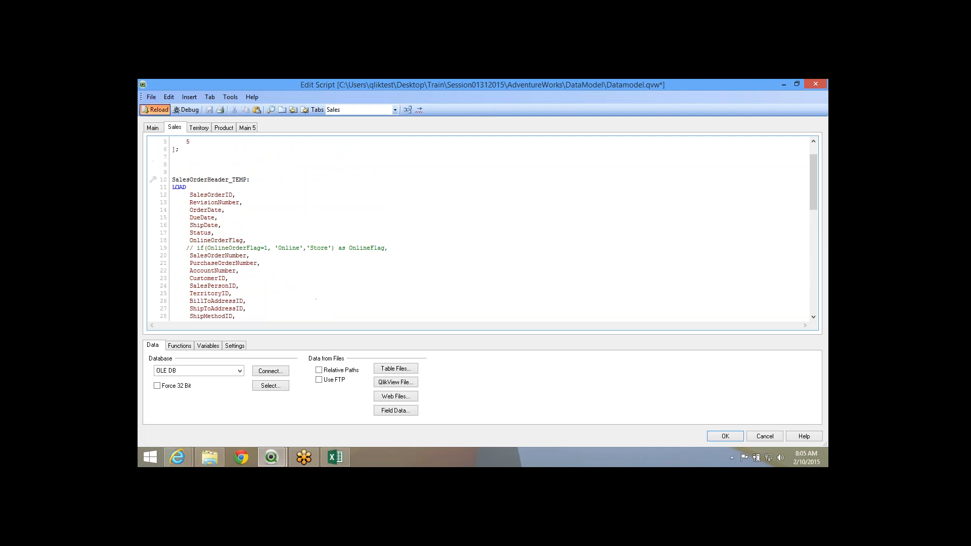
{"action": "scroll", "coordinate": [355, 228], "scroll_direction": "up", "scroll_amount": 1}
Reload the script, inspect the SalesOrderHeader_TEMP and SalesOrderHeader lines in the execution log, and close the resulting dialogs.
{"action": "left_click", "coordinate": [155, 110]}
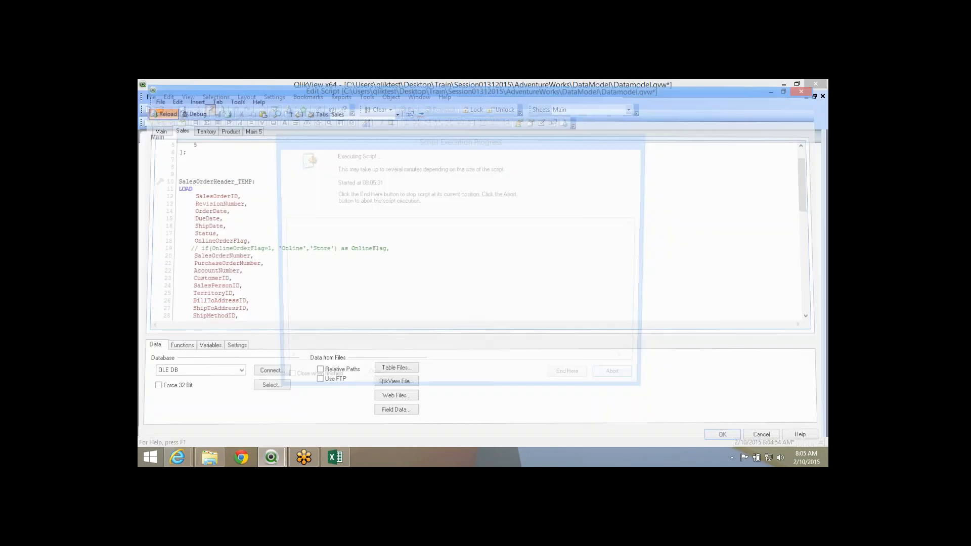
{"action": "key", "text": "Return"}
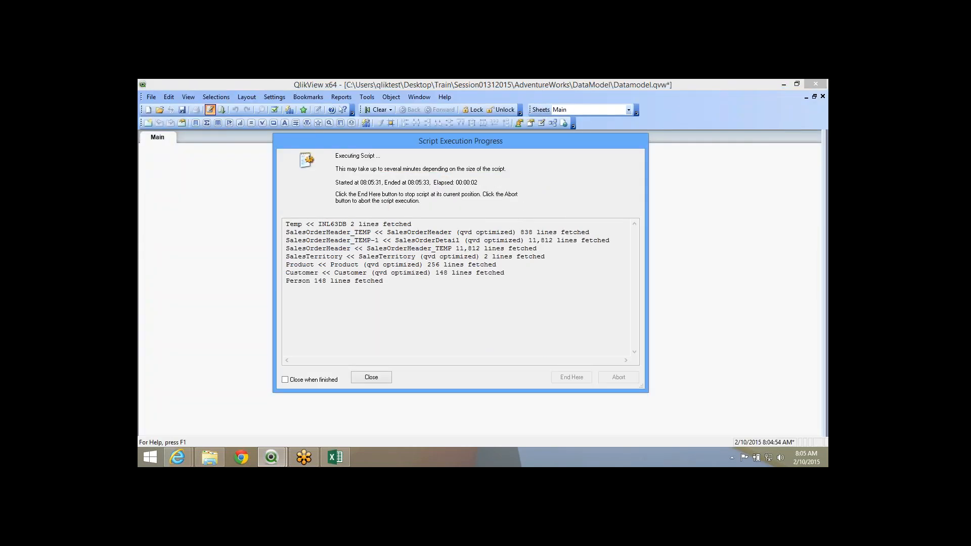
{"action": "left_click_drag", "start_coordinate": [392, 232], "coordinate": [520, 240]}
{"action": "left_click", "coordinate": [456, 241]}
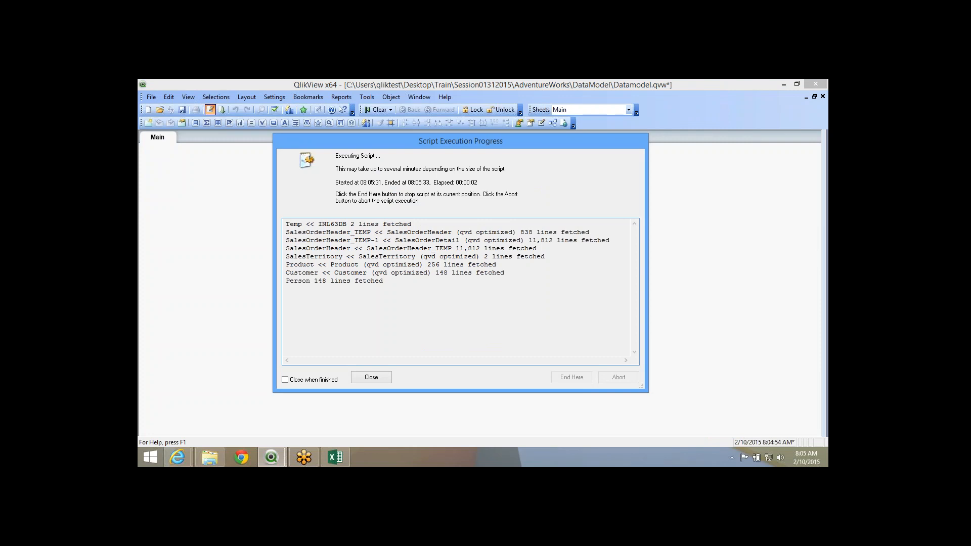
{"action": "left_click_drag", "start_coordinate": [290, 248], "coordinate": [537, 248]}
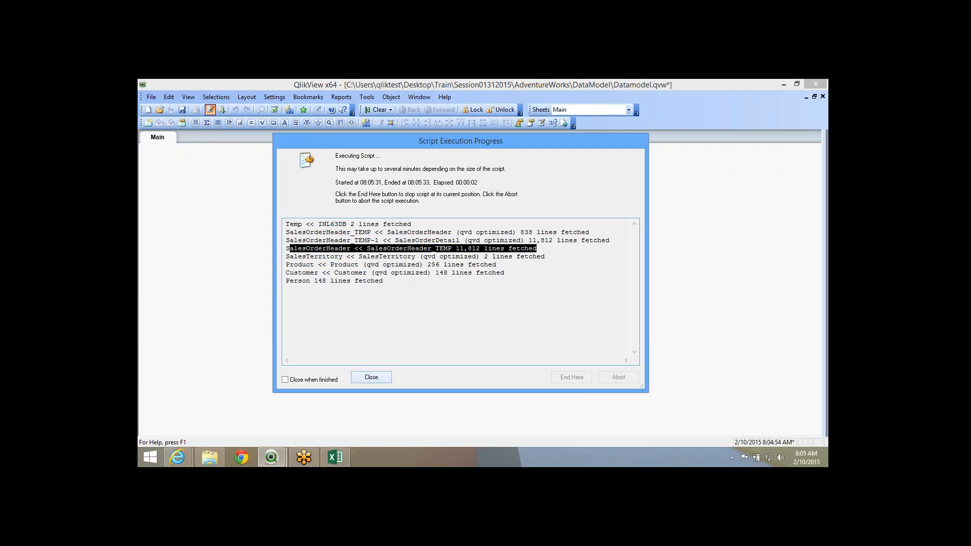
{"action": "left_click", "coordinate": [372, 377]}
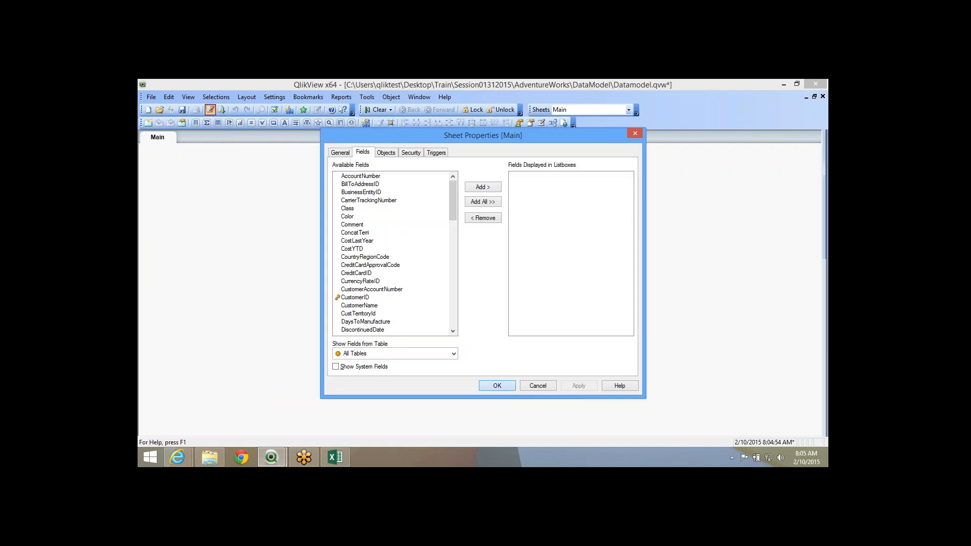
{"action": "left_click", "coordinate": [497, 386]}
Reopen the script and examine the joined SalesOrderDetail fields, the SalesOrderHeader resident load and its Drop Table statement.
{"action": "left_click", "coordinate": [210, 109]}
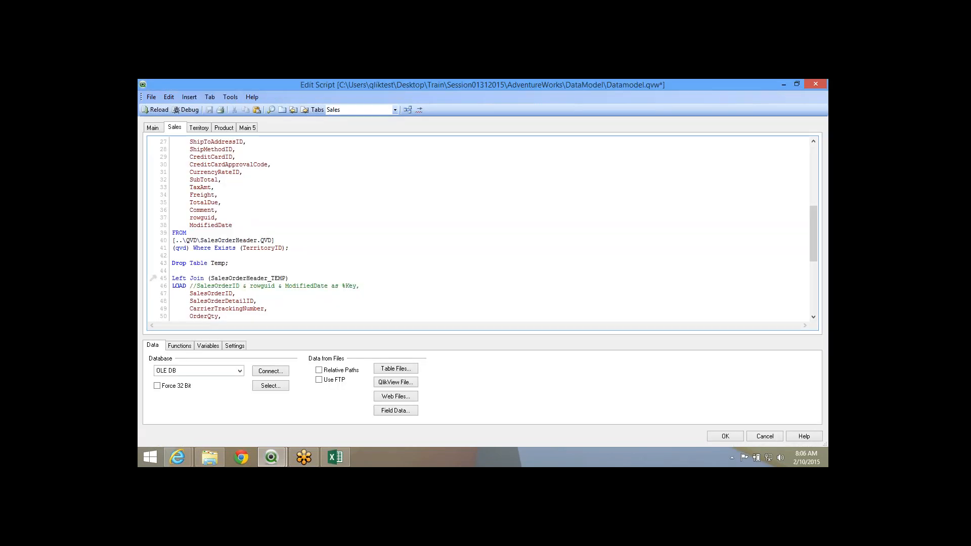
{"action": "scroll", "coordinate": [480, 228], "scroll_direction": "down", "scroll_amount": 7}
{"action": "double_click", "coordinate": [210, 164]}
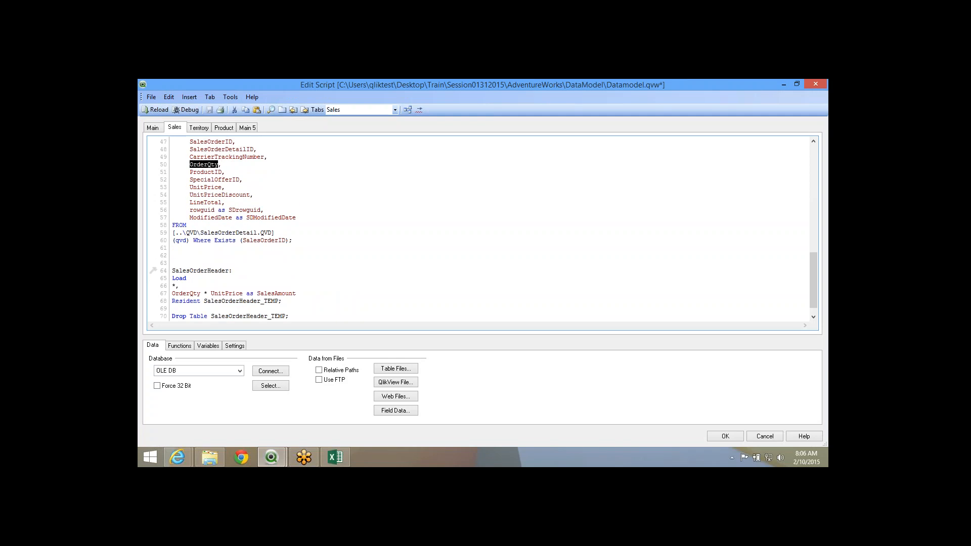
{"action": "left_click", "coordinate": [225, 172]}
{"action": "left_click_drag", "start_coordinate": [193, 164], "coordinate": [222, 180]}
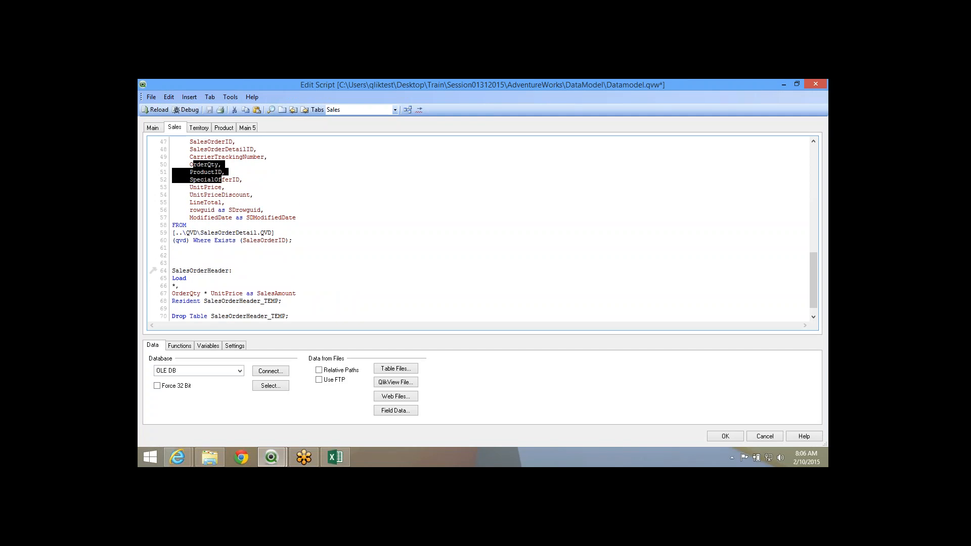
{"action": "scroll", "coordinate": [180, 156], "scroll_direction": "down", "scroll_amount": 1}
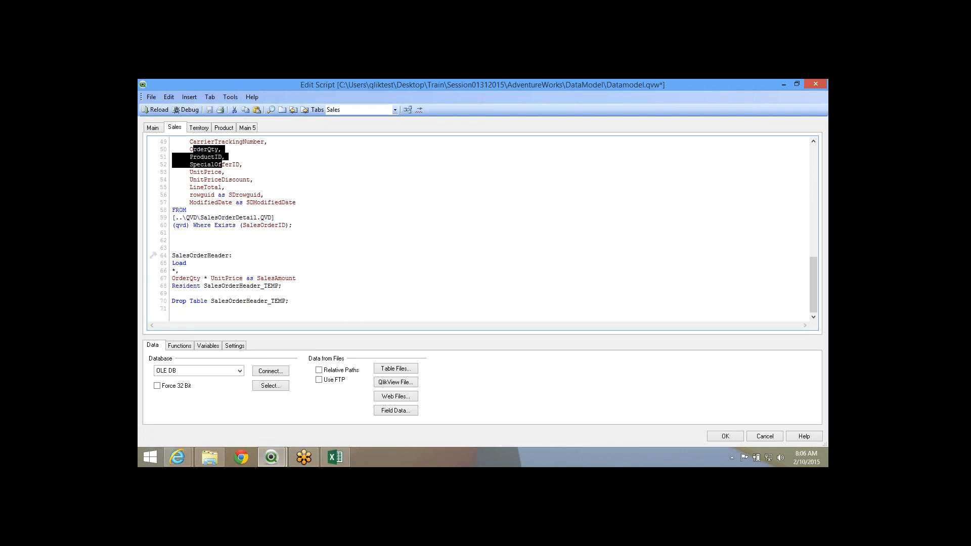
{"action": "left_click_drag", "start_coordinate": [292, 225], "coordinate": [206, 172]}
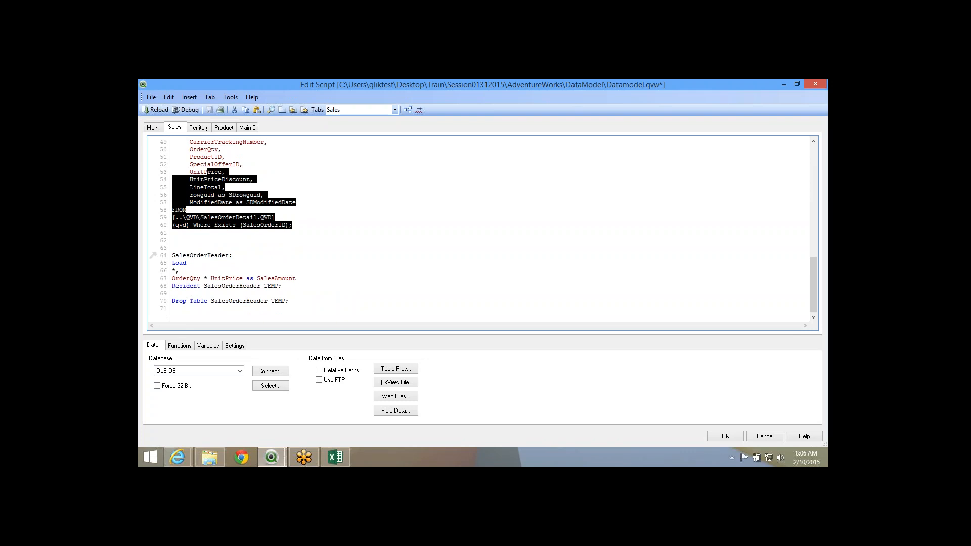
{"action": "left_click_drag", "start_coordinate": [172, 255], "coordinate": [289, 302]}
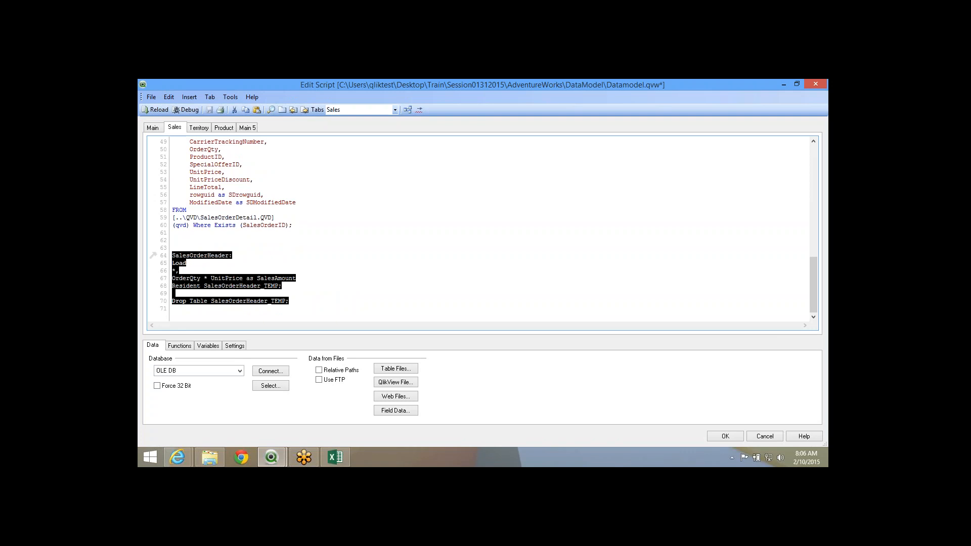
{"action": "key", "text": "Down"}
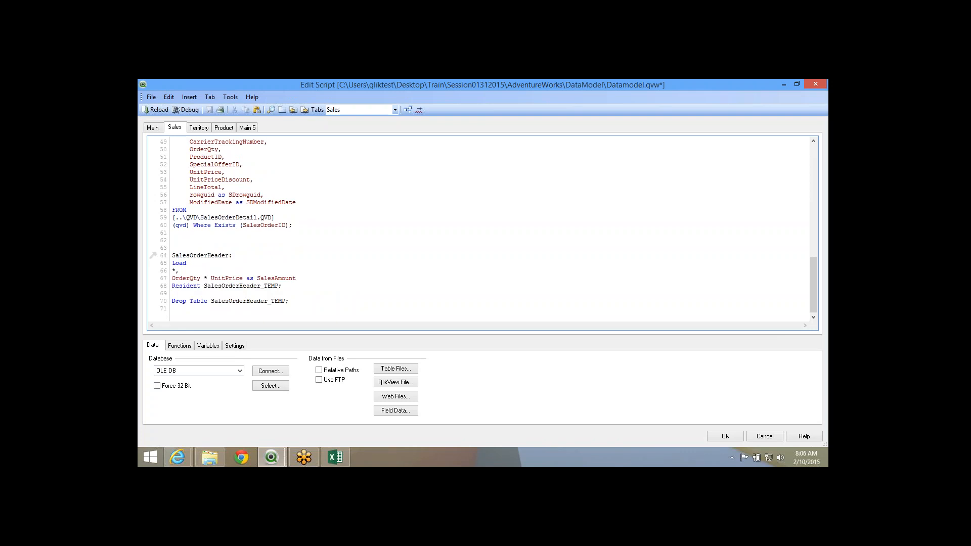
Start a new line below the SalesAmount expression and copy the commented-out OnlineFlag if expression from the SalesOrderHeader_TEMP load.
{"action": "key", "text": "Return"}
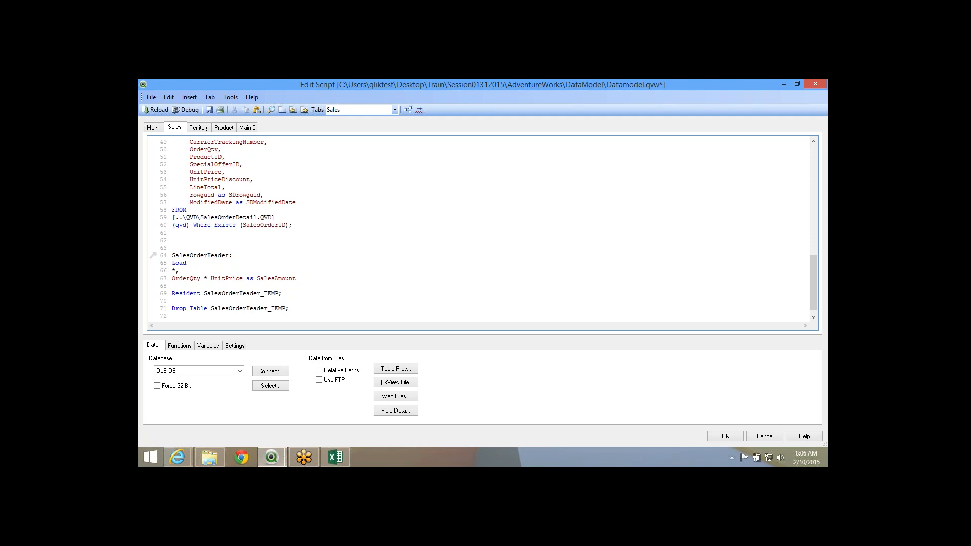
{"action": "type", "text": "if("}
{"action": "scroll", "coordinate": [479, 228], "scroll_direction": "up", "scroll_amount": 1}
{"action": "scroll", "coordinate": [217, 253], "scroll_direction": "up", "scroll_amount": 16}
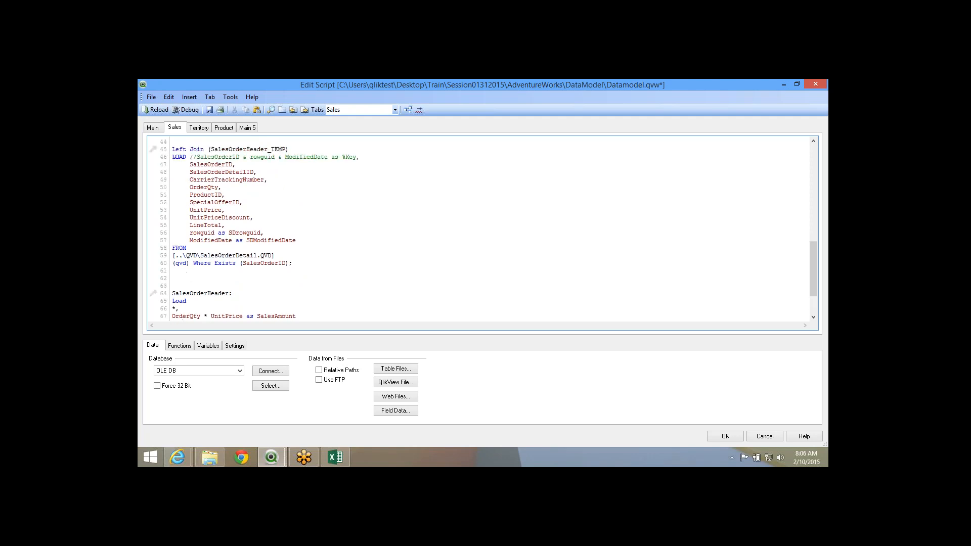
{"action": "double_click", "coordinate": [217, 271]}
{"action": "left_click_drag", "start_coordinate": [197, 278], "coordinate": [387, 278]}
{"action": "key", "text": "ctrl+c"}
{"action": "scroll", "coordinate": [387, 278], "scroll_direction": "down", "scroll_amount": 16}
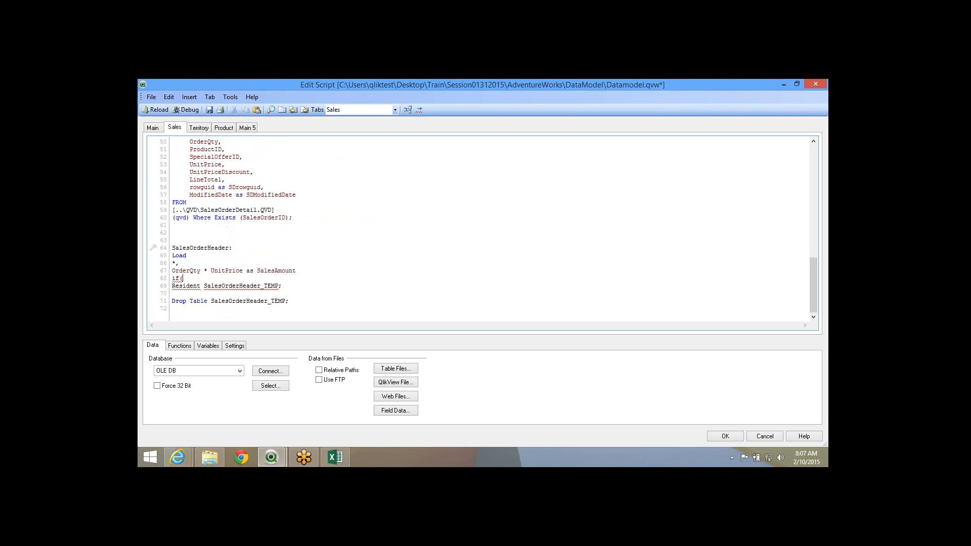
Paste if(OnlineOrderFlag=1, 'Online','Store') as OnlineFlag over the started if(, add a comma after SalesAmount, remove the trailing comma and save.
{"action": "key", "text": "BackSpace"}
{"action": "key", "text": "BackSpace"}
{"action": "key", "text": "BackSpace"}
{"action": "key", "text": "ctrl+v"}
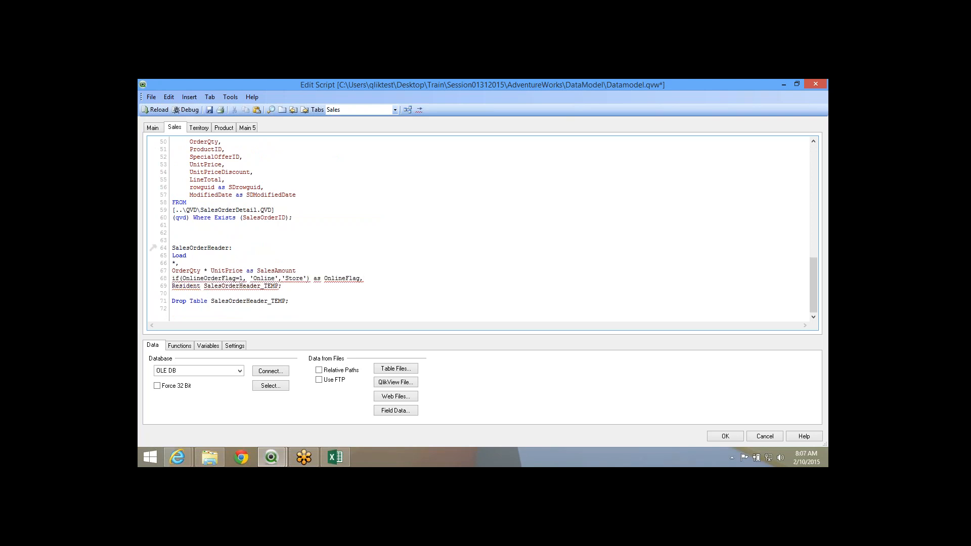
{"action": "type", "text": ","}
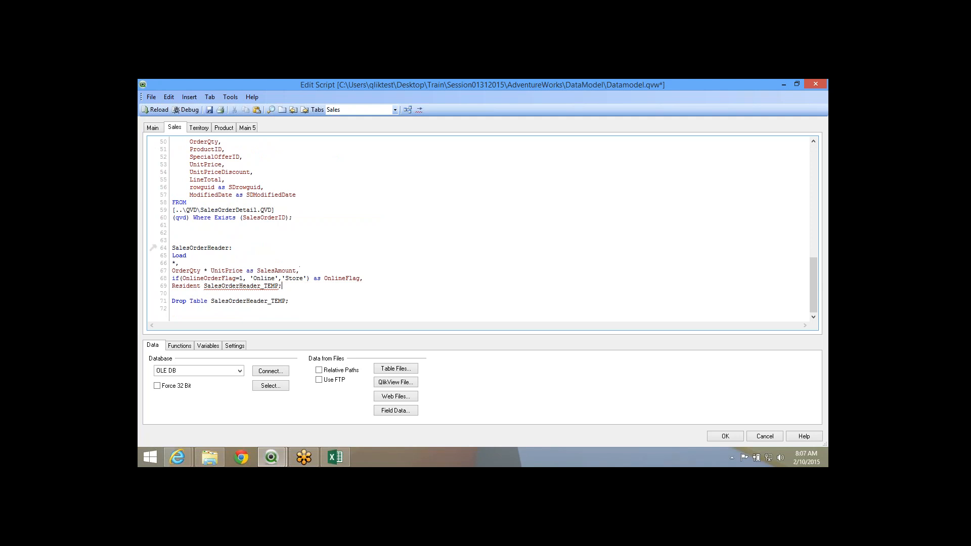
{"action": "key", "text": "BackSpace"}
{"action": "left_click", "coordinate": [209, 110]}
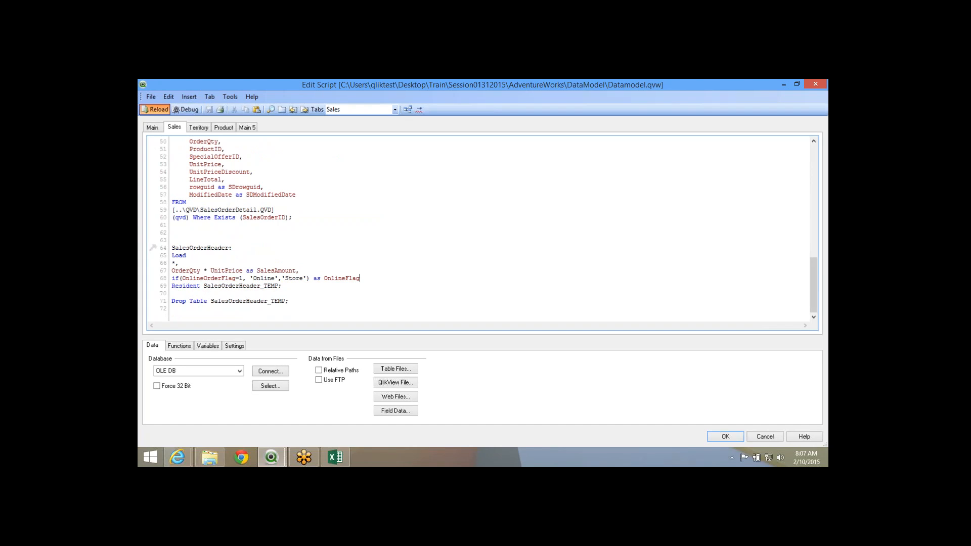
Reload the script with the OnlineFlag field and open the table viewer to inspect the data model.
{"action": "left_click", "coordinate": [156, 110]}
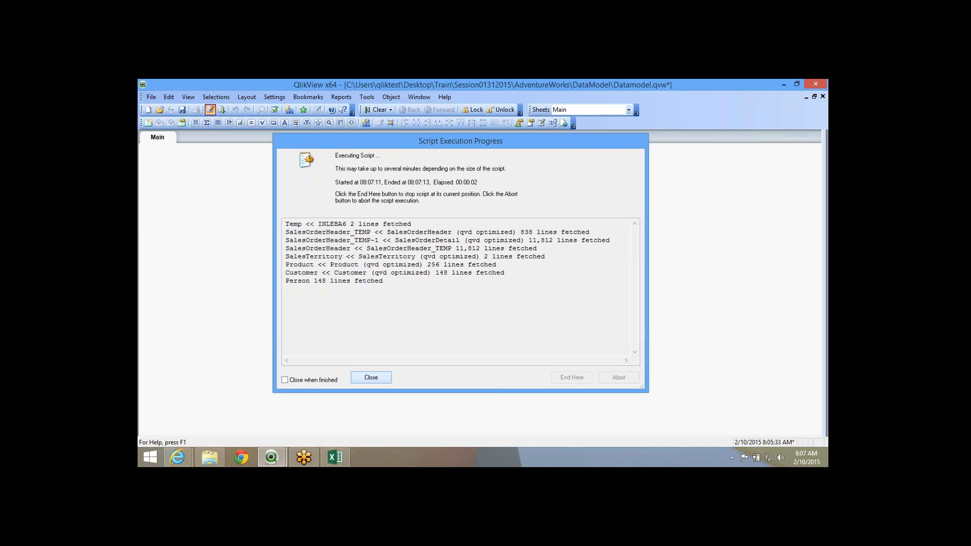
{"action": "key", "text": "Return"}
{"action": "key", "text": "ctrl+t"}
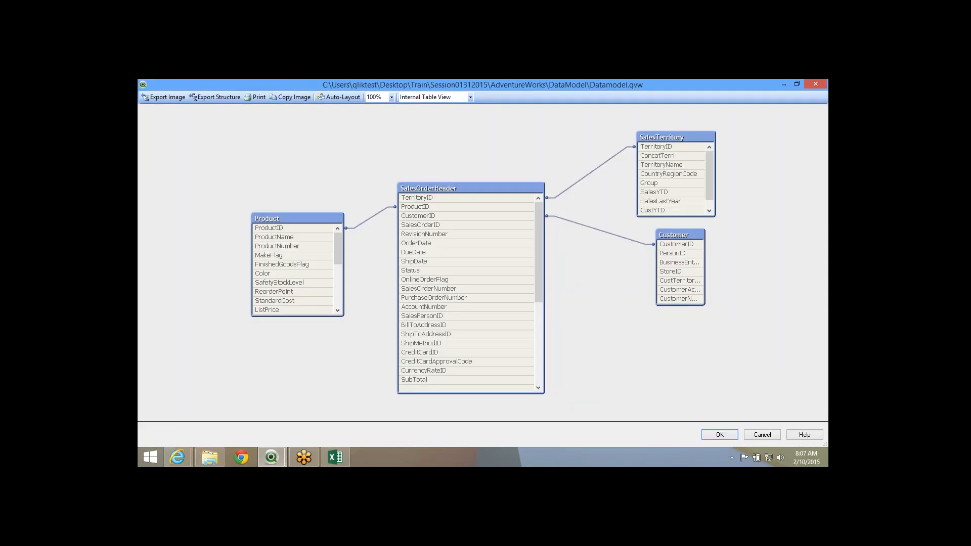
Examine the full field list of the SalesOrderHeader table for the OnlineFlag field, and close the table viewer.
{"action": "left_click_drag", "start_coordinate": [539, 255], "coordinate": [539, 344]}
{"action": "left_click", "coordinate": [417, 380]}
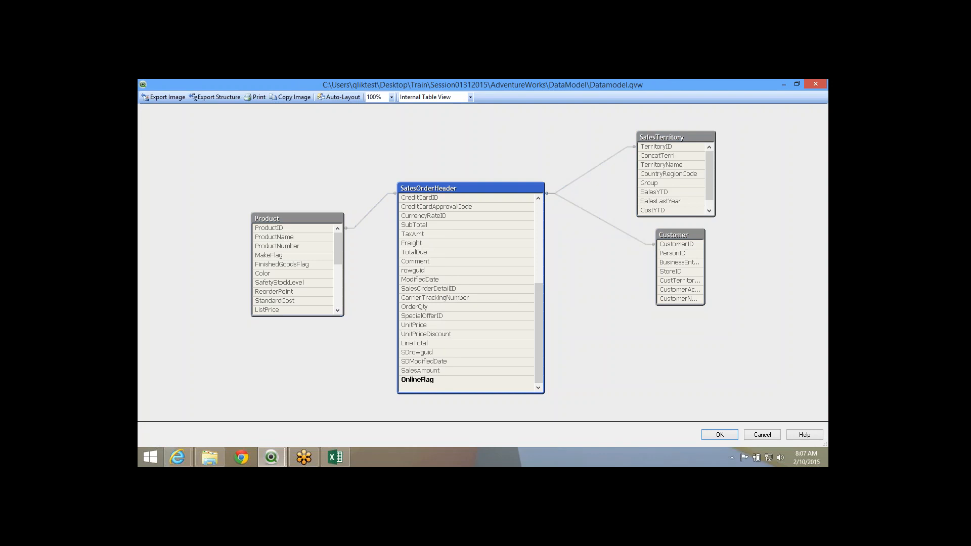
{"action": "left_click_drag", "start_coordinate": [538, 334], "coordinate": [539, 252]}
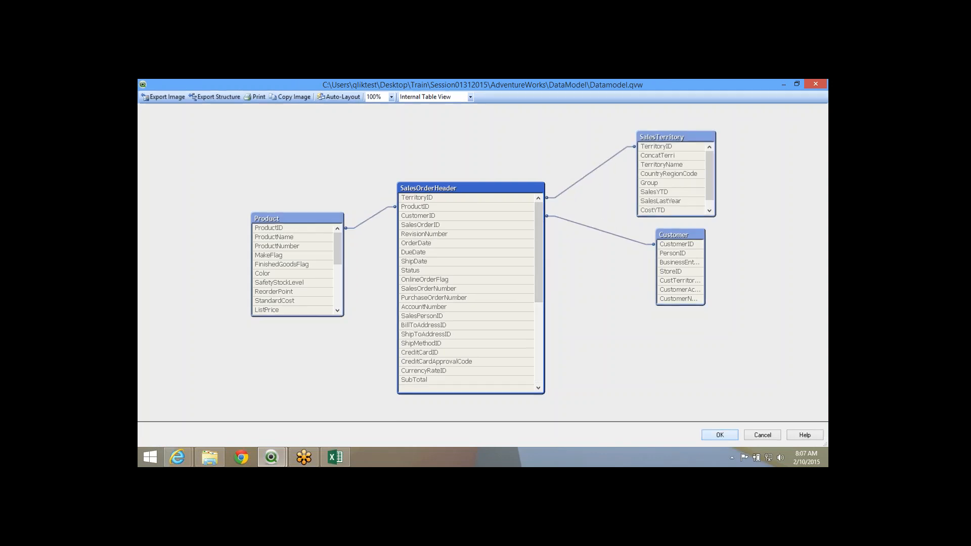
{"action": "key", "text": "Escape"}
Reopen the script and review the SalesOrderHeader resident load against the SalesOrderHeader_TEMP load and its left join.
{"action": "key", "text": "ctrl+e"}
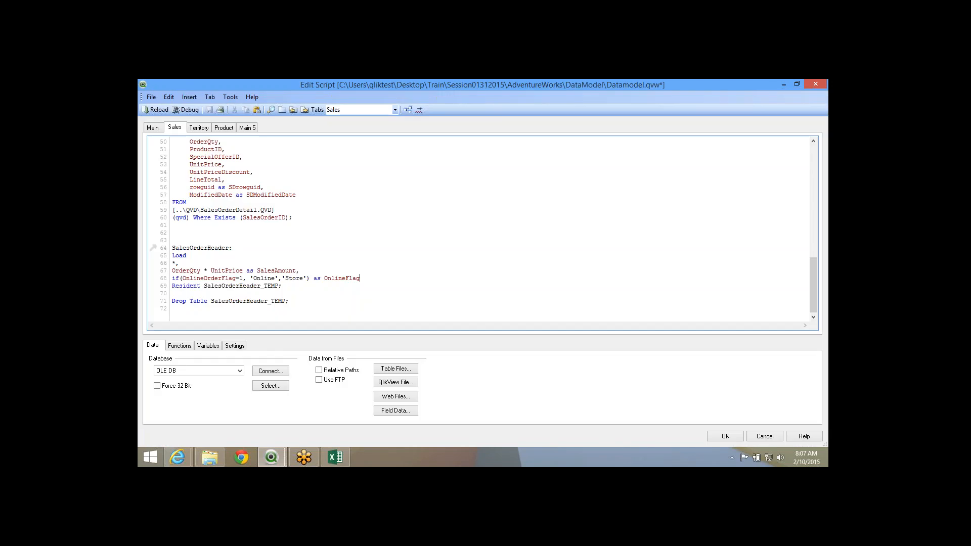
{"action": "scroll", "coordinate": [480, 228], "scroll_direction": "up", "scroll_amount": 2}
{"action": "scroll", "coordinate": [481, 227], "scroll_direction": "up", "scroll_amount": 8}
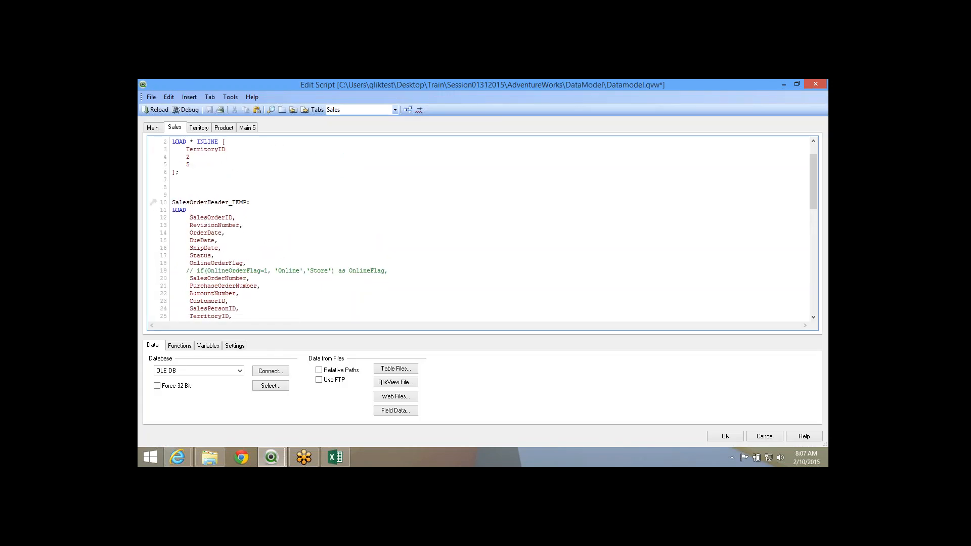
{"action": "scroll", "coordinate": [480, 228], "scroll_direction": "down", "scroll_amount": 10}
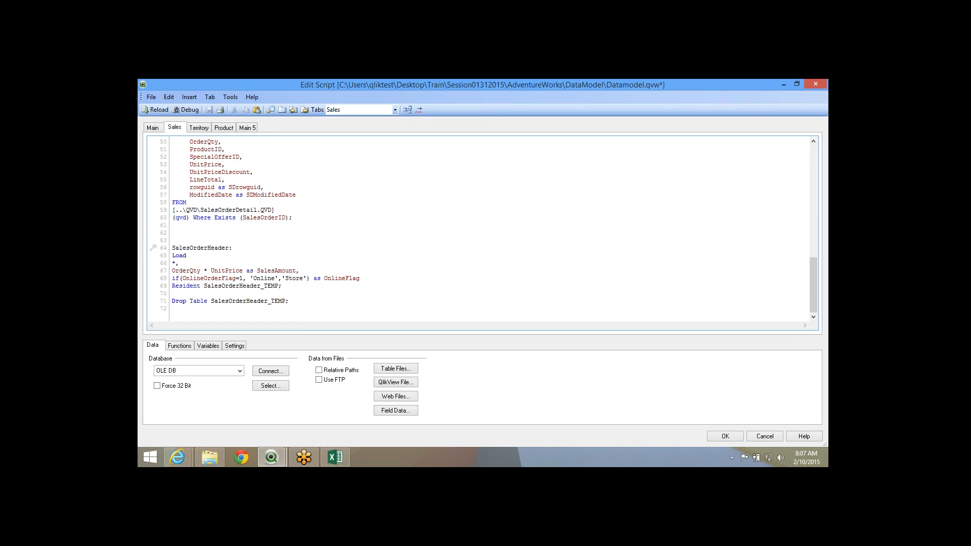
{"action": "left_click_drag", "start_coordinate": [283, 286], "coordinate": [172, 248]}
{"action": "left_click", "coordinate": [176, 256]}
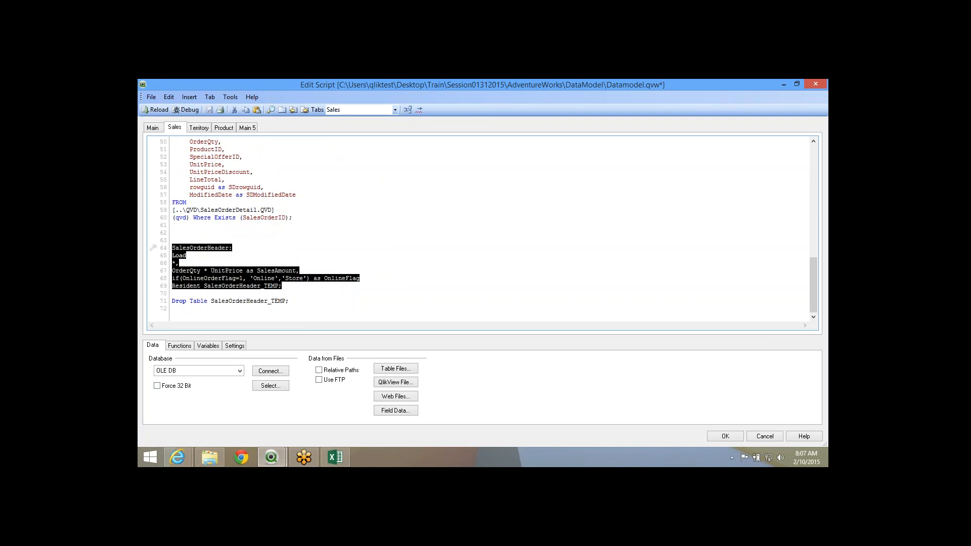
{"action": "scroll", "coordinate": [153, 248], "scroll_direction": "up", "scroll_amount": 3}
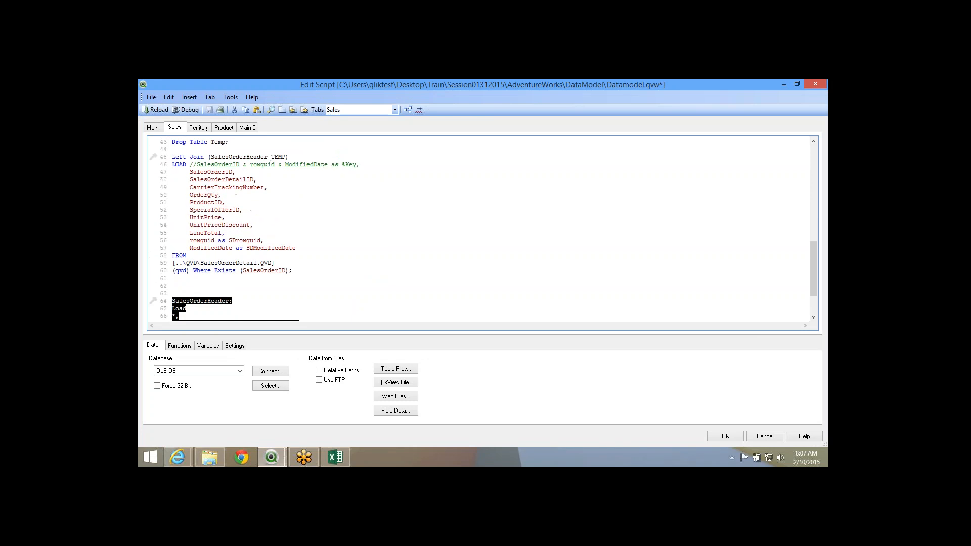
{"action": "scroll", "coordinate": [153, 248], "scroll_direction": "down", "scroll_amount": 3}
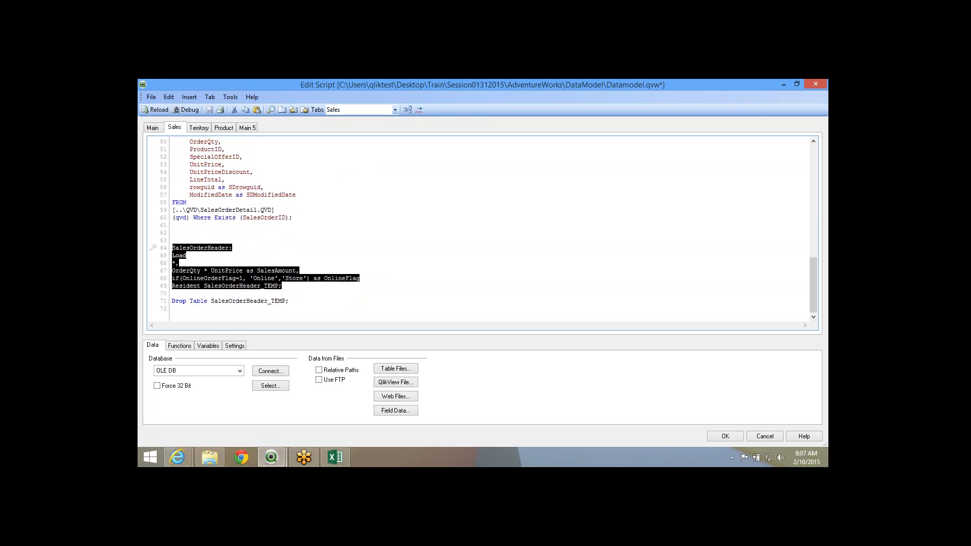
{"action": "scroll", "coordinate": [479, 230], "scroll_direction": "up", "scroll_amount": 2}
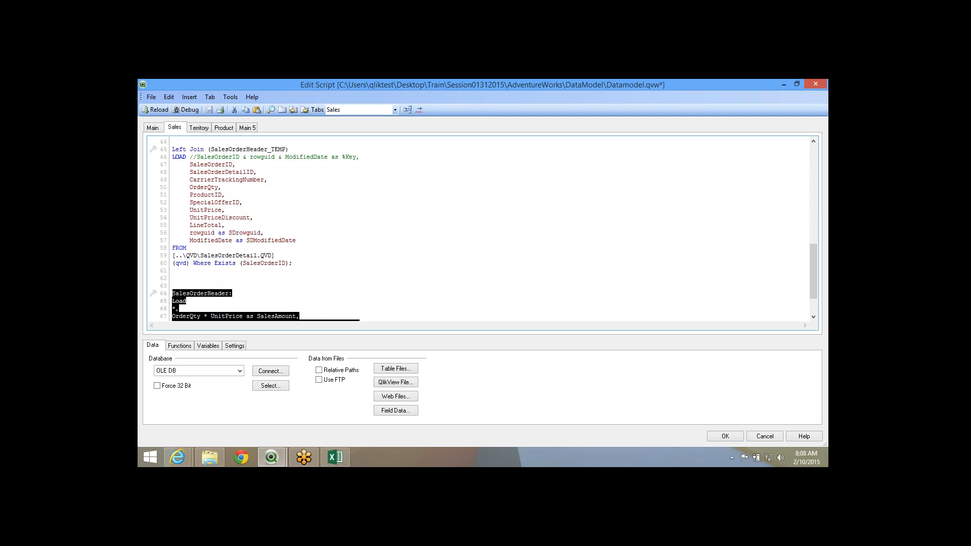
Examine the ProductID, SpecialOfferID, UnitPrice and UnitPriceDiscount fields in the SalesOrderDetail left join.
{"action": "left_click_drag", "start_coordinate": [190, 195], "coordinate": [207, 210]}
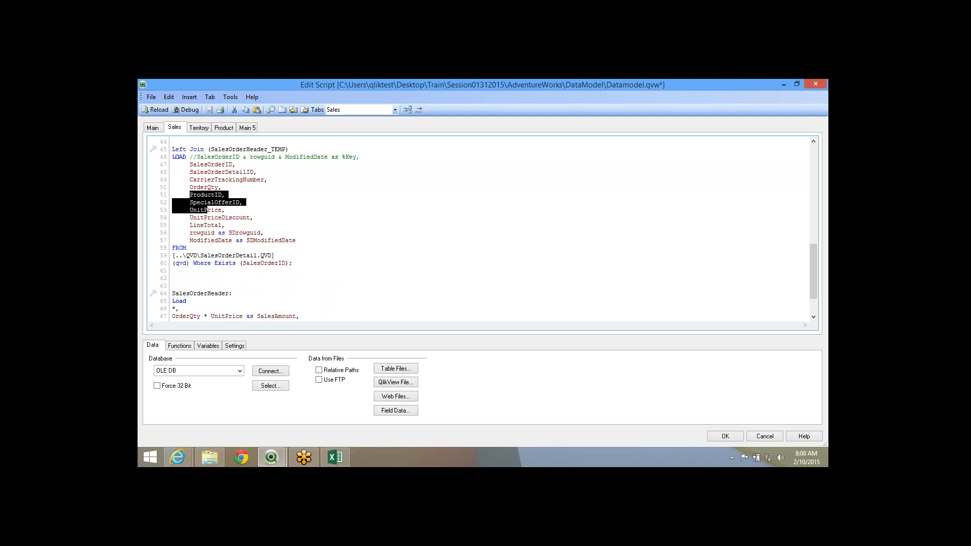
{"action": "double_click", "coordinate": [220, 218]}
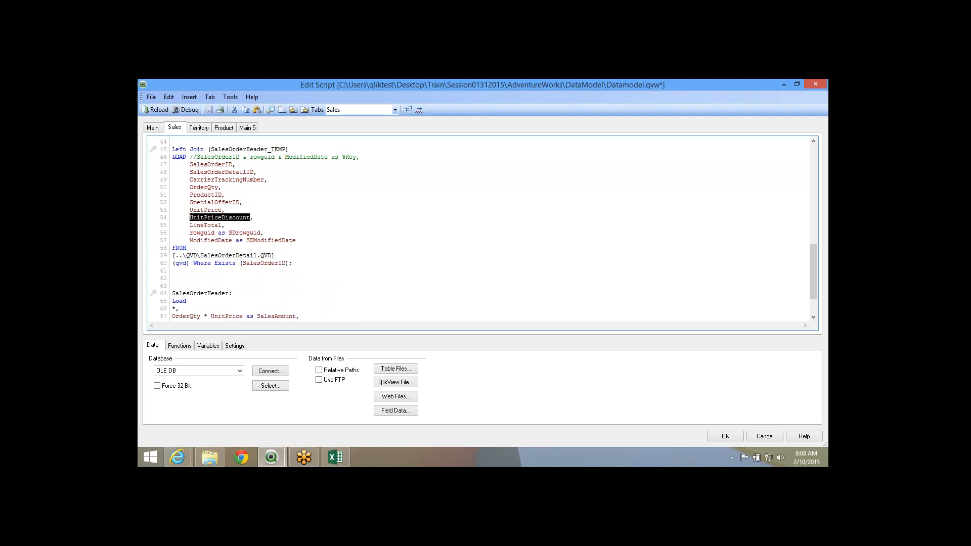
{"action": "left_click", "coordinate": [215, 210]}
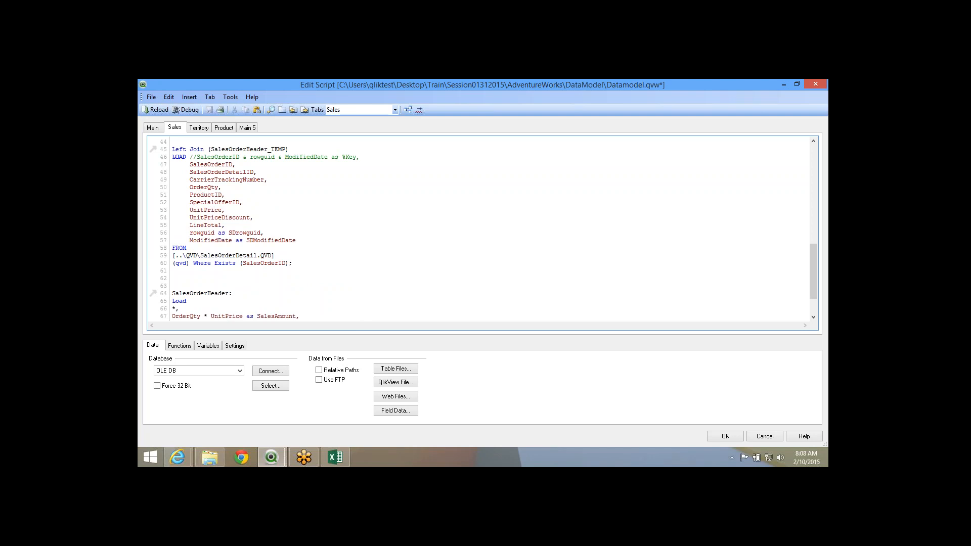
{"action": "double_click", "coordinate": [201, 202]}
{"action": "scroll", "coordinate": [481, 227], "scroll_direction": "down", "scroll_amount": 2}
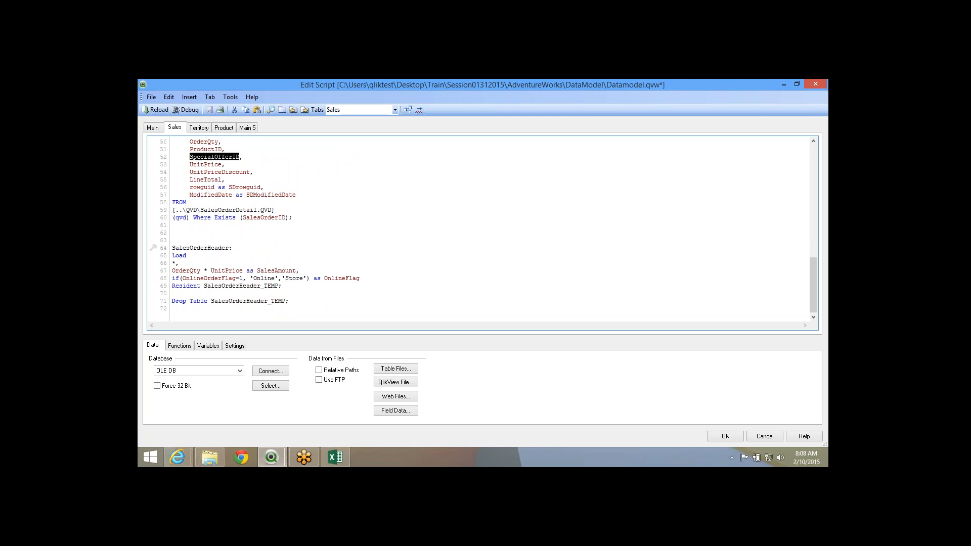
Delete the SalesAmount and OnlineFlag expressions and the comma after the asterisk from the SalesOrderHeader resident load.
{"action": "left_click_drag", "start_coordinate": [282, 287], "coordinate": [173, 270]}
{"action": "left_click", "coordinate": [173, 271]}
{"action": "left_click_drag", "start_coordinate": [360, 279], "coordinate": [282, 271]}
{"action": "left_click_drag", "start_coordinate": [229, 272], "coordinate": [176, 263]}
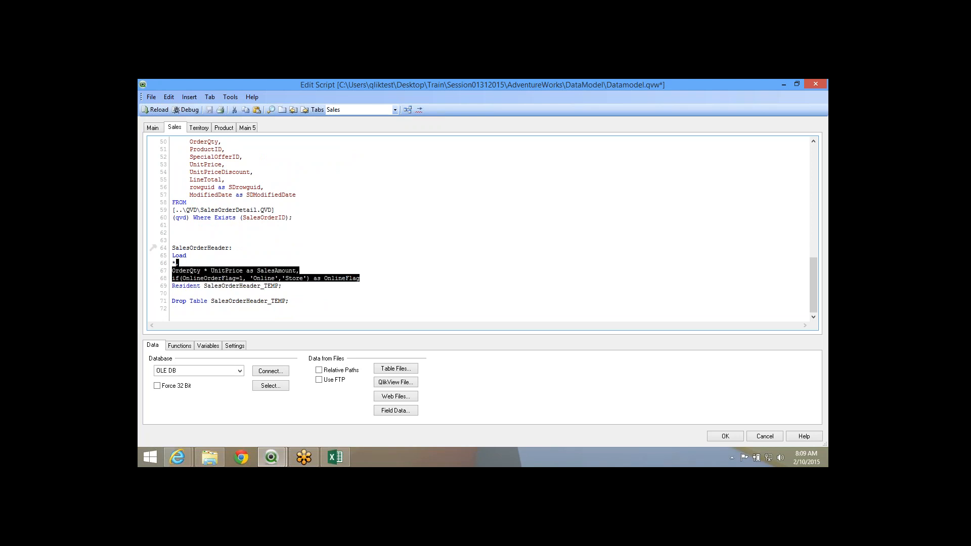
{"action": "key", "text": "Delete"}
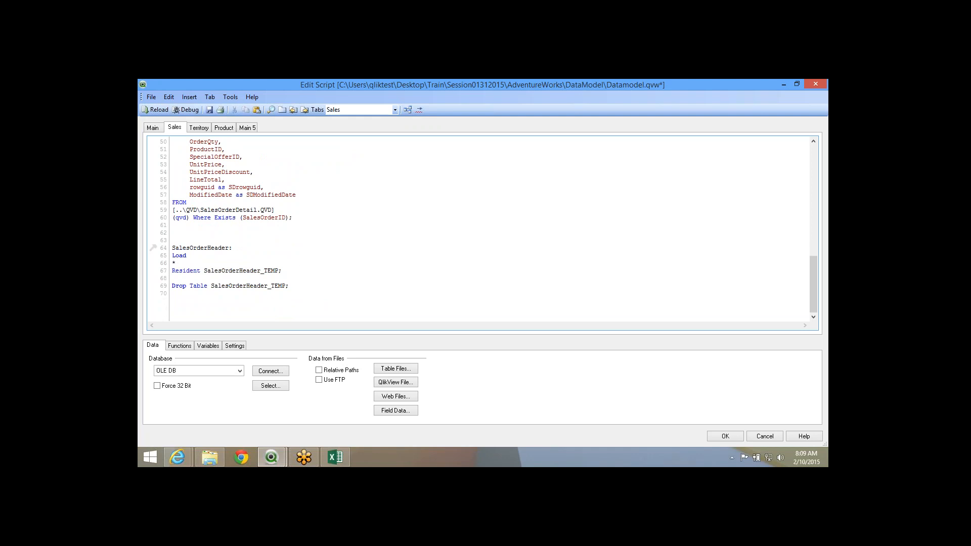
Compare the SalesOrderHeader and SalesOrderHeader_TEMP table labels in the script and view the current data model in the table viewer.
{"action": "double_click", "coordinate": [201, 248]}
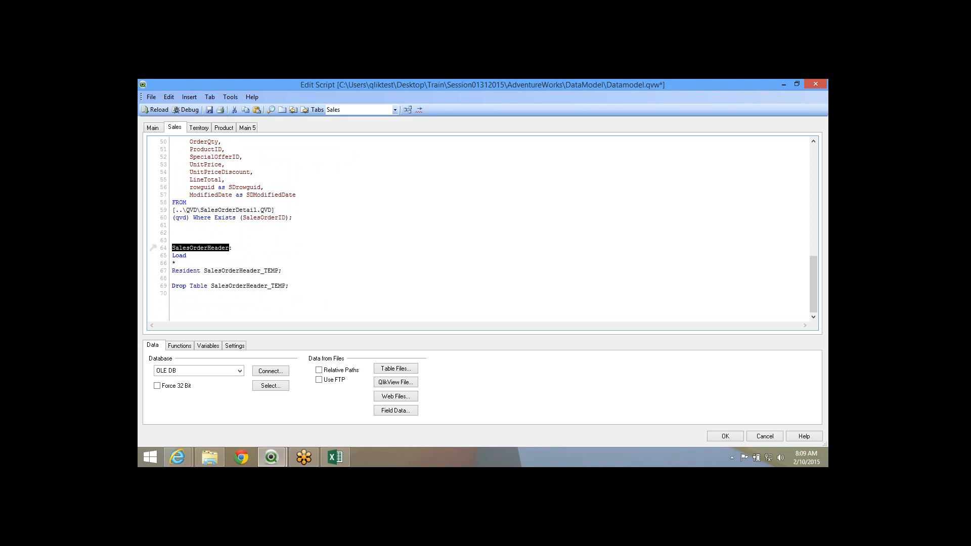
{"action": "scroll", "coordinate": [201, 248], "scroll_direction": "up", "scroll_amount": 17}
{"action": "double_click", "coordinate": [209, 209]}
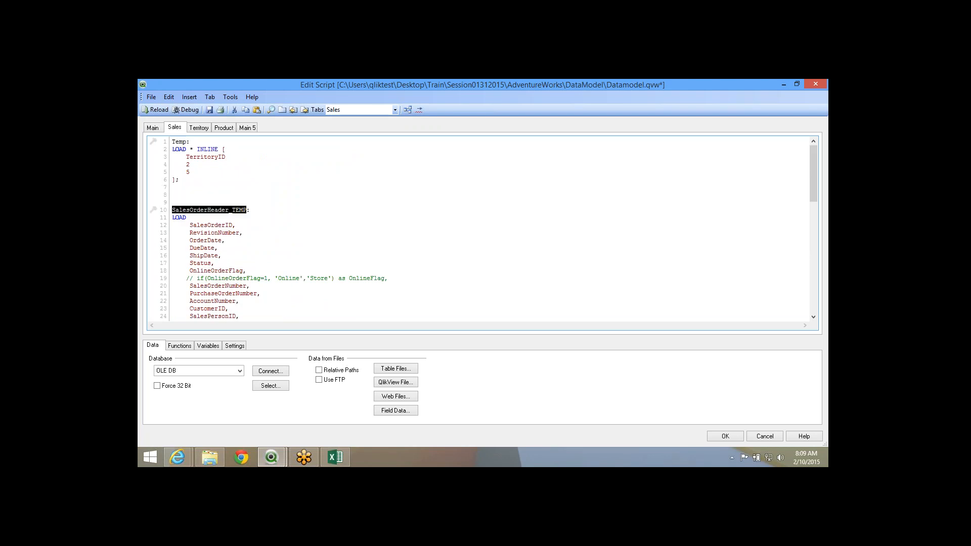
{"action": "scroll", "coordinate": [209, 210], "scroll_direction": "down", "scroll_amount": 16}
{"action": "double_click", "coordinate": [200, 263]}
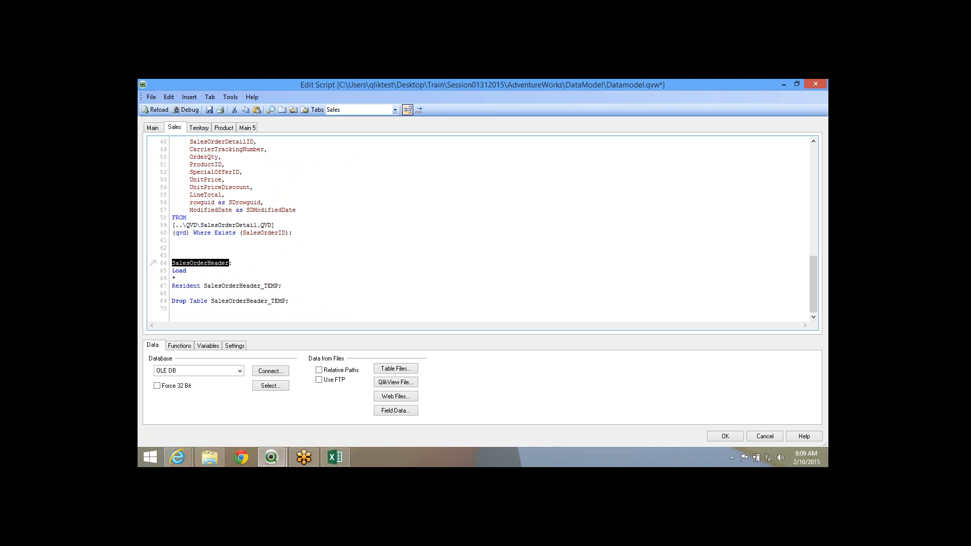
{"action": "left_click", "coordinate": [407, 109]}
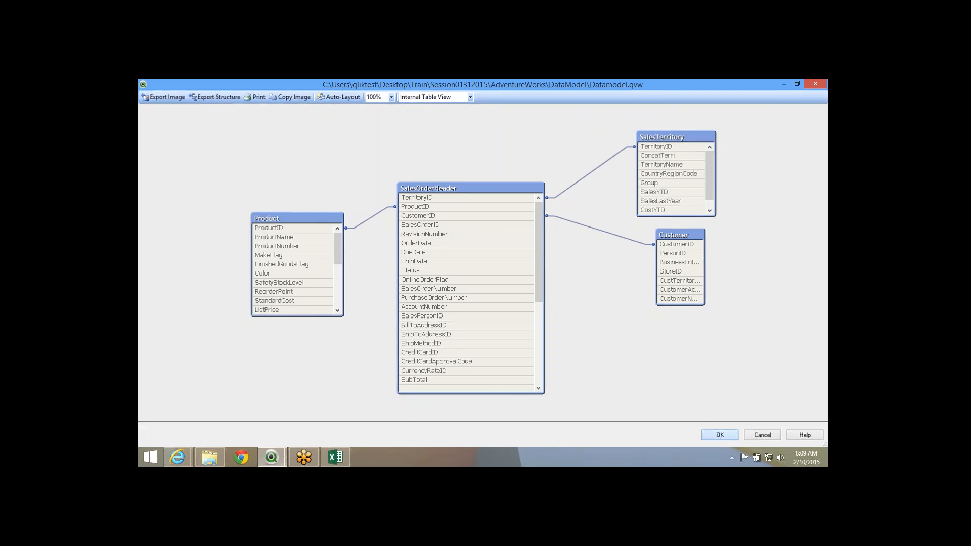
{"action": "key", "text": "Escape"}
{"action": "left_click_drag", "start_coordinate": [175, 263], "coordinate": [229, 263]}
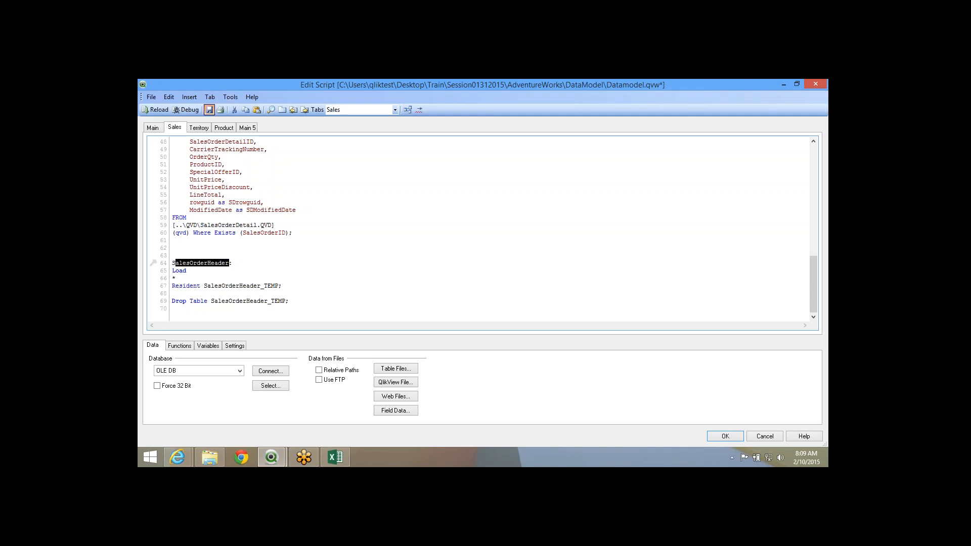
Save and reload the script with the plain Load * resident load, dismissing the script error, execution progress and sheet properties dialogs.
{"action": "left_click", "coordinate": [209, 110]}
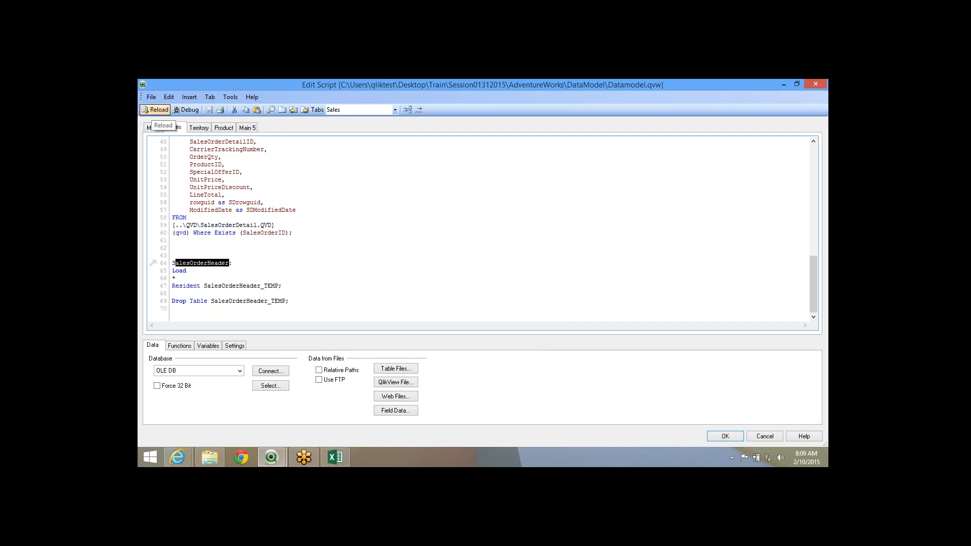
{"action": "scroll", "coordinate": [283, 223], "scroll_direction": "up", "scroll_amount": 16}
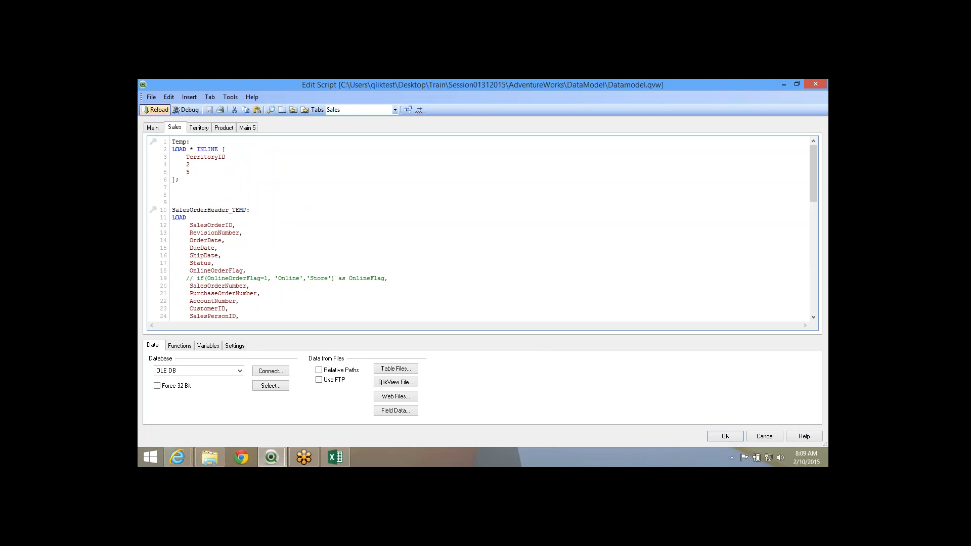
{"action": "left_click", "coordinate": [156, 109]}
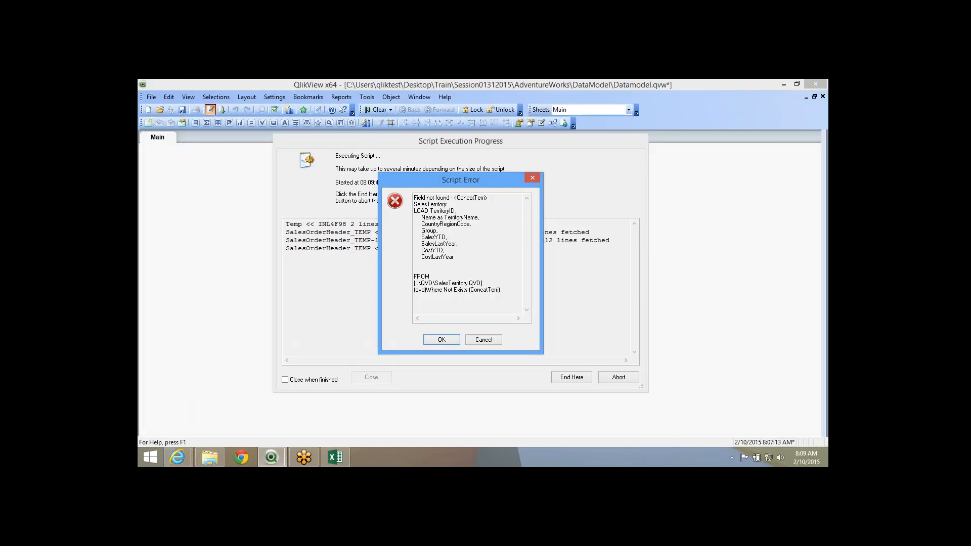
{"action": "key", "text": "Return"}
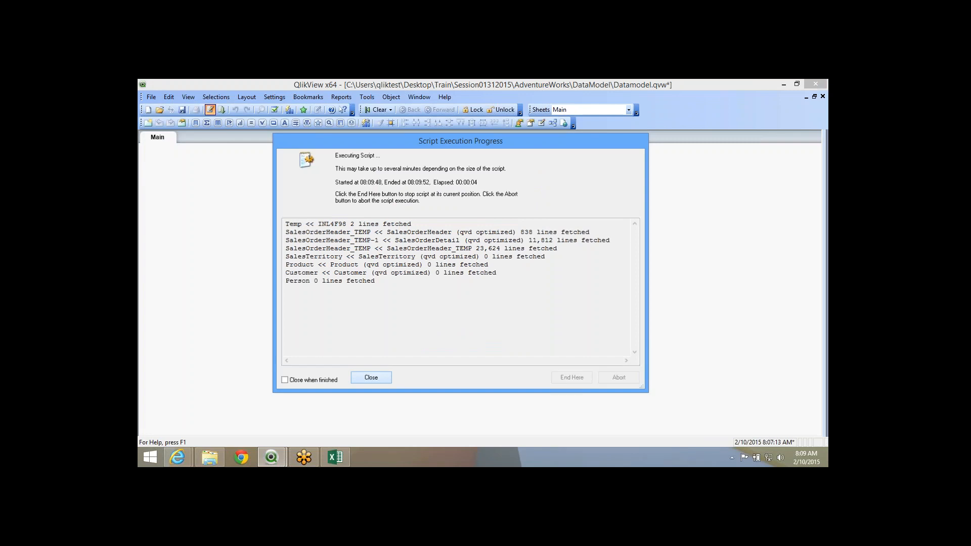
{"action": "key", "text": "Return"}
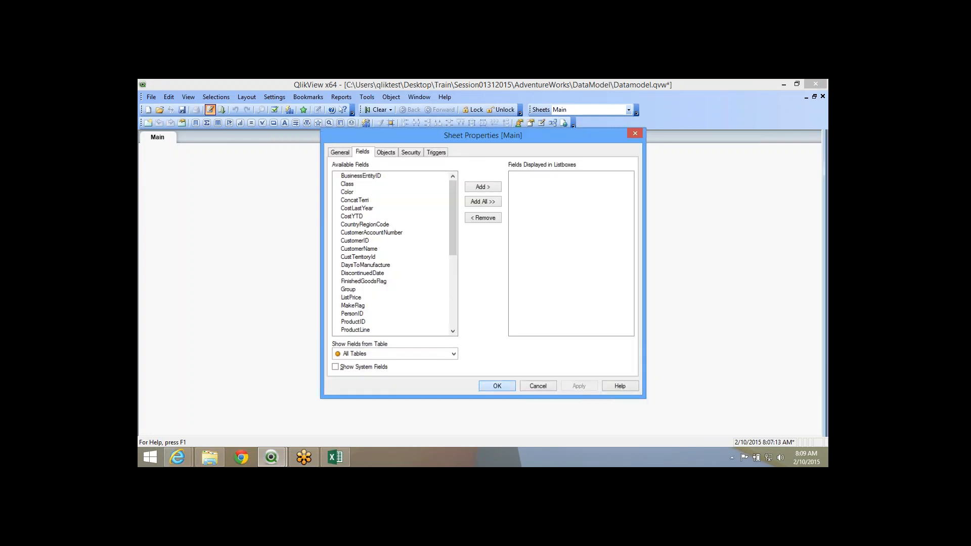
{"action": "key", "text": "Escape"}
Reopen the script and examine the SalesOrderHeader label and the Load * lines of the resident load.
{"action": "key", "text": "ctrl+e"}
{"action": "scroll", "coordinate": [481, 233], "scroll_direction": "down", "scroll_amount": 3}
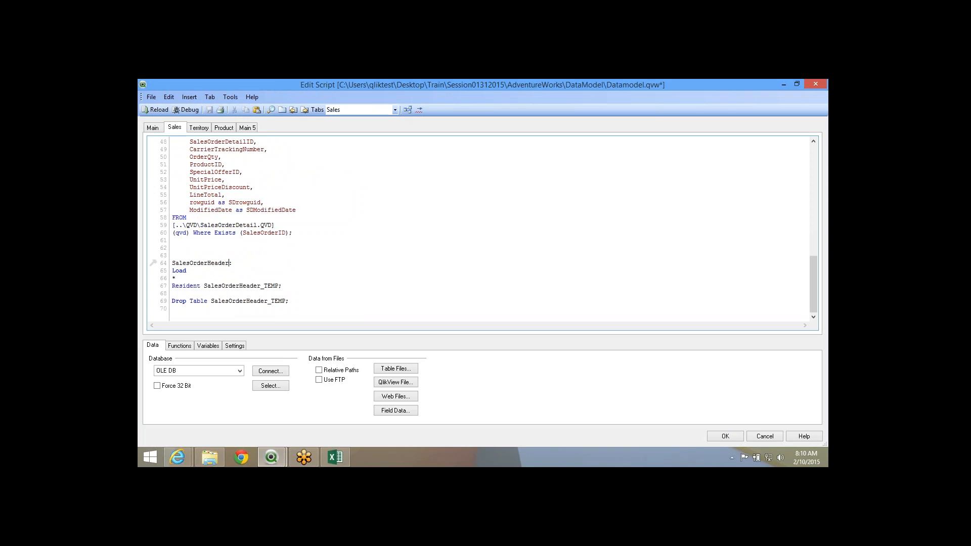
{"action": "left_click_drag", "start_coordinate": [174, 263], "coordinate": [233, 263]}
{"action": "left_click", "coordinate": [233, 263]}
{"action": "mouse_move", "coordinate": [173, 260]}
{"action": "left_mouse_down"}
{"action": "mouse_move", "coordinate": [223, 263]}
{"action": "mouse_move", "coordinate": [176, 278]}
{"action": "left_mouse_up"}
{"action": "left_click", "coordinate": [176, 279]}
{"action": "scroll", "coordinate": [478, 229], "scroll_direction": "up", "scroll_amount": 2}
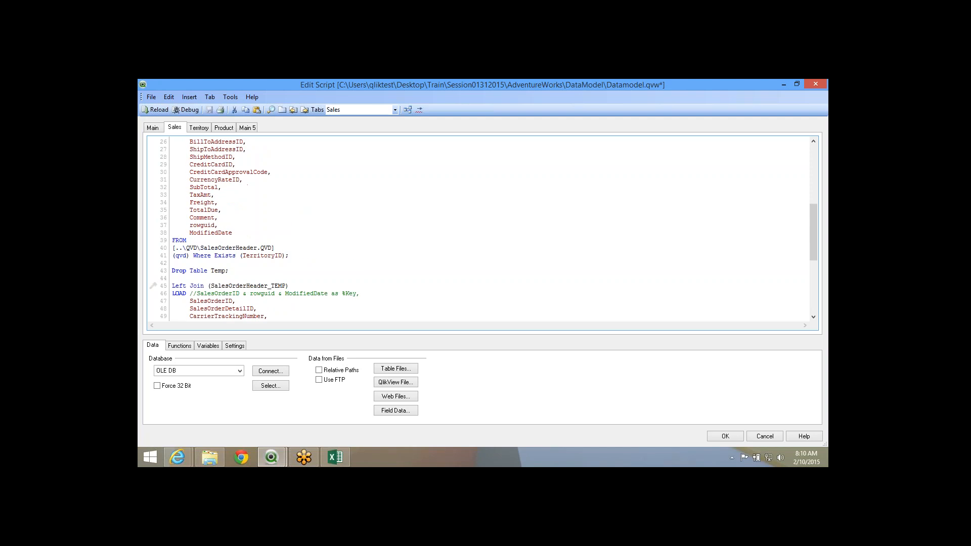
Inspect the reloaded data model in the table viewer, then examine the Drop Table statement and the resident load in the script.
{"action": "key", "text": "ctrl+t"}
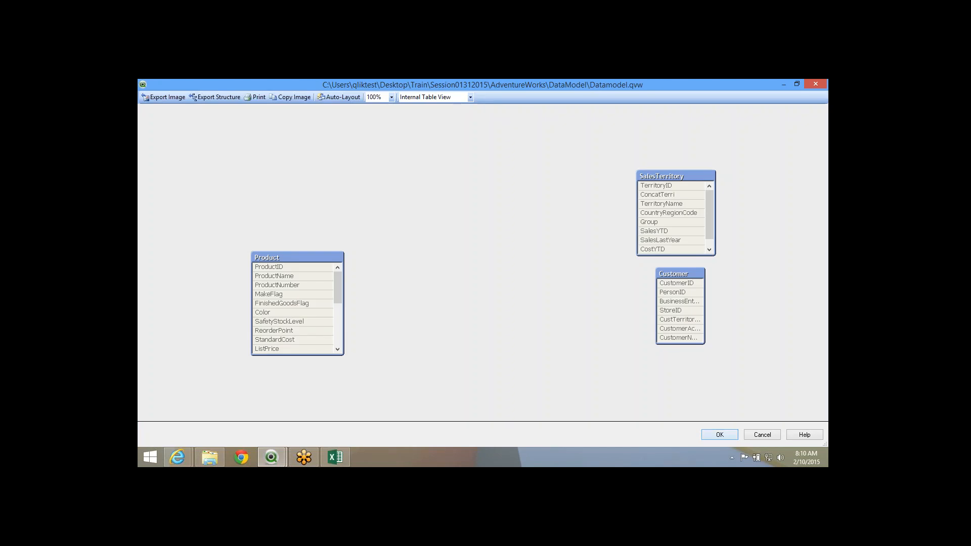
{"action": "key", "text": "Escape"}
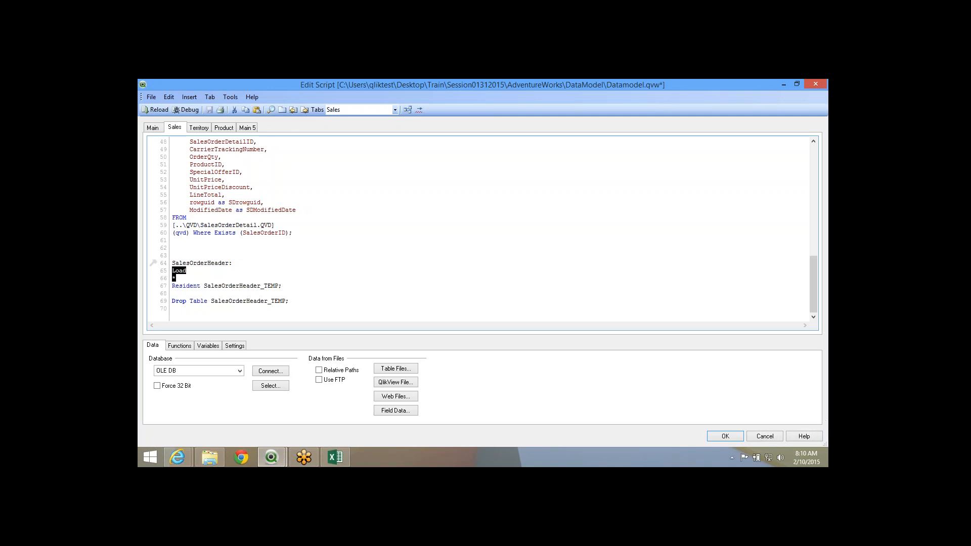
{"action": "left_click_drag", "start_coordinate": [172, 301], "coordinate": [289, 301]}
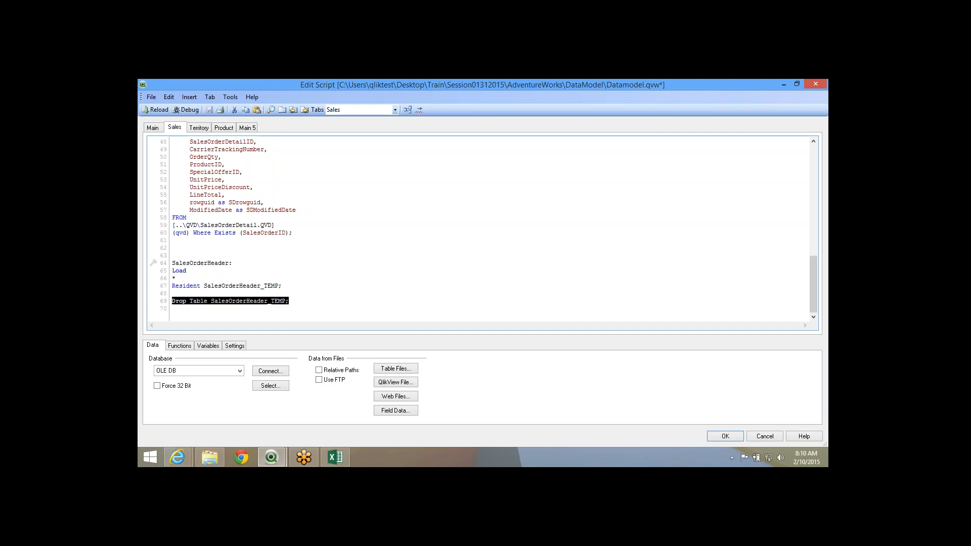
{"action": "left_click", "coordinate": [290, 301]}
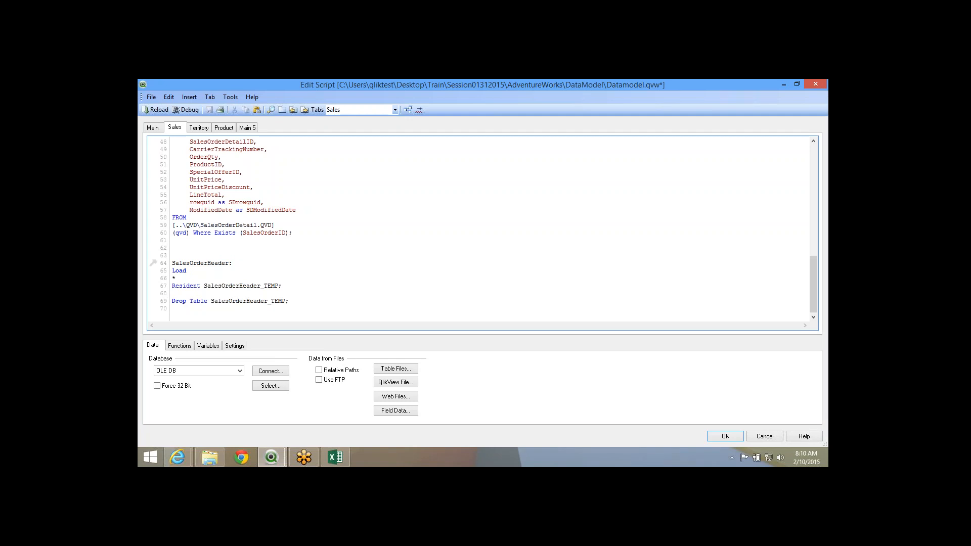
{"action": "left_click_drag", "start_coordinate": [172, 263], "coordinate": [232, 264]}
{"action": "left_click_drag", "start_coordinate": [173, 299], "coordinate": [187, 233]}
{"action": "left_click", "coordinate": [202, 248]}
Recheck the data model in the table viewer, comment out the Drop Table SalesOrderHeader_TEMP statement with // and save the script.
{"action": "left_click_drag", "start_coordinate": [172, 301], "coordinate": [289, 301]}
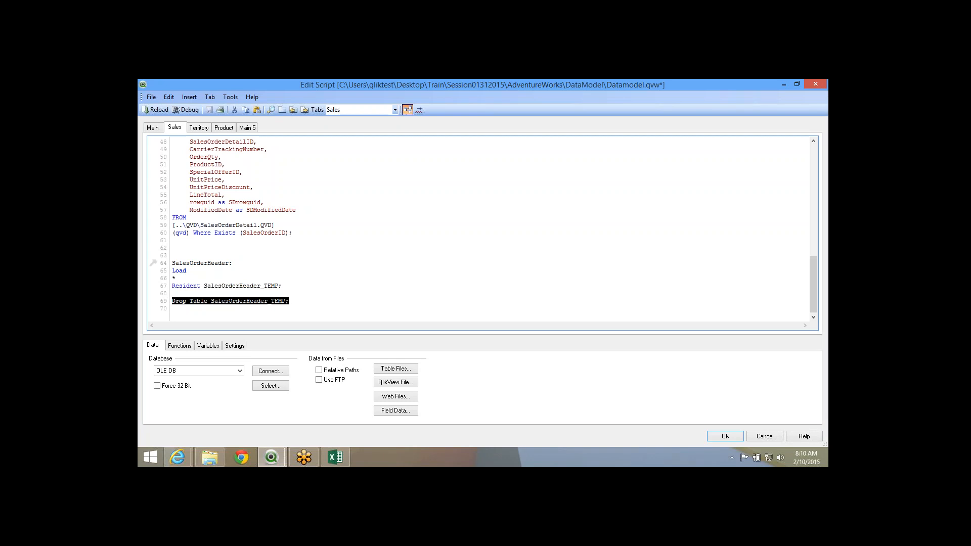
{"action": "left_click", "coordinate": [408, 110]}
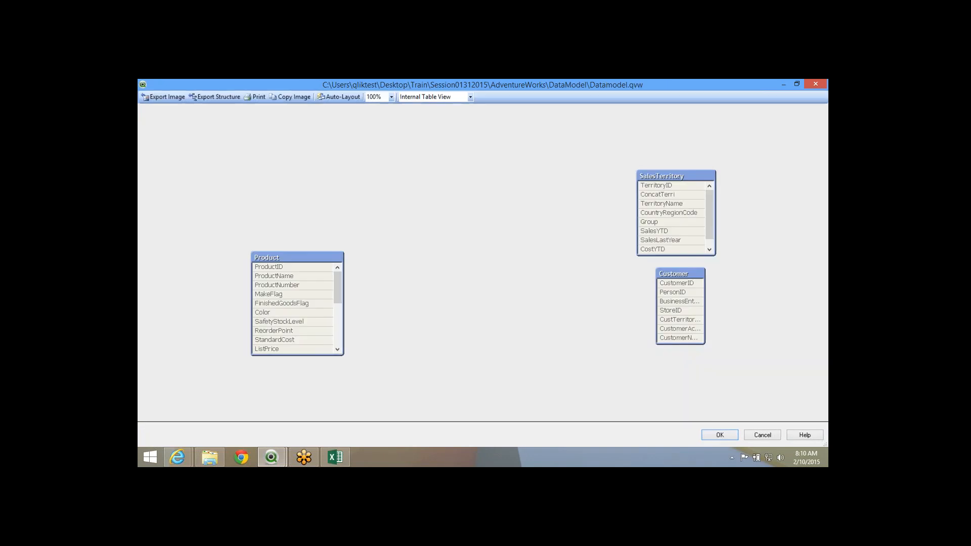
{"action": "key", "text": "Escape"}
{"action": "type", "text": "//"}
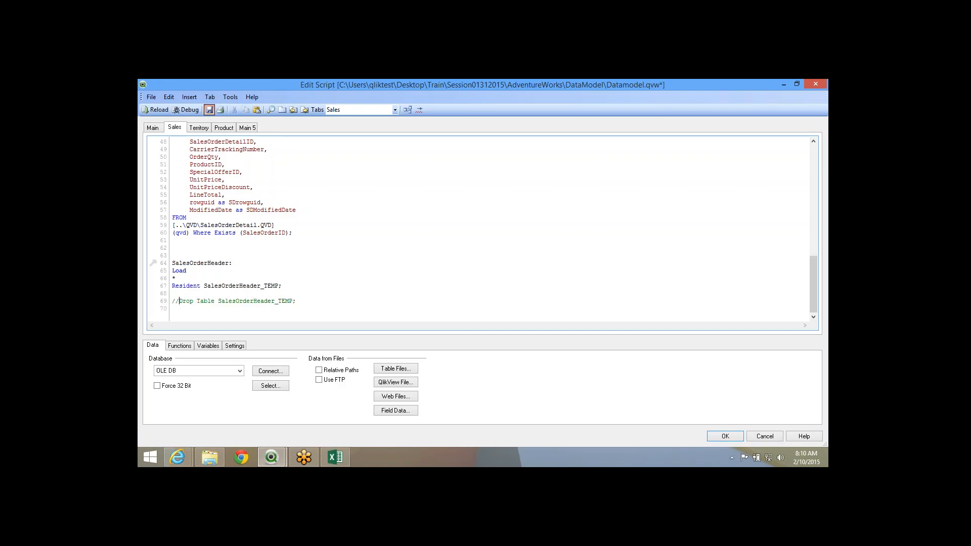
{"action": "left_click", "coordinate": [209, 109]}
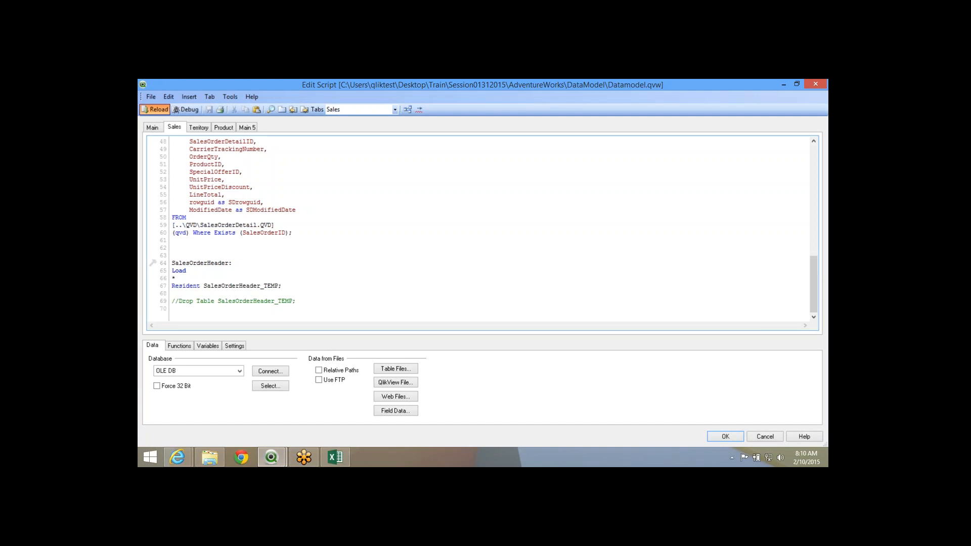
Reload the script with the Drop Table statement commented out, dismiss the resulting dialogs and open the table viewer.
{"action": "left_click", "coordinate": [155, 109]}
{"action": "key", "text": "Return"}
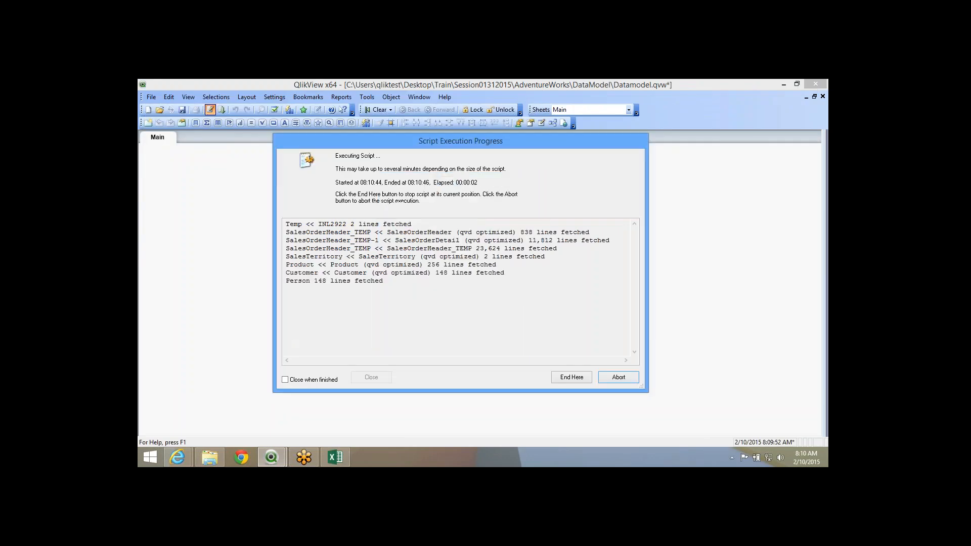
{"action": "left_click", "coordinate": [372, 378]}
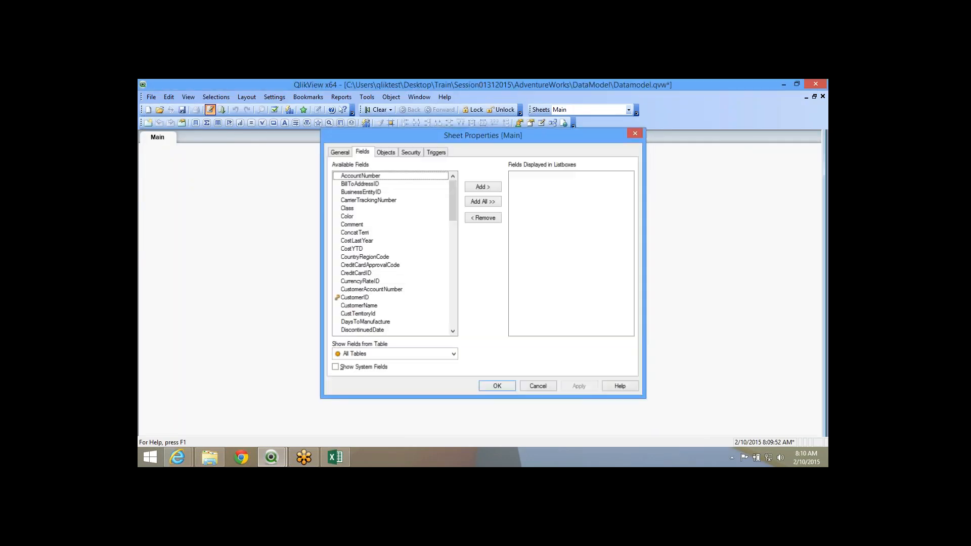
{"action": "left_click", "coordinate": [496, 386]}
{"action": "left_click", "coordinate": [553, 122]}
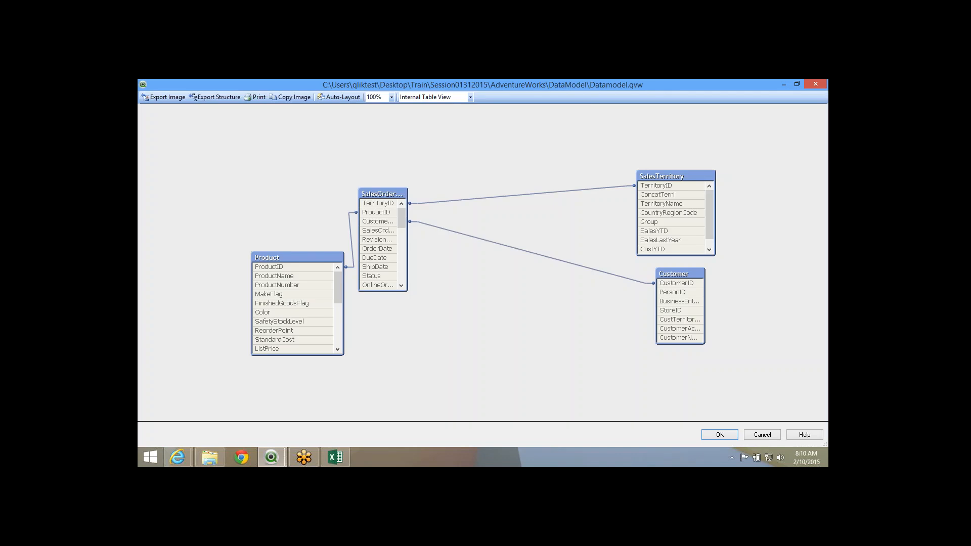
Enlarge the SalesOrderHeader_TEMP table, preview its data, then close the table viewer and reopen the load script.
{"action": "left_click_drag", "start_coordinate": [407, 241], "coordinate": [487, 411]}
{"action": "right_click", "coordinate": [428, 204]}
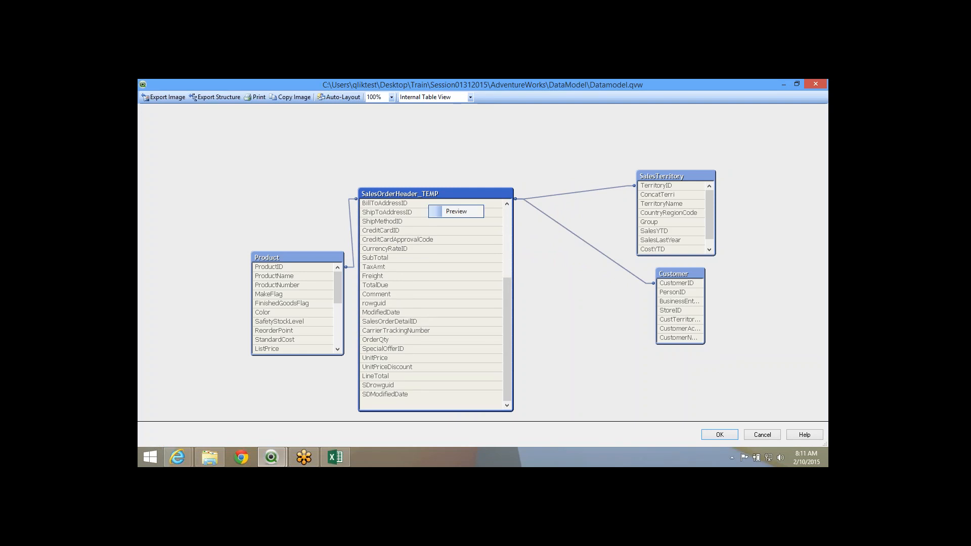
{"action": "left_click", "coordinate": [455, 212]}
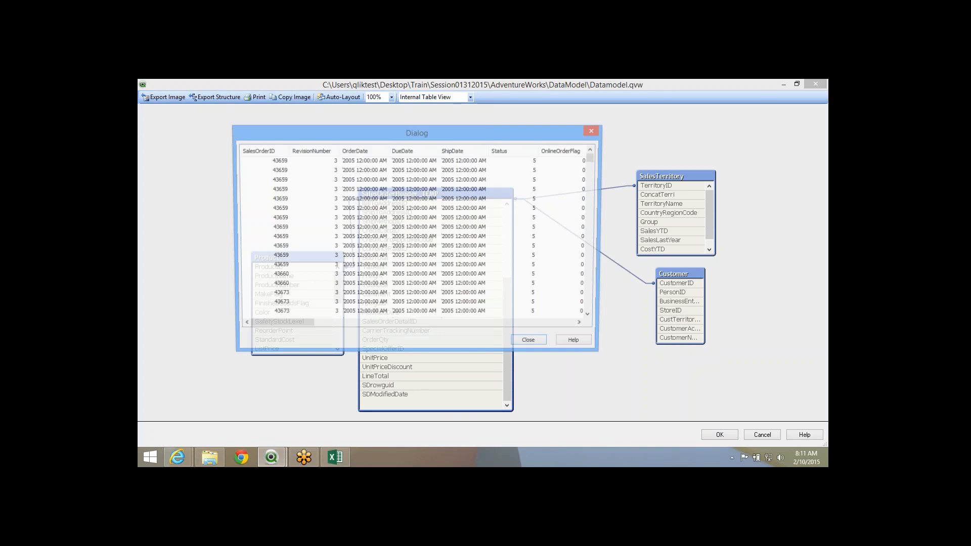
{"action": "key", "text": "Escape"}
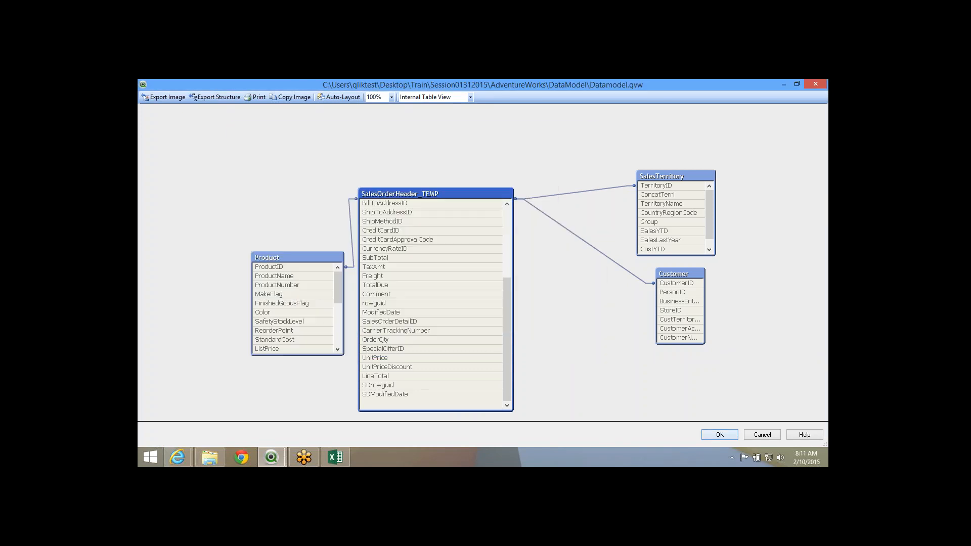
{"action": "key", "text": "Escape"}
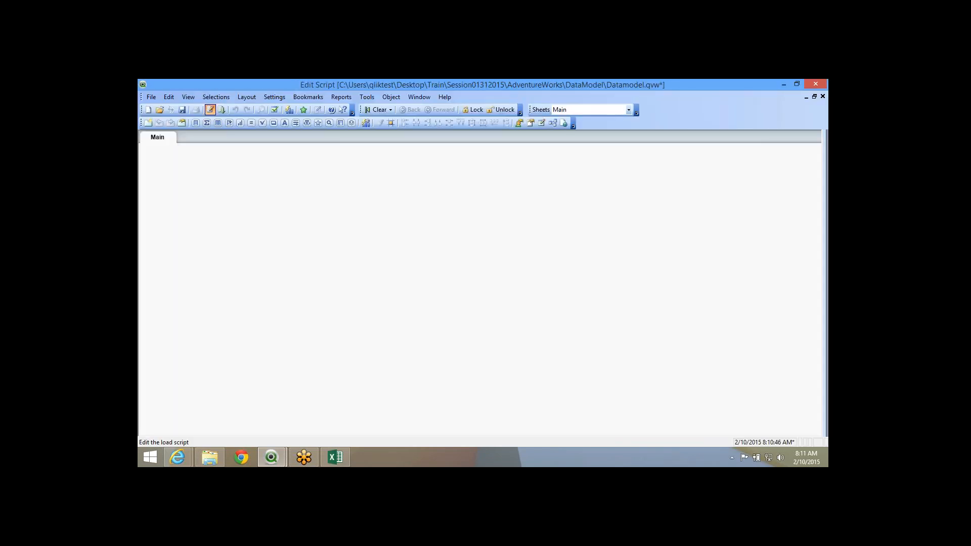
{"action": "left_click", "coordinate": [211, 110]}
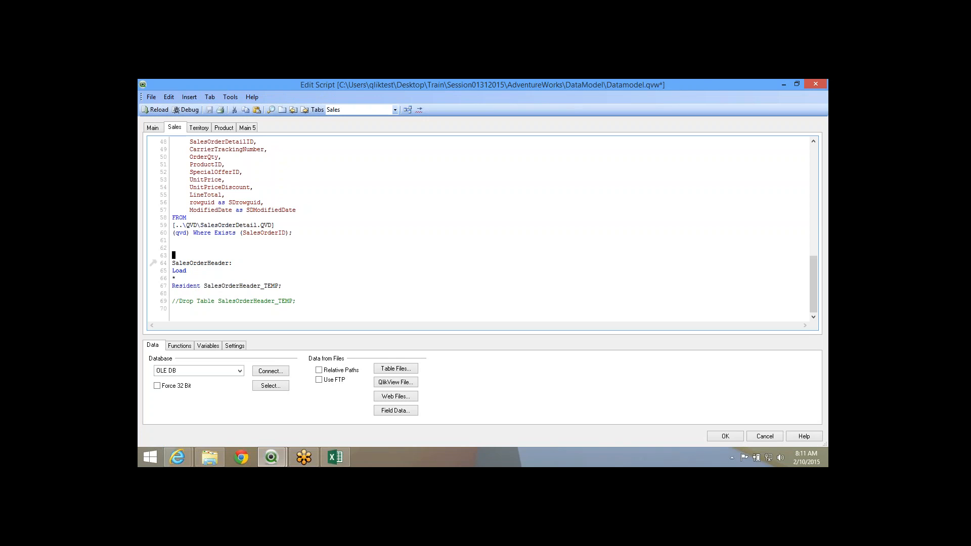
Try replacing the * in the SalesOrderHeader resident load with OrderQty as tabe, then restore the *.
{"action": "left_click_drag", "start_coordinate": [172, 263], "coordinate": [232, 263]}
{"action": "left_click", "coordinate": [233, 263]}
{"action": "key", "text": "BackSpace"}
{"action": "double_click", "coordinate": [204, 157]}
{"action": "key", "text": "ctrl+c"}
{"action": "left_click", "coordinate": [175, 279]}
{"action": "key", "text": "ctrl+v"}
{"action": "type", "text": "as tabe"}
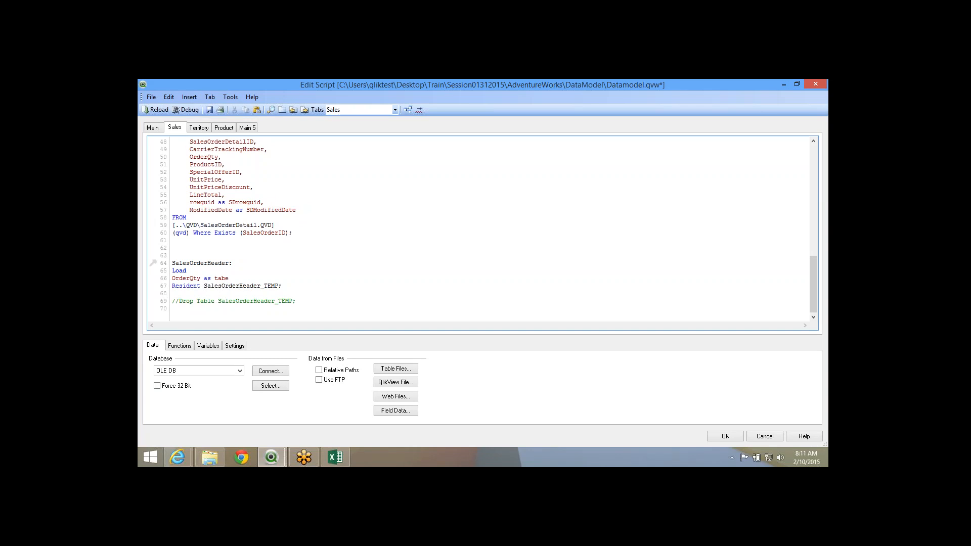
{"action": "key", "text": "shift+Home"}
{"action": "key", "text": "BackSpace"}
{"action": "type", "text": "*"}
{"action": "scroll", "coordinate": [480, 228], "scroll_direction": "up", "scroll_amount": 10}
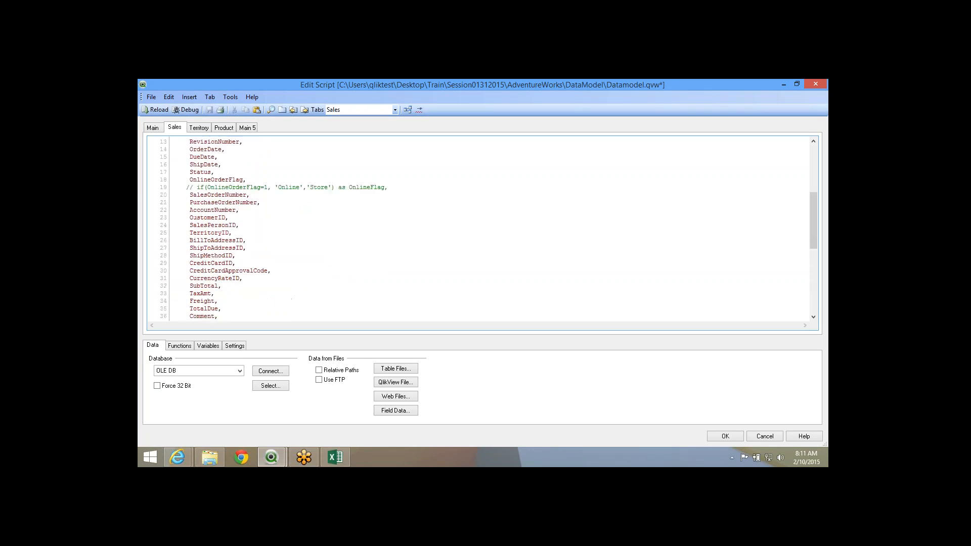
{"action": "scroll", "coordinate": [480, 228], "scroll_direction": "down", "scroll_amount": 10}
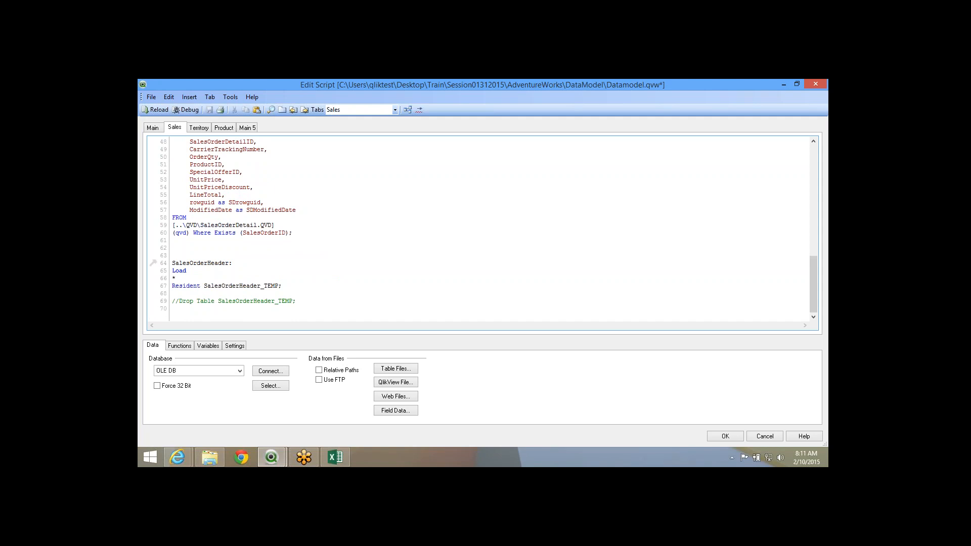
Add a Qualify *; statement directly above the SalesOrderHeader label of the resident load.
{"action": "type", "text": "Quali"}
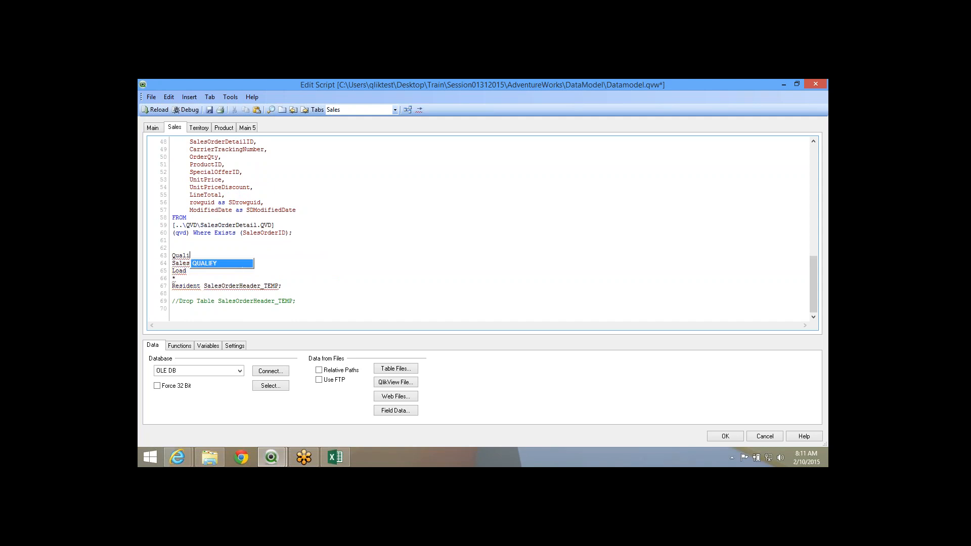
{"action": "type", "text": "fy *;"}
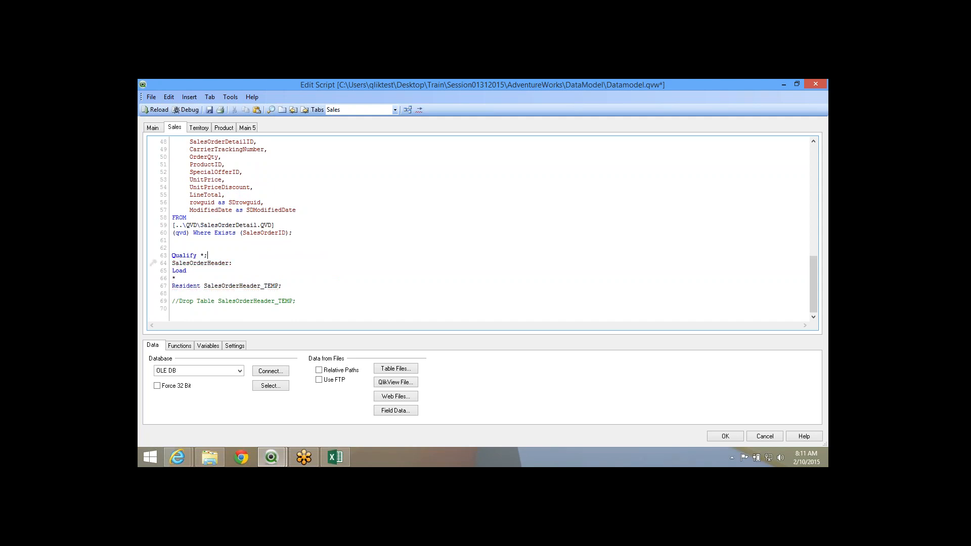
{"action": "left_click_drag", "start_coordinate": [172, 255], "coordinate": [208, 255]}
{"action": "left_click", "coordinate": [208, 263]}
{"action": "double_click", "coordinate": [208, 263]}
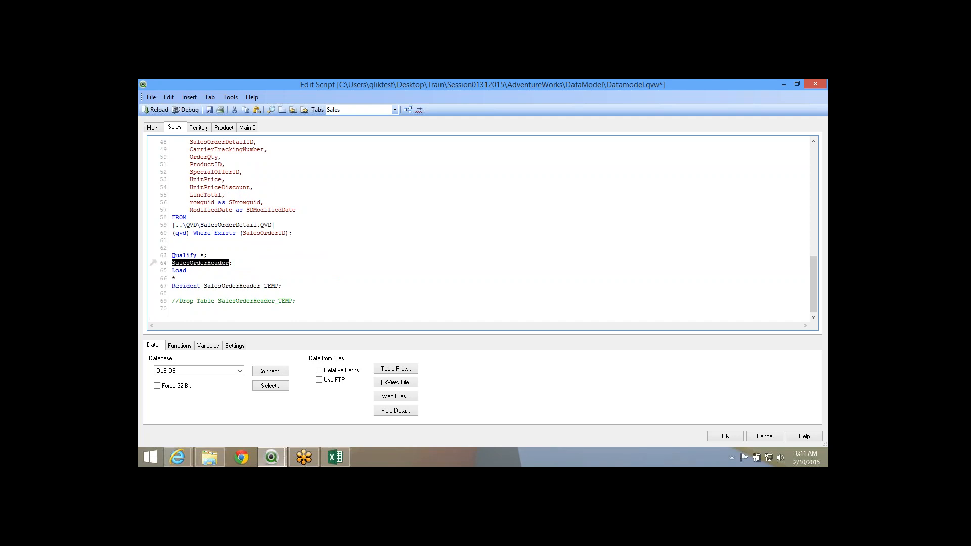
Add an UNQUALIFY *; statement between the resident load and the commented Drop Table line.
{"action": "double_click", "coordinate": [173, 294]}
{"action": "left_click", "coordinate": [282, 286]}
{"action": "key", "text": "Return"}
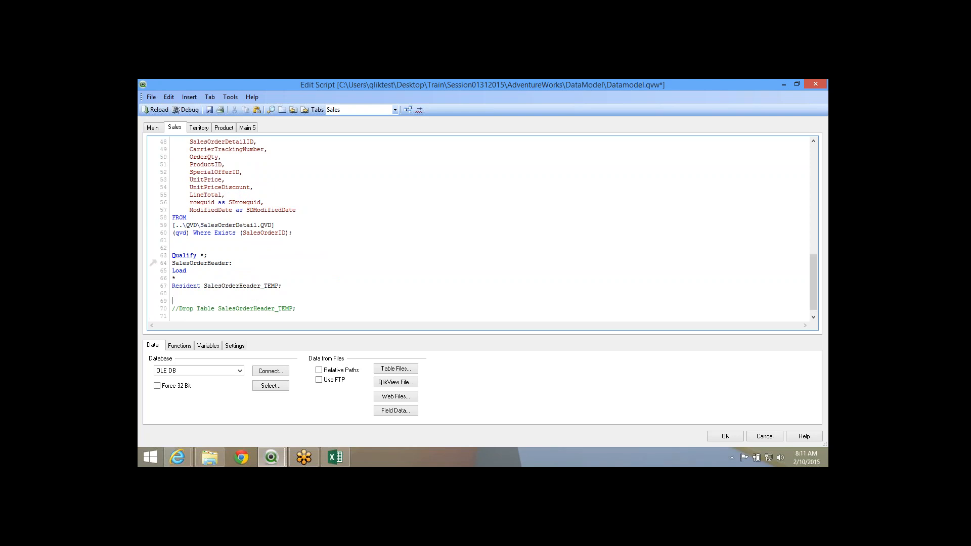
{"action": "type", "text": "Un"}
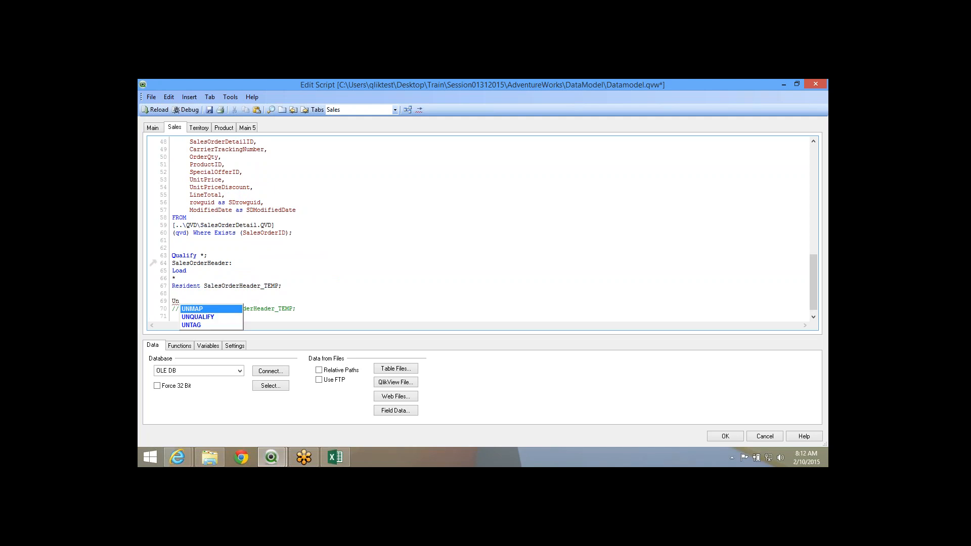
{"action": "key", "text": "Down"}
{"action": "key", "text": "Return"}
{"action": "type", "text": "*;"}
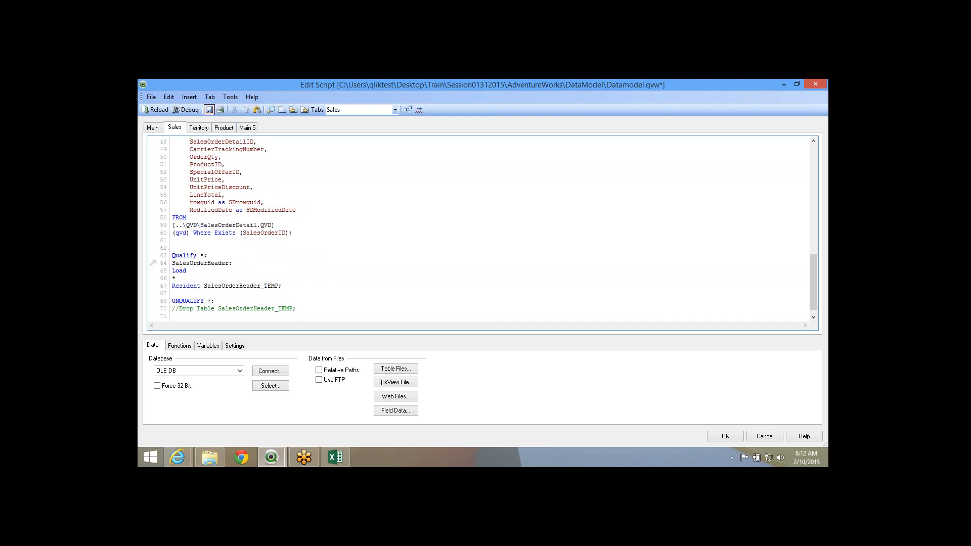
Save and reload the script with the Qualify statements, dismiss the resulting dialogs and open the table viewer.
{"action": "left_click", "coordinate": [210, 110]}
{"action": "left_click", "coordinate": [156, 110]}
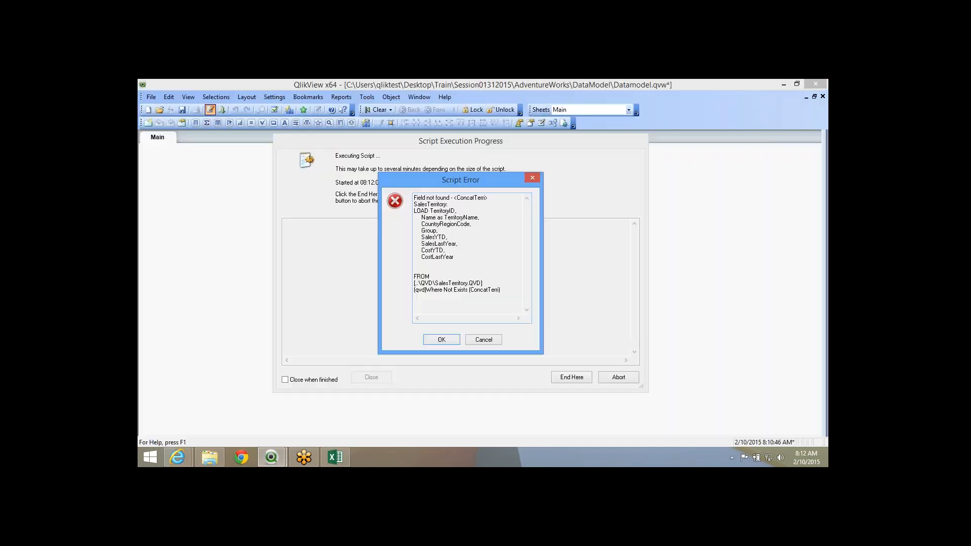
{"action": "key", "text": "Return"}
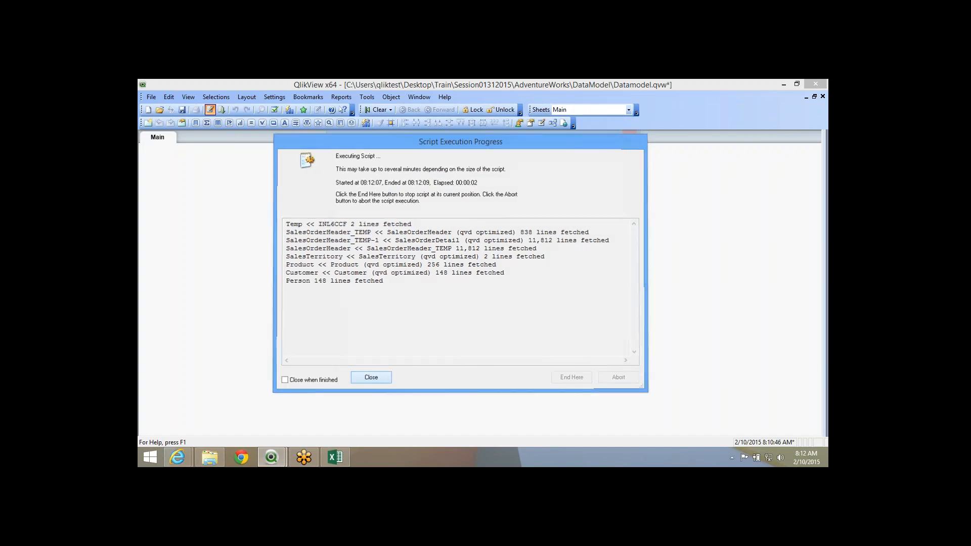
{"action": "key", "text": "Return"}
{"action": "left_click", "coordinate": [497, 386]}
{"action": "key", "text": "ctrl+t"}
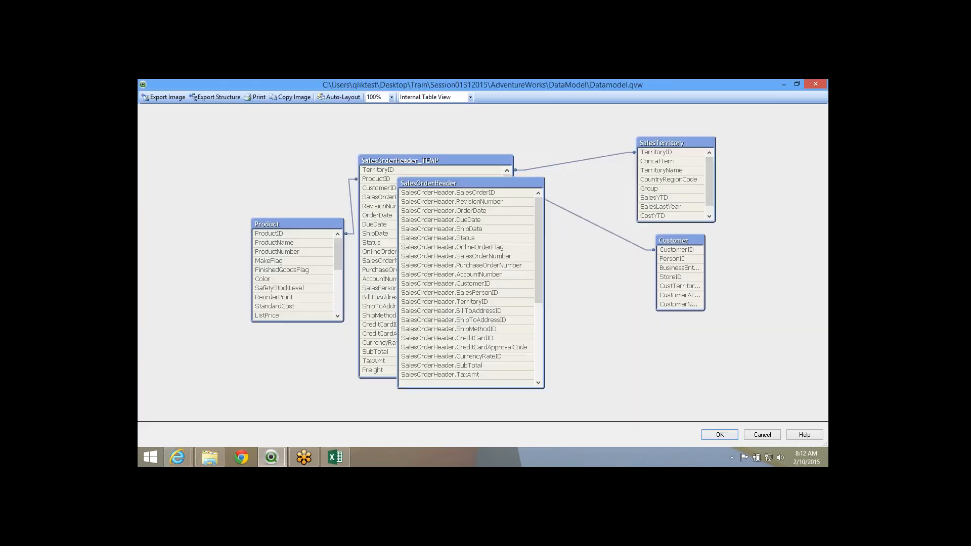
Spread the overlapping tables apart and enlarge SalesOrderHeader to examine its qualified field names.
{"action": "left_click_drag", "start_coordinate": [471, 183], "coordinate": [234, 135]}
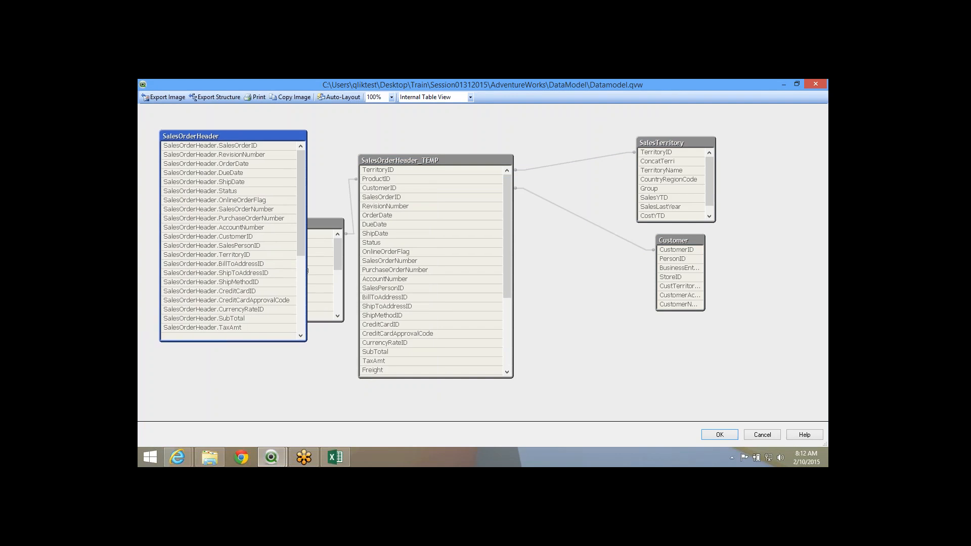
{"action": "left_click_drag", "start_coordinate": [354, 232], "coordinate": [652, 346]}
{"action": "left_click_drag", "start_coordinate": [274, 120], "coordinate": [268, 127]}
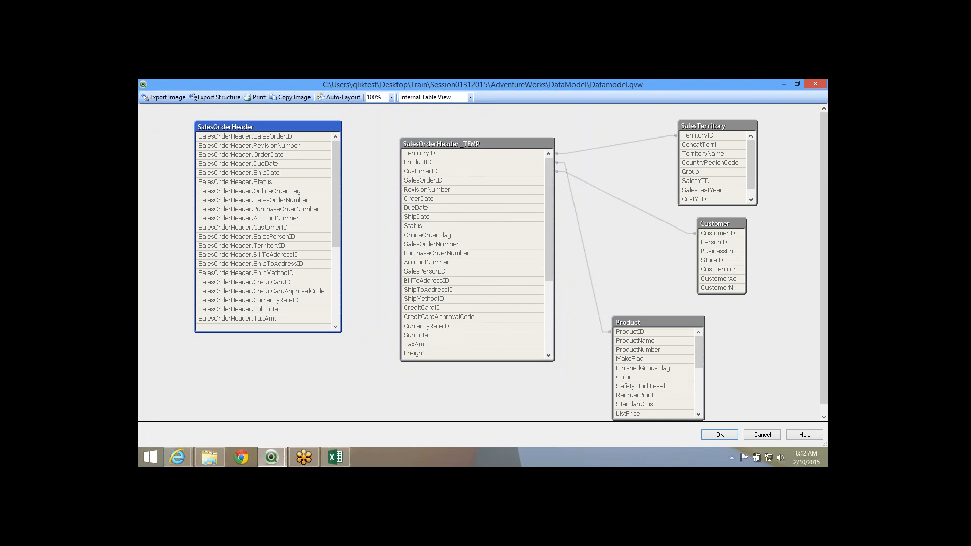
{"action": "left_click_drag", "start_coordinate": [271, 327], "coordinate": [271, 422]}
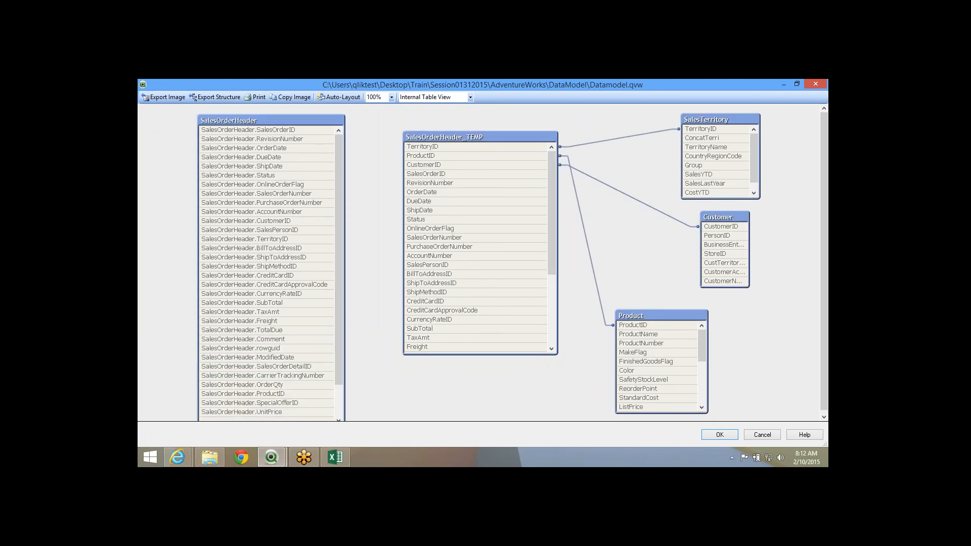
{"action": "left_click_drag", "start_coordinate": [339, 304], "coordinate": [339, 336]}
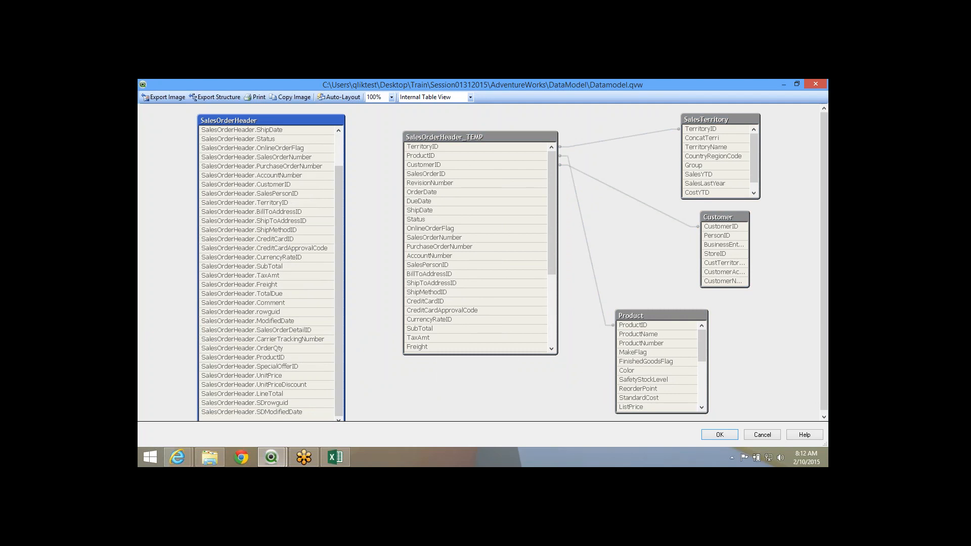
{"action": "left_click_drag", "start_coordinate": [273, 121], "coordinate": [275, 116]}
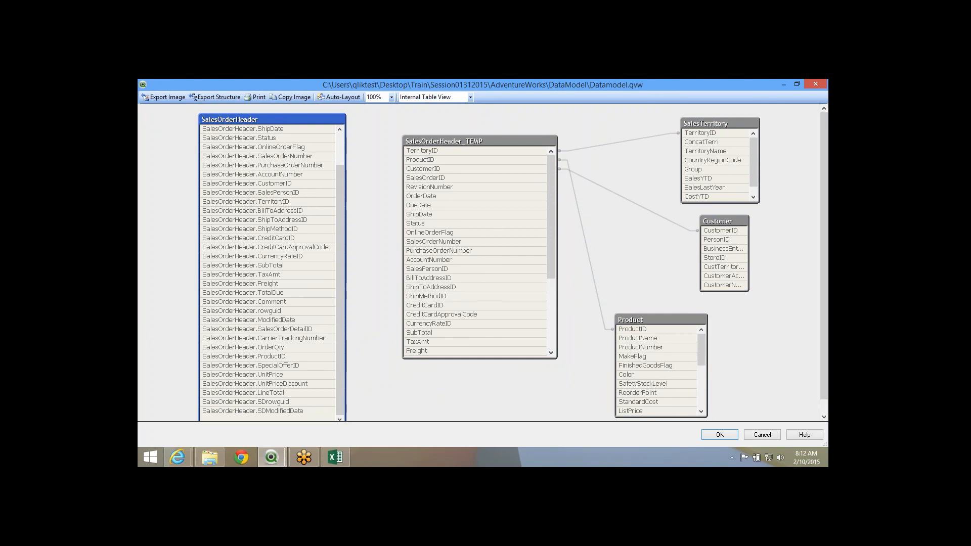
Switch to the Discussion_01312015 Excel workbook and enter Qualigy in cell D16 of the Synthtic Key sheet.
{"action": "left_click", "coordinate": [336, 458]}
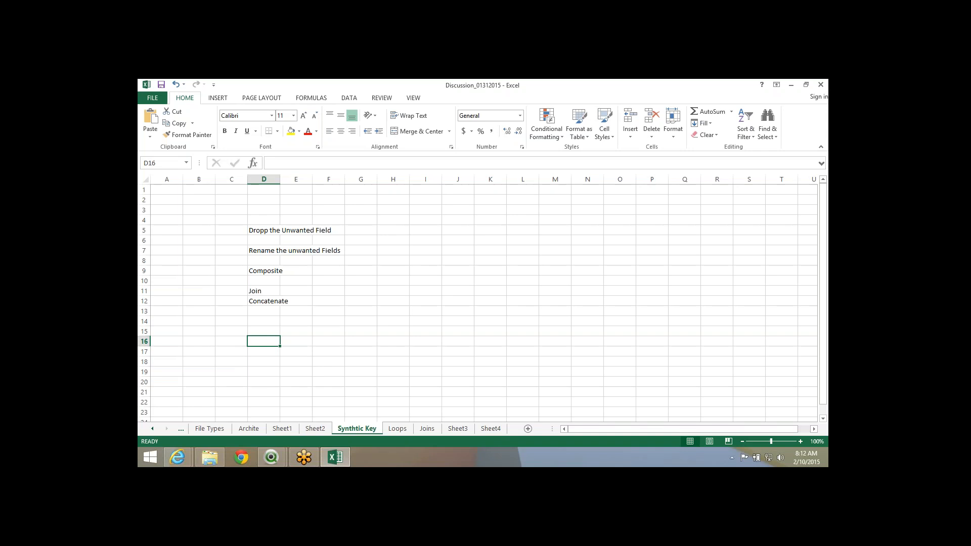
{"action": "key", "text": "F2"}
{"action": "type", "text": "Qualigy"}
{"action": "key", "text": "Return"}
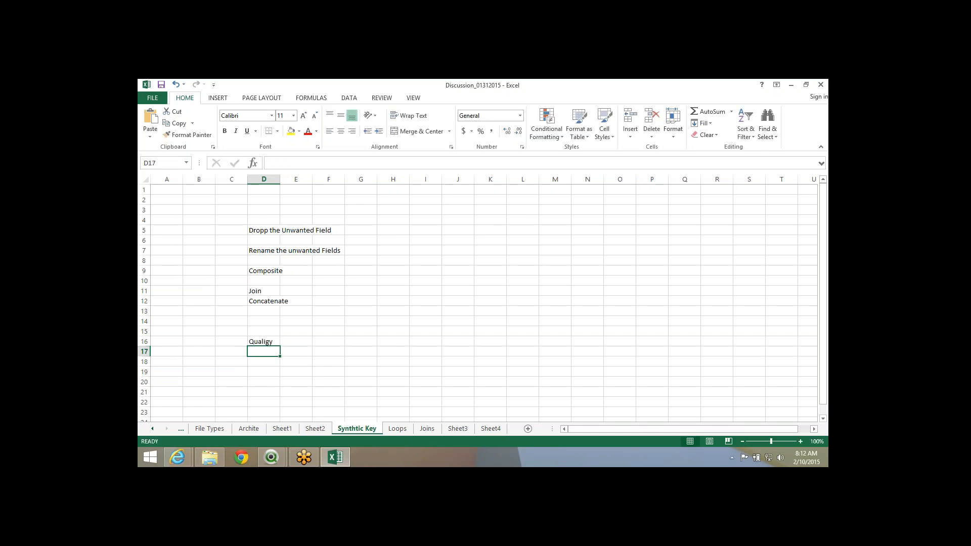
Return to QlikView, reopen the script and move the Qualify *; statement from the Sales section to the end of the Main section.
{"action": "key", "text": "alt+Tab"}
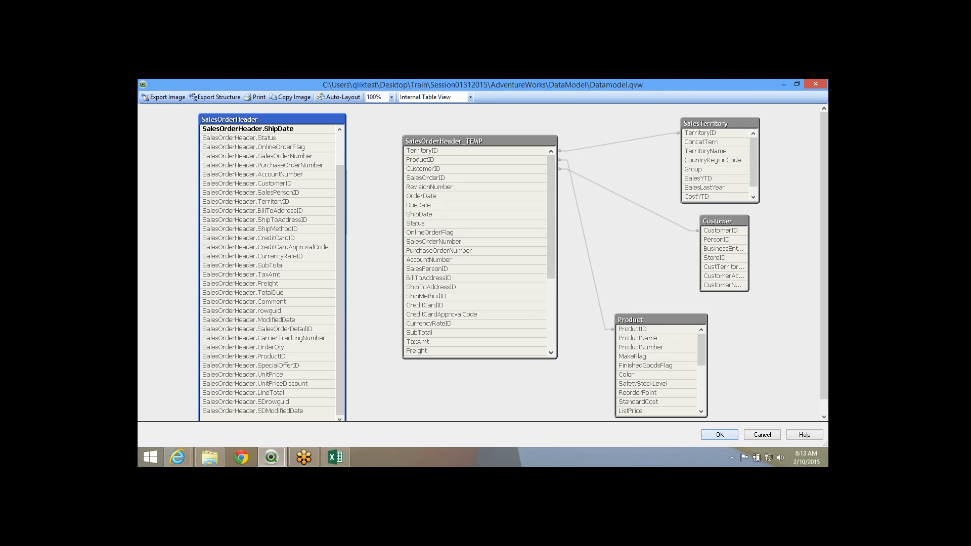
{"action": "key", "text": "Escape"}
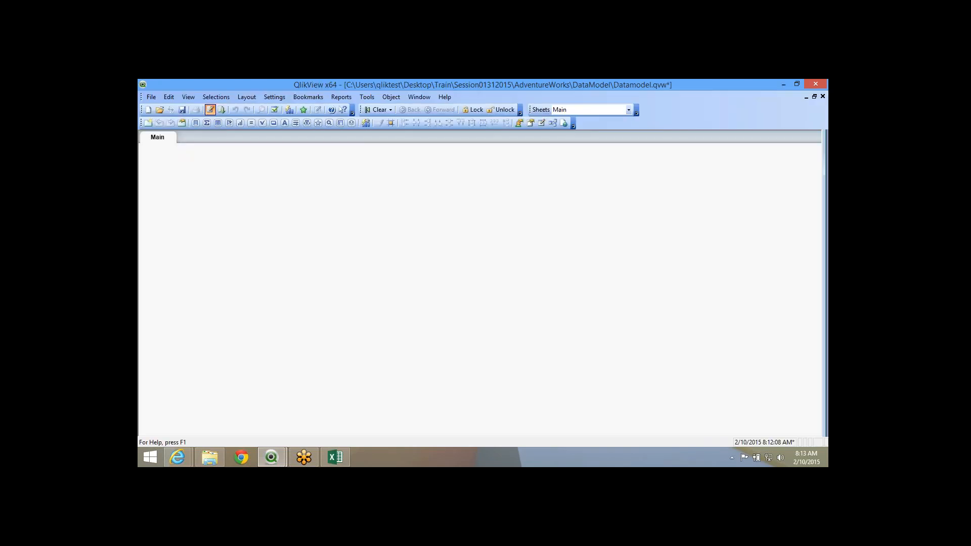
{"action": "left_click", "coordinate": [210, 110]}
{"action": "scroll", "coordinate": [222, 226], "scroll_direction": "down", "scroll_amount": 1}
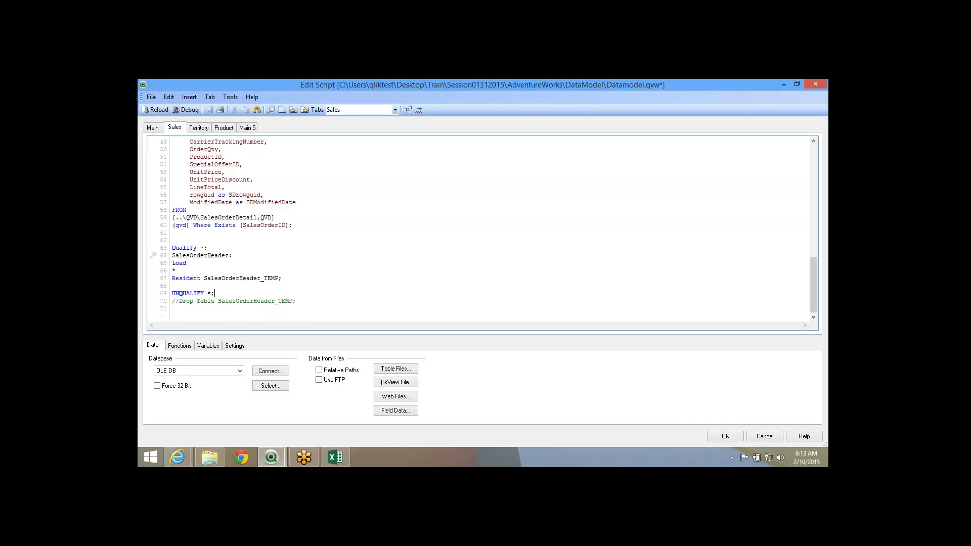
{"action": "left_click_drag", "start_coordinate": [172, 248], "coordinate": [208, 248]}
{"action": "mouse_move", "coordinate": [173, 286]}
{"action": "left_mouse_down"}
{"action": "mouse_move", "coordinate": [236, 301]}
{"action": "mouse_move", "coordinate": [172, 294]}
{"action": "left_mouse_up"}
{"action": "left_click", "coordinate": [216, 294]}
{"action": "left_click_drag", "start_coordinate": [207, 247], "coordinate": [172, 247]}
{"action": "key", "text": "ctrl+c"}
{"action": "key", "text": "Delete"}
{"action": "left_click", "coordinate": [152, 127]}
{"action": "key", "text": "ctrl+v"}
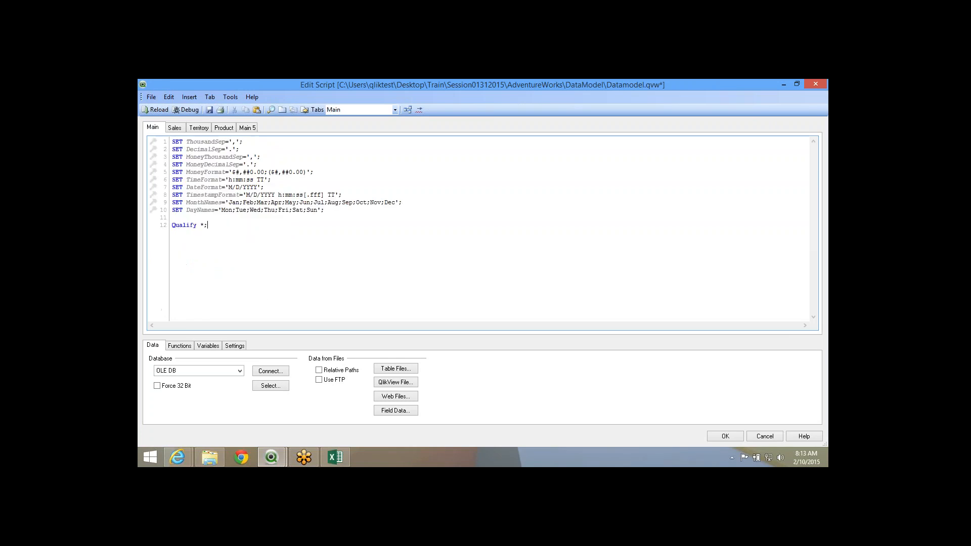
Comment out the UNQUALIFY *; statement in the Sales section with // and save the script.
{"action": "left_click", "coordinate": [175, 128]}
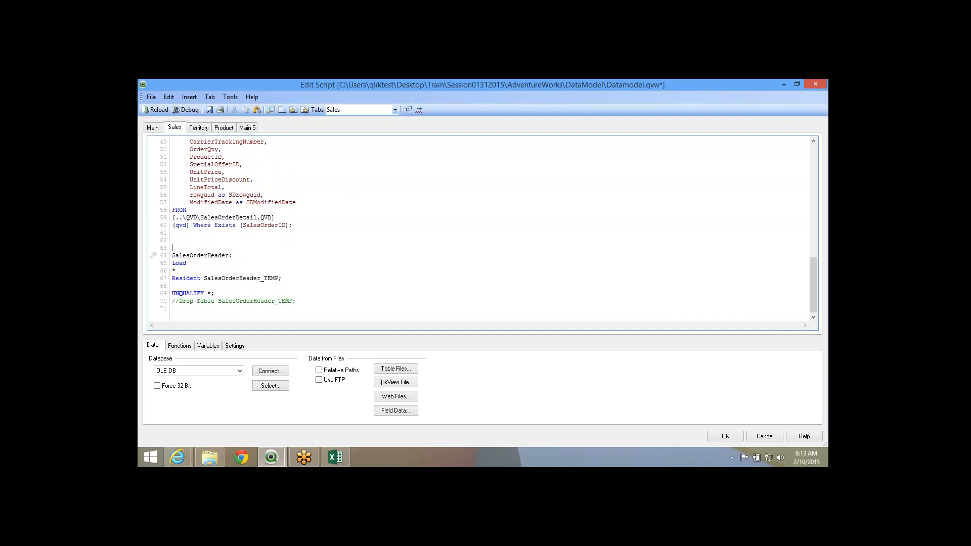
{"action": "type", "text": "//"}
{"action": "key", "text": "ctrl+s"}
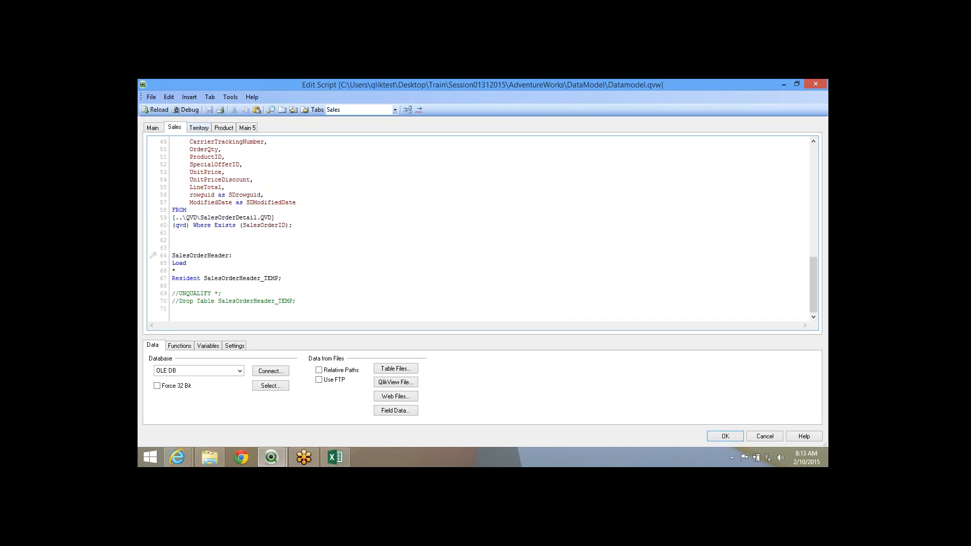
Remove Not from the Where Not Exists (ConcatTerri) clause of the second SalesTerritory load in the Territory section and save the script.
{"action": "left_click", "coordinate": [199, 128]}
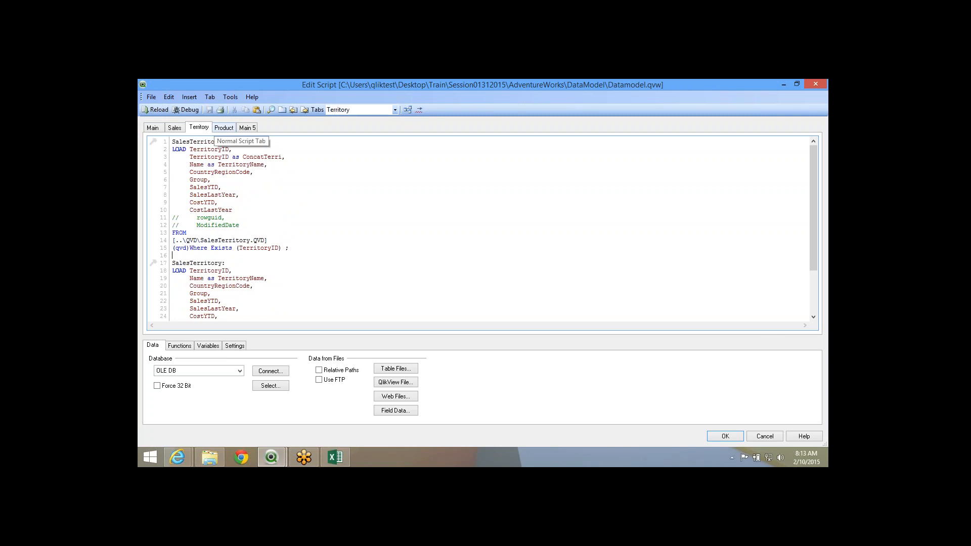
{"action": "scroll", "coordinate": [481, 228], "scroll_direction": "down", "scroll_amount": 3}
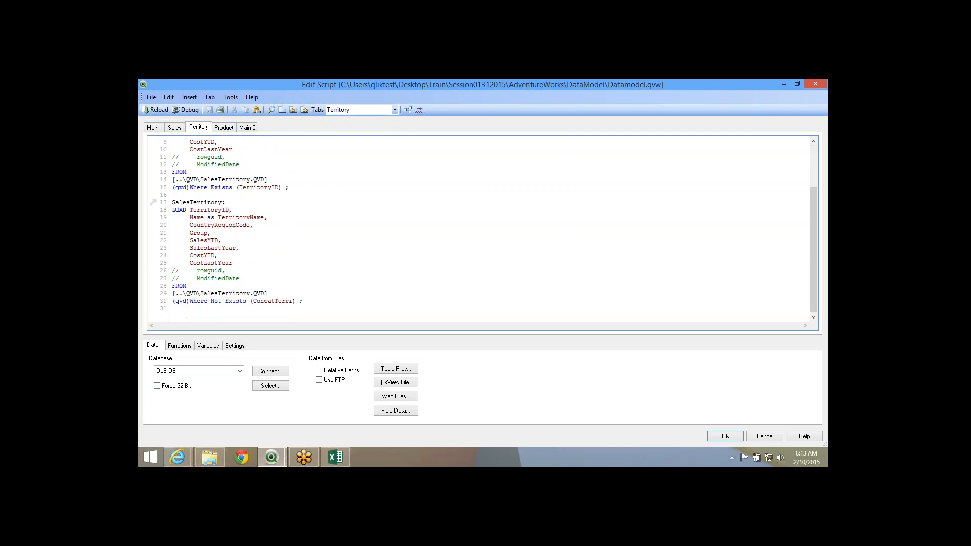
{"action": "scroll", "coordinate": [480, 227], "scroll_direction": "up", "scroll_amount": 3}
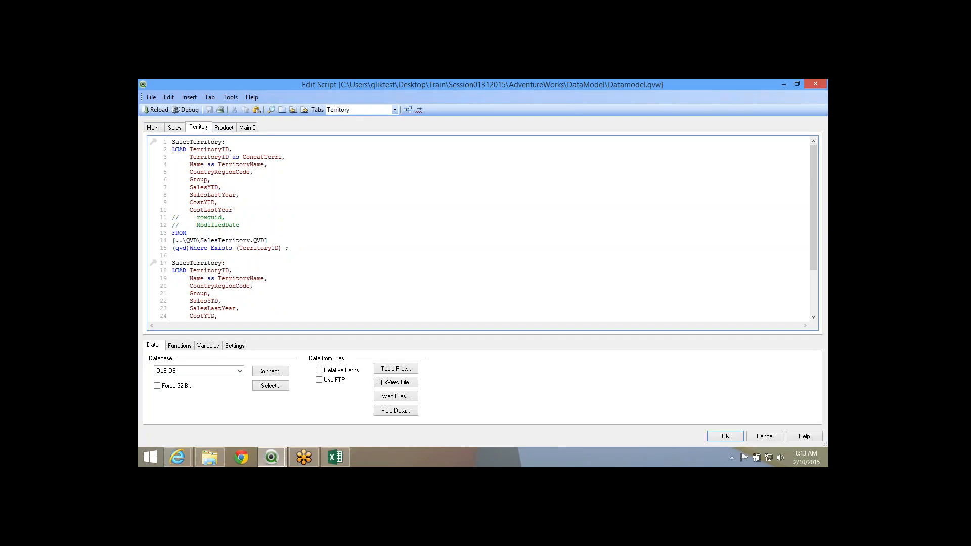
{"action": "scroll", "coordinate": [481, 228], "scroll_direction": "down", "scroll_amount": 3}
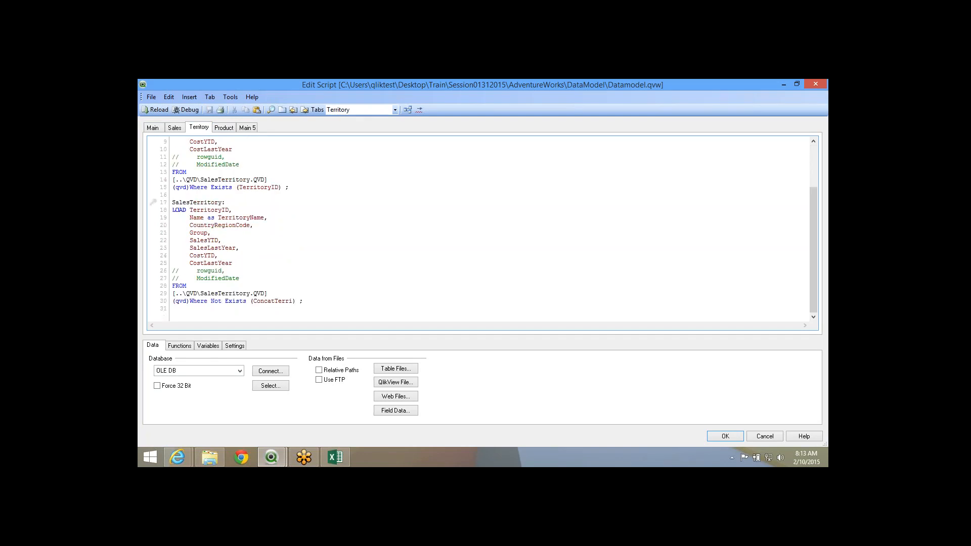
{"action": "scroll", "coordinate": [480, 227], "scroll_direction": "up", "scroll_amount": 3}
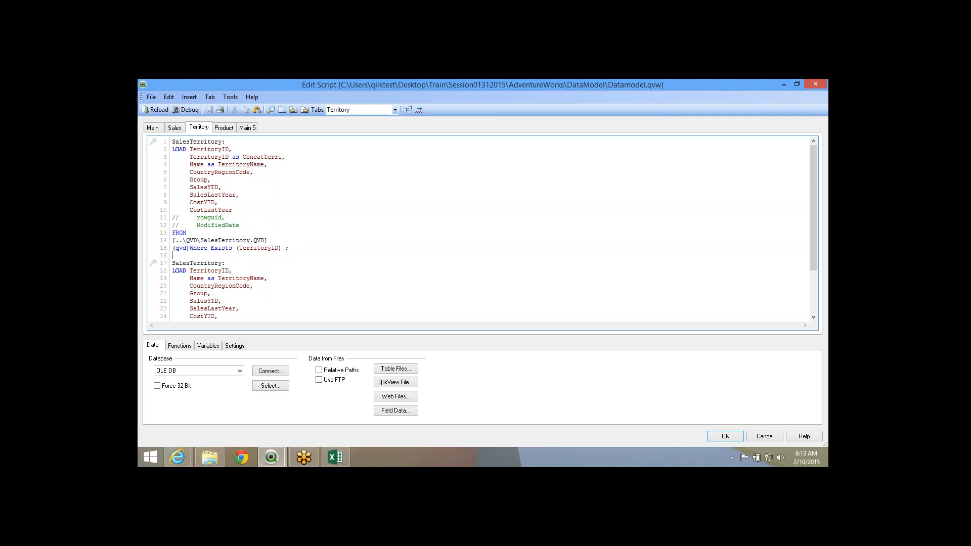
{"action": "scroll", "coordinate": [481, 228], "scroll_direction": "down", "scroll_amount": 3}
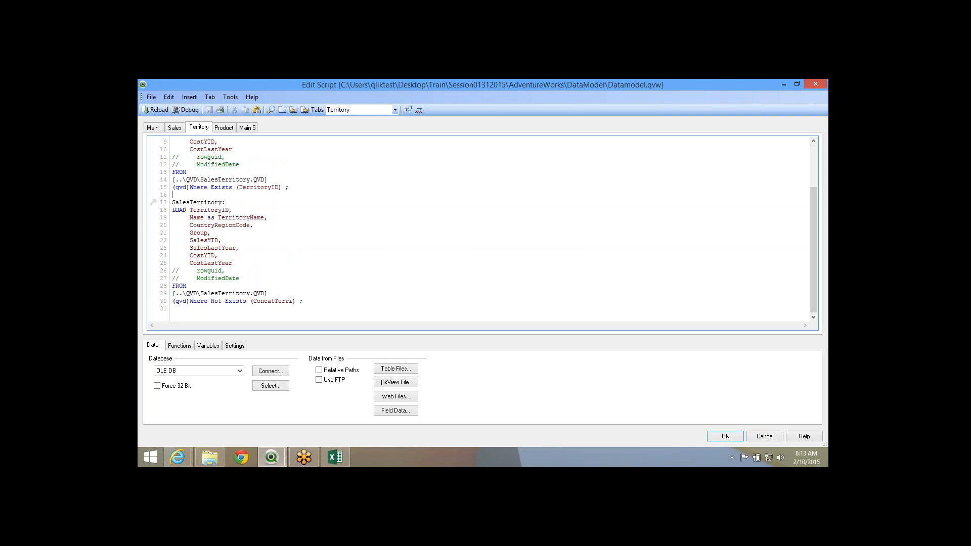
{"action": "scroll", "coordinate": [480, 228], "scroll_direction": "up", "scroll_amount": 3}
{"action": "scroll", "coordinate": [481, 227], "scroll_direction": "down", "scroll_amount": 3}
{"action": "double_click", "coordinate": [216, 301]}
{"action": "key", "text": "Delete"}
{"action": "key", "text": "Delete"}
{"action": "left_click", "coordinate": [209, 110]}
Reload the script and widen the SalesTerritory and Product tables in the table viewer to examine their field names.
{"action": "left_click", "coordinate": [156, 110]}
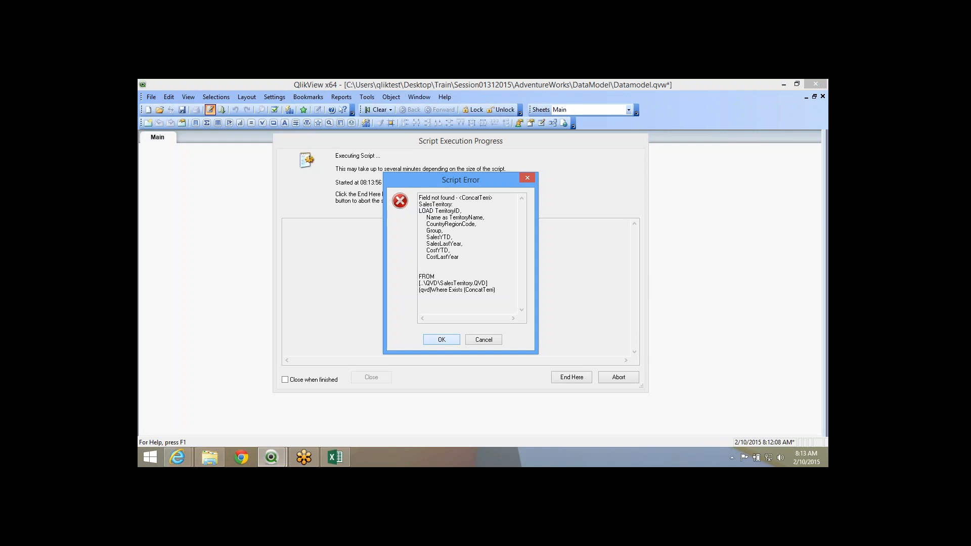
{"action": "left_click", "coordinate": [441, 340]}
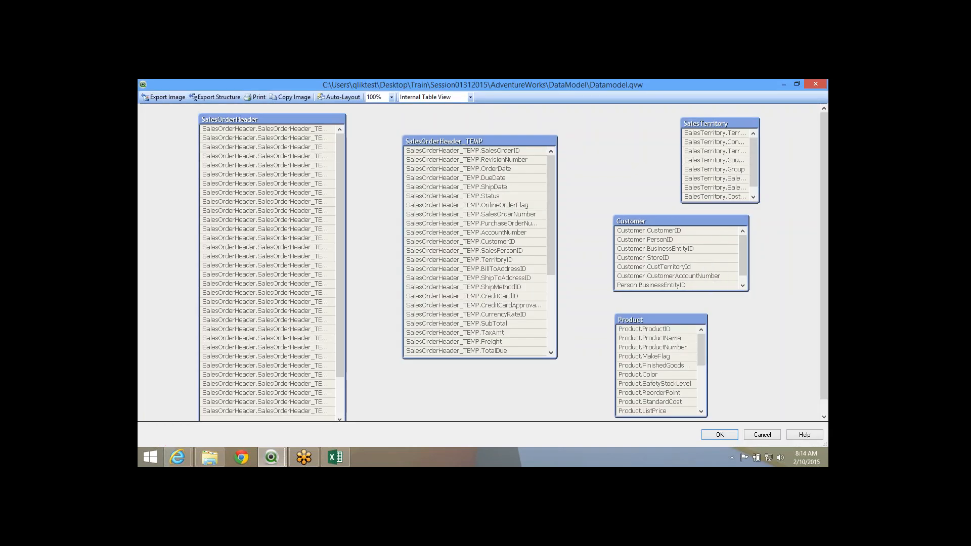
{"action": "left_click_drag", "start_coordinate": [681, 162], "coordinate": [616, 162]}
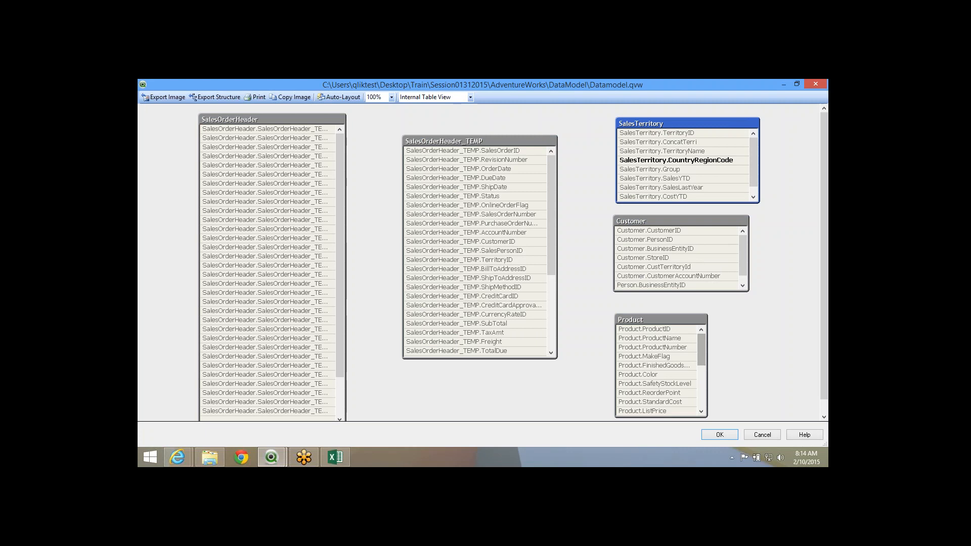
{"action": "left_click_drag", "start_coordinate": [708, 364], "coordinate": [794, 365]}
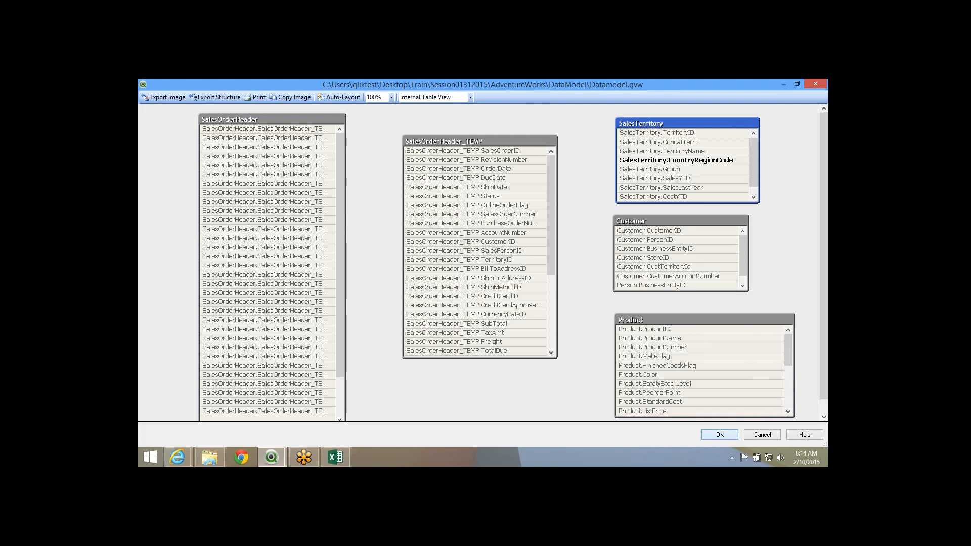
{"action": "left_click", "coordinate": [720, 436]}
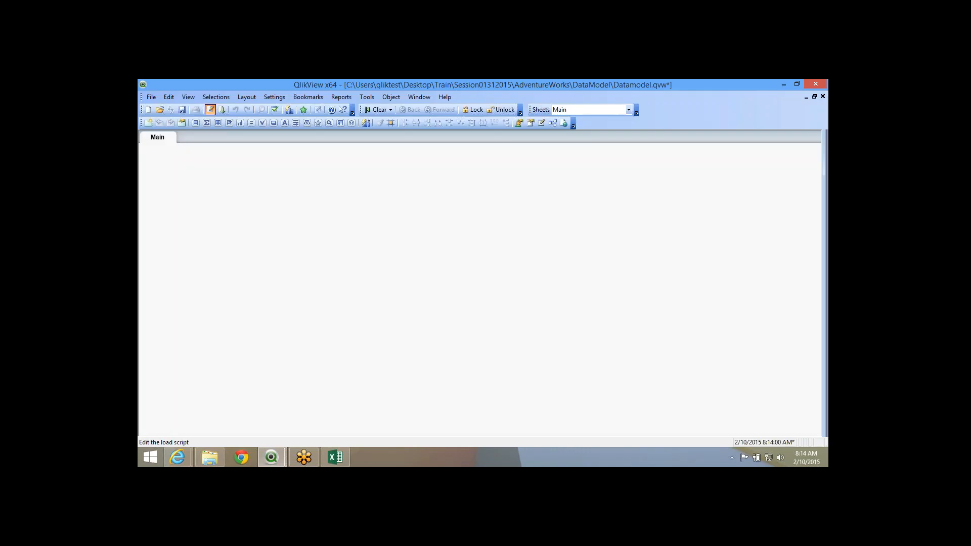
Reopen the script and move Qualify *; from the Main section to just before the SalesOrderHeader resident load in the Sales section.
{"action": "left_click", "coordinate": [211, 109]}
{"action": "left_click", "coordinate": [153, 127]}
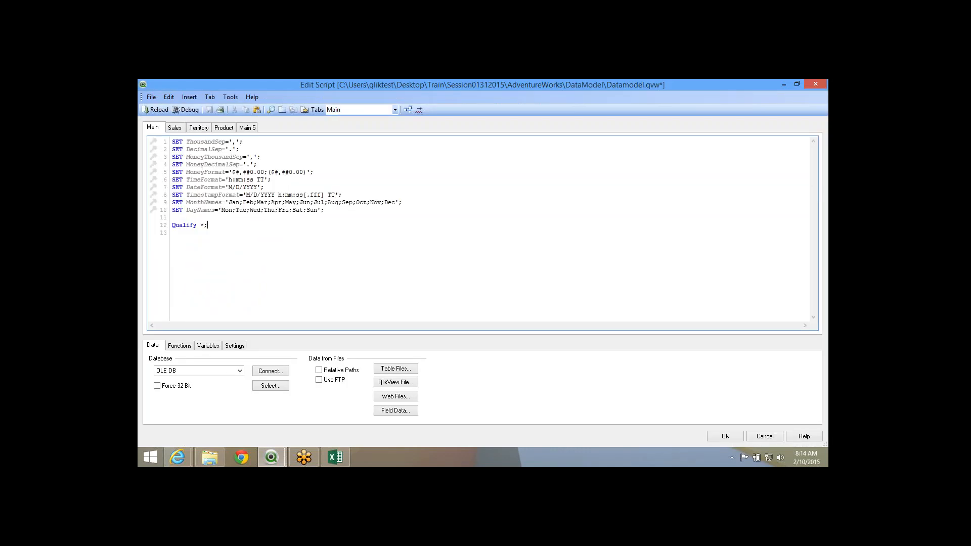
{"action": "key", "text": "ctrl+shift+Left"}
{"action": "key", "text": "ctrl+shift+Left"}
{"action": "key", "text": "ctrl+c"}
{"action": "key", "text": "Delete"}
{"action": "left_click", "coordinate": [174, 128]}
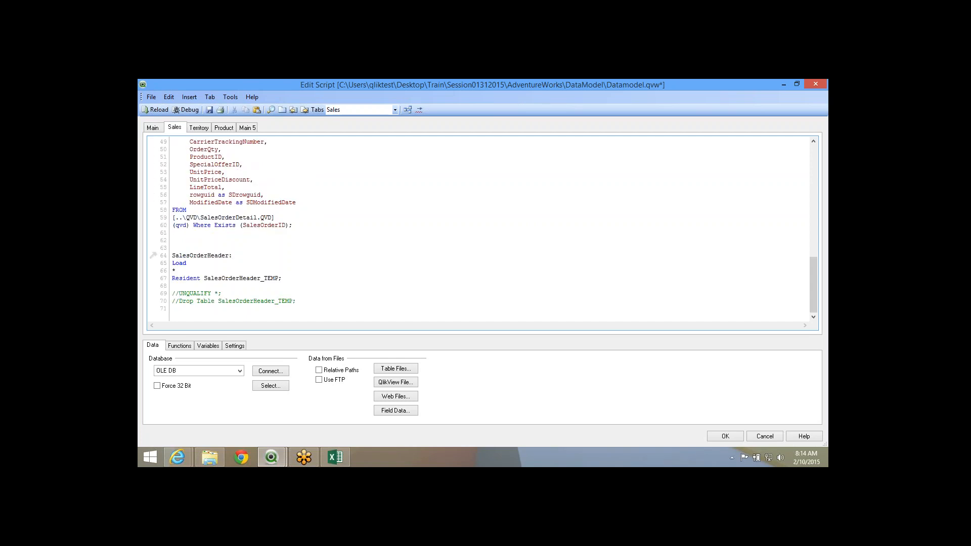
{"action": "key", "text": "ctrl+v"}
Uncomment the UNQUALIFY *; statement after the SalesOrderHeader resident load in the Sales section.
{"action": "key", "text": "BackSpace"}
{"action": "key", "text": "BackSpace"}
{"action": "left_click_drag", "start_coordinate": [216, 293], "coordinate": [173, 293]}
{"action": "left_click", "coordinate": [172, 240]}
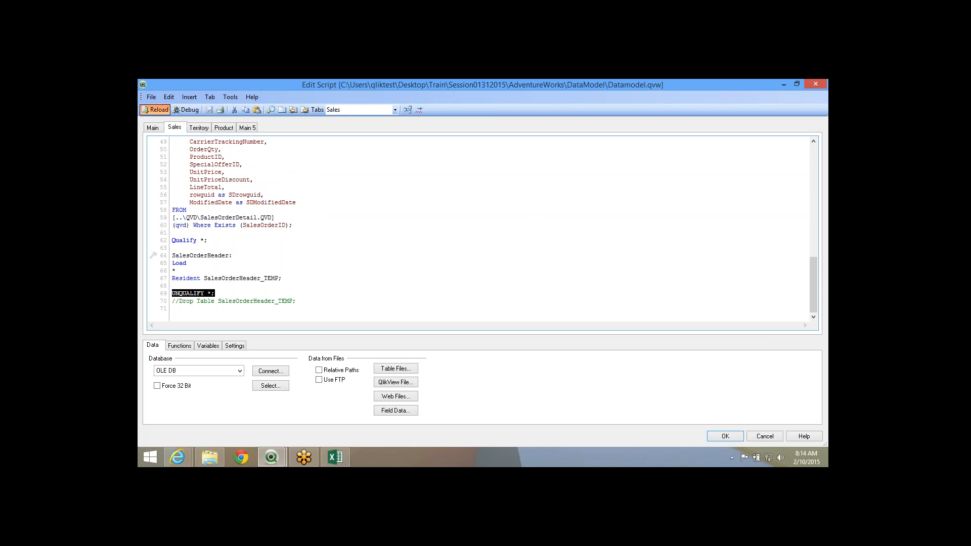
Reload the script and dismiss the execution progress and sheet properties without adding any fields.
{"action": "left_click", "coordinate": [155, 110]}
{"action": "key", "text": "Return"}
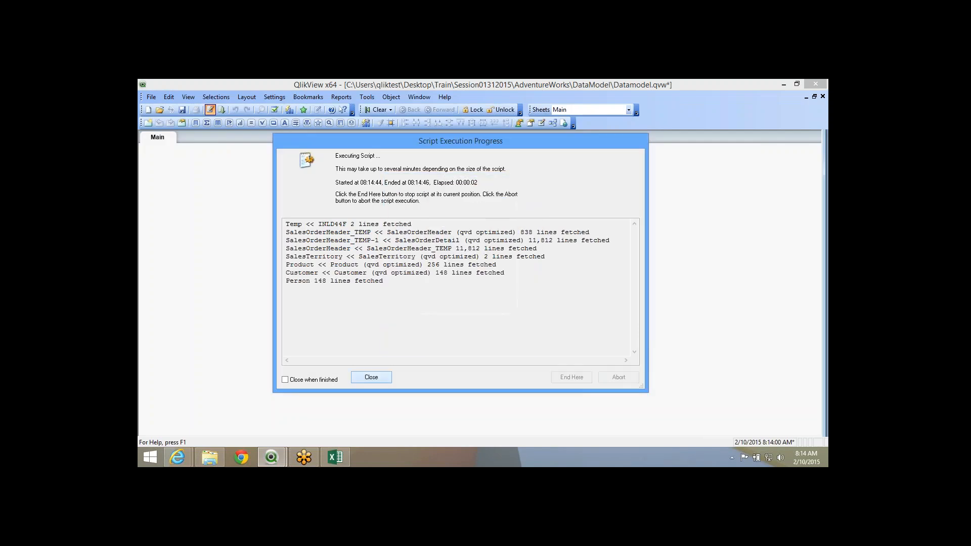
{"action": "key", "text": "Return"}
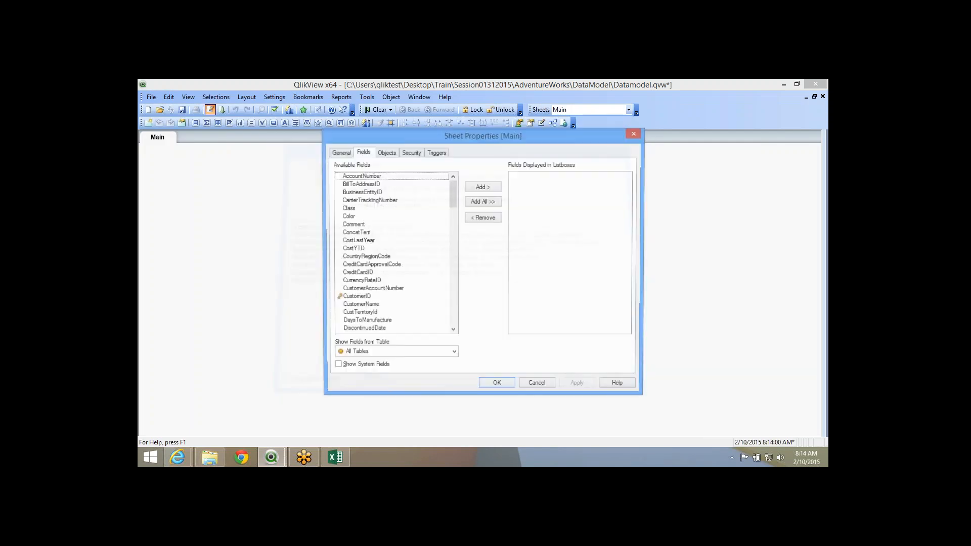
{"action": "left_click", "coordinate": [498, 386]}
Examine the field names of SalesOrderHeader and SalesOrderHeader_TEMP and the table links in the table viewer.
{"action": "left_click", "coordinate": [553, 123]}
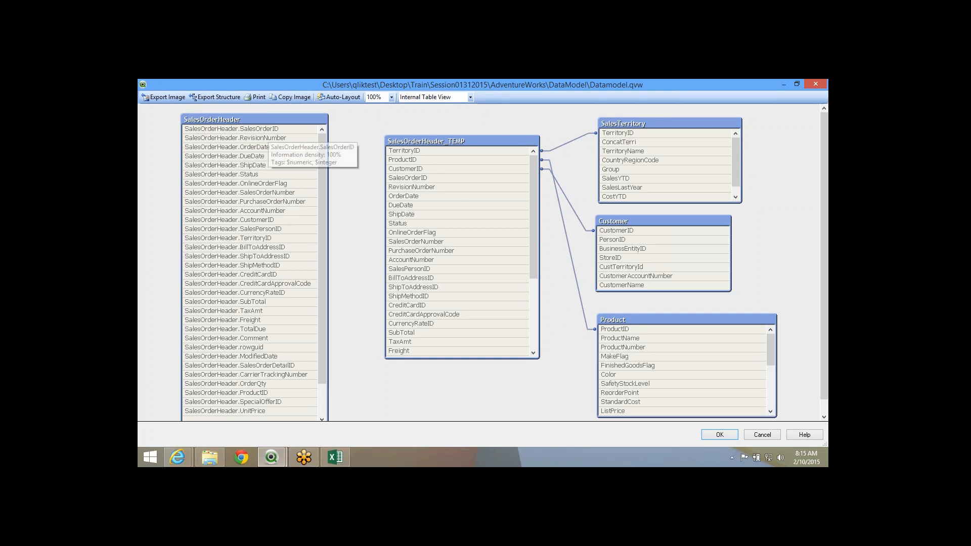
{"action": "left_click", "coordinate": [268, 130]}
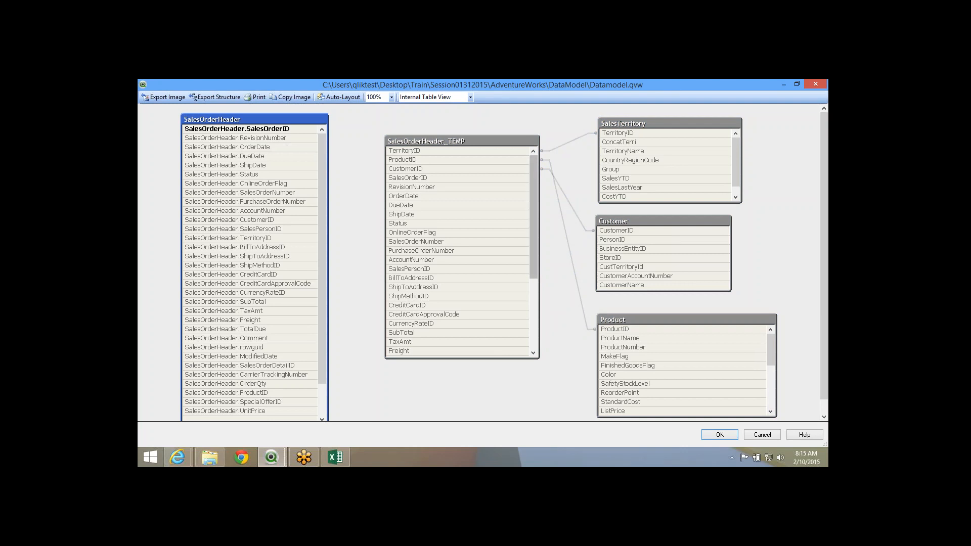
{"action": "left_click_drag", "start_coordinate": [534, 218], "coordinate": [534, 289]}
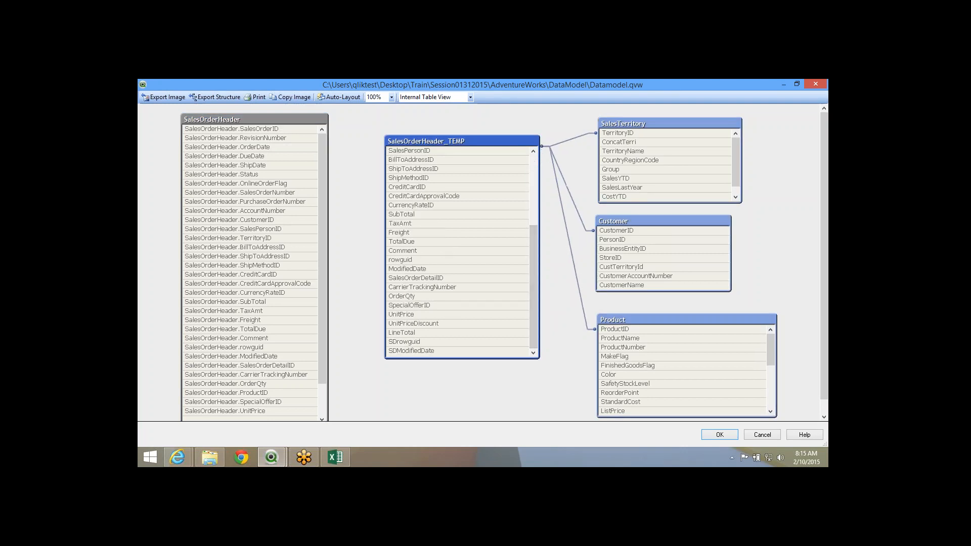
{"action": "left_click", "coordinate": [720, 435]}
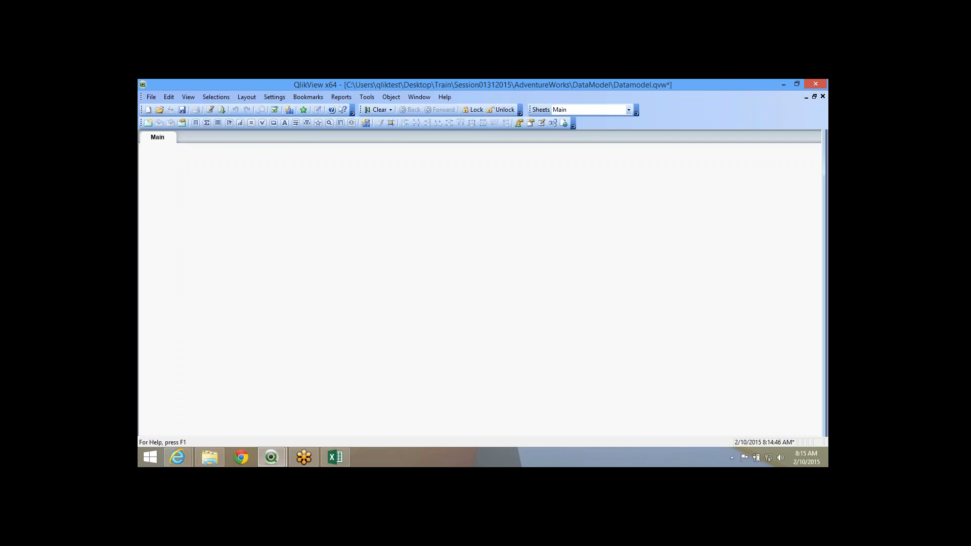
Reopen the script and check the qualified SalesOrderID field of SalesOrderHeader in the table viewer from there.
{"action": "left_click", "coordinate": [210, 110]}
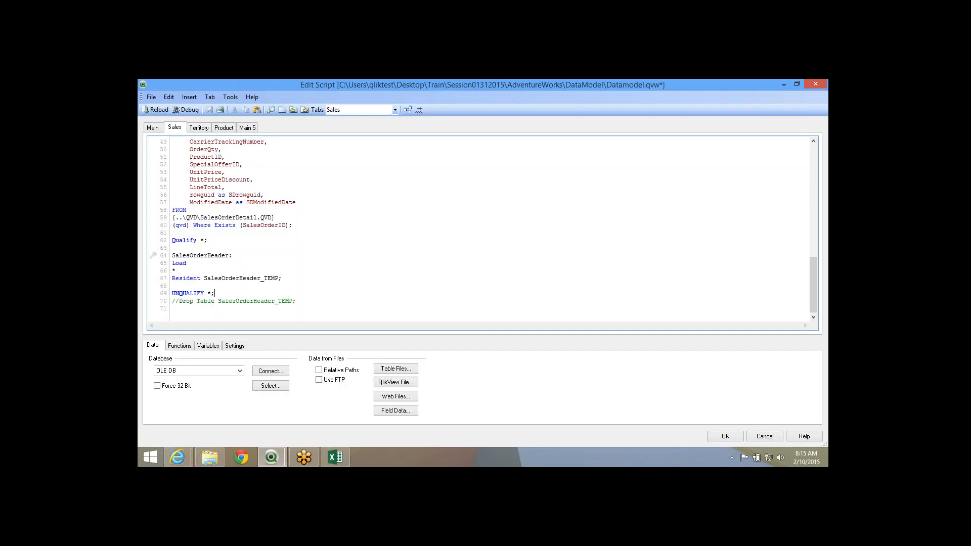
{"action": "left_click", "coordinate": [408, 109]}
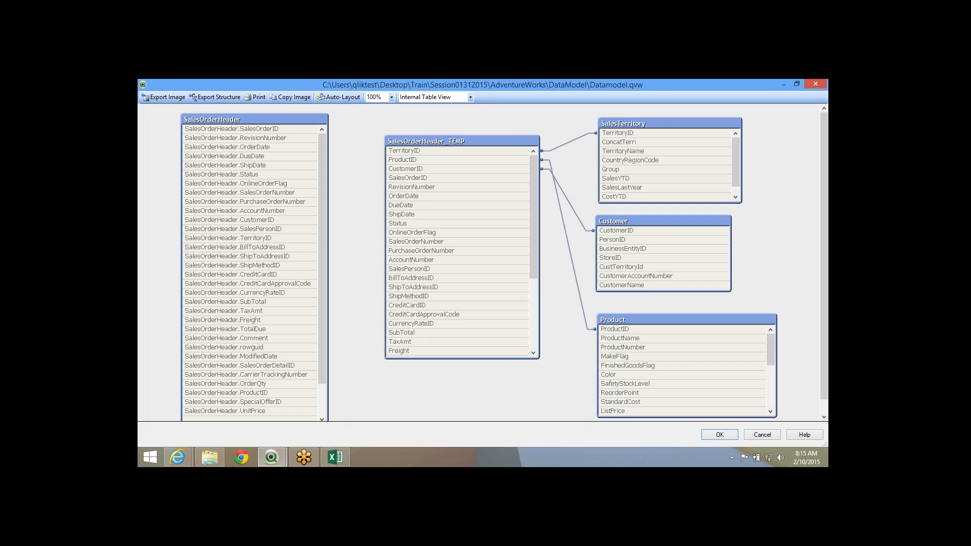
{"action": "left_click", "coordinate": [237, 129]}
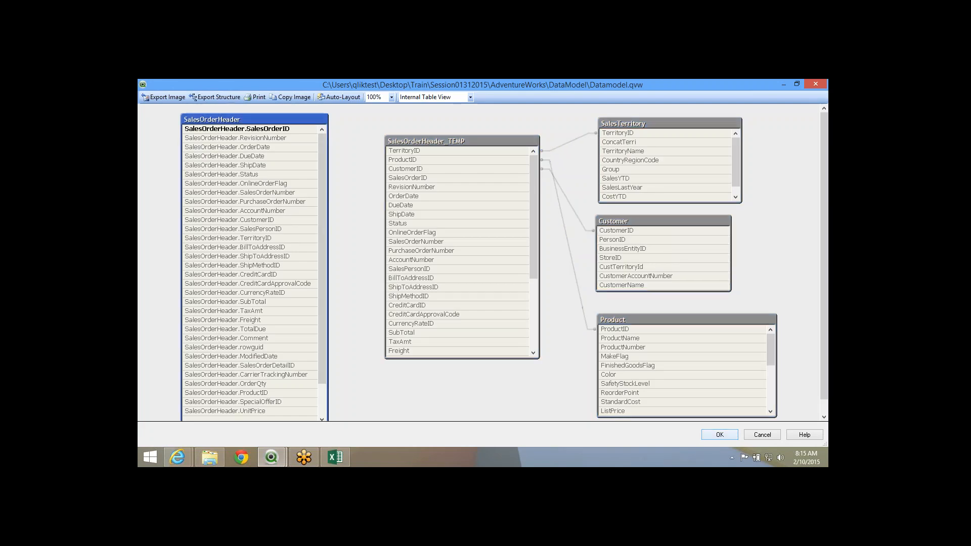
{"action": "key", "text": "Escape"}
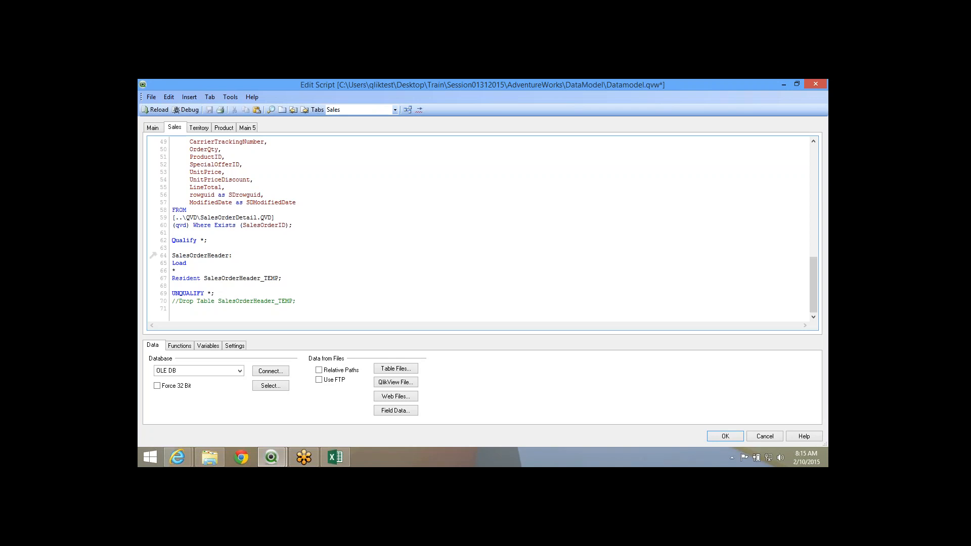
Replace the * in the Qualify statement with SalesOrderID, SalesOrderDetailID, CarrierTrackingNumber, OrderQty, ProductID, ending the list with a semicolon.
{"action": "left_click_drag", "start_coordinate": [201, 240], "coordinate": [204, 240]}
{"action": "scroll", "coordinate": [228, 228], "scroll_direction": "up", "scroll_amount": 3}
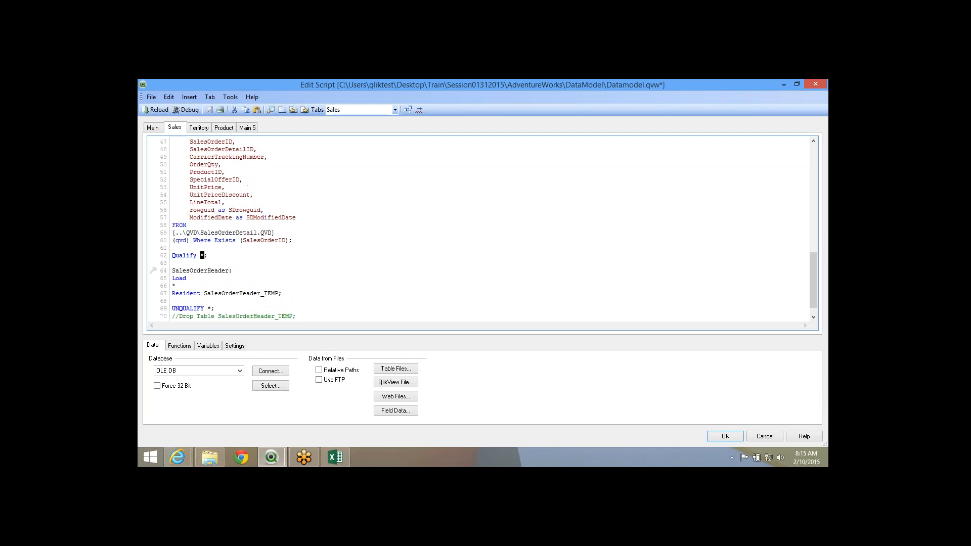
{"action": "left_click_drag", "start_coordinate": [190, 188], "coordinate": [204, 202]}
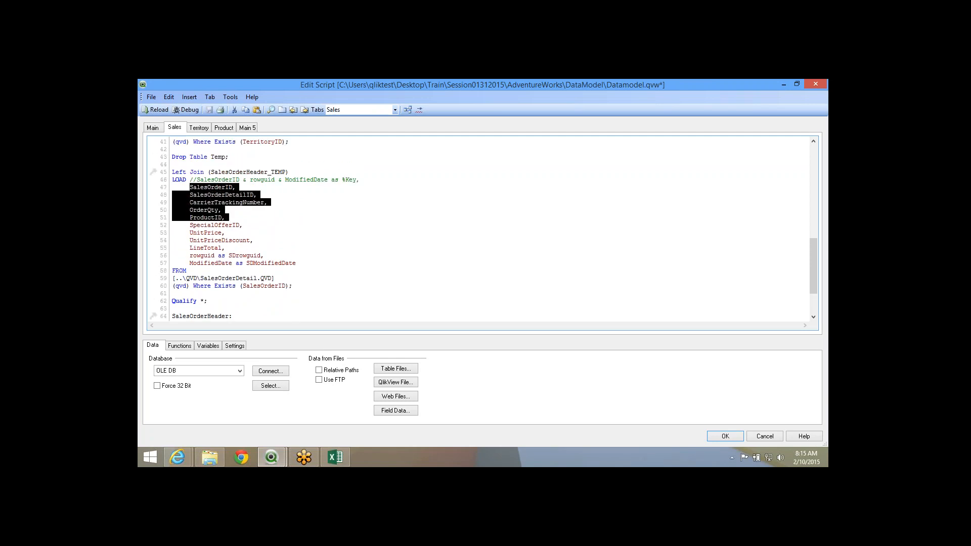
{"action": "double_click", "coordinate": [202, 301]}
{"action": "type", "text": "SalesOrderID,      SalesOrderDetailID,      CarrierTrackingNumber,      OrderQty,      ProductID,"}
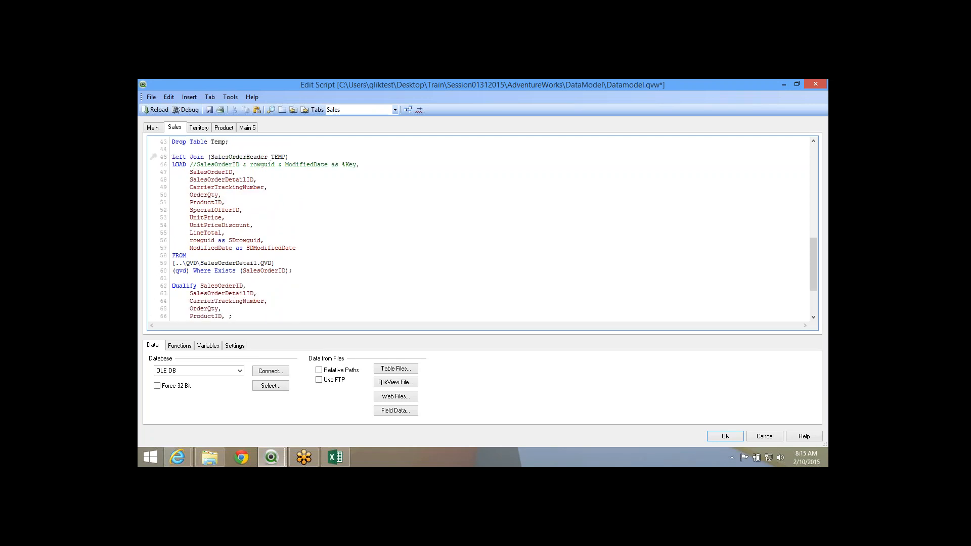
{"action": "scroll", "coordinate": [478, 229], "scroll_direction": "down", "scroll_amount": 1}
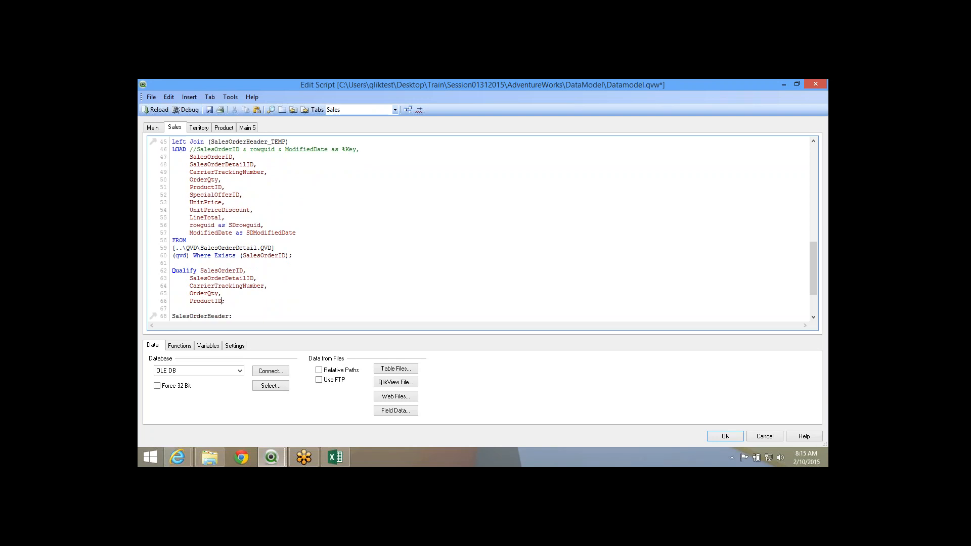
{"action": "scroll", "coordinate": [478, 228], "scroll_direction": "down", "scroll_amount": 4}
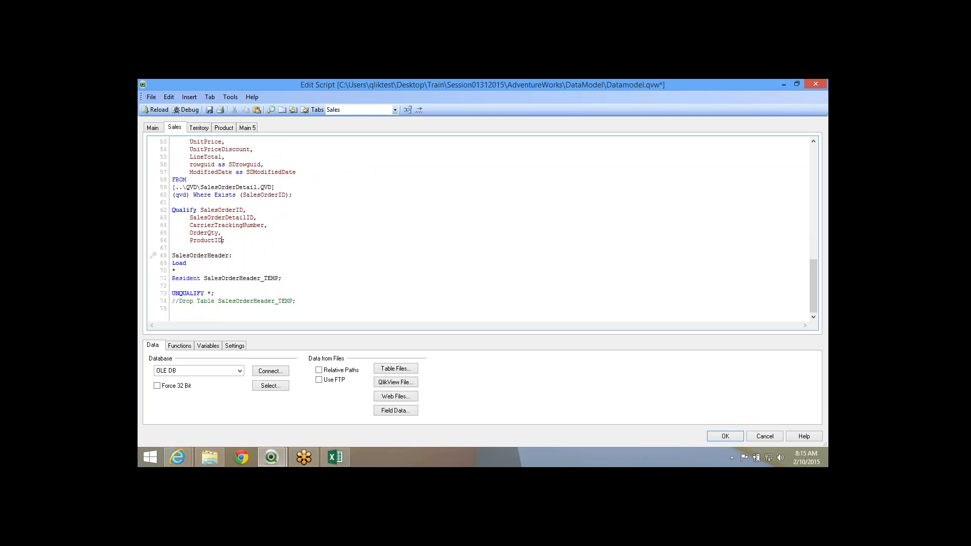
{"action": "left_click_drag", "start_coordinate": [203, 210], "coordinate": [225, 240]}
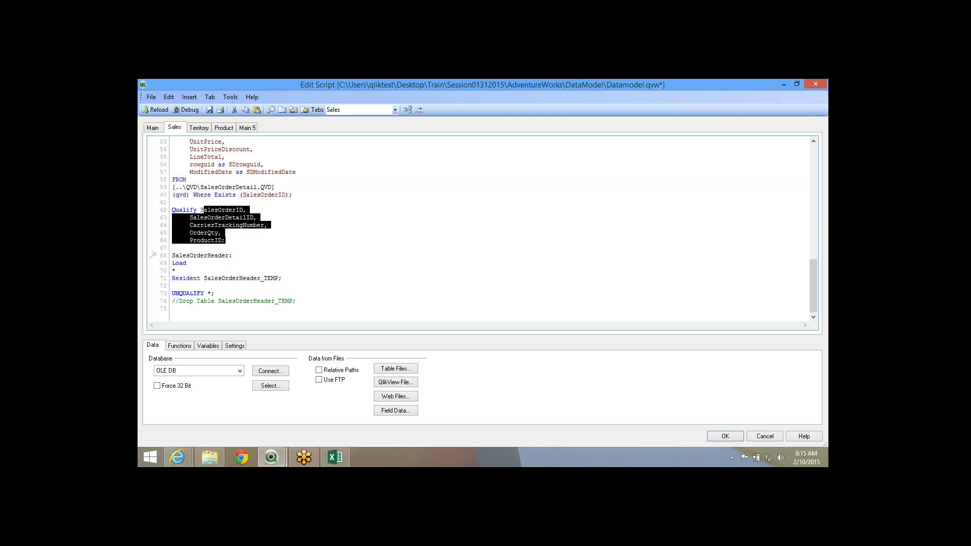
Save the script with the field-specific Qualify statement and reload the data.
{"action": "left_click", "coordinate": [209, 110]}
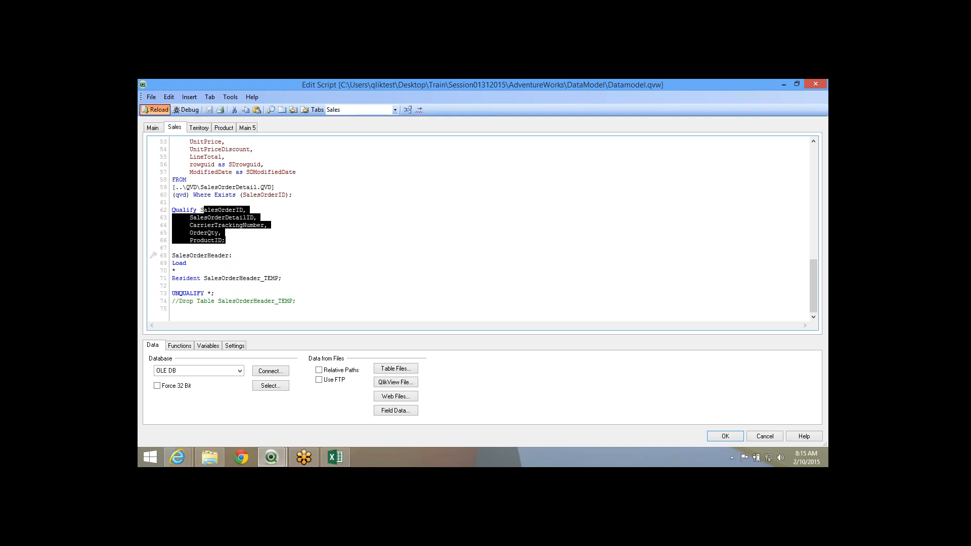
{"action": "left_click", "coordinate": [155, 109]}
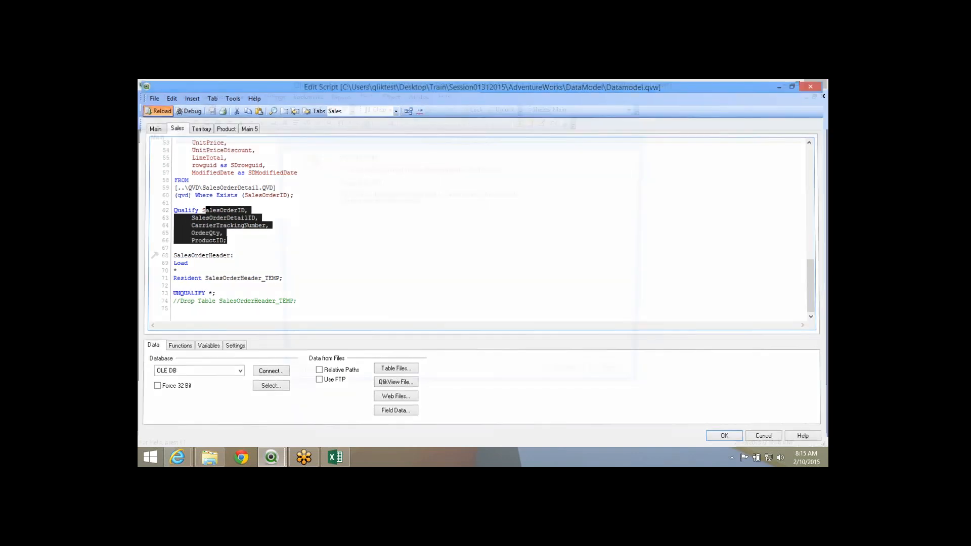
{"action": "key", "text": "Return"}
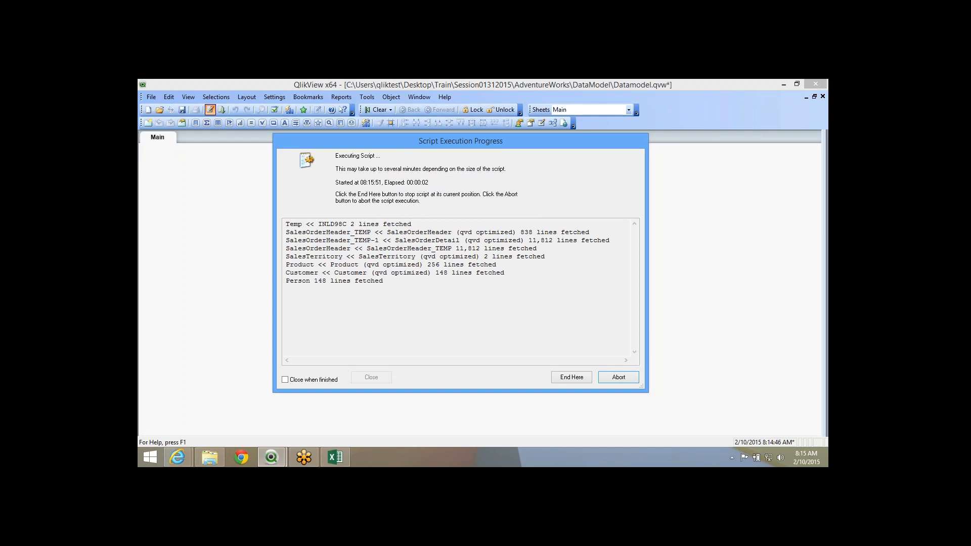
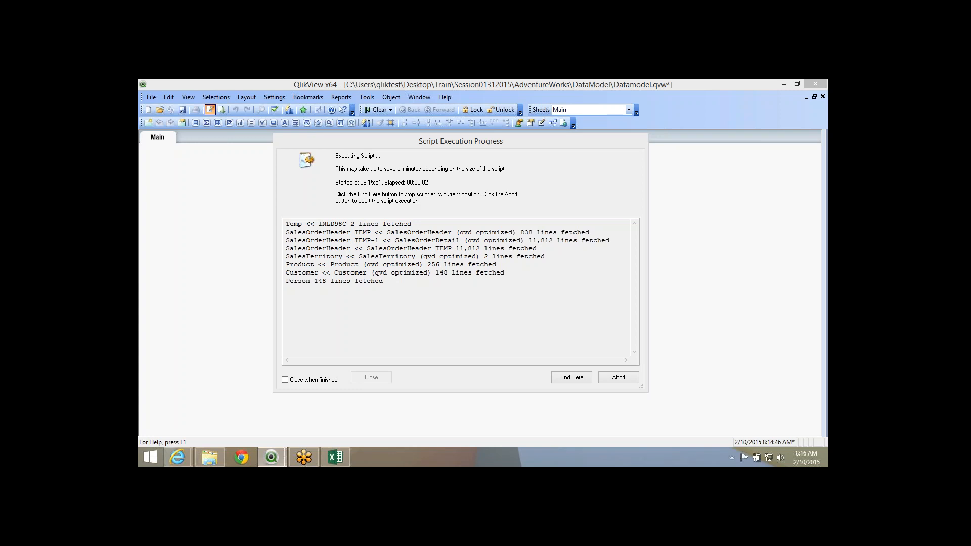
Check the computer's running processes and CPU and memory performance in Task Manager while the reload is executing.
{"action": "right_click", "coordinate": [439, 457]}
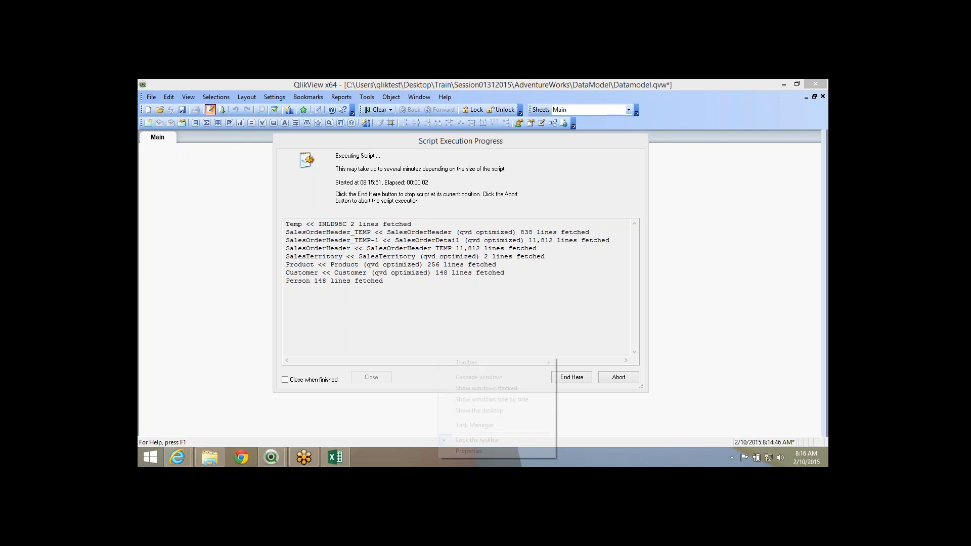
{"action": "left_click", "coordinate": [474, 425]}
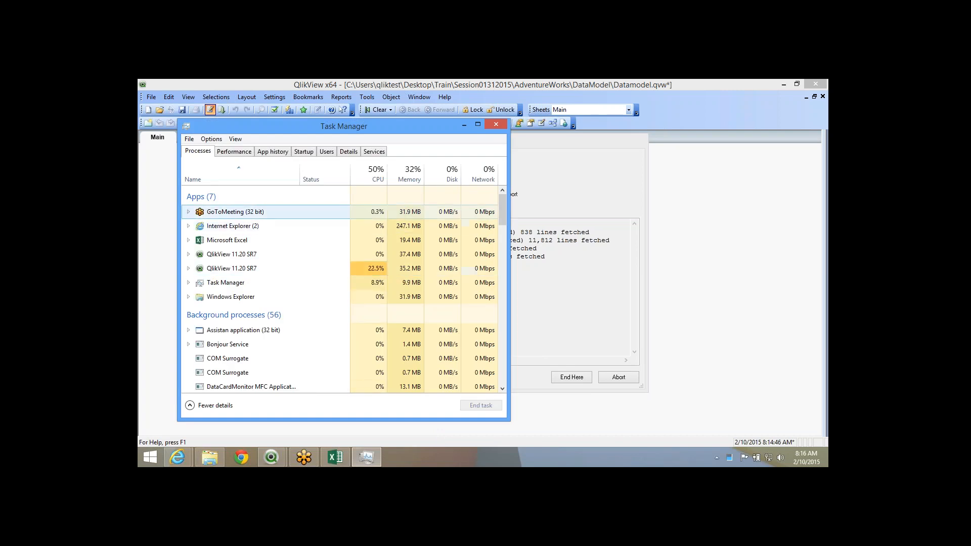
{"action": "left_click", "coordinate": [304, 152]}
{"action": "left_click", "coordinate": [272, 152]}
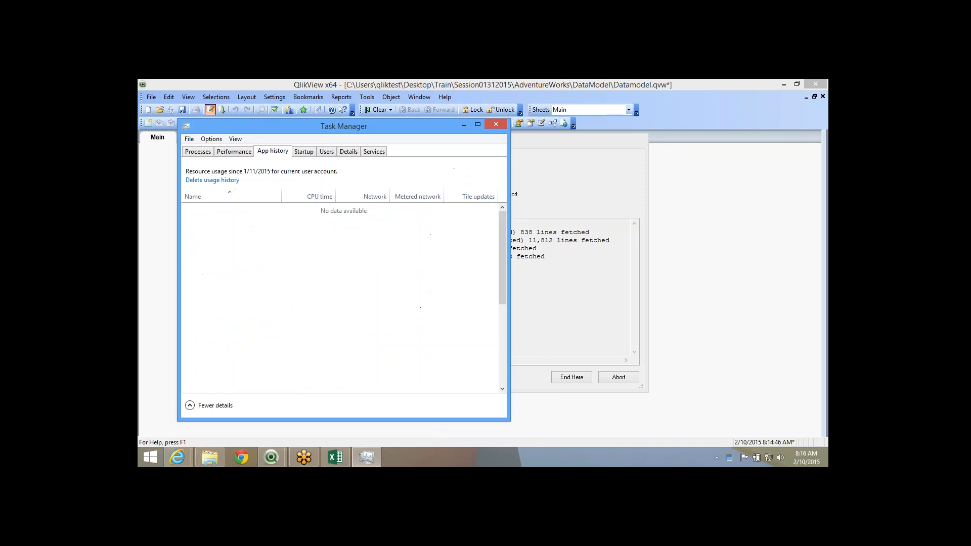
{"action": "left_click", "coordinate": [234, 151]}
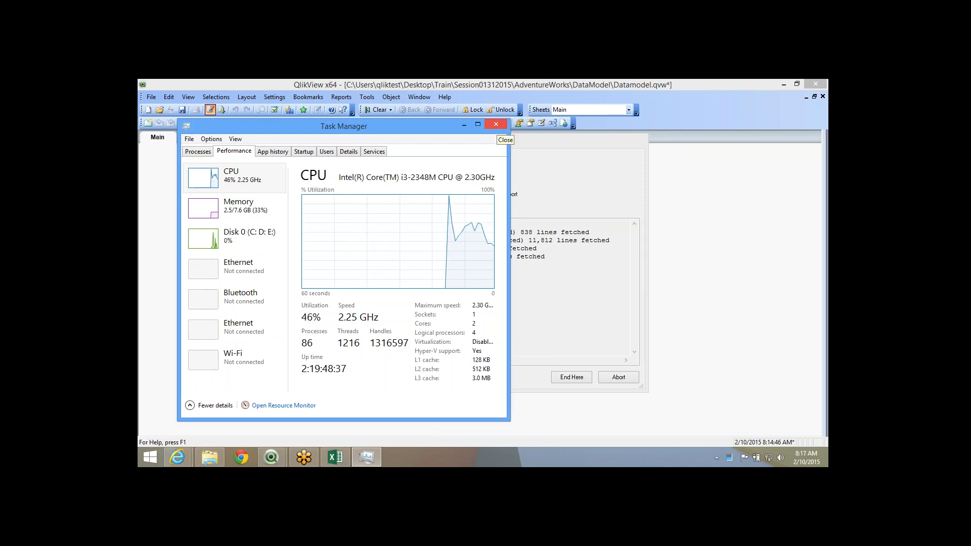
{"action": "left_click", "coordinate": [495, 124]}
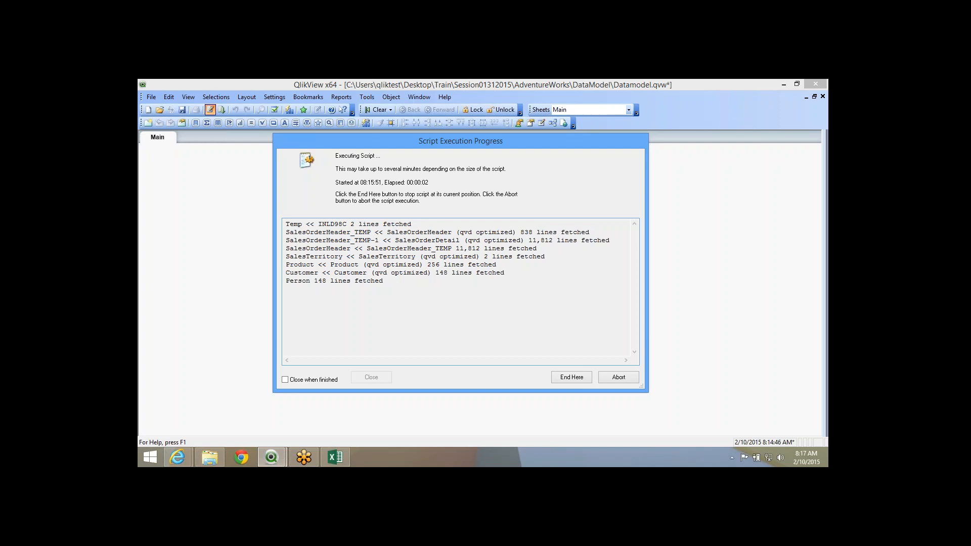
Abort the stalled script reload and close the unresponsive QlikView window.
{"action": "left_click_drag", "start_coordinate": [390, 281], "coordinate": [299, 249]}
{"action": "left_click", "coordinate": [323, 299]}
{"action": "key", "text": "Escape"}
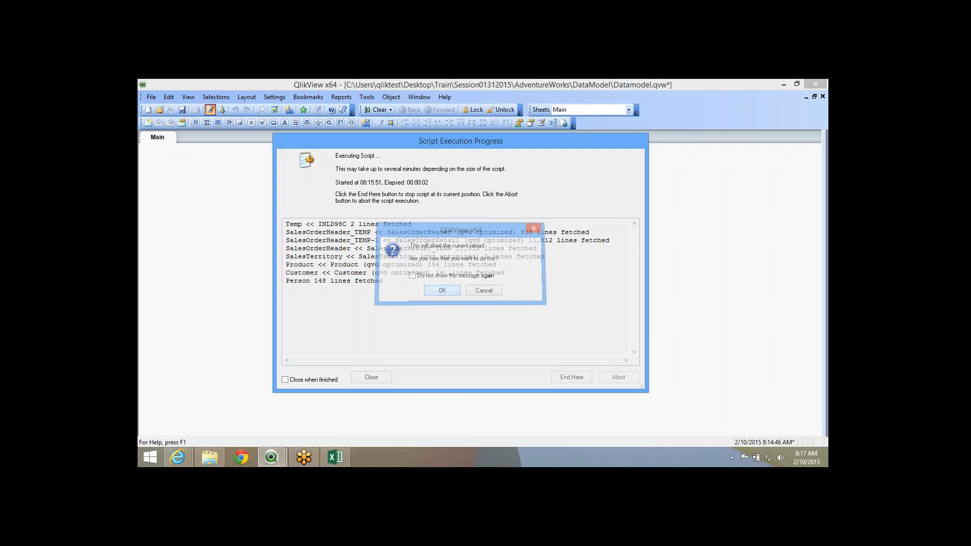
{"action": "key", "text": "Return"}
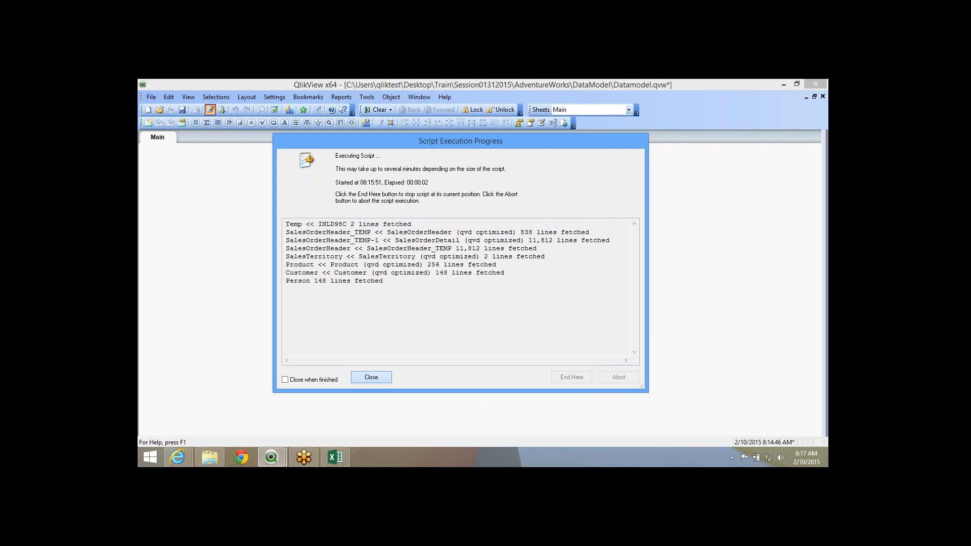
{"action": "key", "text": "Return"}
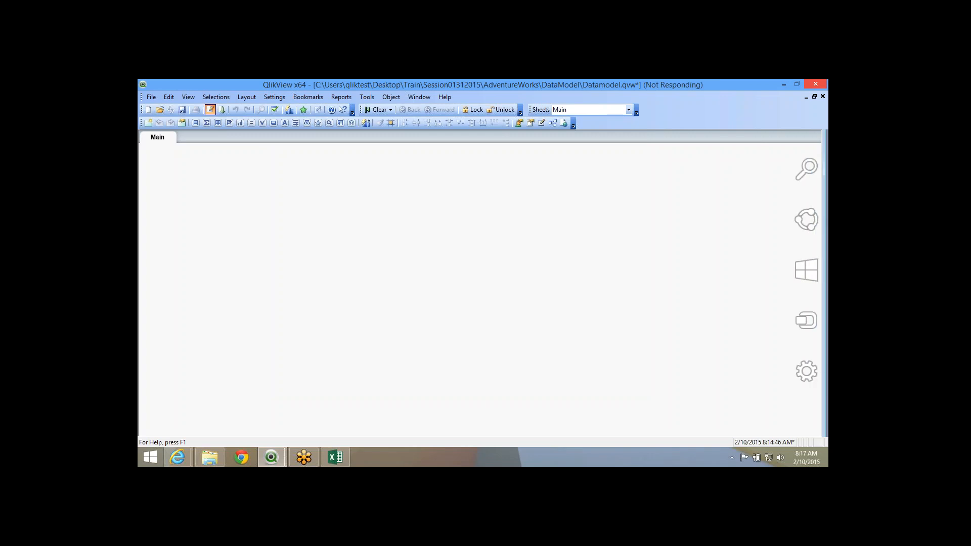
{"action": "left_click", "coordinate": [816, 84]}
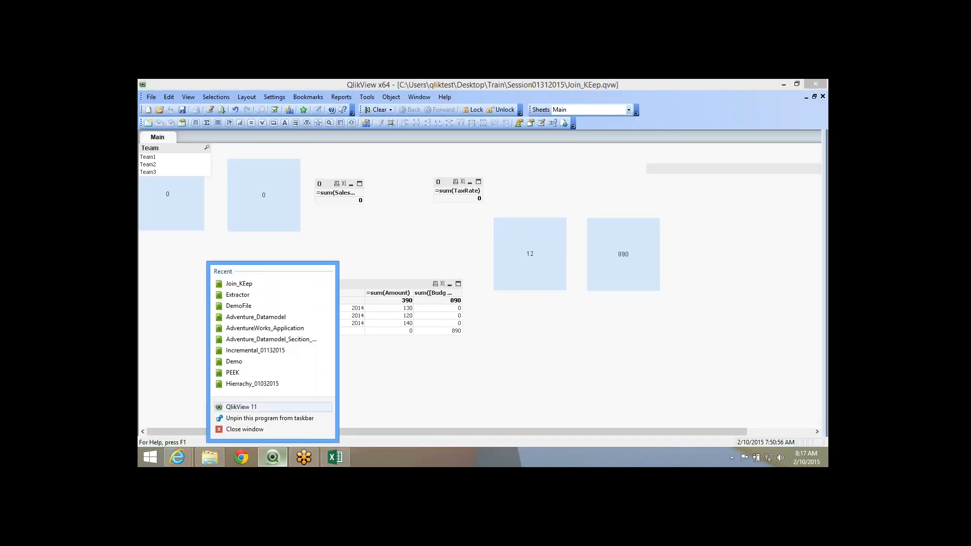
Reopen Datamodel.qvw in a new QlikView 11 instance and replace the Qualify field list in the Sales script with *.
{"action": "left_click", "coordinate": [243, 408]}
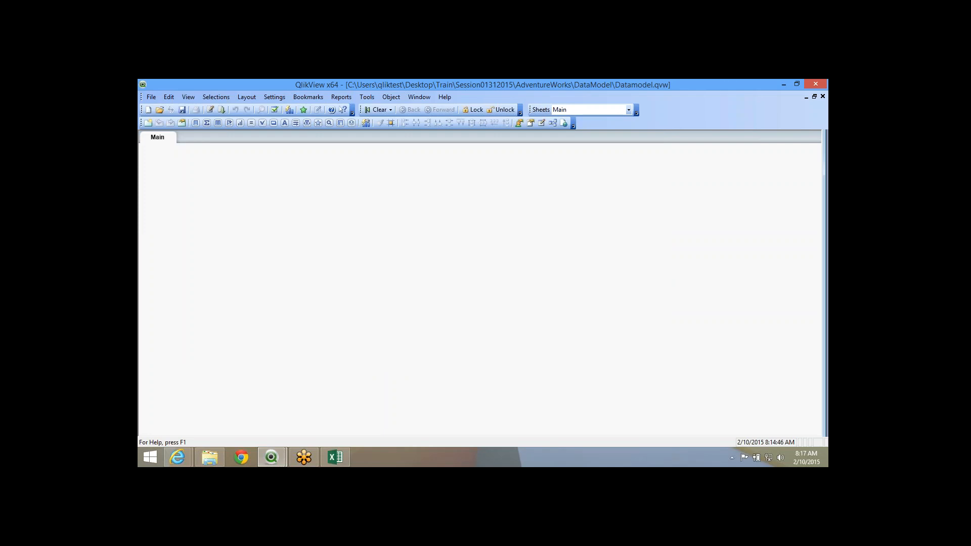
{"action": "left_click", "coordinate": [209, 109]}
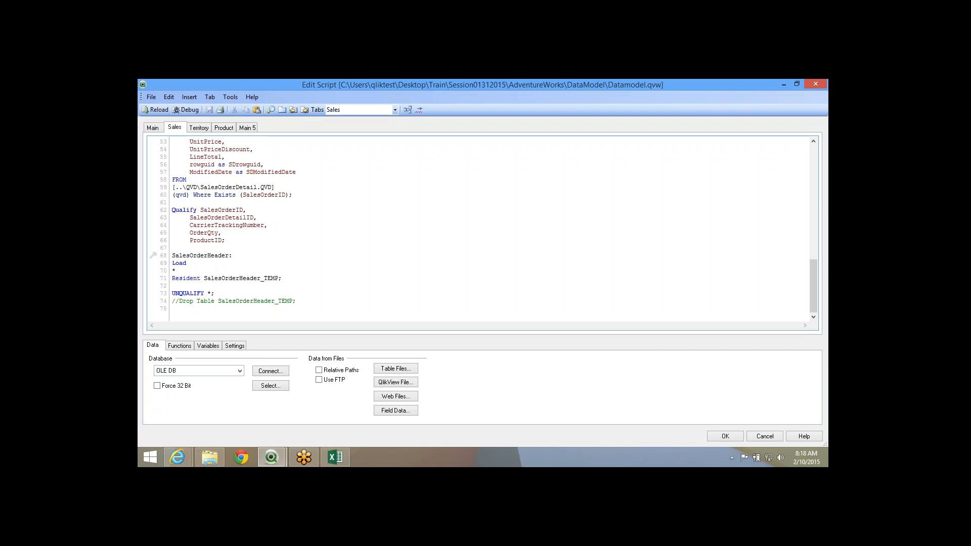
{"action": "left_click_drag", "start_coordinate": [223, 241], "coordinate": [201, 210]}
{"action": "type", "text": "*"}
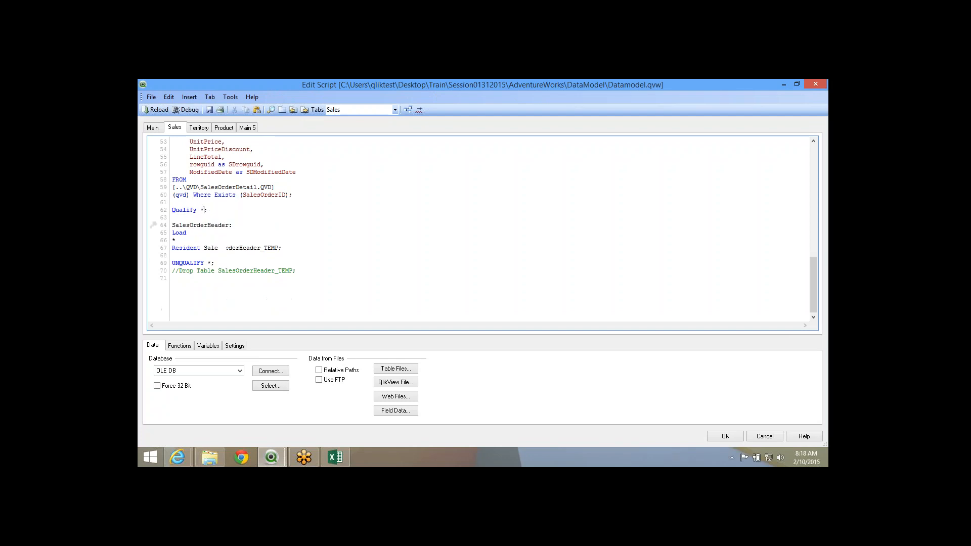
Debug the script with a limited load of 1000 and check the field names and table links in the table viewer.
{"action": "left_click", "coordinate": [186, 110]}
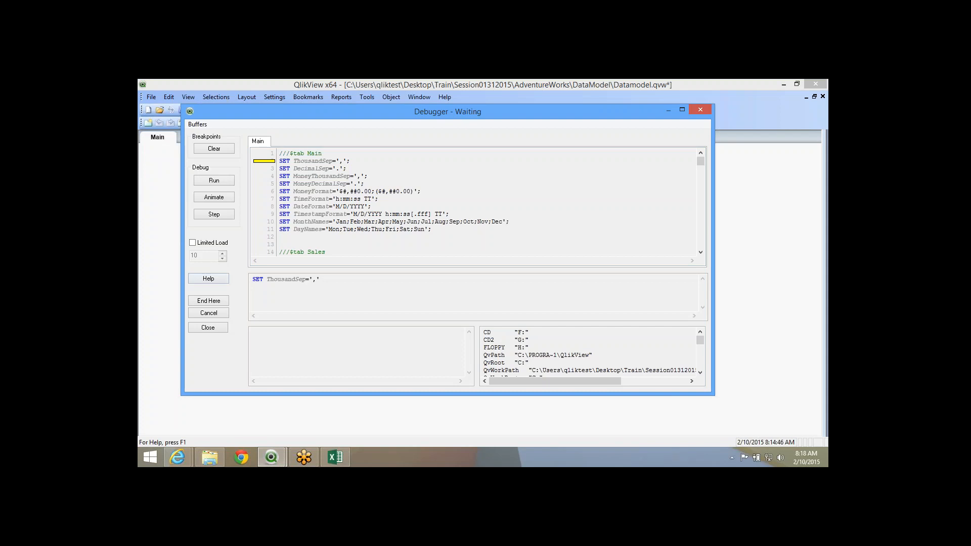
{"action": "left_click", "coordinate": [198, 255]}
{"action": "type", "text": "00"}
{"action": "left_click", "coordinate": [214, 180]}
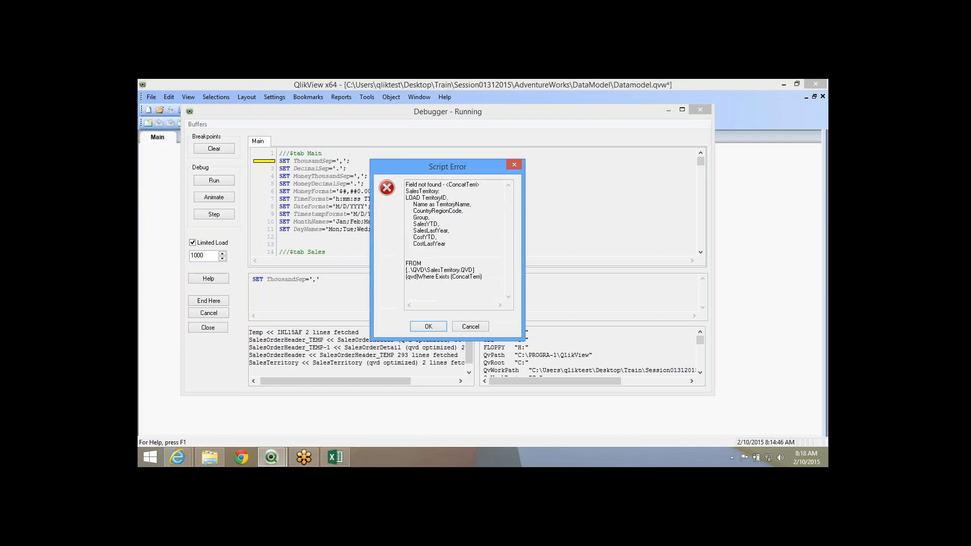
{"action": "left_click", "coordinate": [430, 320]}
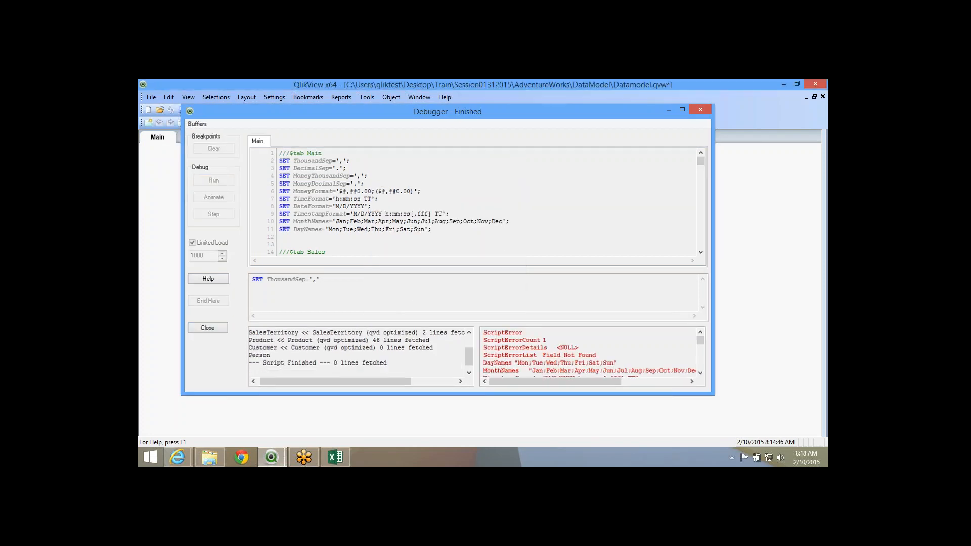
{"action": "left_click", "coordinate": [208, 328]}
{"action": "left_click", "coordinate": [553, 123]}
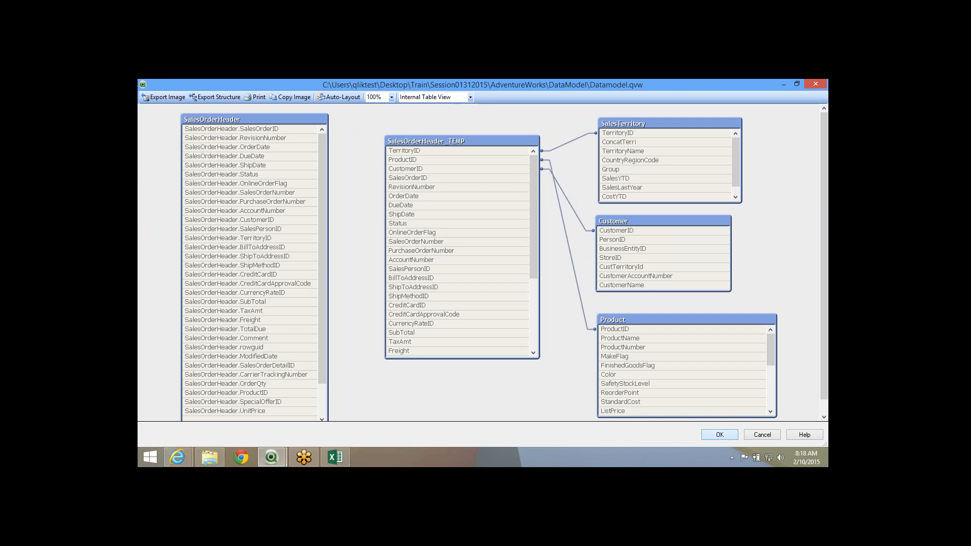
{"action": "key", "text": "Escape"}
Replace the * after Qualify with SalesOrderID, SalesOrderDetailID, CarrierTrackingNumber, OrderQty and ProductID, and save the script.
{"action": "left_click", "coordinate": [211, 110]}
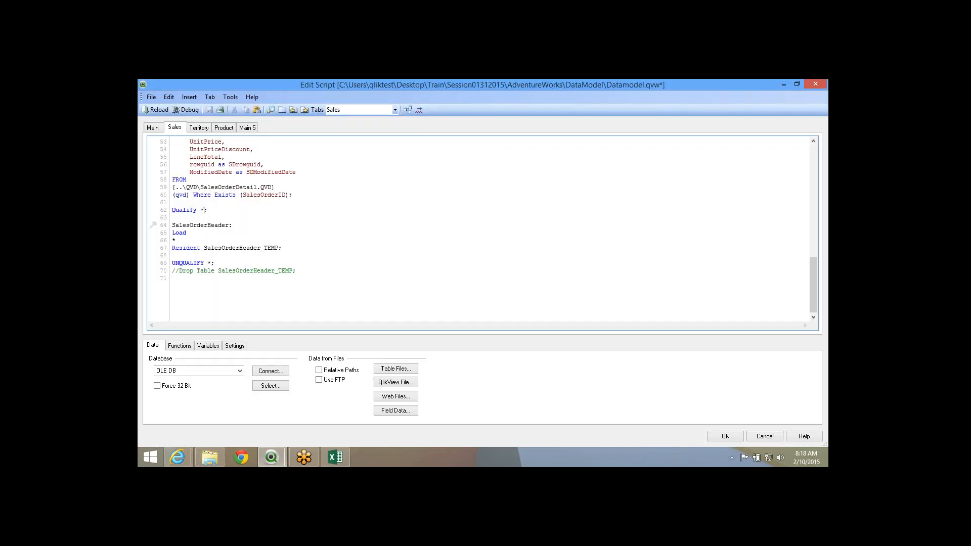
{"action": "key", "text": "BackSpace"}
{"action": "type", "text": "SalesOrderID,      SalesOrderDetailID,      CarrierTrackingNumber,      OrderQty,      ProductID,"}
{"action": "key", "text": "BackSpace"}
{"action": "key", "text": "BackSpace"}
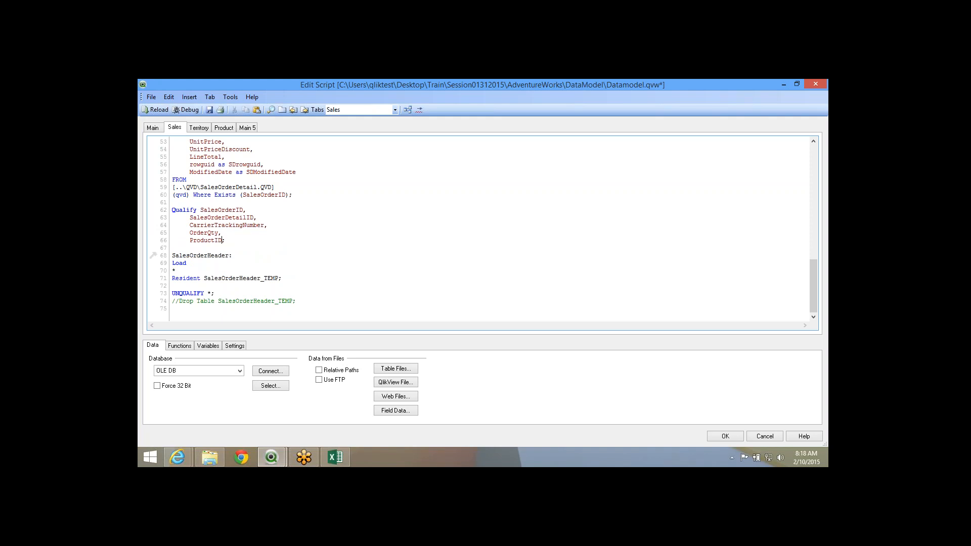
{"action": "left_click", "coordinate": [210, 109]}
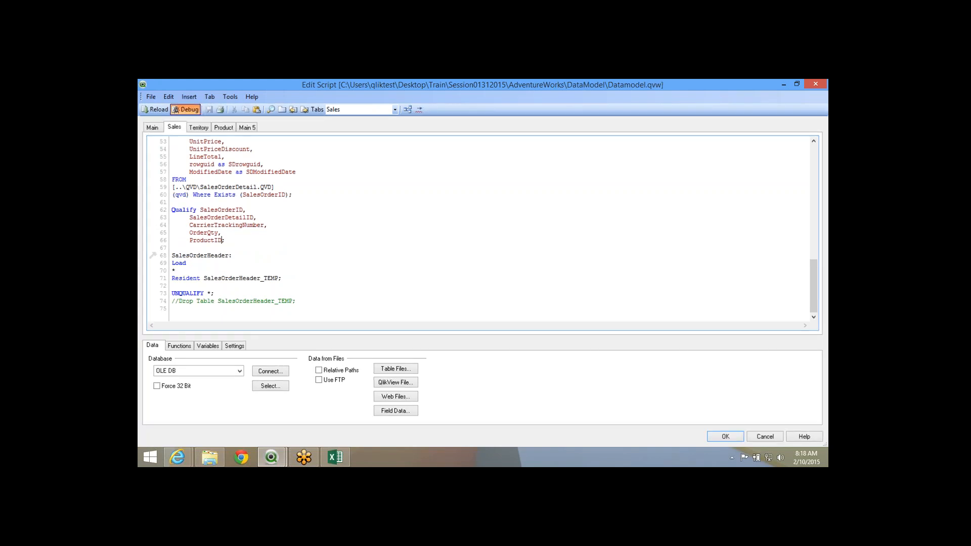
Debug the script with a limited load of 10 and read the end of the execution log.
{"action": "left_click", "coordinate": [185, 109]}
{"action": "left_click", "coordinate": [214, 180]}
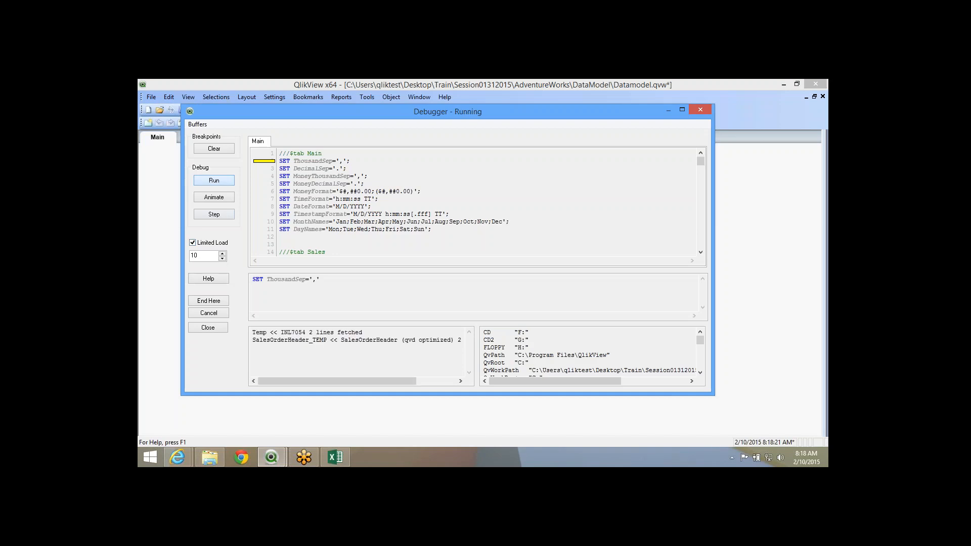
{"action": "key", "text": "Return"}
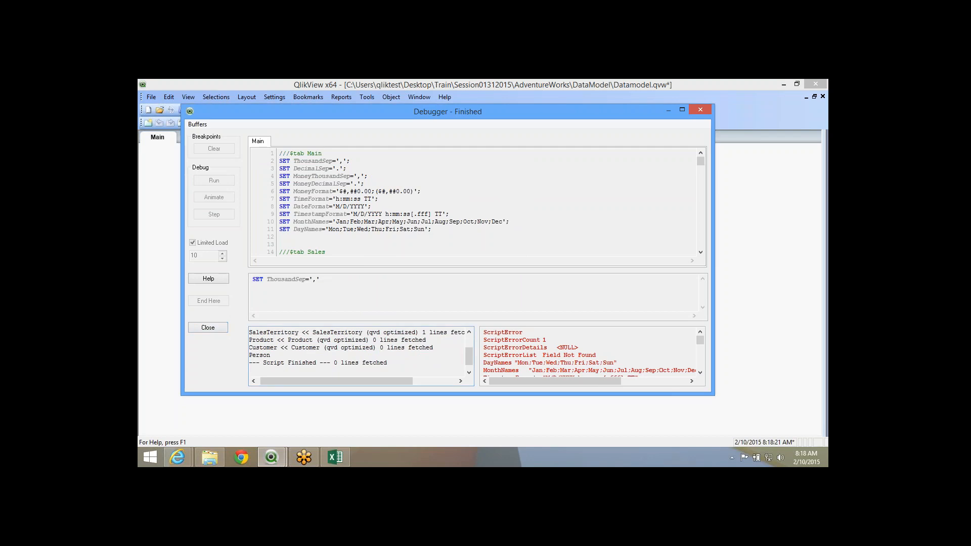
{"action": "mouse_move", "coordinate": [469, 356]}
{"action": "left_mouse_down"}
{"action": "mouse_move", "coordinate": [469, 345]}
{"action": "mouse_move", "coordinate": [469, 360]}
{"action": "left_mouse_up"}
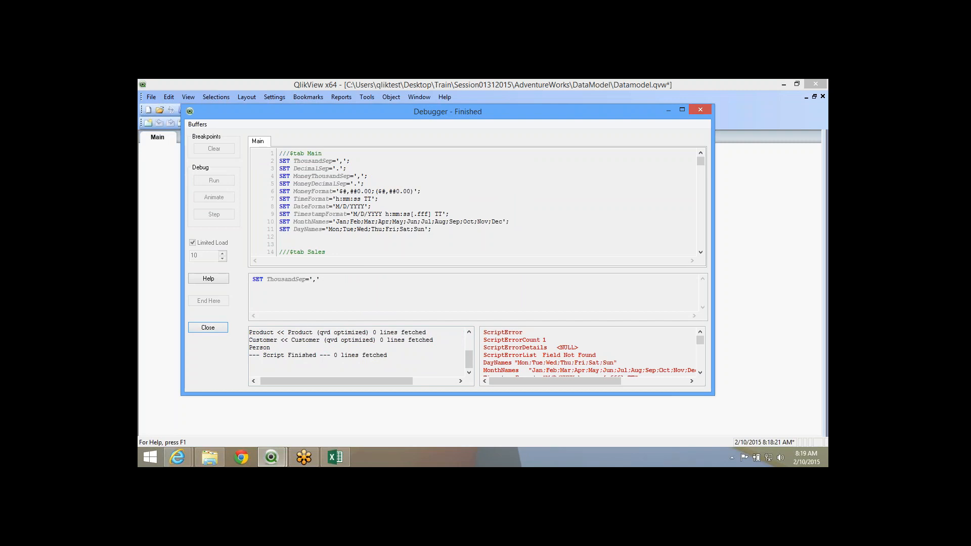
End the hung QlikView 11.20 SR7 process that is consuming CPU through Task Manager.
{"action": "right_click", "coordinate": [451, 458]}
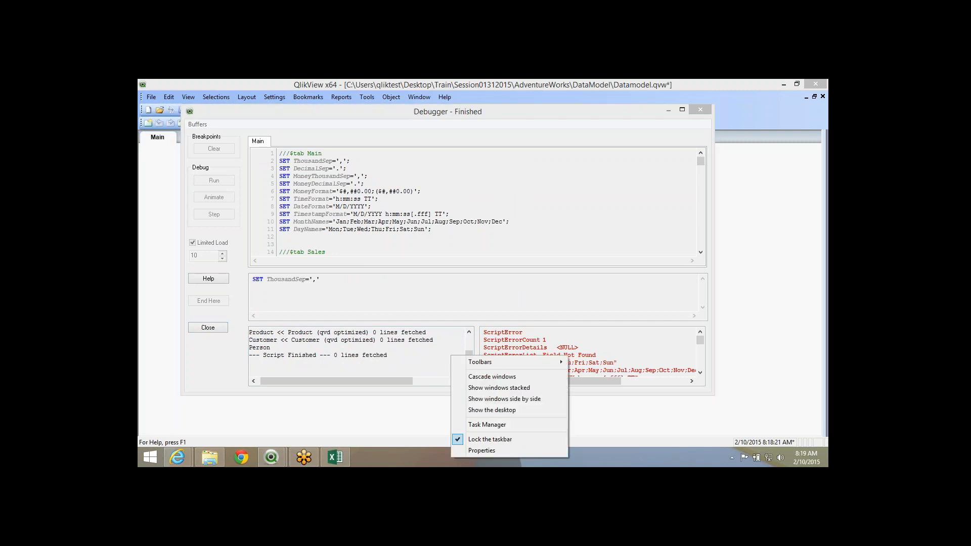
{"action": "left_click", "coordinate": [487, 424]}
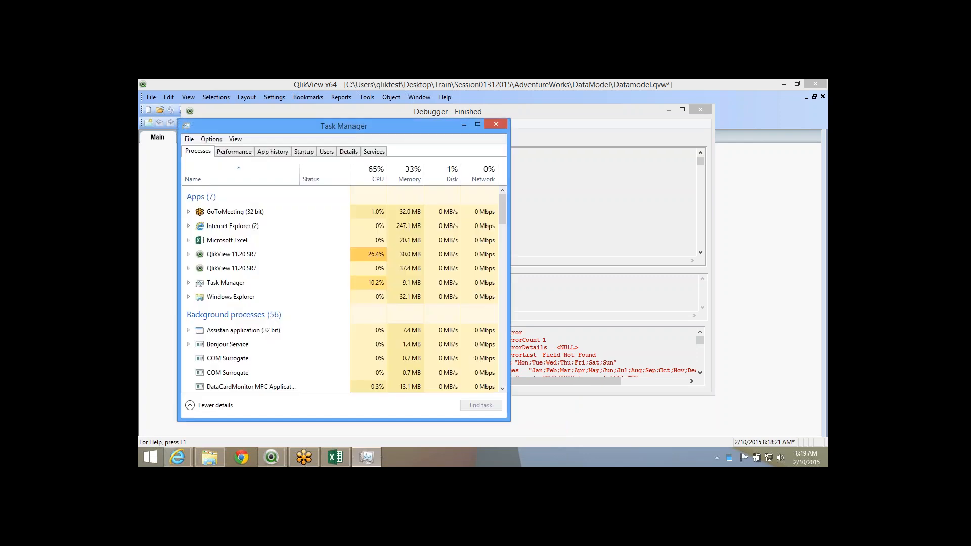
{"action": "left_click", "coordinate": [234, 152]}
{"action": "left_click", "coordinate": [198, 152]}
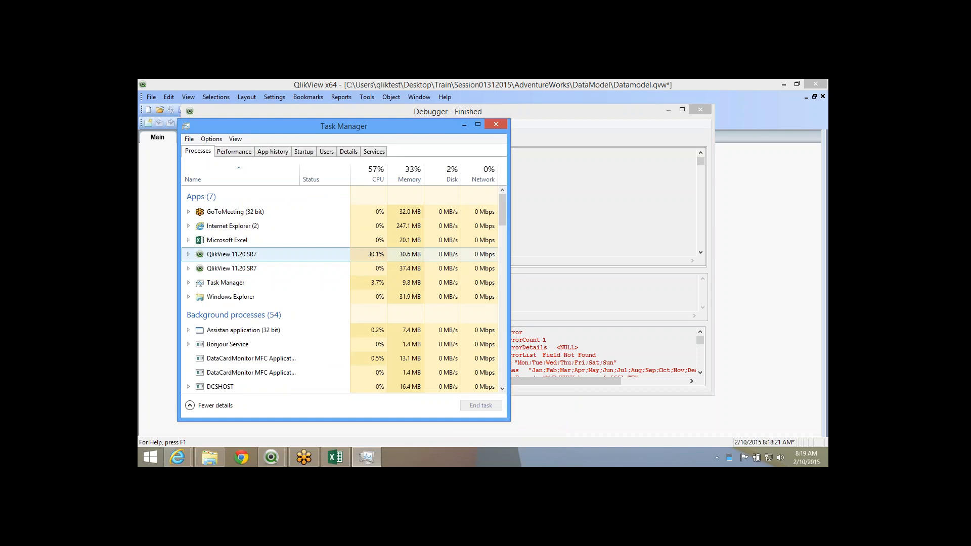
{"action": "left_click", "coordinate": [232, 254]}
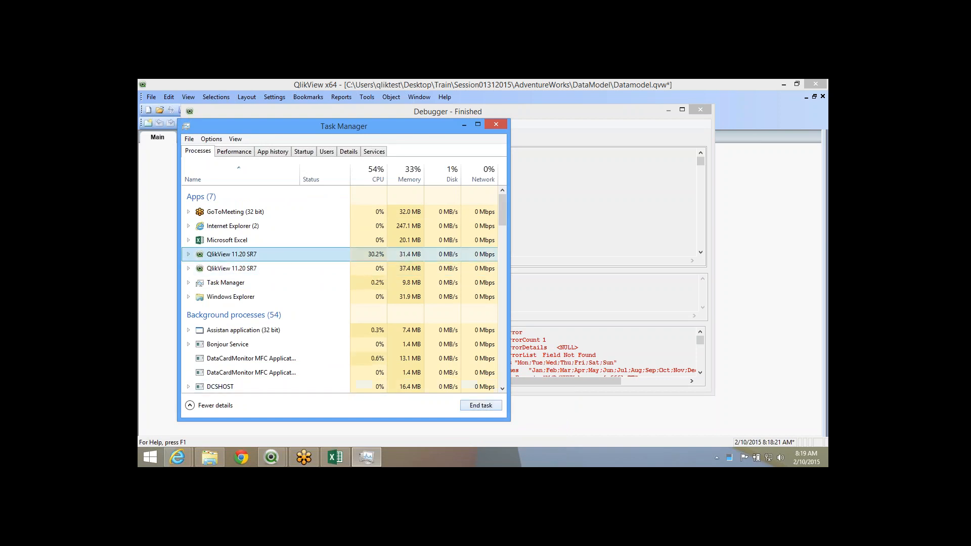
{"action": "left_click", "coordinate": [481, 405]}
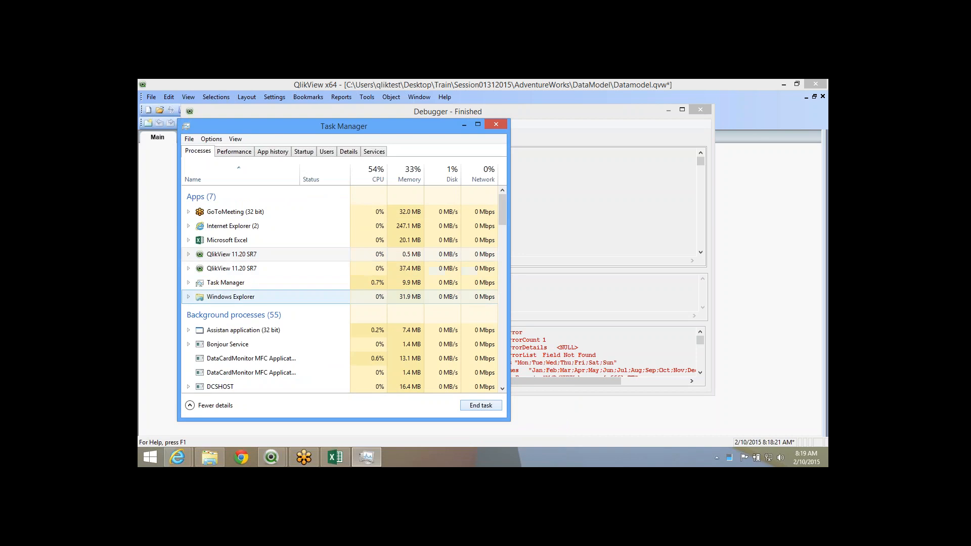
Launch another QlikView 11 instance and open the recent document Datamodel.
{"action": "left_click", "coordinate": [273, 458]}
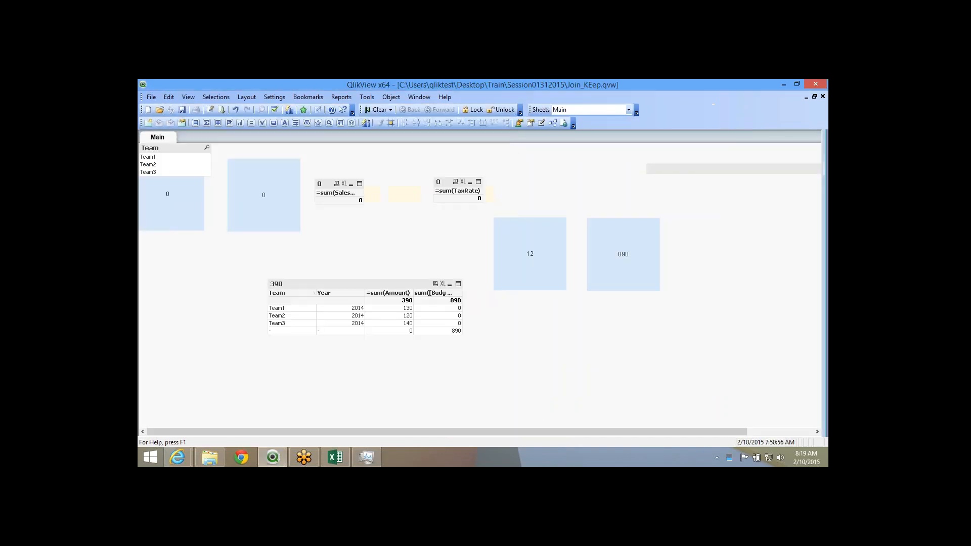
{"action": "right_click", "coordinate": [272, 457]}
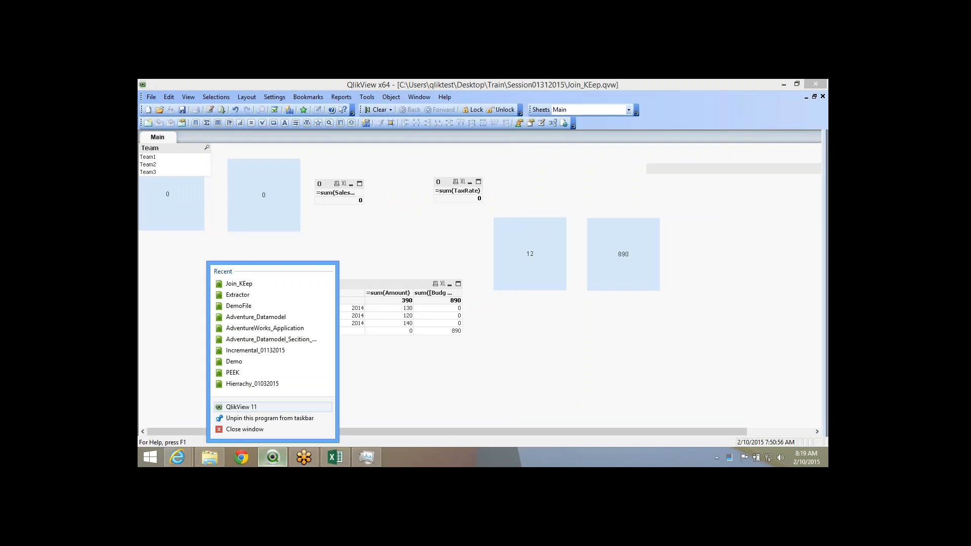
{"action": "left_click", "coordinate": [241, 406]}
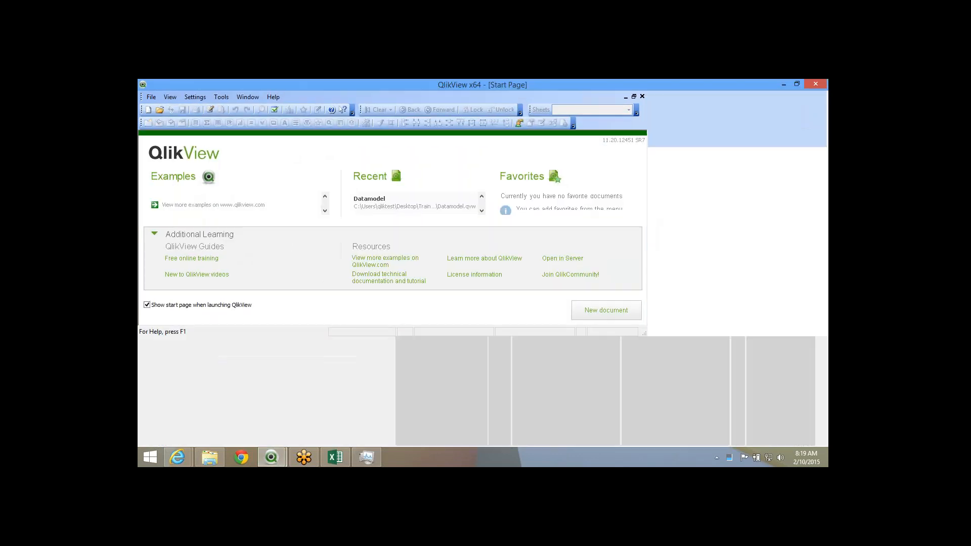
{"action": "left_click", "coordinate": [450, 201]}
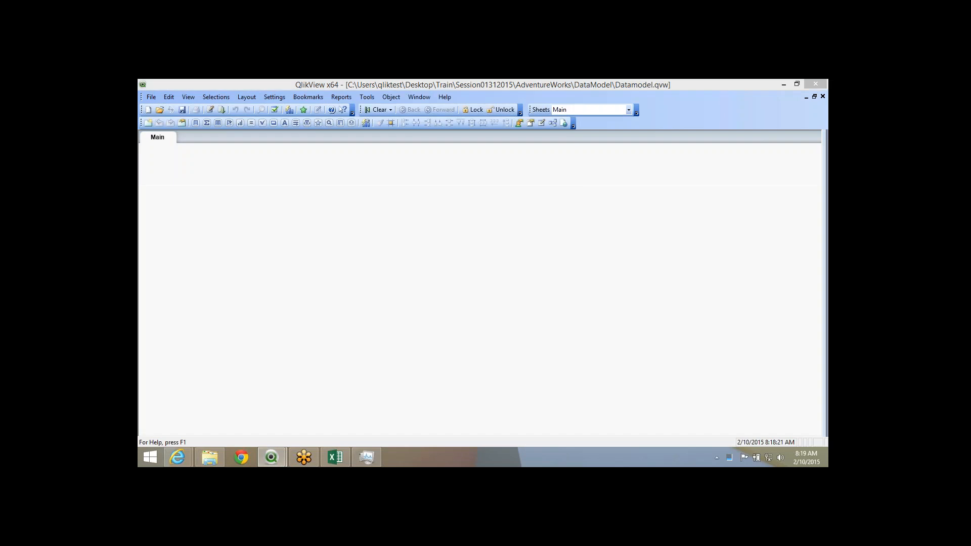
Review the Qualify field list in the Sales script and the load statements of the Product and Customer tables.
{"action": "left_click", "coordinate": [210, 110]}
{"action": "left_click_drag", "start_coordinate": [223, 240], "coordinate": [200, 210]}
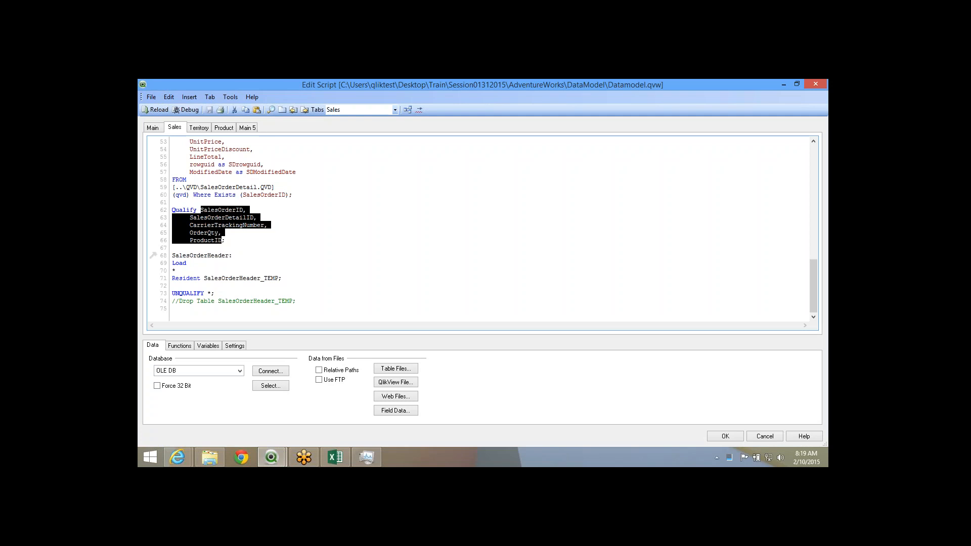
{"action": "left_click", "coordinate": [223, 248]}
{"action": "left_click", "coordinate": [248, 128]}
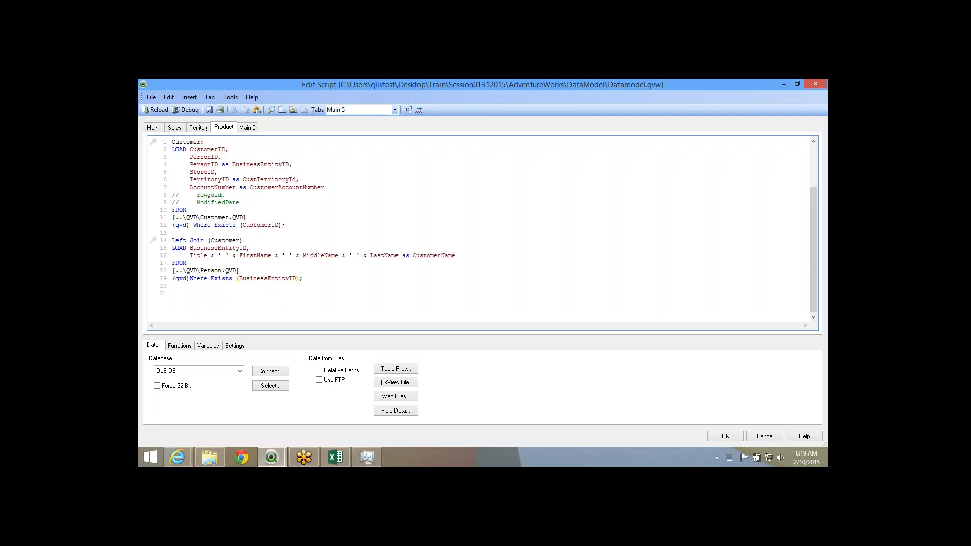
{"action": "left_click", "coordinate": [224, 128]}
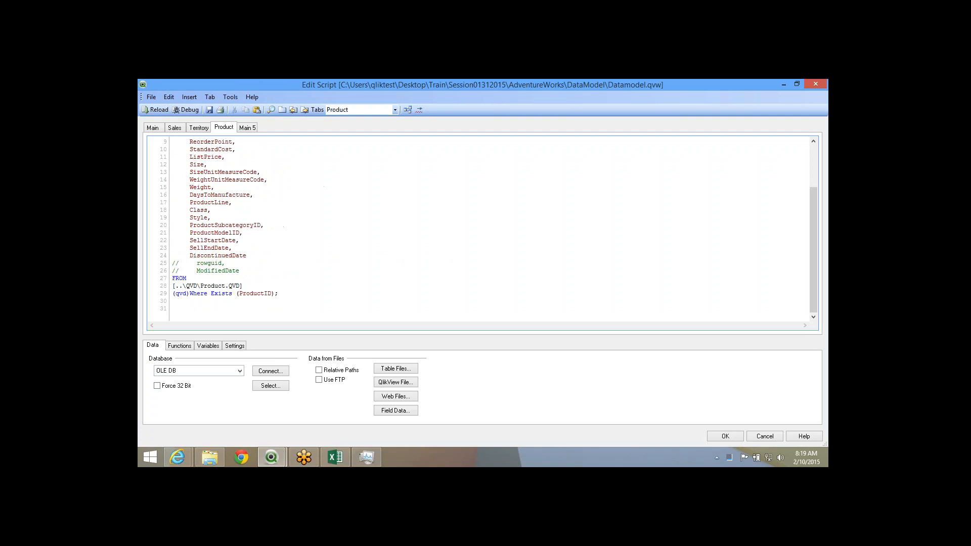
{"action": "scroll", "coordinate": [478, 228], "scroll_direction": "up", "scroll_amount": 3}
{"action": "left_click", "coordinate": [248, 128]}
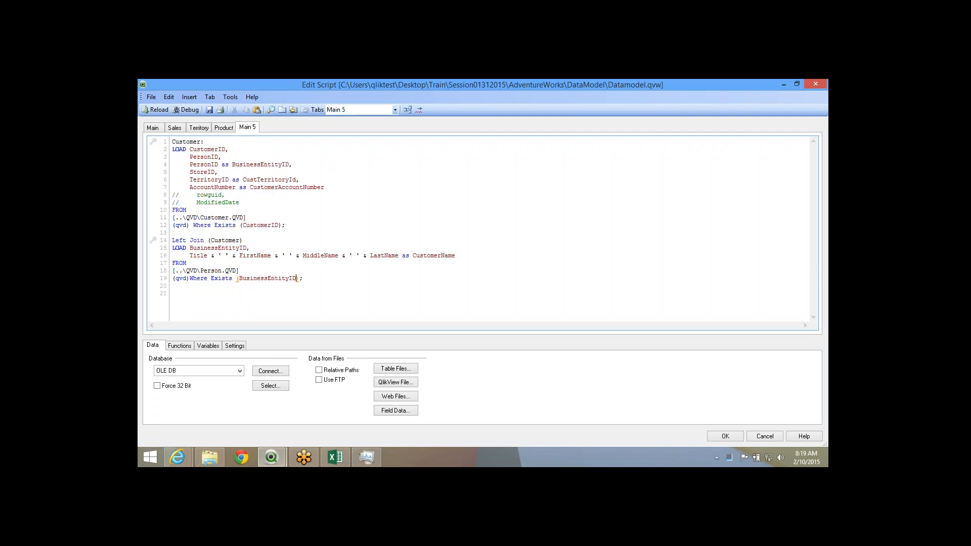
In the Territory script, start a TerritoryTemp table that loads all fields, below the first SalesTerritory load.
{"action": "left_click", "coordinate": [198, 128]}
{"action": "scroll", "coordinate": [478, 228], "scroll_direction": "up", "scroll_amount": 3}
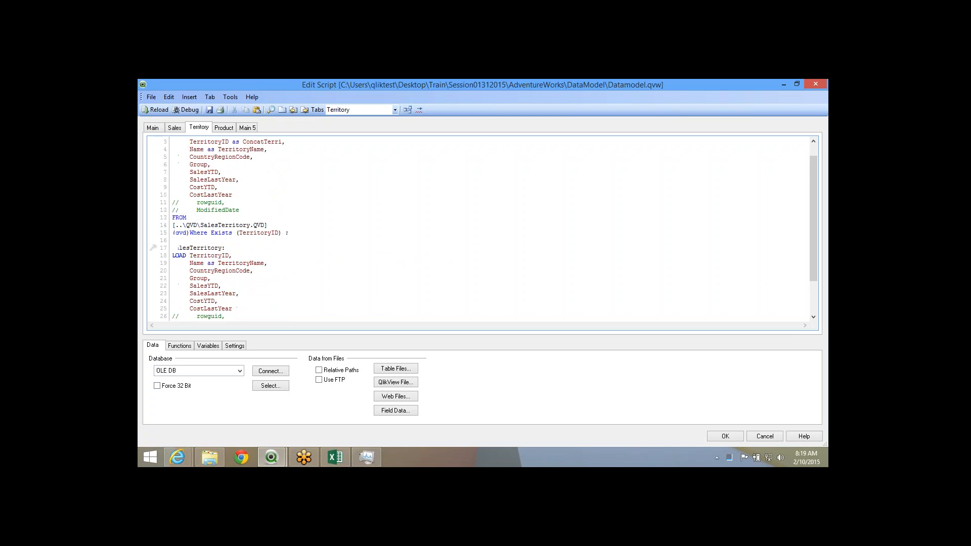
{"action": "left_click", "coordinate": [290, 248]}
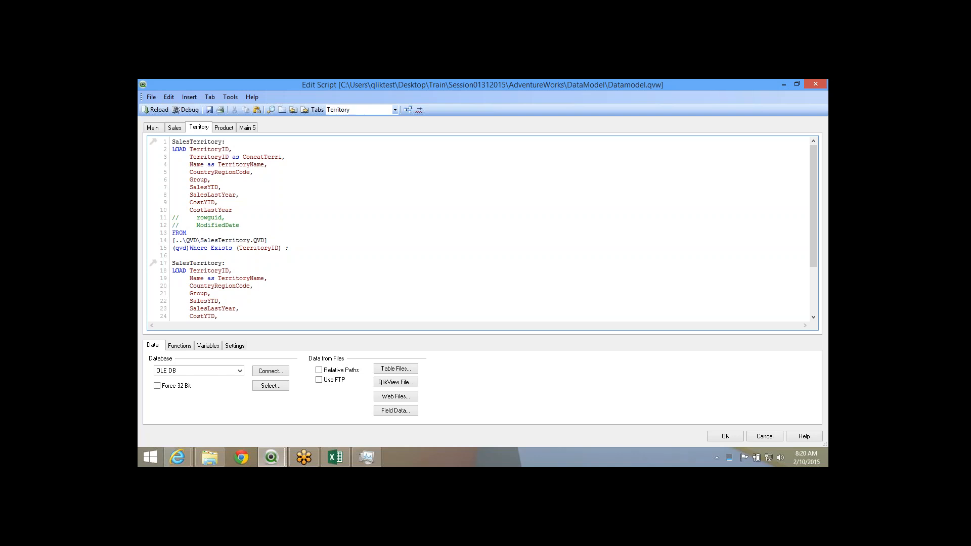
{"action": "key", "text": "Return"}
{"action": "key", "text": "Return"}
{"action": "key", "text": "Return"}
{"action": "type", "text": "Ter"}
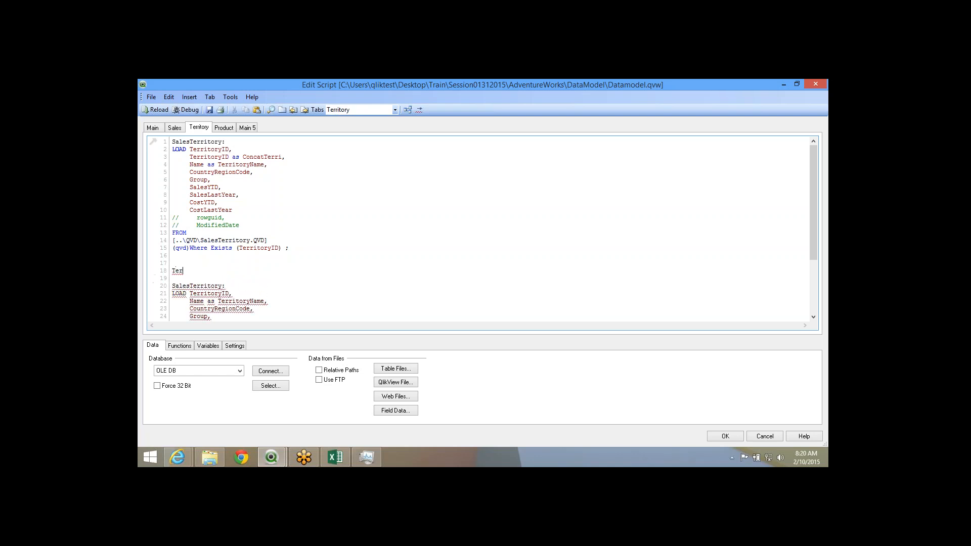
{"action": "type", "text": "ritoryTemp:"}
{"action": "key", "text": "Return"}
{"action": "type", "text": "Load"}
{"action": "key", "text": "Return"}
{"action": "type", "text": "*"}
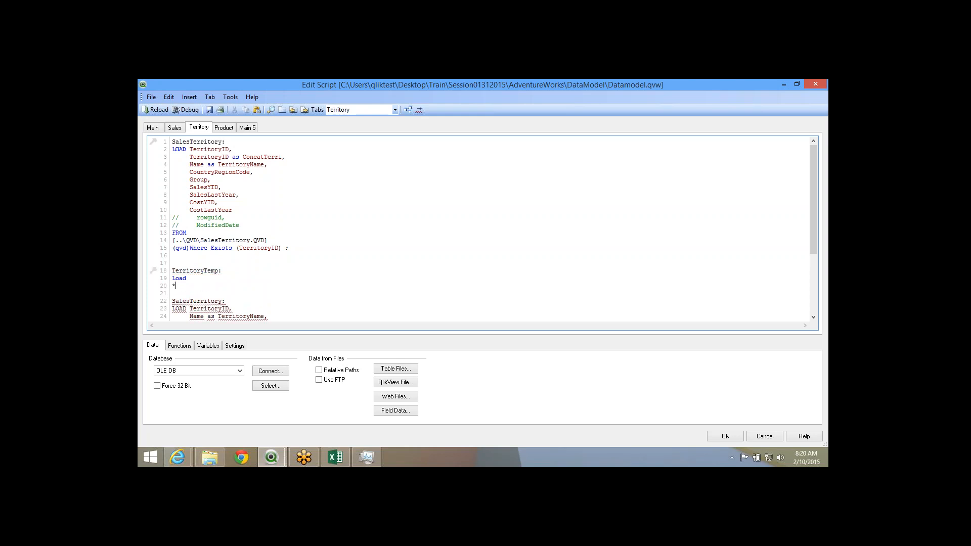
Complete the TerritoryTemp load with SalesTerritory as its resident source.
{"action": "key", "text": "Return"}
{"action": "type", "text": "Resident"}
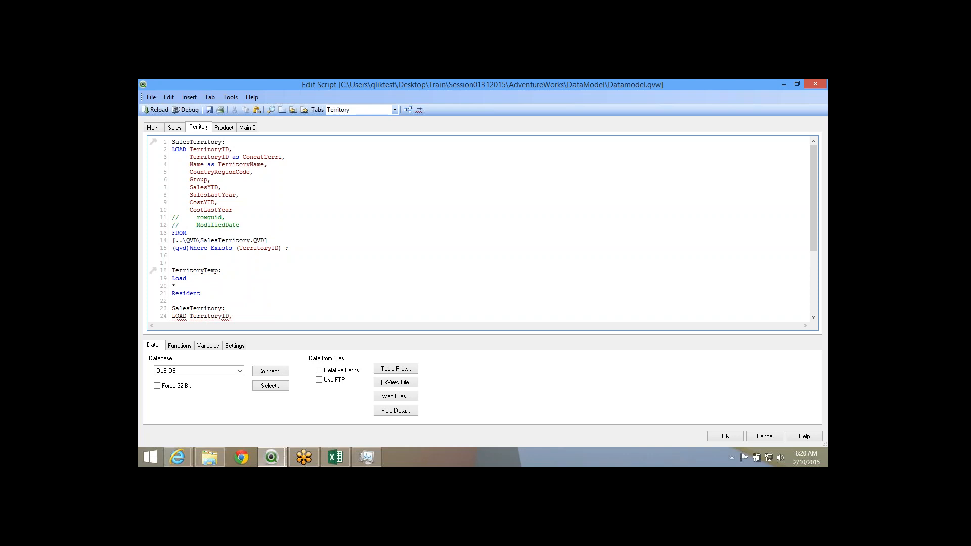
{"action": "double_click", "coordinate": [200, 141]}
{"action": "key", "text": "ctrl+c"}
{"action": "left_click", "coordinate": [204, 293]}
{"action": "key", "text": "ctrl+v"}
{"action": "type", "text": ";"}
Add a QUALIFY statement above TerritoryTemp that lists TerritoryID and ConcatTerri.
{"action": "type", "text": "QUALIFY"}
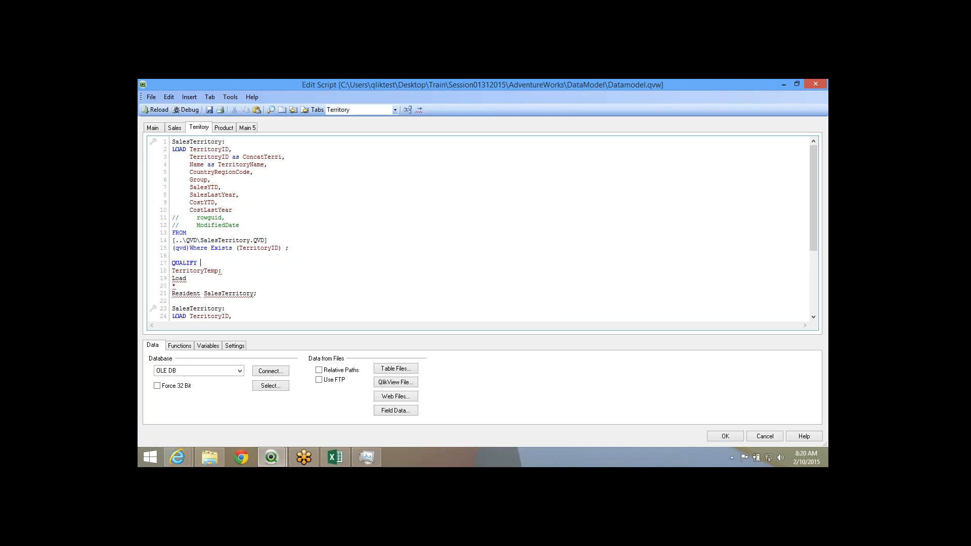
{"action": "double_click", "coordinate": [209, 149]}
{"action": "left_click", "coordinate": [210, 149]}
{"action": "key", "text": "ctrl+v"}
{"action": "type", "text": ","}
{"action": "key", "text": "Return"}
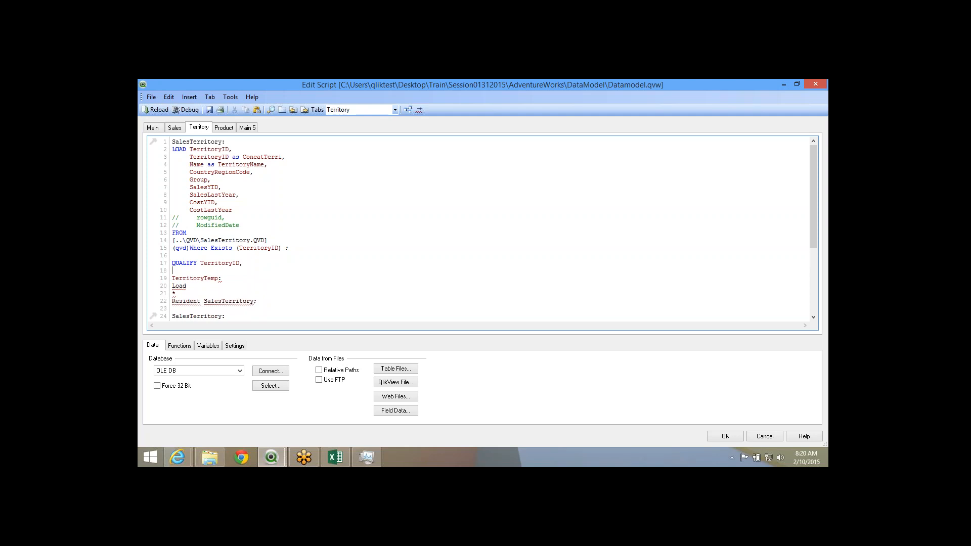
{"action": "double_click", "coordinate": [250, 156]}
{"action": "left_click", "coordinate": [186, 271]}
{"action": "key", "text": "ctrl+v"}
Add TerritoryName and CountryRegionCode to the QUALIFY list and end the statement with a semicolon.
{"action": "double_click", "coordinate": [233, 165]}
{"action": "left_click", "coordinate": [213, 271]}
{"action": "type", "text": ","}
{"action": "key", "text": "Return"}
{"action": "key", "text": "ctrl+v"}
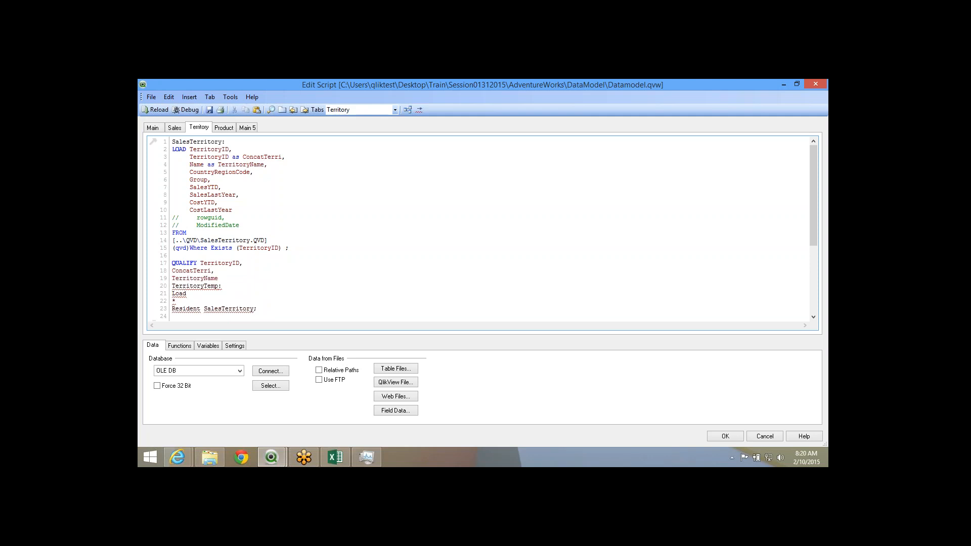
{"action": "double_click", "coordinate": [208, 172]}
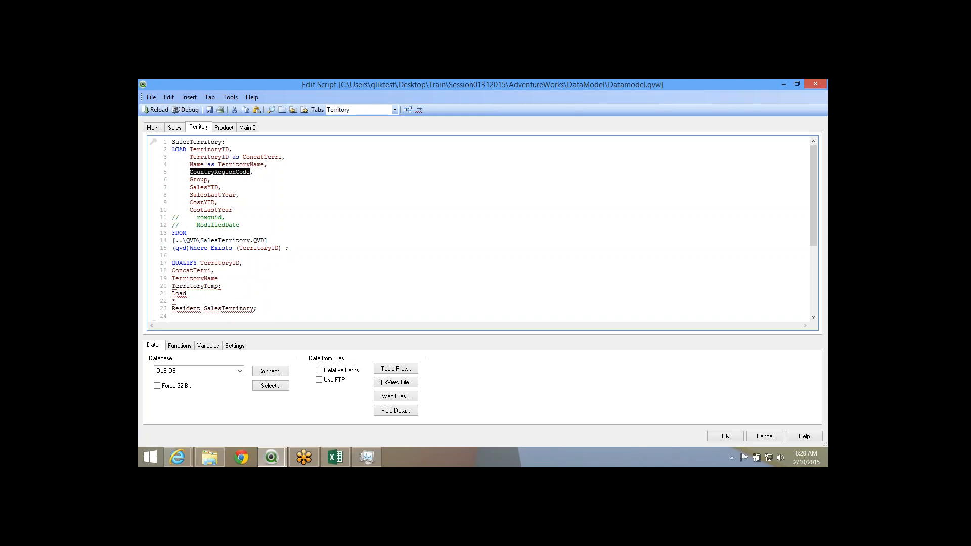
{"action": "left_click", "coordinate": [220, 279]}
{"action": "type", "text": ","}
{"action": "key", "text": "Return"}
{"action": "key", "text": "ctrl+v"}
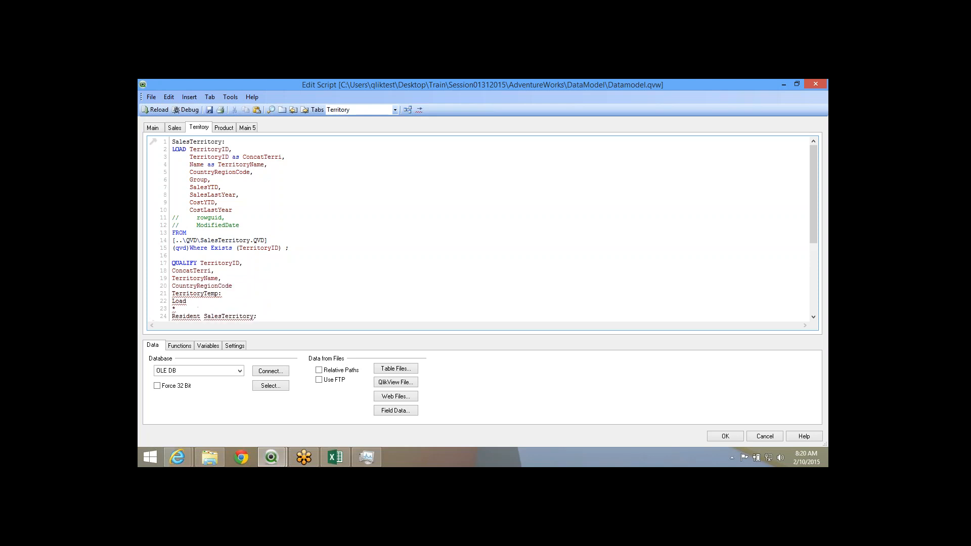
{"action": "type", "text": ";"}
Add the statement UNQUALIFY *; below the TerritoryTemp resident load.
{"action": "scroll", "coordinate": [263, 243], "scroll_direction": "down", "scroll_amount": 3}
{"action": "left_click", "coordinate": [260, 241]}
{"action": "key", "text": "Return"}
{"action": "key", "text": "Return"}
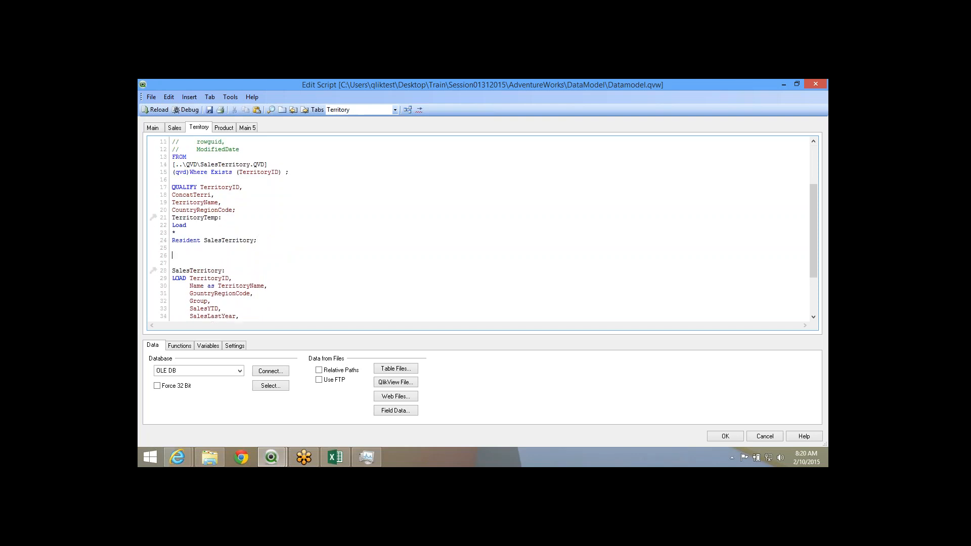
{"action": "type", "text": "Un"}
{"action": "key", "text": "Down"}
{"action": "key", "text": "Return"}
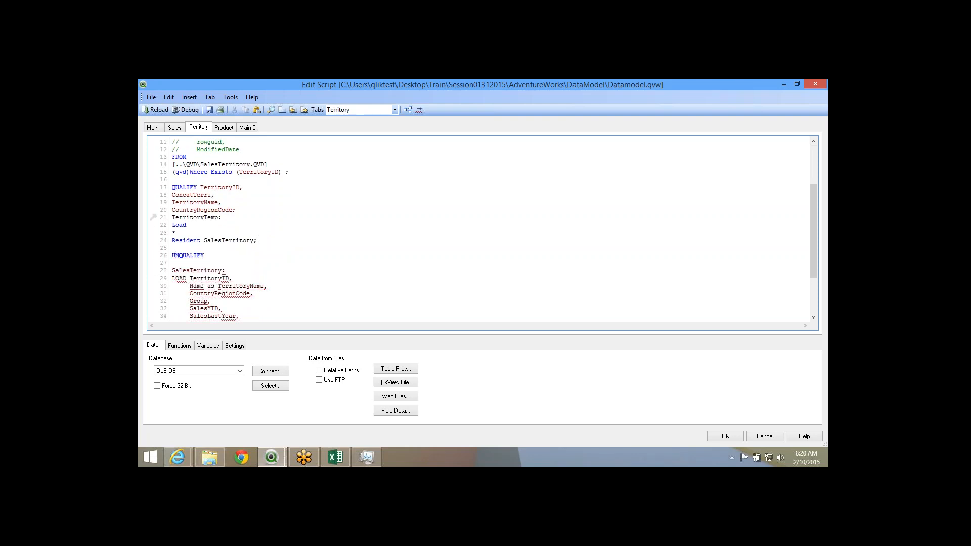
{"action": "type", "text": "*;"}
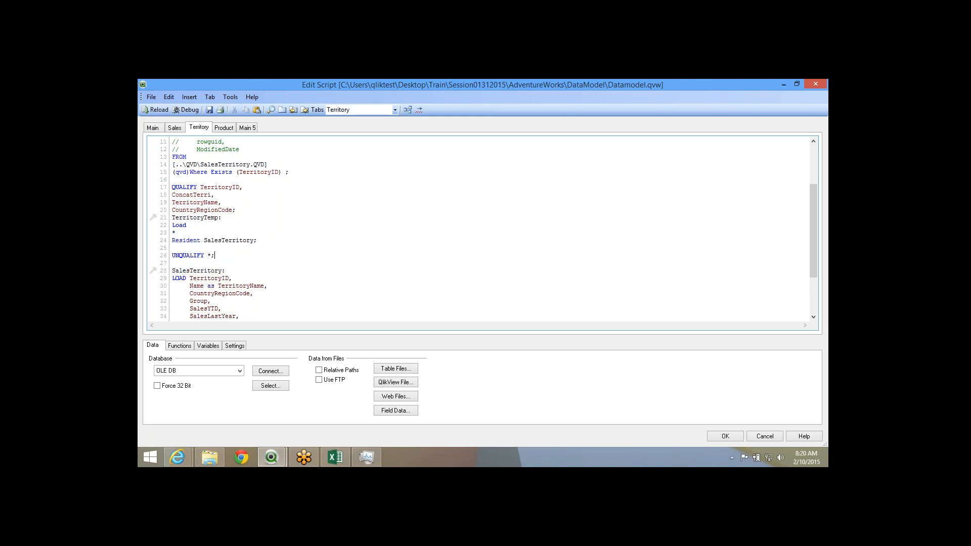
Reload the script with the TerritoryTemp block, continuing past the script error and closing the execution log.
{"action": "left_click_drag", "start_coordinate": [172, 187], "coordinate": [214, 256]}
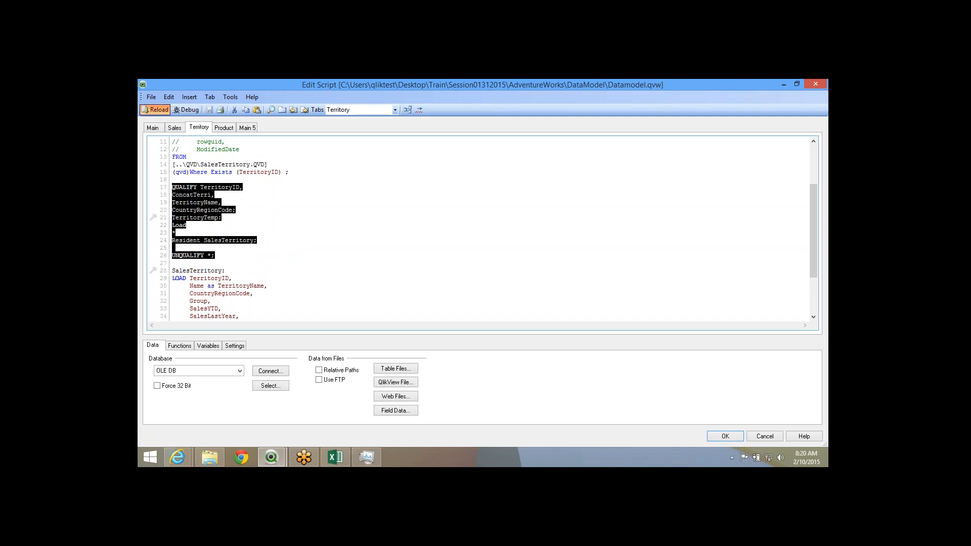
{"action": "left_click", "coordinate": [155, 110]}
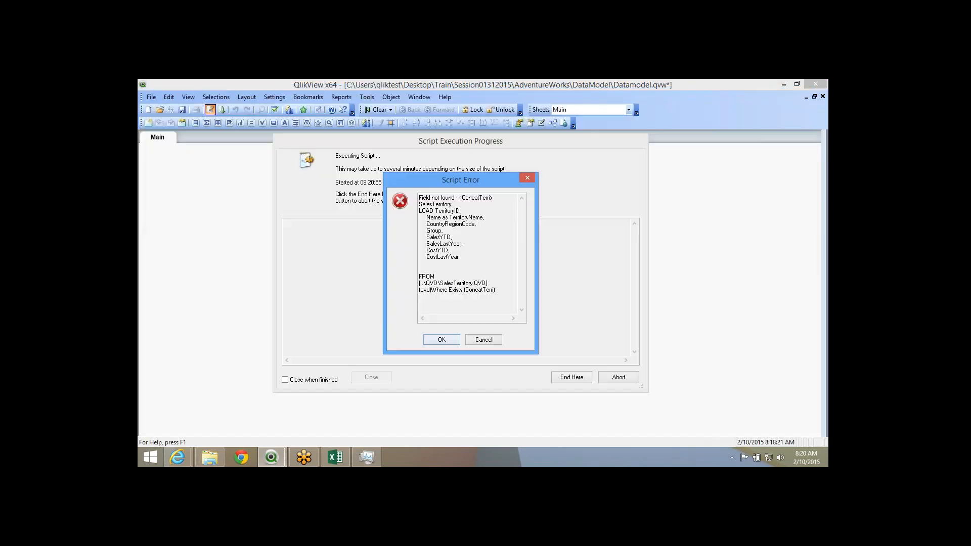
{"action": "key", "text": "Return"}
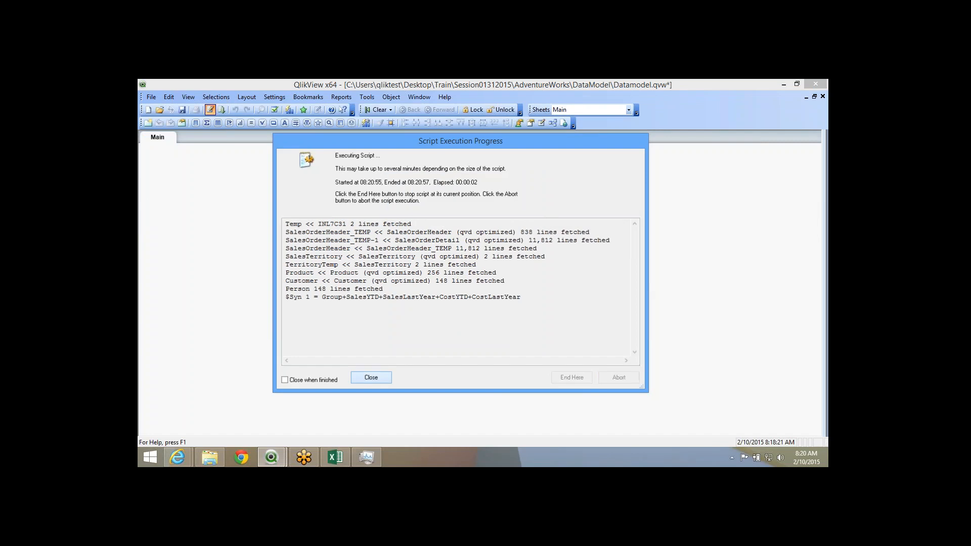
{"action": "key", "text": "Return"}
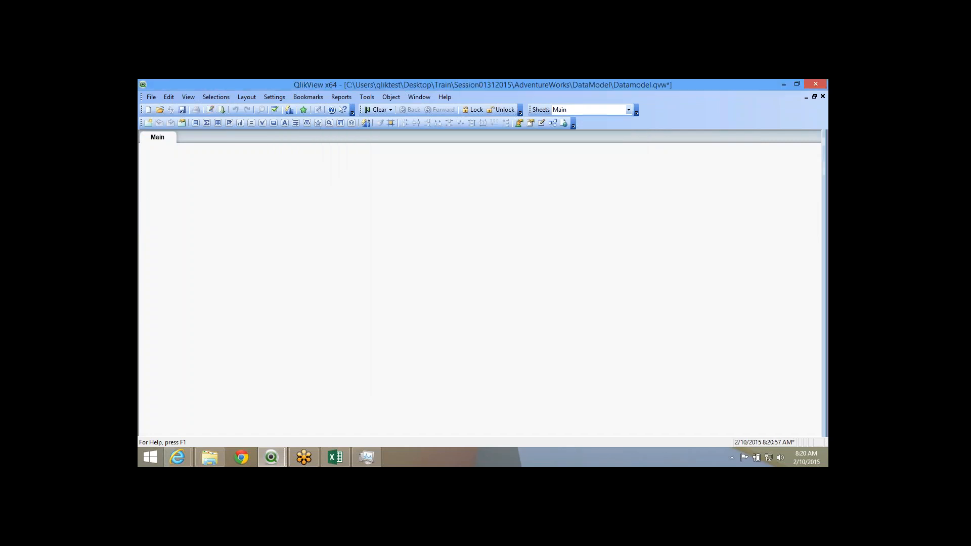
Open the table viewer and widen the TerritoryTemp table to examine its qualified field names and links.
{"action": "left_click", "coordinate": [552, 123]}
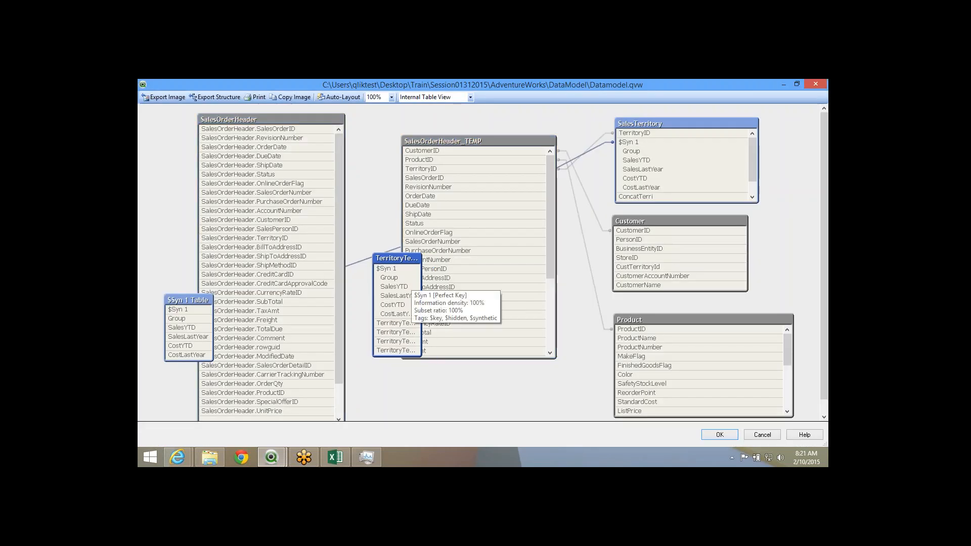
{"action": "left_click_drag", "start_coordinate": [421, 287], "coordinate": [552, 287]}
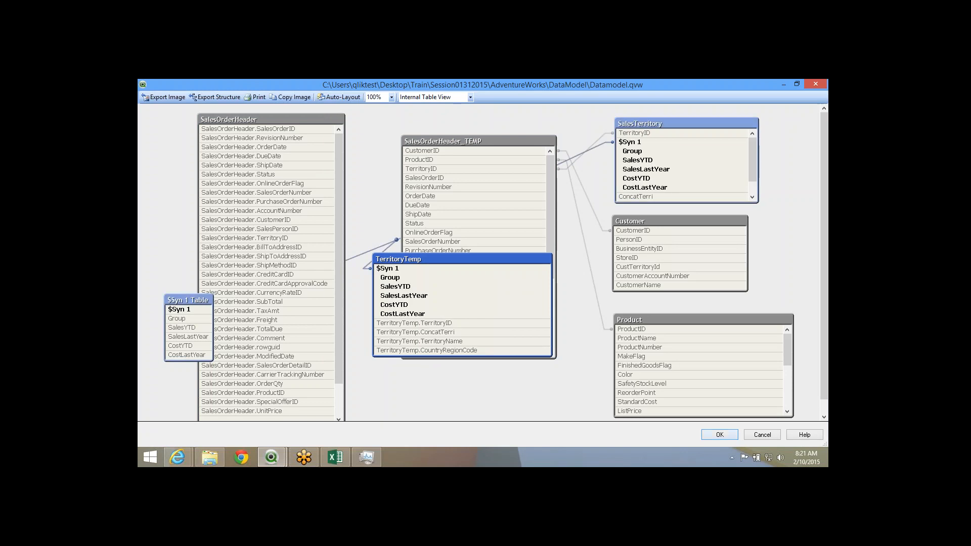
{"action": "key", "text": "Escape"}
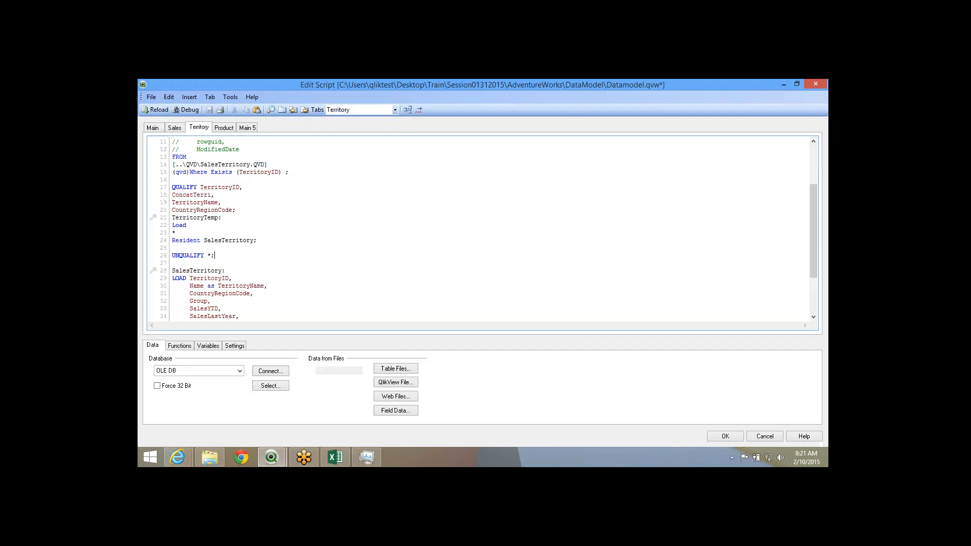
Delete the block from QUALIFY TerritoryID through UNQUALIFY * from the Territory script.
{"action": "left_click_drag", "start_coordinate": [172, 187], "coordinate": [214, 256]}
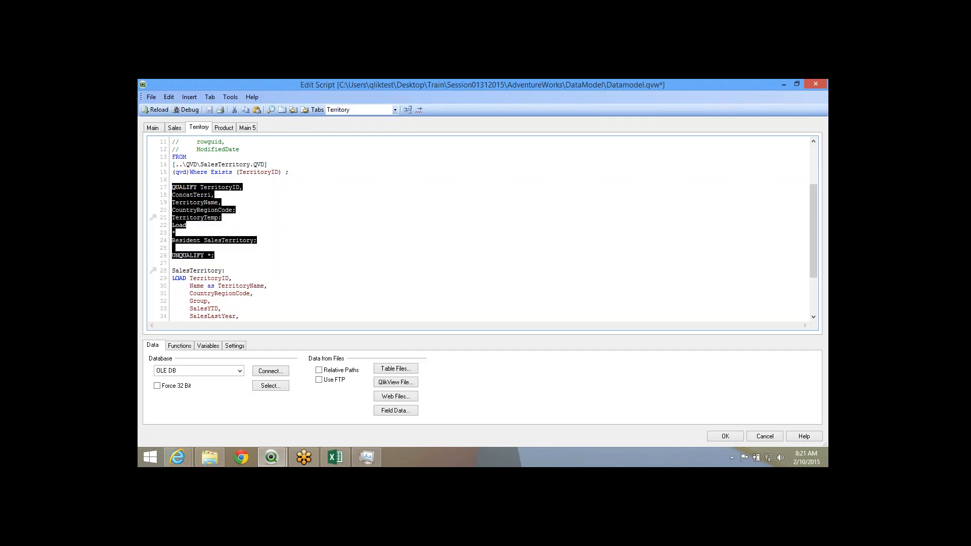
{"action": "key", "text": "Delete"}
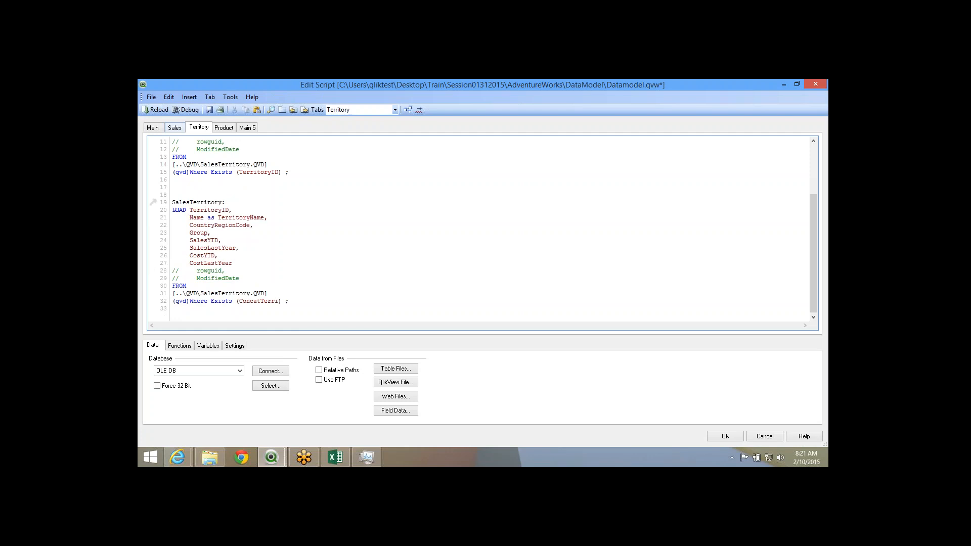
Review the Qualify * and UNQUALIFY * statements around the SalesOrderHeader load in the Sales script.
{"action": "left_click", "coordinate": [175, 127]}
{"action": "scroll", "coordinate": [481, 228], "scroll_direction": "up", "scroll_amount": 4}
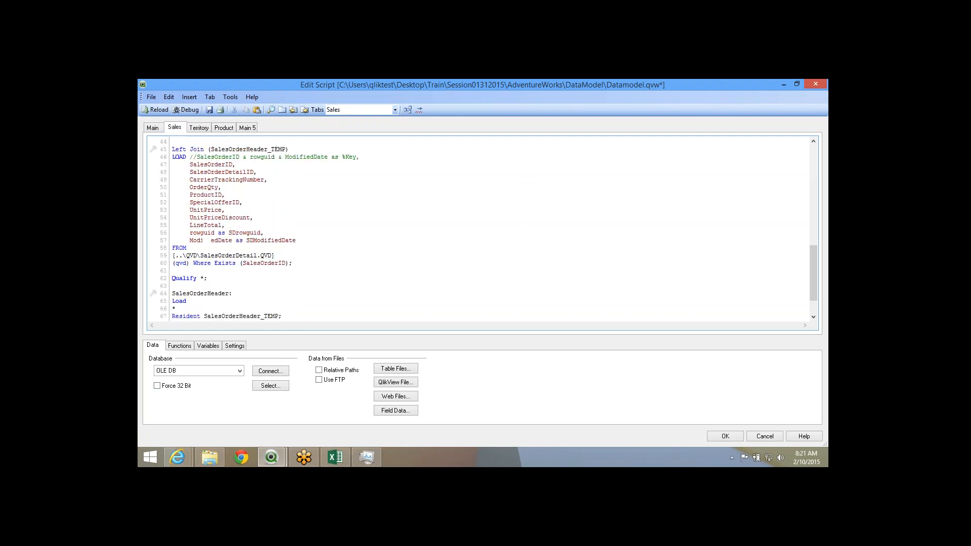
{"action": "scroll", "coordinate": [204, 240], "scroll_direction": "down", "scroll_amount": 3}
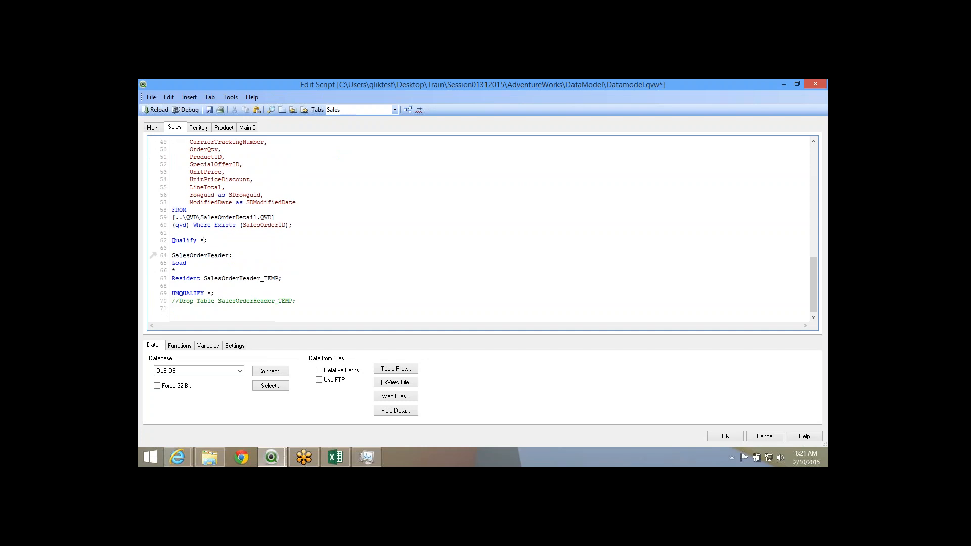
{"action": "left_click_drag", "start_coordinate": [205, 240], "coordinate": [200, 241]}
{"action": "left_click_drag", "start_coordinate": [207, 293], "coordinate": [212, 293]}
Add the statement UNQUALIFY SalesOrderID; directly below Qualify *; in the Sales script.
{"action": "scroll", "coordinate": [212, 292], "scroll_direction": "up", "scroll_amount": 14}
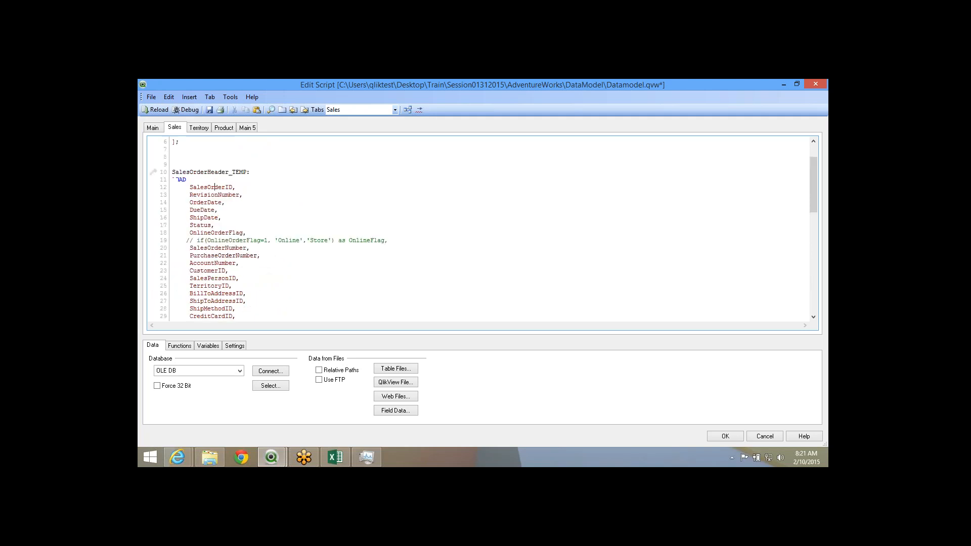
{"action": "double_click", "coordinate": [211, 187]}
{"action": "scroll", "coordinate": [481, 228], "scroll_direction": "down", "scroll_amount": 10}
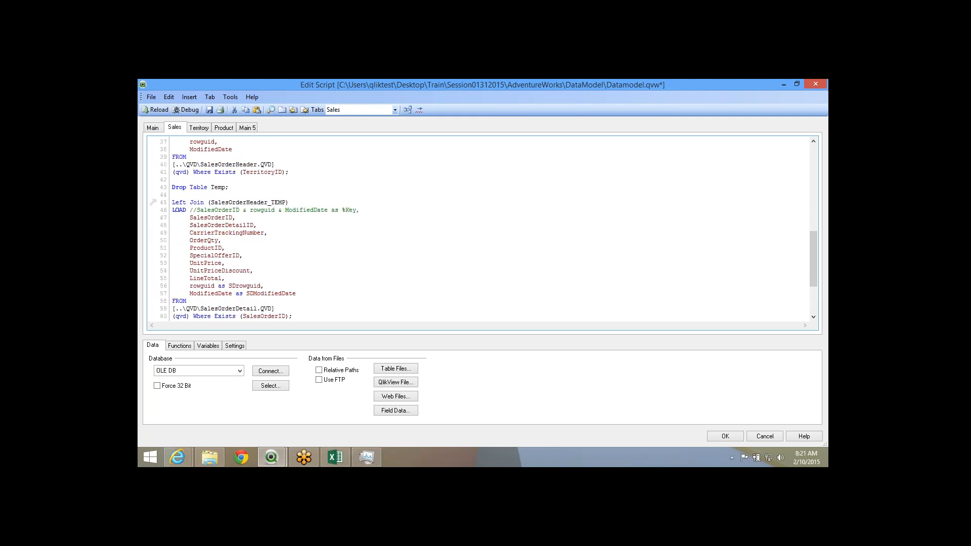
{"action": "scroll", "coordinate": [480, 229], "scroll_direction": "down", "scroll_amount": 4}
{"action": "left_click", "coordinate": [173, 248]}
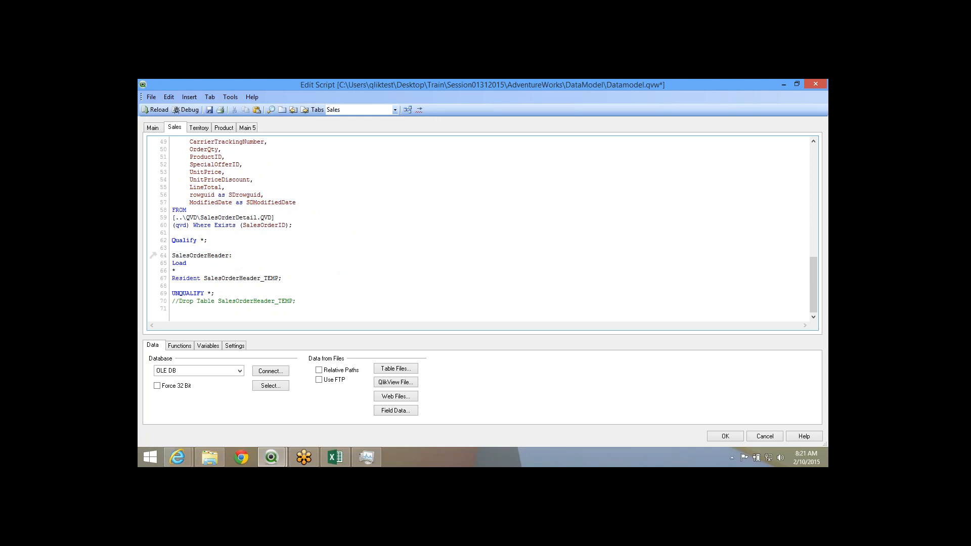
{"action": "type", "text": "Un"}
{"action": "key", "text": "Down"}
{"action": "key", "text": "Return"}
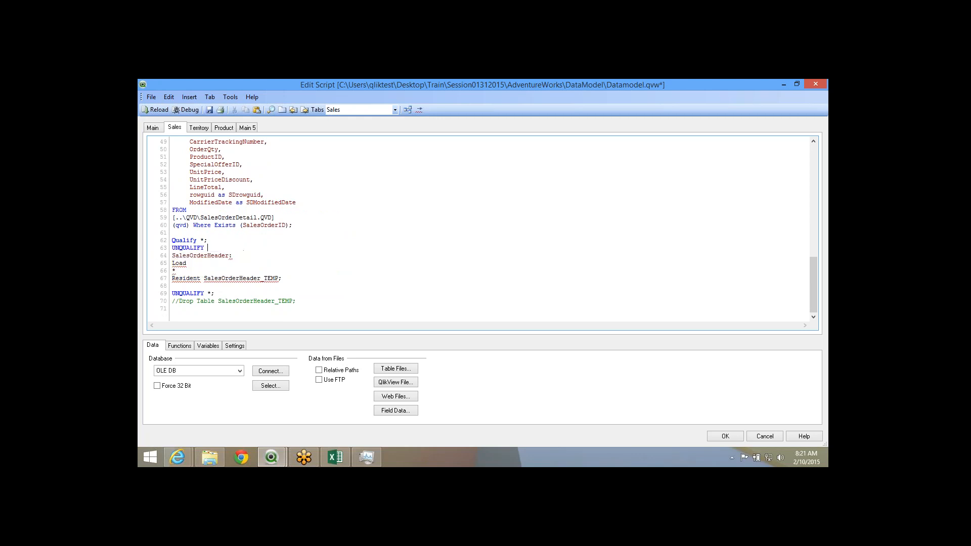
{"action": "type", "text": "SalesOrderID;"}
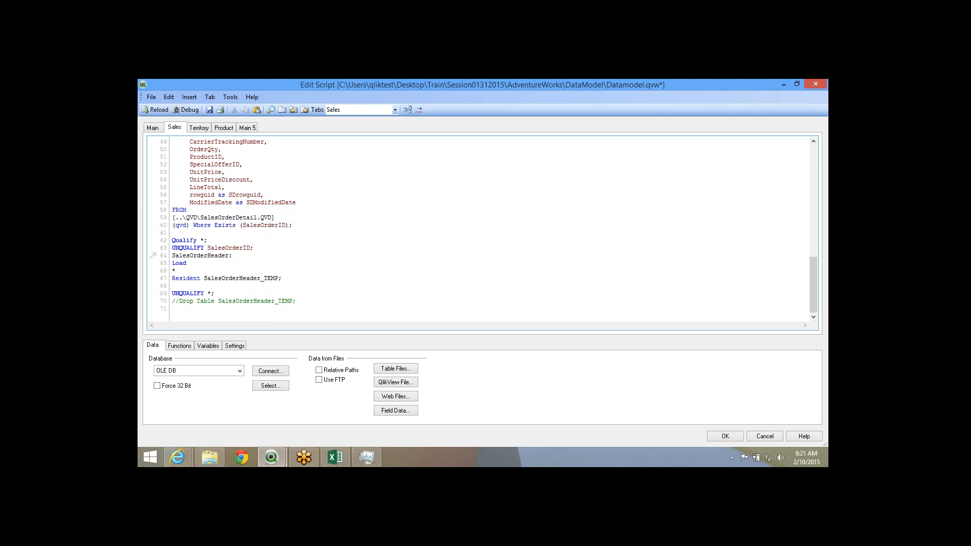
Save the document and reload the script, continuing past the script error and closing the execution log.
{"action": "left_click_drag", "start_coordinate": [172, 240], "coordinate": [207, 240]}
{"action": "double_click", "coordinate": [228, 247]}
{"action": "left_click", "coordinate": [210, 110]}
{"action": "left_click", "coordinate": [156, 110]}
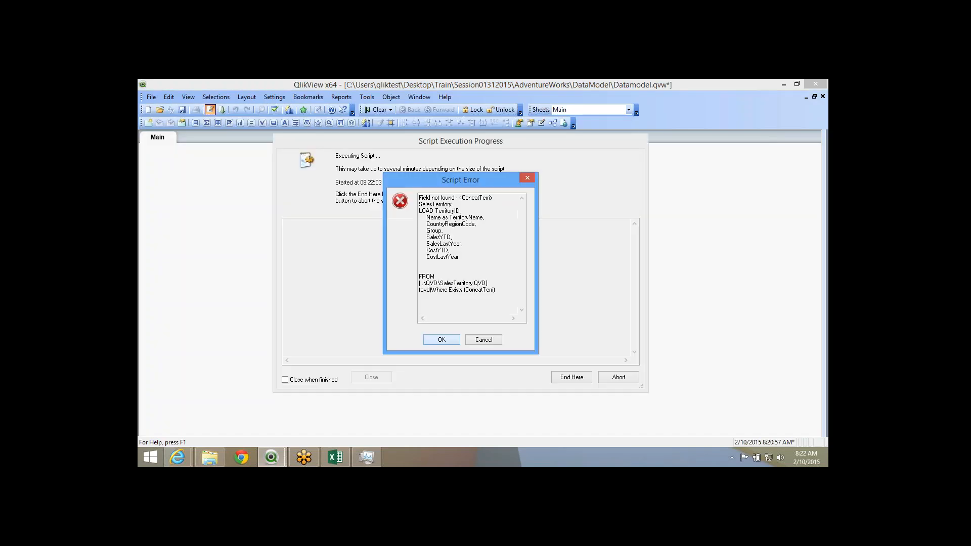
{"action": "key", "text": "Return"}
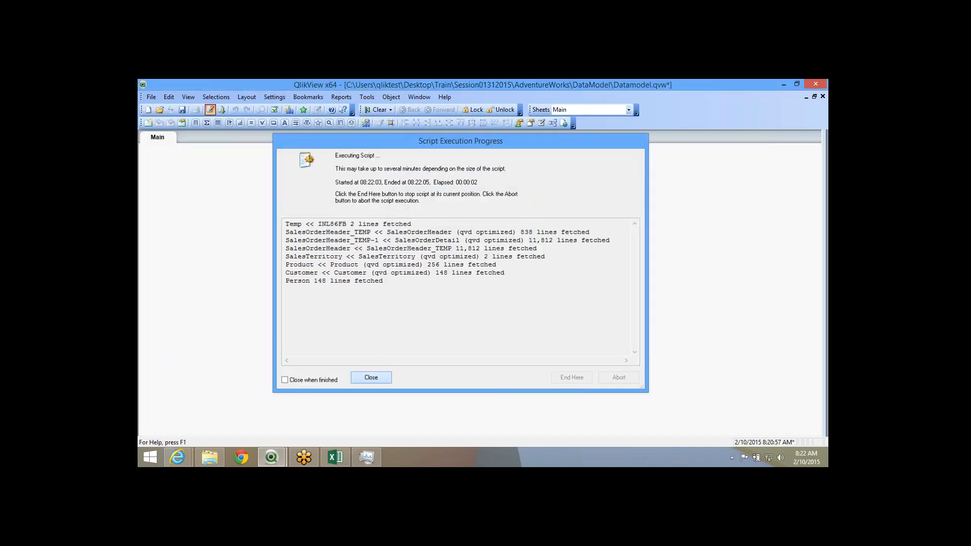
{"action": "left_click", "coordinate": [371, 377]}
{"action": "left_click", "coordinate": [497, 384]}
Examine the SalesOrderID link between SalesOrderHeader and SalesOrderHeader_TEMP in the table viewer, moving the SalesOrderHeader table down.
{"action": "left_click", "coordinate": [553, 123]}
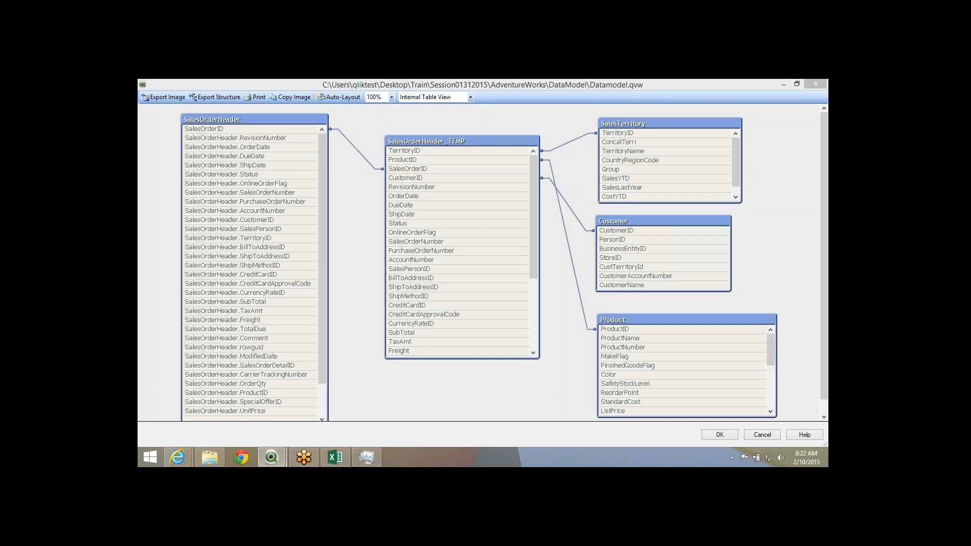
{"action": "left_click", "coordinate": [409, 169]}
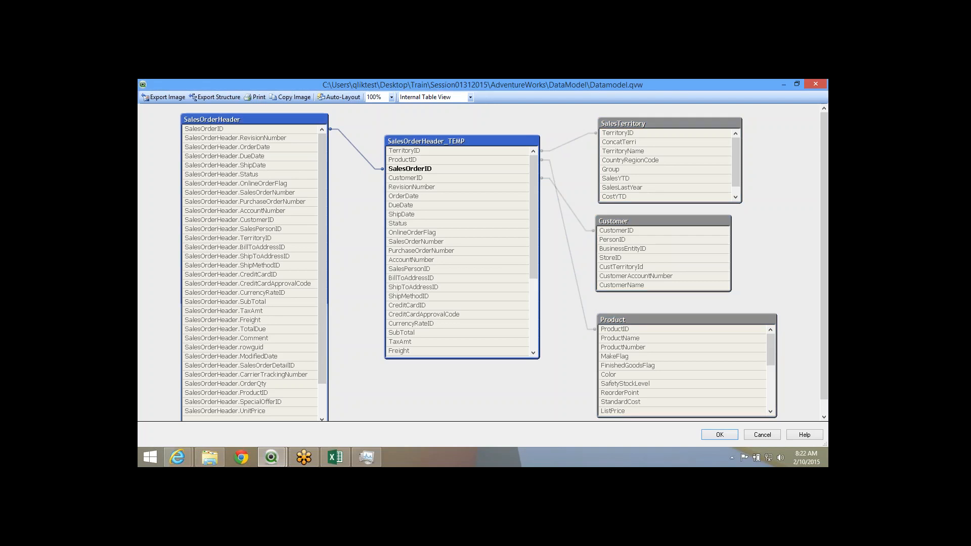
{"action": "left_click_drag", "start_coordinate": [253, 120], "coordinate": [257, 157]}
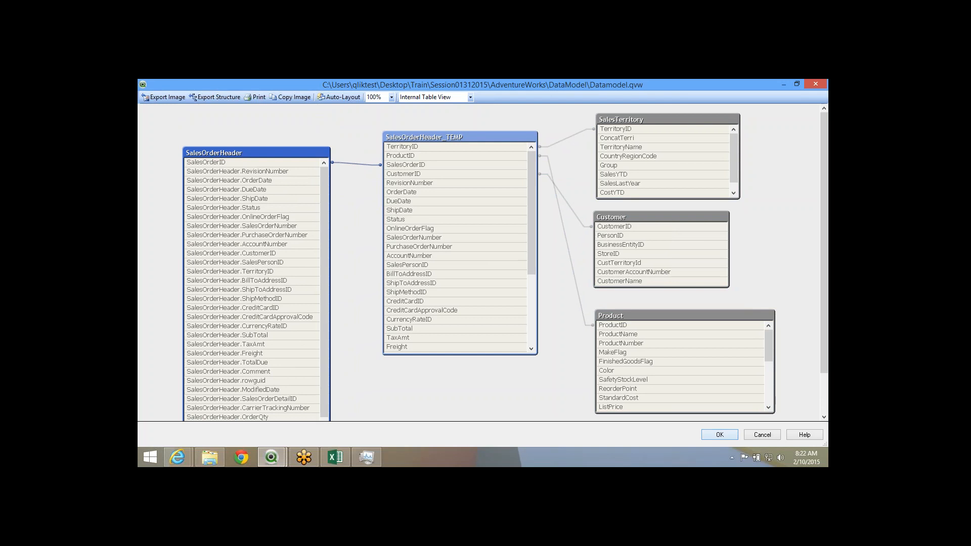
{"action": "key", "text": "Escape"}
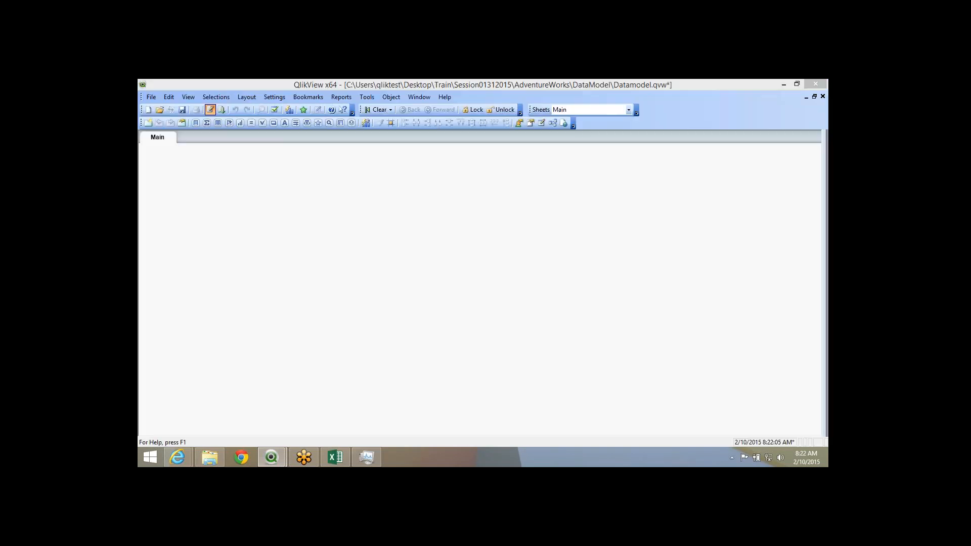
Review the Sales script from the Temp inline load down to the Qualify and UNQUALIFY block around SalesOrderHeader, and close the script editor.
{"action": "key", "text": "ctrl+e"}
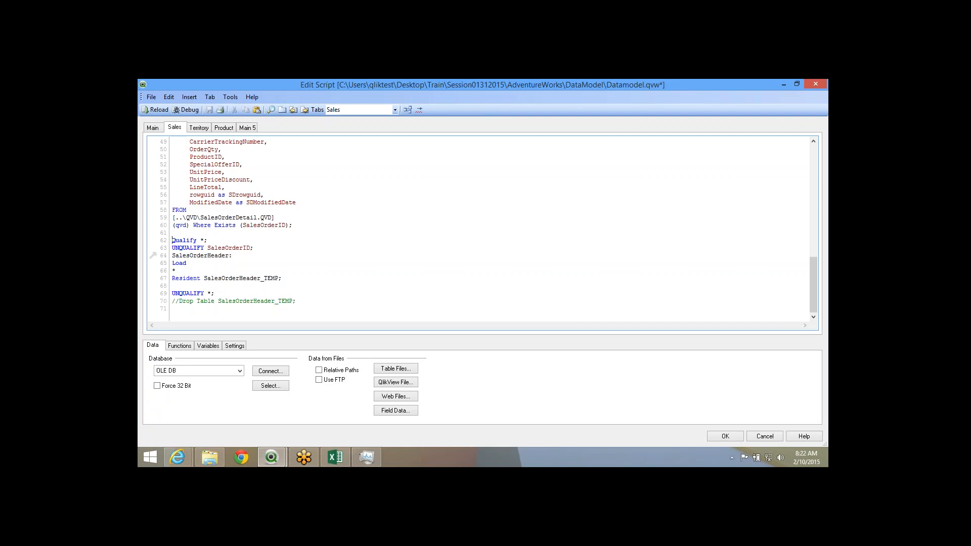
{"action": "left_click_drag", "start_coordinate": [172, 240], "coordinate": [215, 294]}
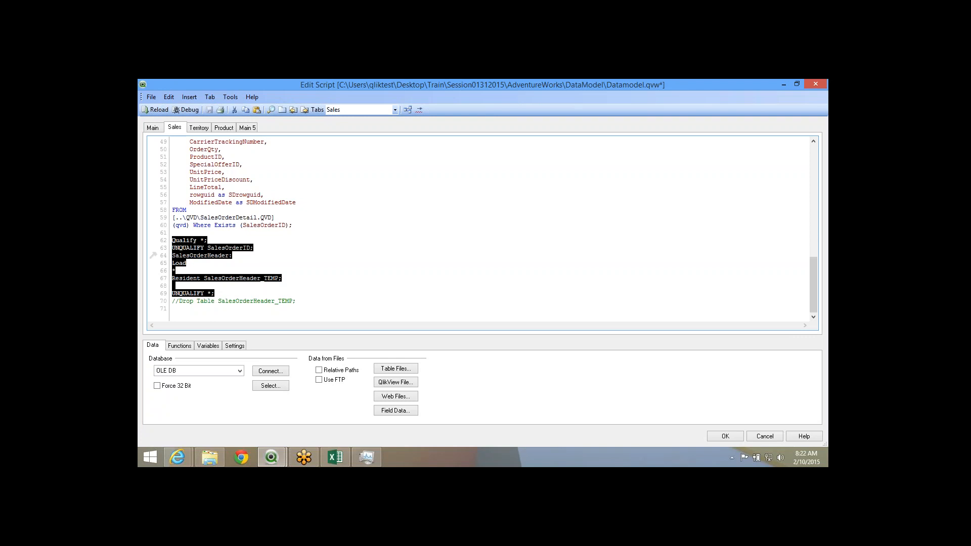
{"action": "scroll", "coordinate": [480, 227], "scroll_direction": "up", "scroll_amount": 16}
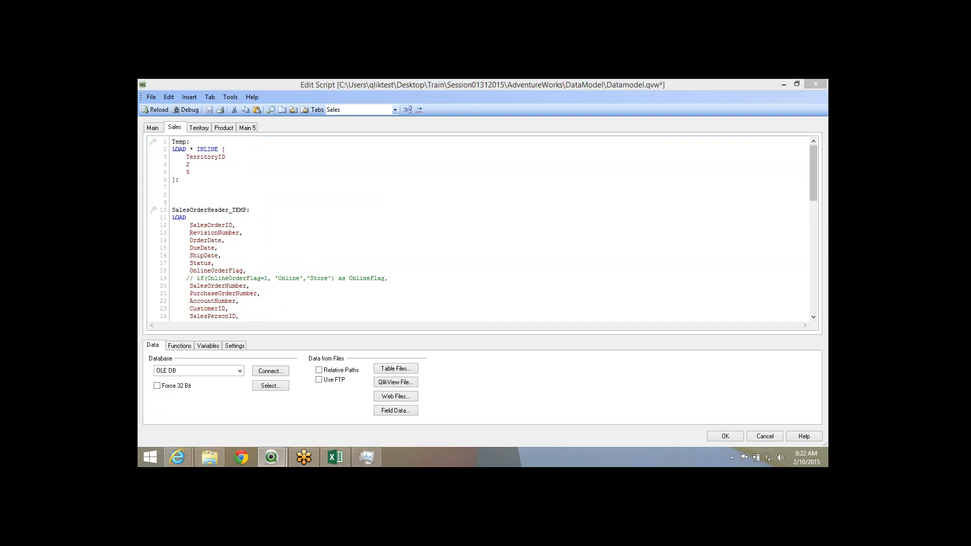
{"action": "left_click", "coordinate": [250, 266]}
{"action": "scroll", "coordinate": [480, 227], "scroll_direction": "down", "scroll_amount": 16}
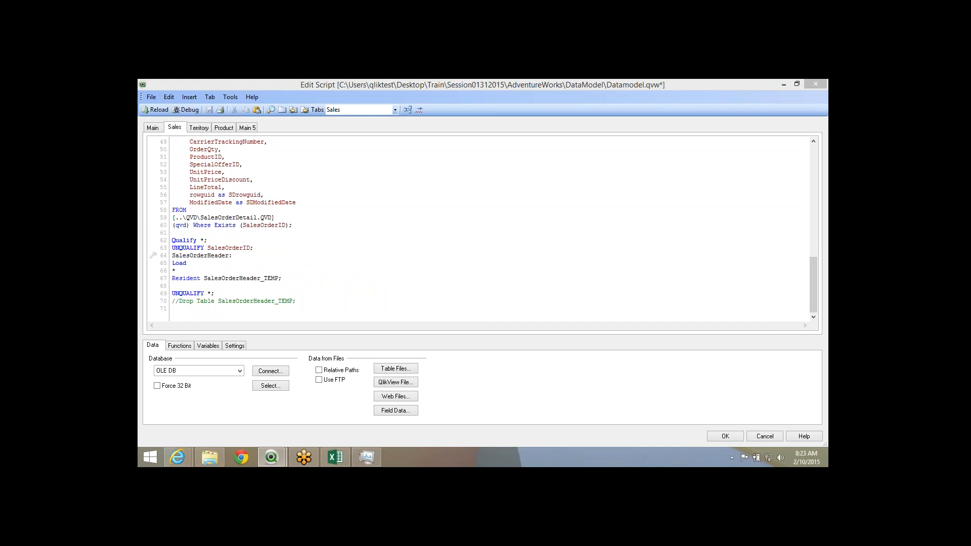
{"action": "scroll", "coordinate": [250, 238], "scroll_direction": "up", "scroll_amount": 11}
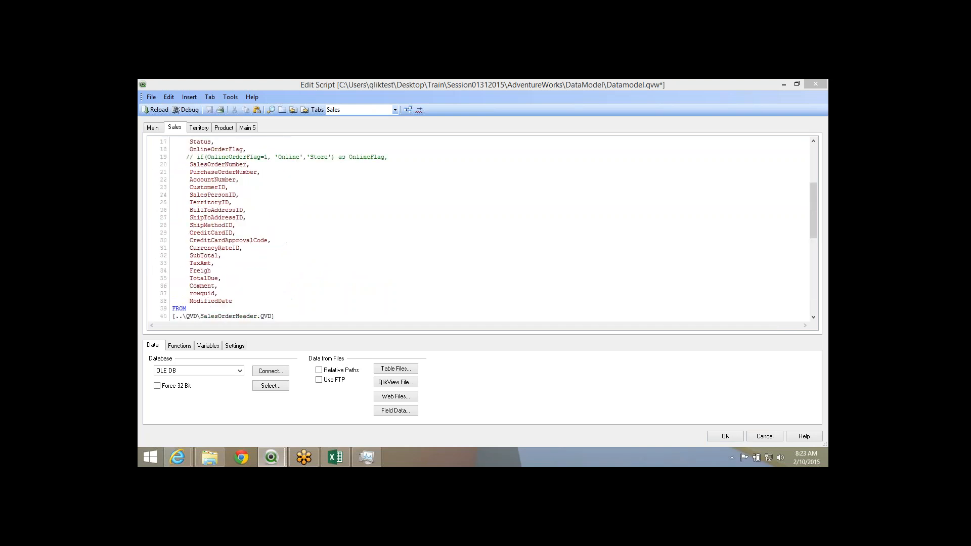
{"action": "scroll", "coordinate": [251, 239], "scroll_direction": "down", "scroll_amount": 11}
{"action": "left_click", "coordinate": [251, 238]}
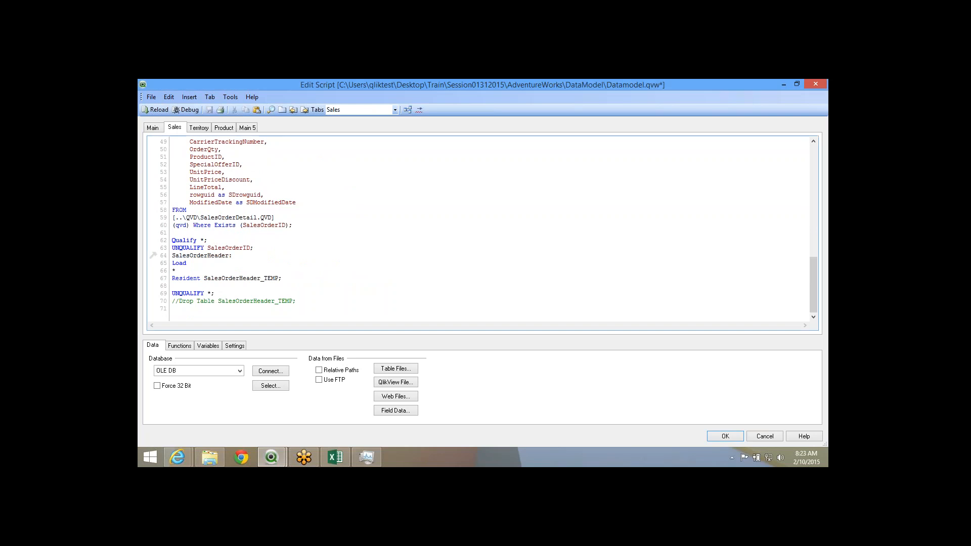
{"action": "scroll", "coordinate": [251, 238], "scroll_direction": "up", "scroll_amount": 16}
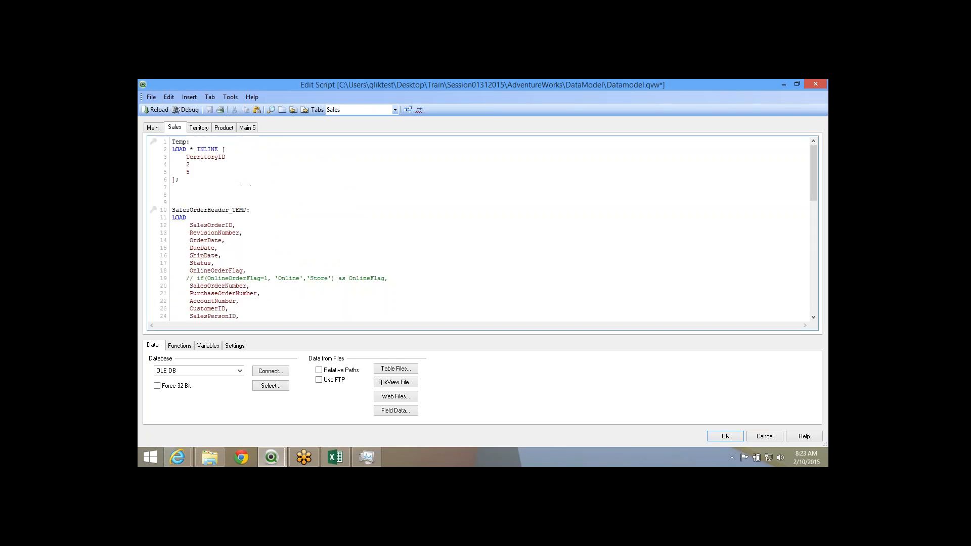
{"action": "scroll", "coordinate": [250, 238], "scroll_direction": "down", "scroll_amount": 15}
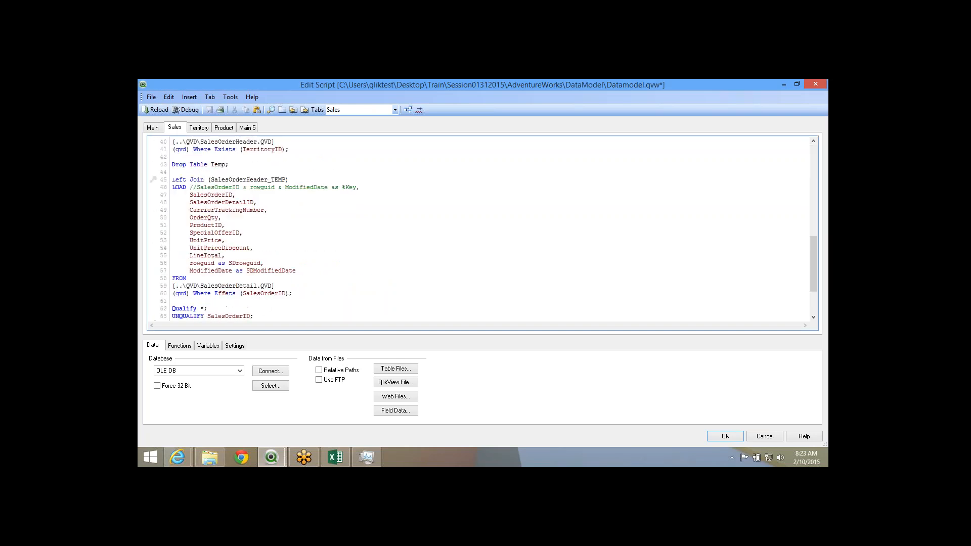
{"action": "left_click_drag", "start_coordinate": [172, 263], "coordinate": [296, 301]}
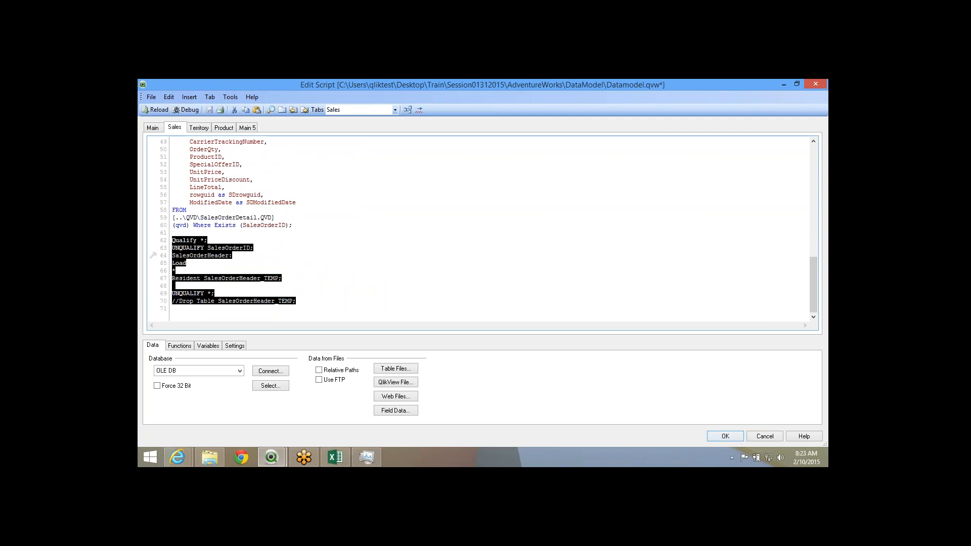
{"action": "left_click", "coordinate": [726, 437]}
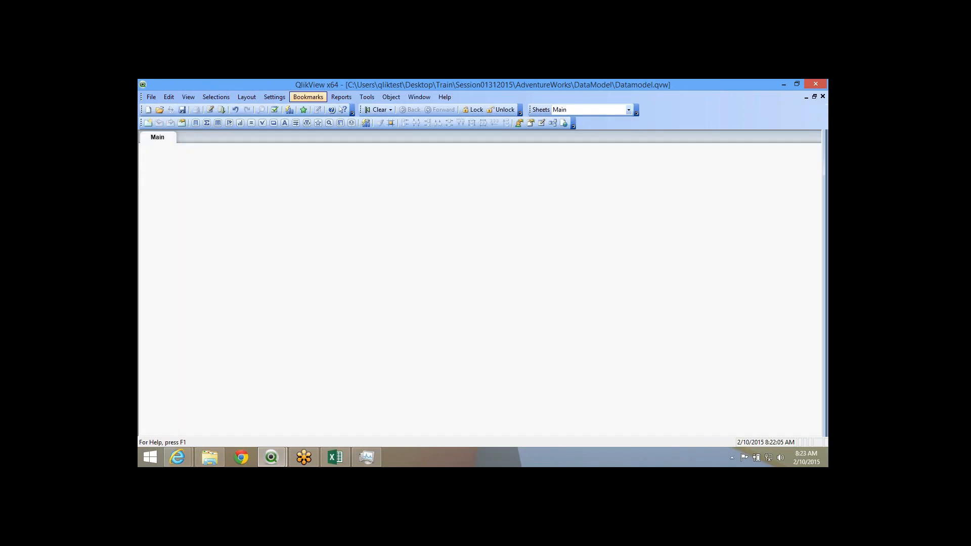
Check the Save settings in the user preferences and return to the Sales script.
{"action": "left_click", "coordinate": [275, 97]}
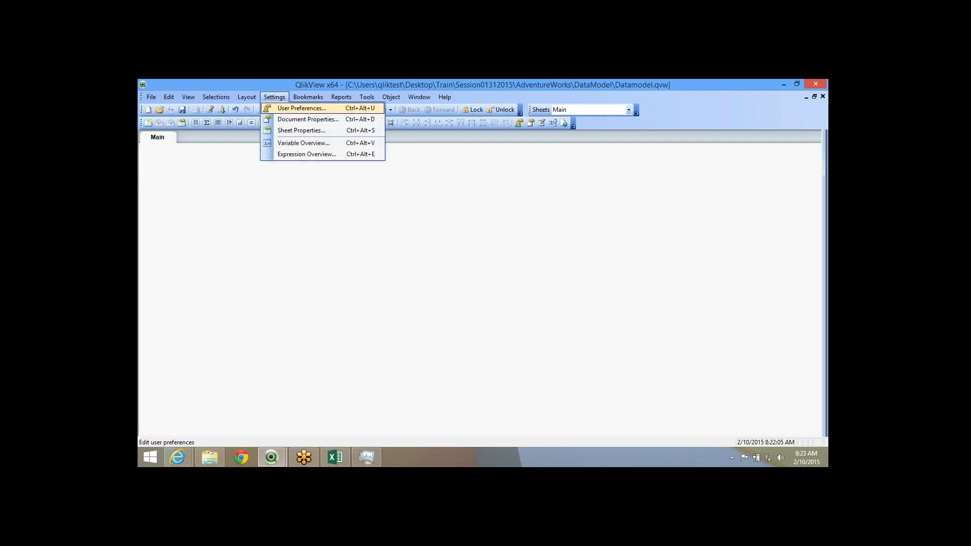
{"action": "key", "text": "Return"}
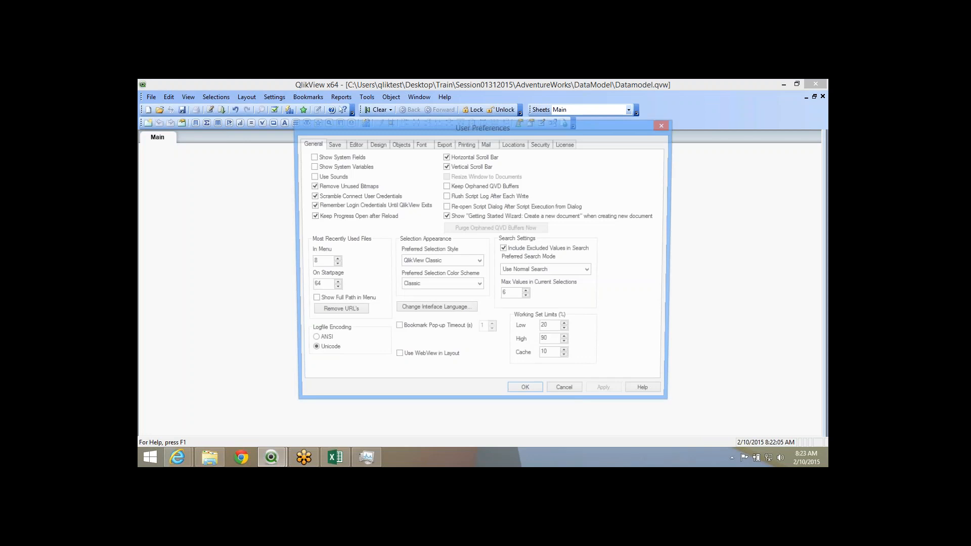
{"action": "left_click", "coordinate": [332, 143]}
{"action": "left_click", "coordinate": [526, 394]}
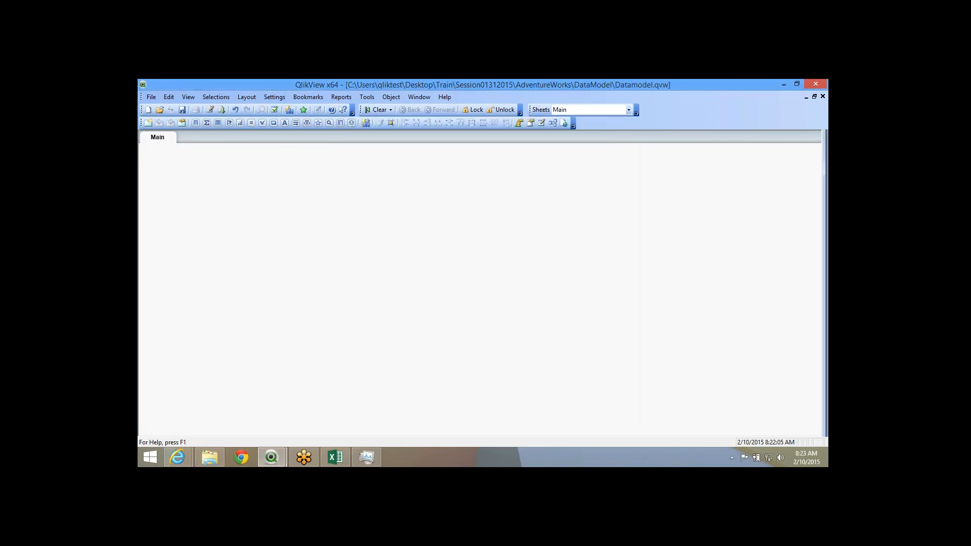
{"action": "left_click", "coordinate": [209, 110]}
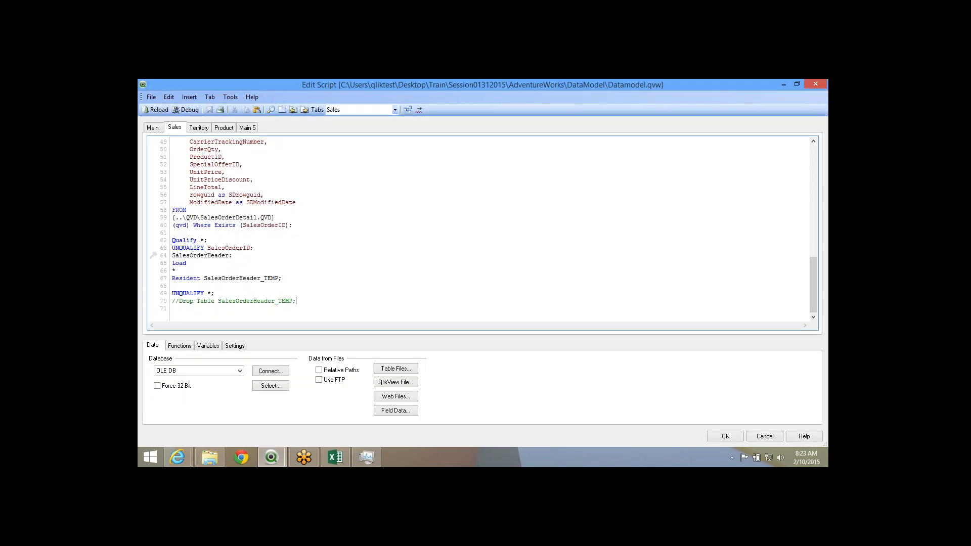
Delete the qualified SalesOrderHeader resident load block and the commented Drop Table line at the end of the Sales script.
{"action": "key", "text": "shift+Up"}
{"action": "key", "text": "shift+Up"}
{"action": "key", "text": "shift+Up"}
{"action": "key", "text": "shift+Up"}
{"action": "key", "text": "shift+Up"}
{"action": "key", "text": "shift+Up"}
{"action": "key", "text": "shift+Up"}
{"action": "key", "text": "shift+Home"}
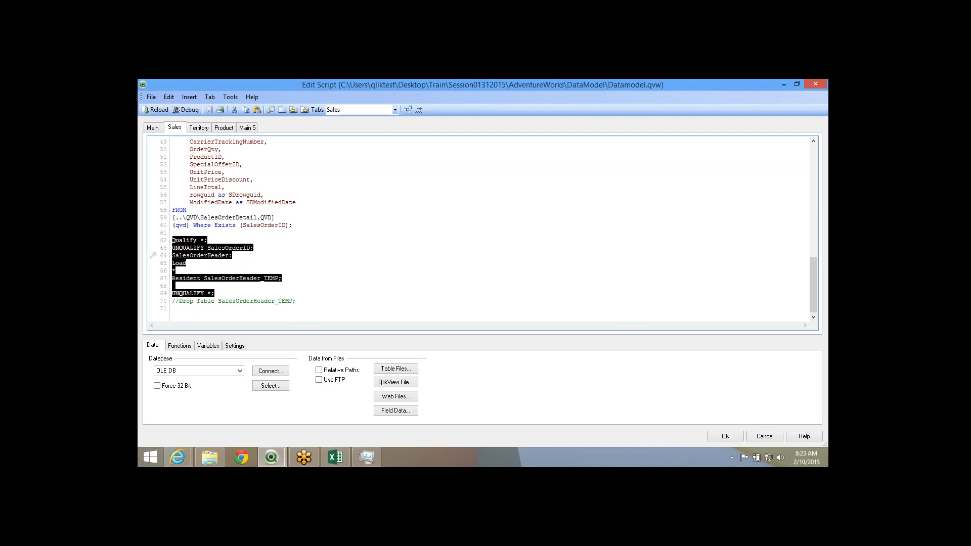
{"action": "key", "text": "Delete"}
{"action": "key", "text": "shift+Down"}
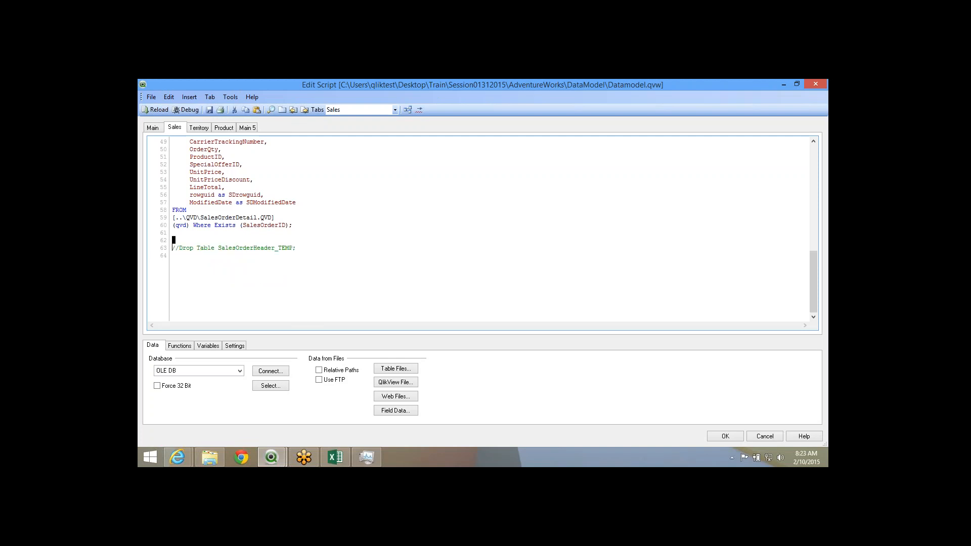
{"action": "key", "text": "shift+Down"}
{"action": "key", "text": "BackSpace"}
{"action": "key", "text": "BackSpace"}
Reduce the line above the order detail LOAD to the plain table label SalesOrderHeader_TEMP ending in a colon.
{"action": "scroll", "coordinate": [481, 227], "scroll_direction": "up", "scroll_amount": 16}
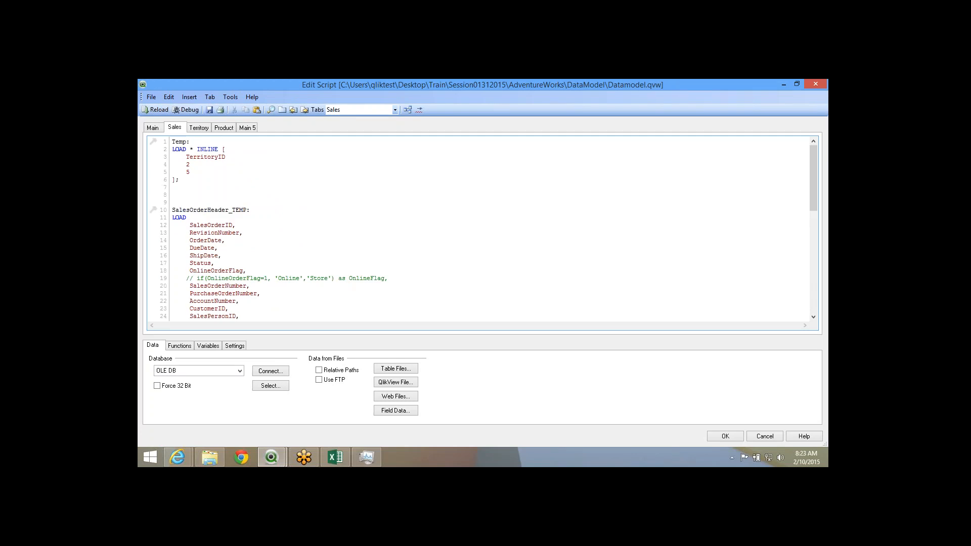
{"action": "scroll", "coordinate": [480, 228], "scroll_direction": "down", "scroll_amount": 11}
{"action": "left_click_drag", "start_coordinate": [172, 218], "coordinate": [211, 218]}
{"action": "key", "text": "Delete"}
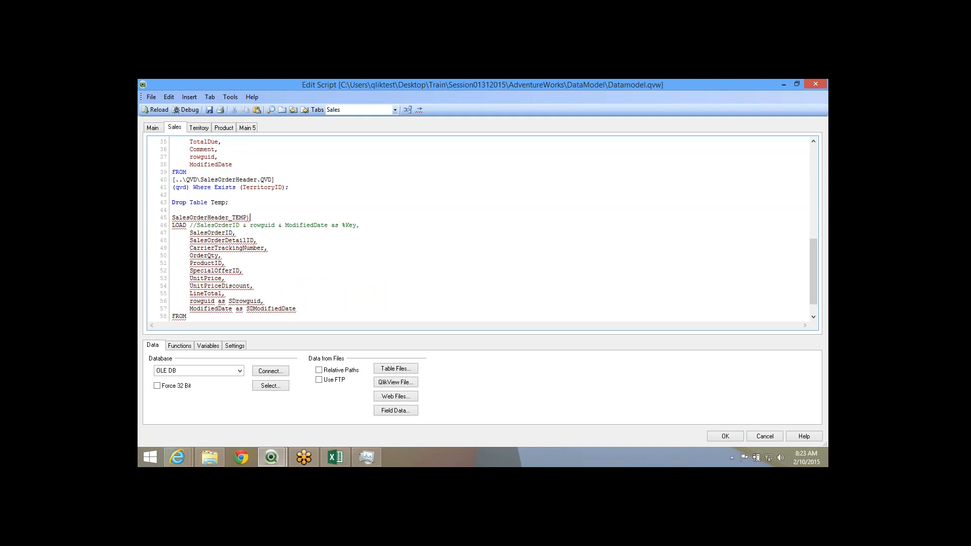
{"action": "key", "text": "End"}
{"action": "key", "text": "BackSpace"}
{"action": "type", "text": ":"}
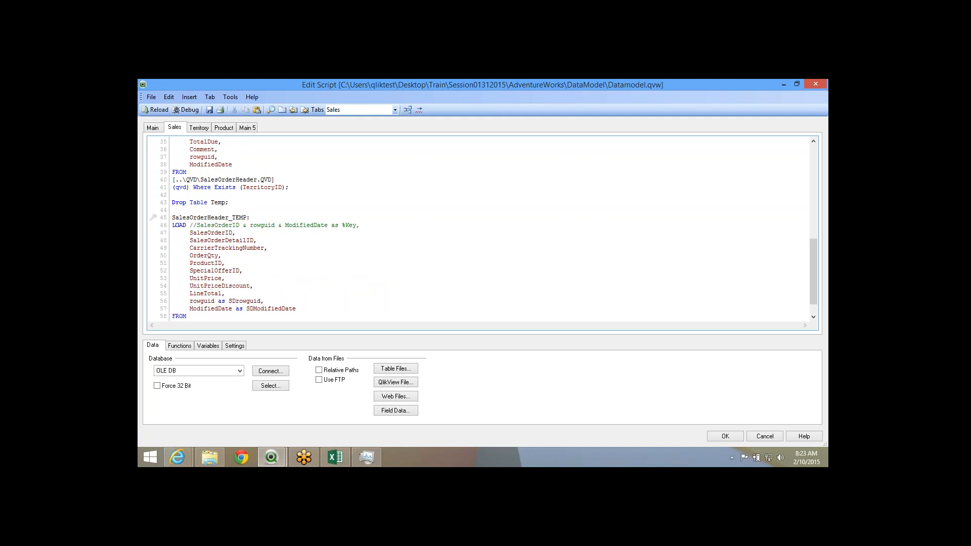
Rename the order detail load's table label to SalesOrderDetail, copying the name from its QVD source path.
{"action": "left_click_drag", "start_coordinate": [229, 218], "coordinate": [247, 218]}
{"action": "key", "text": "Delete"}
{"action": "scroll", "coordinate": [481, 228], "scroll_direction": "up", "scroll_amount": 5}
{"action": "scroll", "coordinate": [481, 227], "scroll_direction": "down", "scroll_amount": 5}
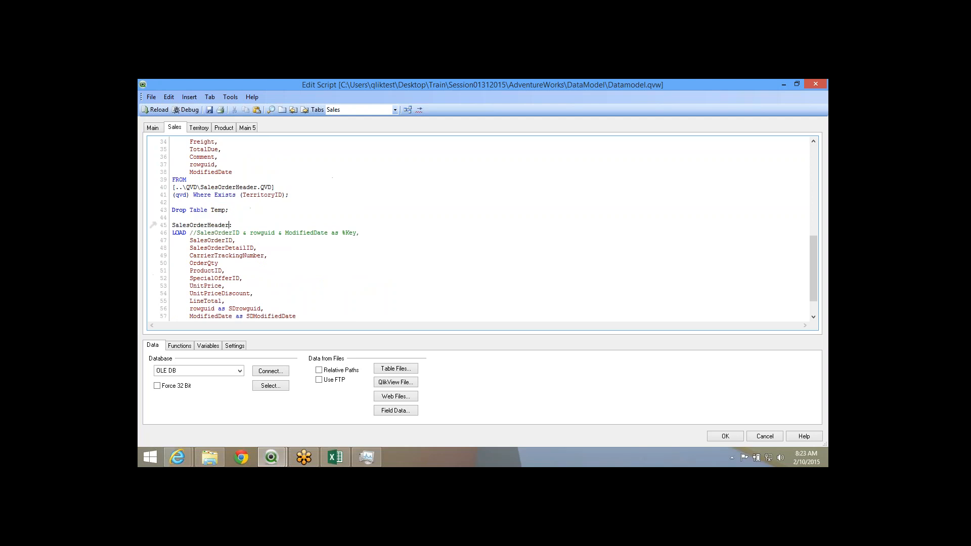
{"action": "scroll", "coordinate": [481, 228], "scroll_direction": "down", "scroll_amount": 2}
{"action": "double_click", "coordinate": [230, 301]}
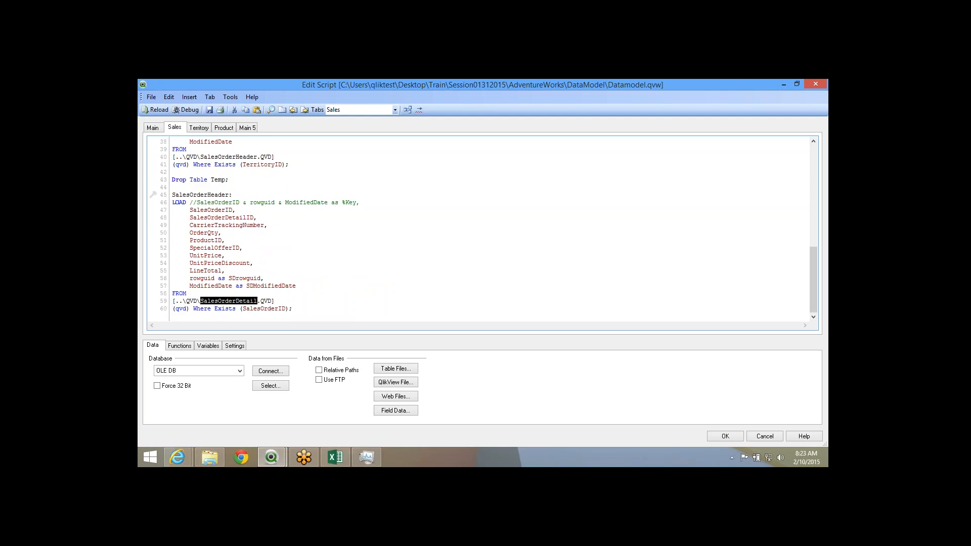
{"action": "key", "text": "ctrl+c"}
{"action": "double_click", "coordinate": [201, 194]}
{"action": "key", "text": "ctrl+v"}
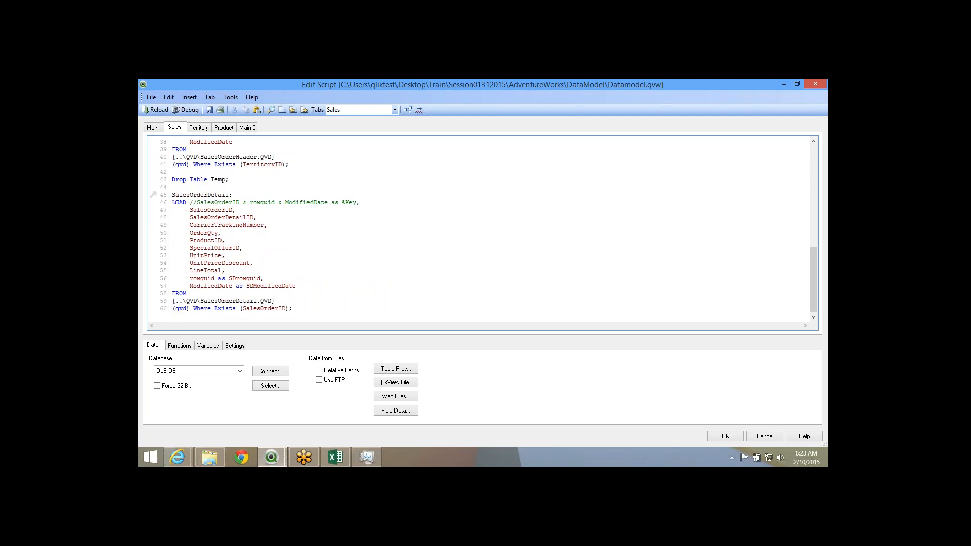
Reload the script, continue past the script error, and dismiss the execution progress and sheet properties without adding fields.
{"action": "scroll", "coordinate": [481, 228], "scroll_direction": "up", "scroll_amount": 15}
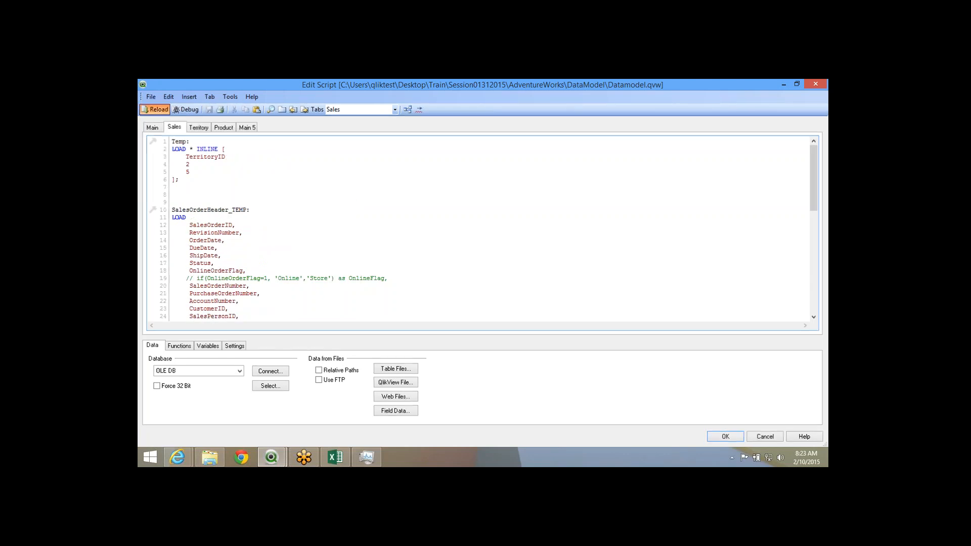
{"action": "left_click", "coordinate": [155, 109]}
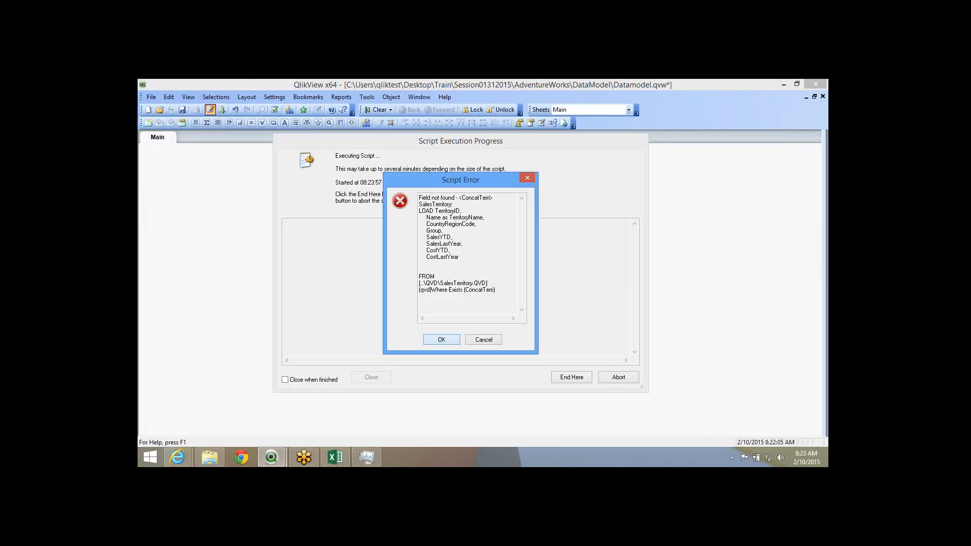
{"action": "key", "text": "Return"}
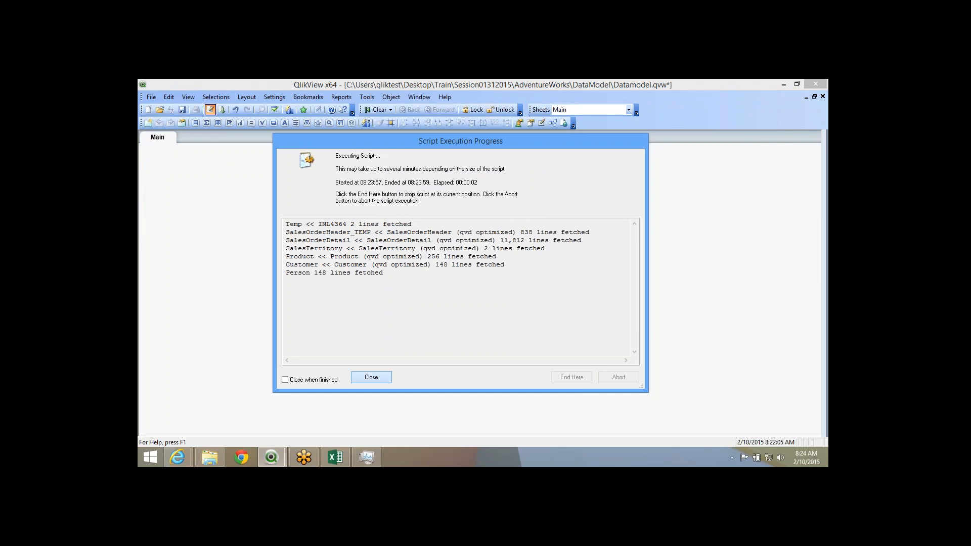
{"action": "left_click", "coordinate": [371, 377]}
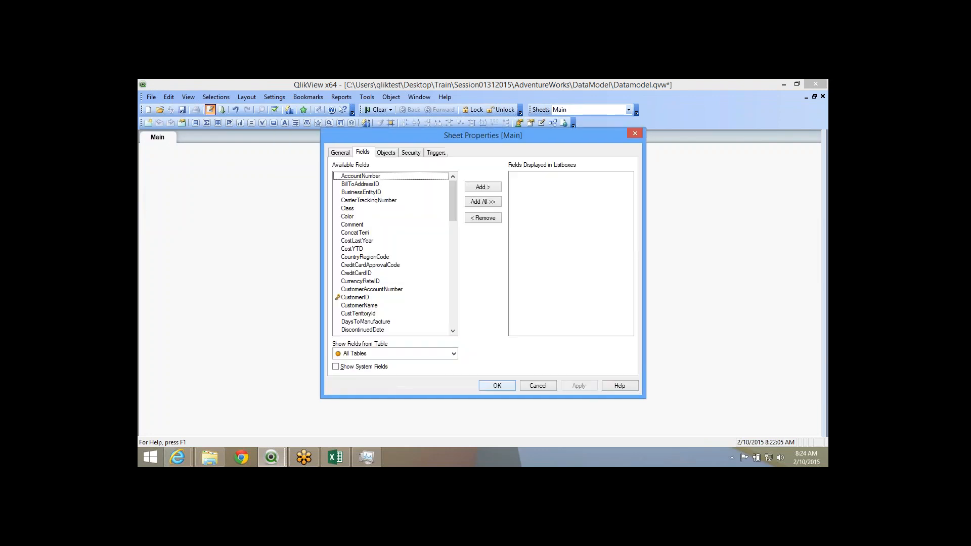
{"action": "left_click", "coordinate": [497, 386]}
Open the table viewer and enlarge the SalesOrderHeader_TEMP and SalesOrderDetail tables to show their full field names.
{"action": "left_click", "coordinate": [553, 123]}
{"action": "left_click", "coordinate": [338, 97]}
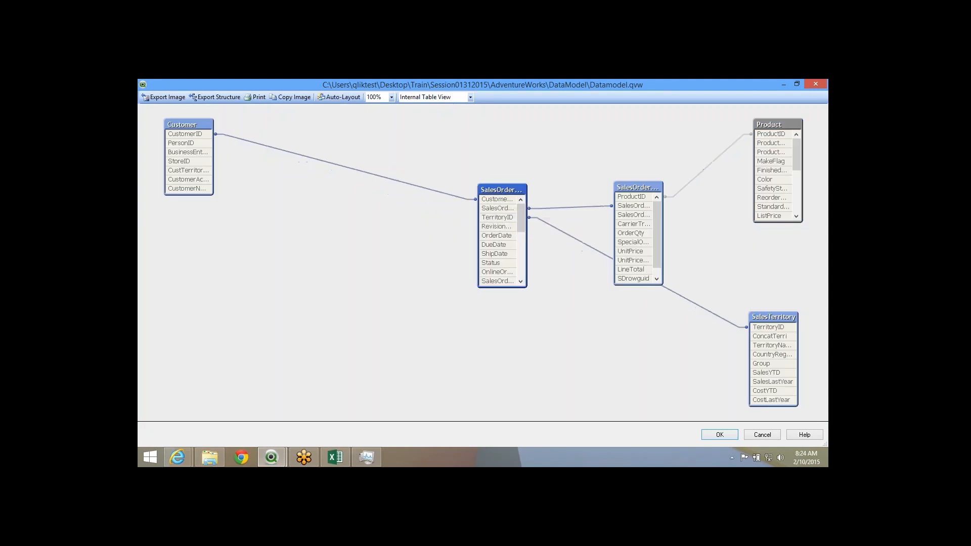
{"action": "left_click_drag", "start_coordinate": [478, 236], "coordinate": [376, 235]}
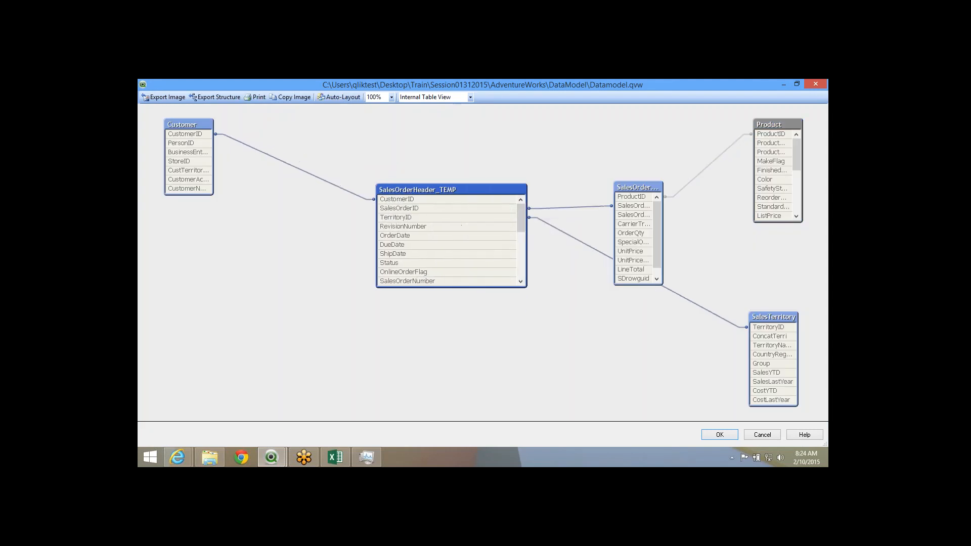
{"action": "left_click_drag", "start_coordinate": [452, 287], "coordinate": [452, 360]}
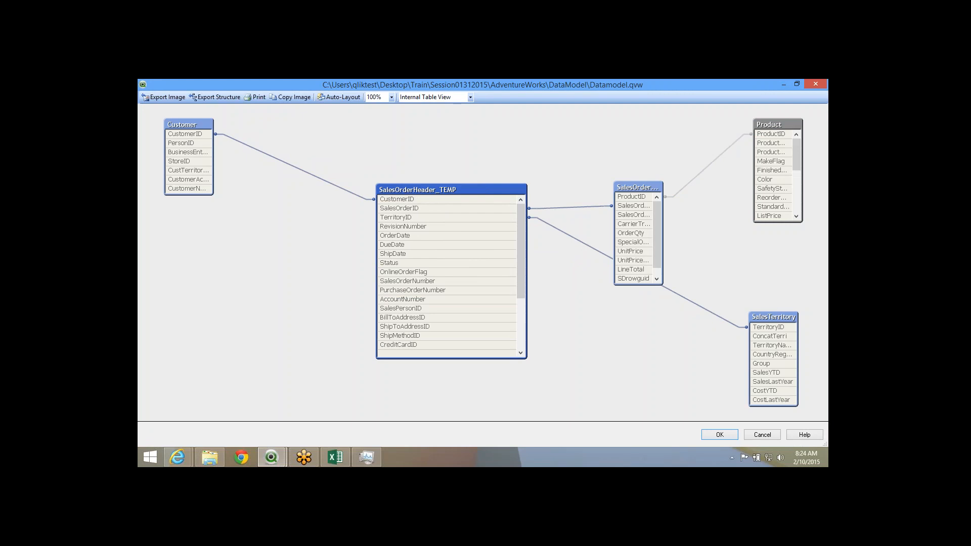
{"action": "left_click_drag", "start_coordinate": [638, 188], "coordinate": [621, 125]}
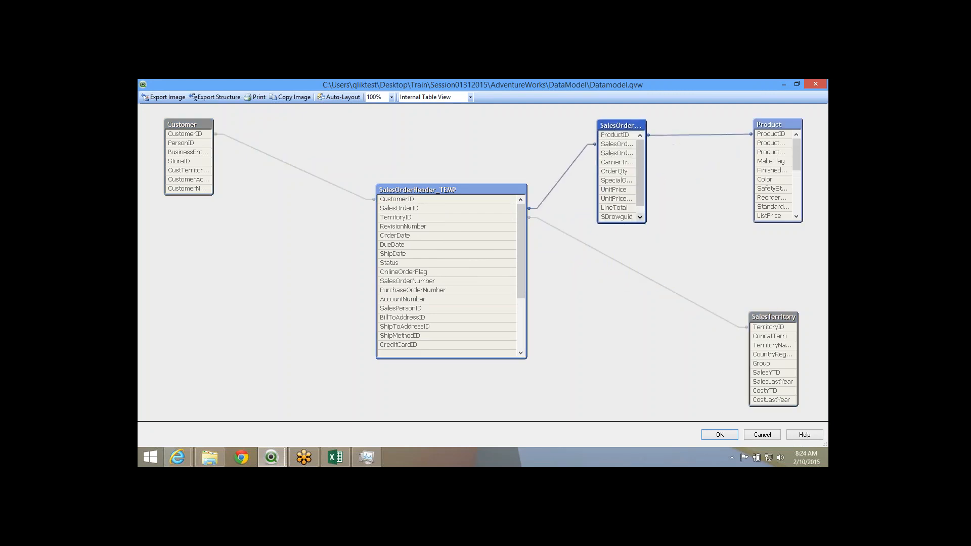
{"action": "left_click_drag", "start_coordinate": [647, 222], "coordinate": [698, 233]}
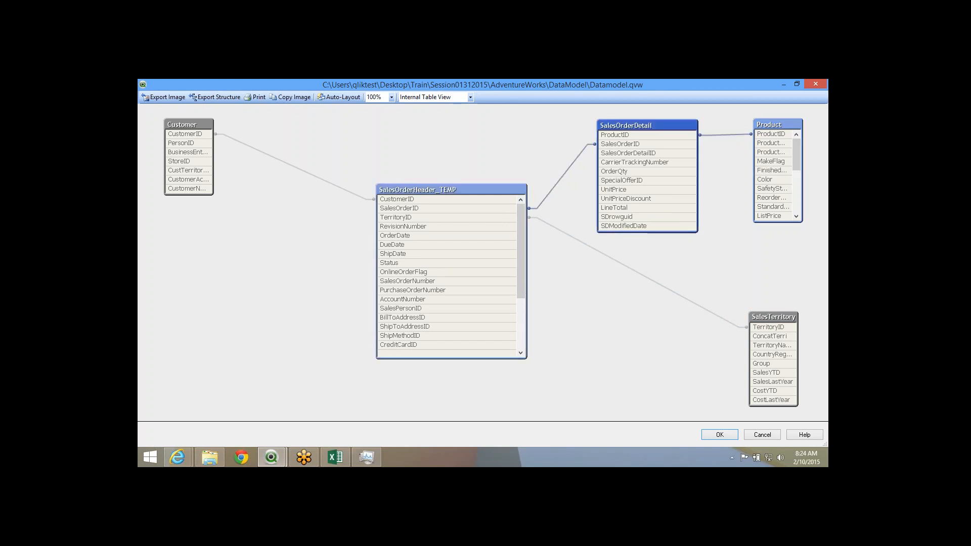
Arrange SalesOrderHeader_TEMP and SalesOrderDetail side by side between the Customer and Product tables, and leave the table viewer.
{"action": "left_click_drag", "start_coordinate": [648, 126], "coordinate": [612, 204]}
{"action": "left_click_drag", "start_coordinate": [445, 190], "coordinate": [338, 177]}
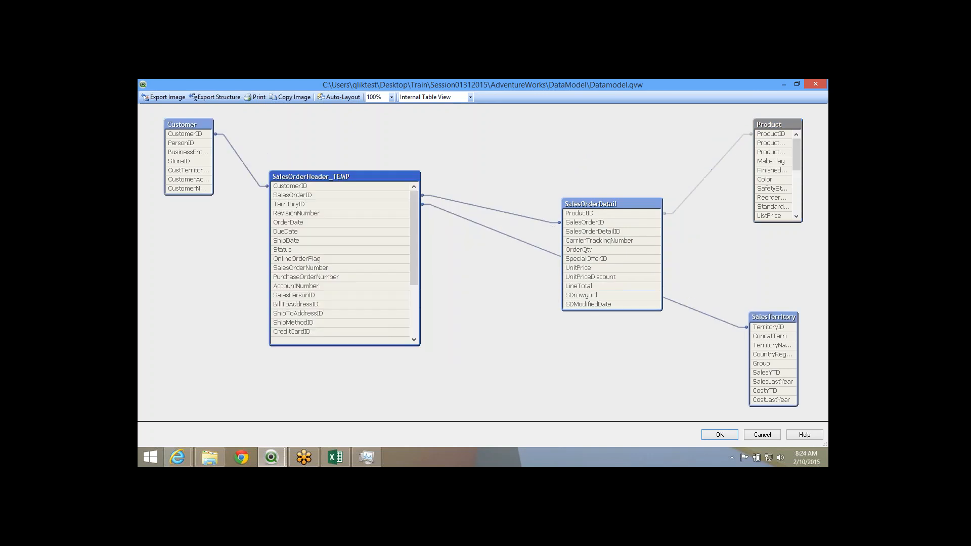
{"action": "left_click", "coordinate": [612, 204]}
{"action": "left_click_drag", "start_coordinate": [612, 204], "coordinate": [523, 180]}
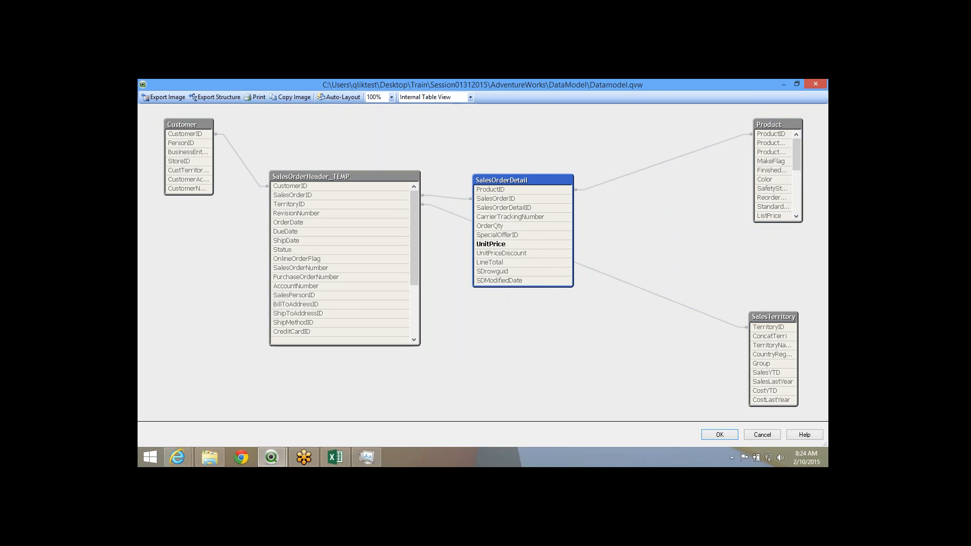
{"action": "mouse_move", "coordinate": [415, 243]}
{"action": "left_mouse_down"}
{"action": "mouse_move", "coordinate": [414, 294]}
{"action": "mouse_move", "coordinate": [414, 243]}
{"action": "left_mouse_up"}
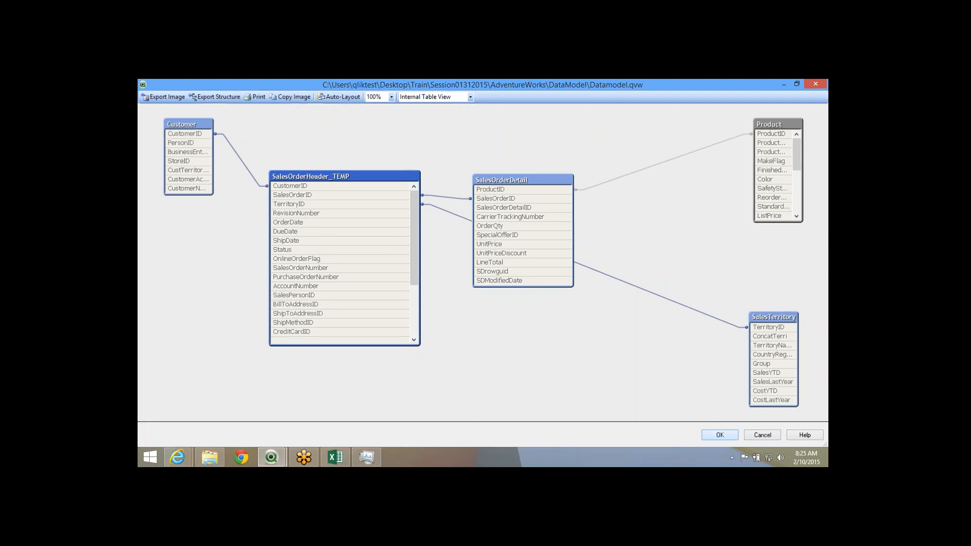
{"action": "key", "text": "Escape"}
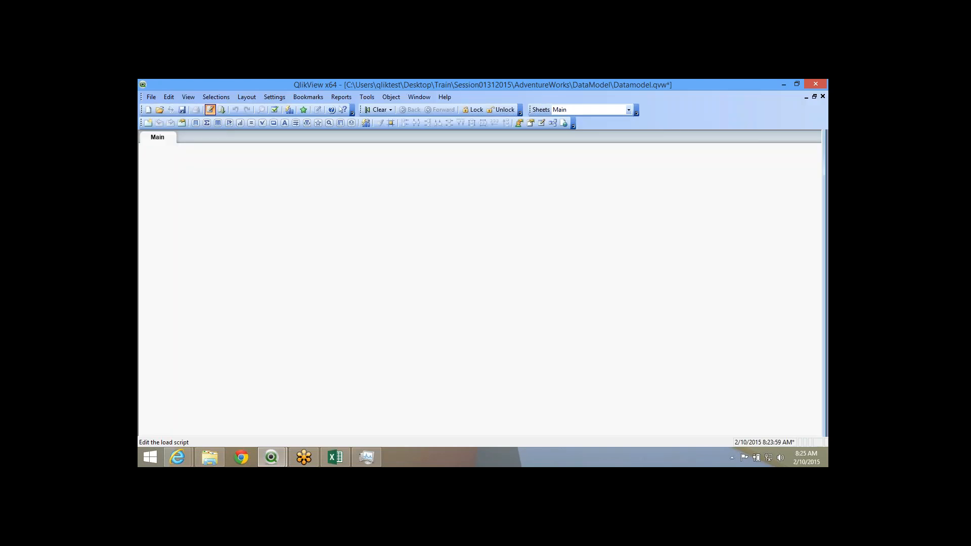
Reopen the load script and remove the _TEMP suffix from the SalesOrderHeader_TEMP table label on the Sales tab.
{"action": "left_click", "coordinate": [210, 110]}
{"action": "scroll", "coordinate": [481, 228], "scroll_direction": "down", "scroll_amount": 8}
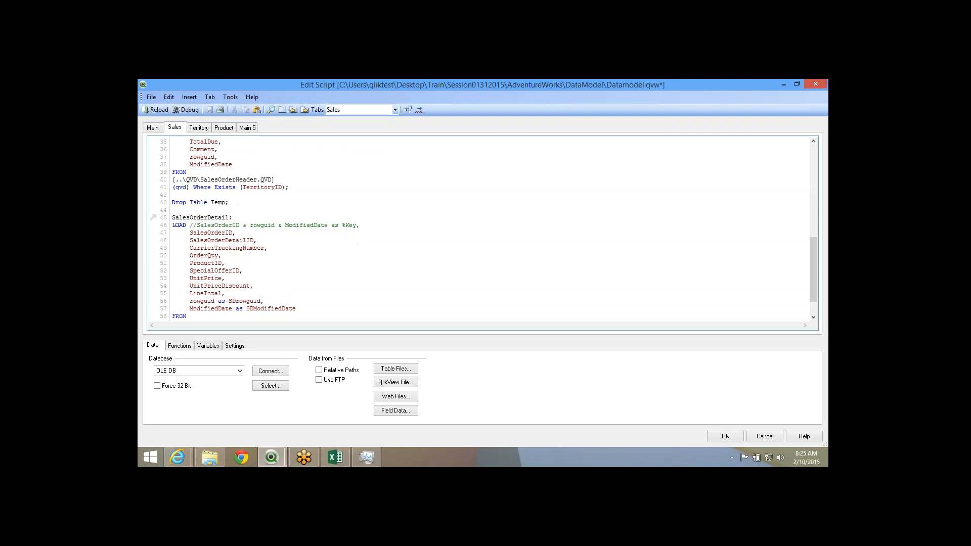
{"action": "scroll", "coordinate": [233, 208], "scroll_direction": "up", "scroll_amount": 11}
{"action": "key", "text": "BackSpace"}
{"action": "key", "text": "BackSpace"}
{"action": "key", "text": "BackSpace"}
{"action": "key", "text": "BackSpace"}
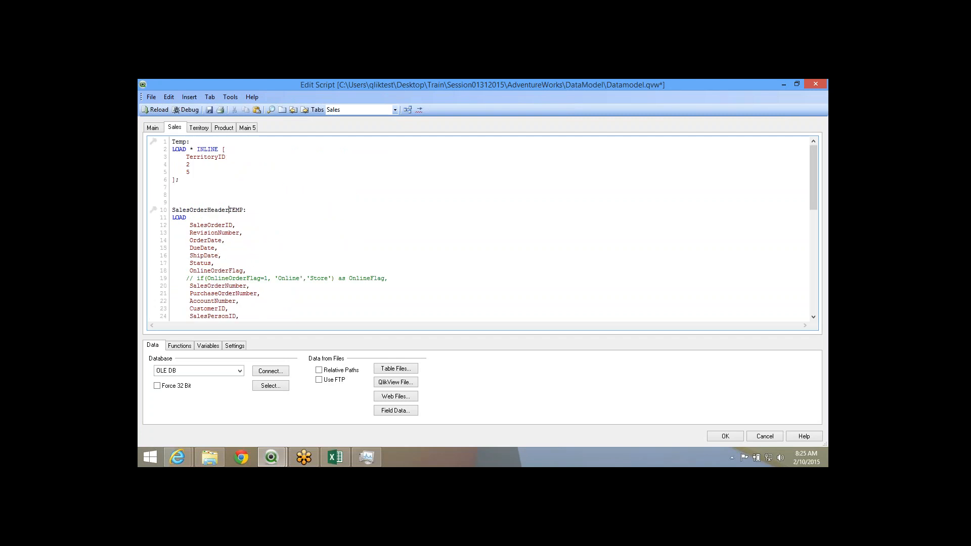
{"action": "key", "text": "Delete"}
Add four blank lines above the SalesOrderHeader load and open the Inline Data Wizard for a new inline load there.
{"action": "key", "text": "Return"}
{"action": "key", "text": "Return"}
{"action": "key", "text": "Return"}
{"action": "key", "text": "Return"}
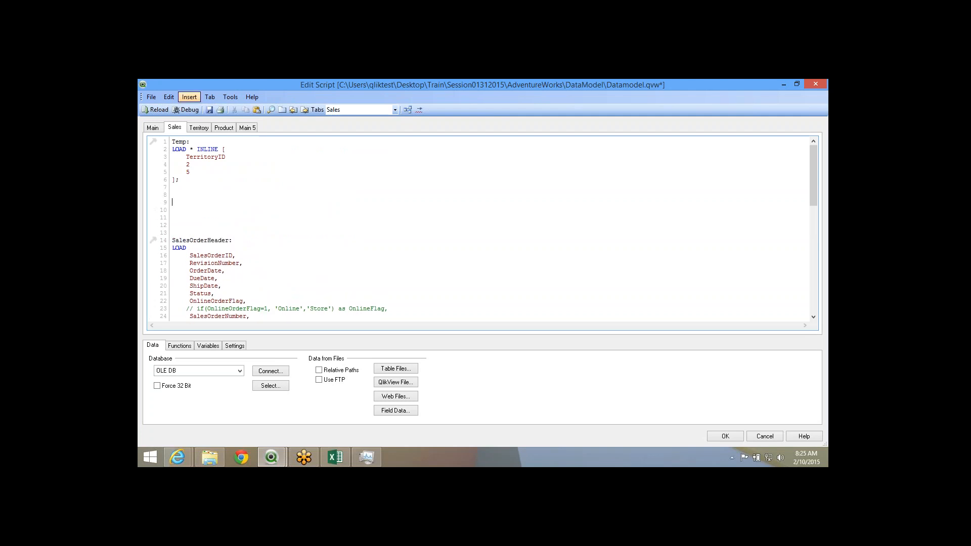
{"action": "left_click", "coordinate": [190, 97]}
{"action": "mouse_move", "coordinate": [223, 175]}
{"action": "left_click", "coordinate": [301, 188]}
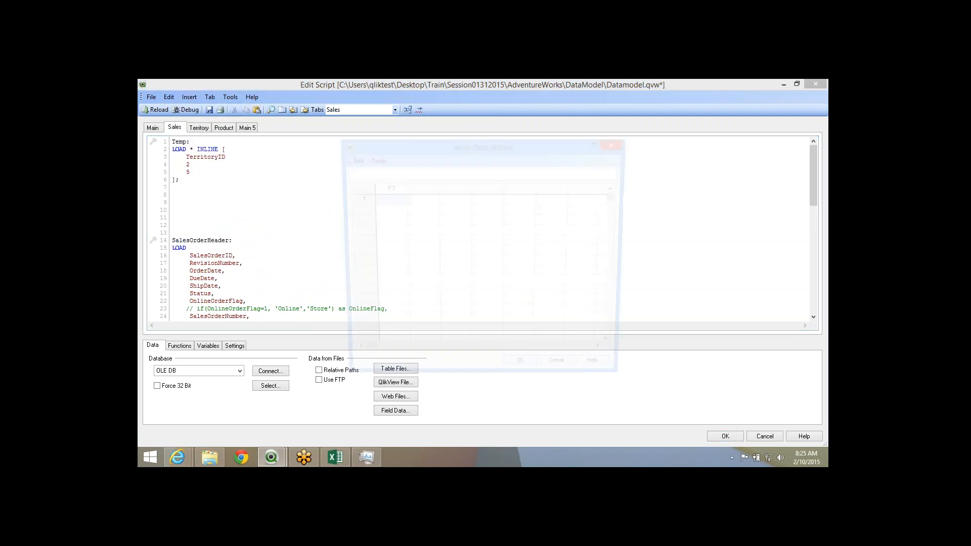
Fill the first inline column with the header TerritoryId and the values 1 through 10.
{"action": "type", "text": "Territory"}
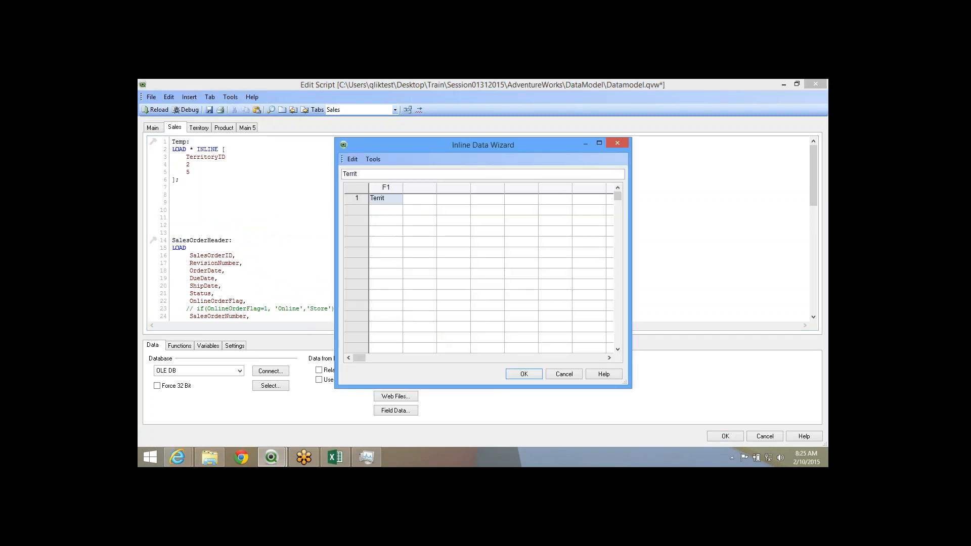
{"action": "key", "text": "Return"}
{"action": "left_click", "coordinate": [386, 199]}
{"action": "key", "text": "End"}
{"action": "type", "text": "Id"}
{"action": "key", "text": "Return"}
{"action": "type", "text": "1"}
{"action": "key", "text": "Return"}
{"action": "type", "text": "2"}
{"action": "key", "text": "Return"}
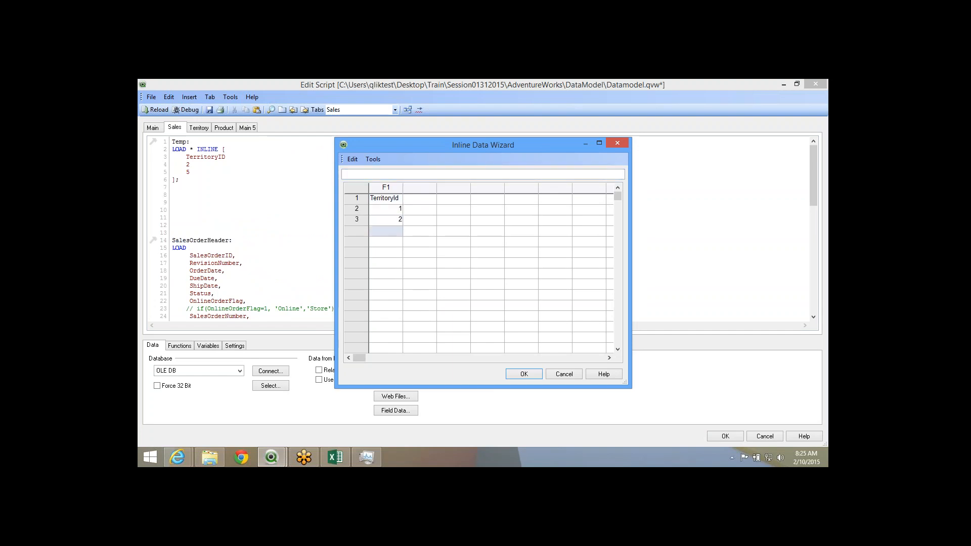
{"action": "type", "text": "3 4 5 6 7 8 9"}
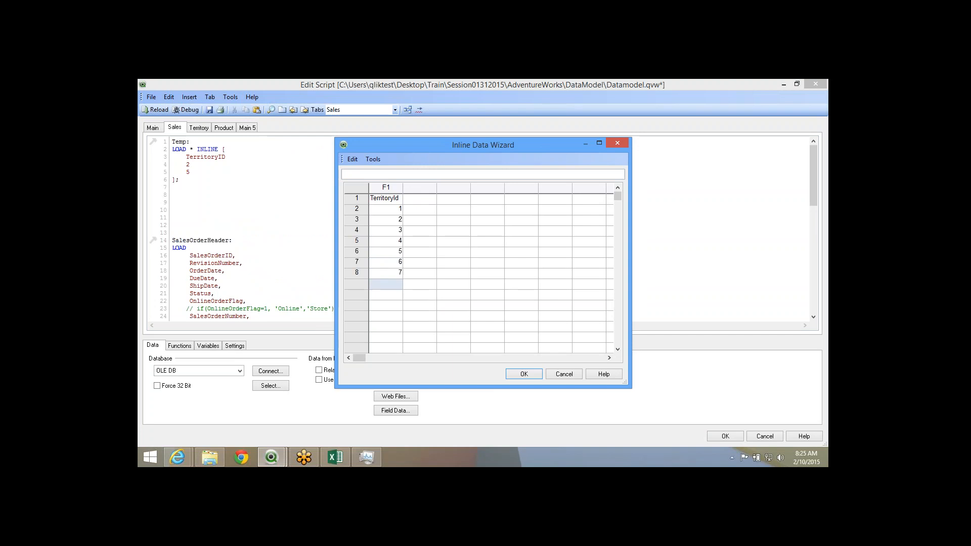
{"action": "key", "text": "Return"}
{"action": "type", "text": "10"}
{"action": "key", "text": "Return"}
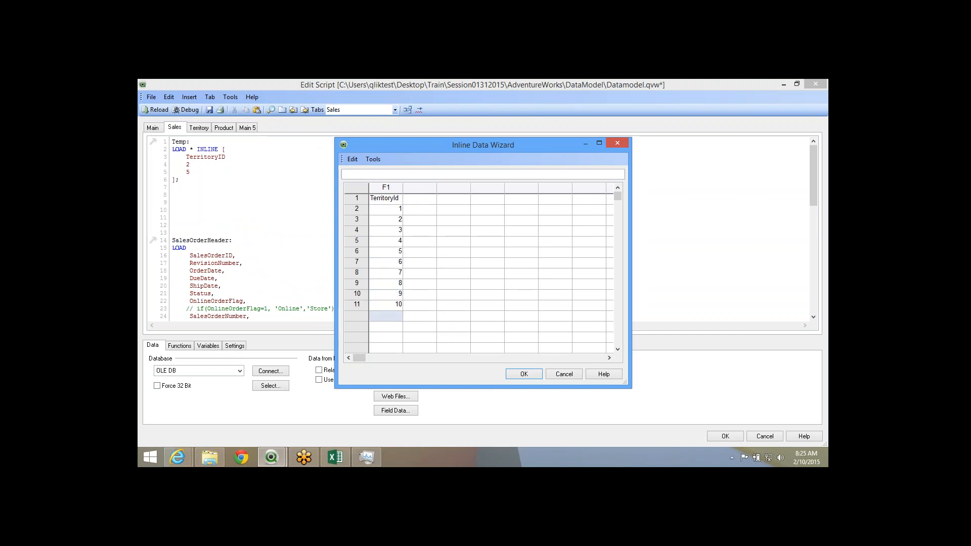
Give the second inline column the header ExtraTasxAmt.
{"action": "left_click", "coordinate": [420, 221]}
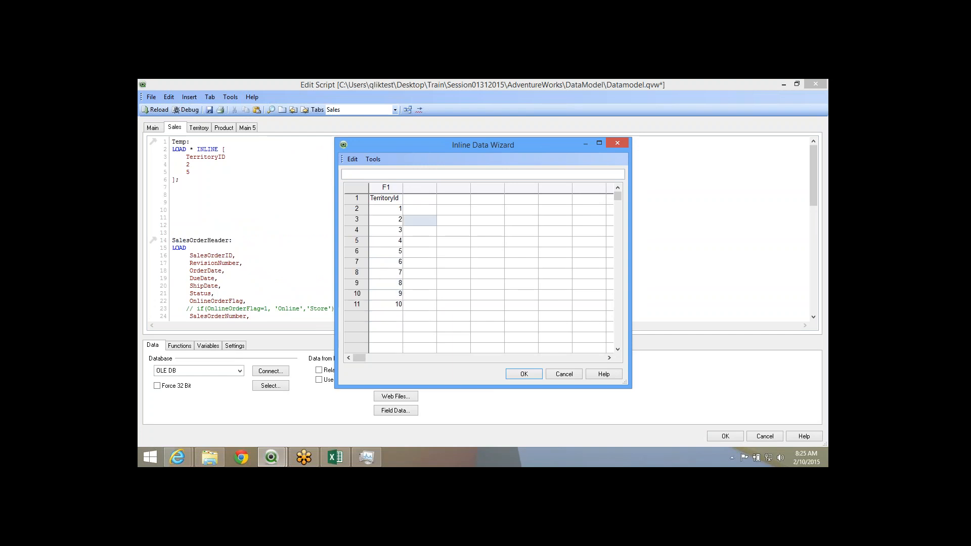
{"action": "left_click", "coordinate": [420, 199]}
{"action": "type", "text": "U"}
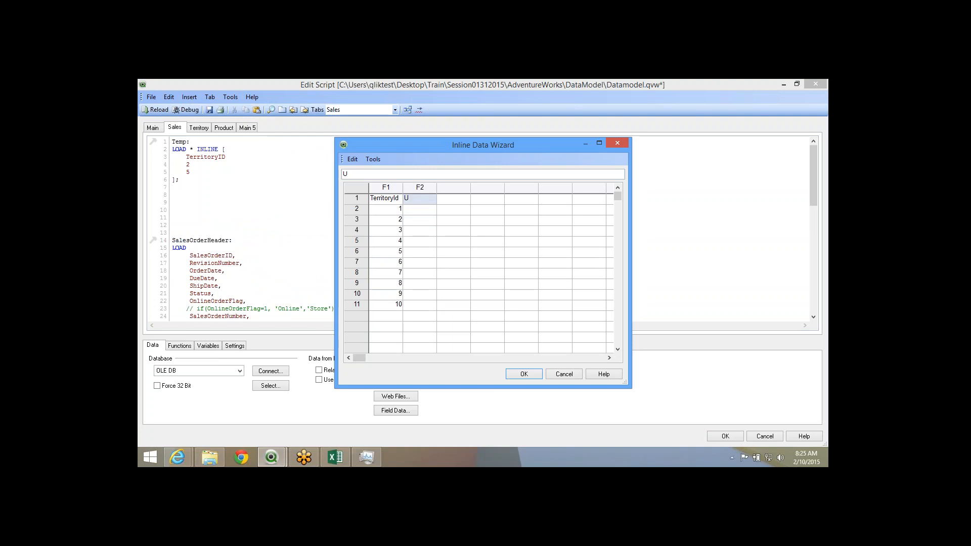
{"action": "type", "text": "pd"}
{"action": "key", "text": "BackSpace"}
{"action": "key", "text": "BackSpace"}
{"action": "key", "text": "BackSpace"}
{"action": "type", "text": "Ex"}
{"action": "type", "text": "Amt"}
{"action": "key", "text": "Return"}
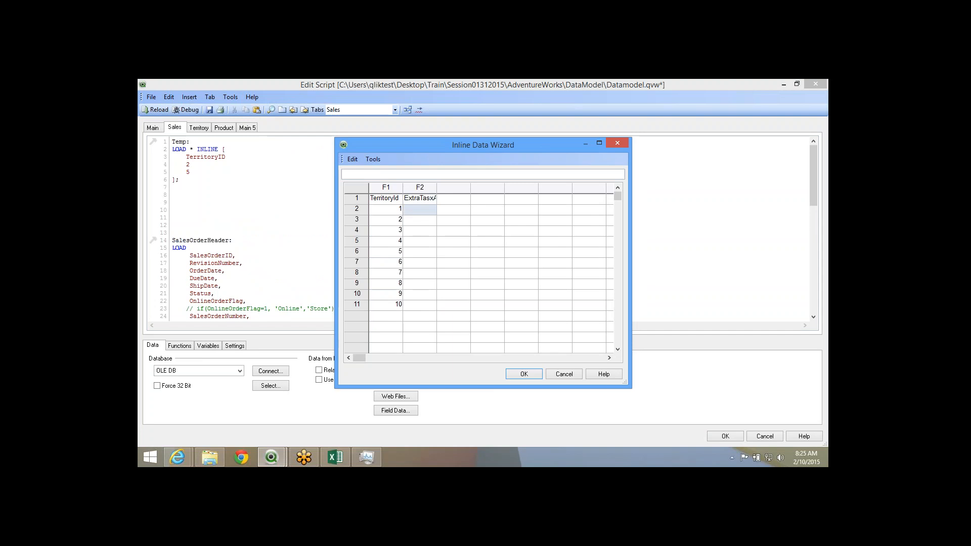
Fill the ExtraTasxAmt column for territories 1 through 10 with 10, 20, 20, 12, 15, 10, 15, 12, 14 and 10.
{"action": "type", "text": "10"}
{"action": "key", "text": "Return"}
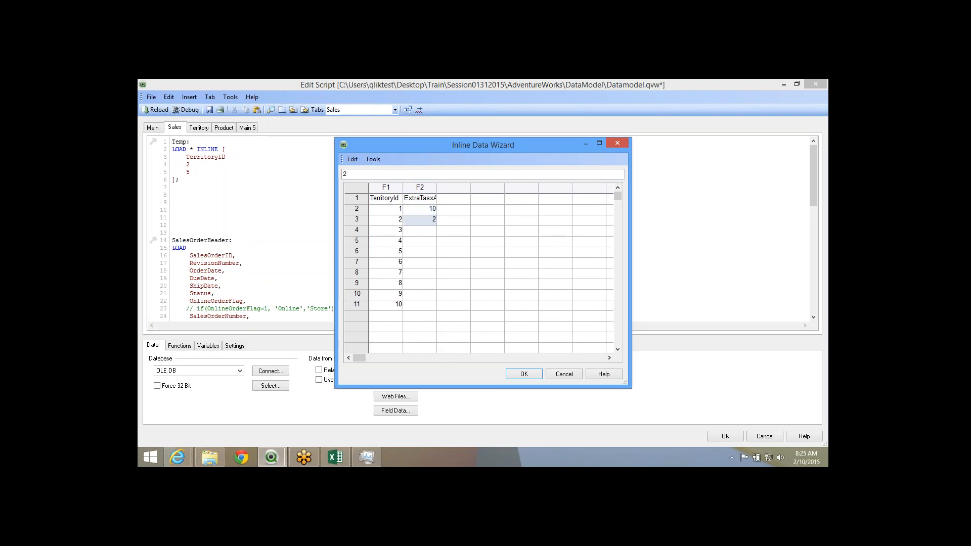
{"action": "type", "text": "20"}
{"action": "key", "text": "Return"}
{"action": "type", "text": "30-"}
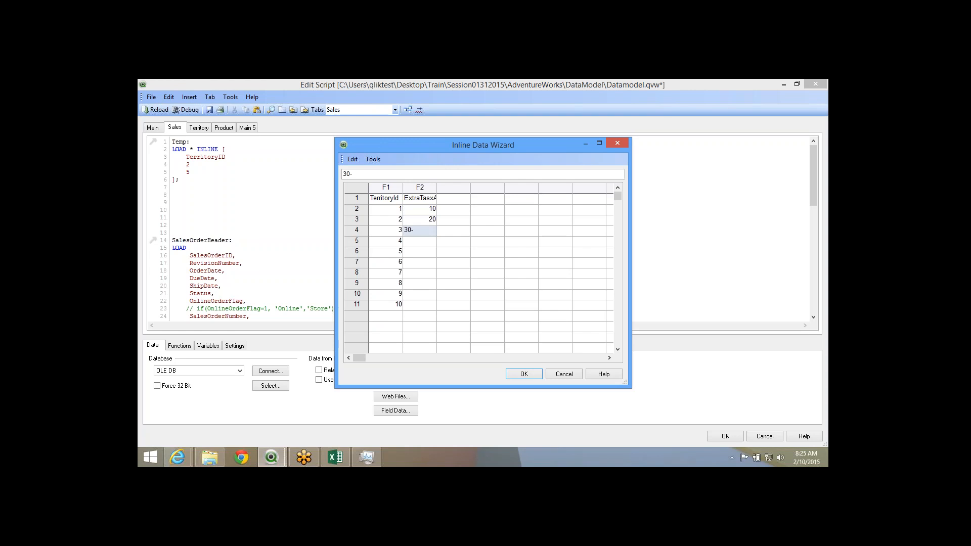
{"action": "key", "text": "BackSpace"}
{"action": "type", "text": "20"}
{"action": "key", "text": "Return"}
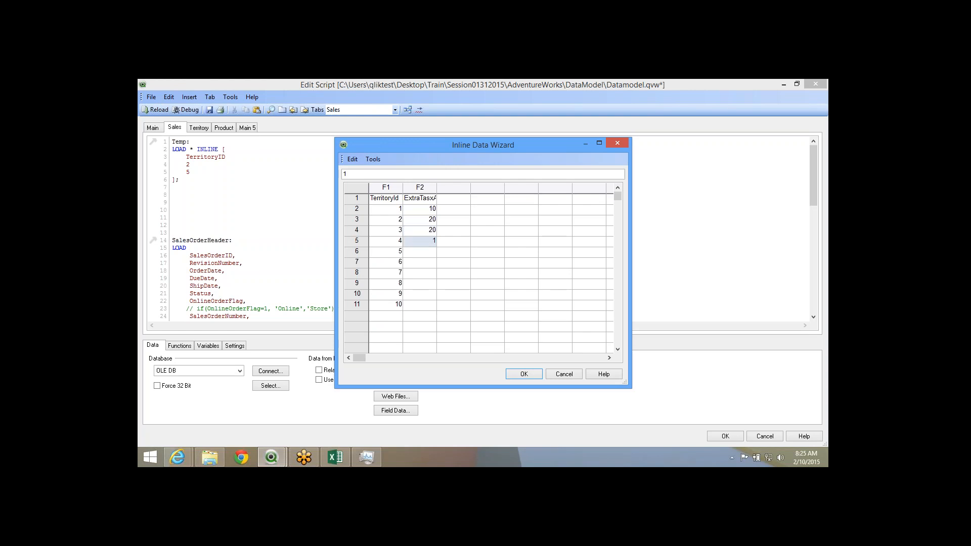
{"action": "type", "text": "12"}
{"action": "key", "text": "Return"}
{"action": "type", "text": "15"}
{"action": "key", "text": "Return"}
{"action": "type", "text": "10"}
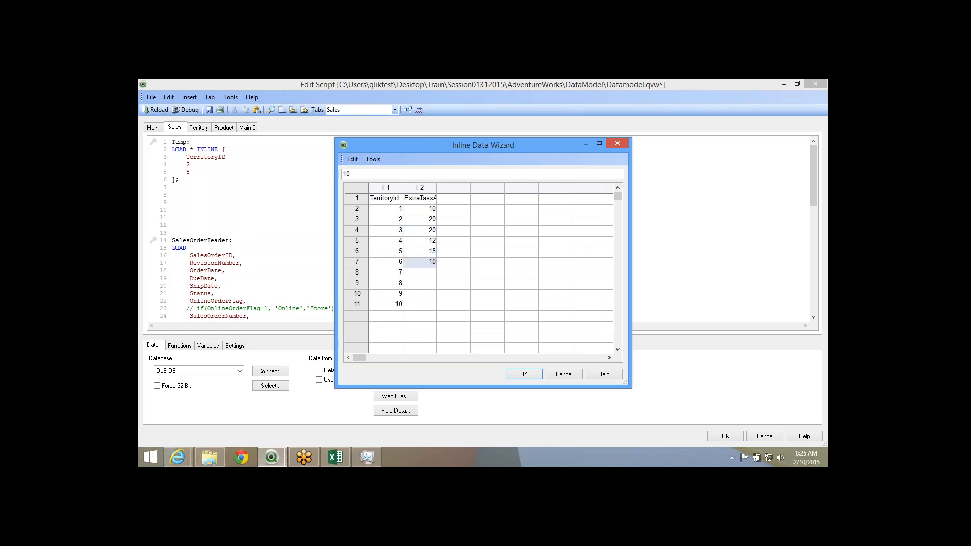
{"action": "key", "text": "Return"}
{"action": "type", "text": "15"}
{"action": "key", "text": "Return"}
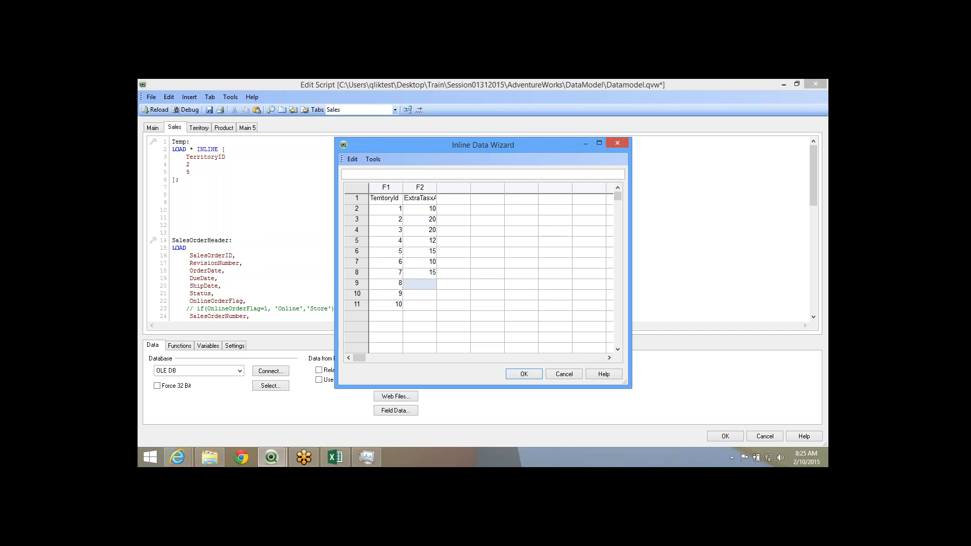
{"action": "type", "text": "12"}
{"action": "key", "text": "Return"}
{"action": "type", "text": "14"}
{"action": "key", "text": "Return"}
{"action": "type", "text": "10"}
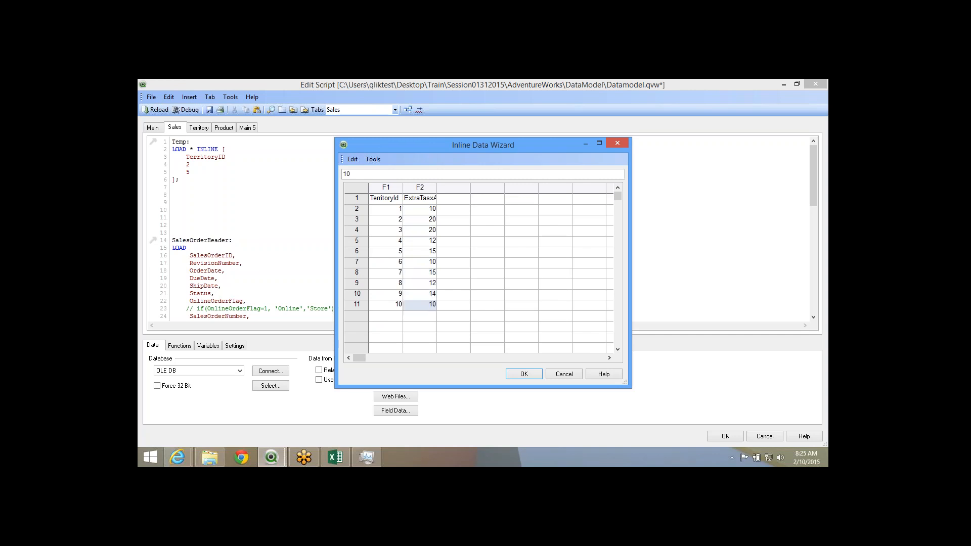
{"action": "key", "text": "Return"}
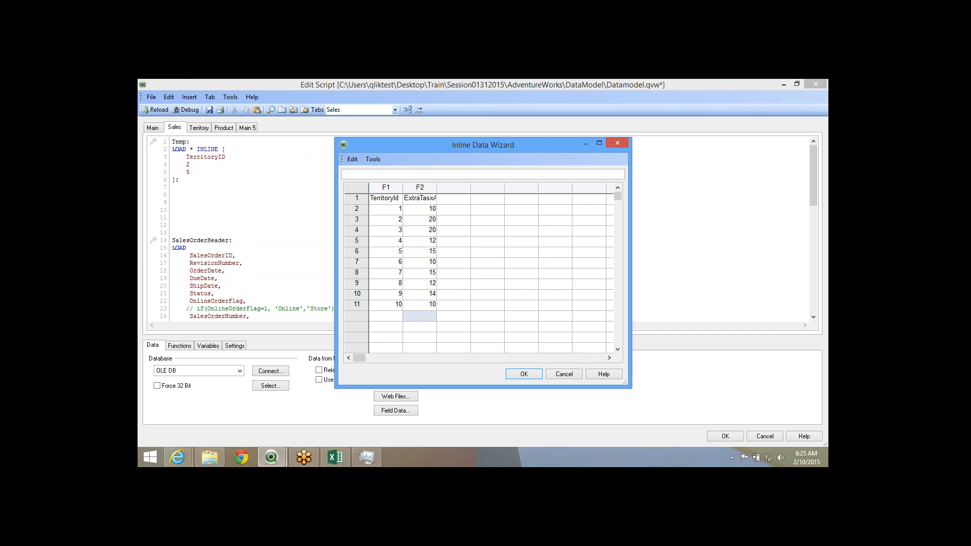
Widen the ExtraTasxAmt column to show its full header and insert the wizard's table into the script.
{"action": "left_click", "coordinate": [420, 209]}
{"action": "left_click_drag", "start_coordinate": [436, 188], "coordinate": [451, 188]}
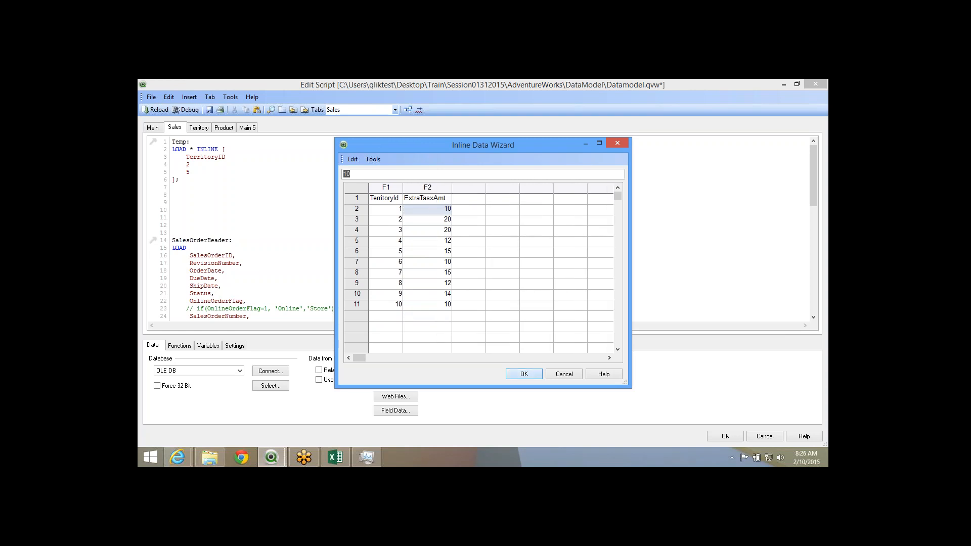
{"action": "left_click", "coordinate": [524, 374]}
Remove the extra indentation before the TerritoryId header in the new inline load.
{"action": "left_click_drag", "start_coordinate": [183, 210], "coordinate": [208, 210]}
{"action": "key", "text": "Delete"}
{"action": "key", "text": "Delete"}
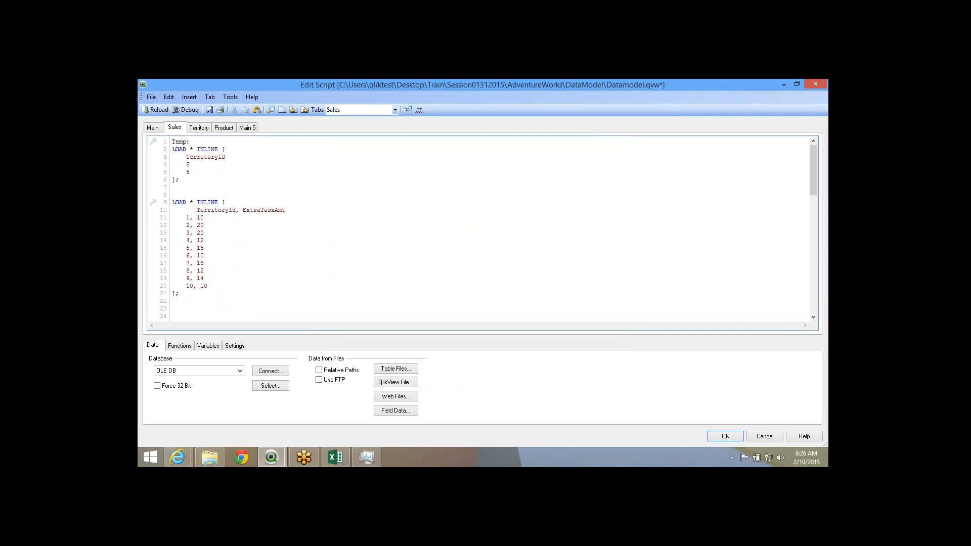
{"action": "key", "text": "Delete"}
{"action": "key", "text": "Delete"}
{"action": "key", "text": "Delete"}
Replace TerritoryId in the new inline load's header with TerritoryID copied from the SalesOrderHeader field list.
{"action": "left_click_drag", "start_coordinate": [189, 217], "coordinate": [184, 217]}
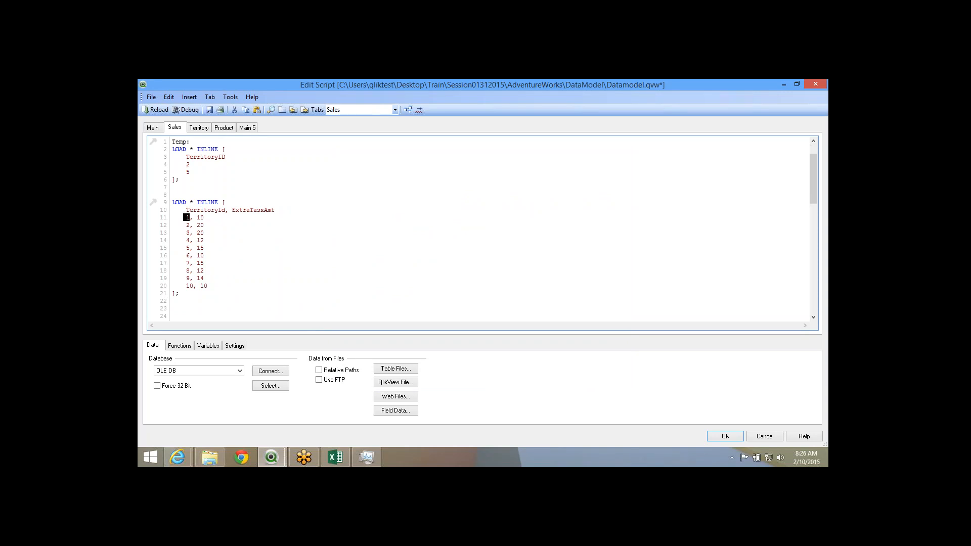
{"action": "scroll", "coordinate": [481, 228], "scroll_direction": "down", "scroll_amount": 11}
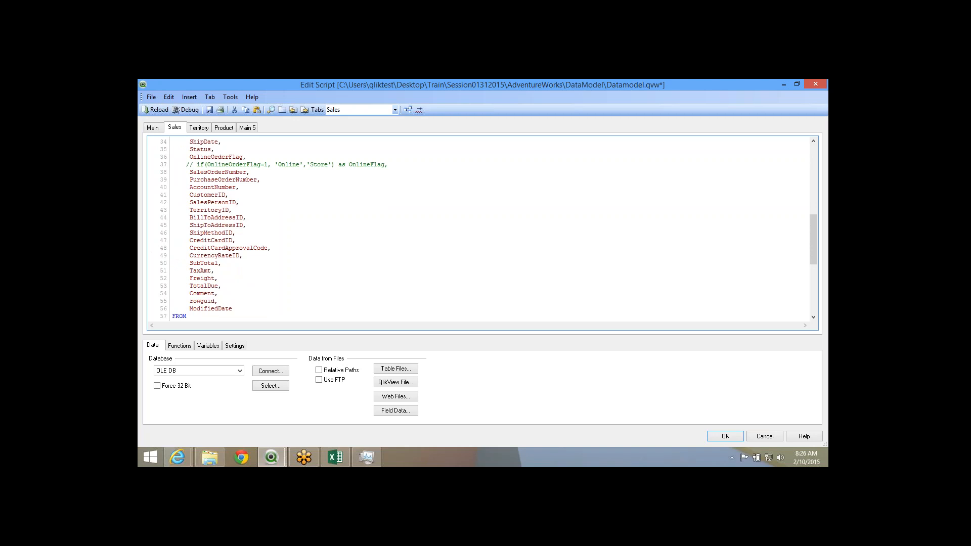
{"action": "double_click", "coordinate": [217, 218]}
{"action": "double_click", "coordinate": [210, 210]}
{"action": "scroll", "coordinate": [481, 227], "scroll_direction": "up", "scroll_amount": 11}
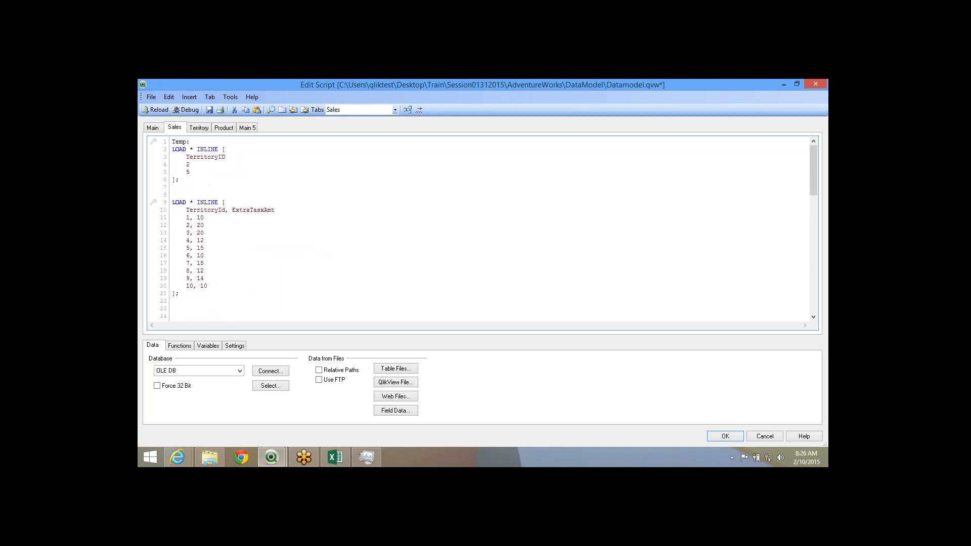
{"action": "double_click", "coordinate": [205, 210]}
Compare the TaxAmt field in the SalesOrderHeader load with the ExtraTasxAmt column of the new inline load.
{"action": "scroll", "coordinate": [480, 228], "scroll_direction": "down", "scroll_amount": 8}
{"action": "scroll", "coordinate": [481, 228], "scroll_direction": "down", "scroll_amount": 5}
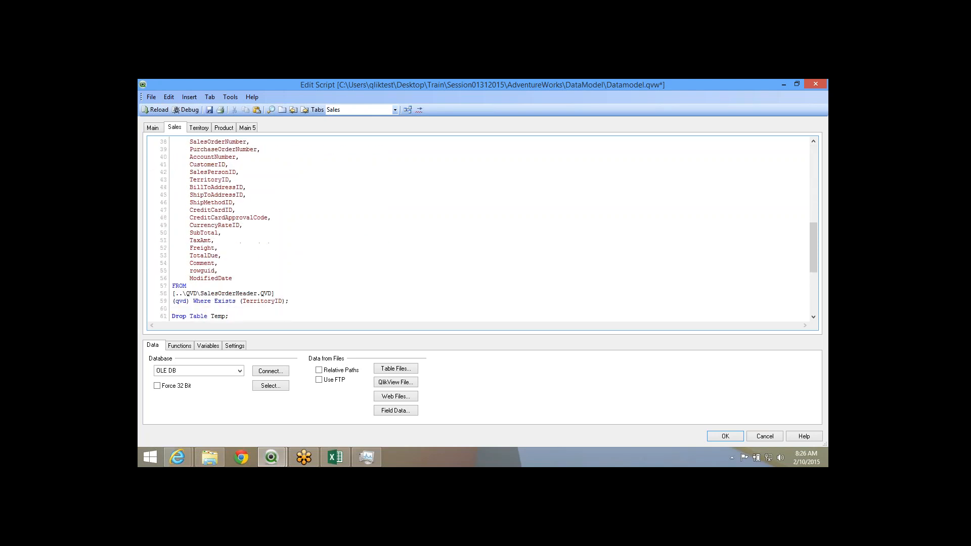
{"action": "double_click", "coordinate": [200, 240]}
{"action": "scroll", "coordinate": [481, 227], "scroll_direction": "up", "scroll_amount": 9}
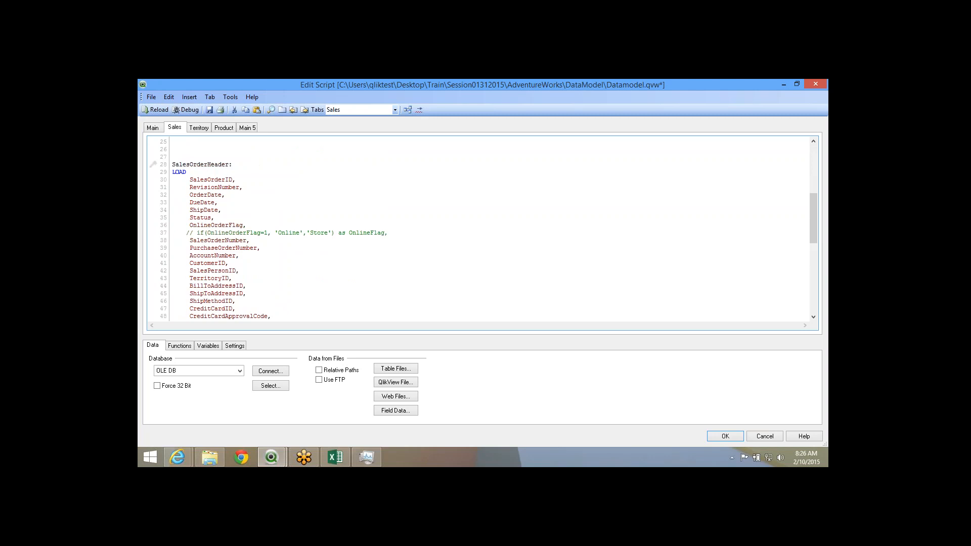
{"action": "double_click", "coordinate": [205, 142]}
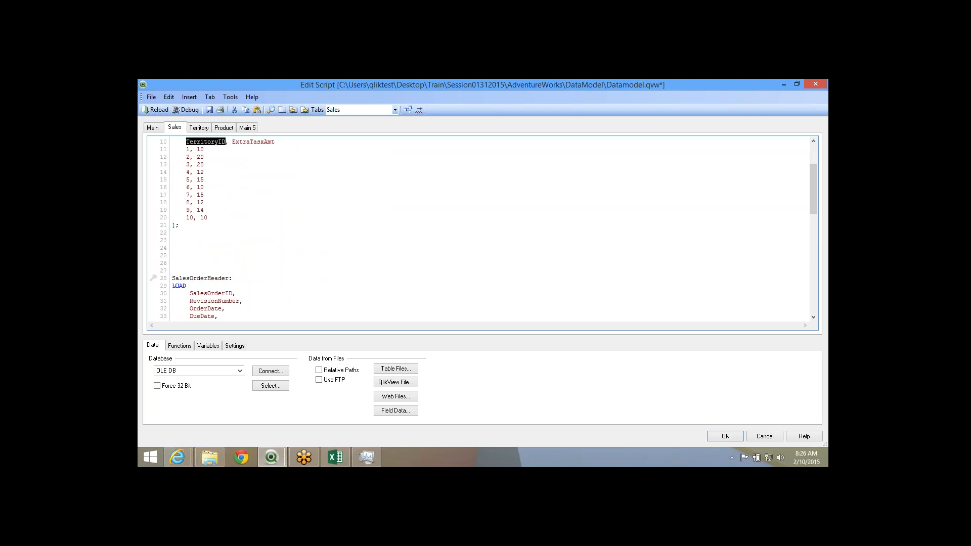
{"action": "double_click", "coordinate": [253, 141]}
{"action": "scroll", "coordinate": [480, 228], "scroll_direction": "down", "scroll_amount": 9}
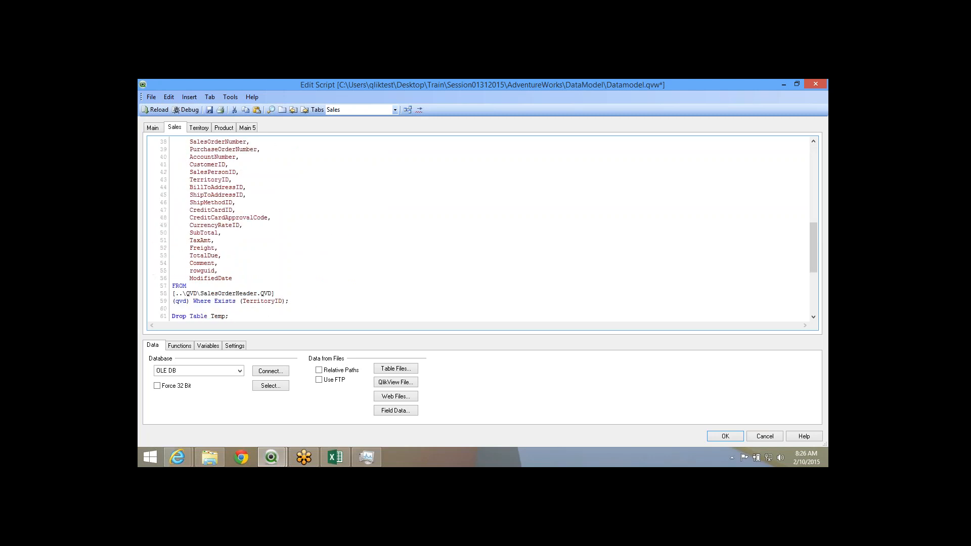
{"action": "scroll", "coordinate": [153, 309], "scroll_direction": "down", "scroll_amount": 1}
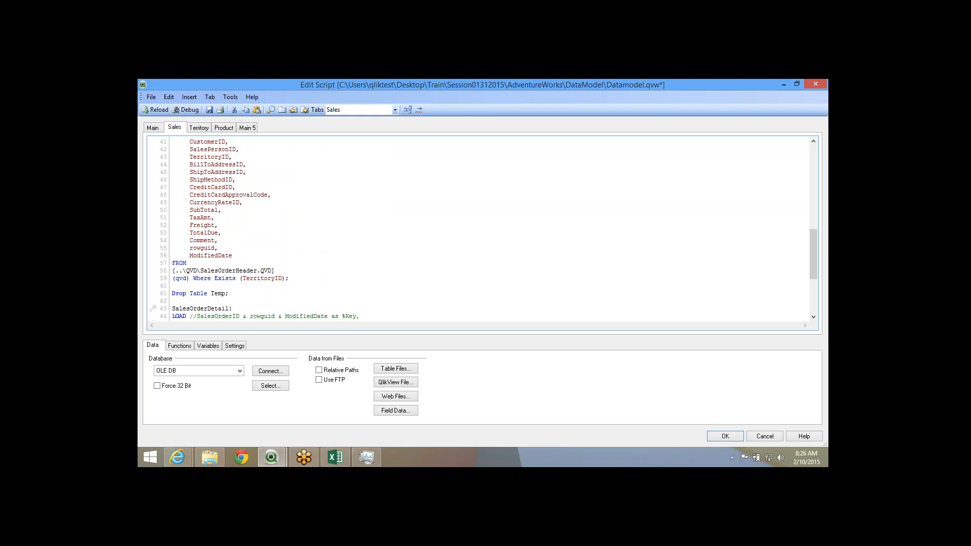
{"action": "double_click", "coordinate": [200, 217]}
{"action": "scroll", "coordinate": [480, 227], "scroll_direction": "up", "scroll_amount": 13}
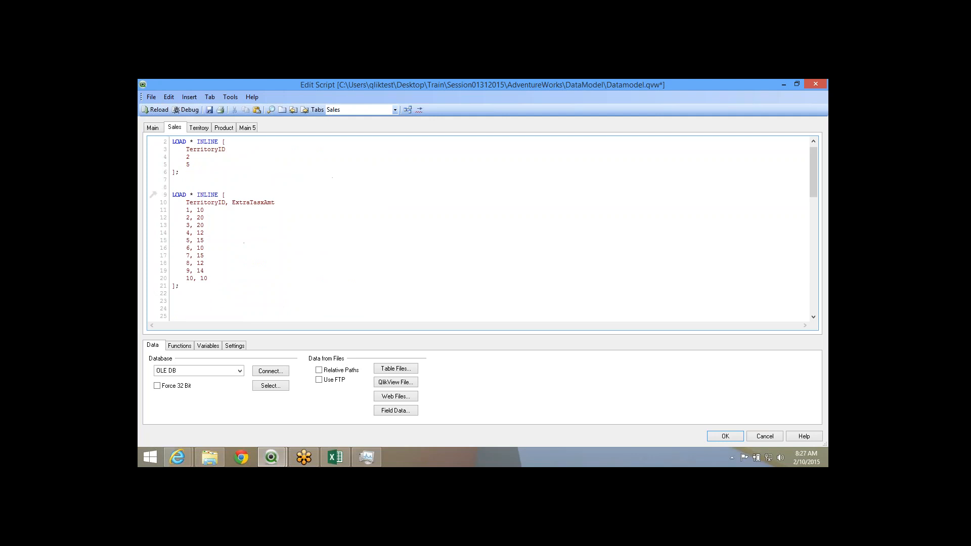
Examine the whole extra-tax inline block and its position relative to the SalesOrderHeader load and its TaxAmt field.
{"action": "left_click_drag", "start_coordinate": [180, 286], "coordinate": [172, 195]}
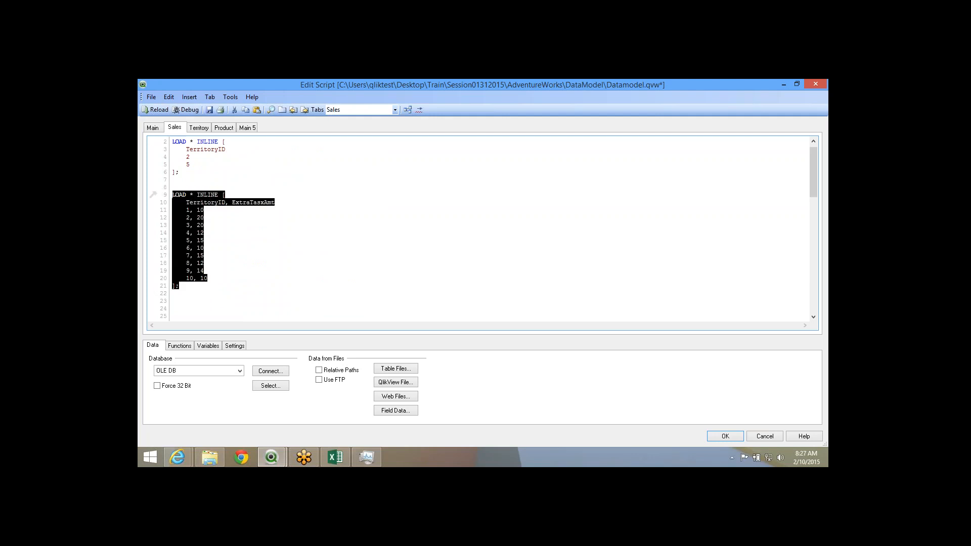
{"action": "left_click", "coordinate": [173, 195]}
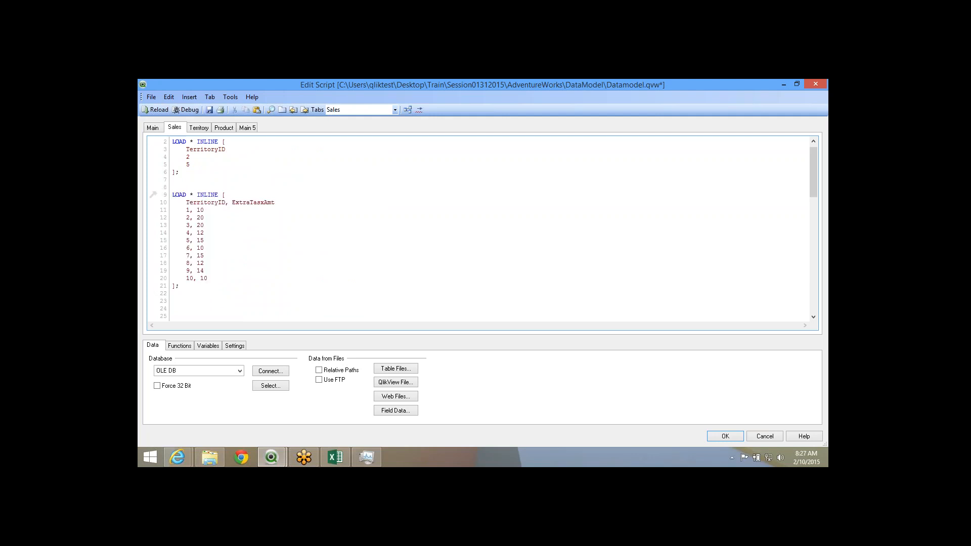
{"action": "left_click_drag", "start_coordinate": [173, 195], "coordinate": [201, 233]}
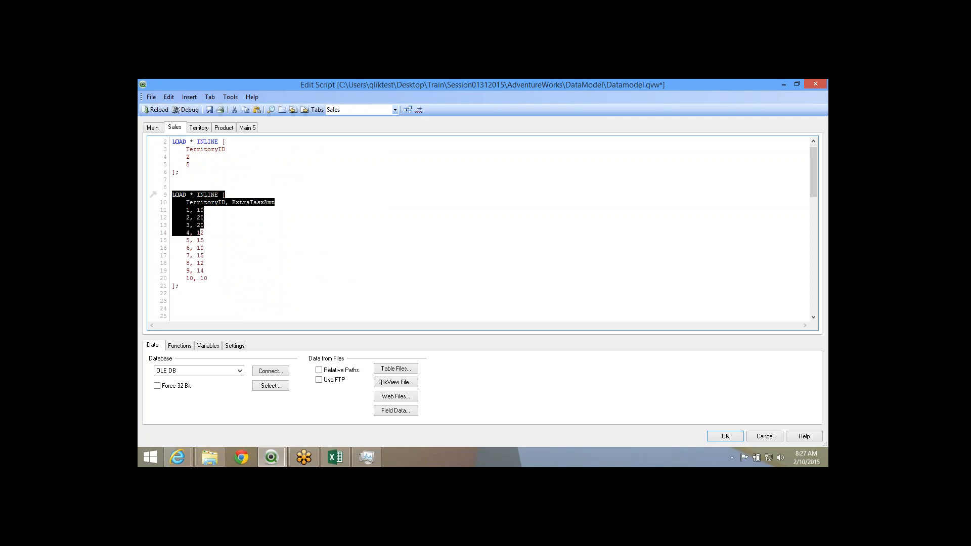
{"action": "double_click", "coordinate": [222, 202]}
{"action": "scroll", "coordinate": [481, 229], "scroll_direction": "down", "scroll_amount": 14}
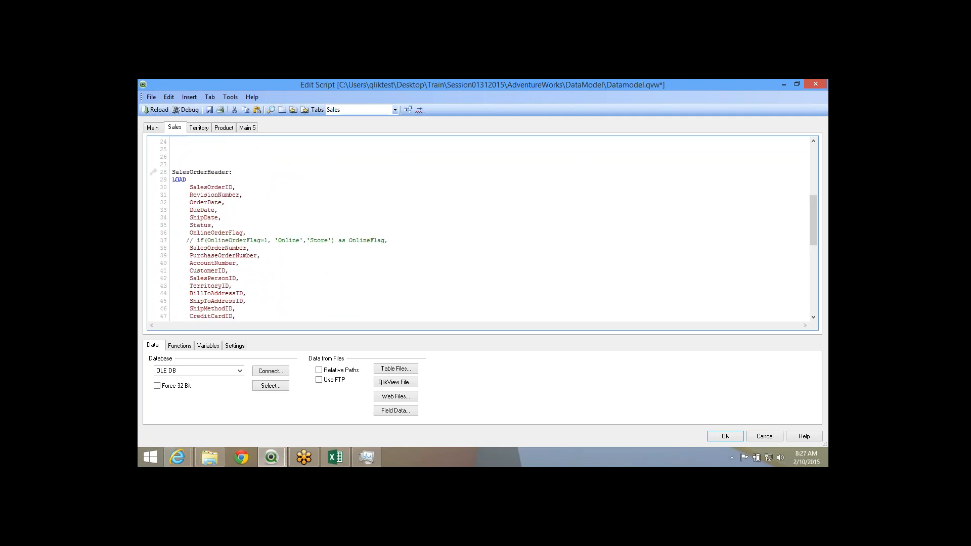
{"action": "scroll", "coordinate": [220, 180], "scroll_direction": "up", "scroll_amount": 2}
{"action": "double_click", "coordinate": [219, 179]}
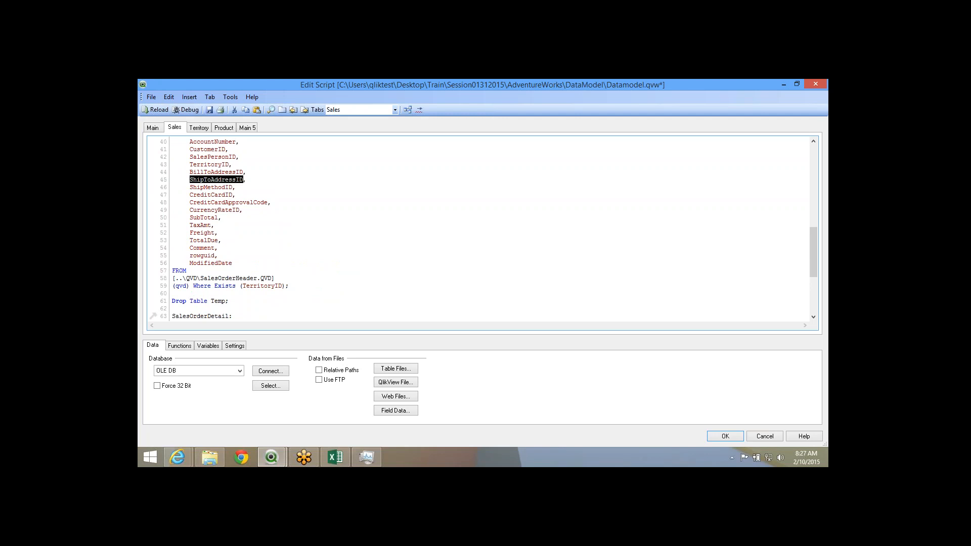
{"action": "scroll", "coordinate": [219, 180], "scroll_direction": "up", "scroll_amount": 8}
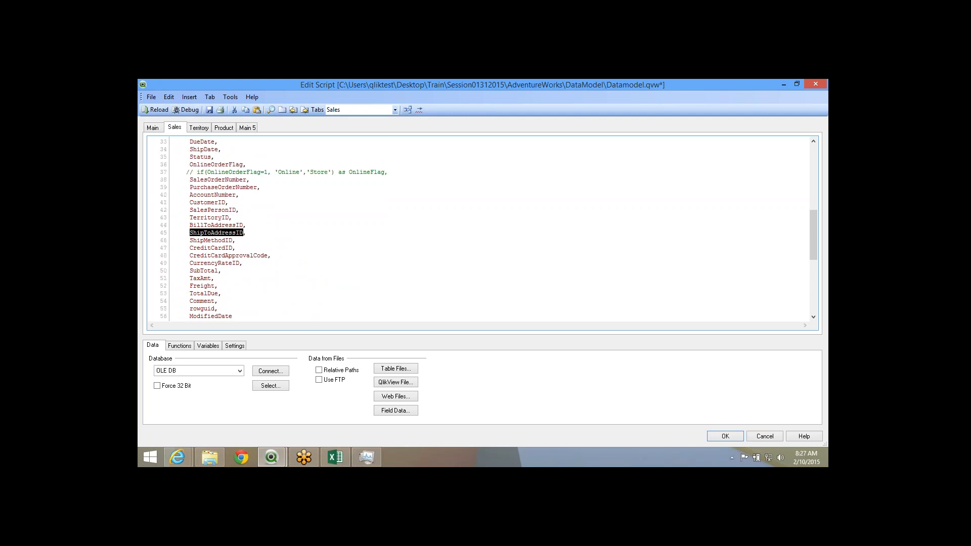
{"action": "scroll", "coordinate": [220, 180], "scroll_direction": "up", "scroll_amount": 1}
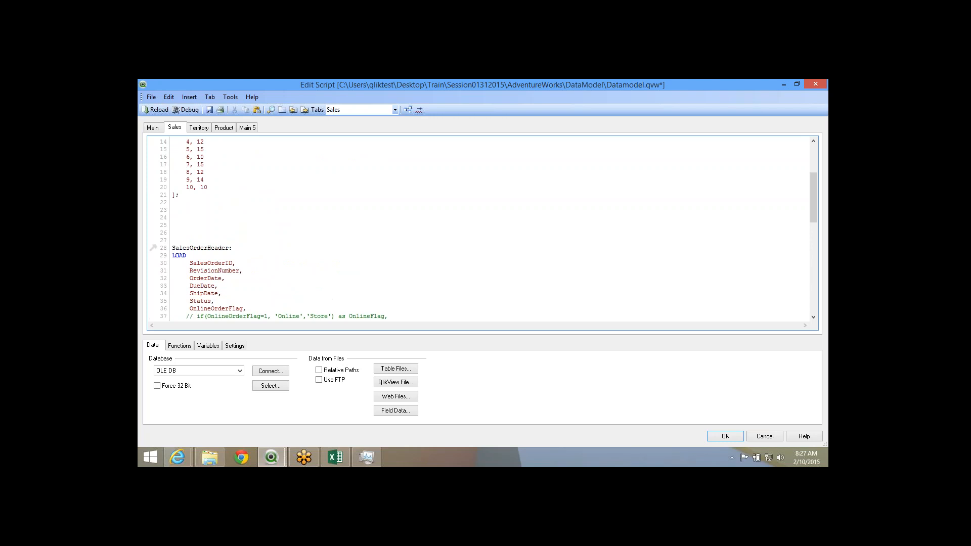
{"action": "left_click_drag", "start_coordinate": [180, 195], "coordinate": [179, 188]}
{"action": "scroll", "coordinate": [219, 180], "scroll_direction": "up", "scroll_amount": 3}
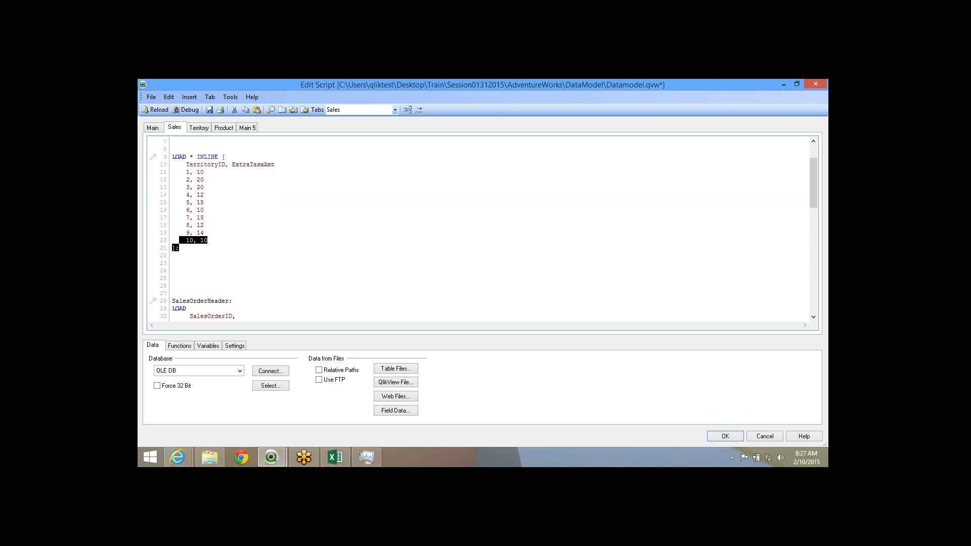
{"action": "left_click_drag", "start_coordinate": [179, 188], "coordinate": [172, 156]}
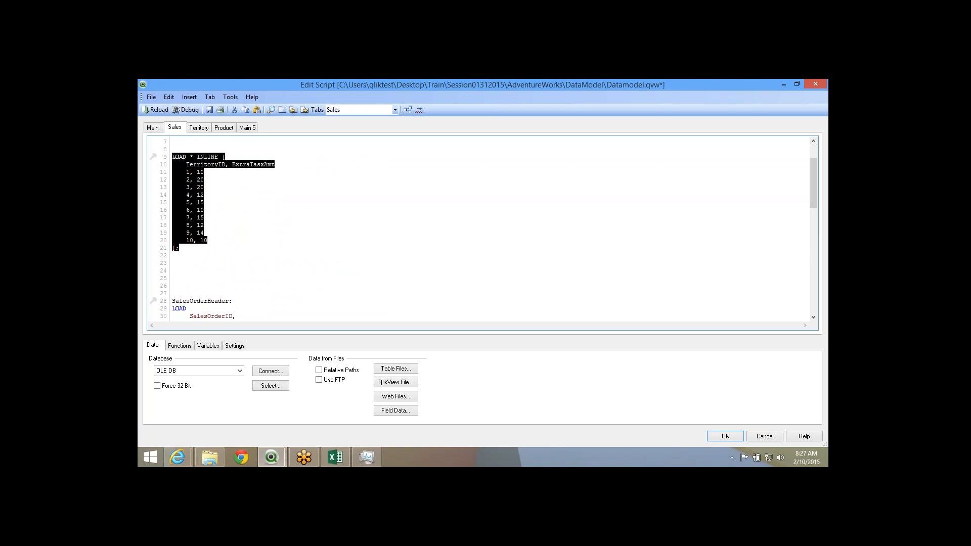
{"action": "double_click", "coordinate": [253, 164]}
{"action": "scroll", "coordinate": [481, 228], "scroll_direction": "down", "scroll_amount": 11}
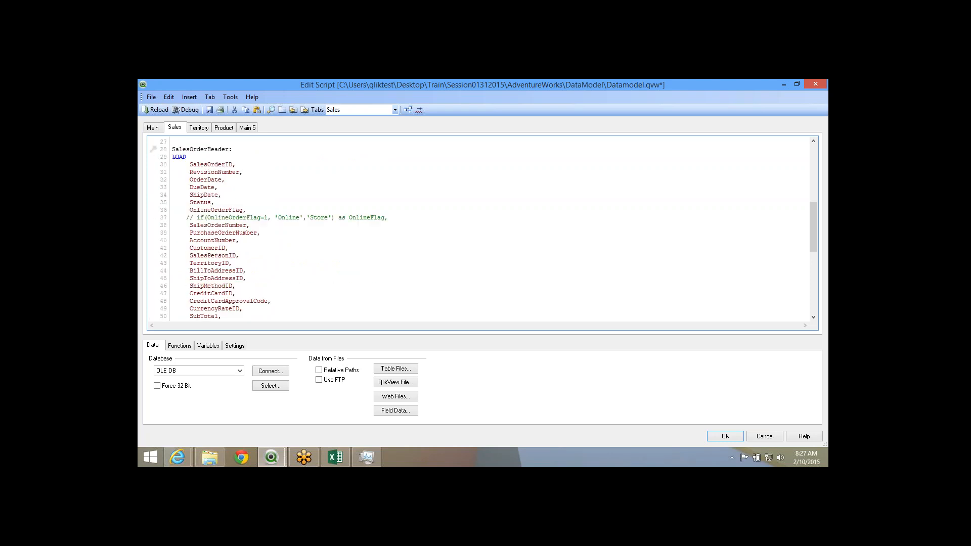
{"action": "double_click", "coordinate": [200, 225]}
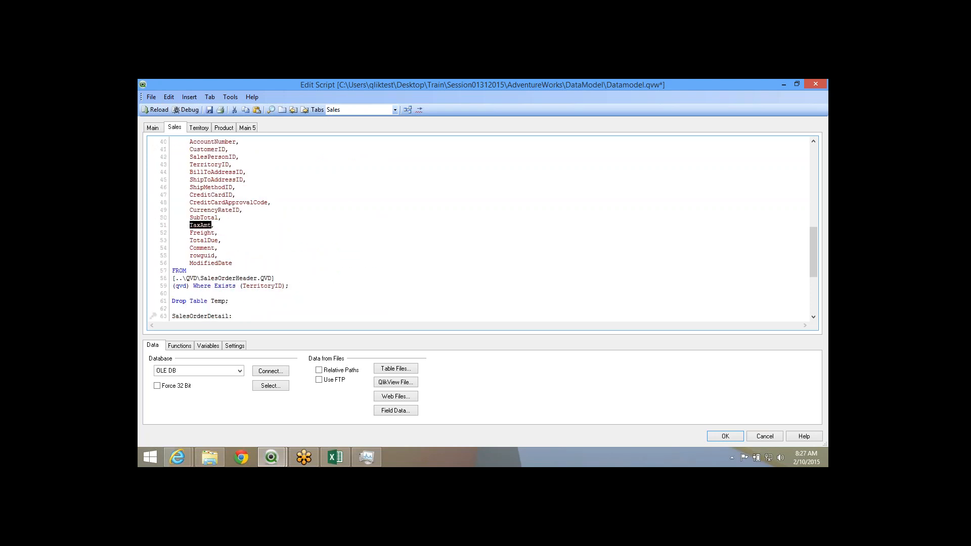
Add seven blank lines between the Drop Table Temp statement and the SalesOrderDetail load.
{"action": "left_click", "coordinate": [211, 225]}
{"action": "key", "text": "Return"}
{"action": "key", "text": "Return"}
{"action": "key", "text": "Return"}
{"action": "key", "text": "Return"}
{"action": "key", "text": "Return"}
{"action": "key", "text": "Return"}
{"action": "key", "text": "Return"}
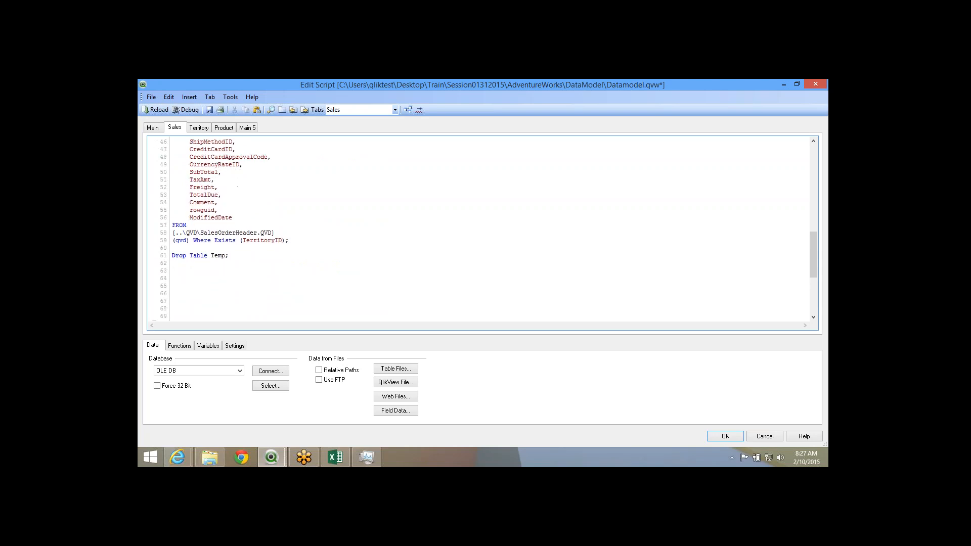
Move the extra-tax inline load block from above the SalesOrderHeader load to below the Drop Table Temp statement.
{"action": "scroll", "coordinate": [202, 228], "scroll_direction": "up", "scroll_amount": 10}
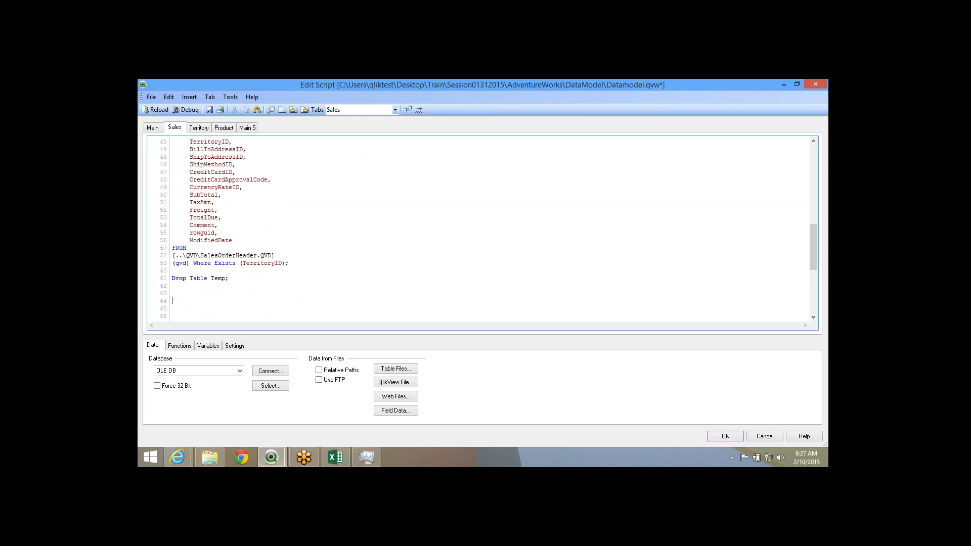
{"action": "left_click_drag", "start_coordinate": [191, 179], "coordinate": [172, 202]}
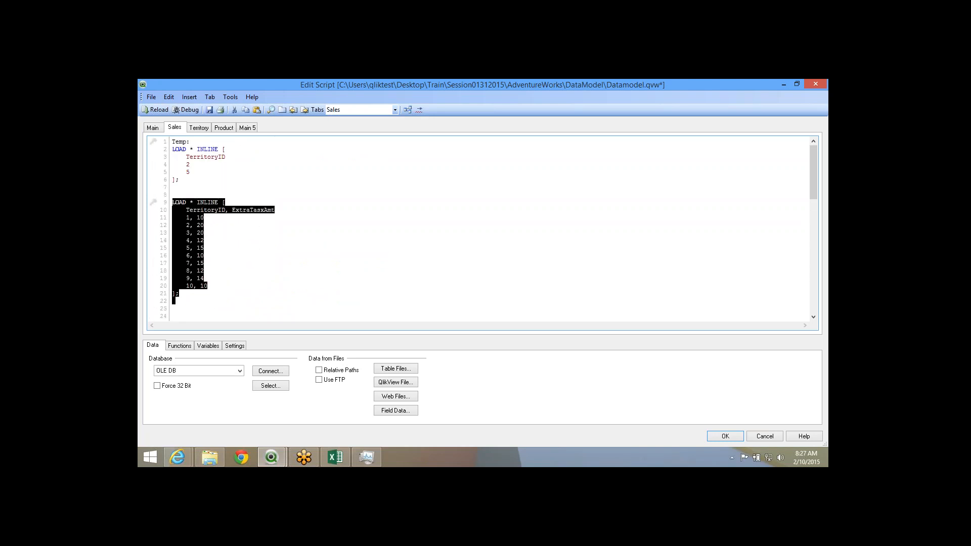
{"action": "key", "text": "Delete"}
{"action": "scroll", "coordinate": [480, 228], "scroll_direction": "down", "scroll_amount": 6}
{"action": "scroll", "coordinate": [480, 228], "scroll_direction": "down", "scroll_amount": 6}
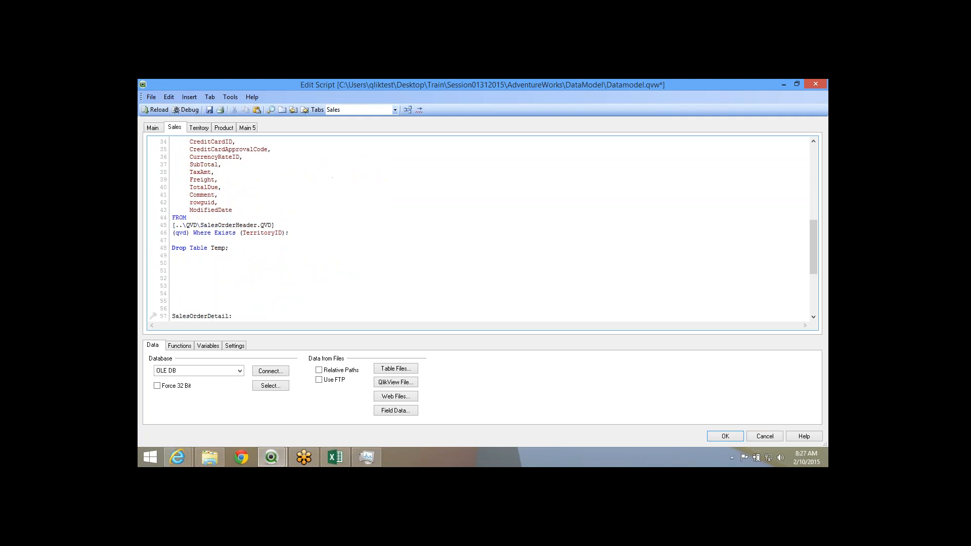
{"action": "key", "text": "Return"}
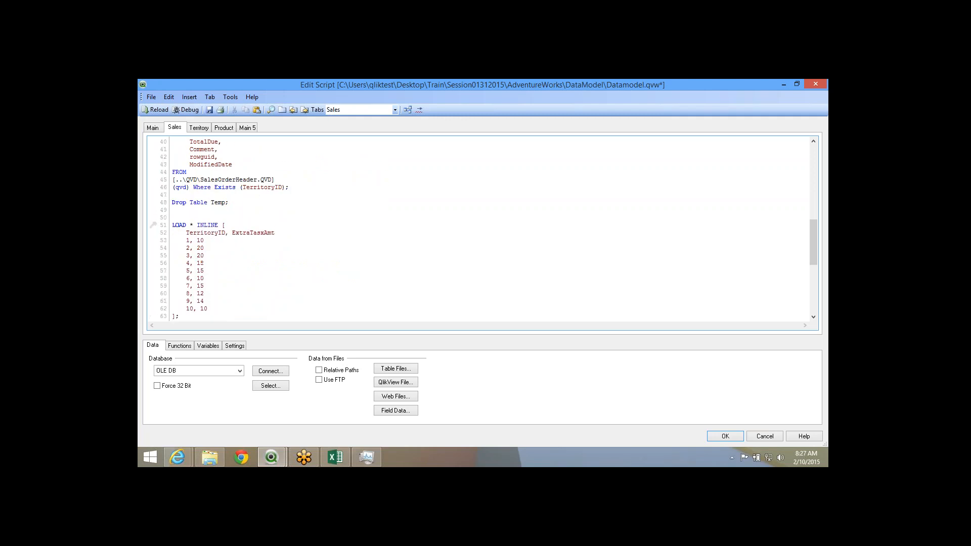
Add the Left Join prefix on the line above the relocated extra-tax inline load.
{"action": "type", "text": "Left Jion"}
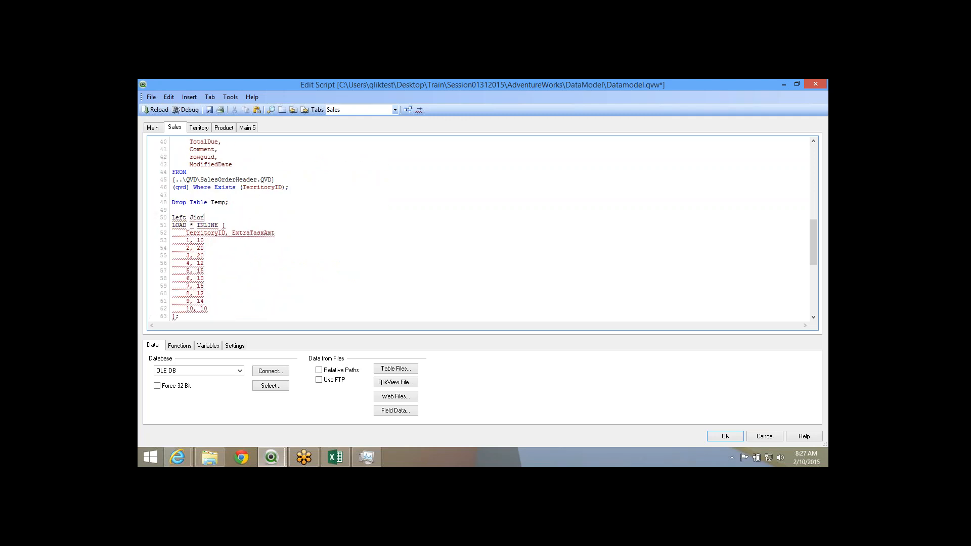
{"action": "key", "text": "BackSpace"}
{"action": "key", "text": "BackSpace"}
{"action": "key", "text": "BackSpace"}
{"action": "key", "text": "BackSpace"}
{"action": "type", "text": "J"}
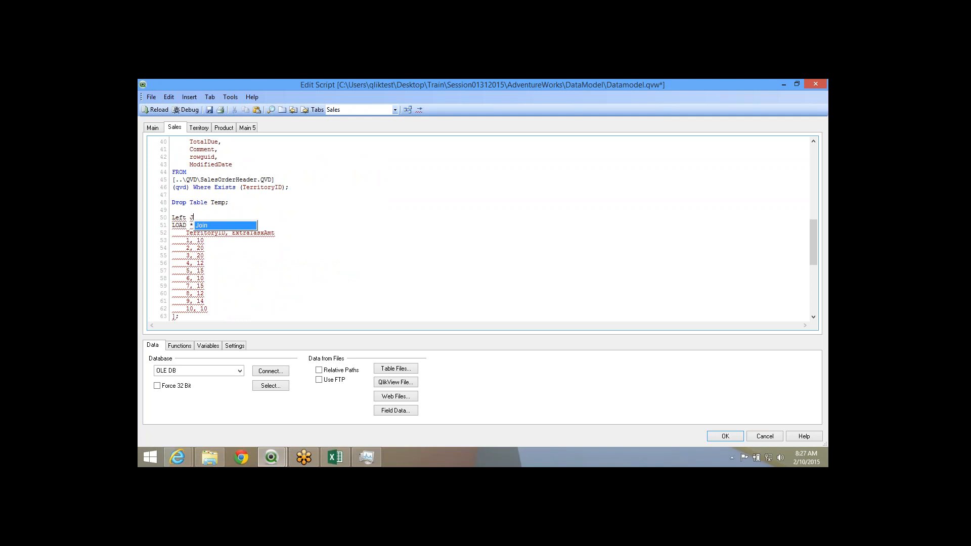
{"action": "type", "text": "oin"}
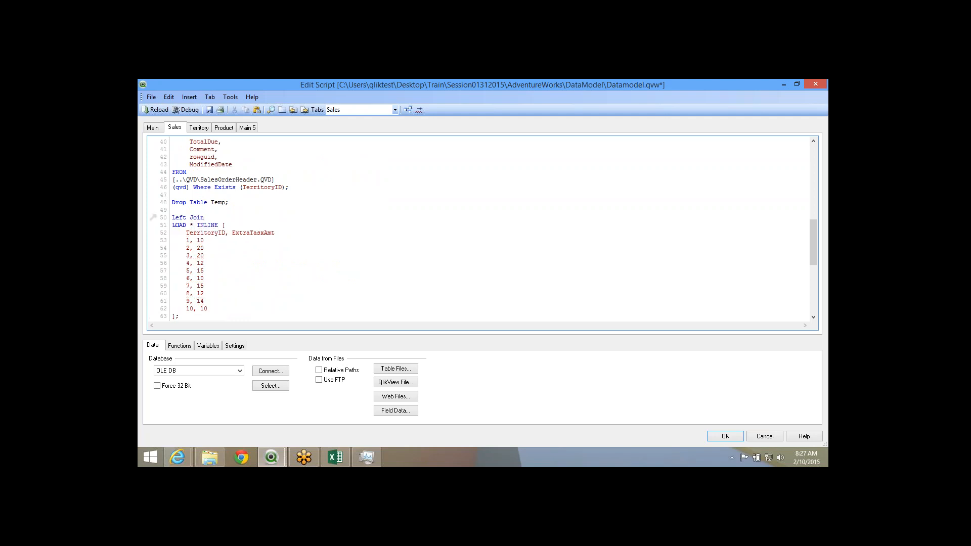
Specify SalesOrderHeader in parentheses as the target table of the Left Join, copying the name from its table label.
{"action": "scroll", "coordinate": [228, 218], "scroll_direction": "up", "scroll_amount": 2}
{"action": "double_click", "coordinate": [229, 218]}
{"action": "scroll", "coordinate": [229, 218], "scroll_direction": "up", "scroll_amount": 11}
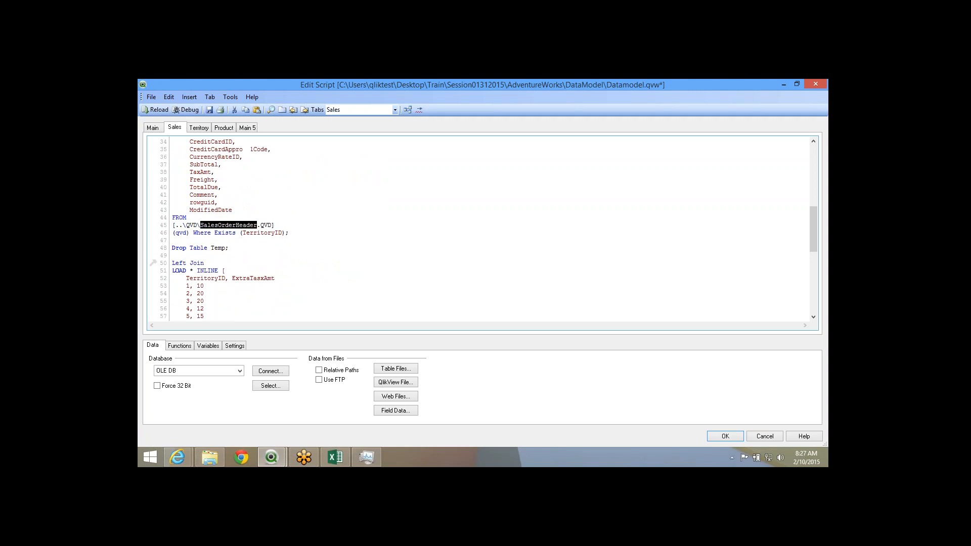
{"action": "double_click", "coordinate": [210, 248]}
{"action": "key", "text": "ctrl+c"}
{"action": "scroll", "coordinate": [234, 299], "scroll_direction": "down", "scroll_amount": 15}
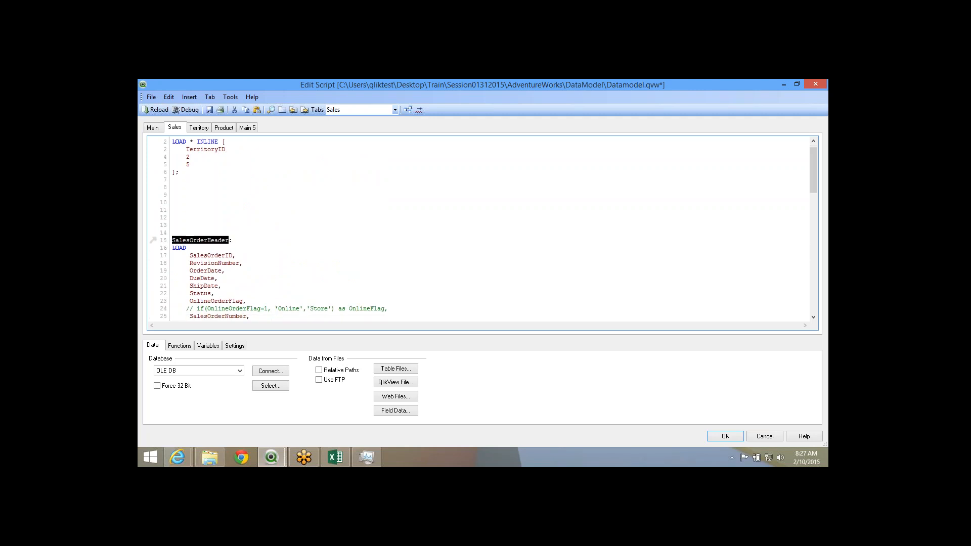
{"action": "left_click", "coordinate": [208, 172]}
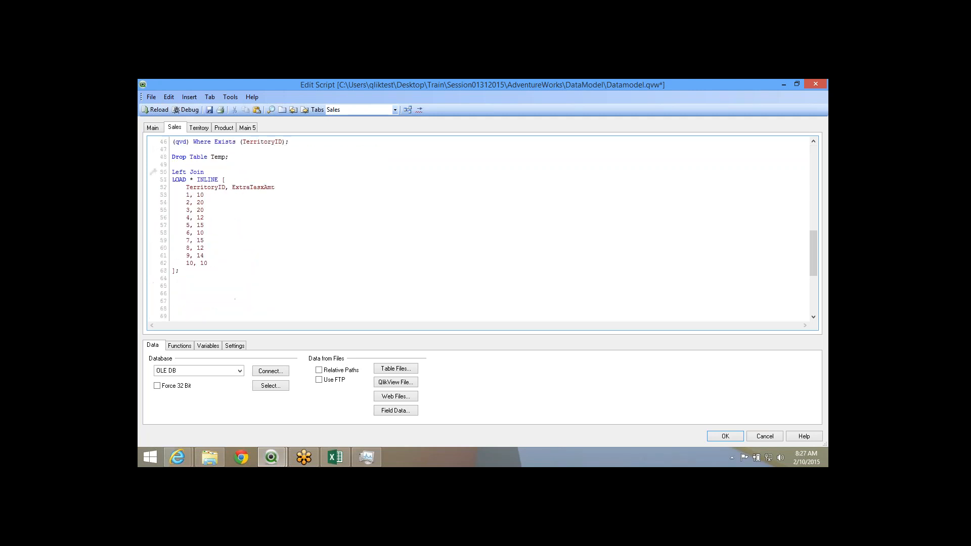
{"action": "type", "text": "("}
{"action": "key", "text": "ctrl+v"}
{"action": "type", "text": ")"}
Start a new Load statement labelled SalesOrderHeader: below the extra-tax inline block.
{"action": "double_click", "coordinate": [254, 187]}
{"action": "left_click", "coordinate": [203, 294]}
{"action": "key", "text": "ctrl+v"}
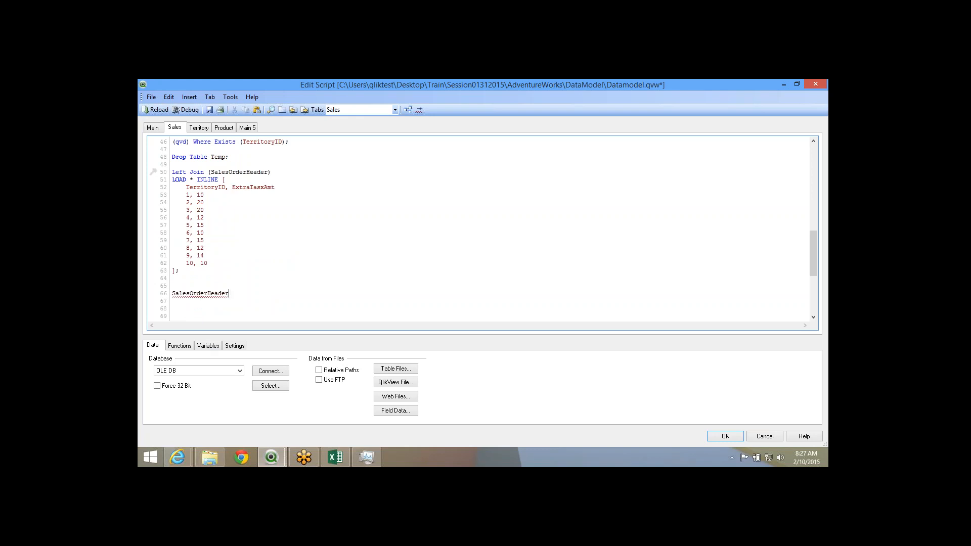
{"action": "type", "text": ":"}
{"action": "key", "text": "Return"}
{"action": "type", "text": "Load"}
Rename the original QVD-based load's table label to SalesOrderHeader_TEmp.
{"action": "scroll", "coordinate": [479, 228], "scroll_direction": "up", "scroll_amount": 15}
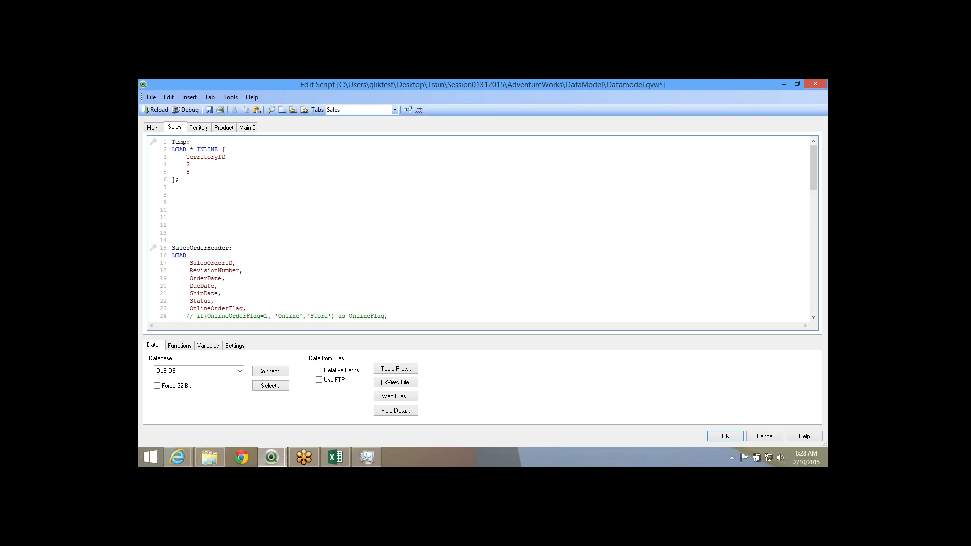
{"action": "type", "text": "_TEmp"}
{"action": "double_click", "coordinate": [212, 249]}
Replace the Left Join's target table with the copied name SalesOrderHeader_TEmp.
{"action": "key", "text": "ctrl+c"}
{"action": "scroll", "coordinate": [212, 248], "scroll_direction": "down", "scroll_amount": 17}
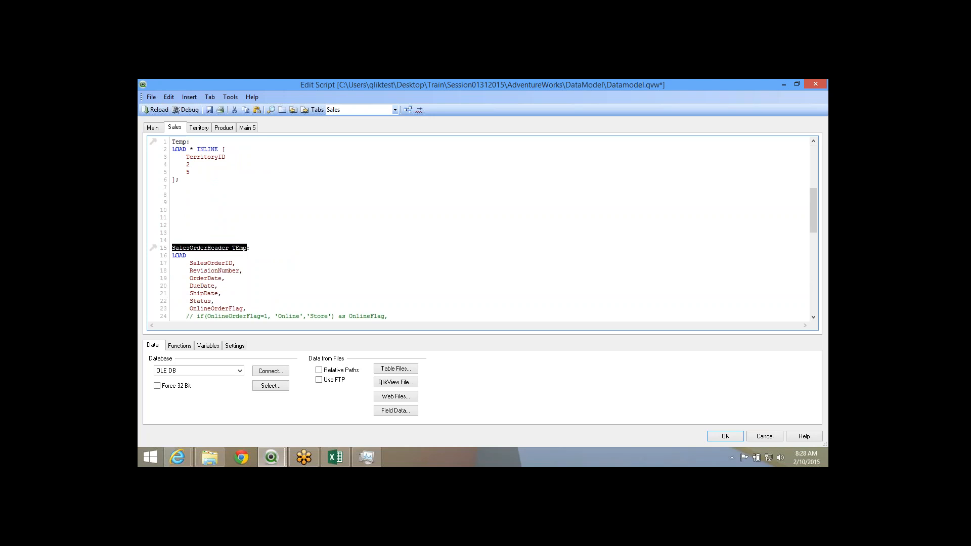
{"action": "scroll", "coordinate": [228, 248], "scroll_direction": "down", "scroll_amount": 4}
{"action": "scroll", "coordinate": [228, 248], "scroll_direction": "up", "scroll_amount": 7}
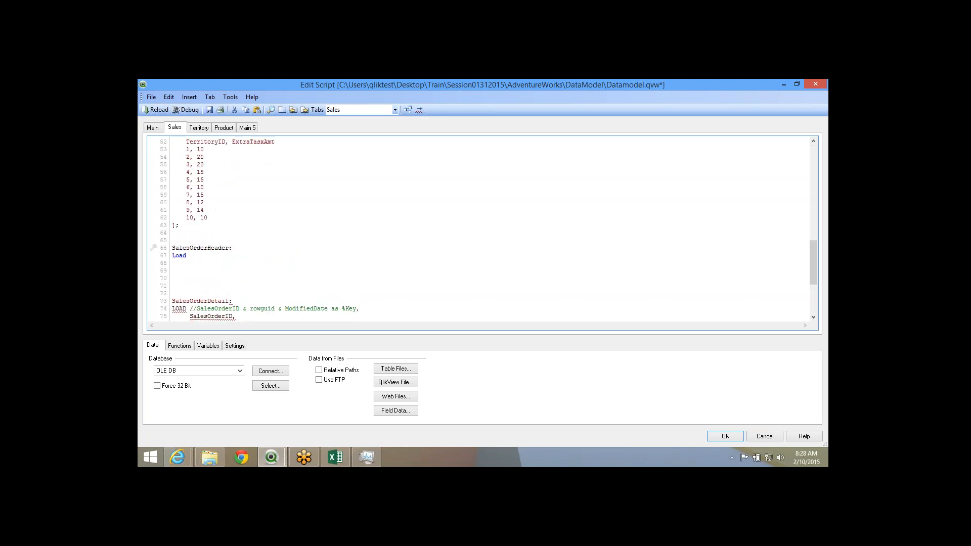
{"action": "double_click", "coordinate": [239, 195]}
{"action": "key", "text": "ctrl+v"}
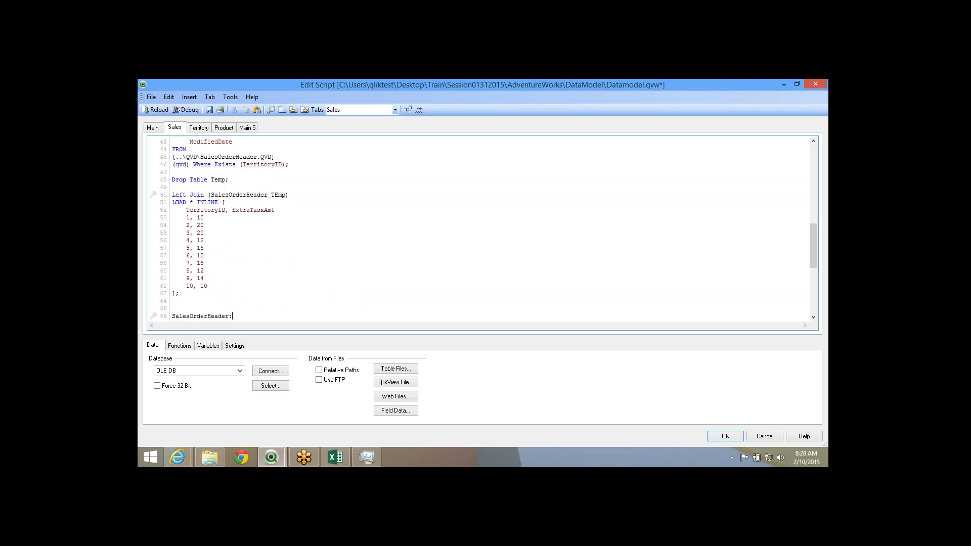
Enter *, as the first line of the new SalesOrderHeader load's field list to include all fields.
{"action": "key", "text": "Return"}
{"action": "type", "text": "Load"}
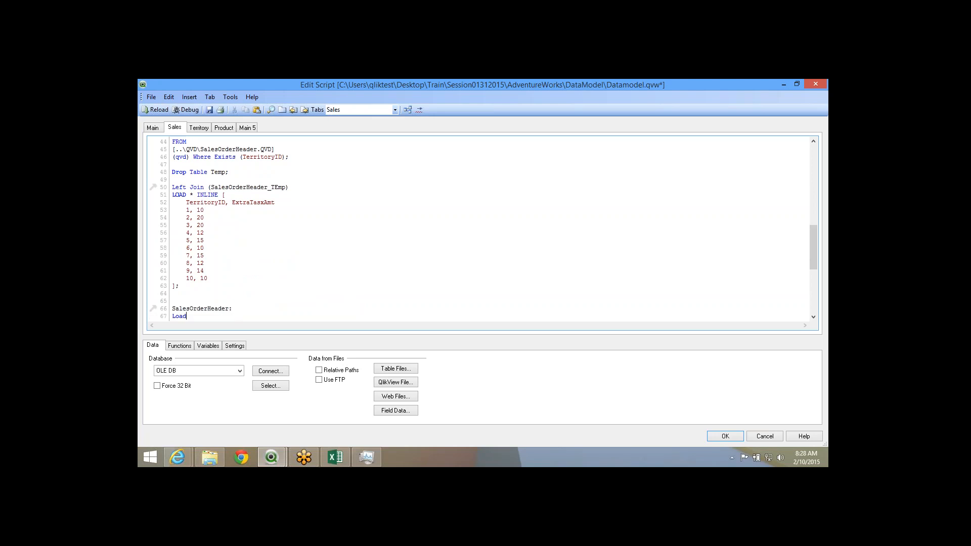
{"action": "key", "text": "Return"}
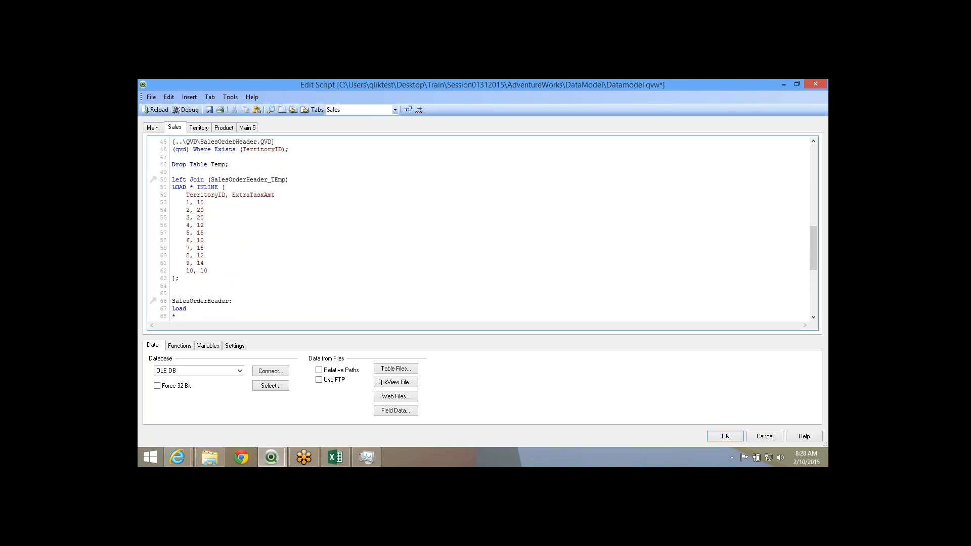
{"action": "type", "text": "*,"}
{"action": "key", "text": "Return"}
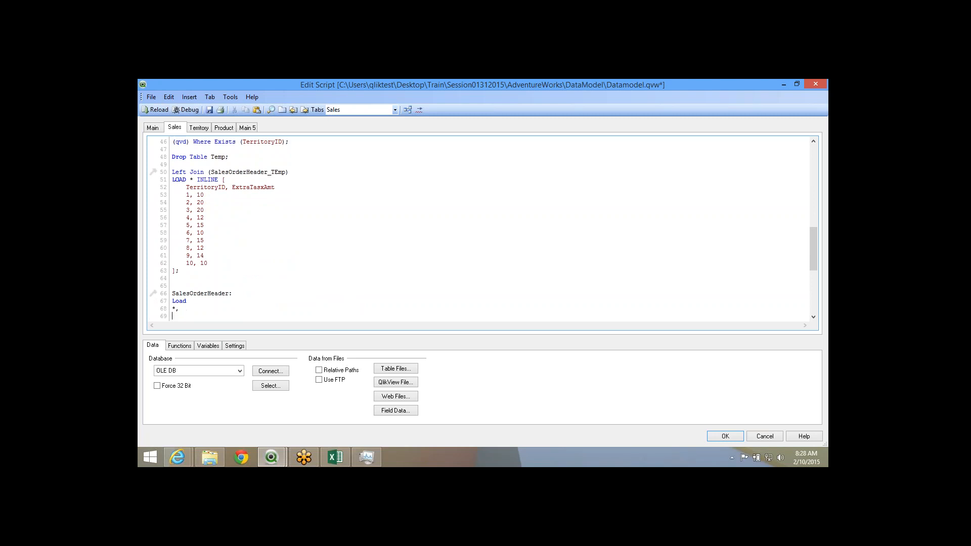
Add TaxAmt, copied from the original load's field list, on the line below the asterisk in the new load.
{"action": "scroll", "coordinate": [200, 202], "scroll_direction": "up", "scroll_amount": 5}
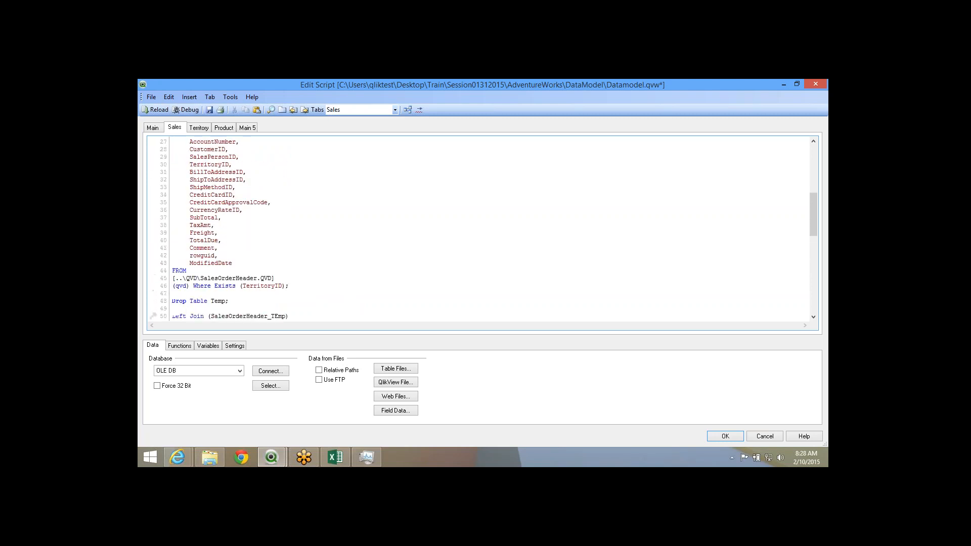
{"action": "double_click", "coordinate": [199, 202]}
{"action": "key", "text": "ctrl+c"}
{"action": "scroll", "coordinate": [213, 227], "scroll_direction": "down", "scroll_amount": 5}
{"action": "left_click", "coordinate": [175, 316]}
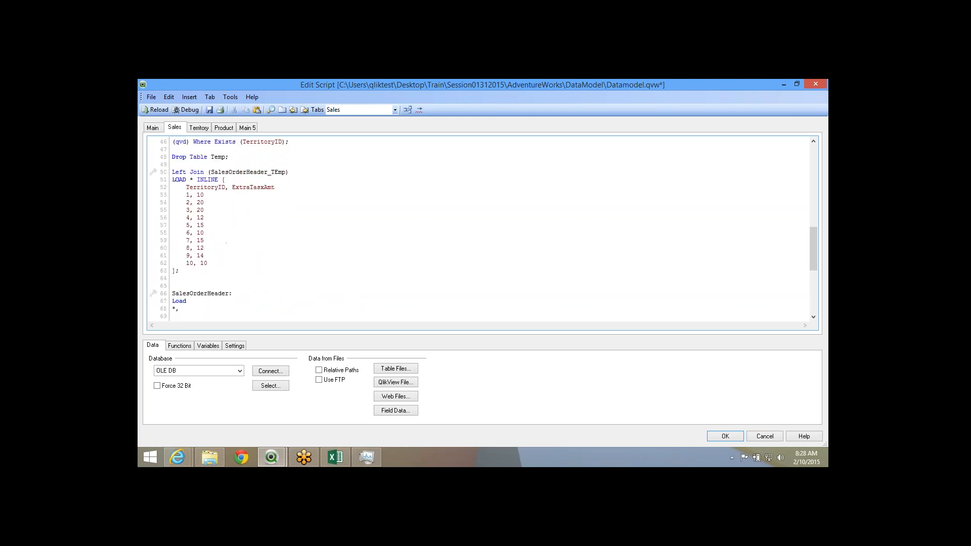
{"action": "key", "text": "ctrl+v"}
Extend the TaxAmt line into the calculated field TaxAmt * ExtraTasxAmt as UpdatedTaxAmt.
{"action": "double_click", "coordinate": [253, 187]}
{"action": "key", "text": "ctrl+c"}
{"action": "left_click", "coordinate": [195, 318]}
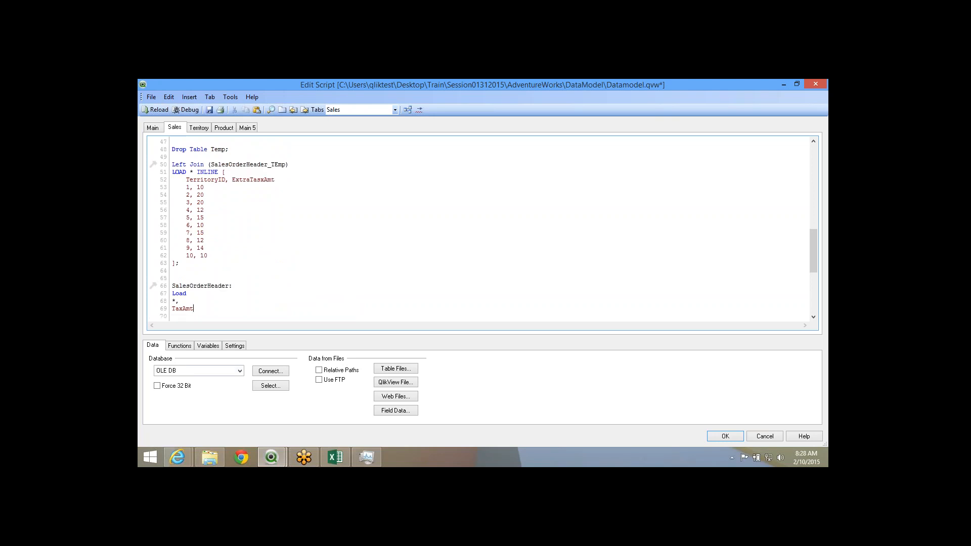
{"action": "key", "text": "ctrl+v"}
{"action": "type", "text": "as Tax"}
{"action": "key", "text": "BackSpace"}
{"action": "key", "text": "BackSpace"}
{"action": "type", "text": "UpdatedTaxAmt"}
Complete the new SalesOrderHeader load with the source clause Resident SalesOrderHeader_TEmp;.
{"action": "key", "text": "Return"}
{"action": "type", "text": "Resident"}
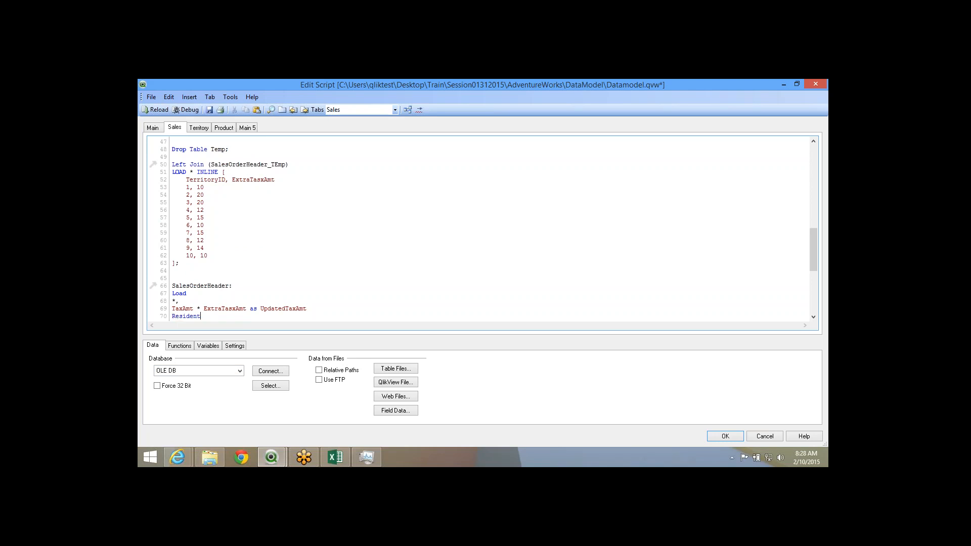
{"action": "double_click", "coordinate": [249, 164]}
{"action": "key", "text": "ctrl+c"}
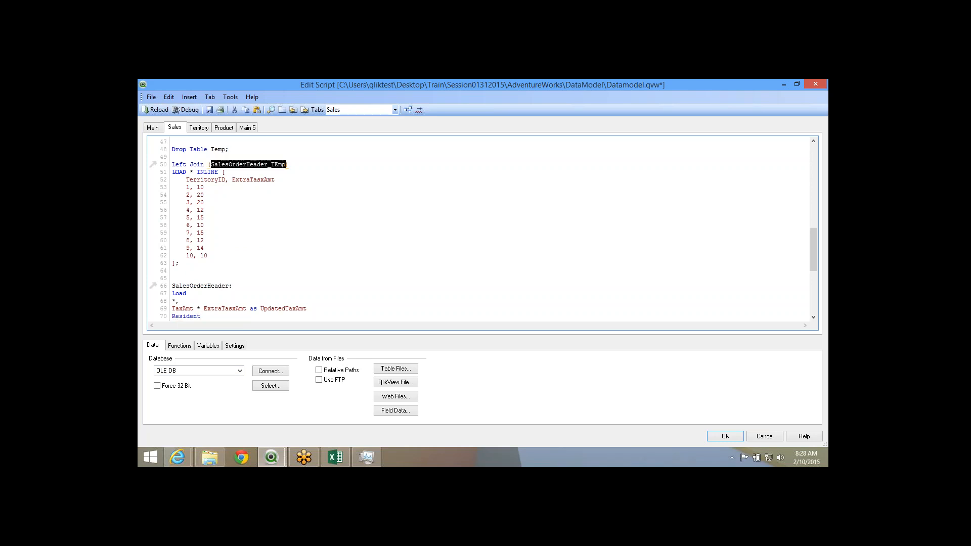
{"action": "left_click", "coordinate": [202, 316]}
{"action": "key", "text": "ctrl+v"}
{"action": "type", "text": ";"}
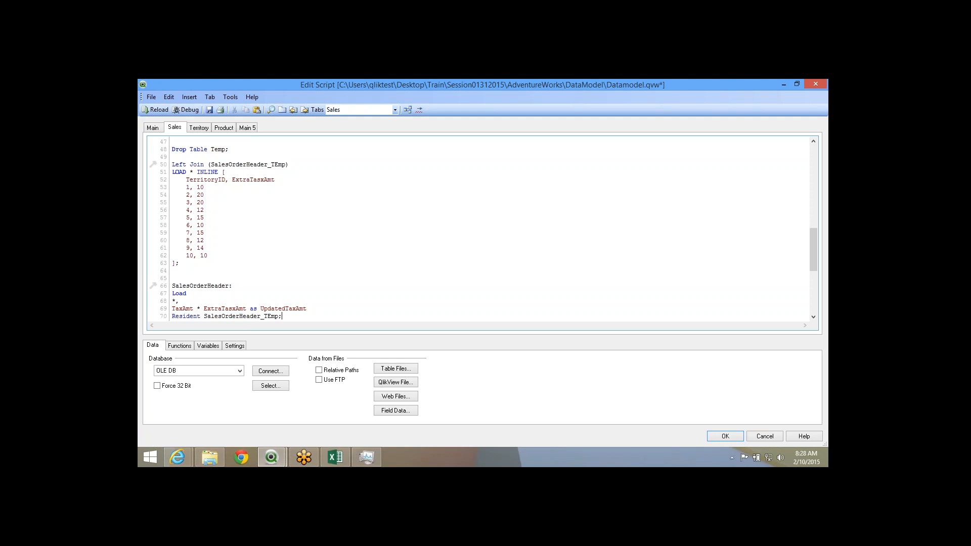
Add the statement Drop Table SalesOrderHeader_TEmp; directly after the resident load.
{"action": "key", "text": "Return"}
{"action": "type", "text": "Drop Tab"}
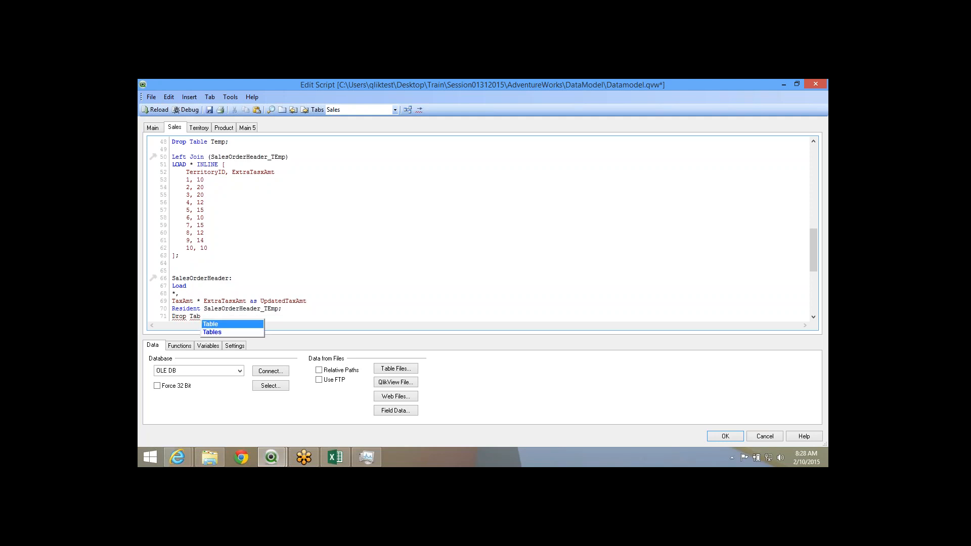
{"action": "key", "text": "Return"}
{"action": "key", "text": "ctrl+v"}
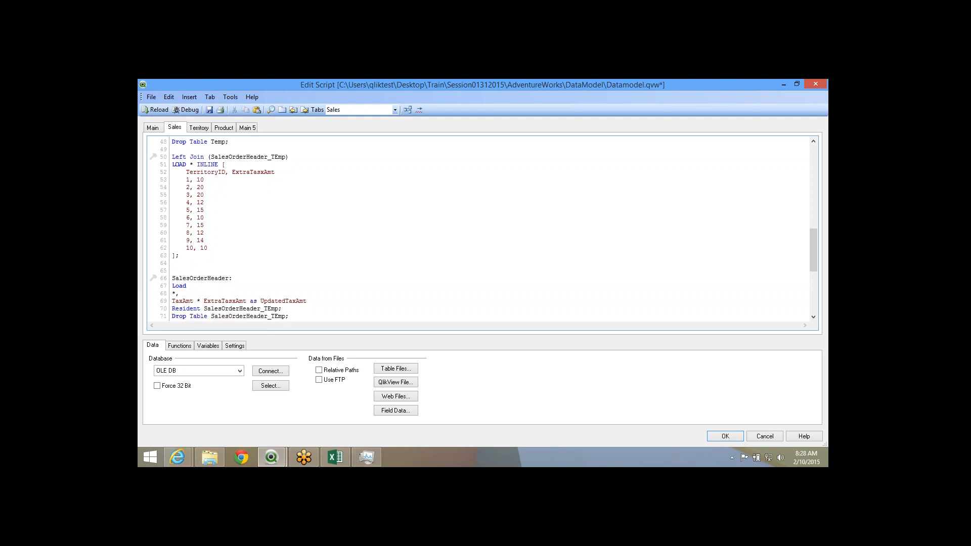
Save the document, reload the edited script, and close the script execution progress window.
{"action": "key", "text": "Down"}
{"action": "key", "text": "Down"}
{"action": "key", "text": "Down"}
{"action": "key", "text": "Down"}
{"action": "key", "text": "Down"}
{"action": "key", "text": "Down"}
{"action": "key", "text": "Down"}
{"action": "key", "text": "Down"}
{"action": "key", "text": "Down"}
{"action": "key", "text": "Down"}
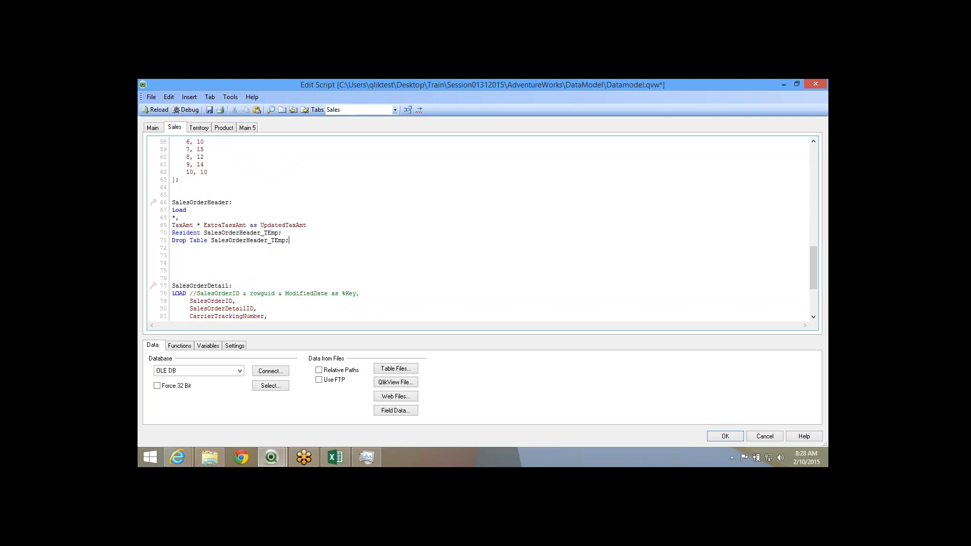
{"action": "left_click", "coordinate": [209, 110]}
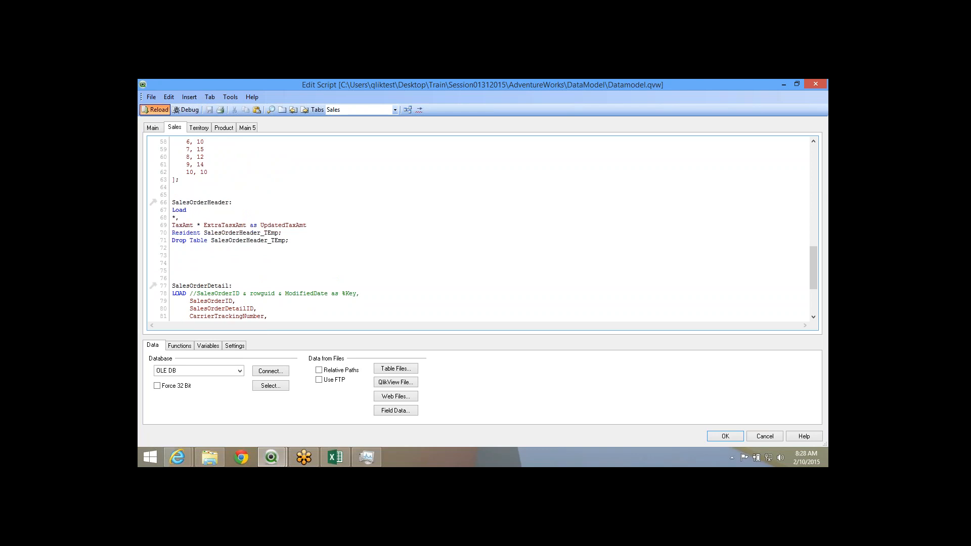
{"action": "left_click", "coordinate": [154, 109]}
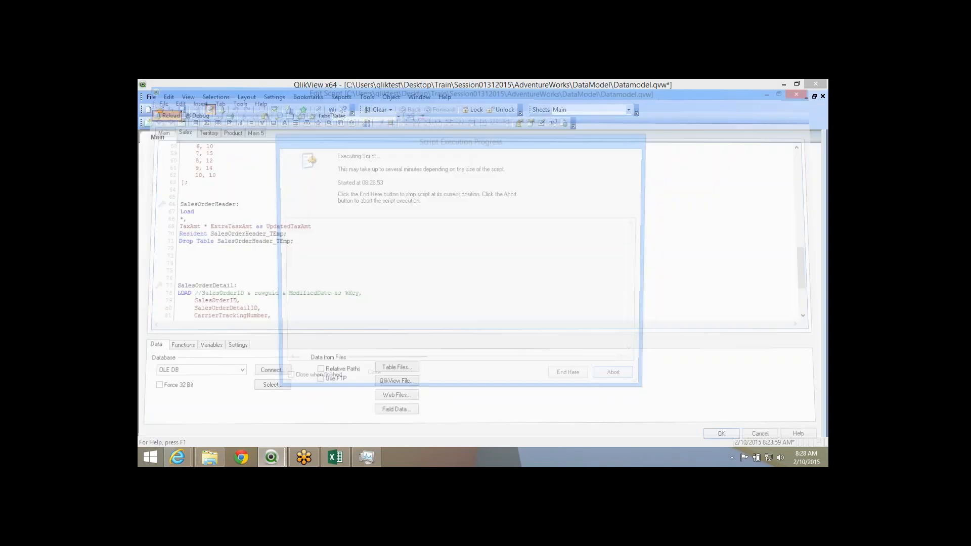
{"action": "key", "text": "Return"}
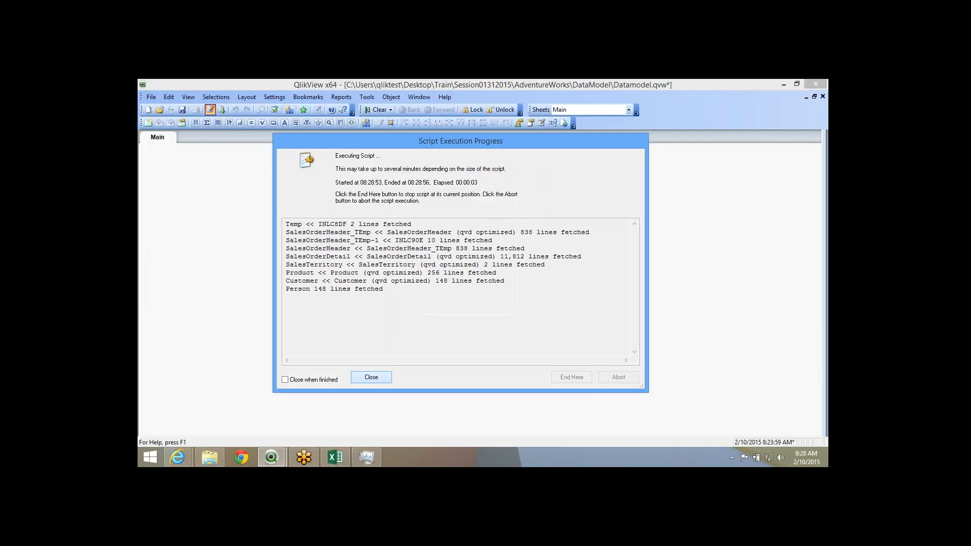
{"action": "left_click", "coordinate": [371, 377]}
{"action": "left_click", "coordinate": [496, 385]}
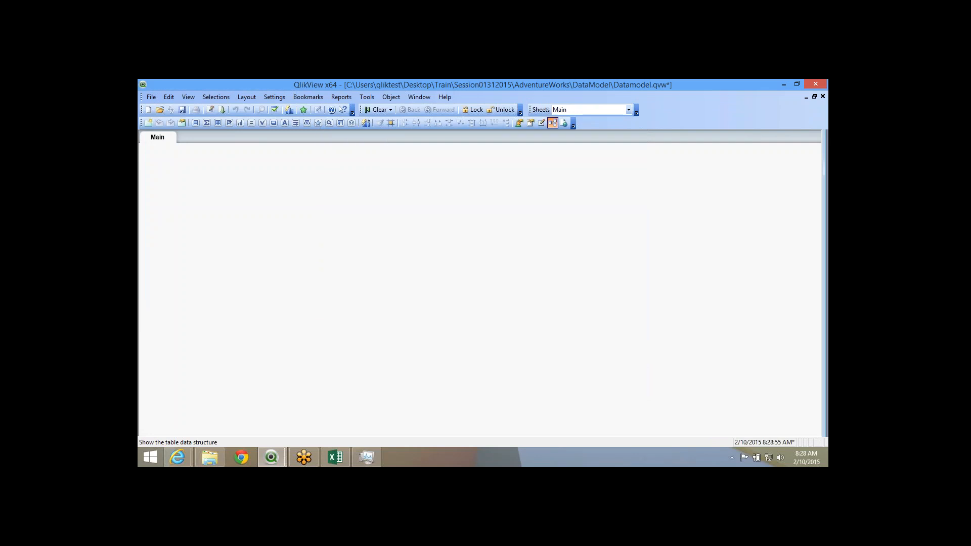
Open the table viewer and enlarge and reposition the SalesOrderHeader table to inspect its full field list.
{"action": "left_click", "coordinate": [553, 123]}
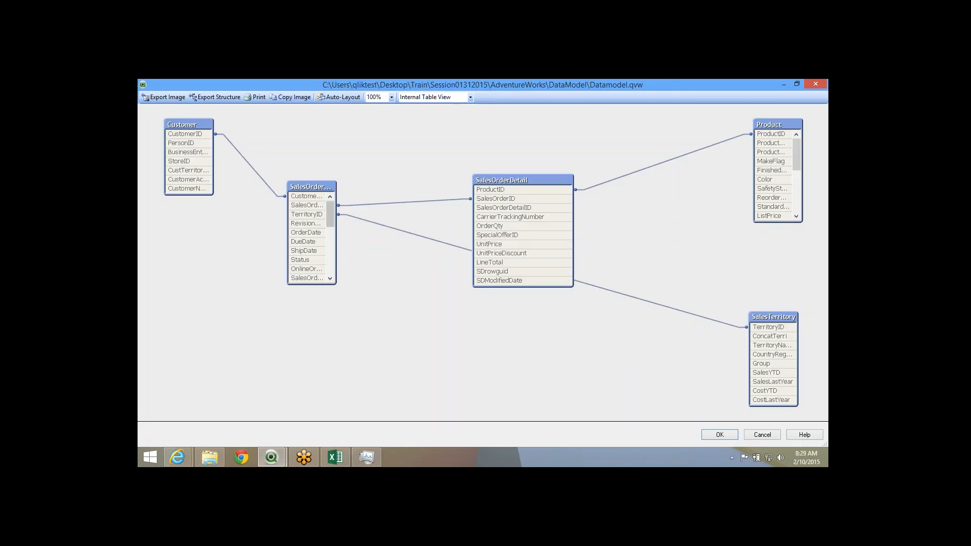
{"action": "left_click_drag", "start_coordinate": [336, 238], "coordinate": [403, 238]}
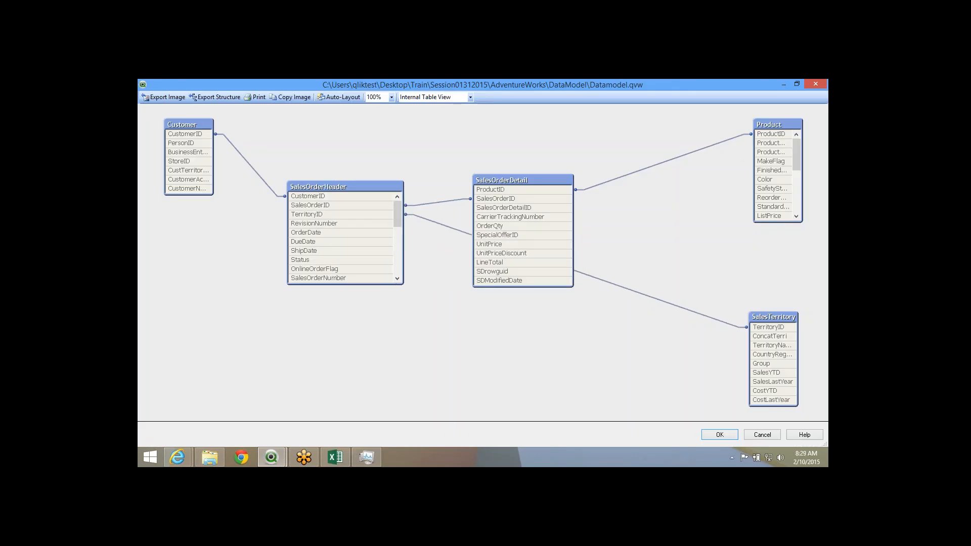
{"action": "left_click_drag", "start_coordinate": [350, 284], "coordinate": [349, 438]}
{"action": "left_click_drag", "start_coordinate": [397, 328], "coordinate": [398, 339]}
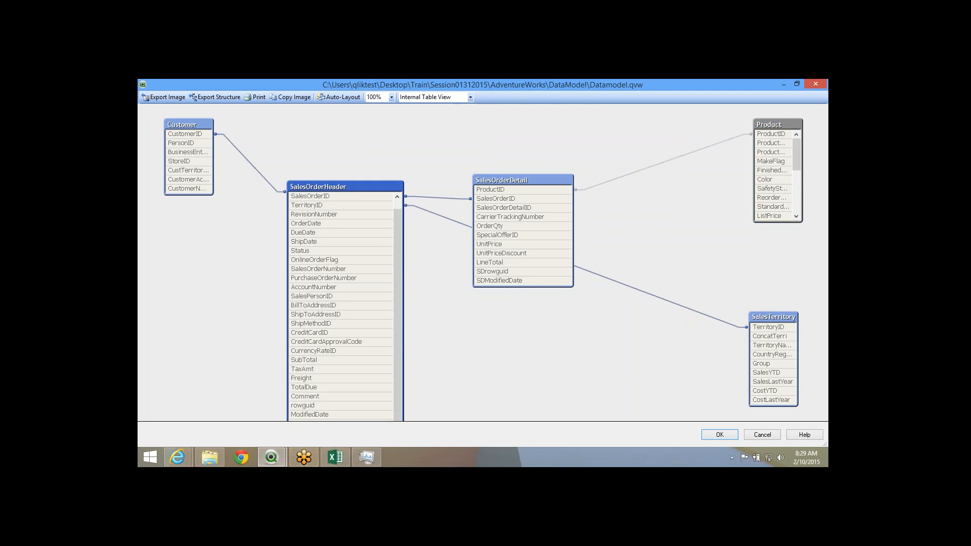
{"action": "left_click_drag", "start_coordinate": [347, 186], "coordinate": [349, 154]}
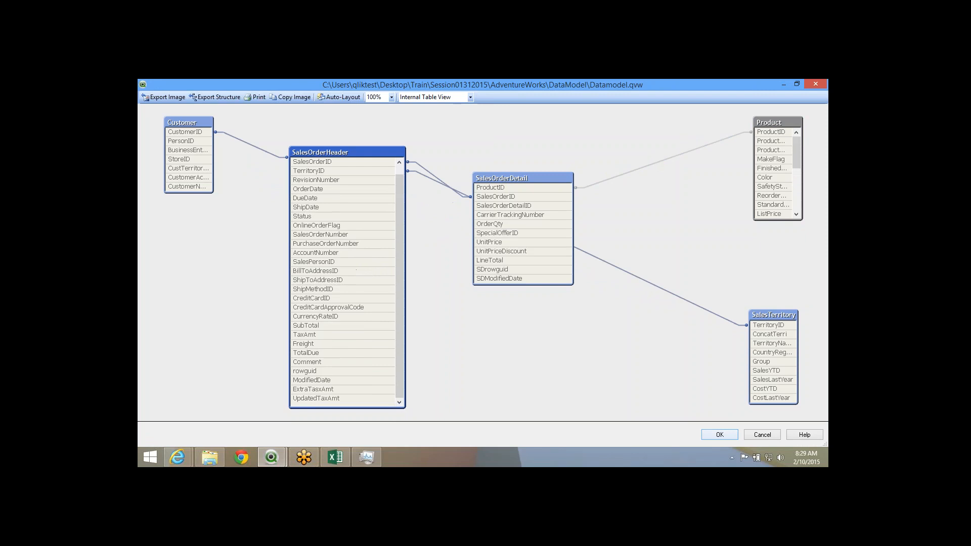
Close the table viewer and reopen the script at the SalesOrderHeader resident load in the Sales section.
{"action": "key", "text": "Escape"}
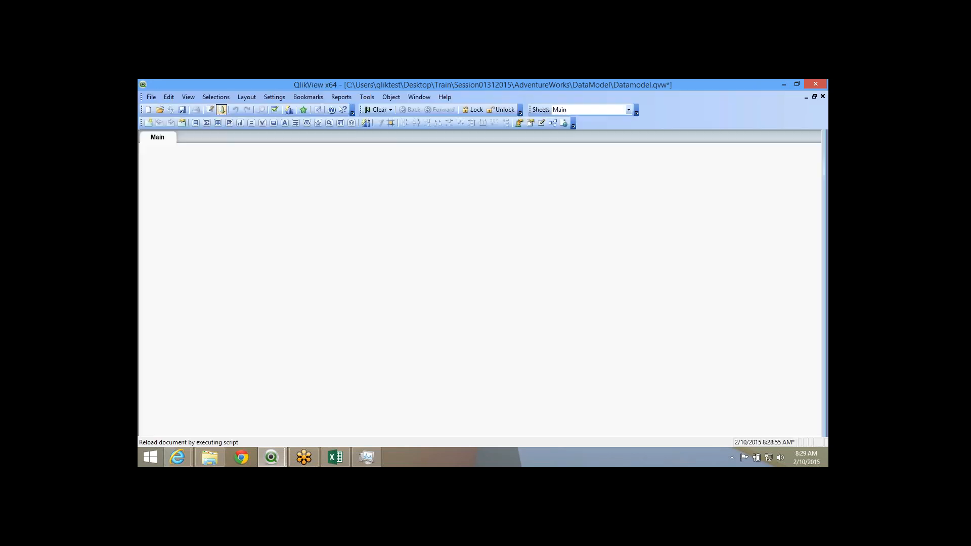
{"action": "left_click", "coordinate": [210, 109]}
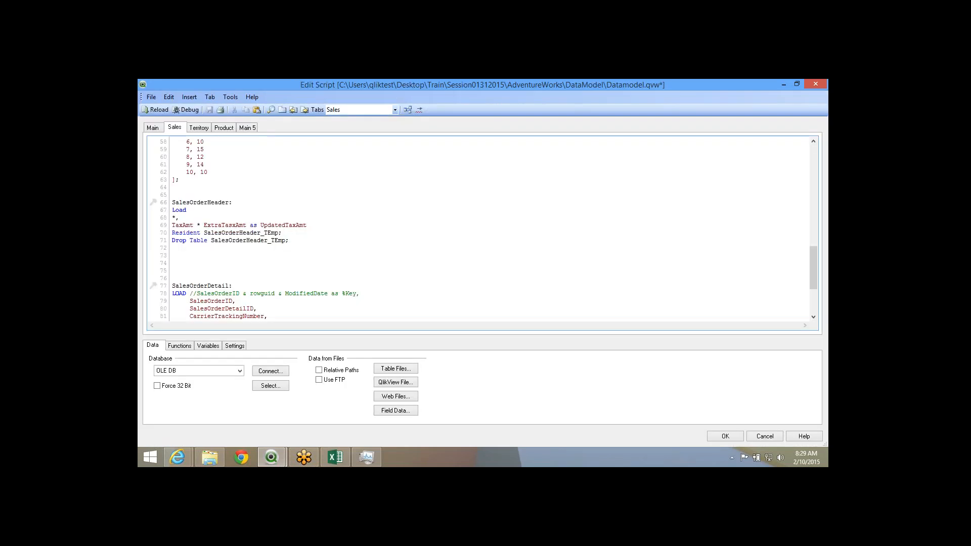
{"action": "scroll", "coordinate": [205, 309], "scroll_direction": "down", "scroll_amount": 2}
{"action": "scroll", "coordinate": [205, 308], "scroll_direction": "up", "scroll_amount": 3}
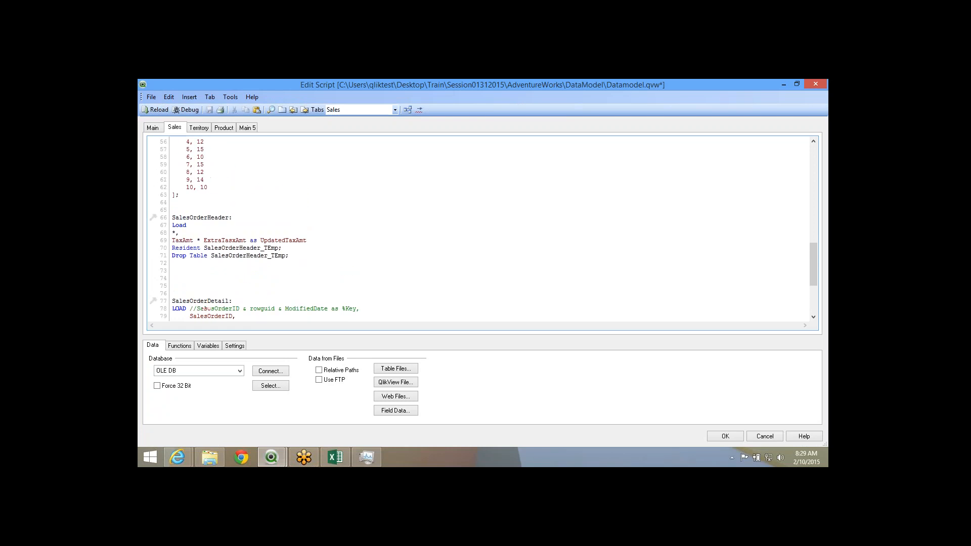
{"action": "scroll", "coordinate": [208, 308], "scroll_direction": "up", "scroll_amount": 1}
{"action": "left_click_drag", "start_coordinate": [202, 272], "coordinate": [172, 226]}
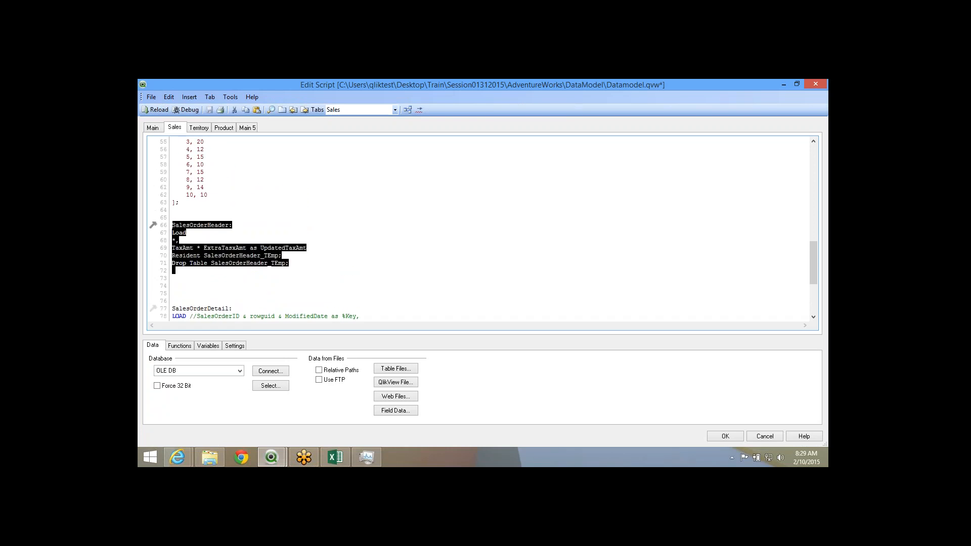
{"action": "key", "text": "Delete"}
{"action": "scroll", "coordinate": [205, 308], "scroll_direction": "up", "scroll_amount": 2}
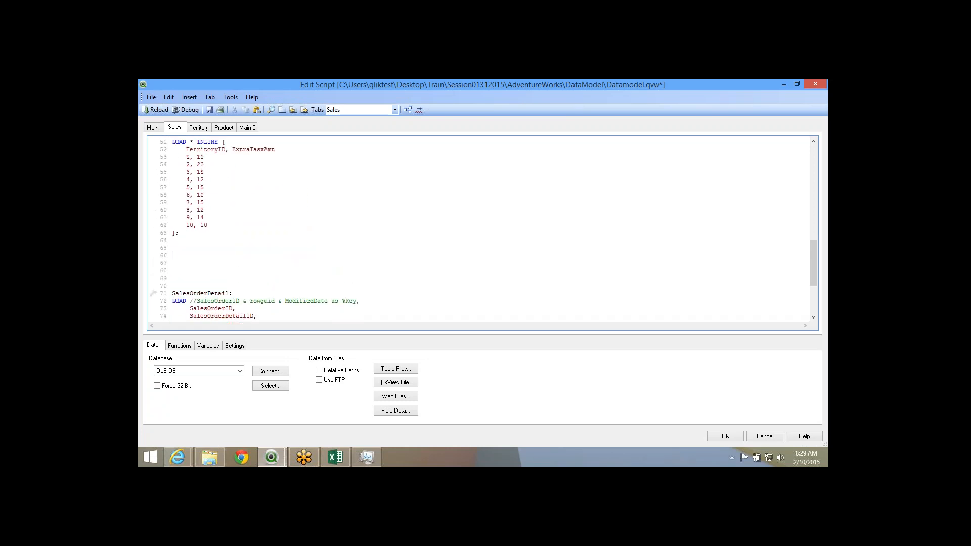
{"action": "left_click_drag", "start_coordinate": [174, 263], "coordinate": [172, 157]}
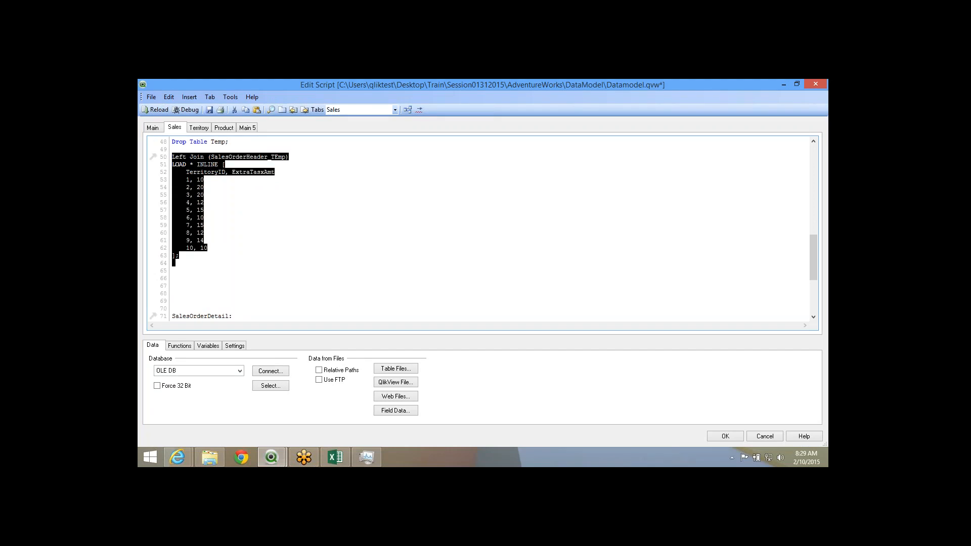
{"action": "key", "text": "ctrl+z"}
{"action": "scroll", "coordinate": [227, 230], "scroll_direction": "up", "scroll_amount": 1}
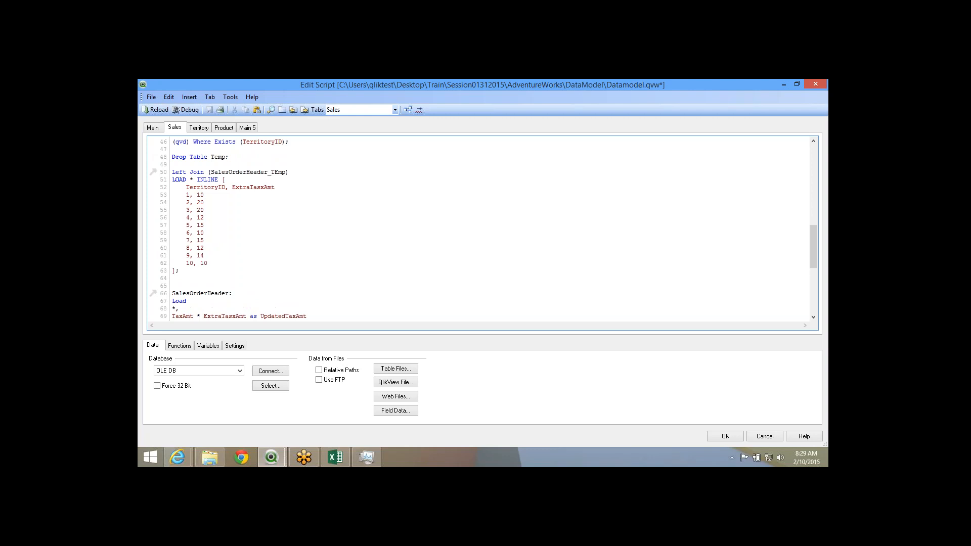
{"action": "left_click_drag", "start_coordinate": [179, 271], "coordinate": [173, 172]}
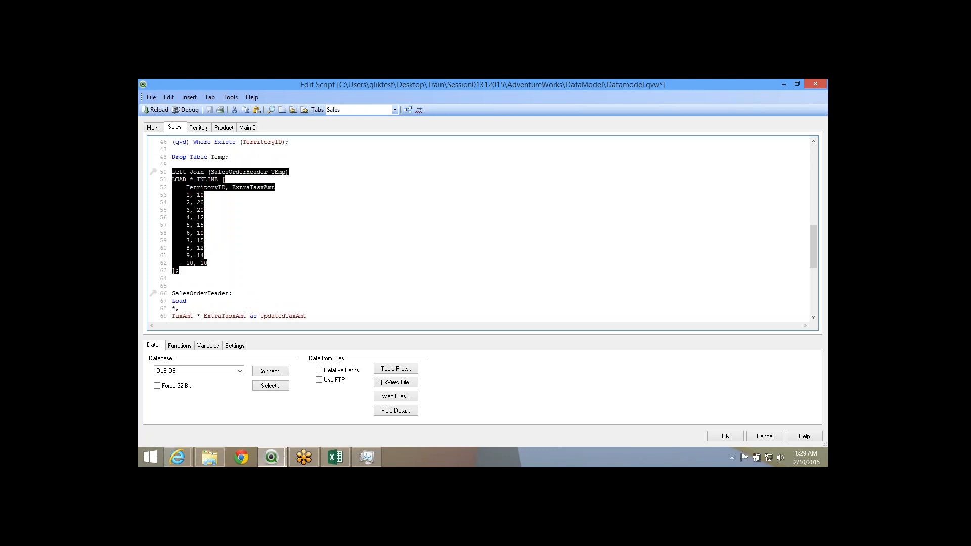
{"action": "key", "text": "Delete"}
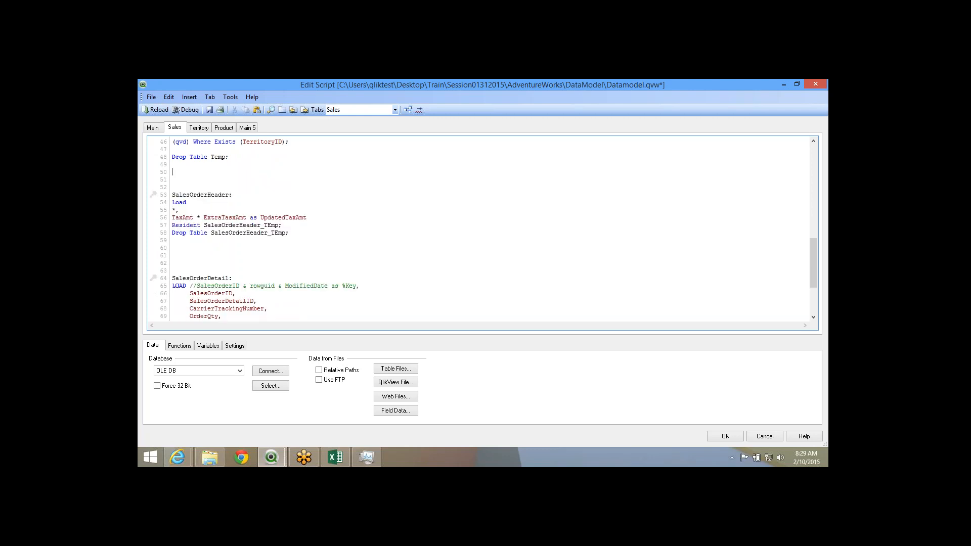
{"action": "key", "text": "ctrl+z"}
{"action": "key", "text": "shift+Up"}
{"action": "key", "text": "shift+Up"}
{"action": "key", "text": "shift+Up"}
{"action": "key", "text": "shift+Up"}
{"action": "key", "text": "shift+Up"}
{"action": "key", "text": "shift+Up"}
{"action": "key", "text": "shift+Up"}
{"action": "key", "text": "shift+Up"}
{"action": "key", "text": "shift+Up"}
{"action": "key", "text": "shift+Up"}
{"action": "key", "text": "shift+Up"}
{"action": "key", "text": "shift+Up"}
{"action": "key", "text": "shift+Up"}
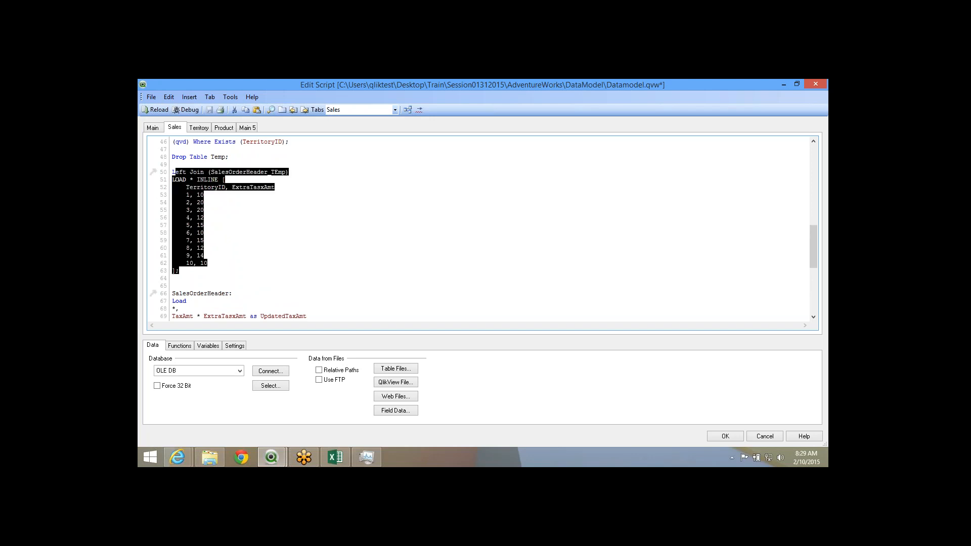
Examine the SalesOrderHeader_TEmp load, its left-joined inline tax table, and the Territory, Product and Main 5 script sections.
{"action": "scroll", "coordinate": [218, 167], "scroll_direction": "up", "scroll_amount": 6}
{"action": "double_click", "coordinate": [216, 165]}
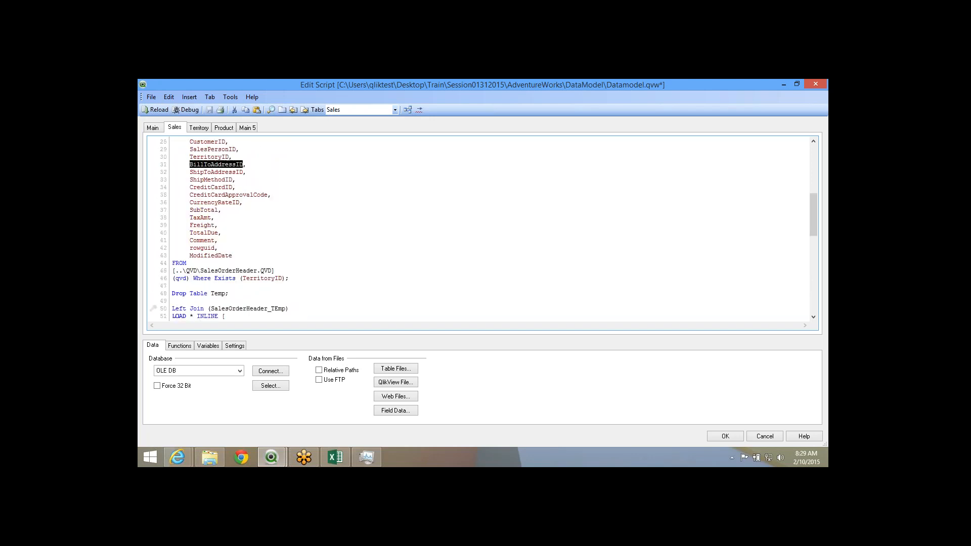
{"action": "scroll", "coordinate": [218, 222], "scroll_direction": "down", "scroll_amount": 5}
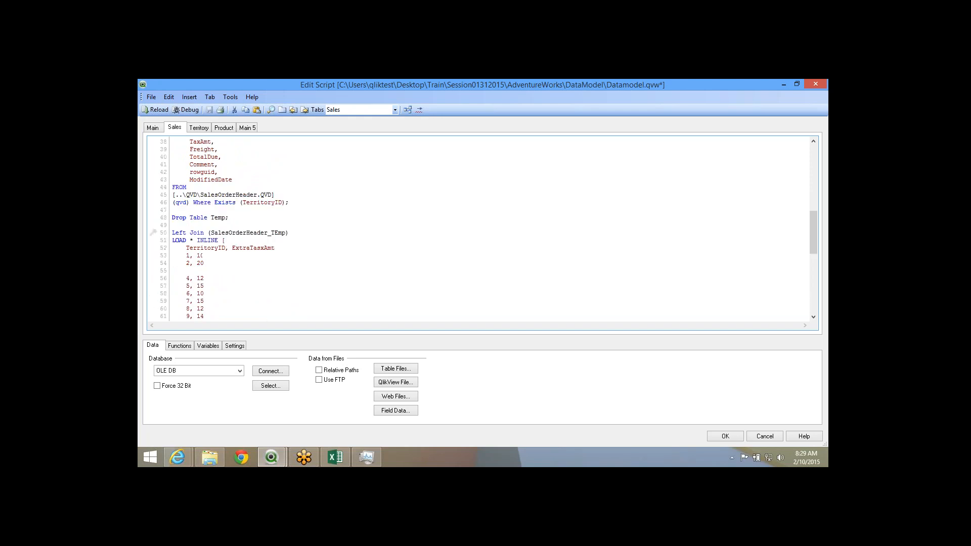
{"action": "double_click", "coordinate": [200, 225]}
{"action": "left_click", "coordinate": [199, 128]}
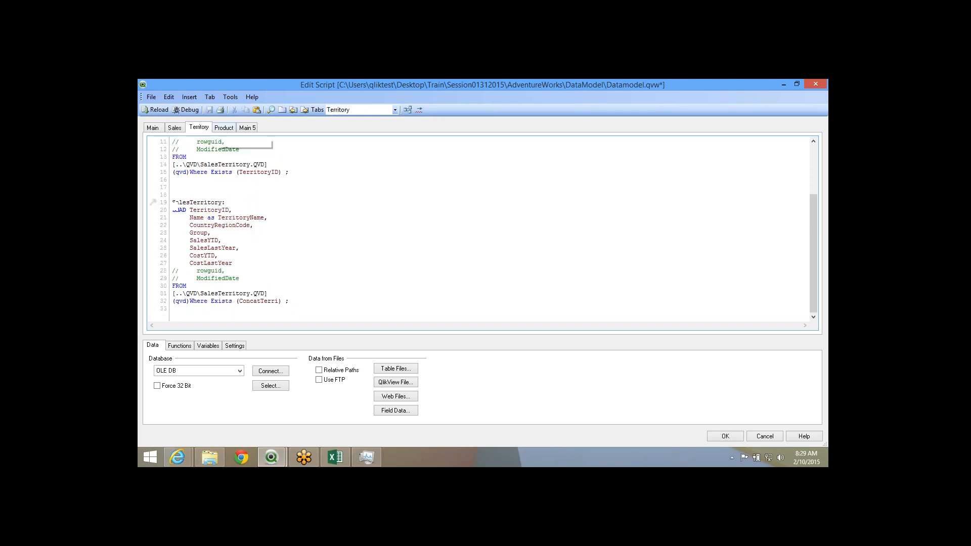
{"action": "left_click", "coordinate": [223, 128]}
{"action": "left_click", "coordinate": [248, 128]}
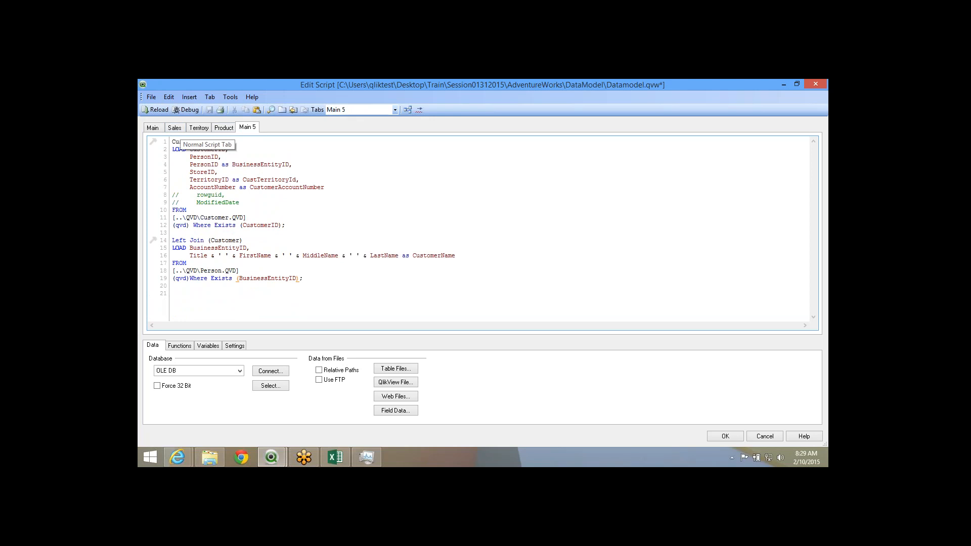
{"action": "left_click", "coordinate": [176, 128]}
{"action": "left_click_drag", "start_coordinate": [181, 287], "coordinate": [223, 203]}
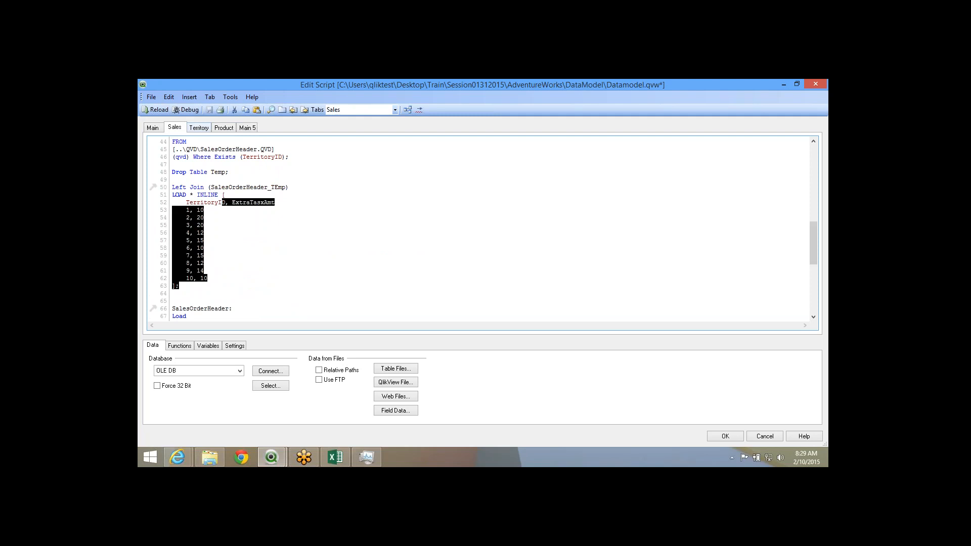
{"action": "left_click", "coordinate": [199, 127]}
{"action": "left_click", "coordinate": [248, 128]}
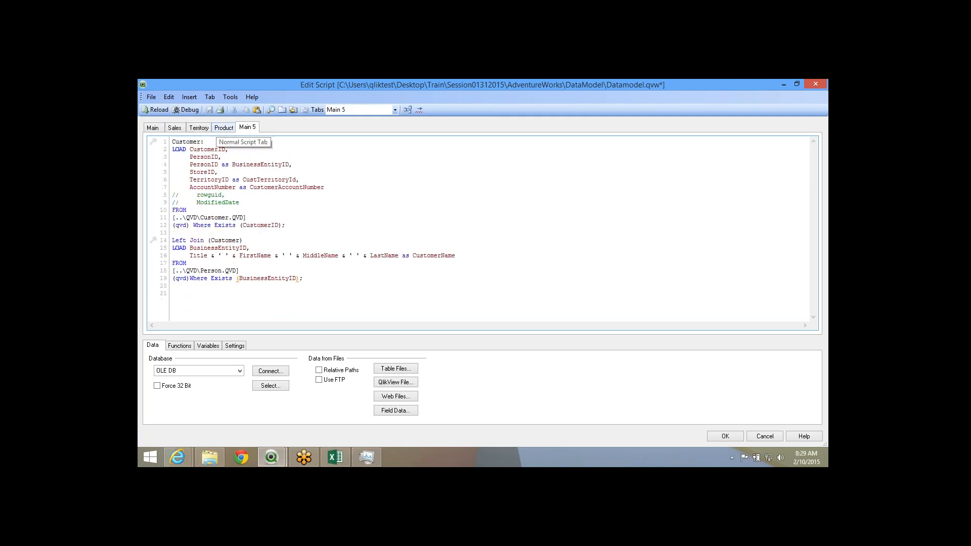
{"action": "left_click", "coordinate": [199, 127]}
{"action": "left_click", "coordinate": [175, 128]}
{"action": "left_click_drag", "start_coordinate": [173, 294], "coordinate": [173, 188]}
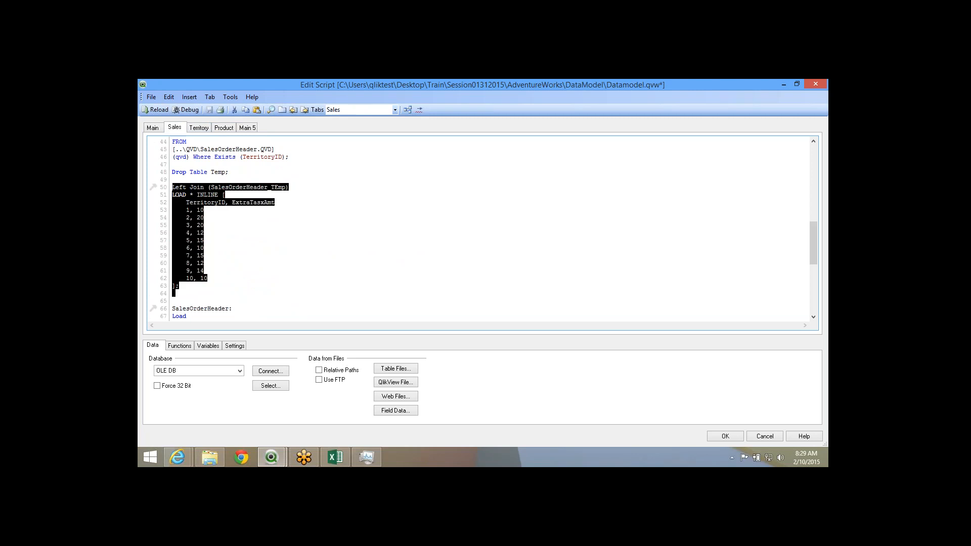
{"action": "scroll", "coordinate": [478, 227], "scroll_direction": "down", "scroll_amount": 2}
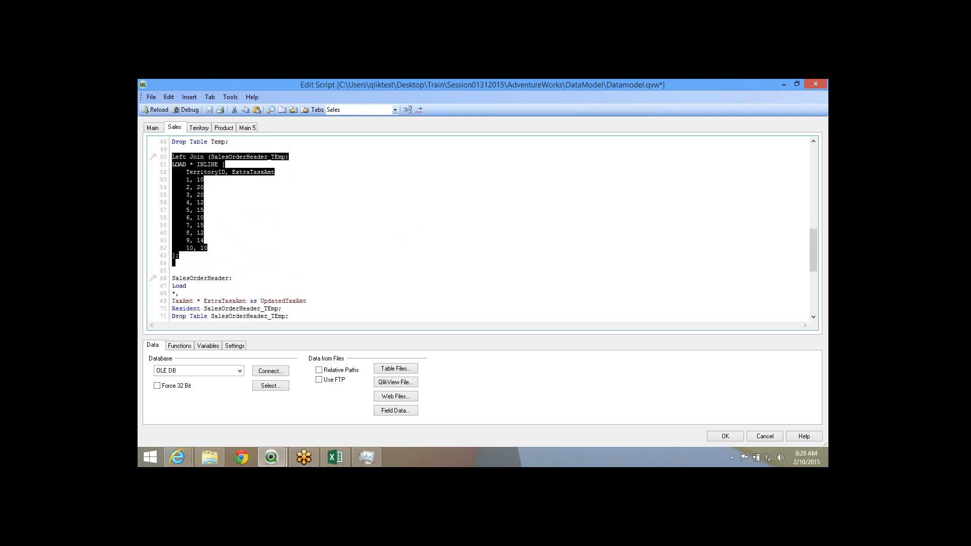
{"action": "left_click", "coordinate": [199, 128]}
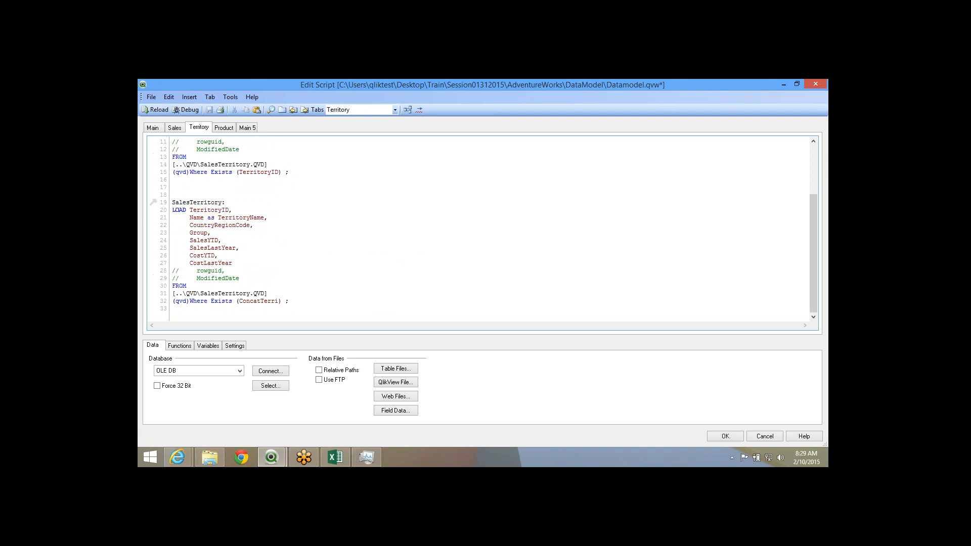
{"action": "scroll", "coordinate": [199, 149], "scroll_direction": "up", "scroll_amount": 3}
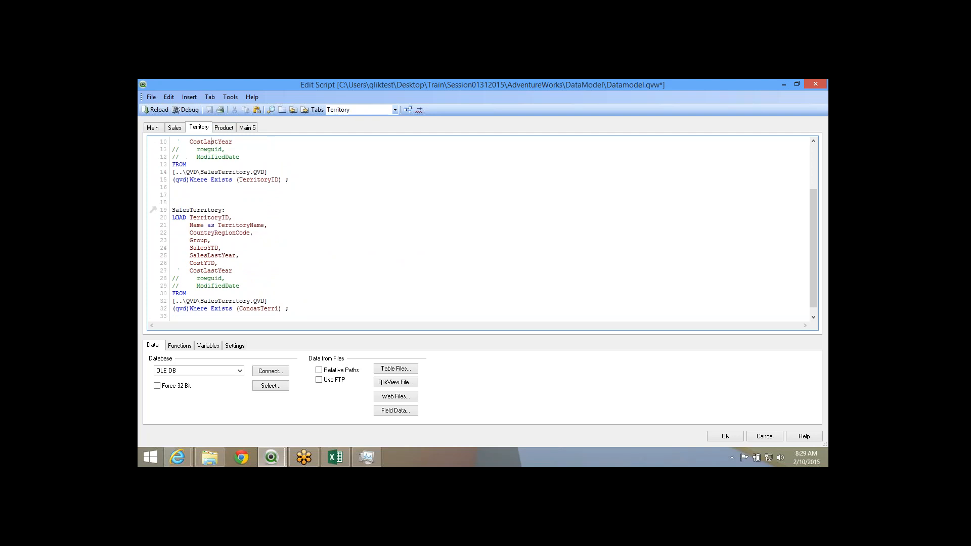
{"action": "left_click", "coordinate": [247, 128]}
{"action": "left_click", "coordinate": [175, 128]}
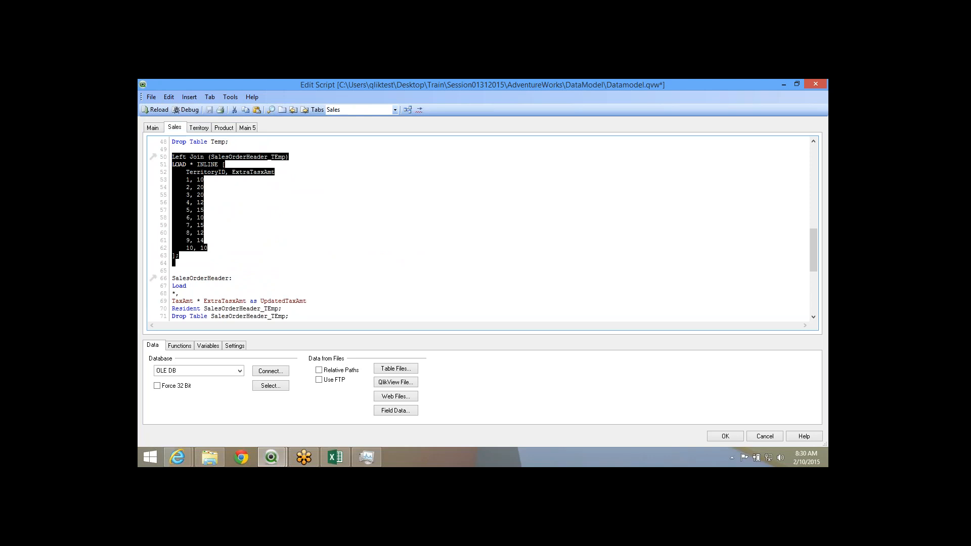
Move the inline TerritoryID, ExtraTasxAmt load with its Left Join prefix to above the SalesOrderHeader_TEmp load, after the Temp inline table.
{"action": "left_click", "coordinate": [178, 164]}
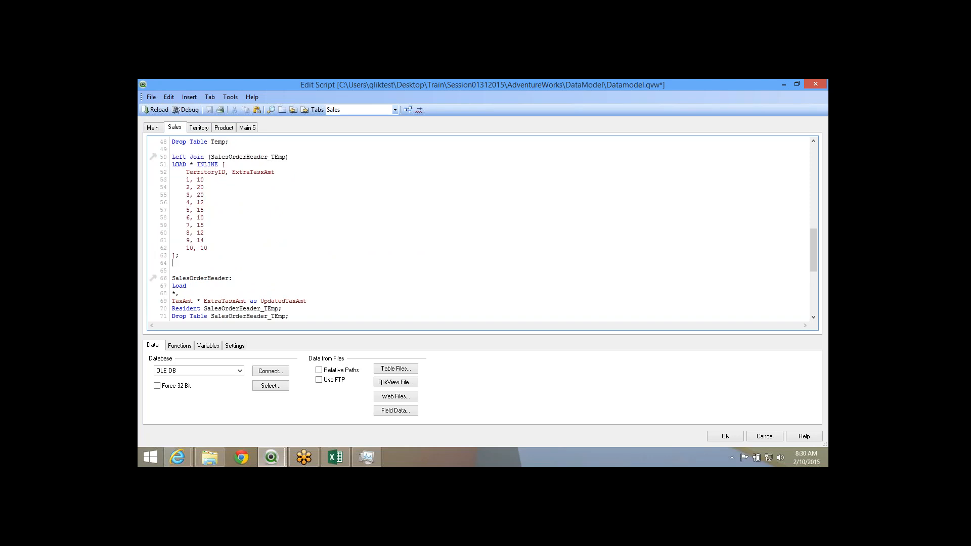
{"action": "key", "text": "shift+Up"}
{"action": "key", "text": "shift+Up"}
{"action": "key", "text": "shift+Up"}
{"action": "key", "text": "shift+Up"}
{"action": "key", "text": "shift+Up"}
{"action": "key", "text": "shift+Up"}
{"action": "key", "text": "shift+Up"}
{"action": "key", "text": "shift+Up"}
{"action": "key", "text": "shift+Up"}
{"action": "key", "text": "shift+Up"}
{"action": "key", "text": "shift+Up"}
{"action": "key", "text": "shift+Up"}
{"action": "key", "text": "shift+Up"}
{"action": "key", "text": "shift+Up"}
{"action": "key", "text": "shift+Up"}
{"action": "key", "text": "ctrl+c"}
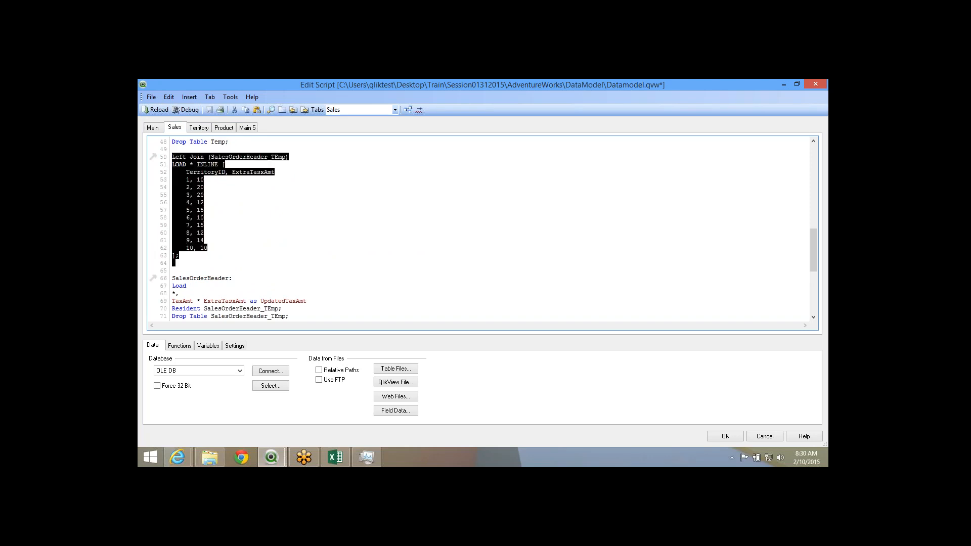
{"action": "key", "text": "Delete"}
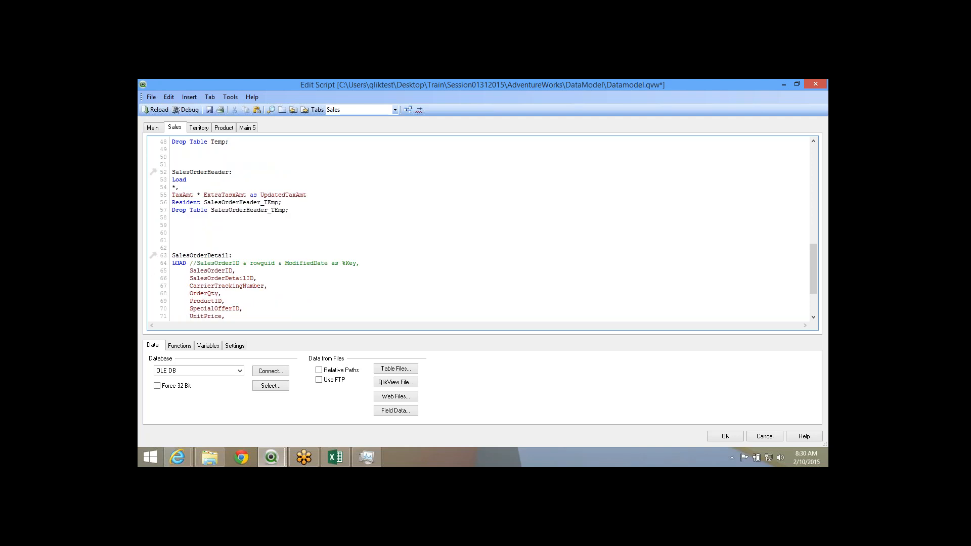
{"action": "scroll", "coordinate": [480, 228], "scroll_direction": "up", "scroll_amount": 10}
{"action": "scroll", "coordinate": [480, 228], "scroll_direction": "up", "scroll_amount": 5}
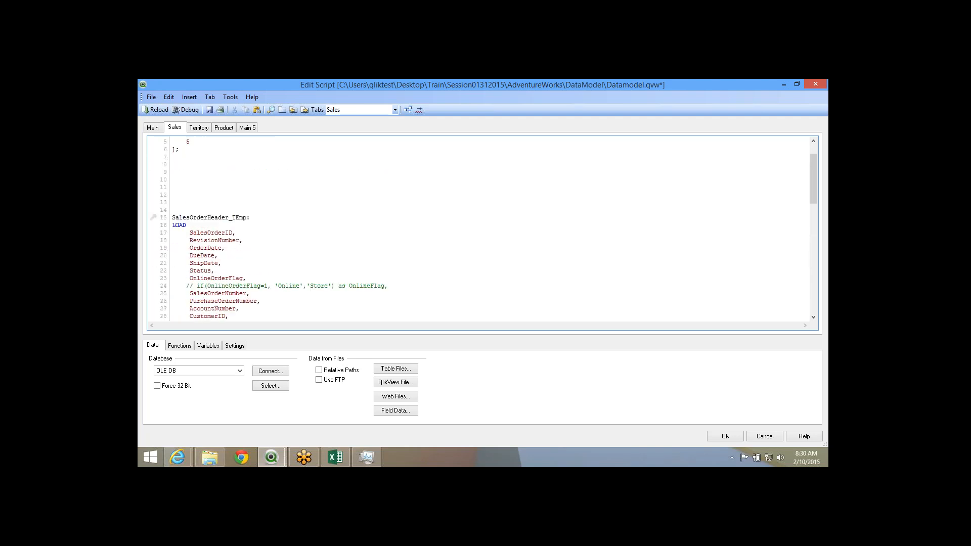
{"action": "key", "text": "ctrl+v"}
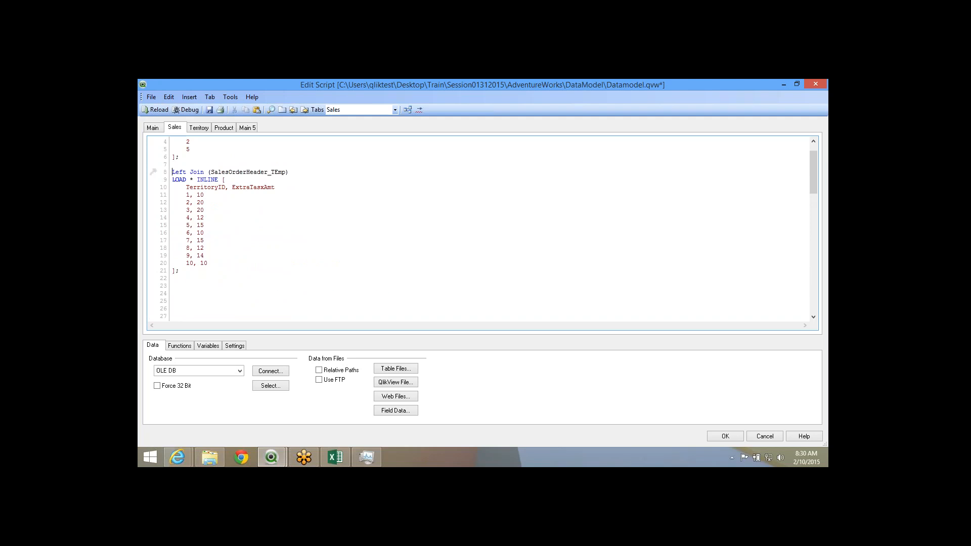
Replace the inline load's Left Join prefix with Mapping under the table label Tax:, and save the document.
{"action": "left_click_drag", "start_coordinate": [172, 172], "coordinate": [289, 172]}
{"action": "type", "text": "Mapping"}
{"action": "key", "text": "Return"}
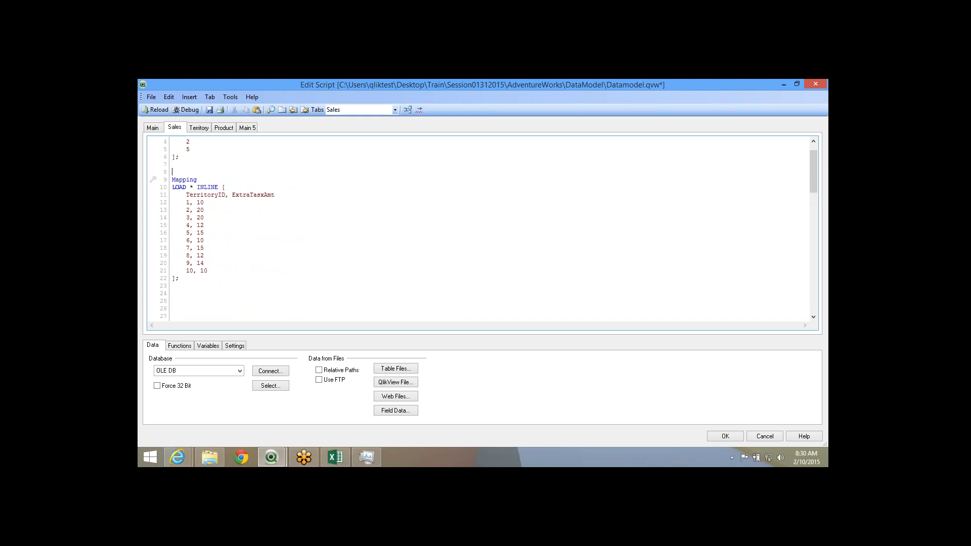
{"action": "type", "text": "Tax:"}
{"action": "double_click", "coordinate": [184, 179]}
{"action": "left_click_drag", "start_coordinate": [179, 278], "coordinate": [172, 180]}
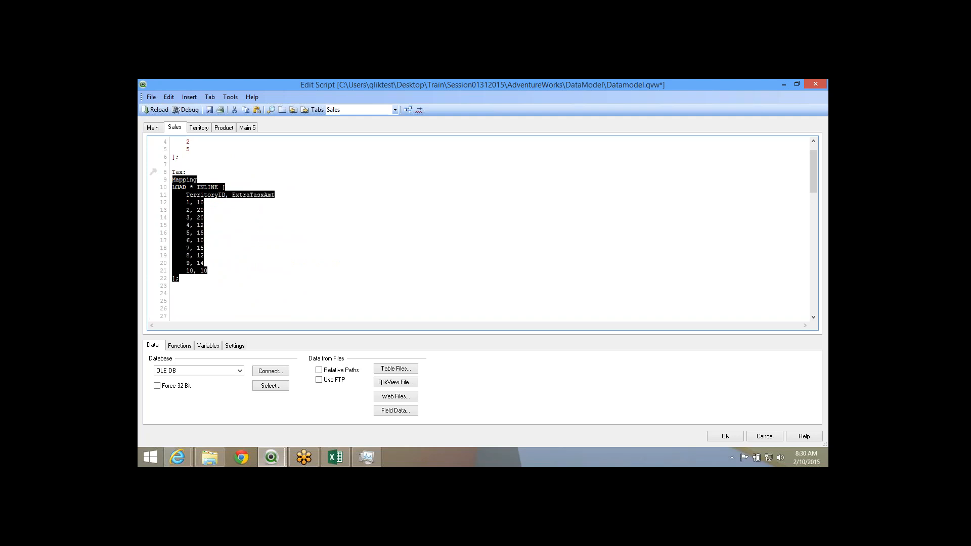
{"action": "left_click", "coordinate": [209, 110]}
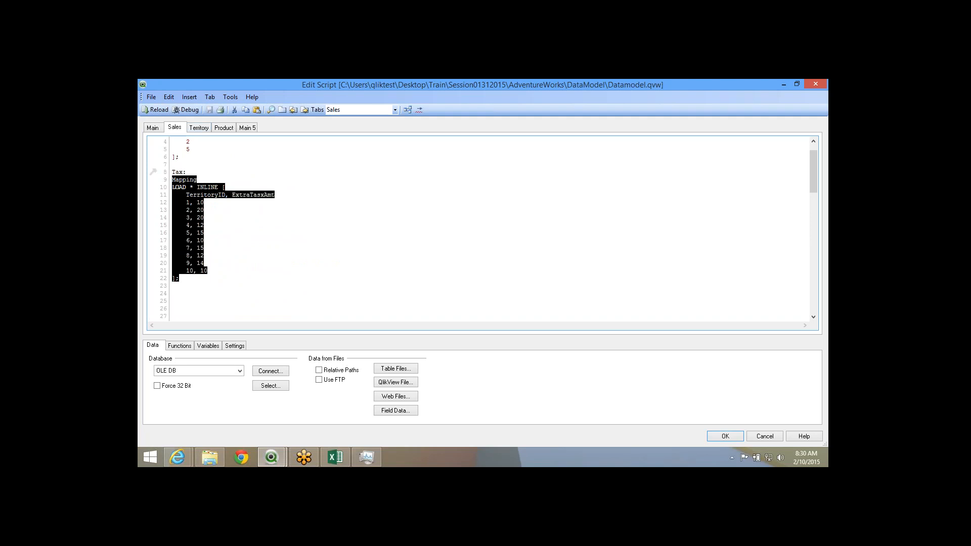
Comment out the whole SalesOrderHeader resident load together with its Drop Table SalesOrderHeader_TEmp; statement.
{"action": "scroll", "coordinate": [481, 227], "scroll_direction": "down", "scroll_amount": 7}
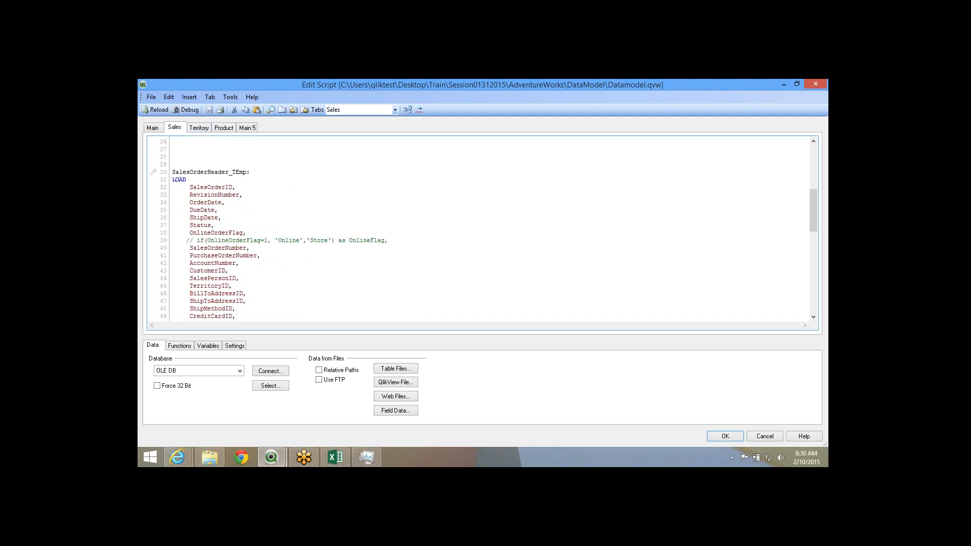
{"action": "scroll", "coordinate": [481, 228], "scroll_direction": "down", "scroll_amount": 8}
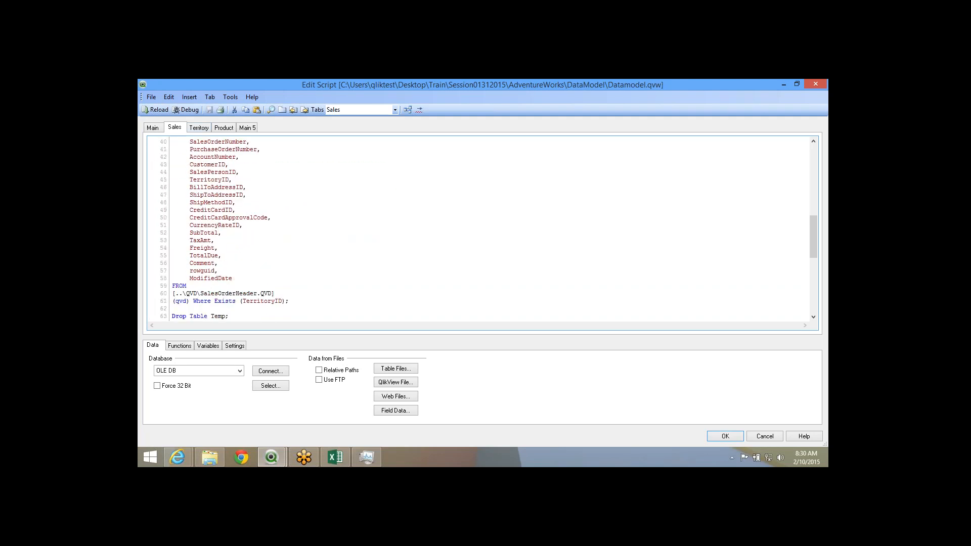
{"action": "scroll", "coordinate": [480, 228], "scroll_direction": "down", "scroll_amount": 3}
{"action": "left_click_drag", "start_coordinate": [173, 263], "coordinate": [172, 218]}
{"action": "right_click", "coordinate": [172, 218]}
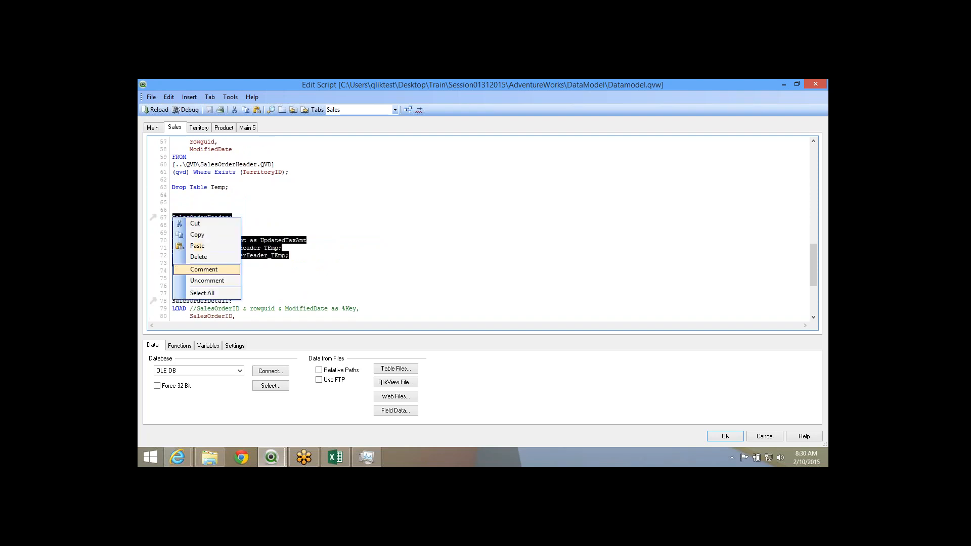
{"action": "left_click", "coordinate": [203, 271]}
{"action": "left_click_drag", "start_coordinate": [202, 278], "coordinate": [200, 264]}
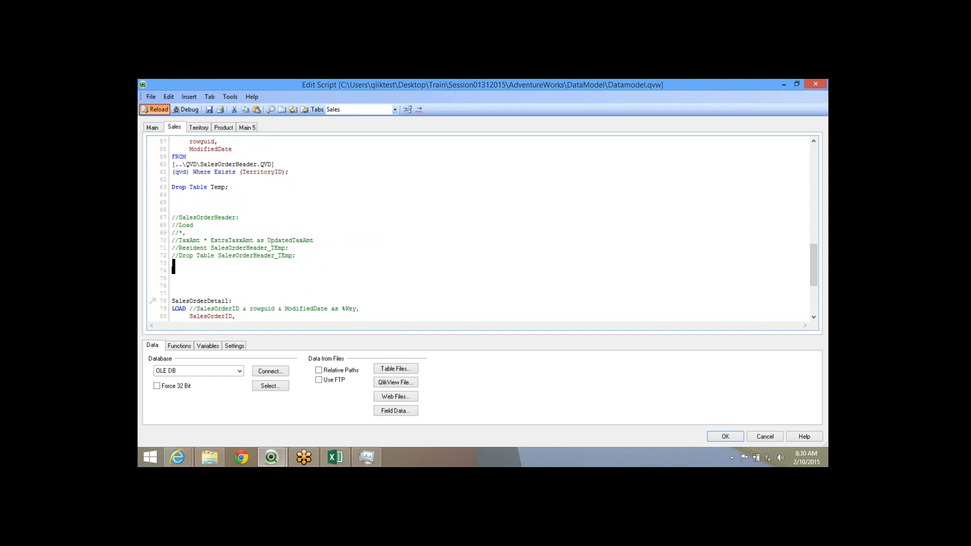
Reload the script and check the Tax and SalesOrderHeader_TEmp lines in the script execution progress window.
{"action": "left_click", "coordinate": [155, 110]}
{"action": "key", "text": "Return"}
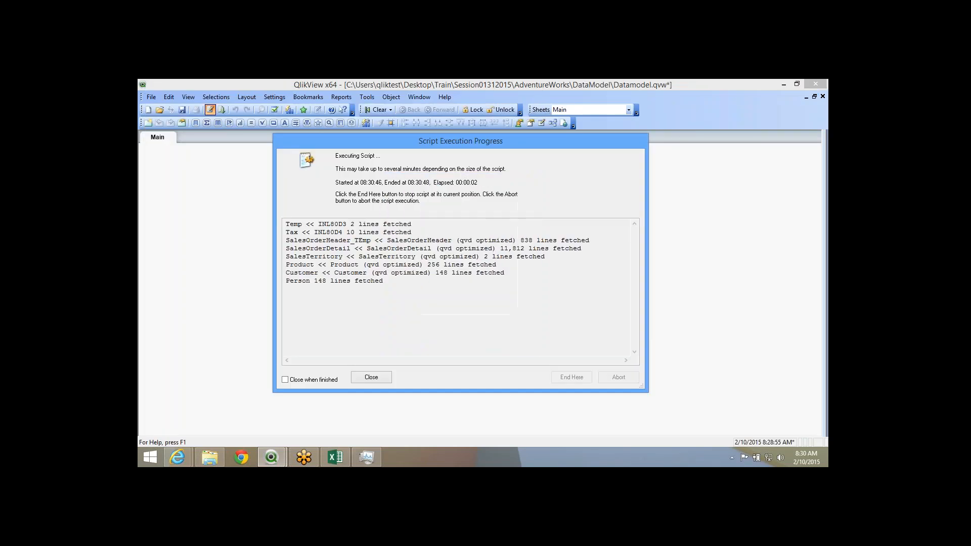
{"action": "left_click_drag", "start_coordinate": [290, 232], "coordinate": [428, 241]}
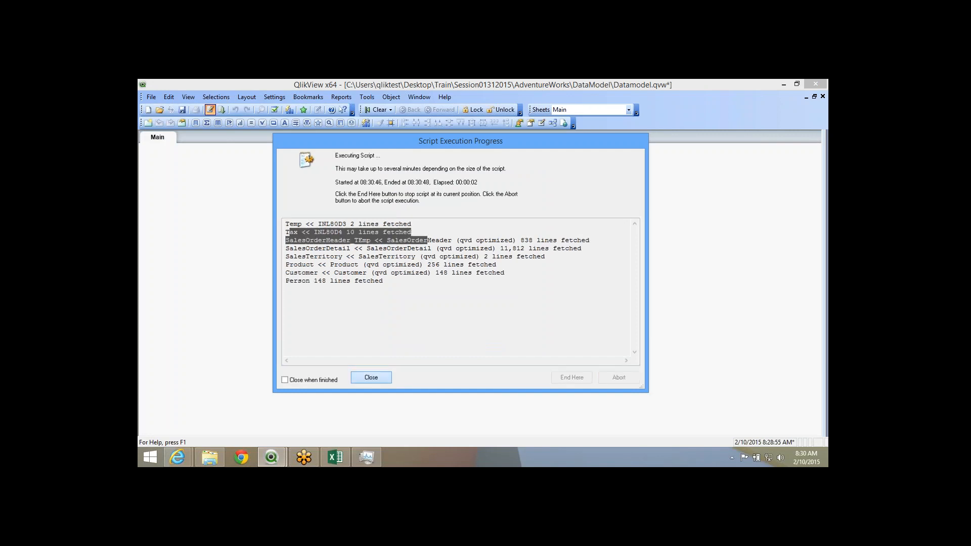
Close the reload progress and uncomment the SalesOrderHeader resident load together with its Drop Table SalesOrderHeader_TEmp; statement in the Sales script.
{"action": "left_click", "coordinate": [371, 377]}
{"action": "left_click", "coordinate": [553, 123]}
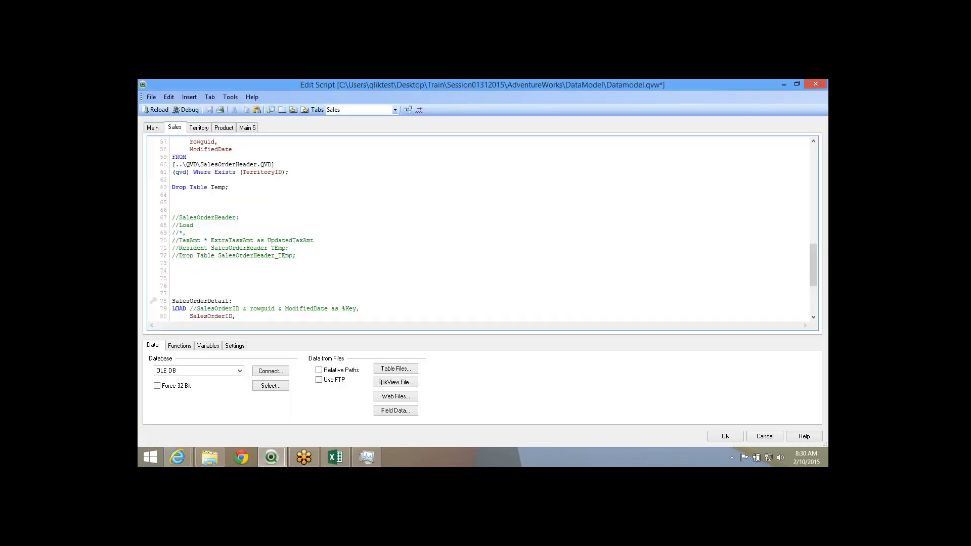
{"action": "key", "text": "shift+Up"}
{"action": "key", "text": "shift+Up"}
{"action": "key", "text": "shift+Up"}
{"action": "key", "text": "shift+Up"}
{"action": "key", "text": "shift+Up"}
{"action": "key", "text": "shift+Up"}
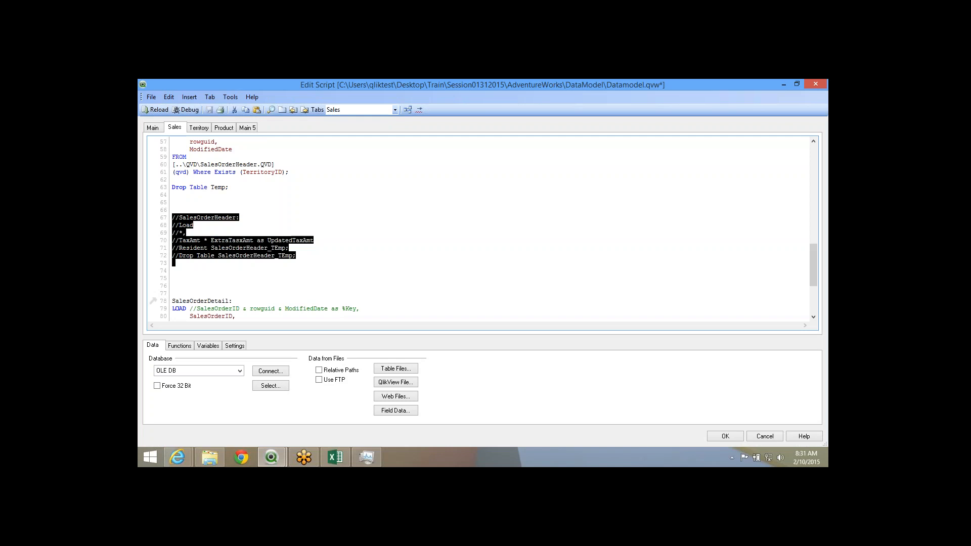
{"action": "right_click", "coordinate": [176, 219]}
{"action": "left_click", "coordinate": [210, 274]}
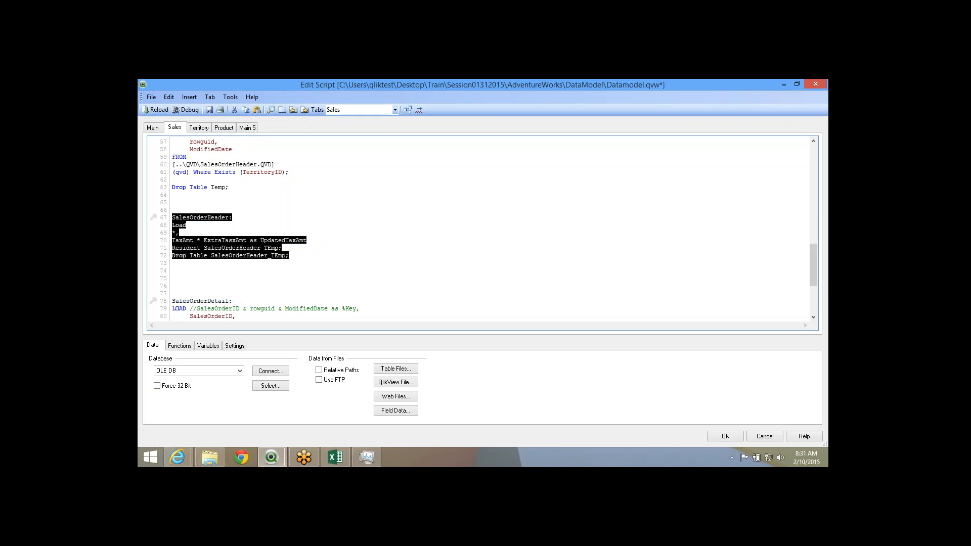
Remove the surplus blank lines between the Tax mapping table and the SalesOrderHeader_TEmp load.
{"action": "scroll", "coordinate": [405, 228], "scroll_direction": "up", "scroll_amount": 5}
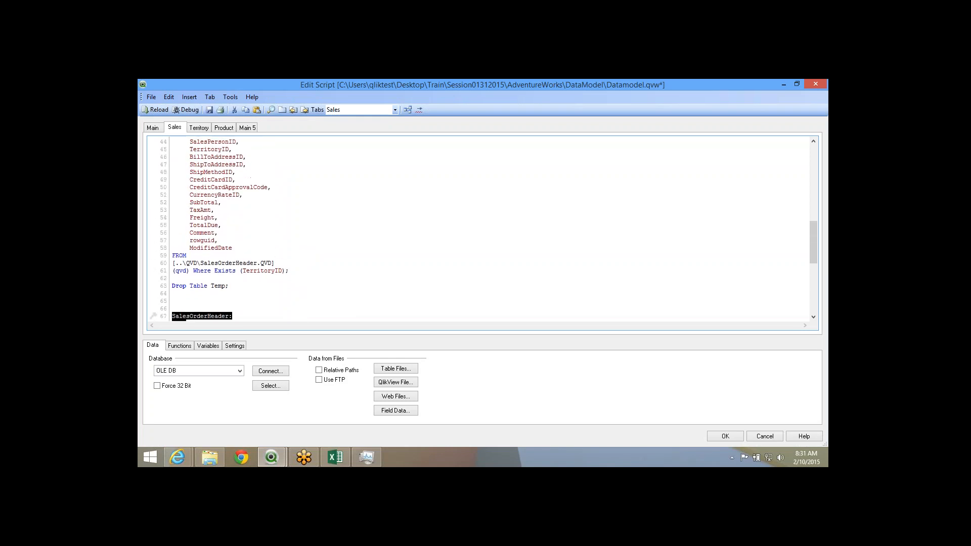
{"action": "scroll", "coordinate": [405, 227], "scroll_direction": "up", "scroll_amount": 10}
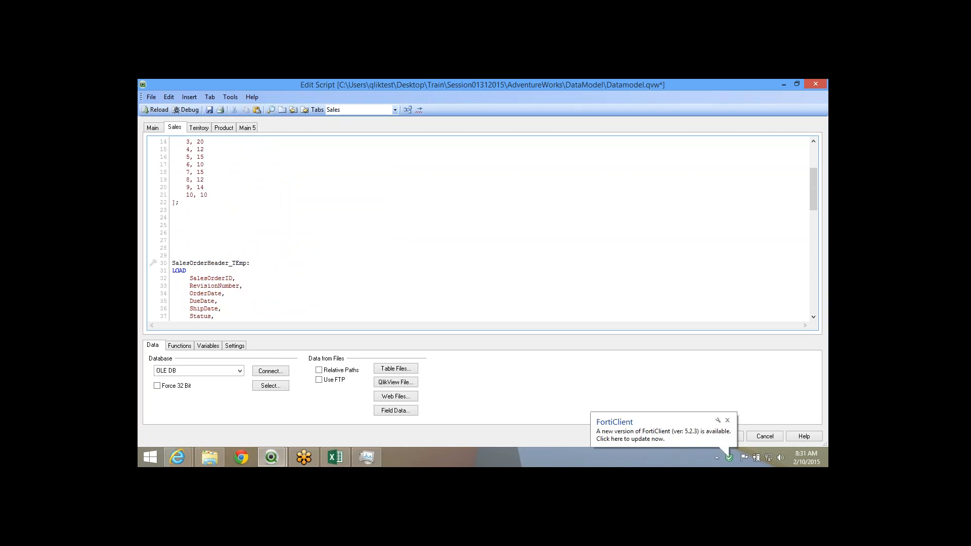
{"action": "key", "text": "BackSpace"}
{"action": "key", "text": "BackSpace"}
{"action": "key", "text": "BackSpace"}
{"action": "key", "text": "BackSpace"}
{"action": "key", "text": "BackSpace"}
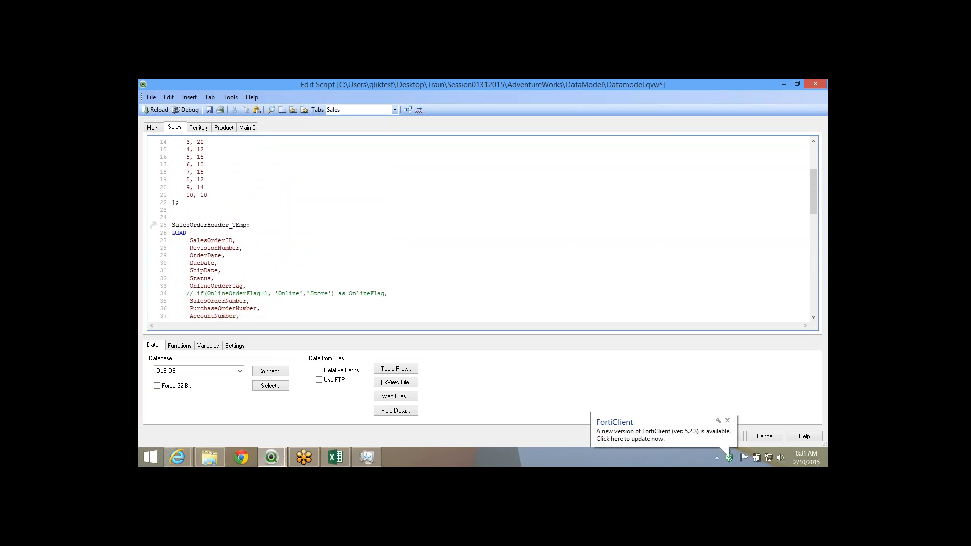
{"action": "key", "text": "BackSpace"}
Insert an empty line directly below the TerritoryID field in the SalesOrderHeader_TEmp load.
{"action": "scroll", "coordinate": [404, 227], "scroll_direction": "down", "scroll_amount": 7}
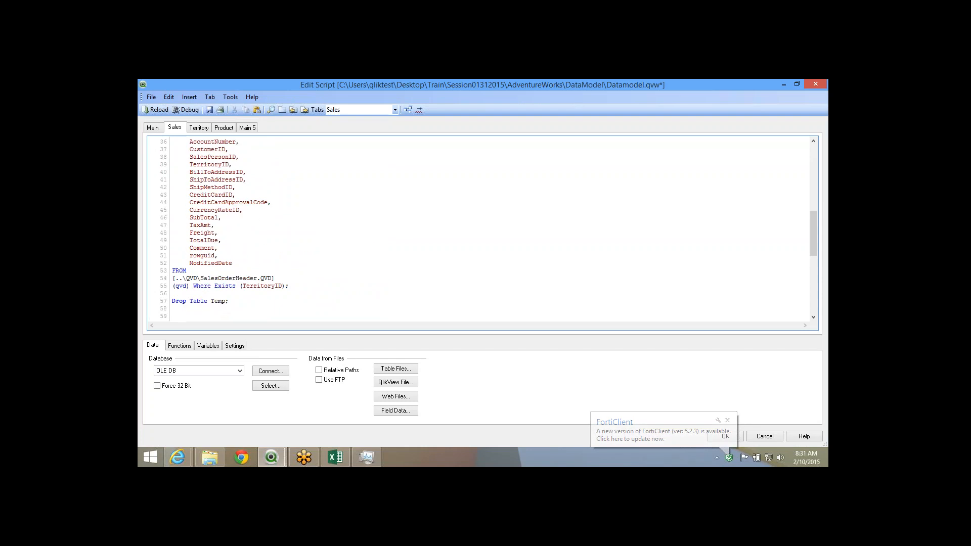
{"action": "scroll", "coordinate": [480, 227], "scroll_direction": "up", "scroll_amount": 1}
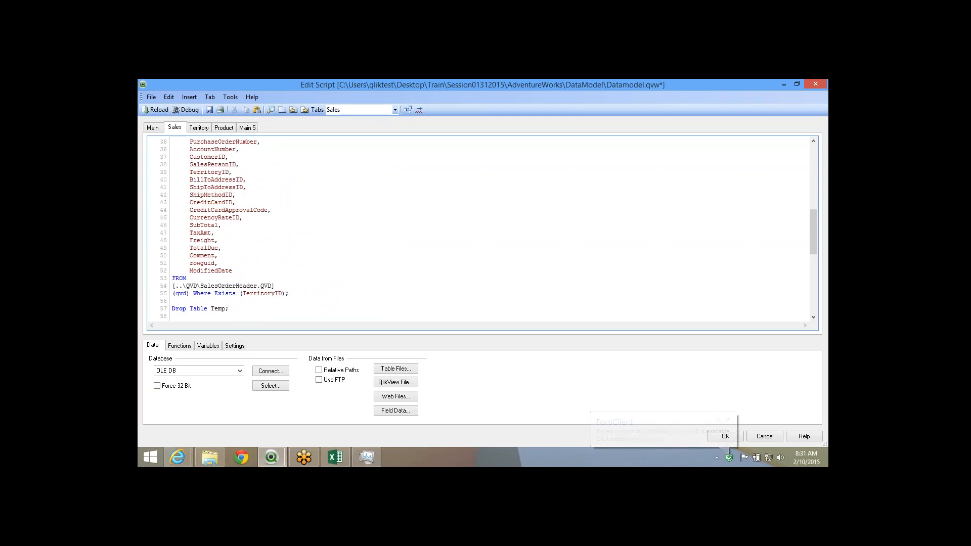
{"action": "scroll", "coordinate": [480, 228], "scroll_direction": "up", "scroll_amount": 2}
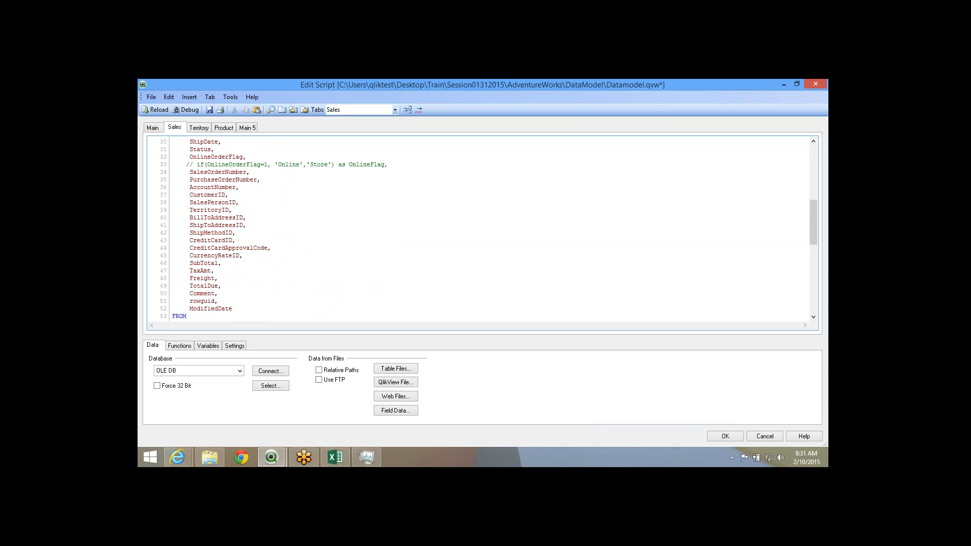
{"action": "double_click", "coordinate": [209, 210]}
{"action": "left_click", "coordinate": [210, 210]}
{"action": "key", "text": "Return"}
{"action": "double_click", "coordinate": [210, 210]}
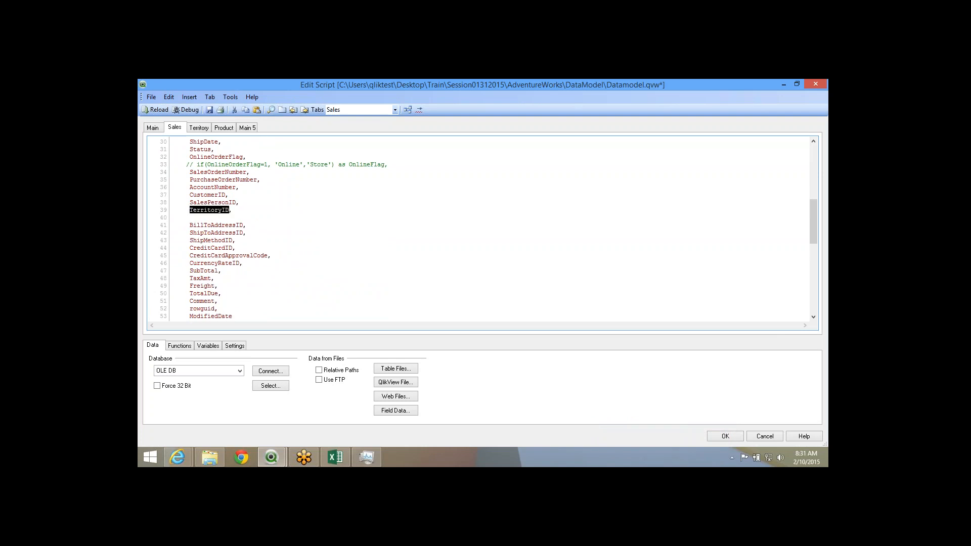
Review the Tax mapping rows and start an ApplyMap(' expression on the empty line below TerritoryID.
{"action": "scroll", "coordinate": [480, 227], "scroll_direction": "up", "scroll_amount": 6}
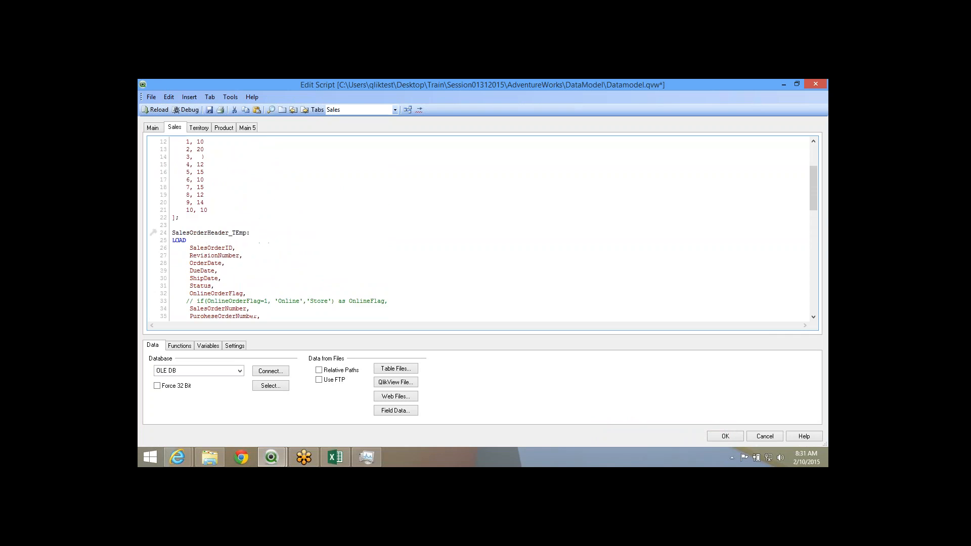
{"action": "left_click_drag", "start_coordinate": [187, 149], "coordinate": [201, 202]}
{"action": "left_click", "coordinate": [187, 210]}
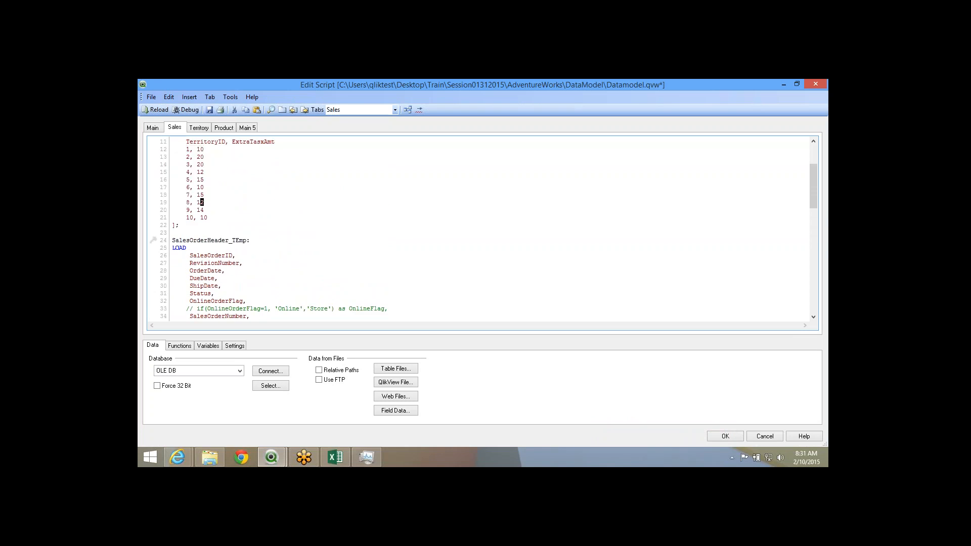
{"action": "scroll", "coordinate": [263, 240], "scroll_direction": "down", "scroll_amount": 6}
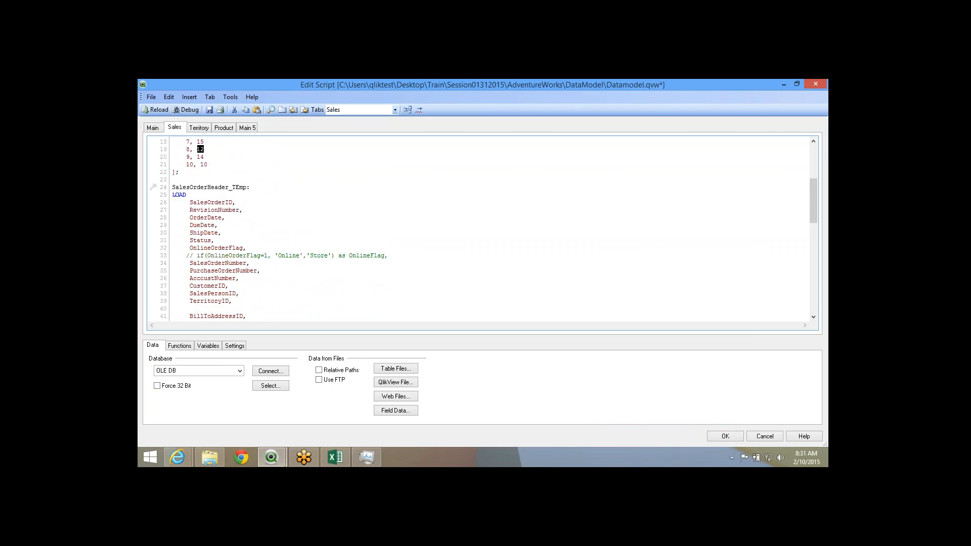
{"action": "left_click", "coordinate": [263, 241]}
{"action": "type", "text": "Appl"}
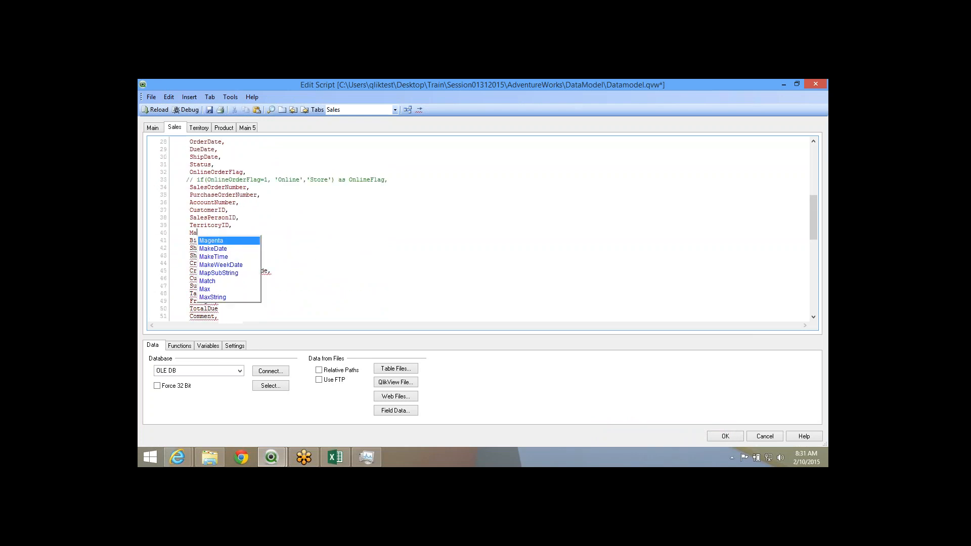
{"action": "key", "text": "Down"}
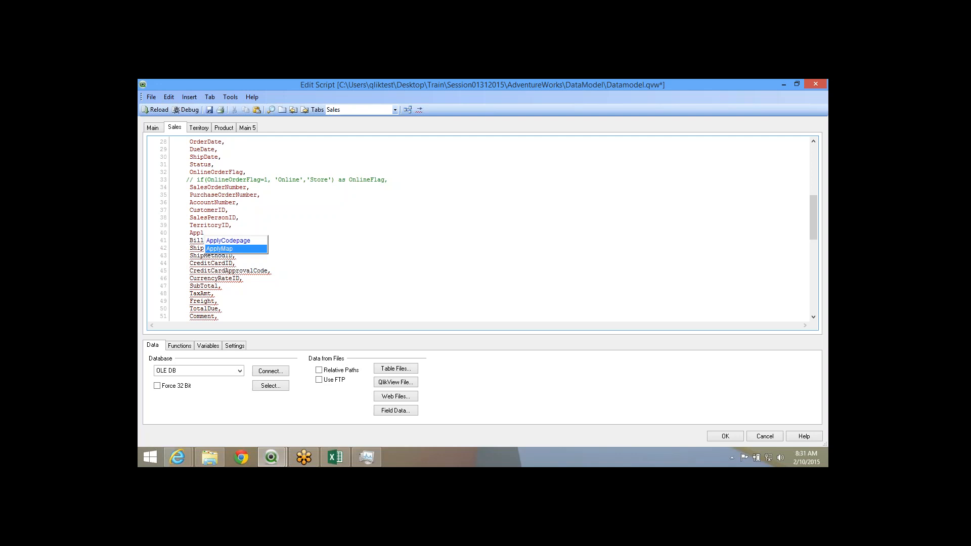
{"action": "key", "text": "Return"}
{"action": "type", "text": "("}
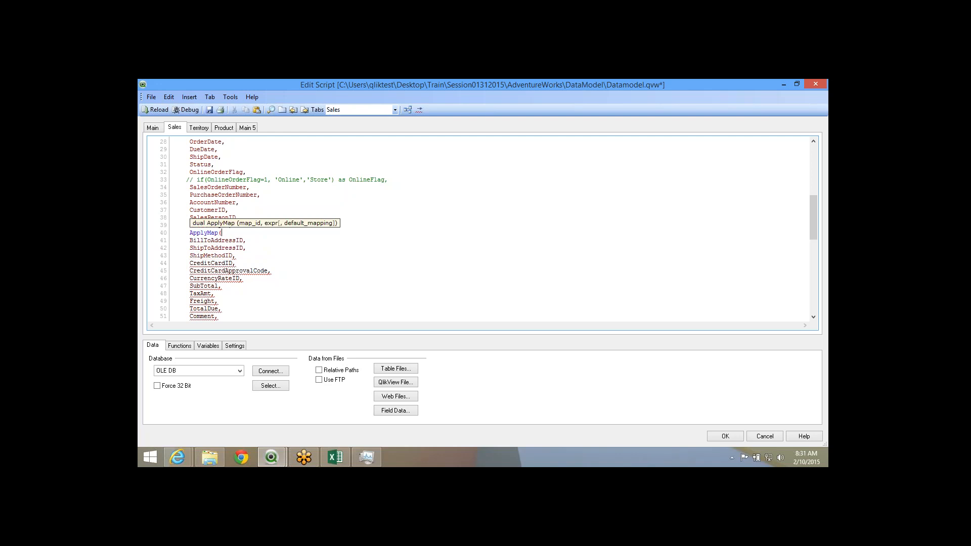
{"action": "type", "text": "'"}
Copy the mapping table's name Tax into the ApplyMap expression as its quoted first argument, followed by a comma.
{"action": "scroll", "coordinate": [483, 228], "scroll_direction": "up", "scroll_amount": 7}
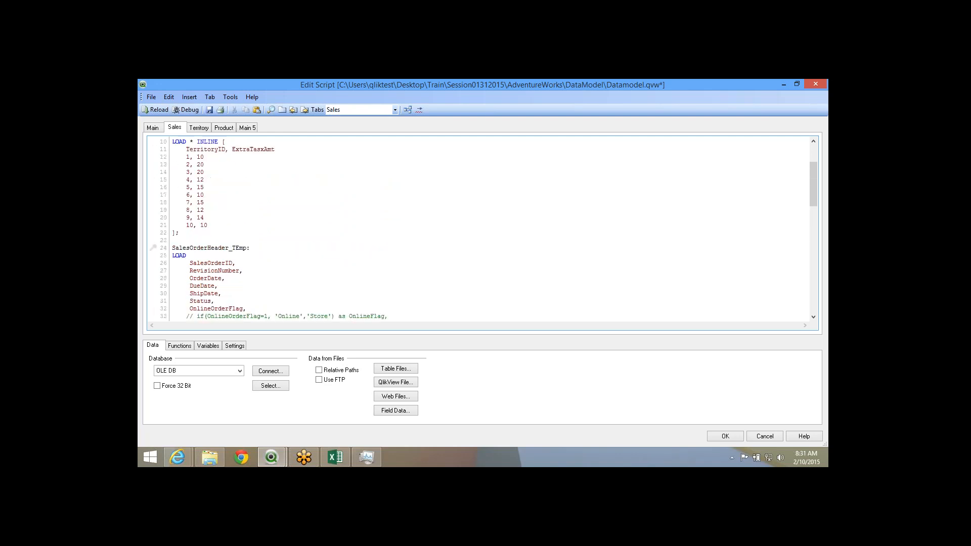
{"action": "double_click", "coordinate": [178, 142]}
{"action": "key", "text": "ctrl+c"}
{"action": "scroll", "coordinate": [483, 229], "scroll_direction": "down", "scroll_amount": 10}
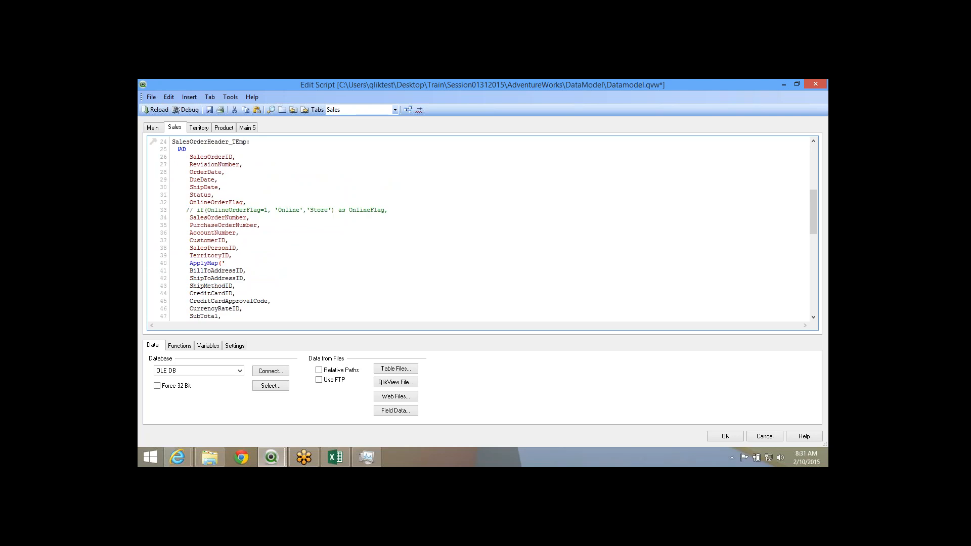
{"action": "scroll", "coordinate": [483, 228], "scroll_direction": "up", "scroll_amount": 1}
{"action": "key", "text": "ctrl+v"}
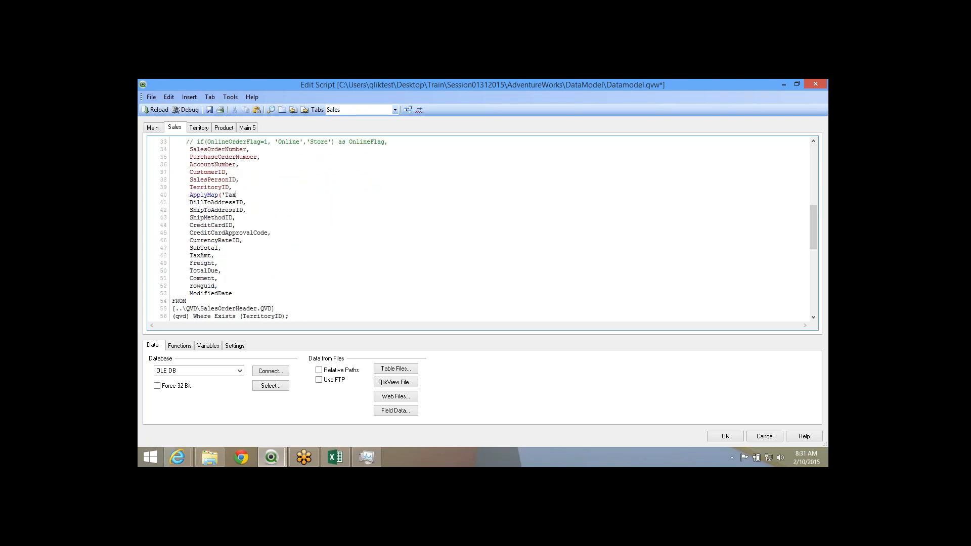
{"action": "type", "text": "',"}
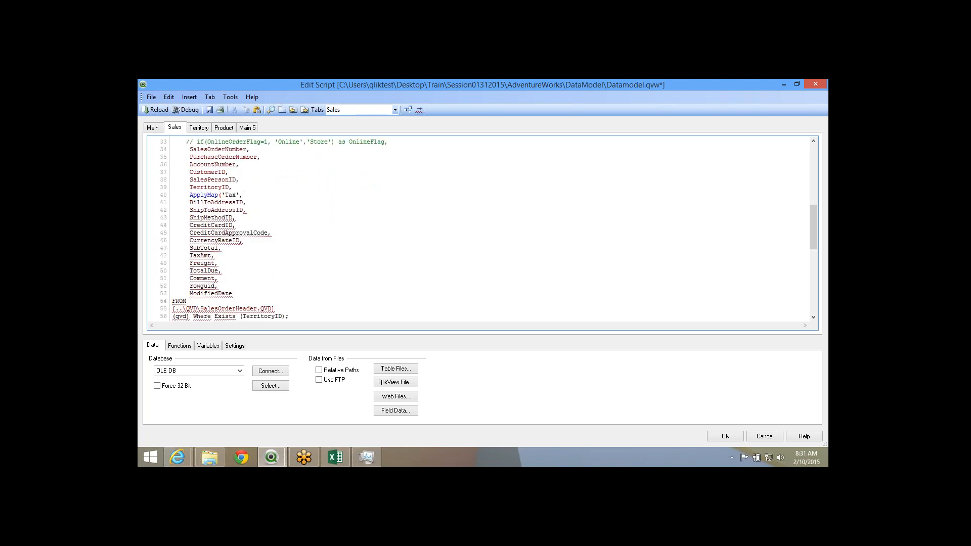
Complete the ApplyMap expression with 'TerritoryID' as its second argument and the alias ExtraTax, ending with a comma.
{"action": "double_click", "coordinate": [209, 188]}
{"action": "key", "text": "ctrl+c"}
{"action": "left_click", "coordinate": [243, 195]}
{"action": "type", "text": "'"}
{"action": "key", "text": "ctrl+v"}
{"action": "type", "text": "') as"}
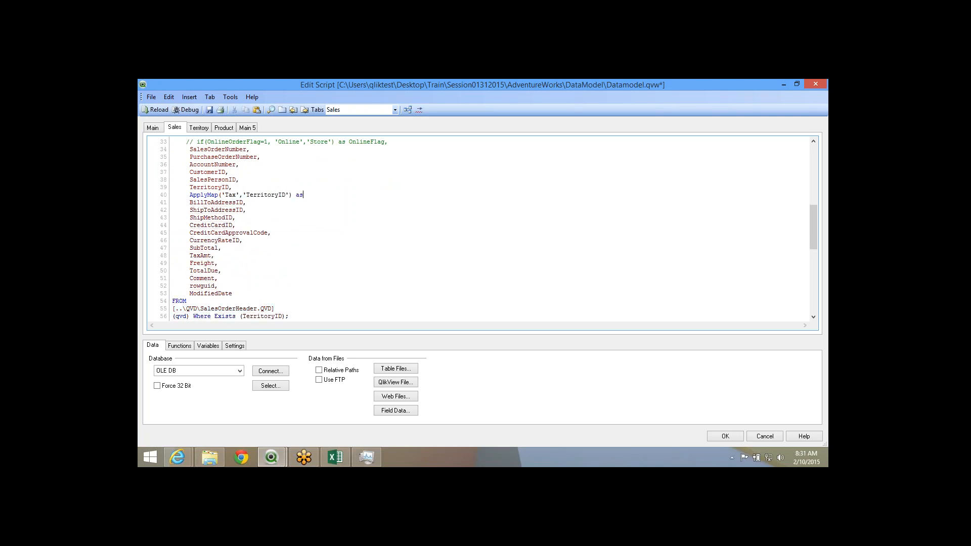
{"action": "type", "text": " ExtraTax"}
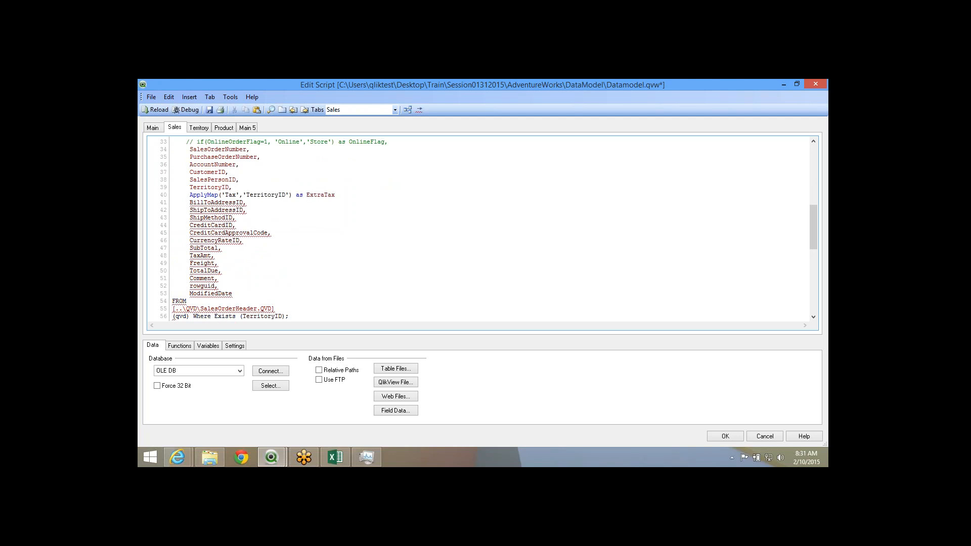
{"action": "type", "text": ","}
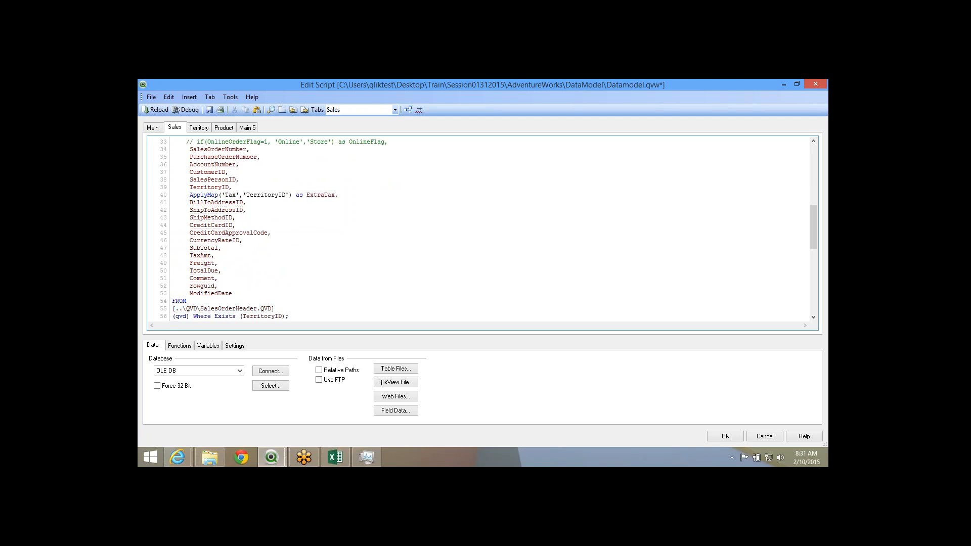
Compare the TerritoryID argument of ApplyMap with the TerritoryID and ExtraTasxAmt column headings of the Tax mapping table.
{"action": "double_click", "coordinate": [209, 187]}
{"action": "scroll", "coordinate": [255, 263], "scroll_direction": "up", "scroll_amount": 5}
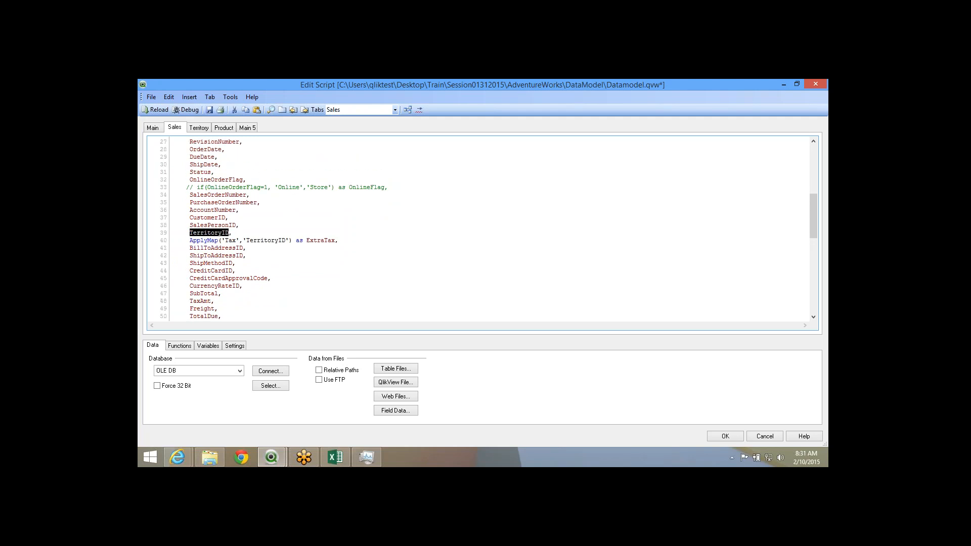
{"action": "left_click", "coordinate": [255, 263]}
{"action": "double_click", "coordinate": [255, 263]}
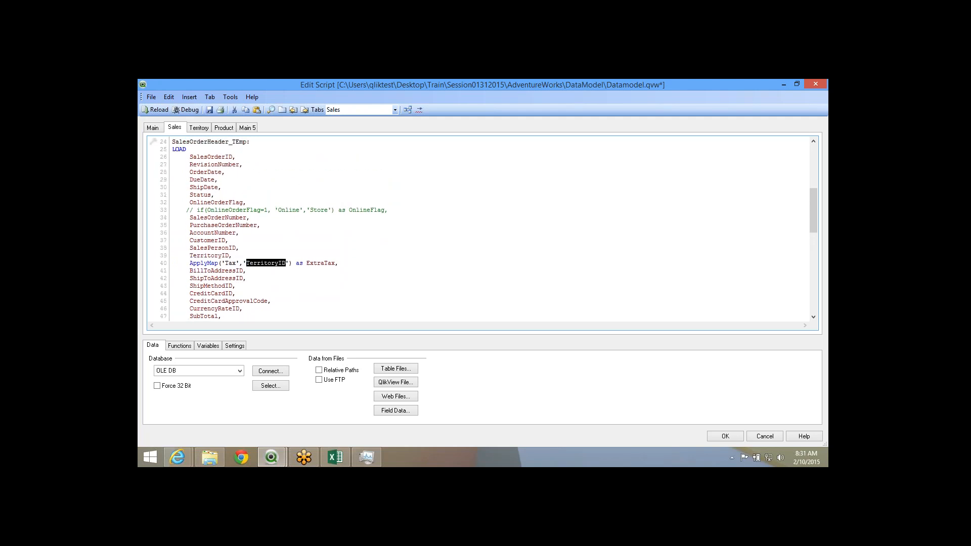
{"action": "scroll", "coordinate": [255, 263], "scroll_direction": "up", "scroll_amount": 6}
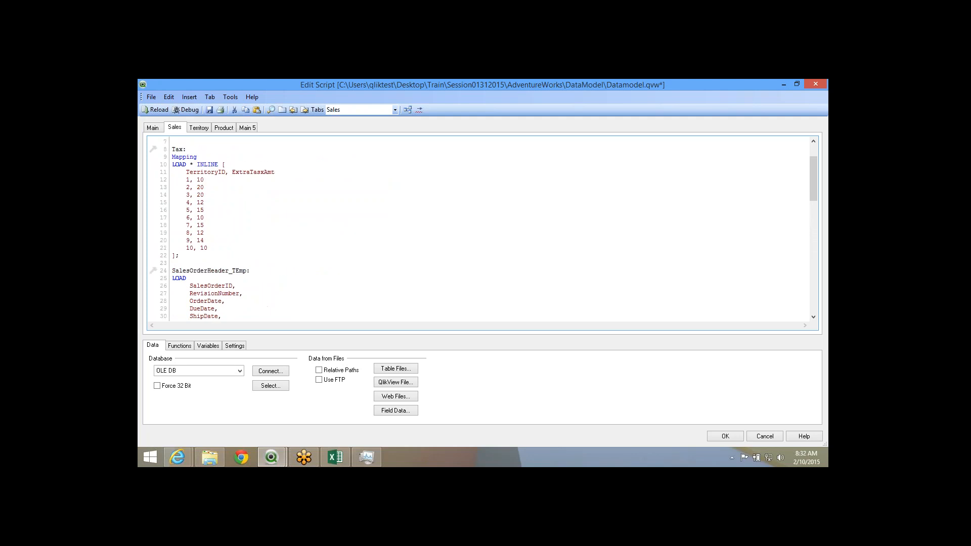
{"action": "left_click_drag", "start_coordinate": [186, 172], "coordinate": [275, 172]}
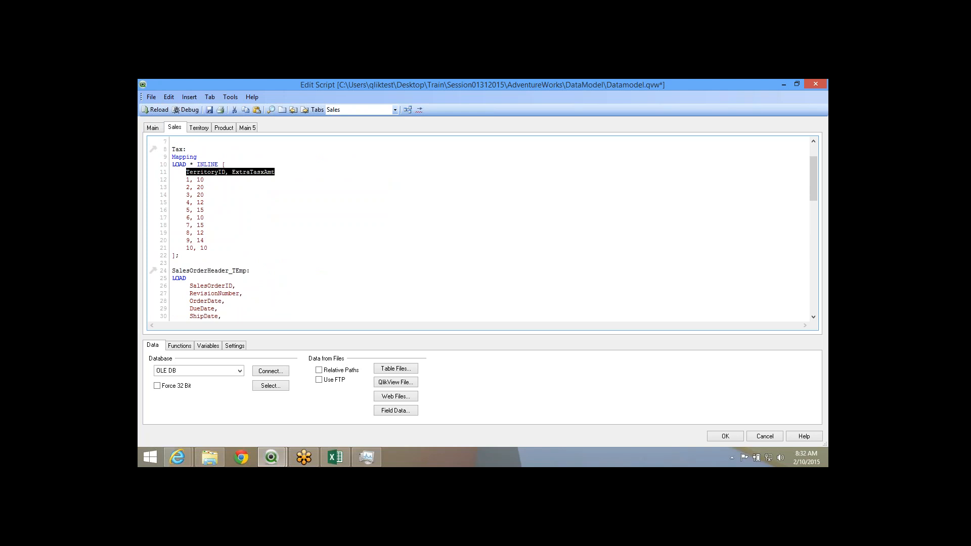
{"action": "left_click_drag", "start_coordinate": [187, 172], "coordinate": [275, 172]}
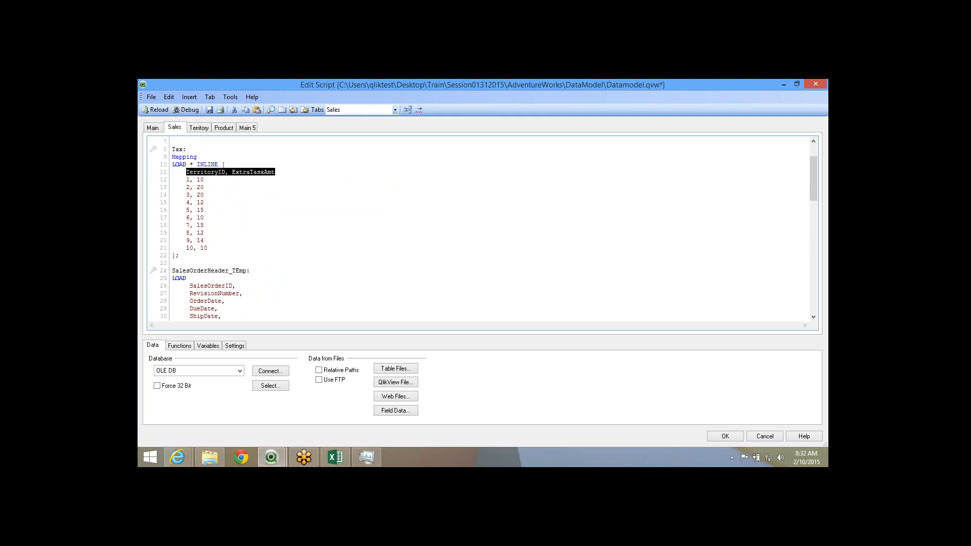
Trace how the ApplyMap expression's TerritoryID key matches the ID and tax amount pairs in the Tax mapping rows.
{"action": "scroll", "coordinate": [480, 228], "scroll_direction": "down", "scroll_amount": 9}
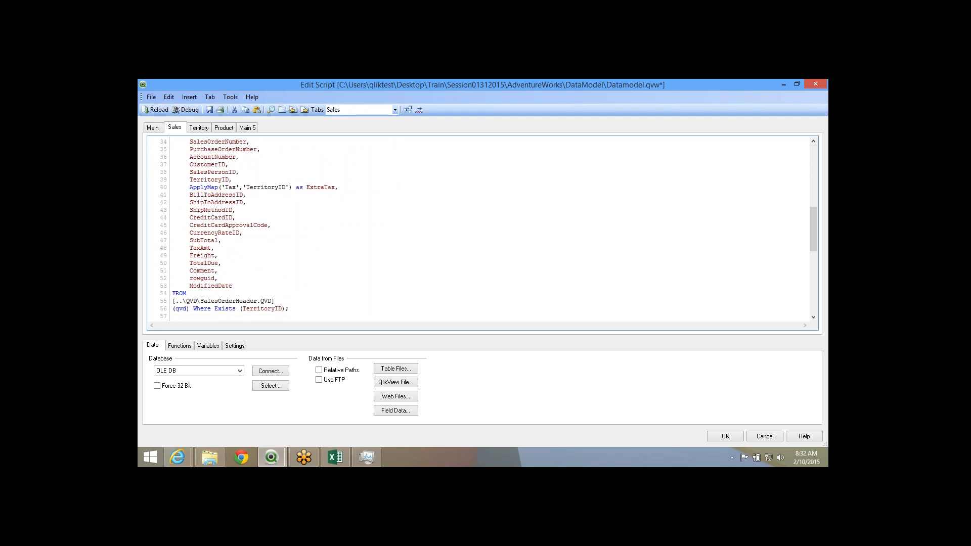
{"action": "left_click", "coordinate": [229, 187]}
{"action": "double_click", "coordinate": [216, 180]}
{"action": "double_click", "coordinate": [266, 187]}
{"action": "scroll", "coordinate": [481, 228], "scroll_direction": "up", "scroll_amount": 4}
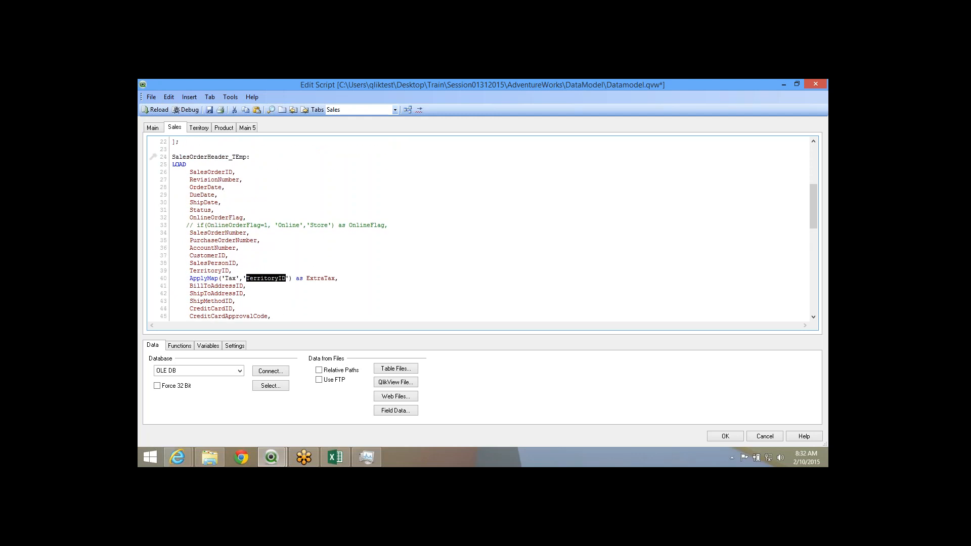
{"action": "left_click", "coordinate": [287, 278]}
{"action": "scroll", "coordinate": [480, 228], "scroll_direction": "up", "scroll_amount": 1}
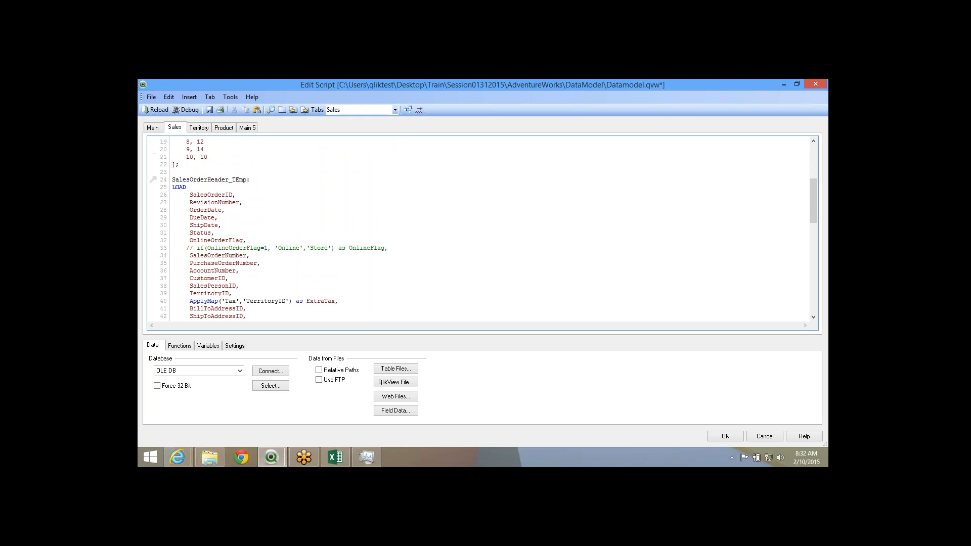
{"action": "scroll", "coordinate": [481, 228], "scroll_direction": "up", "scroll_amount": 3}
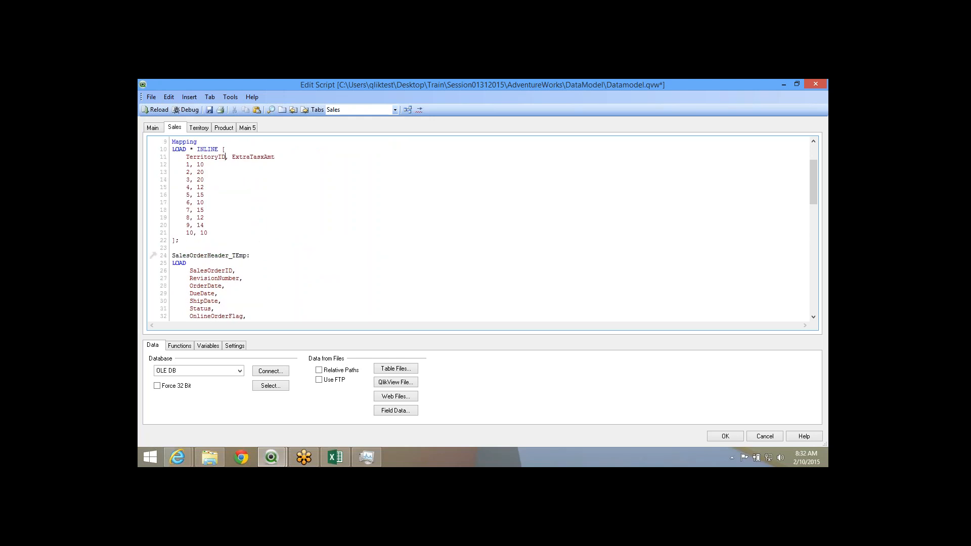
{"action": "double_click", "coordinate": [188, 164]}
{"action": "left_click_drag", "start_coordinate": [197, 165], "coordinate": [204, 165]}
{"action": "double_click", "coordinate": [188, 195]}
{"action": "double_click", "coordinate": [200, 194]}
Save the document and comment out the entire script of the Territory section.
{"action": "left_click", "coordinate": [199, 128]}
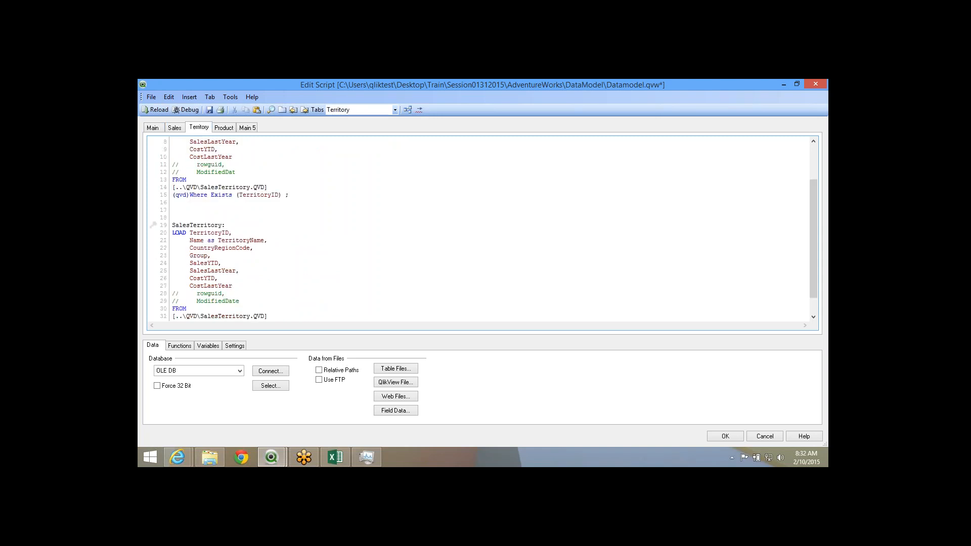
{"action": "key", "text": "ctrl+s"}
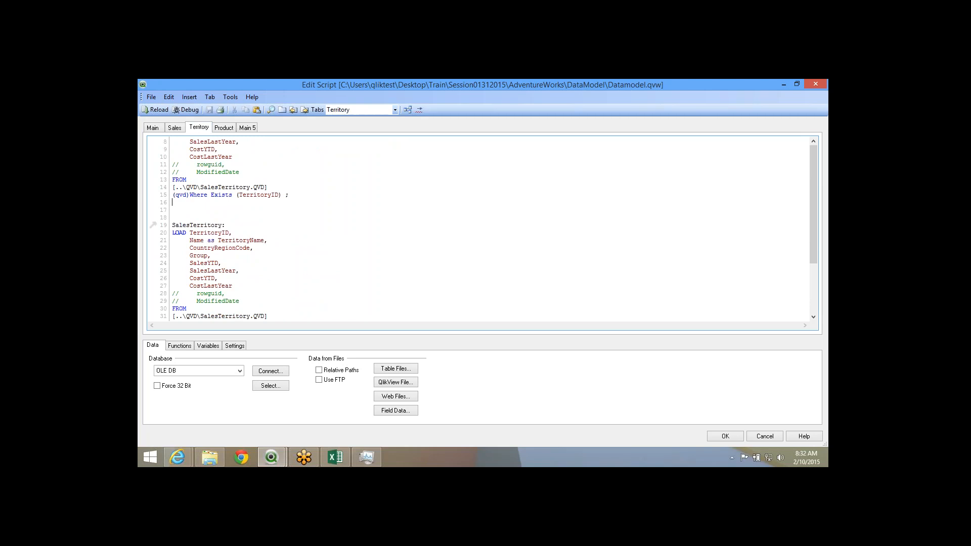
{"action": "key", "text": "ctrl+a"}
{"action": "right_click", "coordinate": [224, 196]}
{"action": "left_click", "coordinate": [238, 254]}
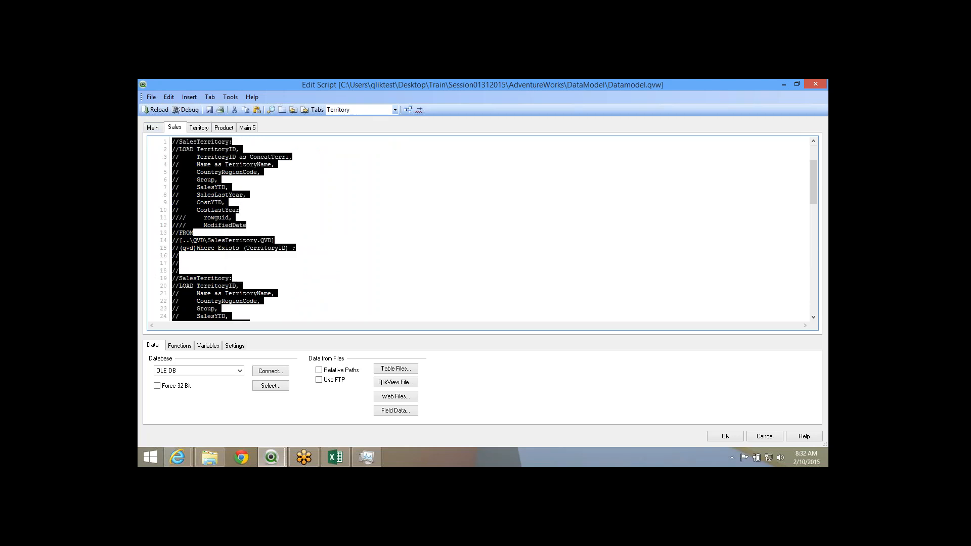
Save the document with the Sales section's script open at the Tax mapping table.
{"action": "left_click_drag", "start_coordinate": [205, 225], "coordinate": [172, 226]}
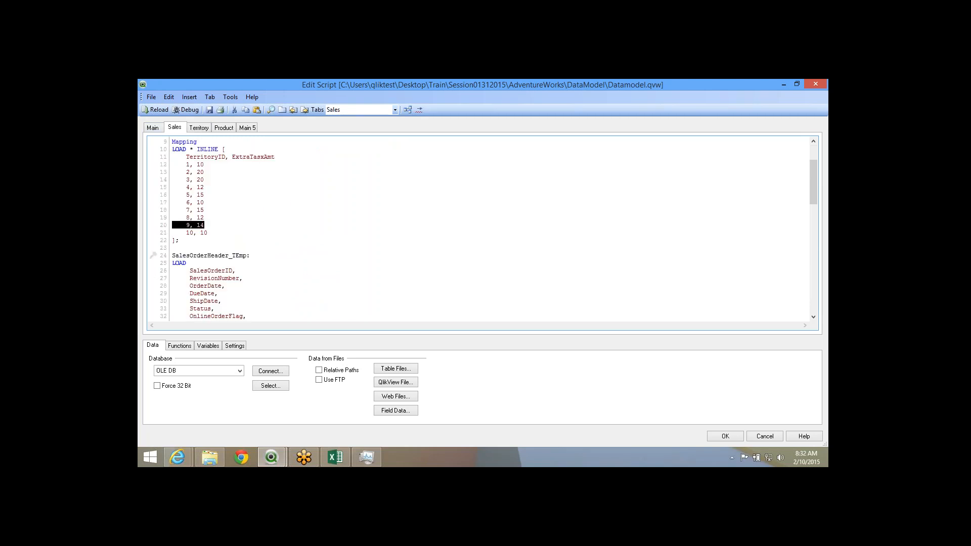
{"action": "left_click", "coordinate": [209, 110]}
{"action": "left_click", "coordinate": [229, 286]}
Replace the ApplyMap alias ExtraTax with ExtraTasxAmt, copied from the UpdatedTaxAmt calculation in the SalesOrderHeader load.
{"action": "scroll", "coordinate": [222, 294], "scroll_direction": "down", "scroll_amount": 5}
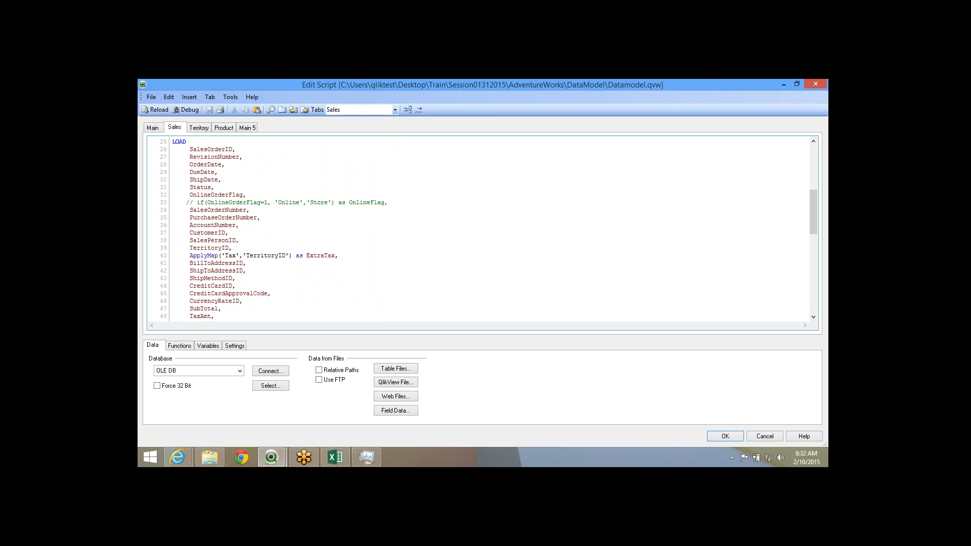
{"action": "double_click", "coordinate": [321, 256]}
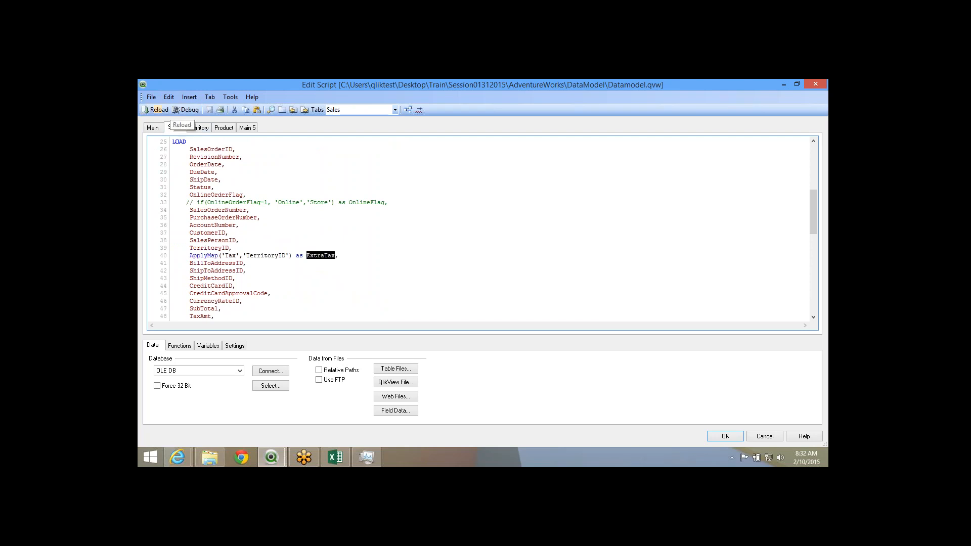
{"action": "scroll", "coordinate": [480, 228], "scroll_direction": "down", "scroll_amount": 3}
{"action": "scroll", "coordinate": [480, 228], "scroll_direction": "down", "scroll_amount": 4}
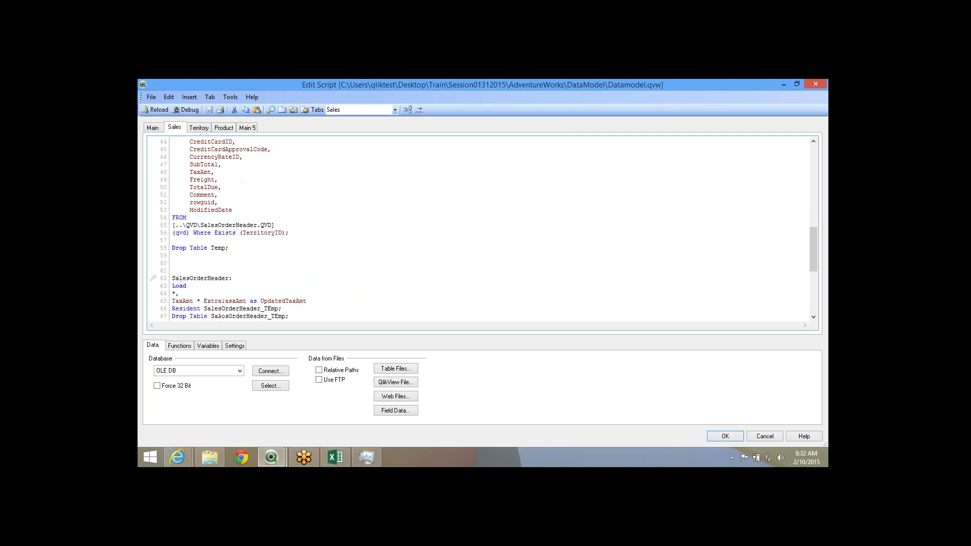
{"action": "double_click", "coordinate": [227, 294]}
{"action": "key", "text": "ctrl+c"}
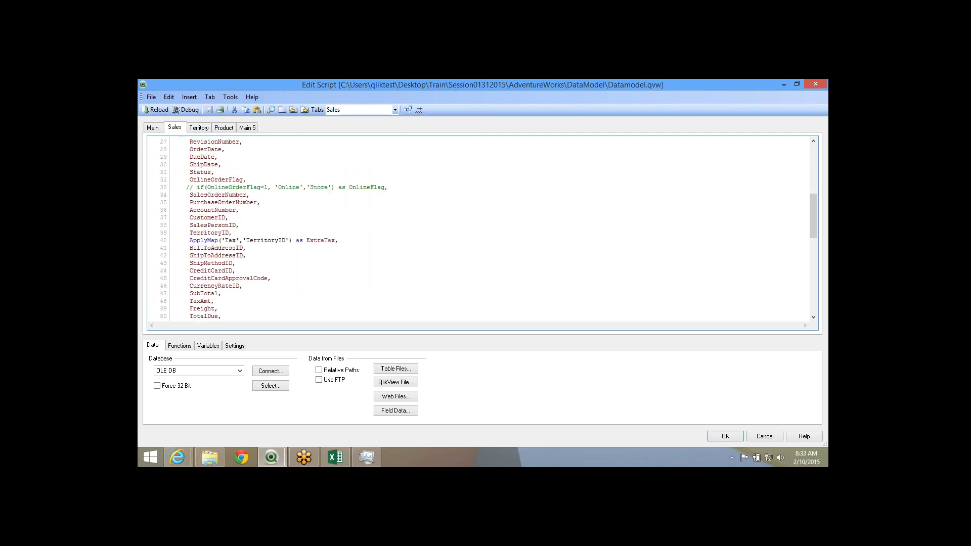
{"action": "double_click", "coordinate": [321, 241]}
{"action": "key", "text": "ctrl+v"}
Review the Tax mapping table, the ApplyMap field and the resident SalesOrderHeader load that calculates UpdatedTaxAmt.
{"action": "scroll", "coordinate": [481, 229], "scroll_direction": "down", "scroll_amount": 2}
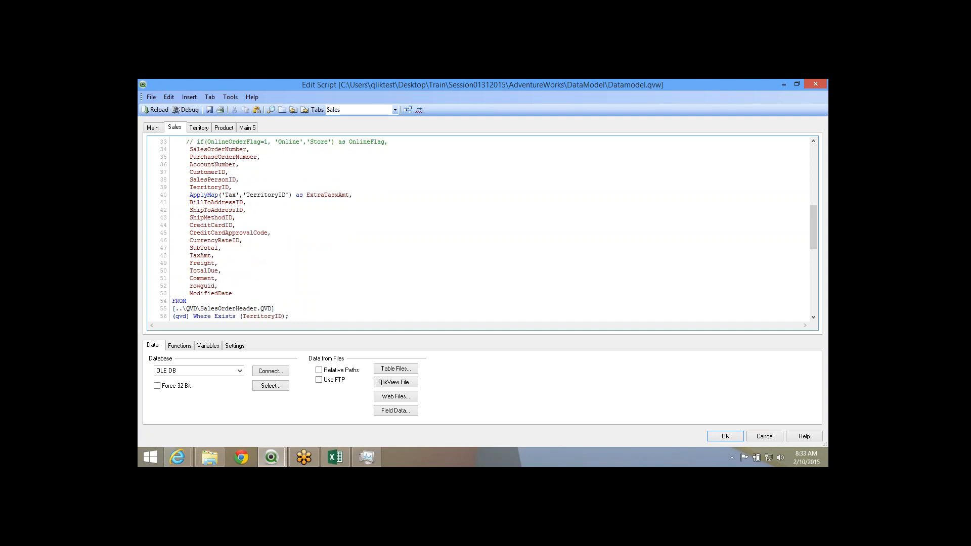
{"action": "scroll", "coordinate": [481, 229], "scroll_direction": "up", "scroll_amount": 10}
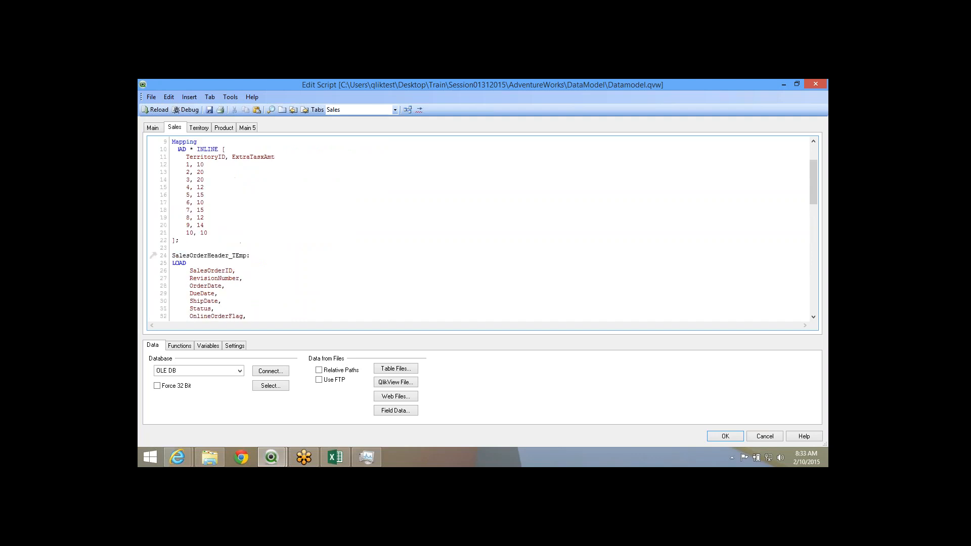
{"action": "left_click_drag", "start_coordinate": [208, 287], "coordinate": [232, 210]}
{"action": "left_click", "coordinate": [232, 210]}
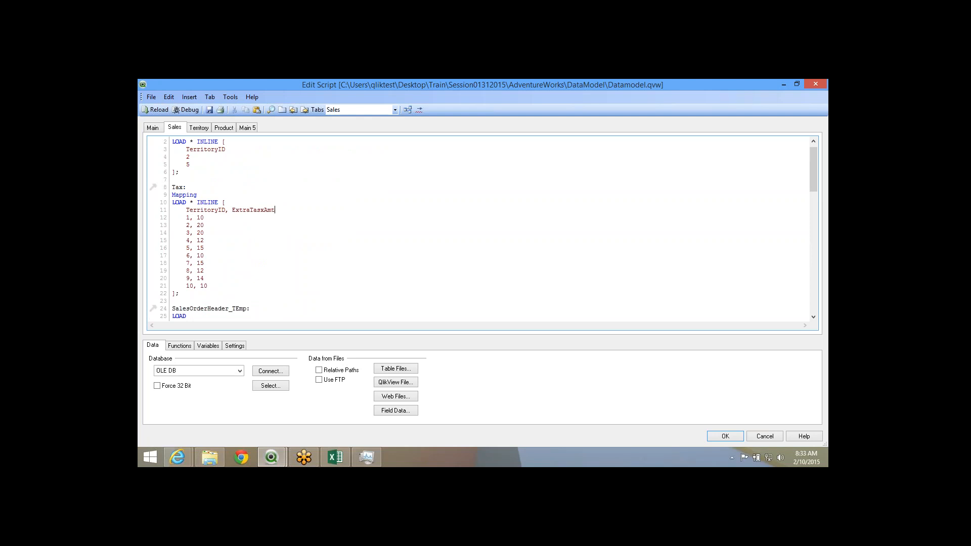
{"action": "left_click_drag", "start_coordinate": [186, 210], "coordinate": [205, 279]}
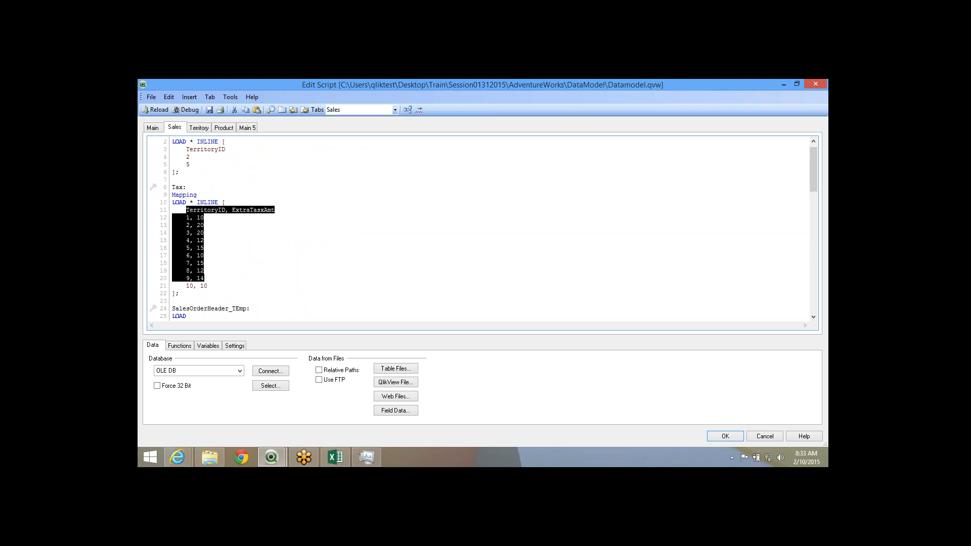
{"action": "scroll", "coordinate": [480, 228], "scroll_direction": "down", "scroll_amount": 9}
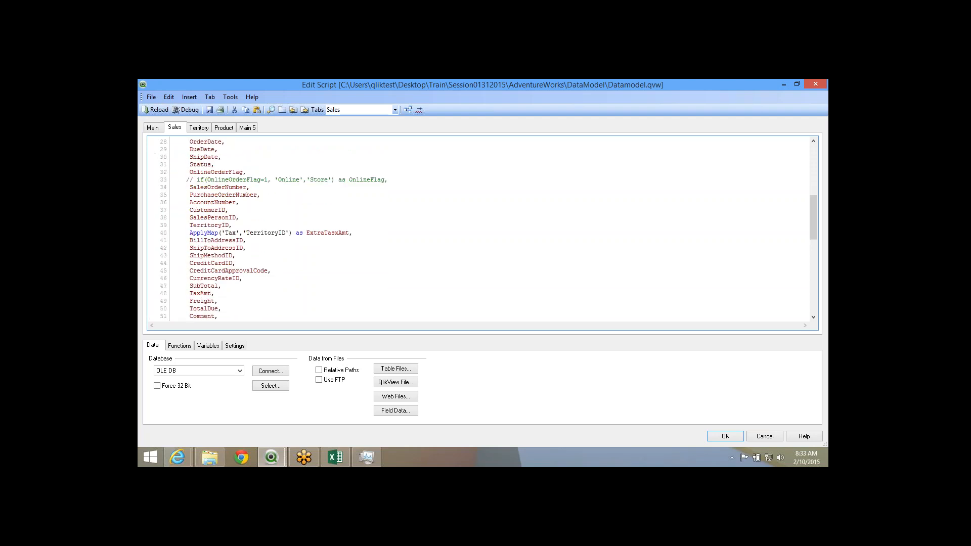
{"action": "scroll", "coordinate": [190, 202], "scroll_direction": "down", "scroll_amount": 2}
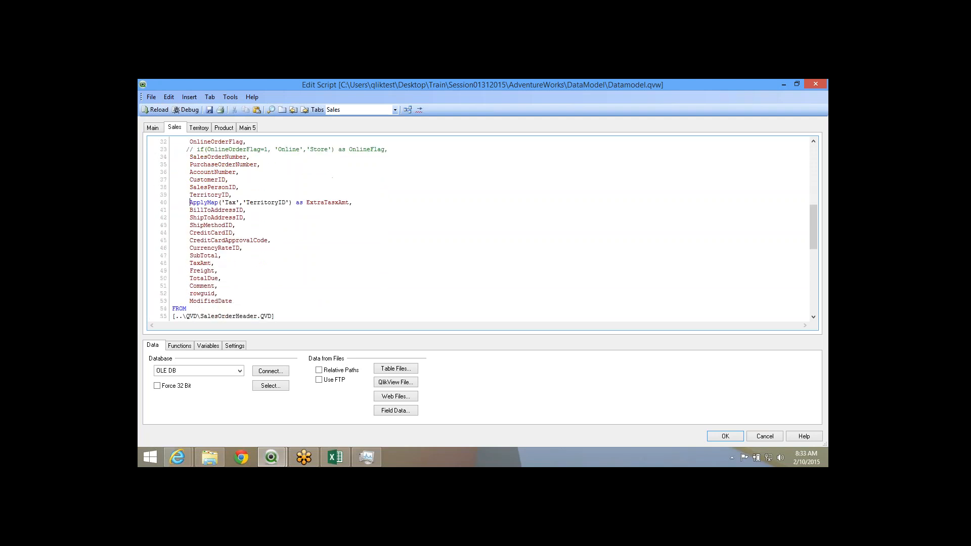
{"action": "scroll", "coordinate": [191, 202], "scroll_direction": "down", "scroll_amount": 5}
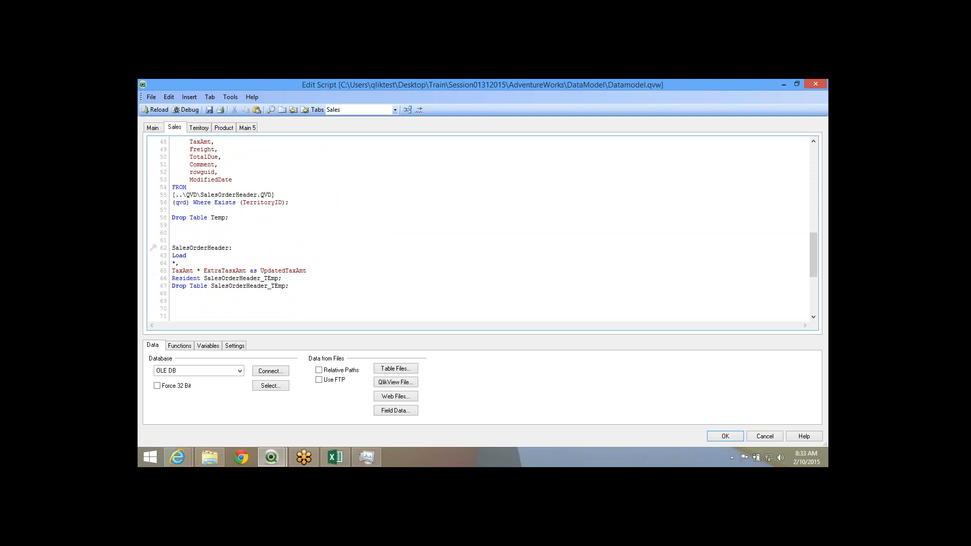
{"action": "key", "text": "shift+Down"}
{"action": "key", "text": "shift+Down"}
{"action": "key", "text": "shift+Down"}
{"action": "key", "text": "shift+Down"}
{"action": "key", "text": "shift+Down"}
{"action": "key", "text": "shift+Down"}
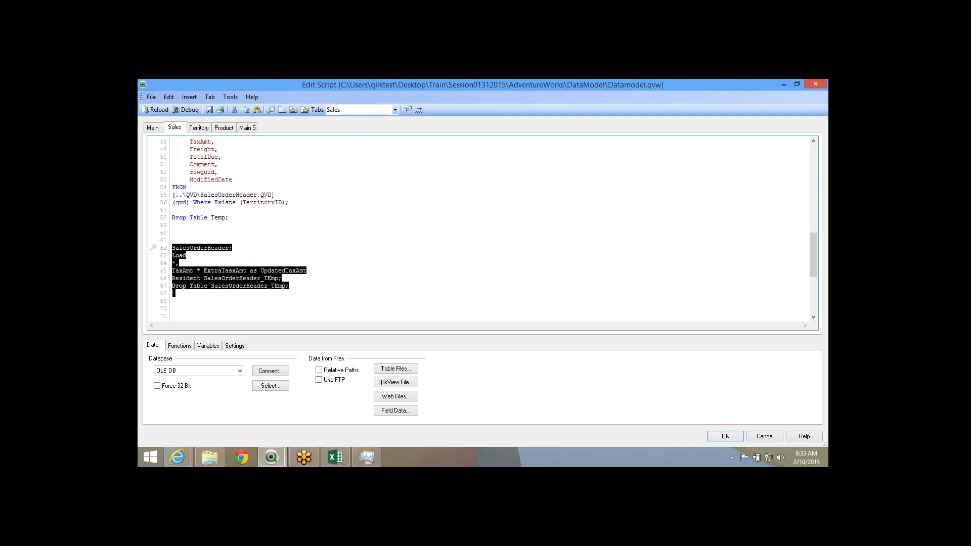
Save the document and reload its script, dismissing the execution progress and sheet properties dialogs when it finishes.
{"action": "left_click", "coordinate": [209, 109]}
{"action": "left_click", "coordinate": [155, 109]}
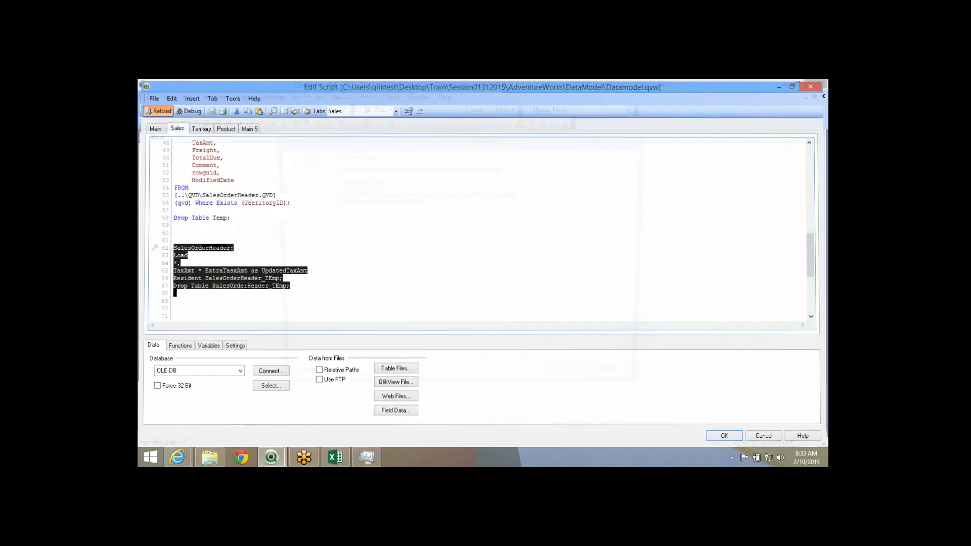
{"action": "left_click", "coordinate": [372, 377]}
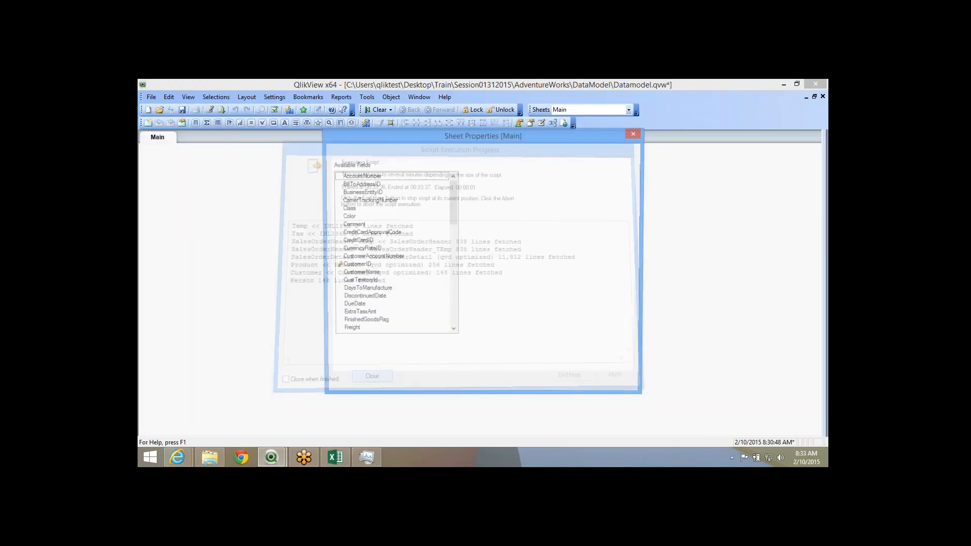
{"action": "left_click", "coordinate": [497, 386]}
Preview the SalesOrderHeader table in the table viewer and check its ExtraTasxAmt column, then return to the sheet.
{"action": "left_click", "coordinate": [553, 123]}
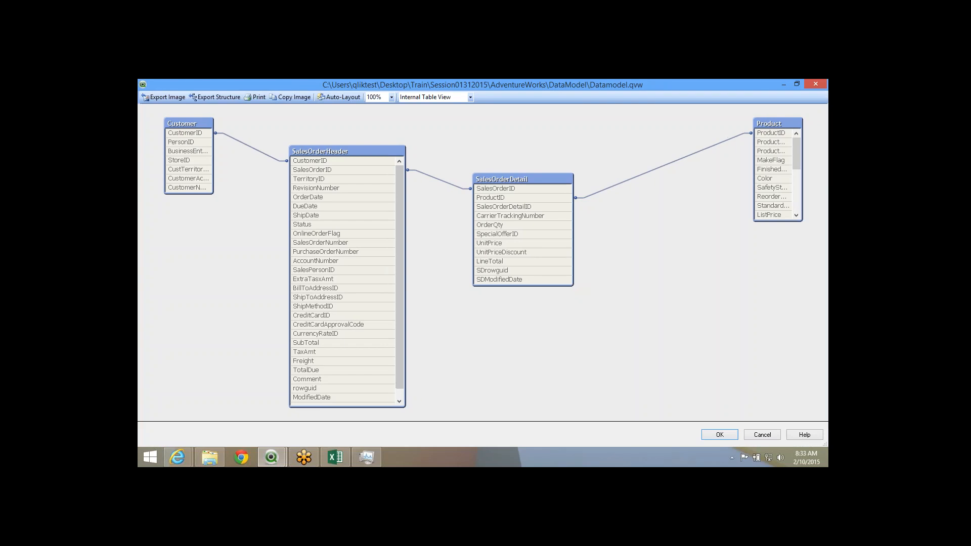
{"action": "right_click", "coordinate": [327, 216]}
{"action": "left_click", "coordinate": [311, 281]}
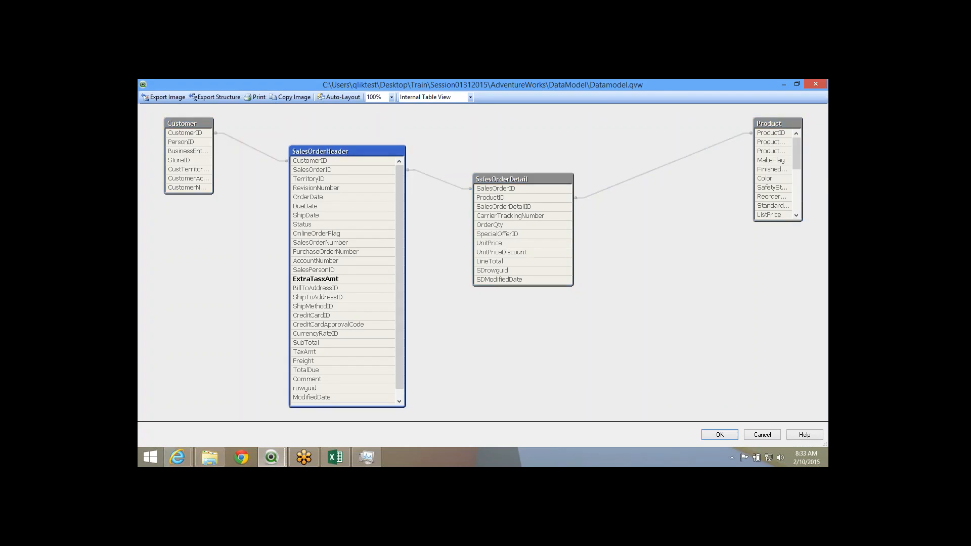
{"action": "right_click", "coordinate": [310, 280]}
{"action": "left_click", "coordinate": [338, 287]}
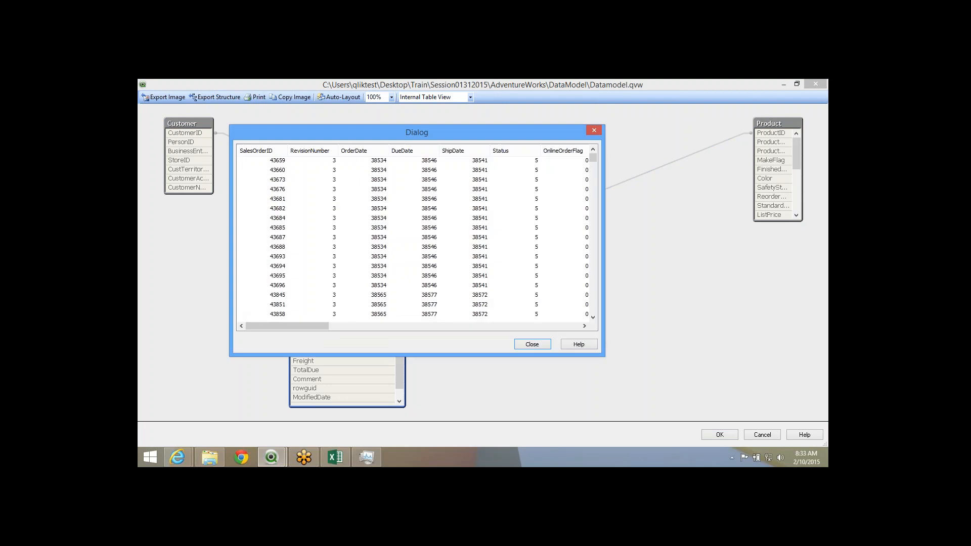
{"action": "left_click_drag", "start_coordinate": [287, 326], "coordinate": [411, 326]}
{"action": "left_click", "coordinate": [389, 171]}
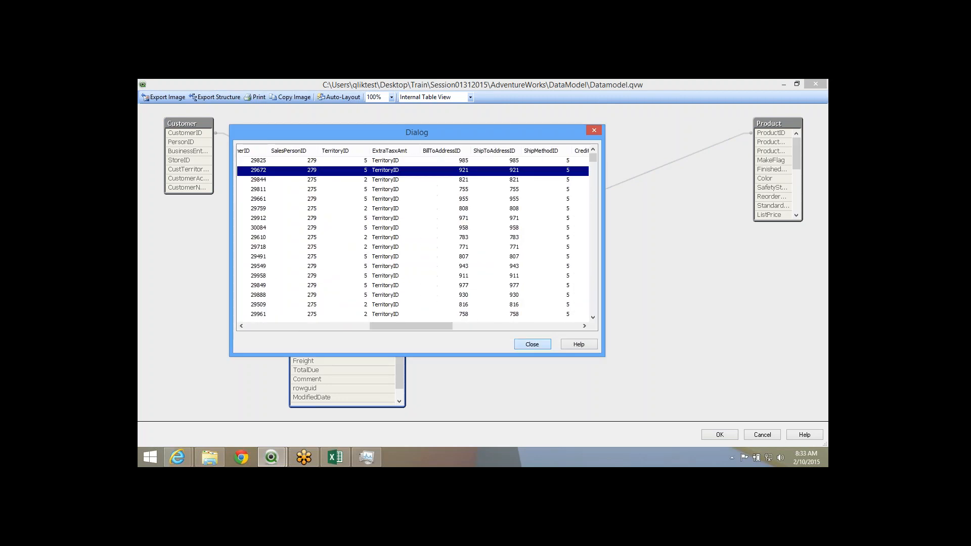
{"action": "left_click", "coordinate": [532, 345]}
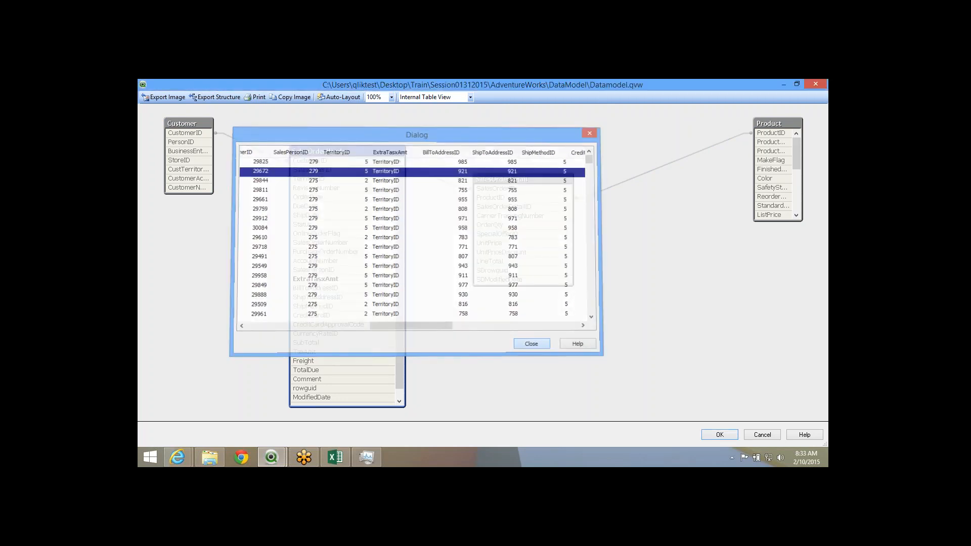
{"action": "key", "text": "Escape"}
Remove the quotes around TerritoryID in the ApplyMap expression of the Sales script and save the document.
{"action": "left_click", "coordinate": [211, 110]}
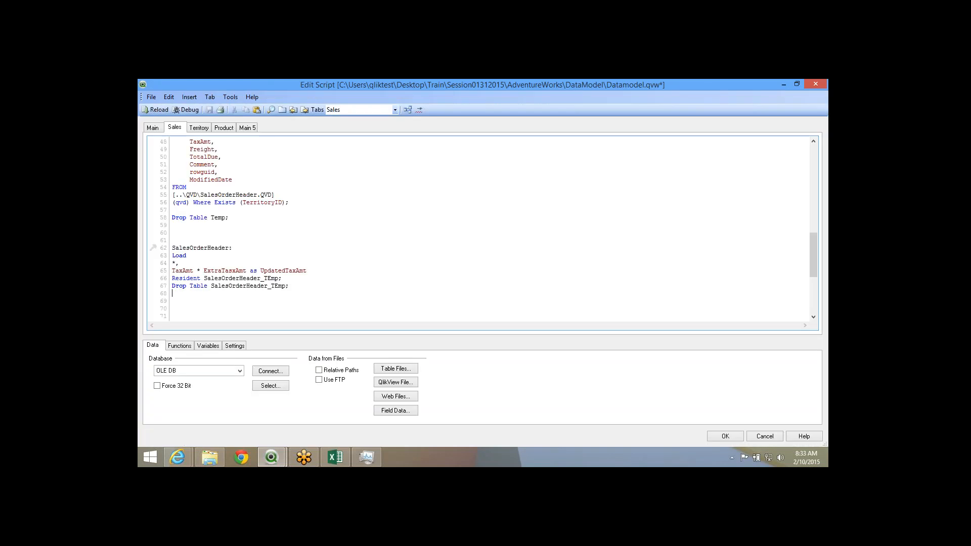
{"action": "scroll", "coordinate": [481, 228], "scroll_direction": "up", "scroll_amount": 3}
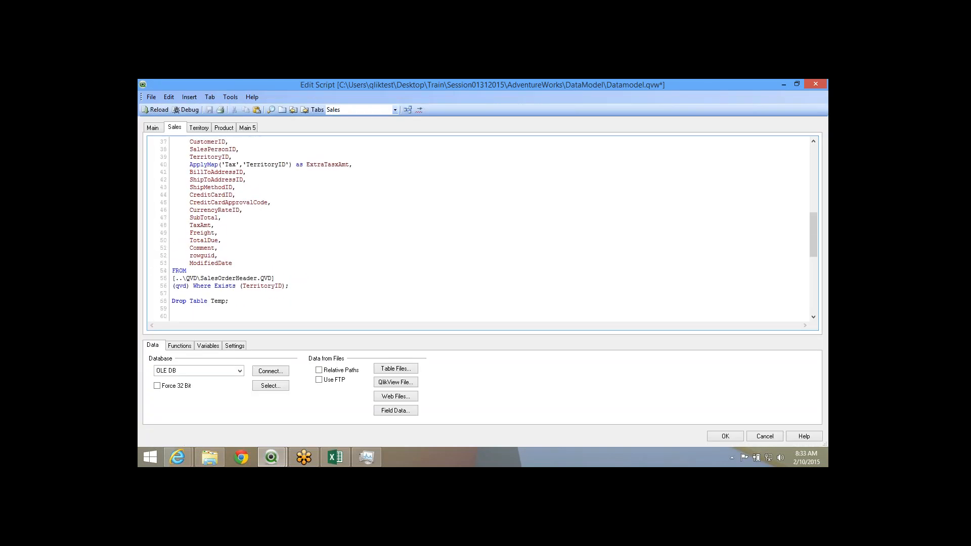
{"action": "key", "text": "BackSpace"}
{"action": "key", "text": "BackSpace"}
{"action": "left_click", "coordinate": [208, 110]}
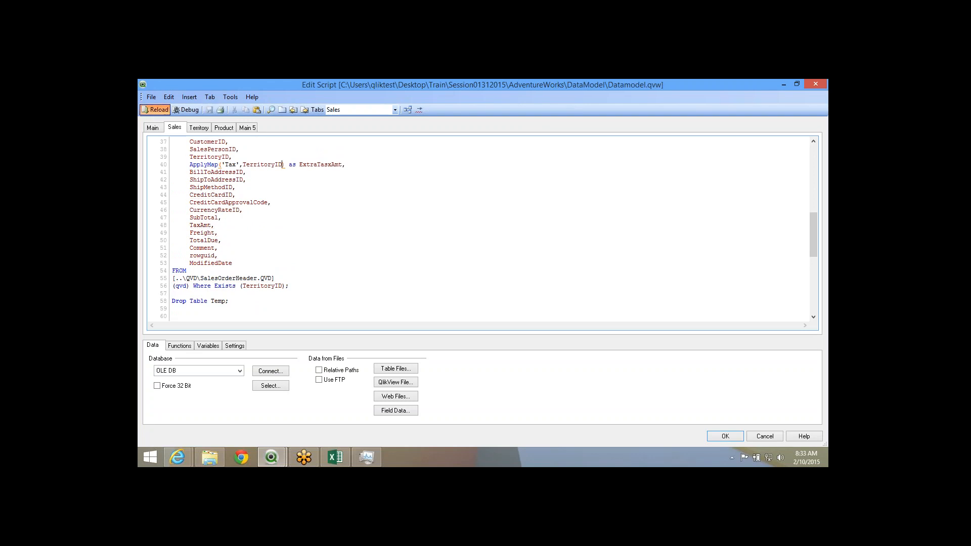
Reload the script with the corrected ApplyMap expression and dismiss the progress and sheet properties dialogs.
{"action": "left_click", "coordinate": [155, 109]}
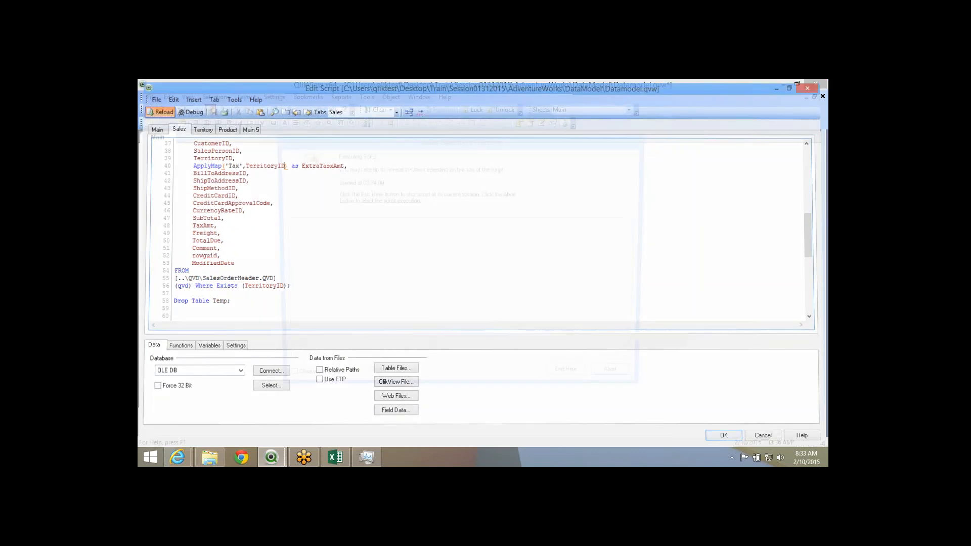
{"action": "left_click", "coordinate": [371, 377]}
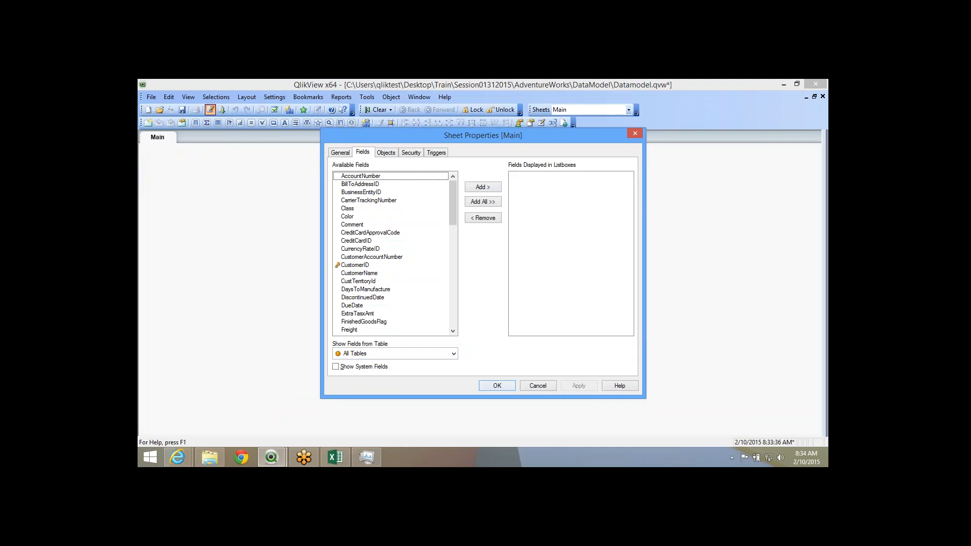
{"action": "left_click", "coordinate": [497, 386]}
Preview SalesOrderHeader in the table viewer and compare the TerritoryID and ExtraTasxAmt columns across several rows.
{"action": "left_click", "coordinate": [553, 123]}
{"action": "right_click", "coordinate": [324, 188]}
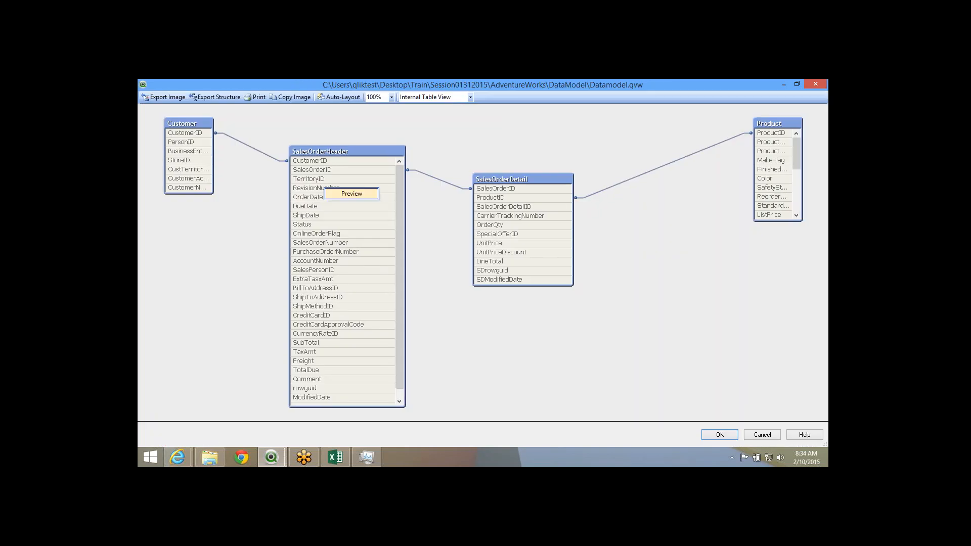
{"action": "left_click", "coordinate": [352, 194]}
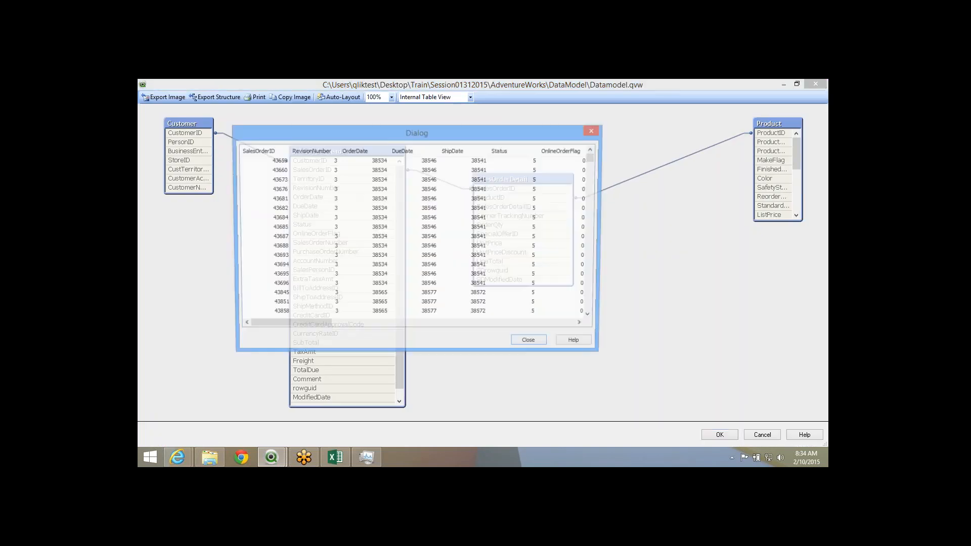
{"action": "left_click_drag", "start_coordinate": [299, 326], "coordinate": [400, 326]}
{"action": "left_click", "coordinate": [486, 170]}
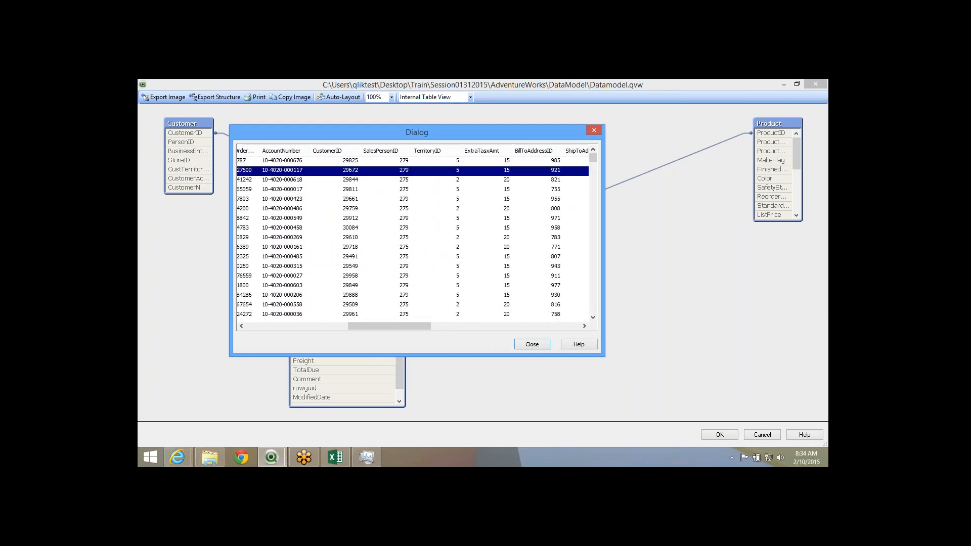
{"action": "left_click", "coordinate": [485, 161]}
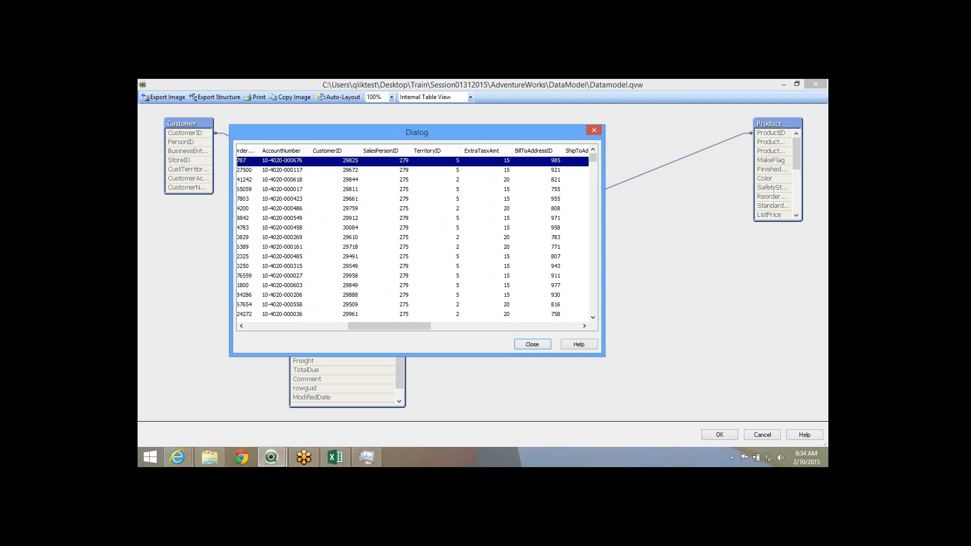
{"action": "left_click_drag", "start_coordinate": [593, 157], "coordinate": [593, 237]}
{"action": "left_click", "coordinate": [486, 180]}
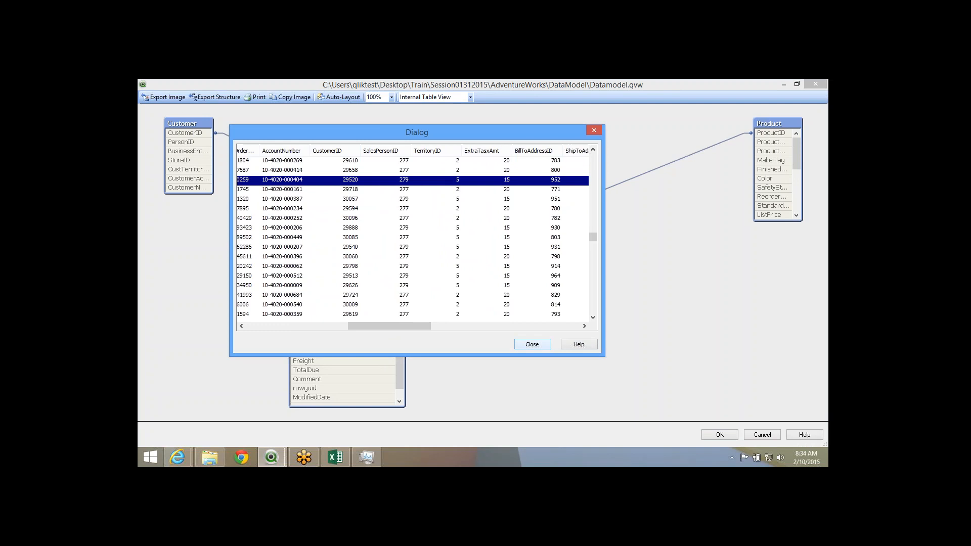
Compare the TaxAmt and UpdatedTaxAmt columns in the SalesOrderHeader preview and close the table viewer.
{"action": "left_click_drag", "start_coordinate": [389, 326], "coordinate": [538, 326]}
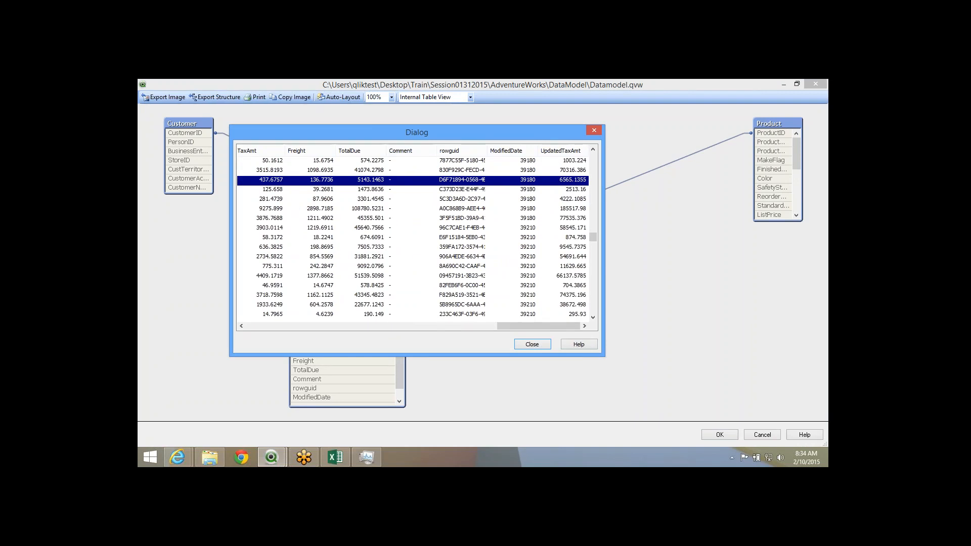
{"action": "left_click", "coordinate": [274, 160]}
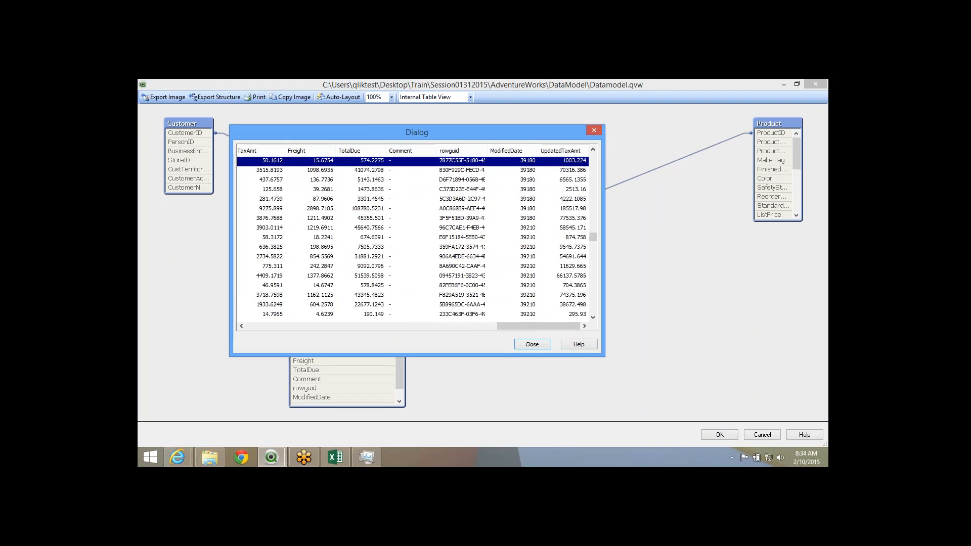
{"action": "left_click", "coordinate": [532, 344]}
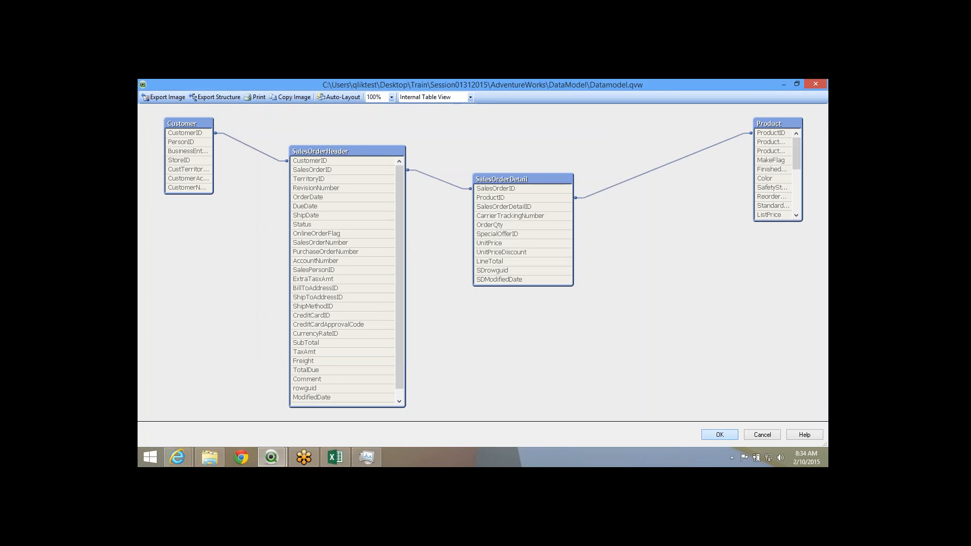
{"action": "left_click", "coordinate": [719, 436]}
Open the script editor and uncomment the first SalesTerritory load statement, through its Where Exists clause, in the Territory script.
{"action": "left_click", "coordinate": [210, 111]}
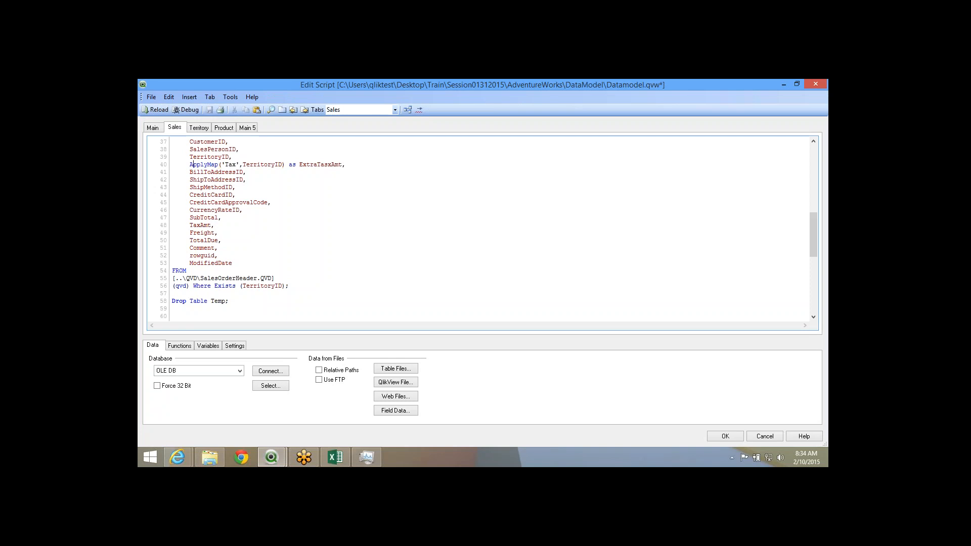
{"action": "left_click_drag", "start_coordinate": [191, 165], "coordinate": [346, 165]}
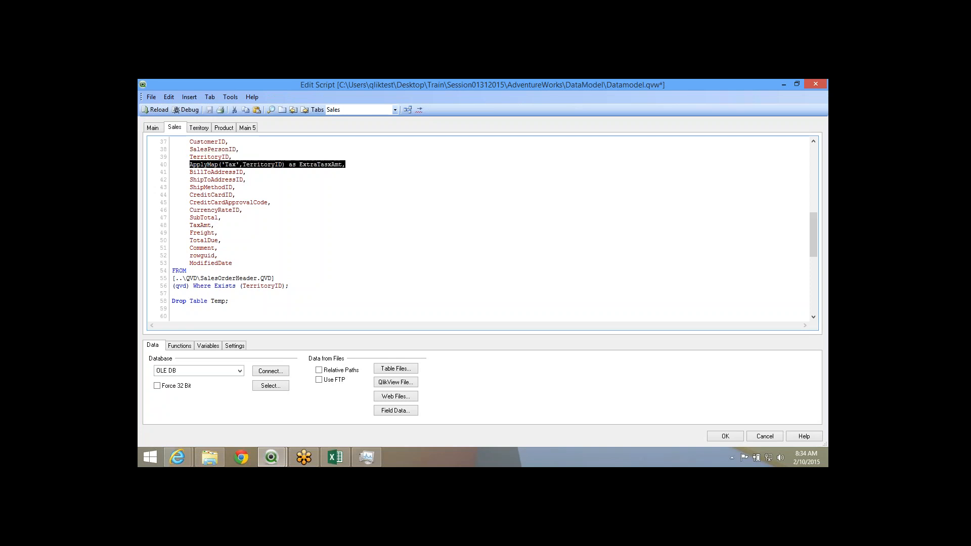
{"action": "left_click", "coordinate": [346, 165]}
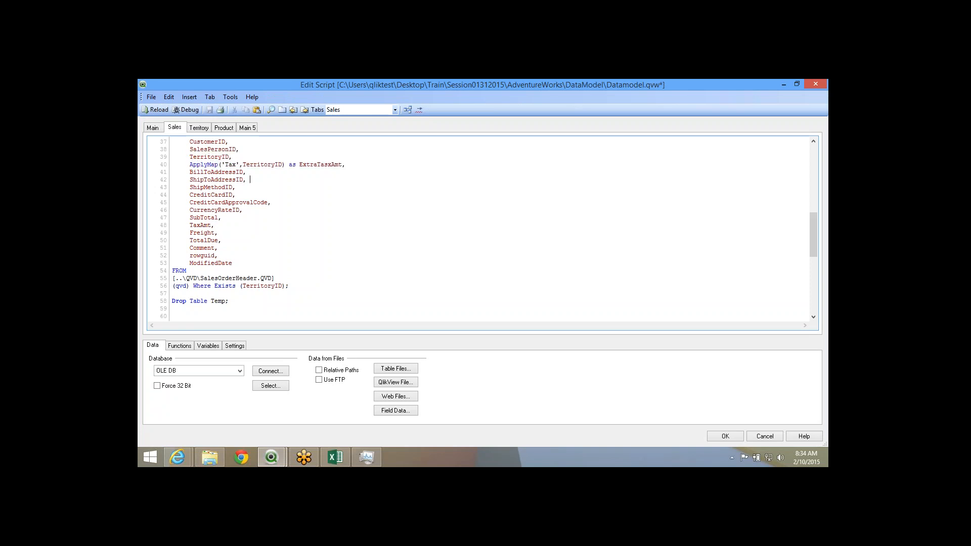
{"action": "key", "text": "ctrl+Home"}
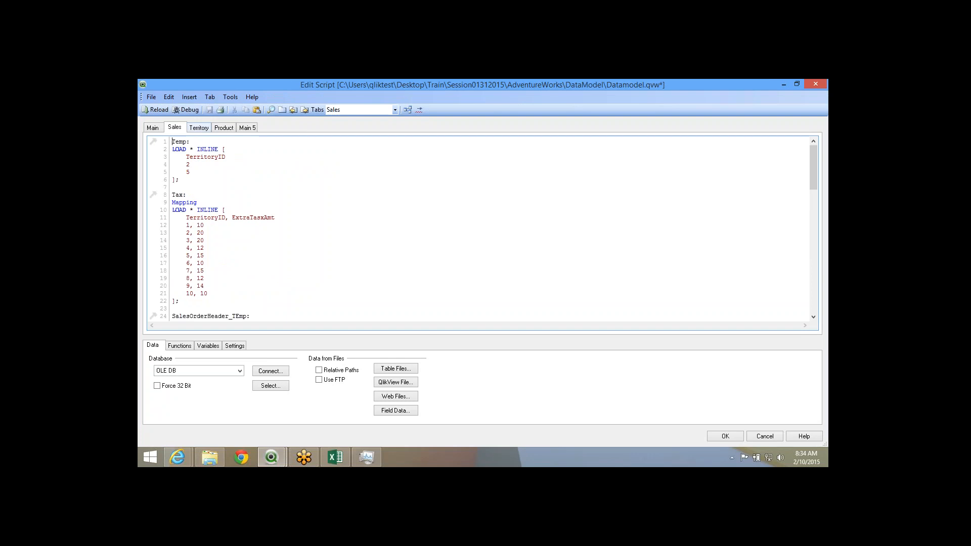
{"action": "left_click", "coordinate": [199, 128]}
{"action": "double_click", "coordinate": [293, 248]}
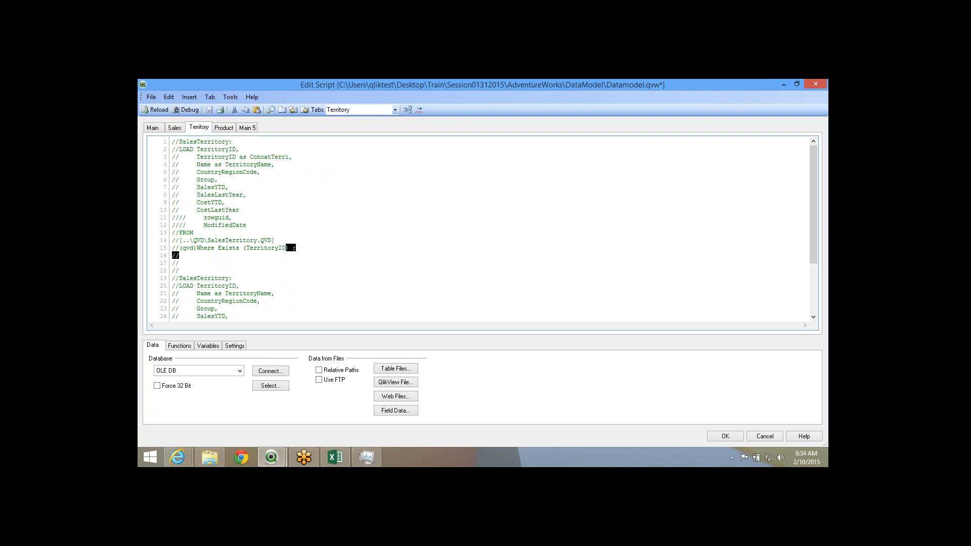
{"action": "left_click", "coordinate": [294, 248]}
{"action": "left_click_drag", "start_coordinate": [295, 248], "coordinate": [172, 142]}
{"action": "right_click", "coordinate": [183, 150]}
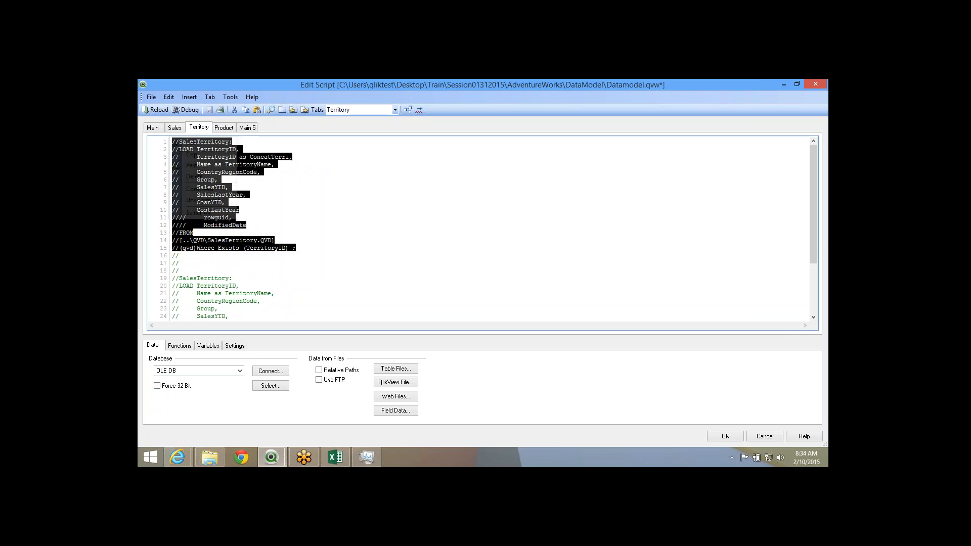
{"action": "left_click_drag", "start_coordinate": [296, 248], "coordinate": [173, 141]}
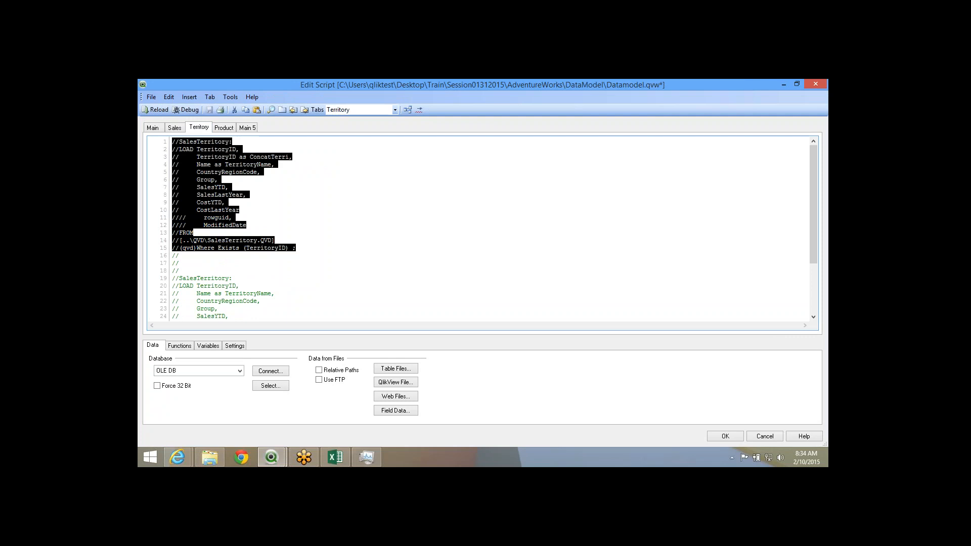
{"action": "right_click", "coordinate": [175, 142]}
{"action": "left_click", "coordinate": [200, 205]}
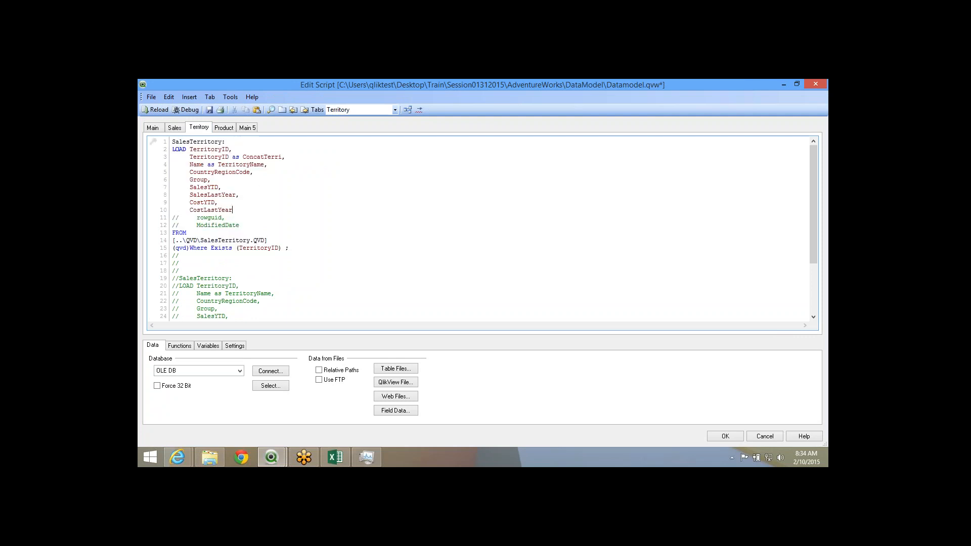
Copy the Sales script's ApplyMap line below TerritoryID in the SalesTerritory load, alias it TerriExtraTasxAmt, and save.
{"action": "key", "text": "Return"}
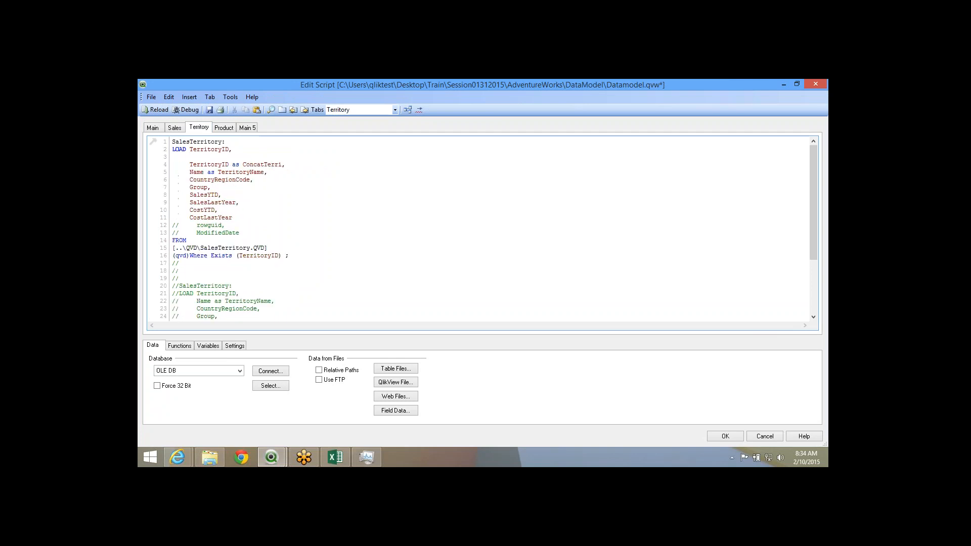
{"action": "left_click", "coordinate": [174, 127]}
{"action": "scroll", "coordinate": [481, 228], "scroll_direction": "down", "scroll_amount": 8}
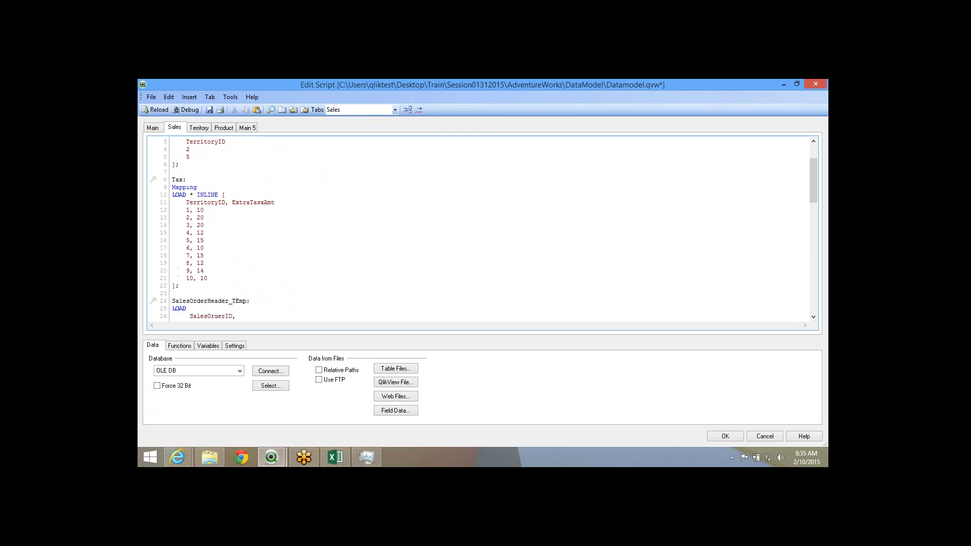
{"action": "scroll", "coordinate": [480, 228], "scroll_direction": "down", "scroll_amount": 1}
{"action": "left_click", "coordinate": [189, 248]}
{"action": "key", "text": "shift+End"}
{"action": "key", "text": "ctrl+c"}
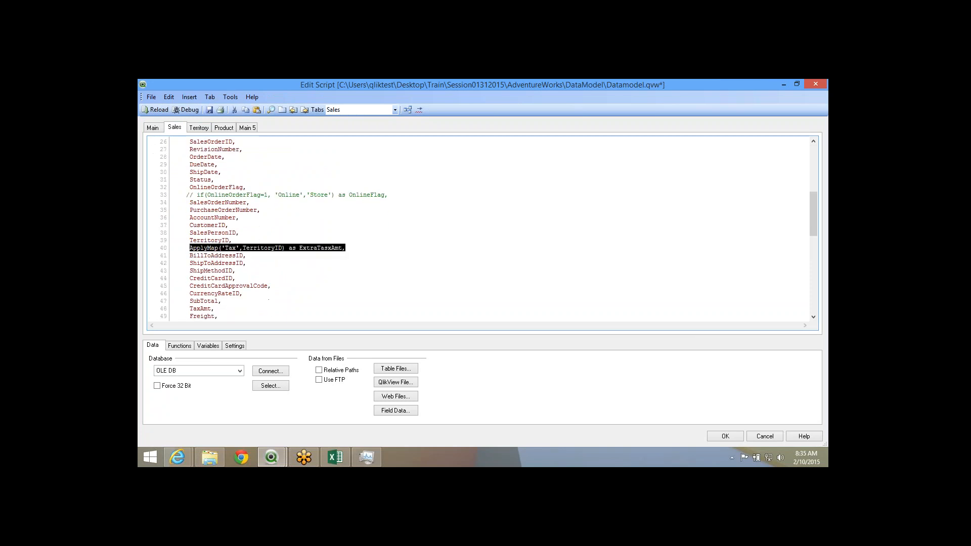
{"action": "left_click", "coordinate": [199, 128]}
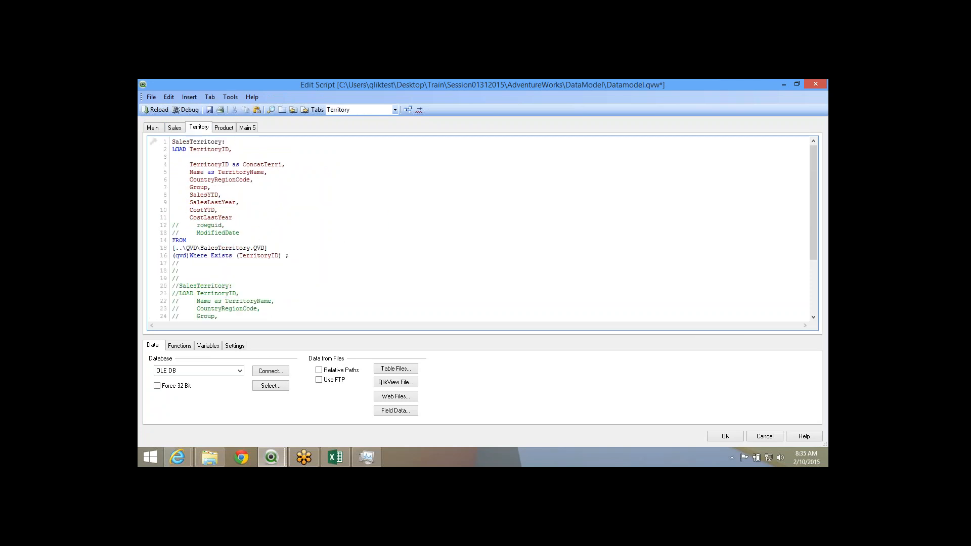
{"action": "key", "text": "ctrl+v"}
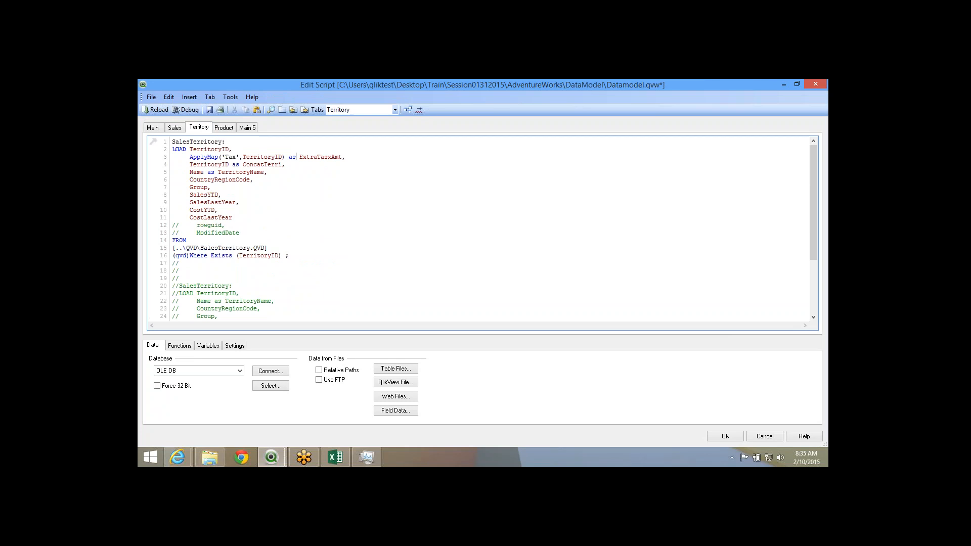
{"action": "type", "text": "Terri"}
{"action": "left_click", "coordinate": [209, 110]}
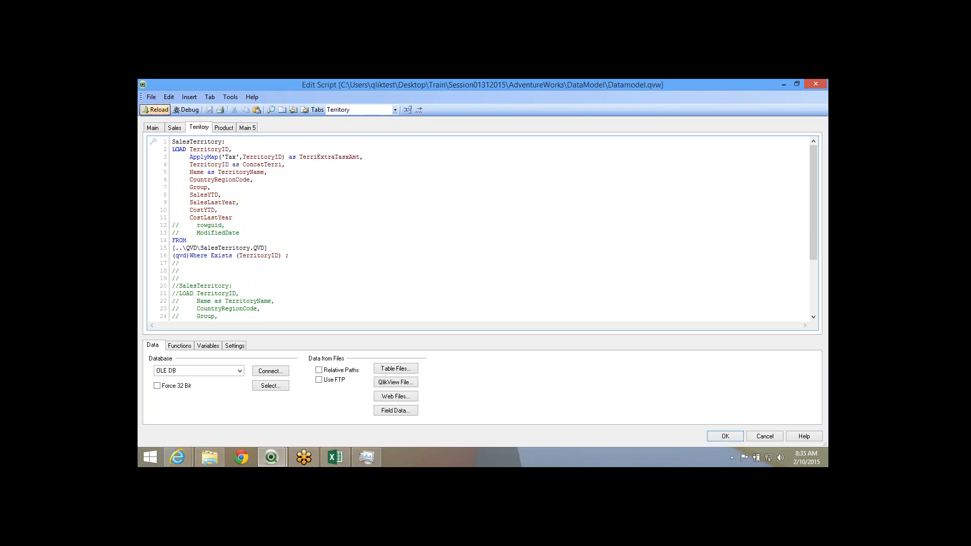
Reload the script with the new SalesTerritory mapping field and close the execution progress dialog.
{"action": "left_click", "coordinate": [156, 109]}
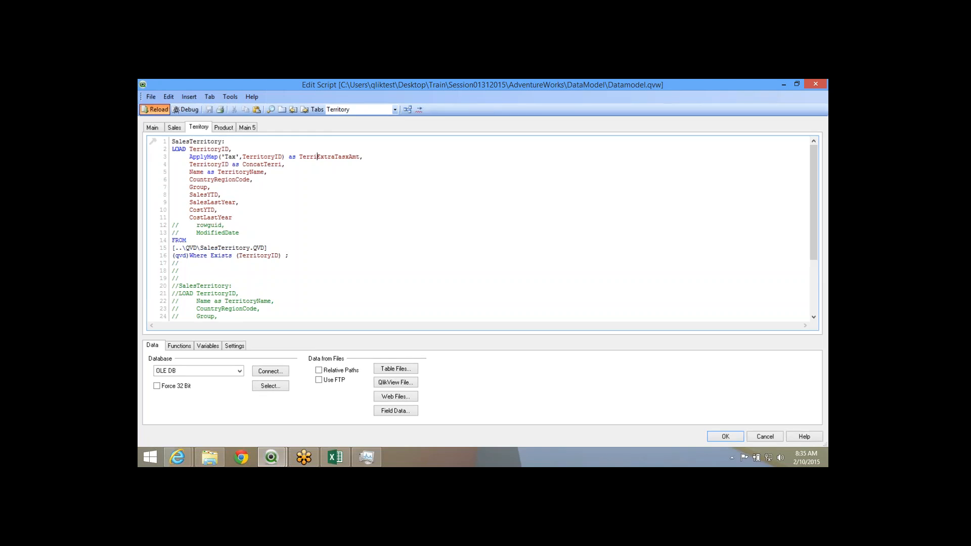
{"action": "left_click", "coordinate": [156, 110]}
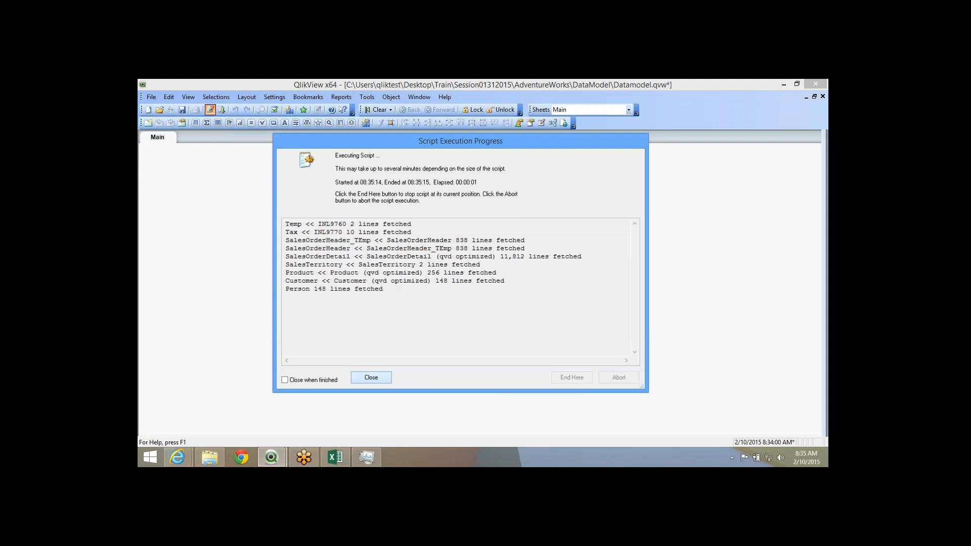
{"action": "left_click", "coordinate": [371, 378]}
Open the table viewer, widen the SalesTerritory table, and preview its TerriExtraTasxAmt values against TerritoryID before closing the viewer.
{"action": "left_click", "coordinate": [552, 122]}
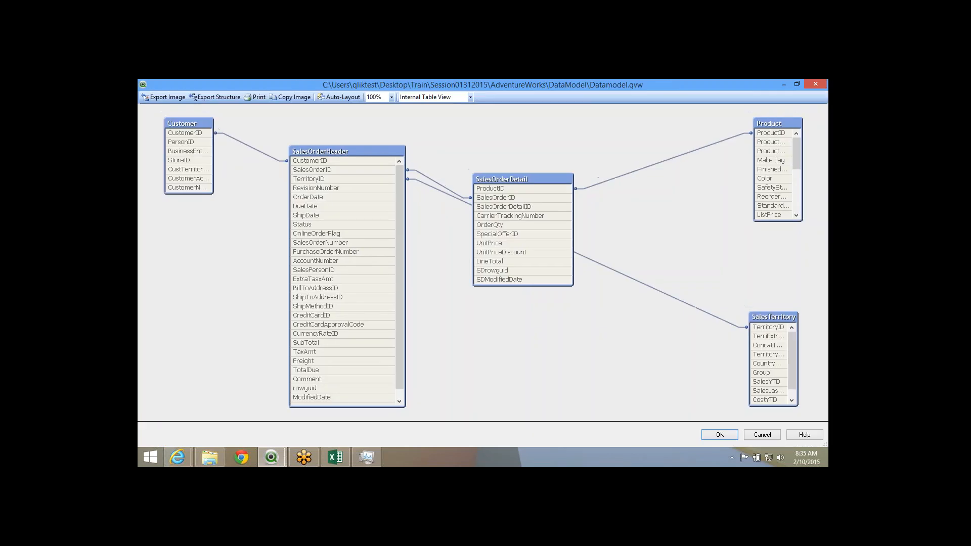
{"action": "left_click_drag", "start_coordinate": [749, 360], "coordinate": [647, 360]}
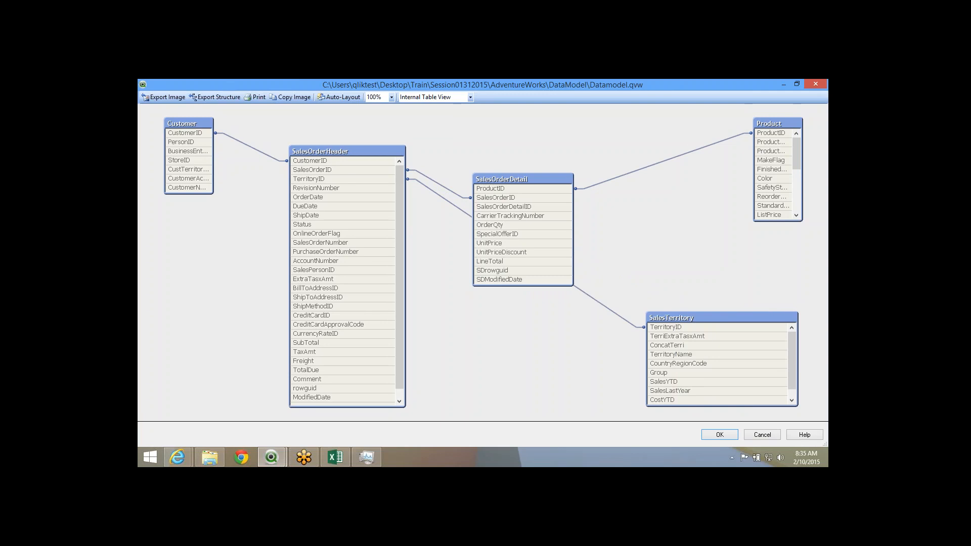
{"action": "left_click", "coordinate": [677, 337]}
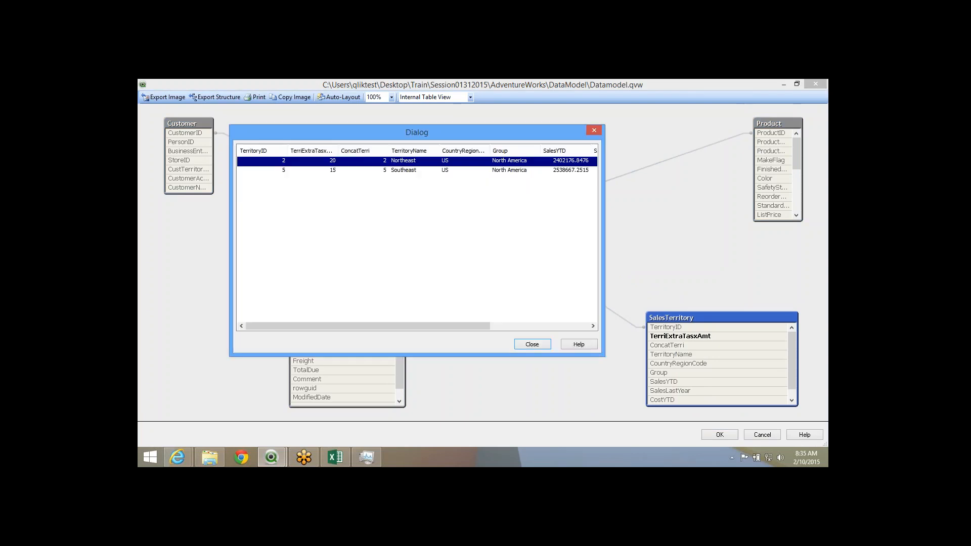
{"action": "left_click", "coordinate": [404, 170]}
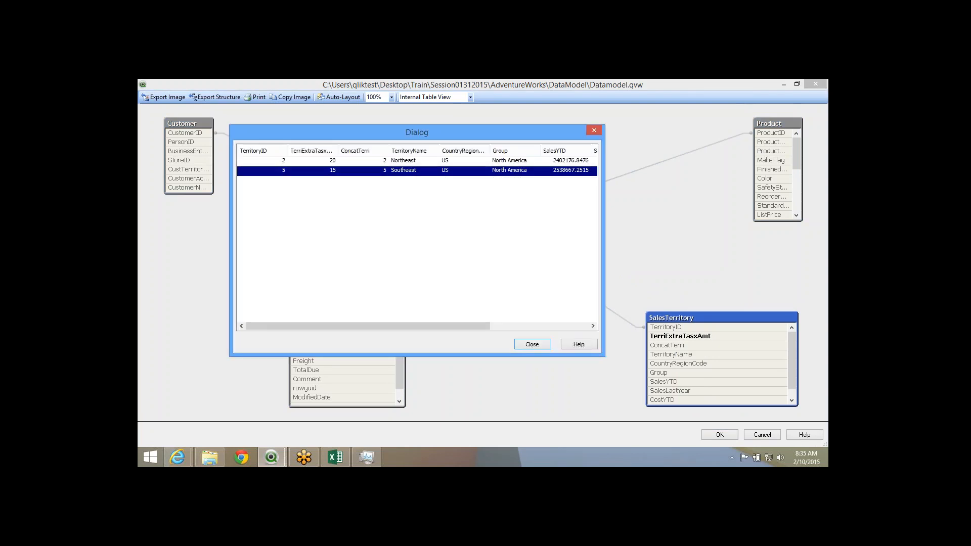
{"action": "left_click", "coordinate": [404, 161]}
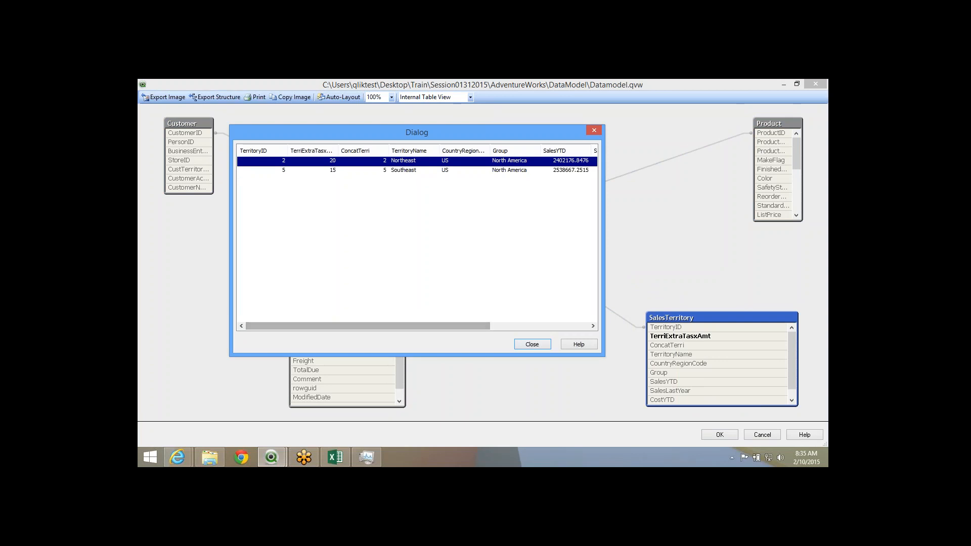
{"action": "left_click", "coordinate": [533, 345]}
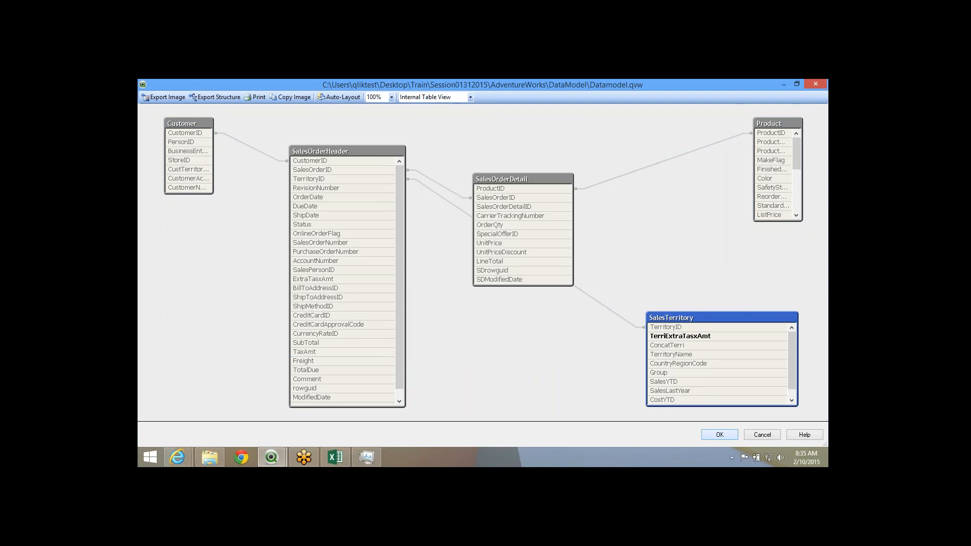
{"action": "left_click", "coordinate": [720, 435]}
Open the script editor and compare the Tax mapping load in the Sales script with the ApplyMap line in the Territory script.
{"action": "key", "text": "ctrl+e"}
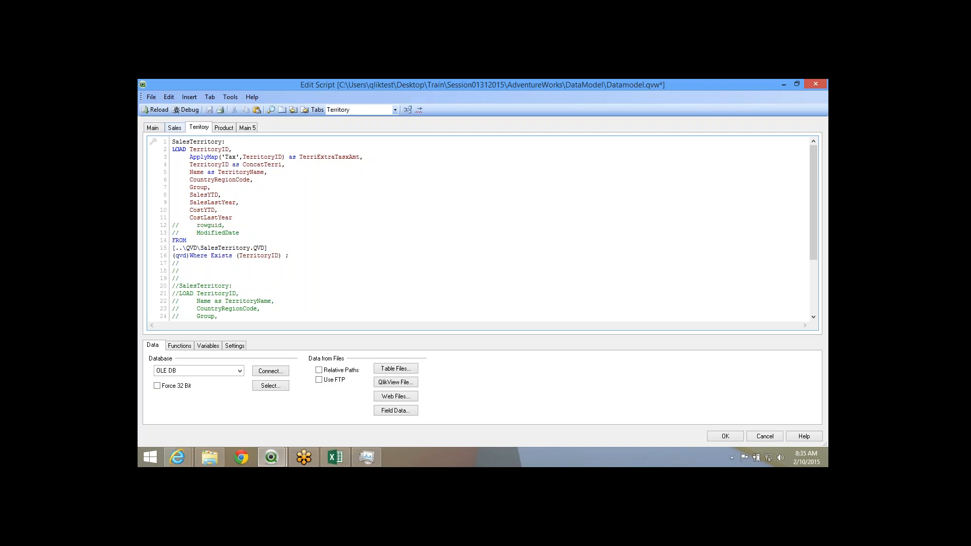
{"action": "left_click", "coordinate": [174, 128]}
{"action": "scroll", "coordinate": [481, 228], "scroll_direction": "down", "scroll_amount": 2}
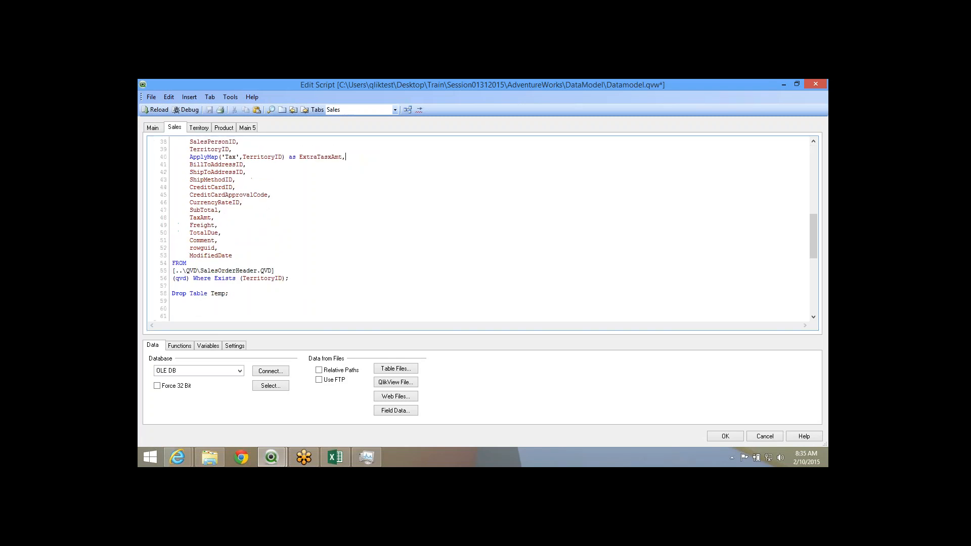
{"action": "scroll", "coordinate": [480, 228], "scroll_direction": "up", "scroll_amount": 12}
{"action": "left_click_drag", "start_coordinate": [172, 195], "coordinate": [179, 302]}
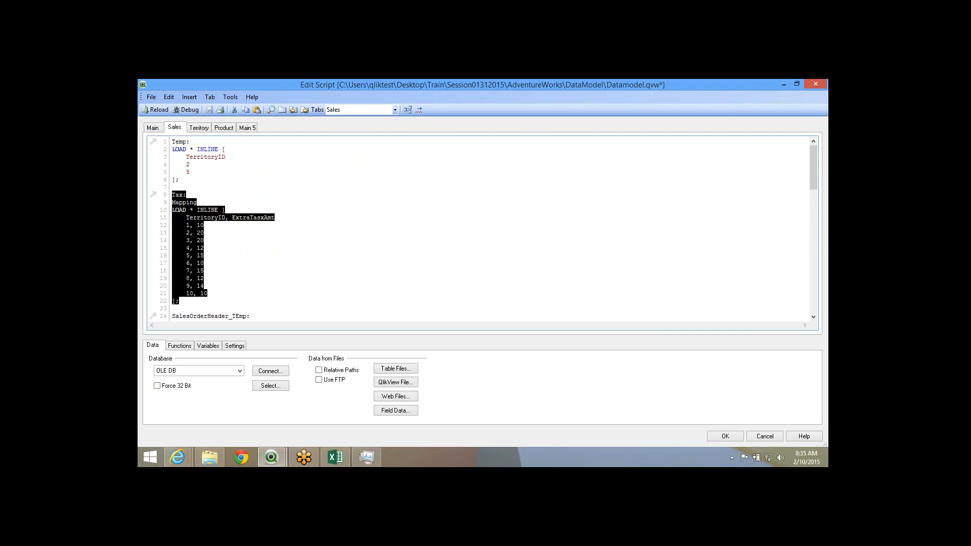
{"action": "left_click", "coordinate": [199, 128]}
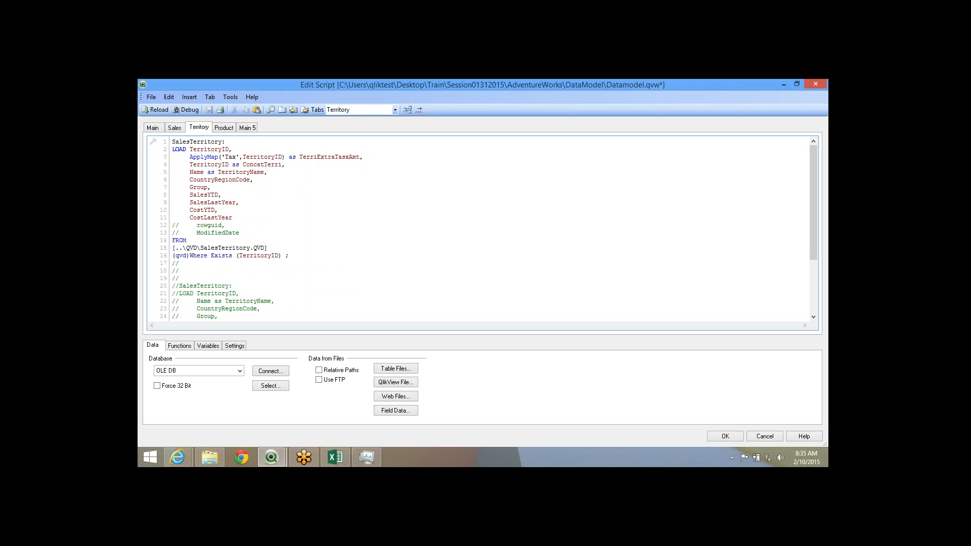
{"action": "left_click_drag", "start_coordinate": [190, 157], "coordinate": [363, 157]}
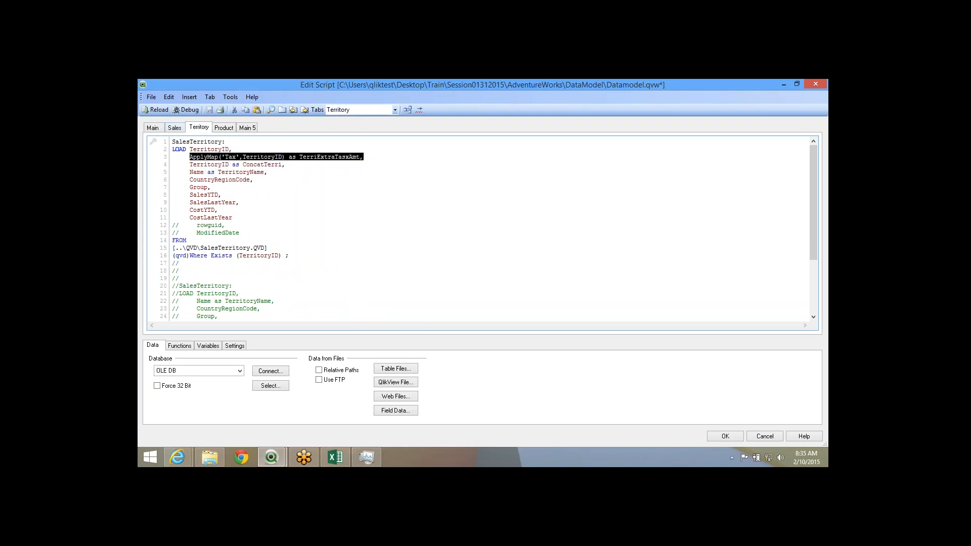
Examine the Tax inline mapping and the SalesOrderHeader_TEmp load with its ApplyMap line in the Sales script.
{"action": "left_click", "coordinate": [174, 128]}
{"action": "left_click", "coordinate": [205, 263]}
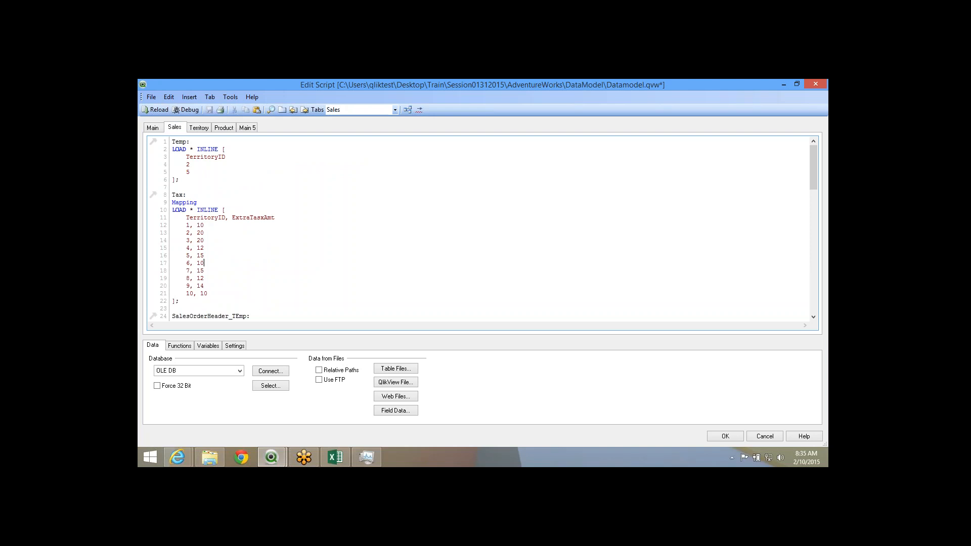
{"action": "scroll", "coordinate": [481, 227], "scroll_direction": "down", "scroll_amount": 5}
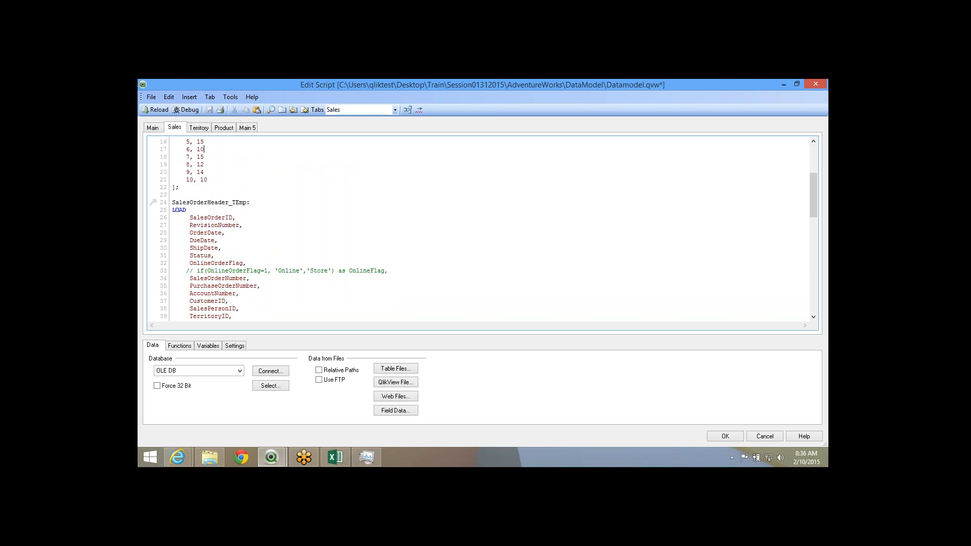
{"action": "scroll", "coordinate": [209, 195], "scroll_direction": "down", "scroll_amount": 1}
{"action": "double_click", "coordinate": [209, 187]}
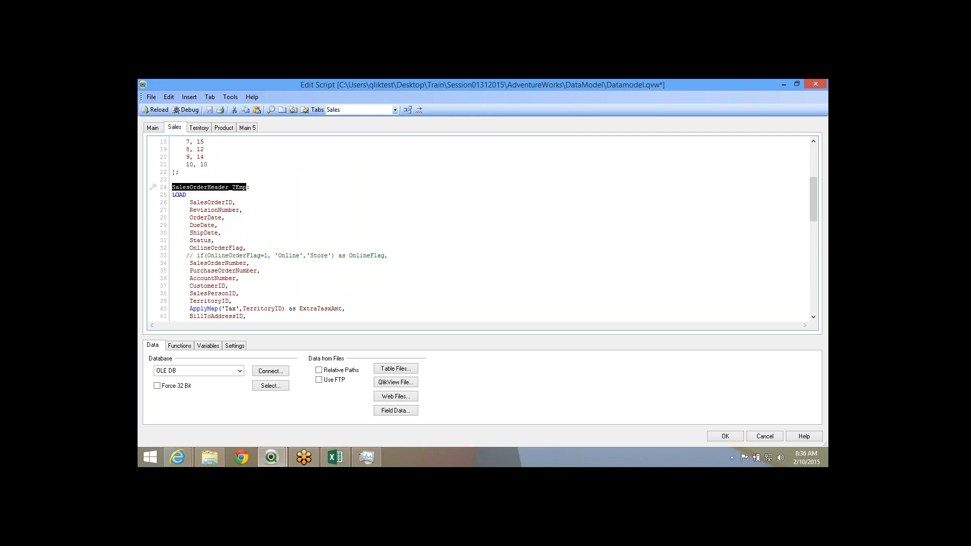
{"action": "scroll", "coordinate": [210, 195], "scroll_direction": "down", "scroll_amount": 2}
{"action": "left_click", "coordinate": [209, 194]}
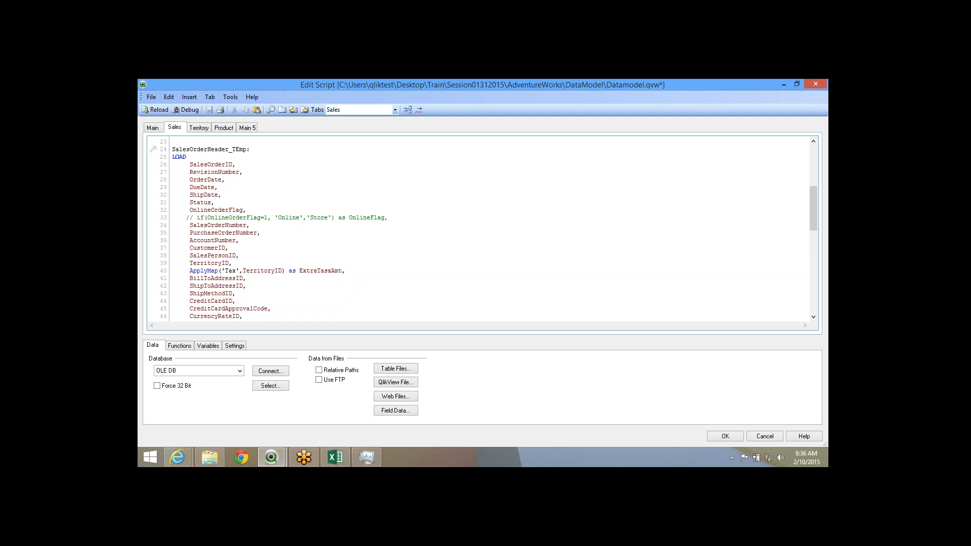
Switch to the Excel workbook and enter 100 in I5 and Karnataka in J5 of the Synthtic Key sheet.
{"action": "left_click", "coordinate": [336, 457]}
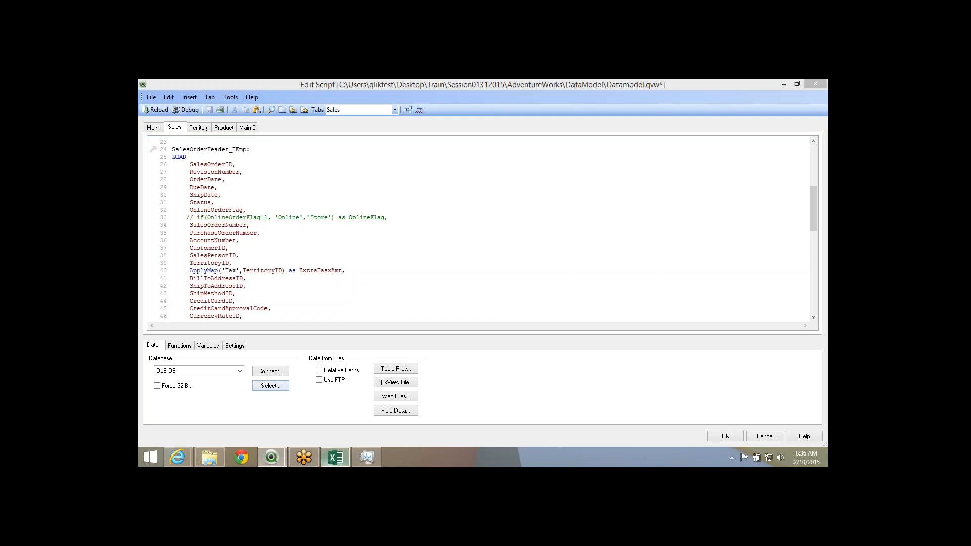
{"action": "left_click", "coordinate": [426, 230]}
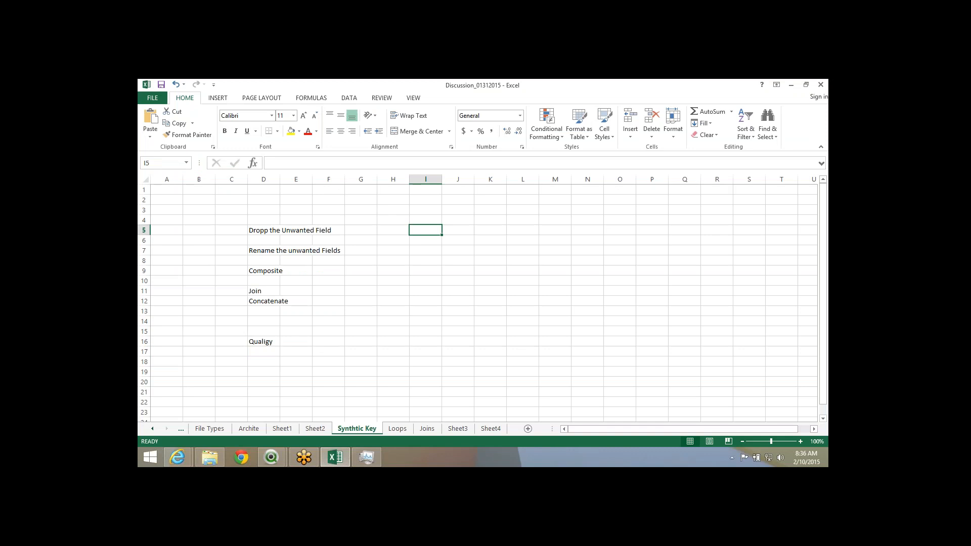
{"action": "type", "text": "100"}
{"action": "key", "text": "Tab"}
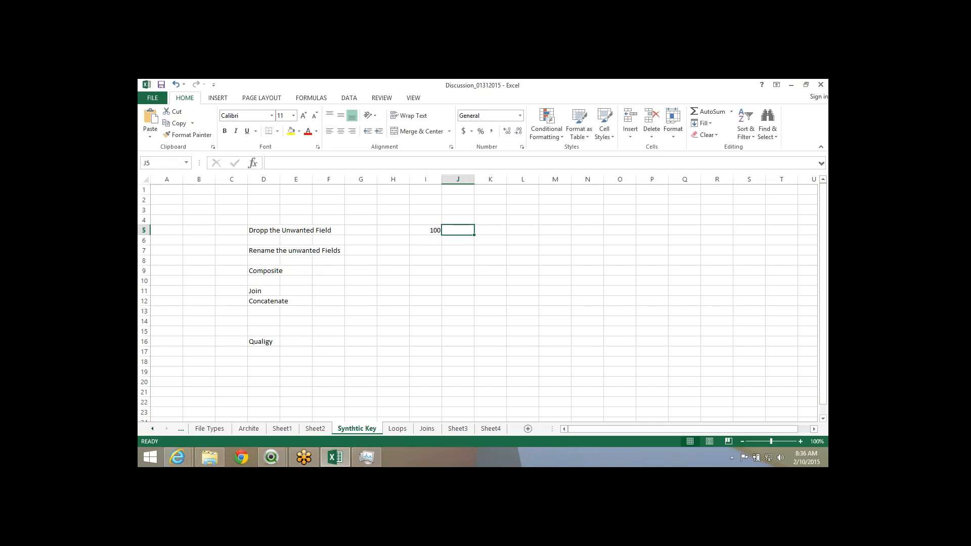
{"action": "type", "text": "Karnataka"}
{"action": "key", "text": "Return"}
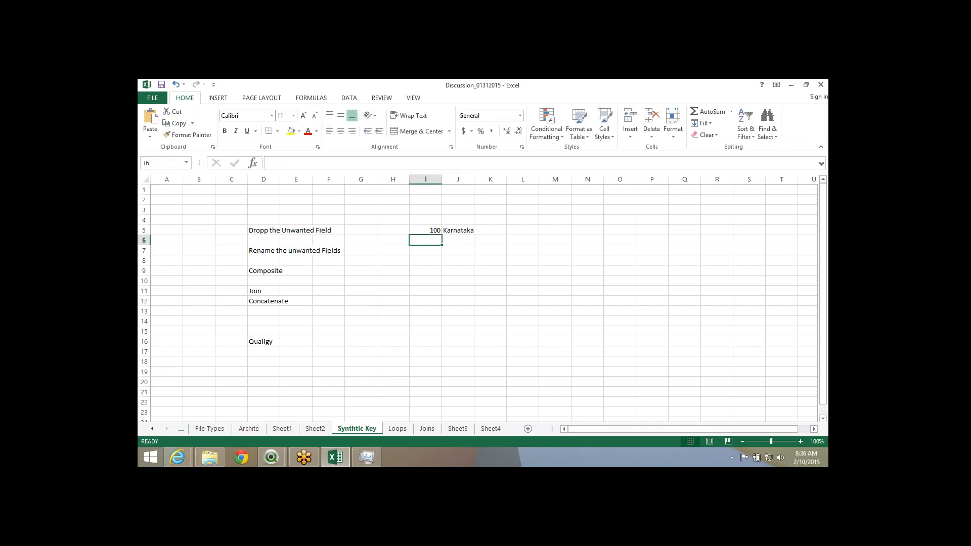
Enter 1001 with Bangalore in I6:J6 and 1002 with Hubli in I7:J7.
{"action": "type", "text": "1001"}
{"action": "key", "text": "Tab"}
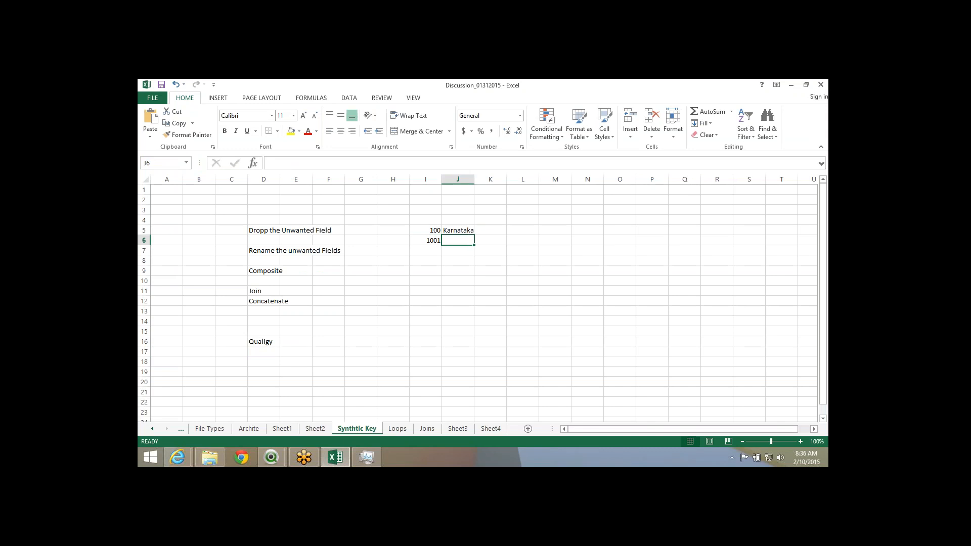
{"action": "type", "text": "Bangalore"}
{"action": "key", "text": "Return"}
{"action": "type", "text": "1"}
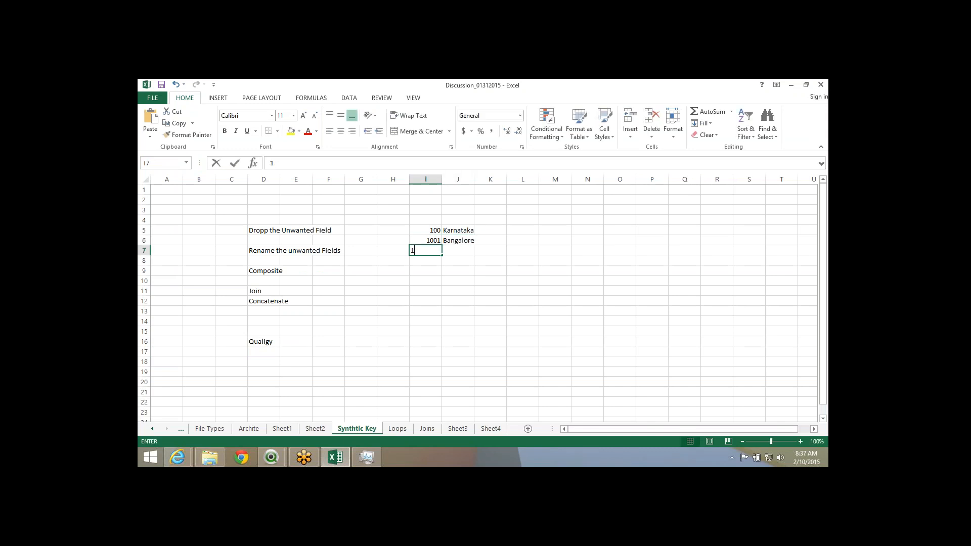
{"action": "type", "text": "002"}
{"action": "key", "text": "Tab"}
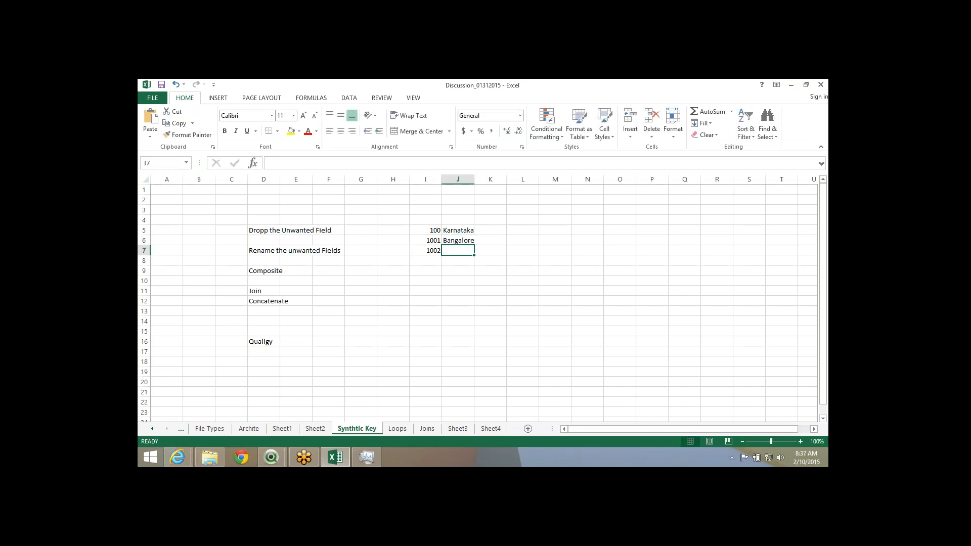
{"action": "type", "text": "Hubli"}
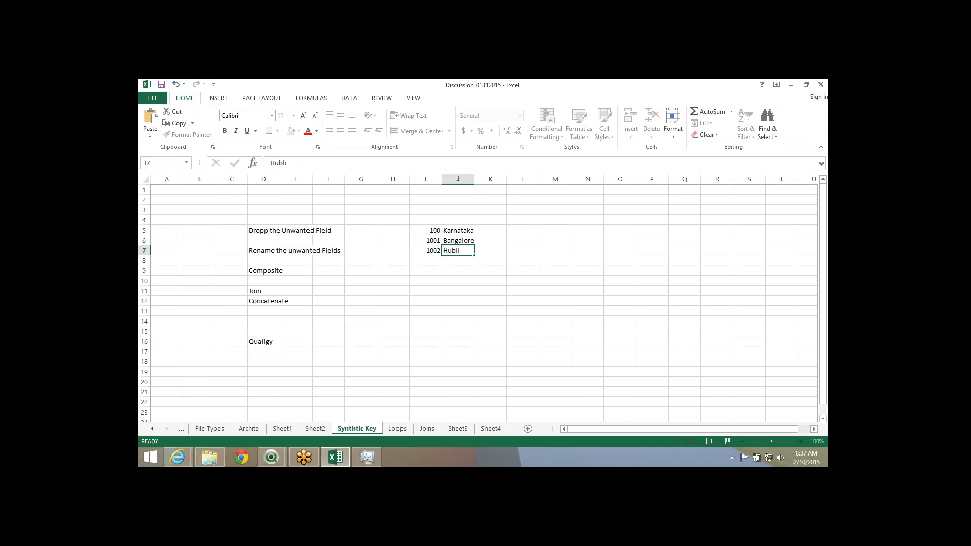
{"action": "key", "text": "Return"}
Enter 200 with Mahara in I8:J8 and 2001 with Mumbai in I9:J9.
{"action": "type", "text": "200"}
{"action": "key", "text": "Tab"}
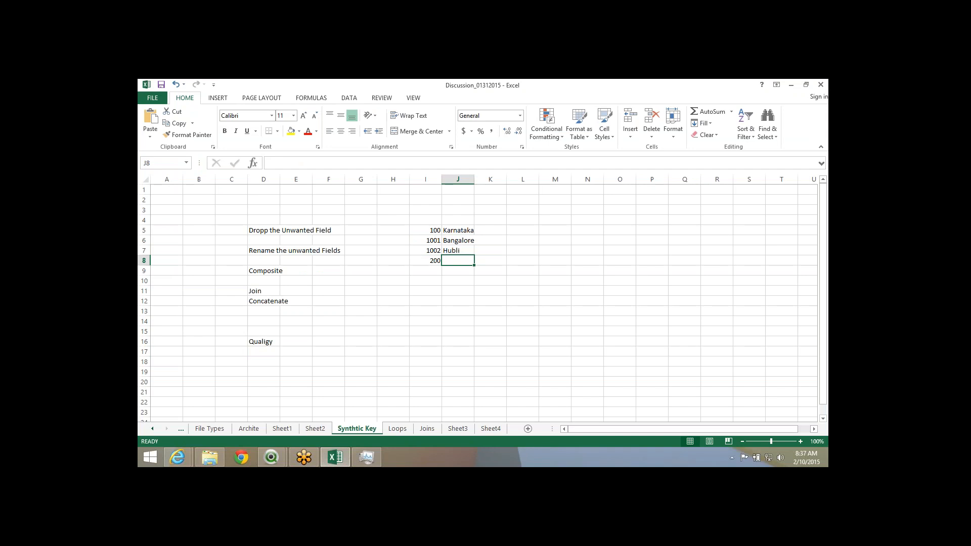
{"action": "type", "text": "Mahara"}
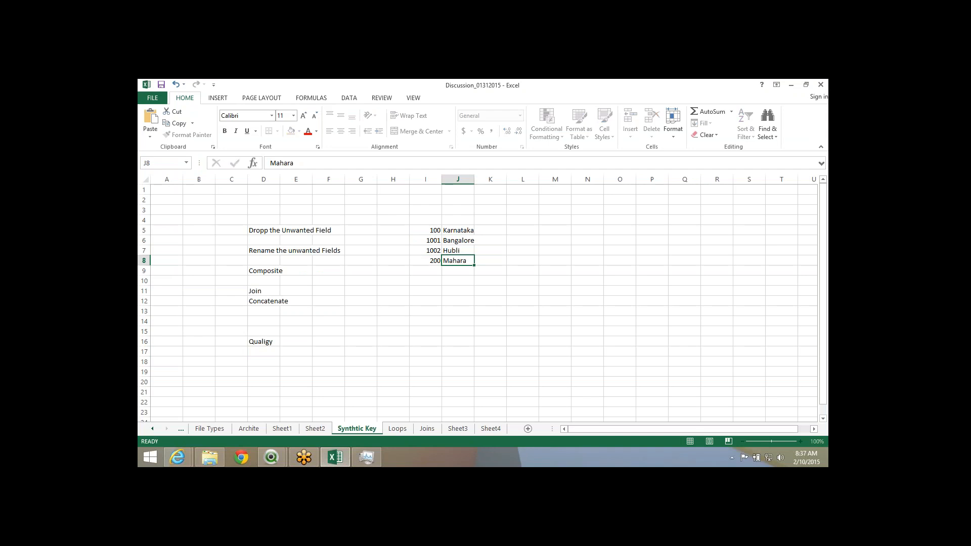
{"action": "key", "text": "Return"}
{"action": "type", "text": "1001"}
{"action": "key", "text": "Tab"}
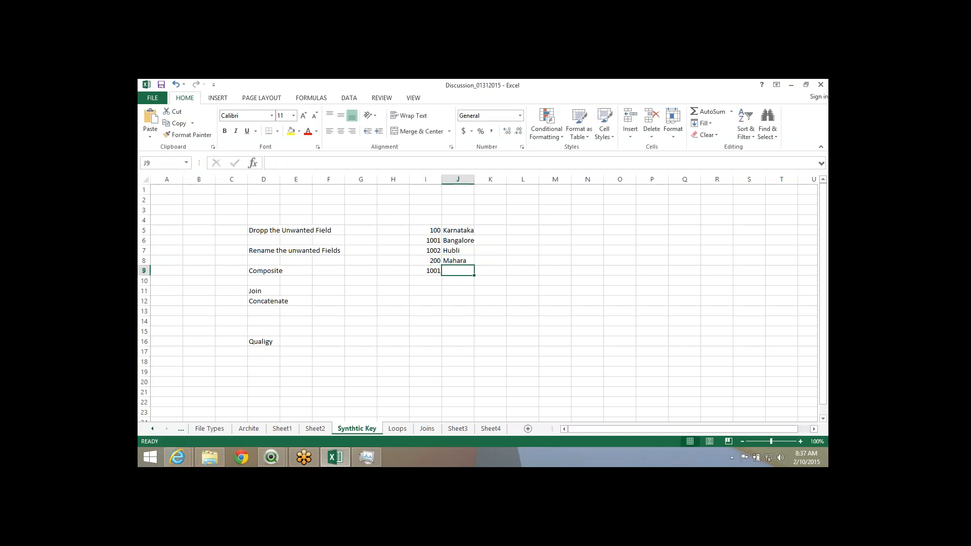
{"action": "type", "text": "Mumbai"}
{"action": "key", "text": "Return"}
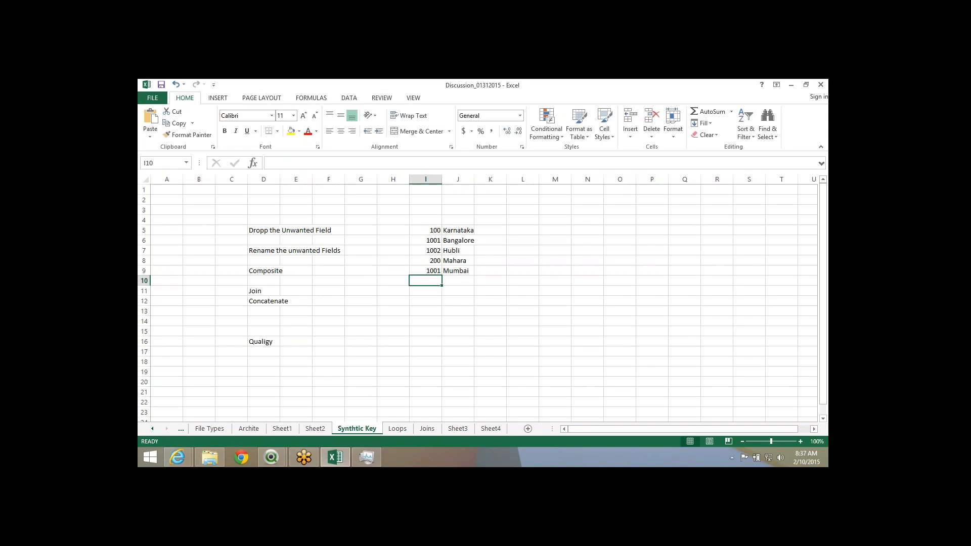
{"action": "key", "text": "Up"}
{"action": "type", "text": "2001"}
{"action": "key", "text": "Return"}
Enter 2002 in I10 and Pune in J10.
{"action": "type", "text": "200"}
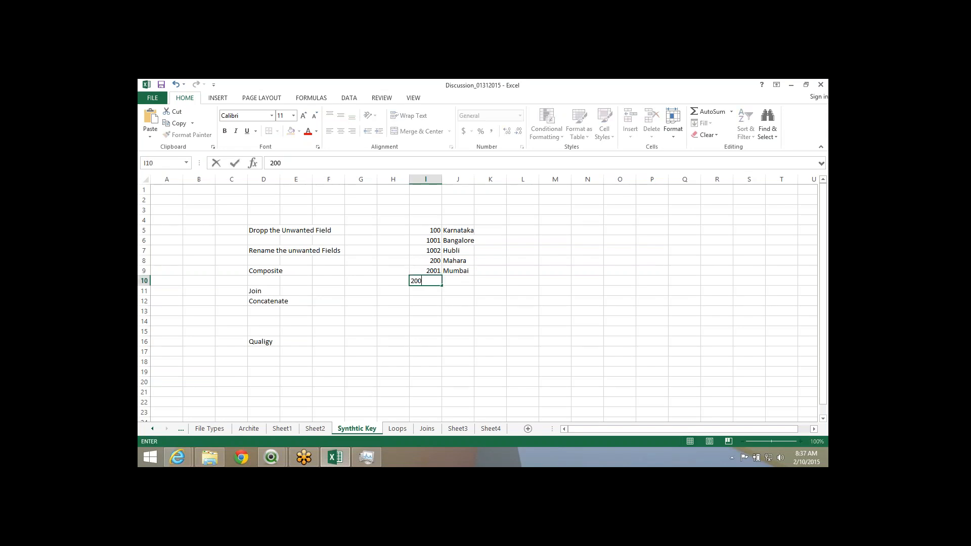
{"action": "type", "text": "2"}
{"action": "key", "text": "Tab"}
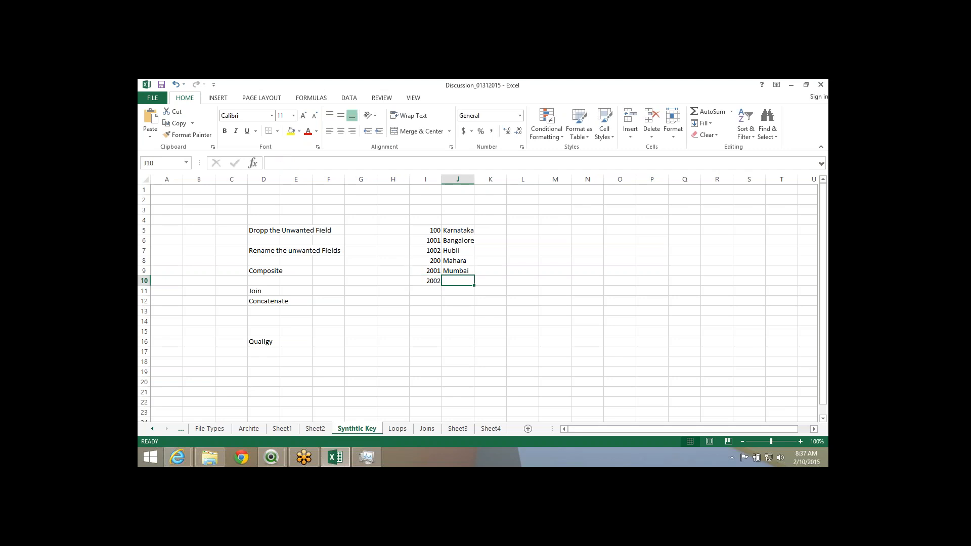
{"action": "type", "text": "Oune"}
{"action": "key", "text": "Return"}
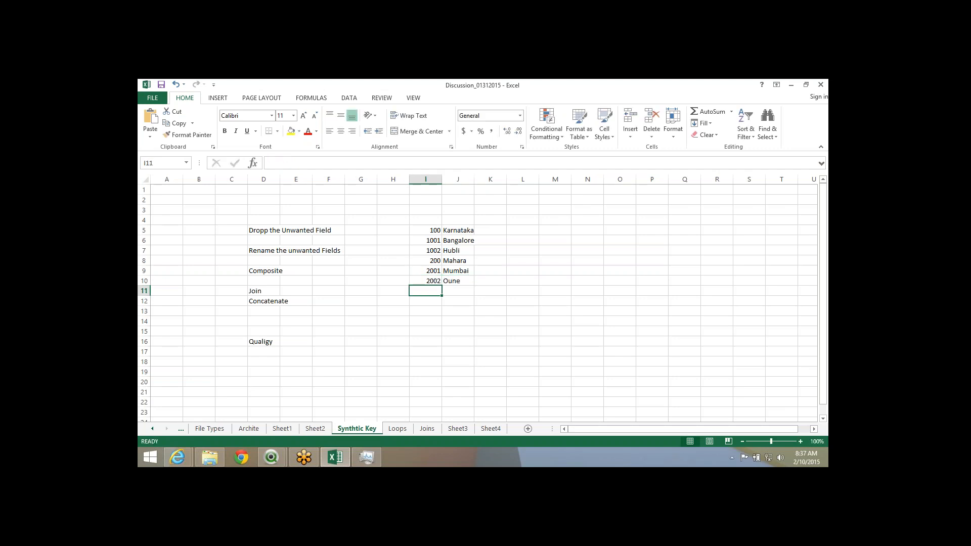
{"action": "key", "text": "Up"}
{"action": "key", "text": "Right"}
{"action": "type", "text": "Pune"}
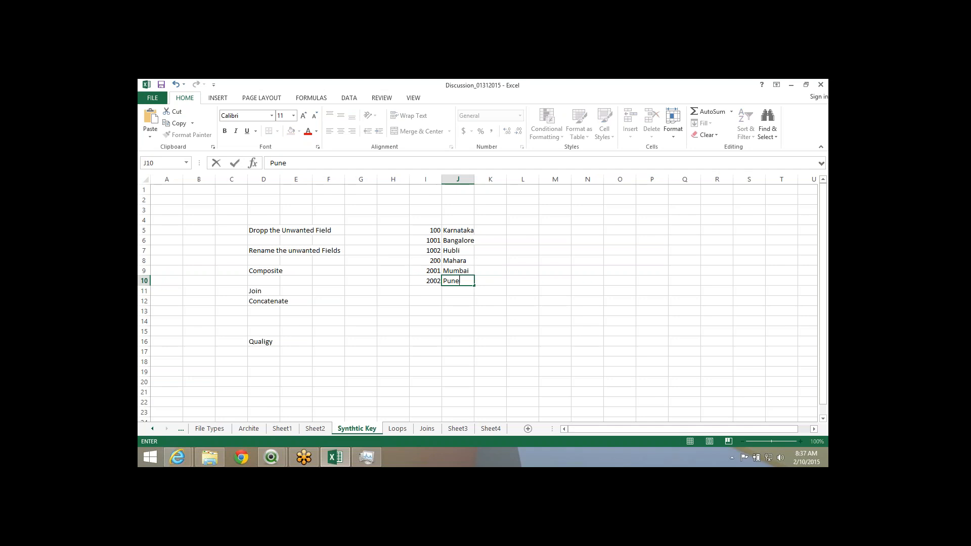
{"action": "key", "text": "Return"}
Add the column headers Id in I4 and Desc in J4 above the example rows.
{"action": "left_click", "coordinate": [425, 220]}
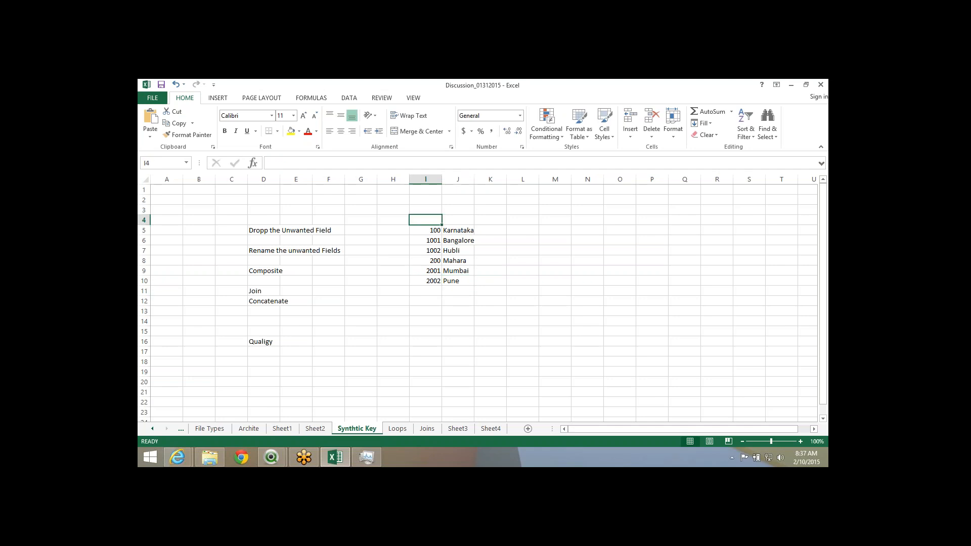
{"action": "type", "text": "Id"}
{"action": "key", "text": "Tab"}
{"action": "type", "text": "B"}
{"action": "key", "text": "BackSpace"}
{"action": "key", "text": "BackSpace"}
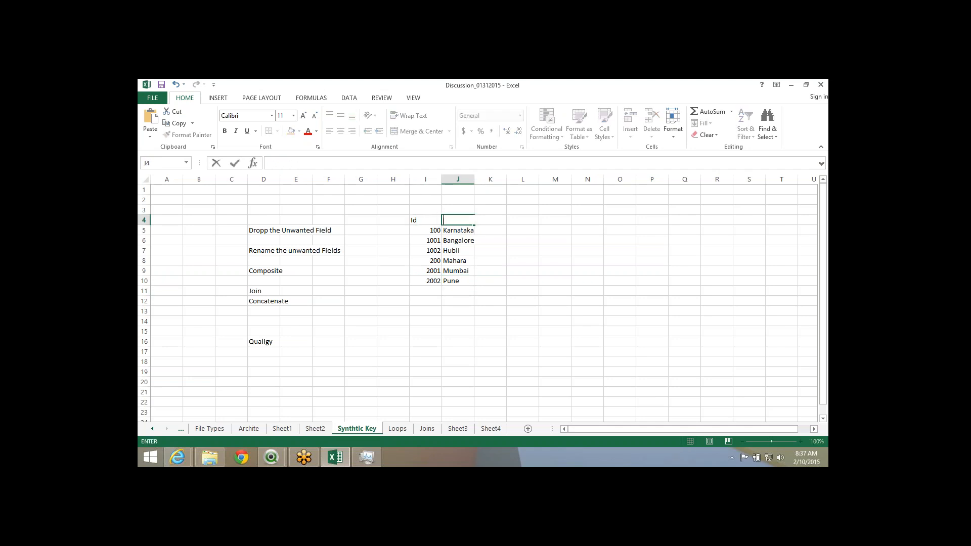
{"action": "type", "text": "Desc"}
{"action": "key", "text": "Return"}
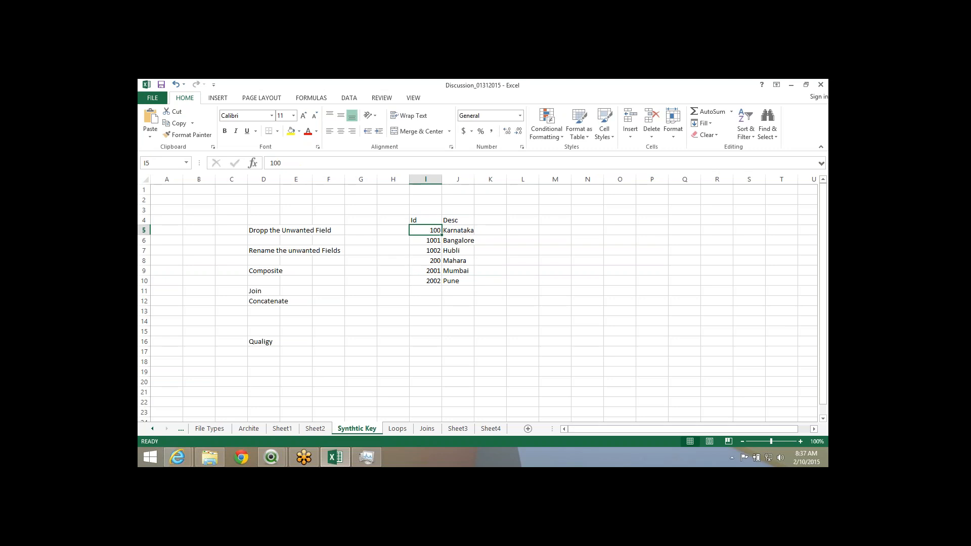
Compare the AccountNumber and CustomerID fields of the SalesOrderHeader_TEmp load in QlikView with the Id and Desc table in Excel.
{"action": "key", "text": "alt+Tab"}
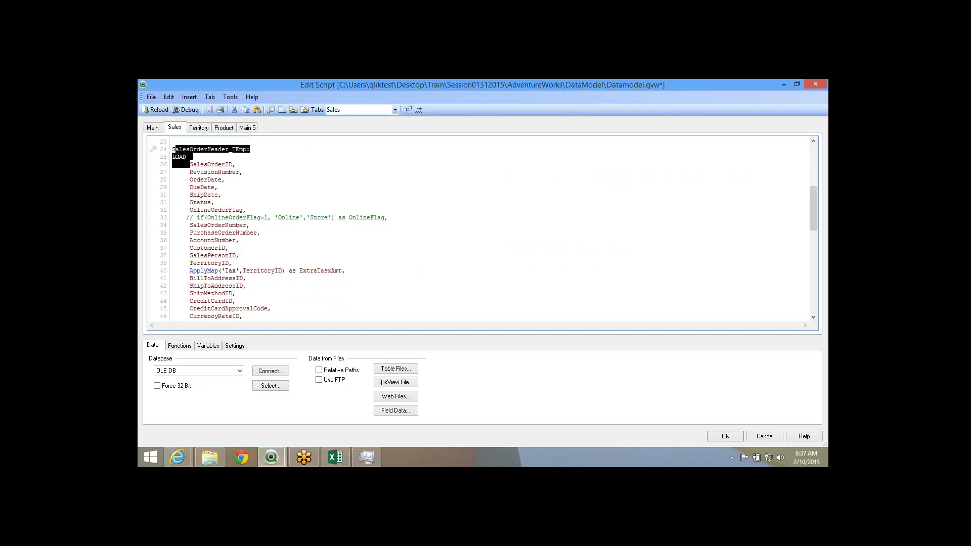
{"action": "double_click", "coordinate": [217, 240]}
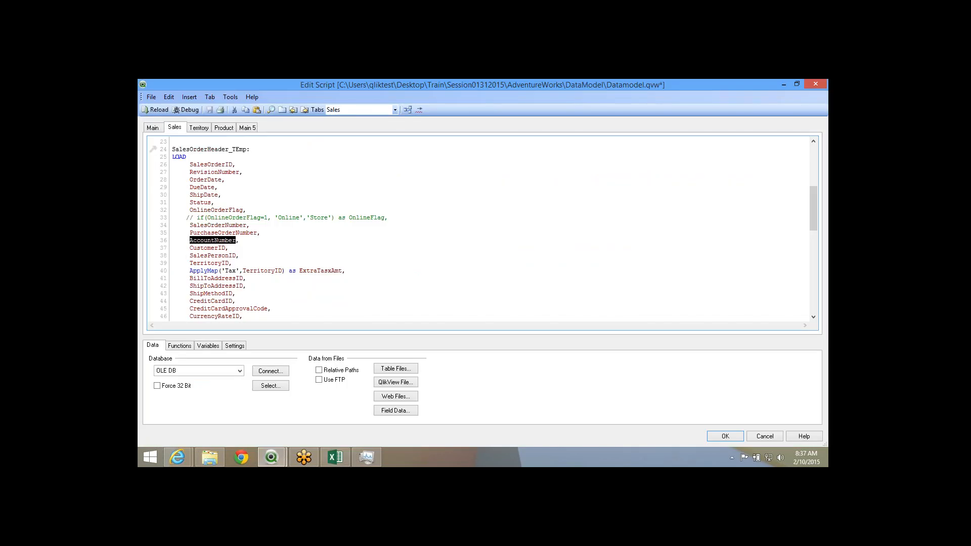
{"action": "double_click", "coordinate": [207, 248]}
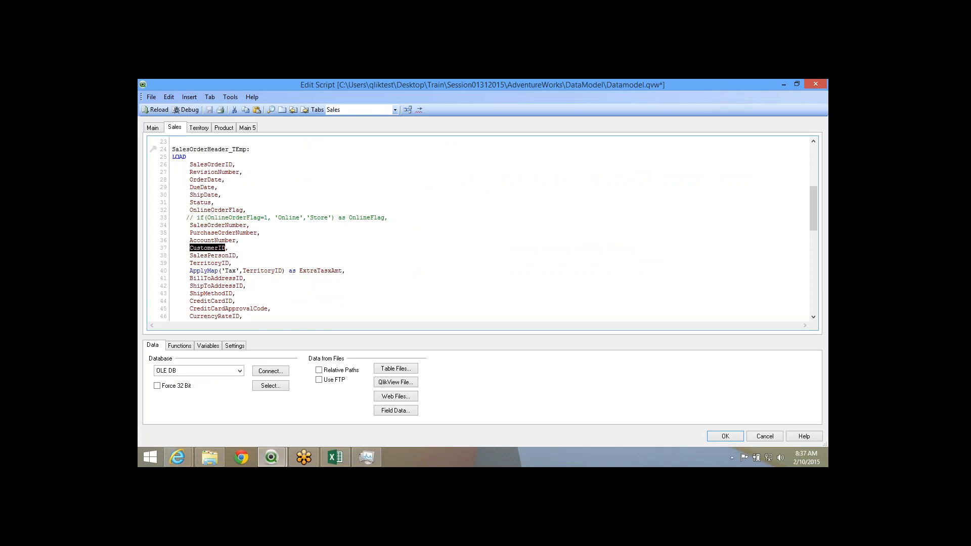
{"action": "key", "text": "alt+Tab"}
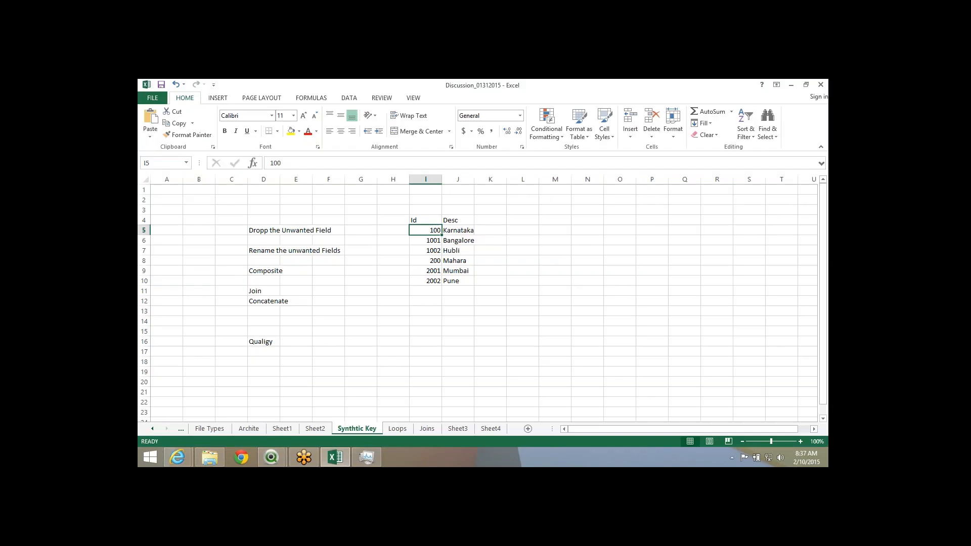
{"action": "left_click_drag", "start_coordinate": [425, 220], "coordinate": [458, 280]}
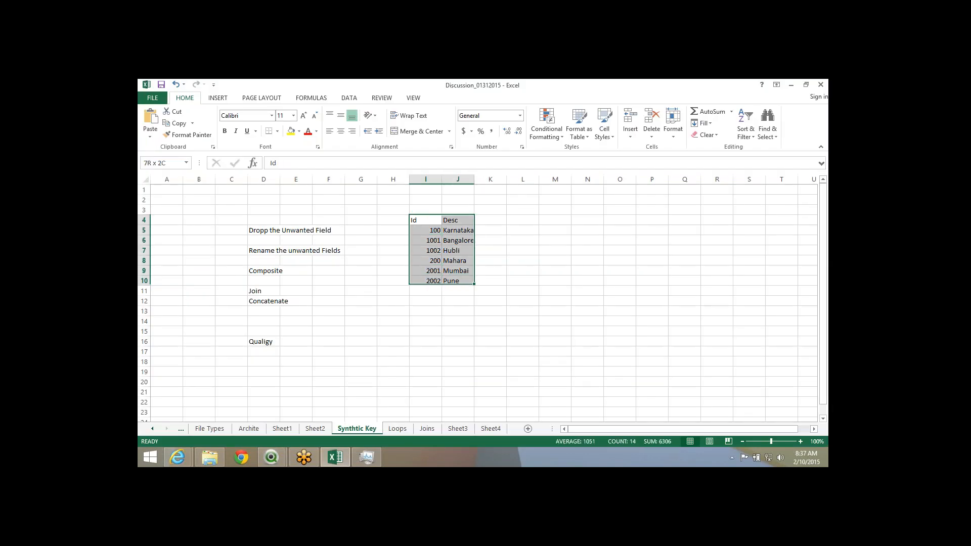
{"action": "left_click", "coordinate": [426, 220]}
{"action": "key", "text": "alt+Tab"}
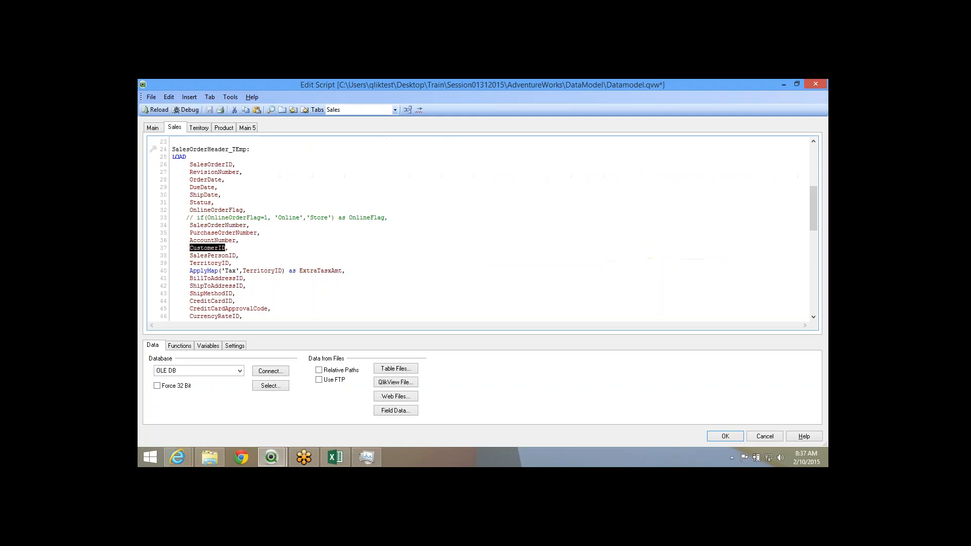
{"action": "key", "text": "alt+Tab"}
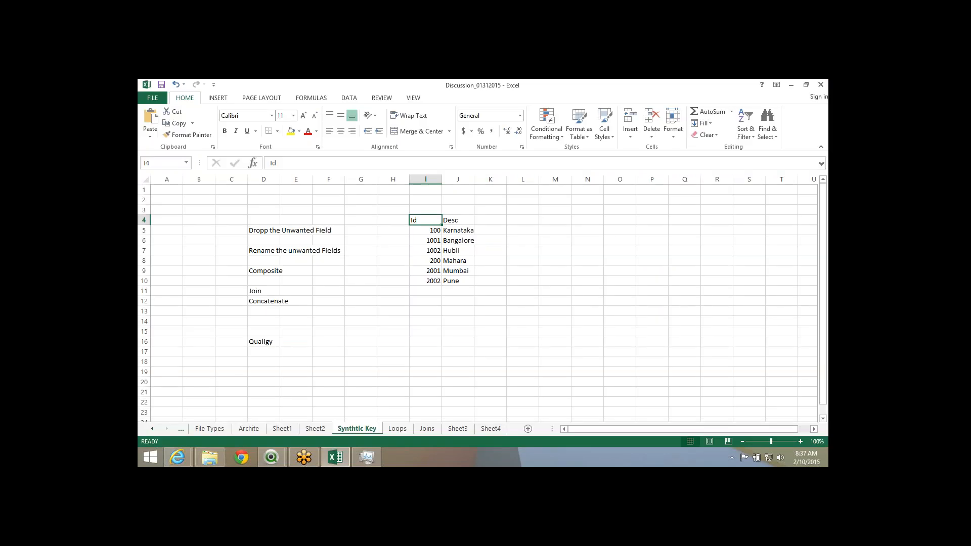
{"action": "left_click", "coordinate": [426, 240]}
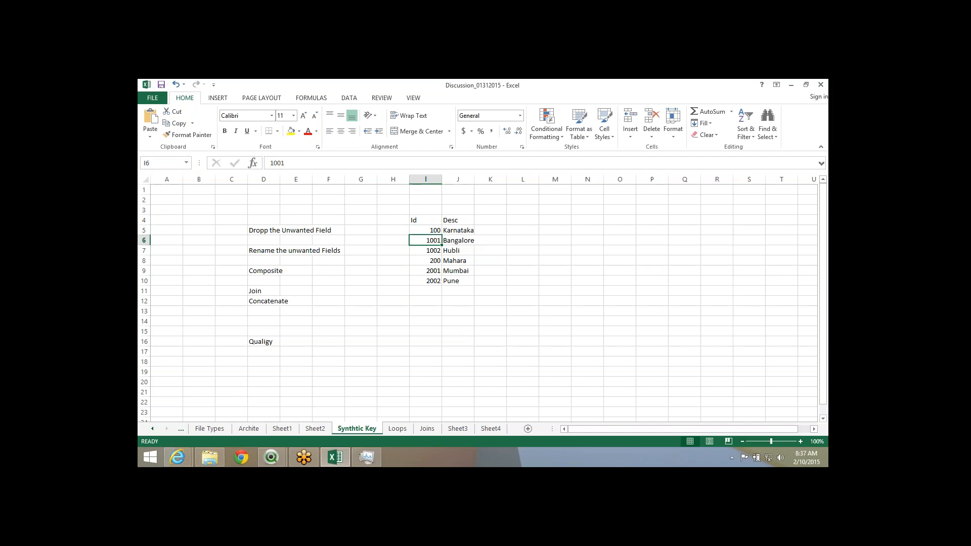
{"action": "key", "text": "alt+Tab"}
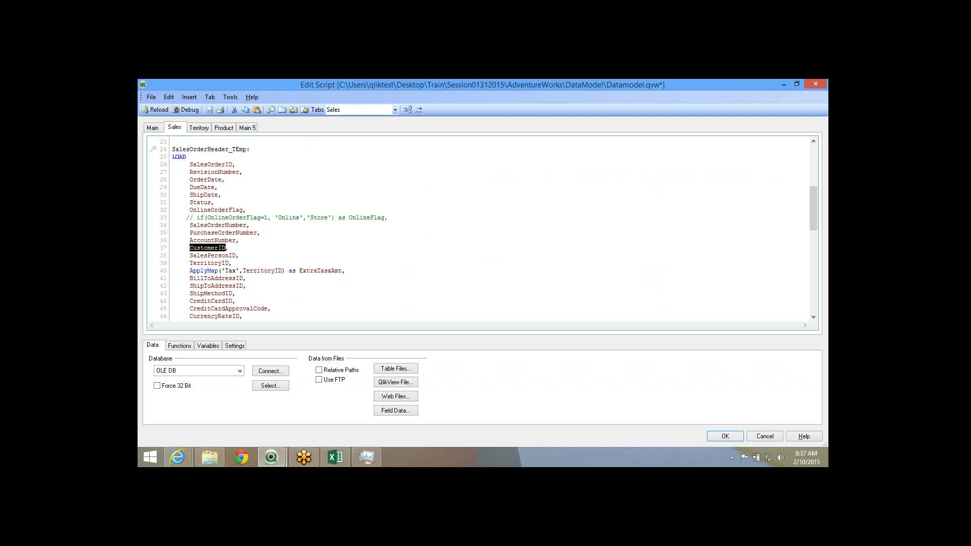
{"action": "key", "text": "alt+Tab"}
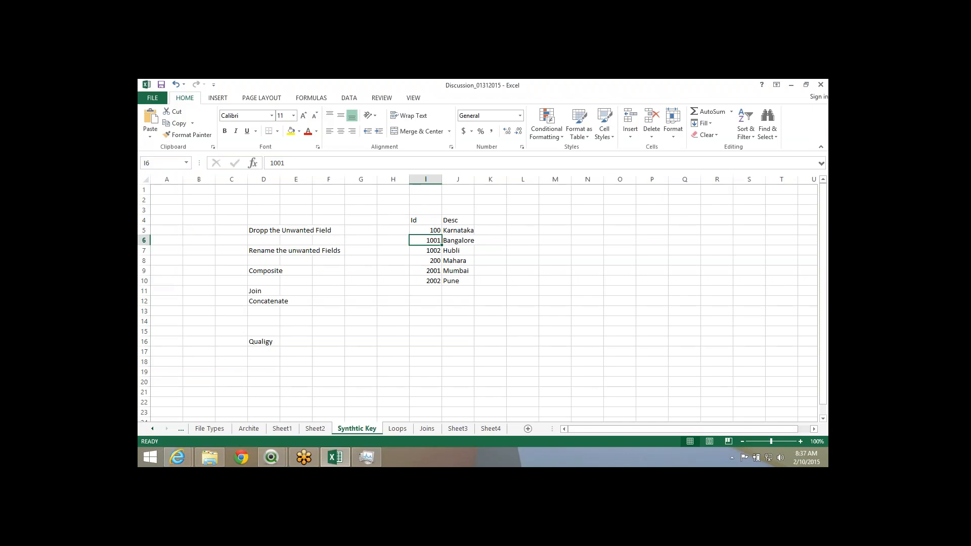
Switch to the QlikView script editor and duplicate the ApplyMap('Tax',TerritoryID) as ExtraTasxAmt line below the original in the Sales script.
{"action": "key", "text": "alt+Tab"}
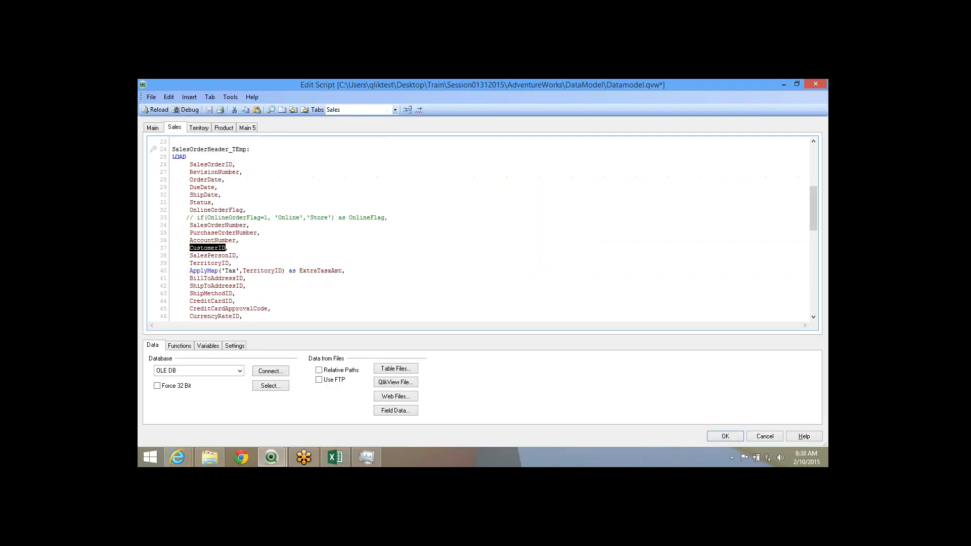
{"action": "left_click_drag", "start_coordinate": [190, 271], "coordinate": [346, 271]}
{"action": "key", "text": "ctrl+c"}
{"action": "left_click", "coordinate": [347, 271]}
{"action": "key", "text": "Return"}
{"action": "key", "text": "ctrl+v"}
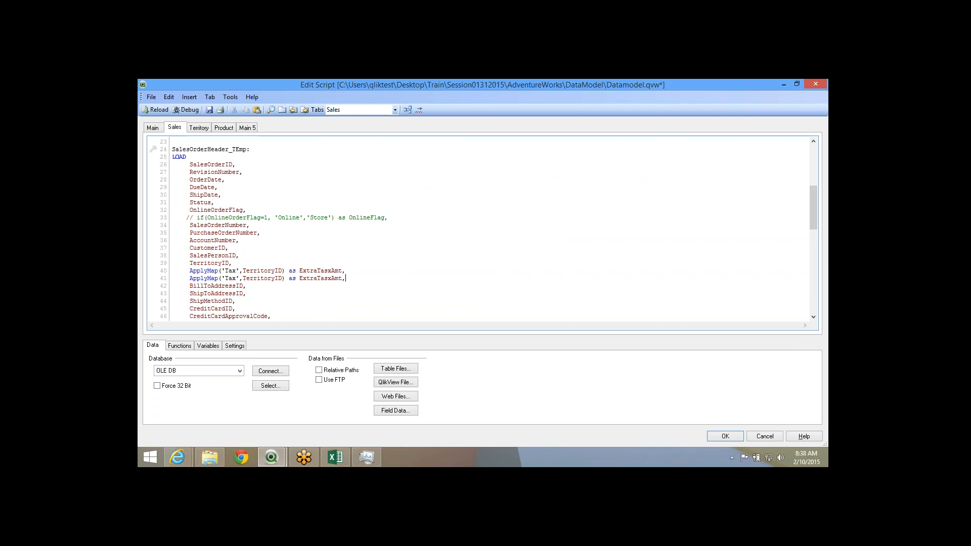
{"action": "key", "text": "shift+Home"}
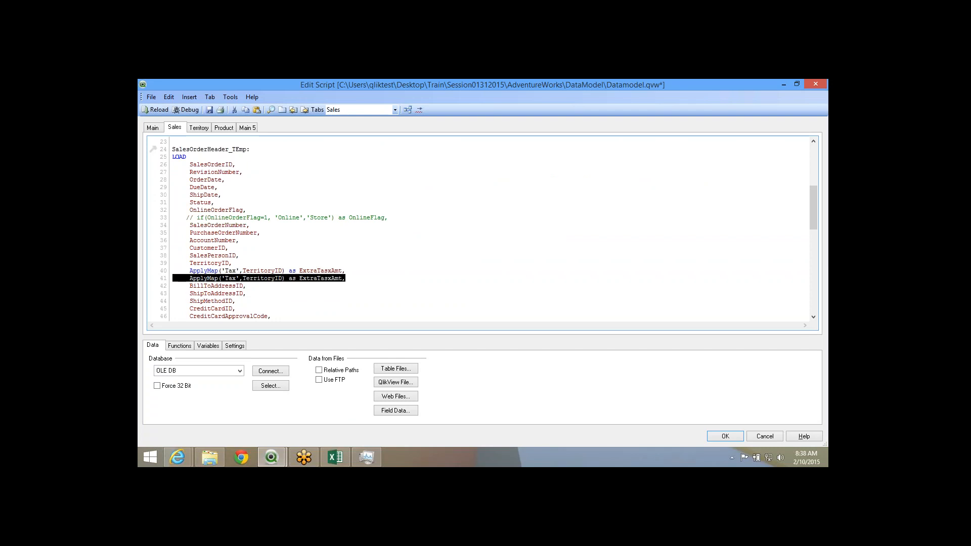
Check the Id and Desc rows in Excel, and delete the duplicated ApplyMap line from the Sales script in QlikView.
{"action": "key", "text": "alt+Tab"}
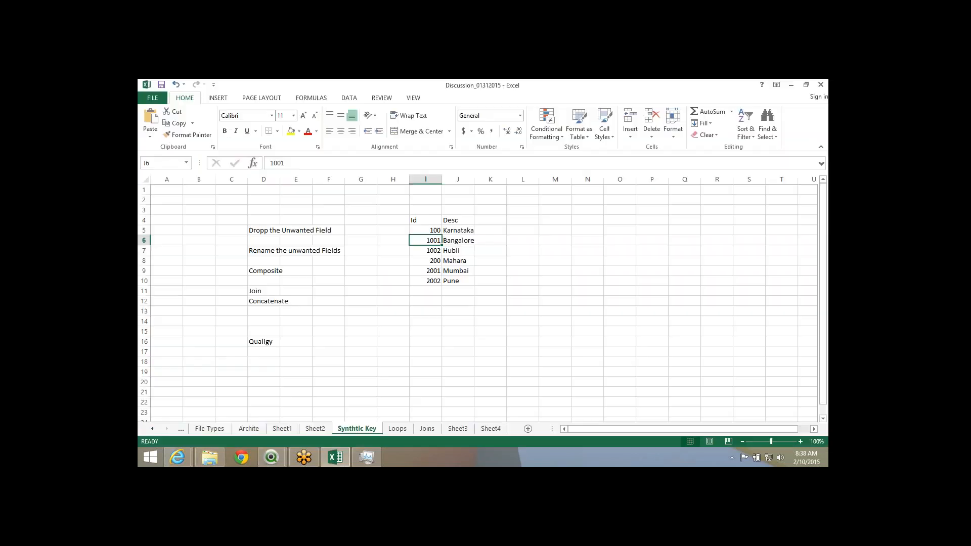
{"action": "left_click_drag", "start_coordinate": [426, 231], "coordinate": [458, 290]}
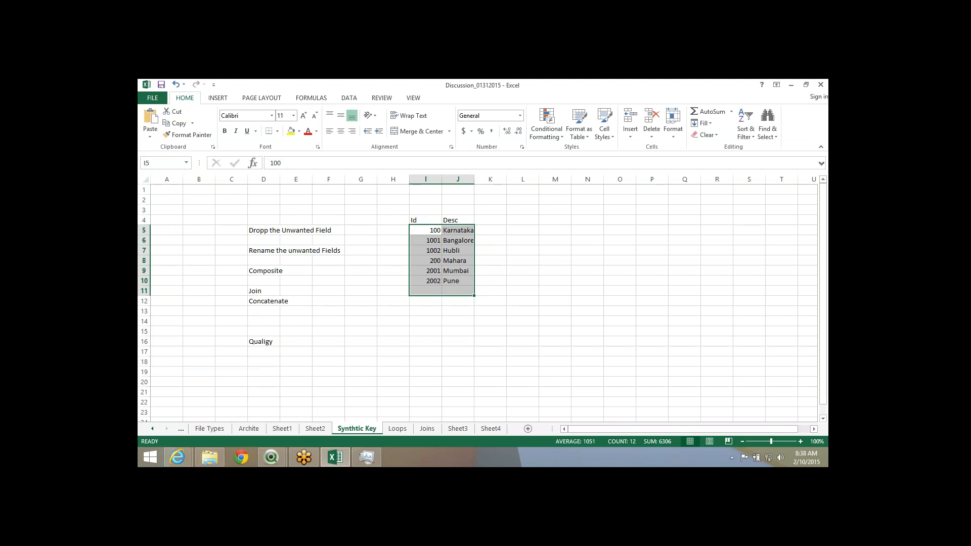
{"action": "key", "text": "alt+Tab"}
{"action": "key", "text": "Delete"}
{"action": "key", "text": "Delete"}
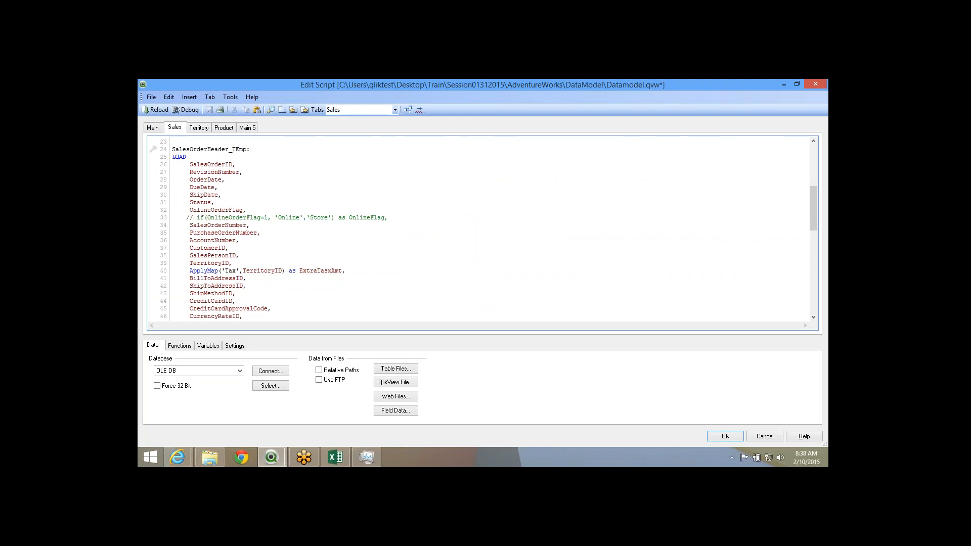
Review the Tax mapping inline load of TerritoryID and ExtraTasxAmt at the start of the Sales script.
{"action": "scroll", "coordinate": [222, 243], "scroll_direction": "up", "scroll_amount": 8}
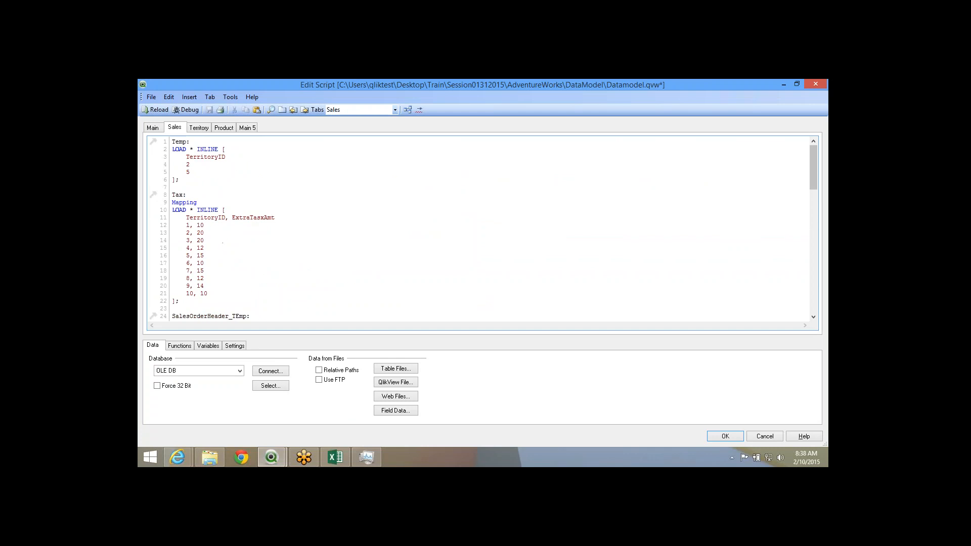
{"action": "key", "text": "alt+Tab"}
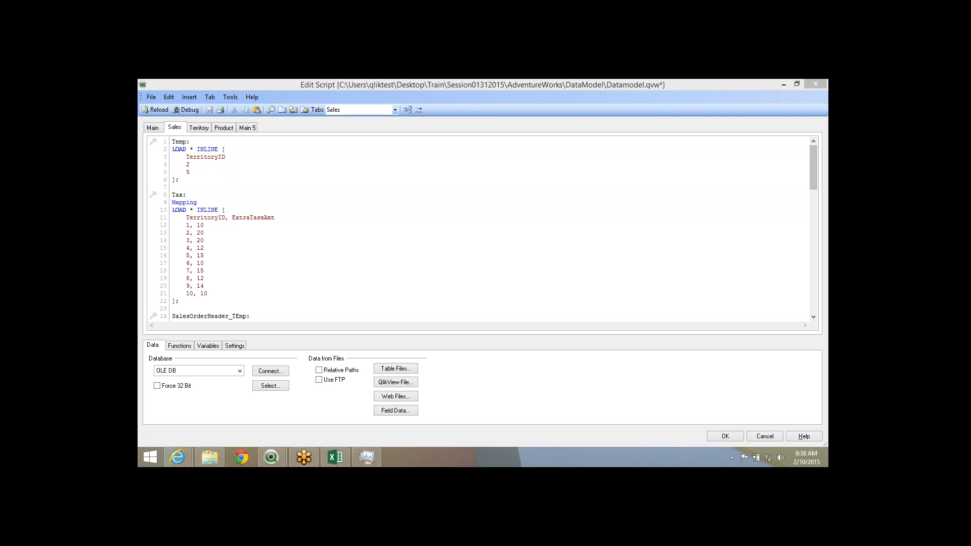
{"action": "key", "text": "alt+Tab"}
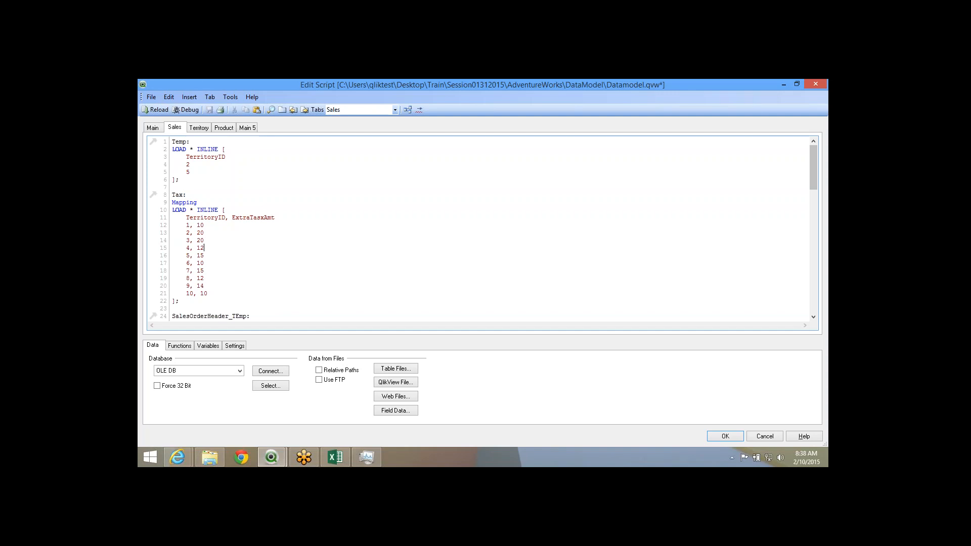
{"action": "key", "text": "alt+Tab"}
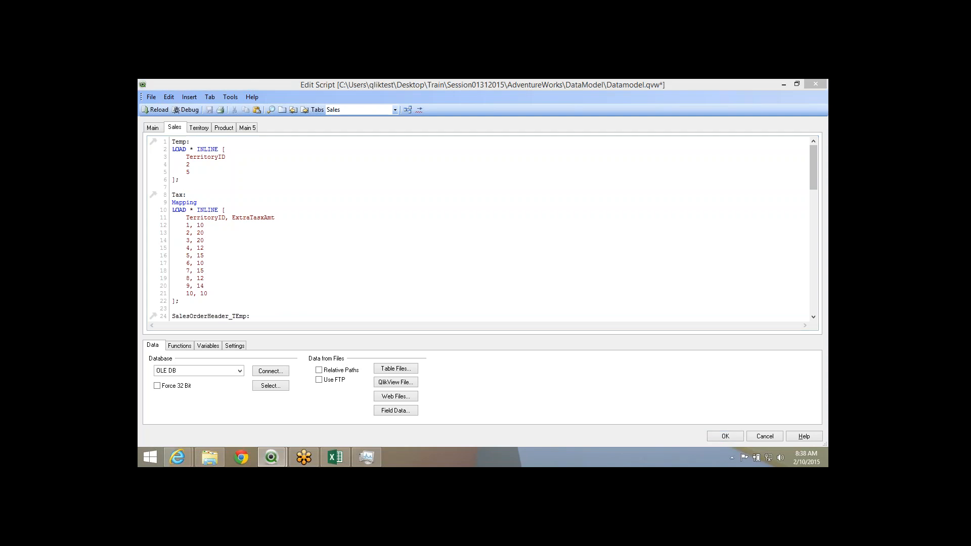
Accept the script edits, save the Datamodel document, and reopen its load script.
{"action": "key", "text": "alt+Tab"}
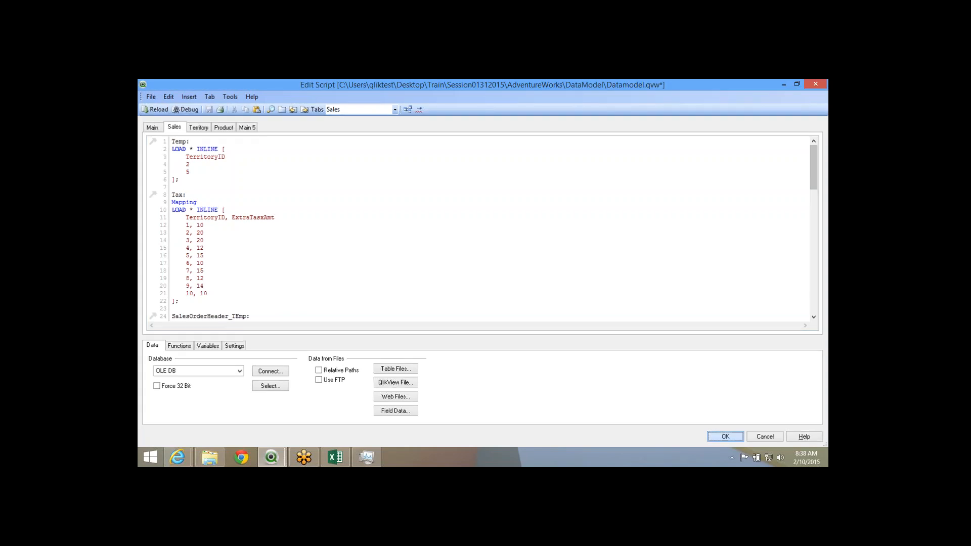
{"action": "key", "text": "Return"}
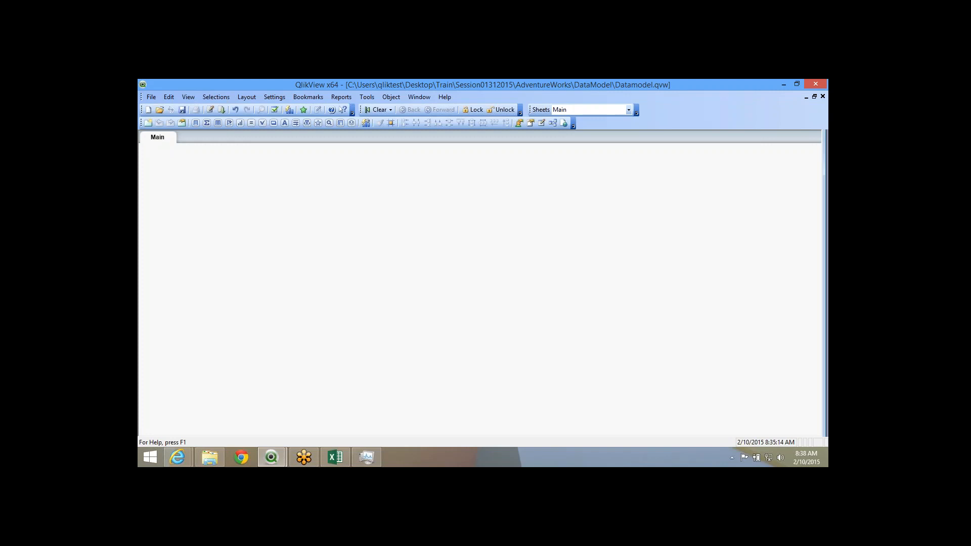
{"action": "key", "text": "ctrl+e"}
Examine the SalesOrderHeader resident load at the end of the Sales script against the ApplyMap field in the SalesOrderHeader_TEmp load.
{"action": "scroll", "coordinate": [481, 228], "scroll_direction": "down", "scroll_amount": 15}
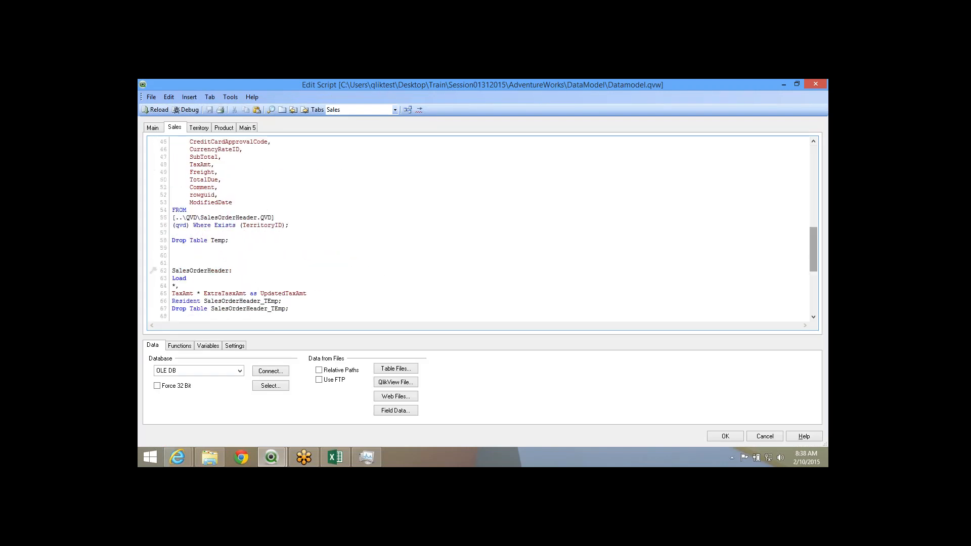
{"action": "left_click", "coordinate": [172, 263]}
{"action": "scroll", "coordinate": [273, 218], "scroll_direction": "down", "scroll_amount": 4}
{"action": "left_click_drag", "start_coordinate": [273, 225], "coordinate": [172, 157]}
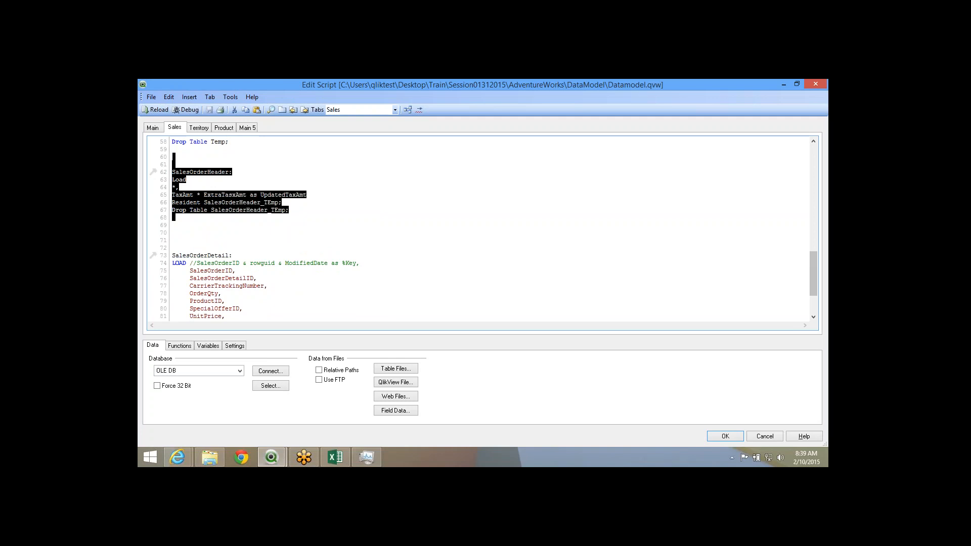
{"action": "scroll", "coordinate": [256, 198], "scroll_direction": "up", "scroll_amount": 3}
{"action": "left_click", "coordinate": [255, 199]}
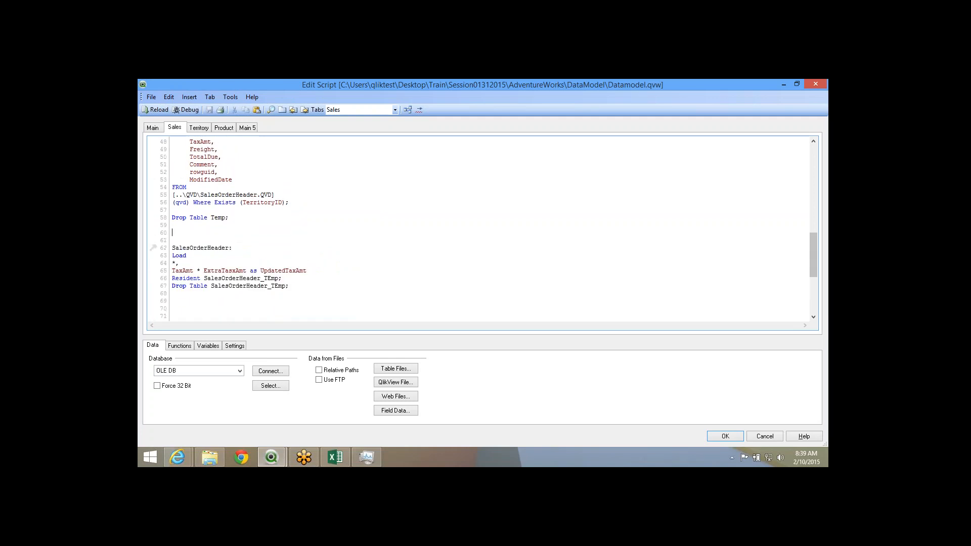
{"action": "left_click_drag", "start_coordinate": [172, 248], "coordinate": [174, 195]}
{"action": "scroll", "coordinate": [174, 195], "scroll_direction": "up", "scroll_amount": 4}
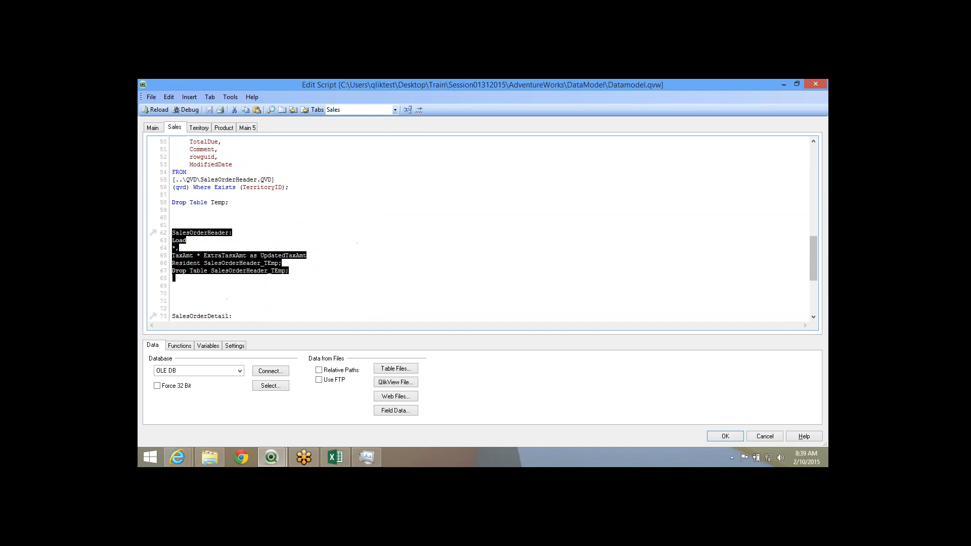
{"action": "scroll", "coordinate": [481, 228], "scroll_direction": "up", "scroll_amount": 5}
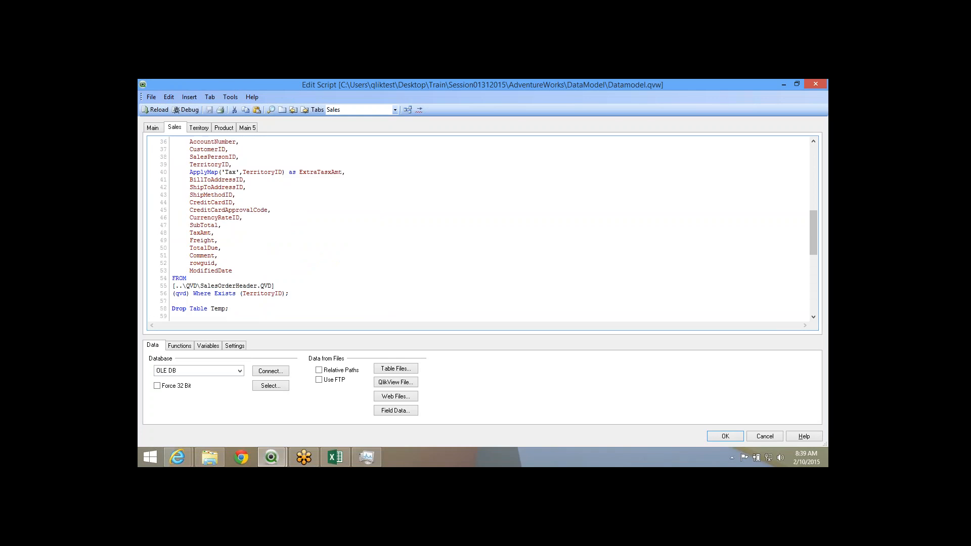
{"action": "key", "text": "Up"}
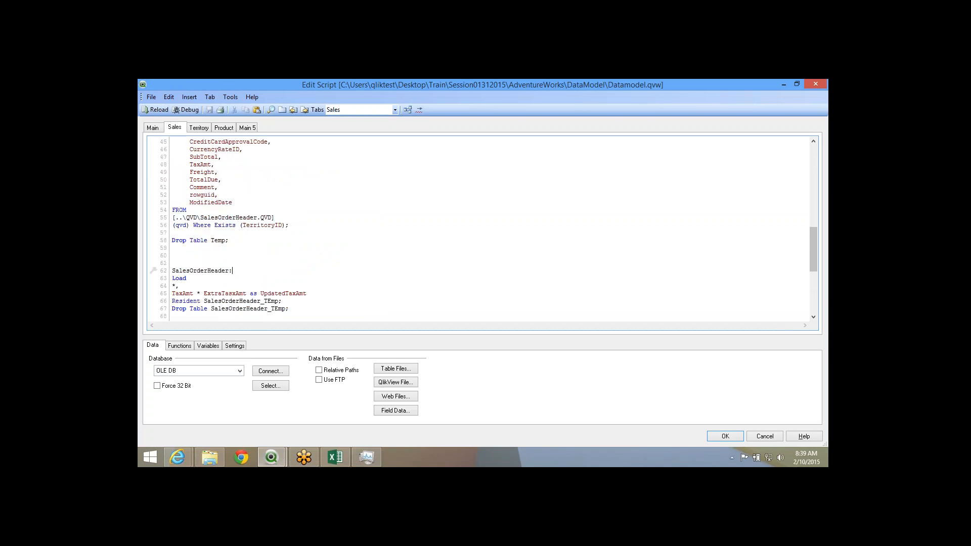
Review the TaxAmt * ExtraTasxAmt as UpdatedTaxAmt expression within the SalesOrderHeader resident load and the Drop Table statement below it.
{"action": "left_click_drag", "start_coordinate": [289, 309], "coordinate": [172, 270]}
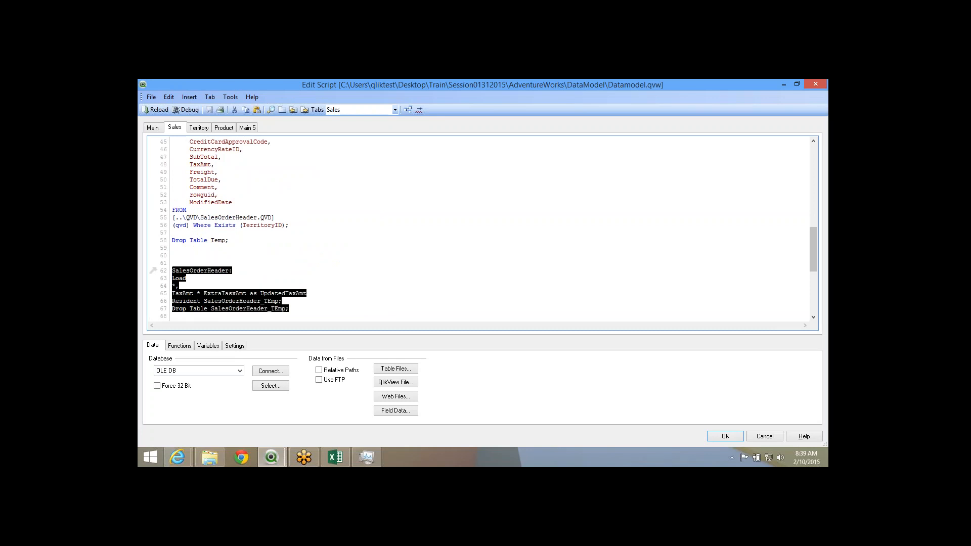
{"action": "left_click", "coordinate": [156, 268]}
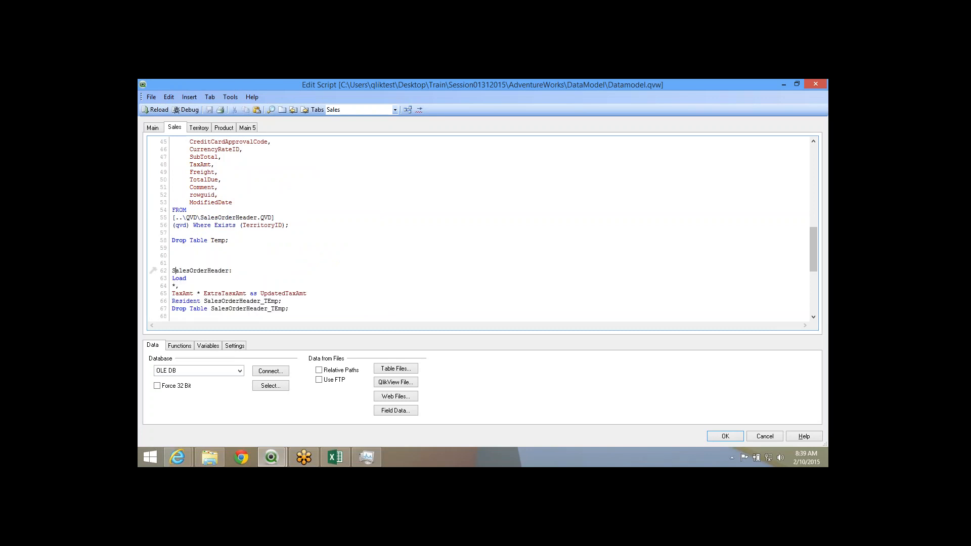
{"action": "left_click_drag", "start_coordinate": [173, 270], "coordinate": [283, 309]}
{"action": "double_click", "coordinate": [283, 293]}
{"action": "double_click", "coordinate": [228, 294]}
{"action": "double_click", "coordinate": [182, 293]}
{"action": "left_click_drag", "start_coordinate": [173, 316], "coordinate": [172, 271]}
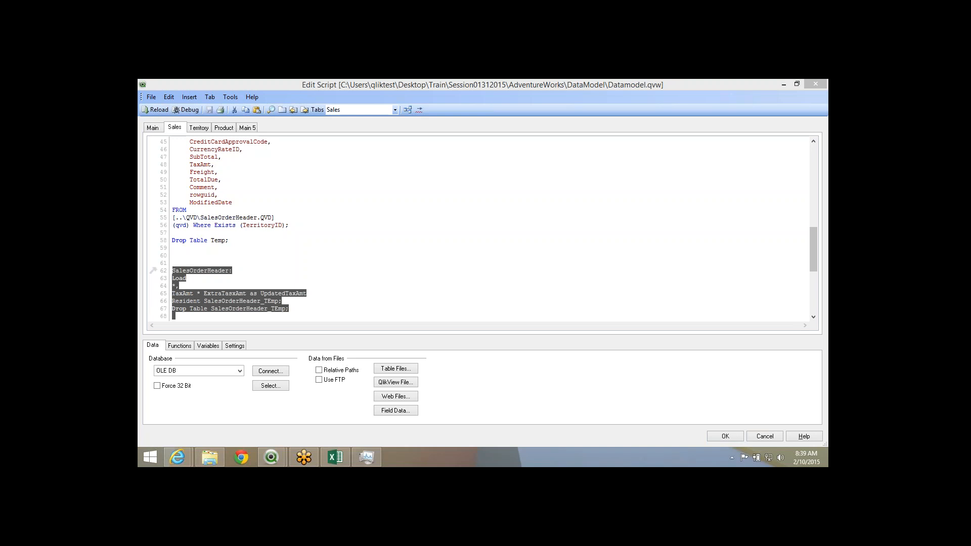
{"action": "scroll", "coordinate": [481, 227], "scroll_direction": "down", "scroll_amount": 1}
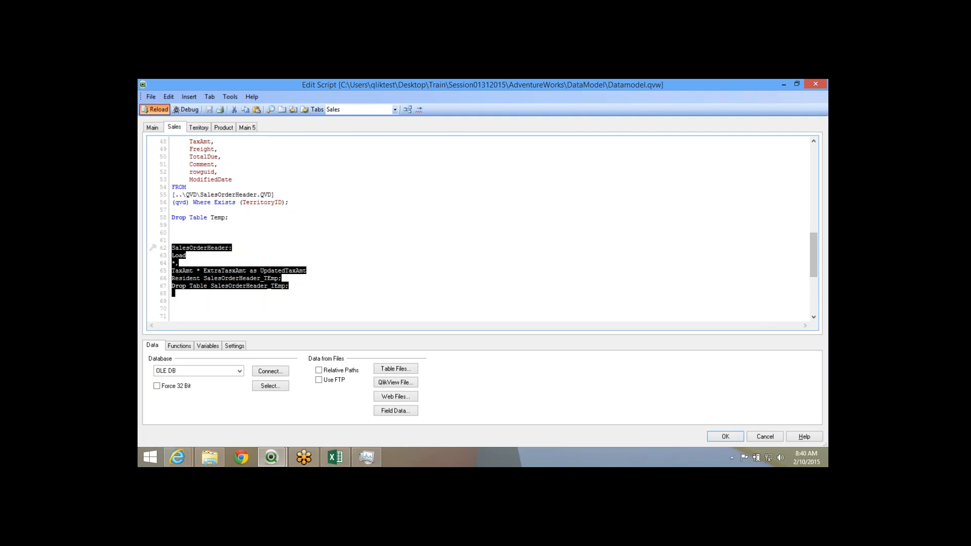
Reload the script, check the fetched SalesOrderHeader_TEmp lines, dismiss the sheet properties without adding fields, and save the document.
{"action": "left_click", "coordinate": [156, 110]}
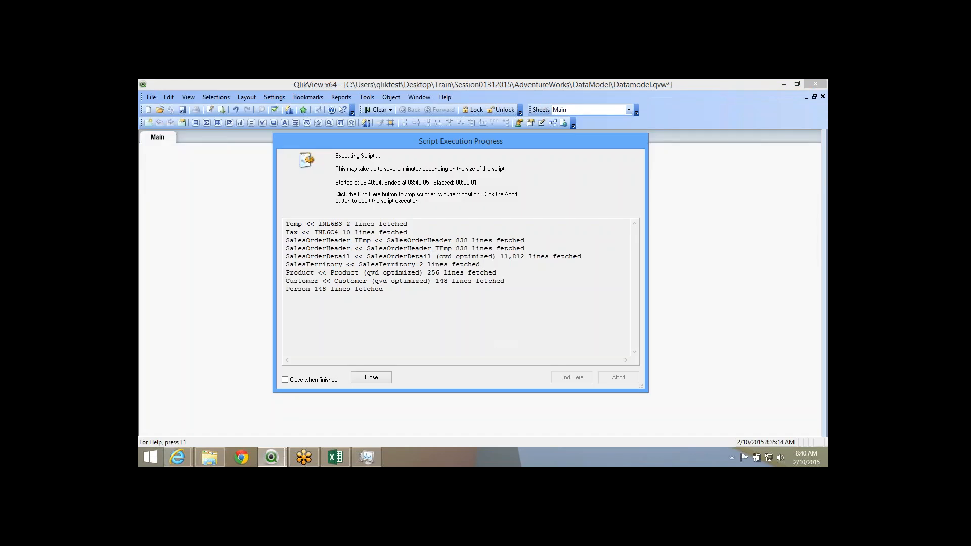
{"action": "left_click_drag", "start_coordinate": [452, 240], "coordinate": [456, 240]}
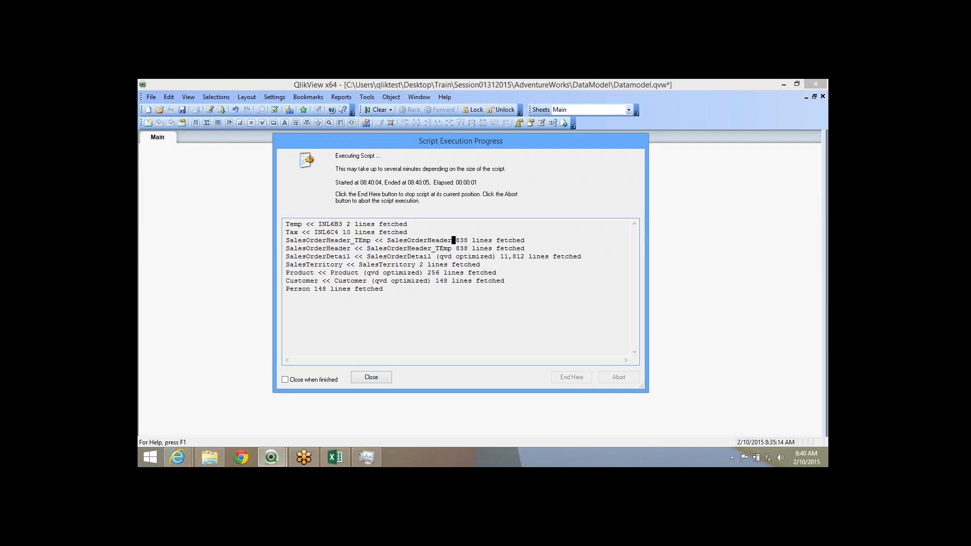
{"action": "left_click", "coordinate": [371, 378]}
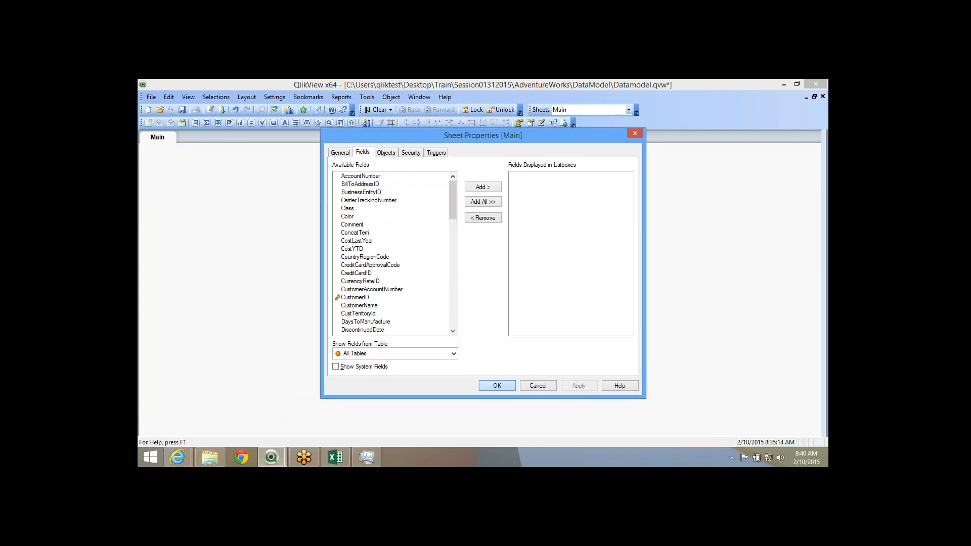
{"action": "left_click", "coordinate": [497, 386]}
{"action": "key", "text": "ctrl+s"}
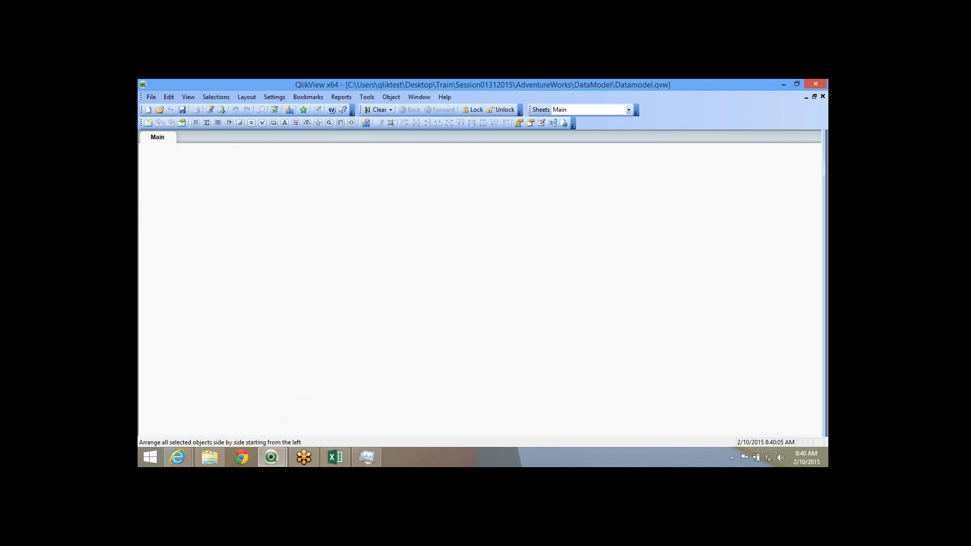
{"action": "key", "text": "ctrl+t"}
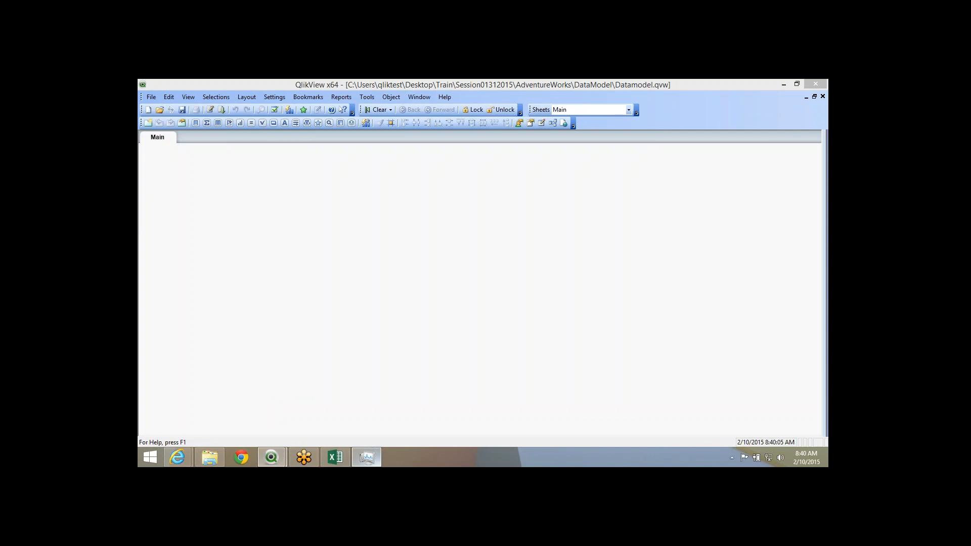
Switch to Excel and close the Discussion_01312015 workbook, saving its changes.
{"action": "left_click", "coordinate": [367, 457]}
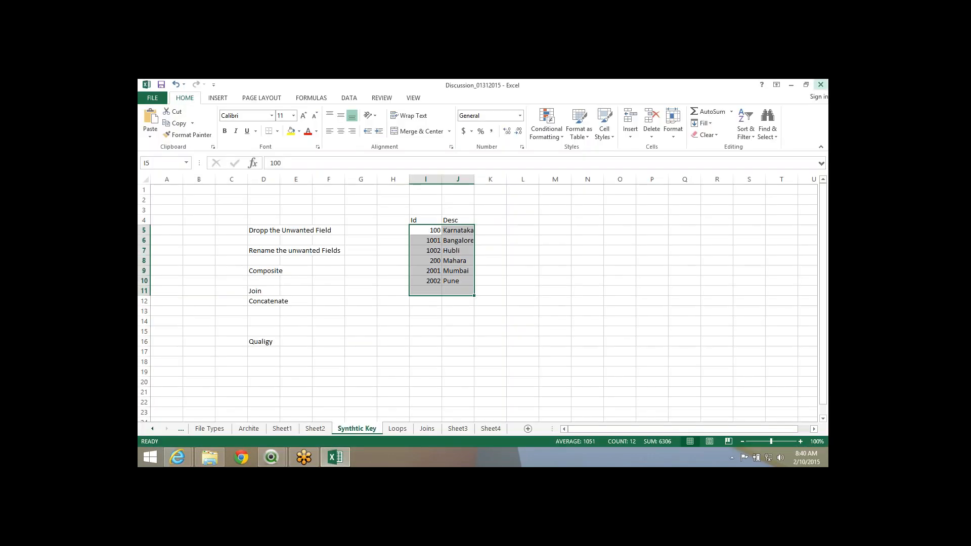
{"action": "left_click", "coordinate": [821, 85]}
{"action": "left_click", "coordinate": [438, 297]}
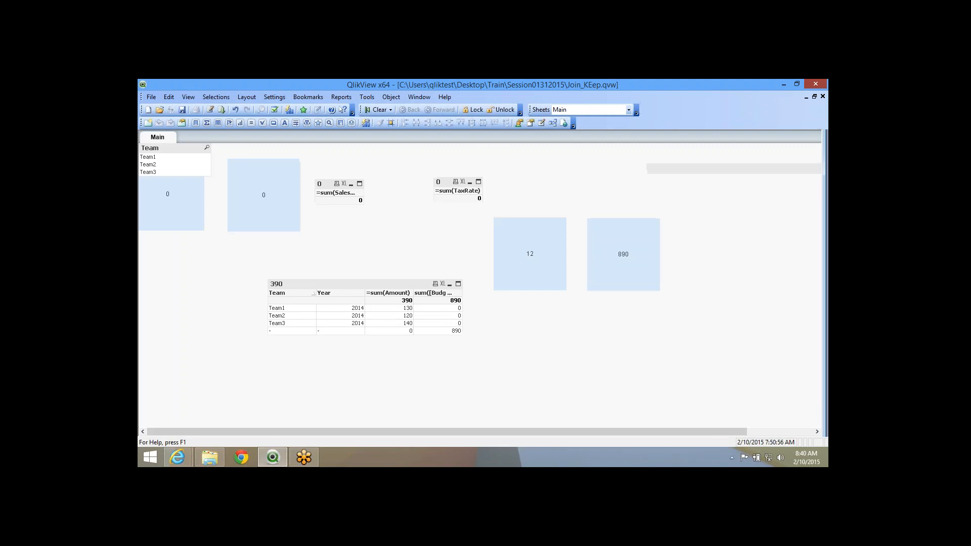
Close the QlikView window showing Join_KEep.qvw and the Session01312015 folder window.
{"action": "key", "text": "alt+F4"}
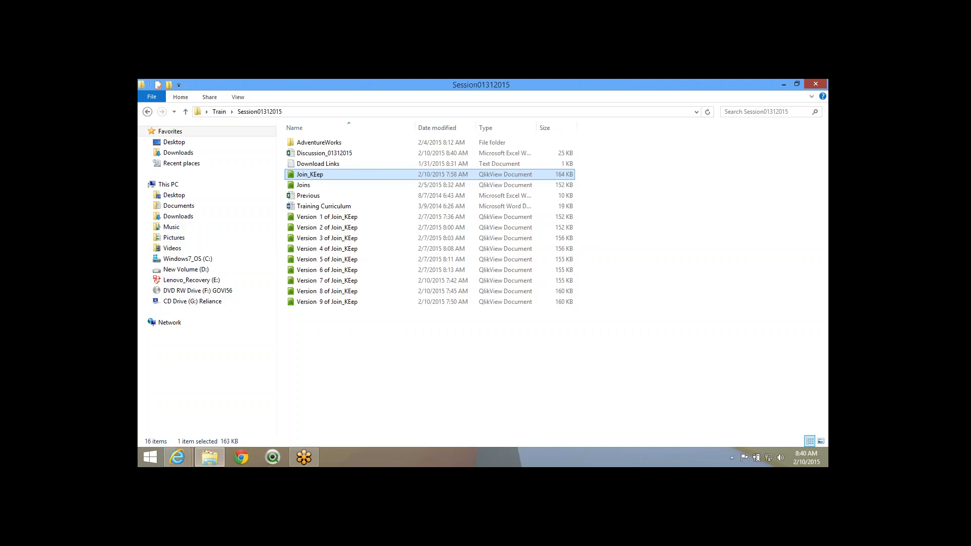
{"action": "key", "text": "alt+F4"}
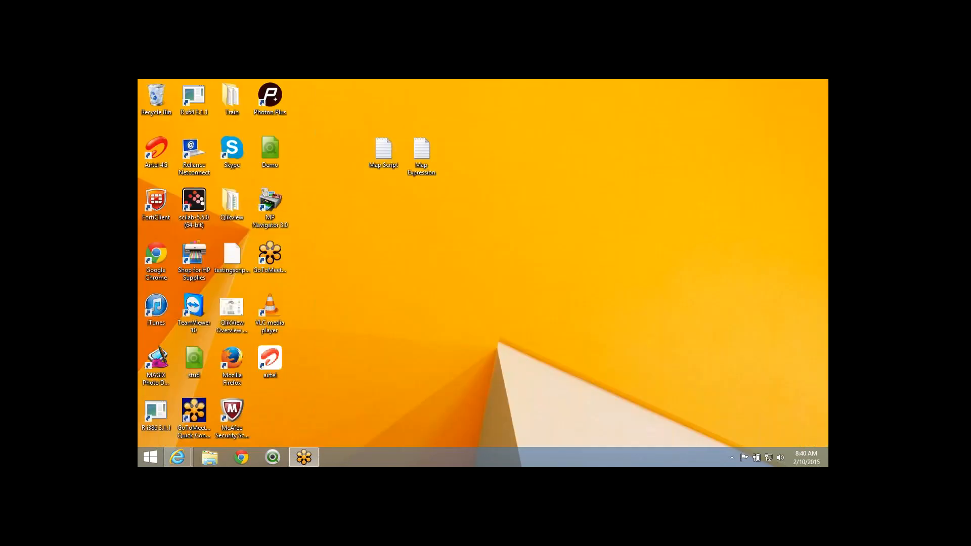